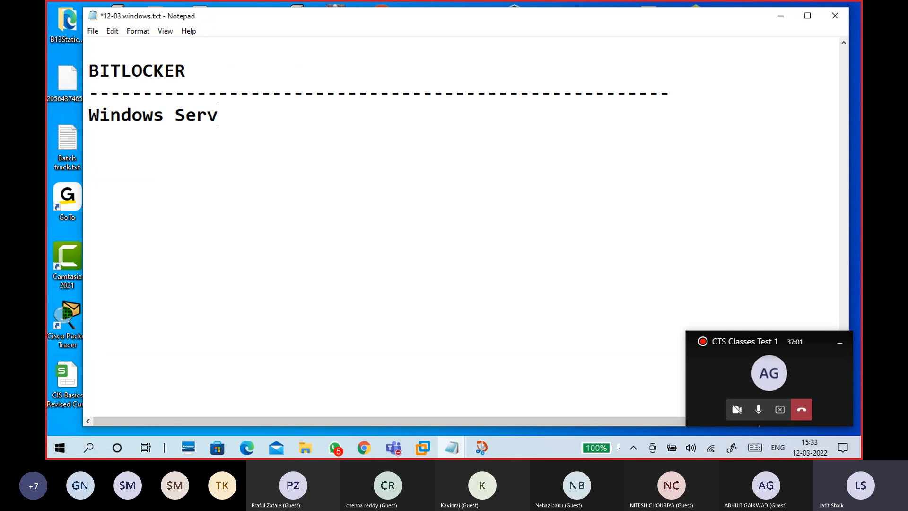
- Complete the heading 'Windows Server 2016/2019' and leave a blank line beneath it
{"action": "type", "text": "201"}
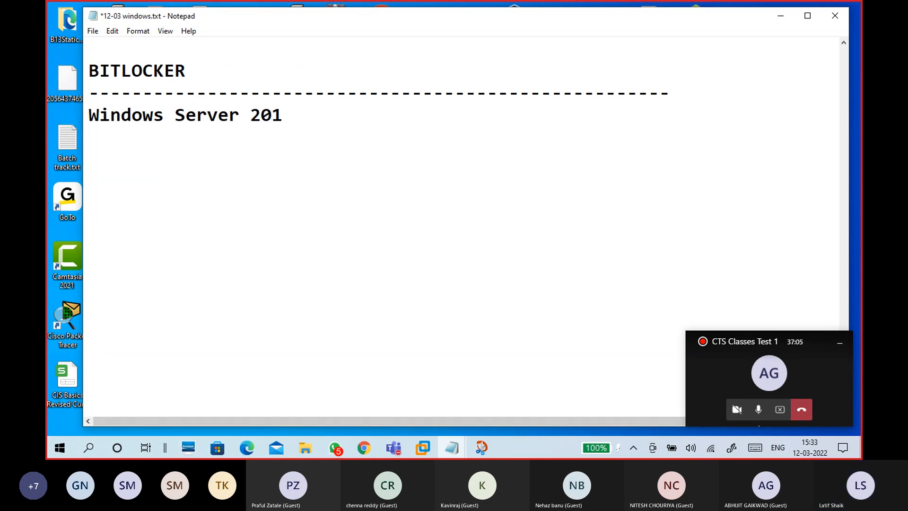
{"action": "type", "text": "6/2019"}
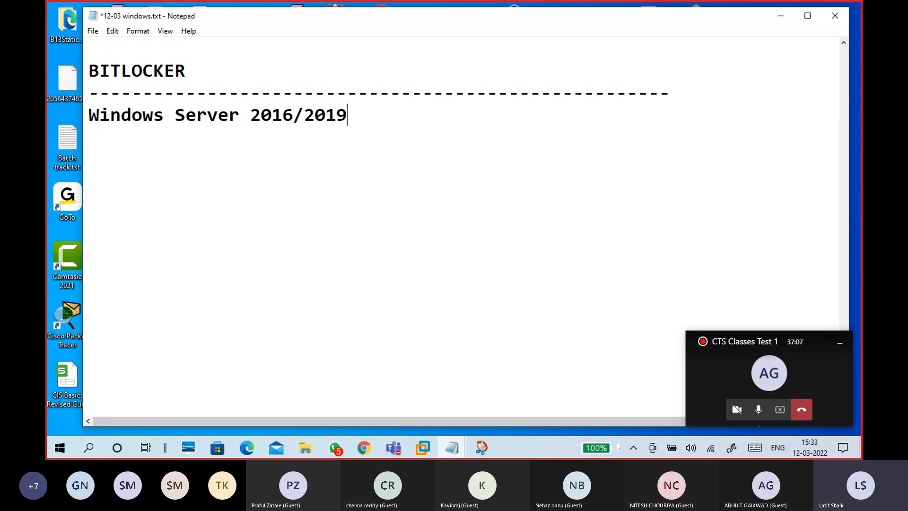
{"action": "left_click", "coordinate": [254, 115]}
{"action": "left_click_drag", "start_coordinate": [256, 115], "coordinate": [75, 135]}
{"action": "left_click", "coordinate": [353, 108]}
{"action": "left_click", "coordinate": [113, 158]}
- Add the list items '1. Download' and '2. Create VM' under the heading
{"action": "type", "text": "1. Create VM"}
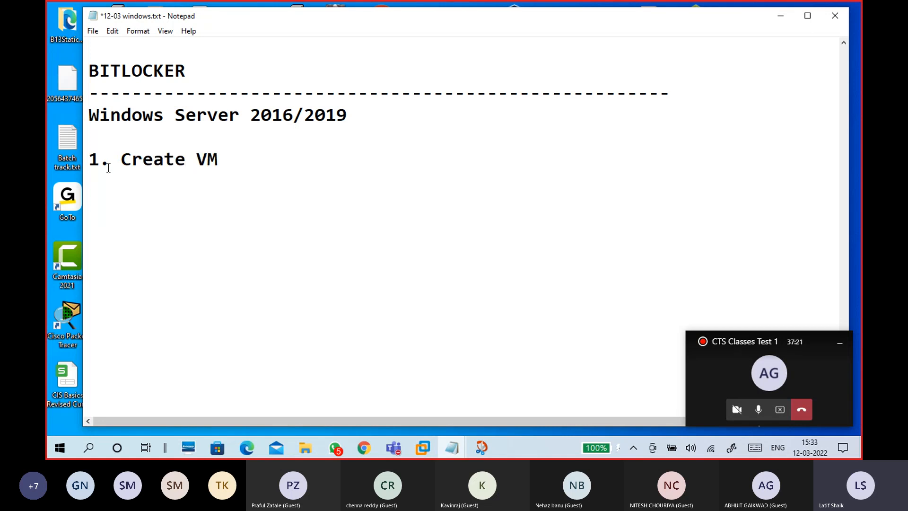
{"action": "left_click", "coordinate": [99, 137]}
{"action": "key", "text": "Return"}
{"action": "type", "text": "1. Do"}
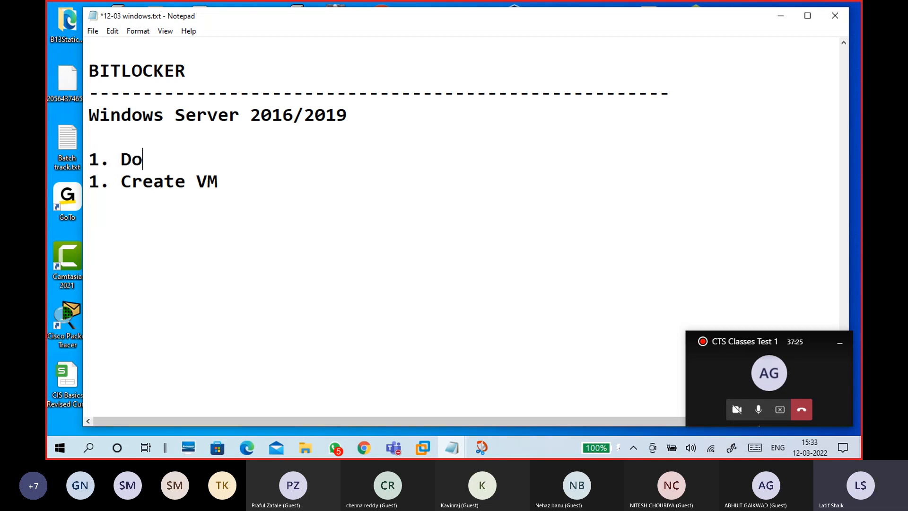
{"action": "type", "text": "wnload"}
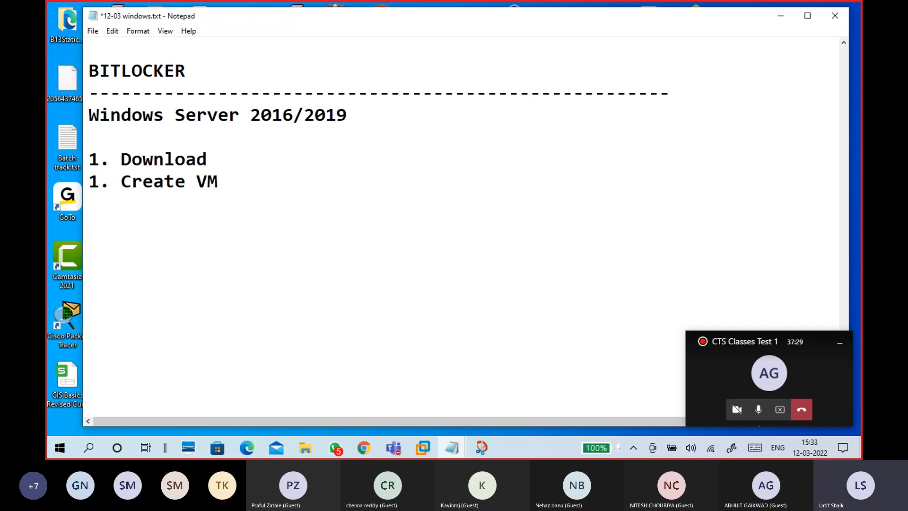
{"action": "left_click", "coordinate": [99, 182]}
{"action": "key", "text": "BackSpace"}
{"action": "type", "text": "2"}
- Add '3. Install' as the third item of the numbered list
{"action": "key", "text": "End"}
{"action": "key", "text": "Return"}
{"action": "type", "text": "3. Install"}
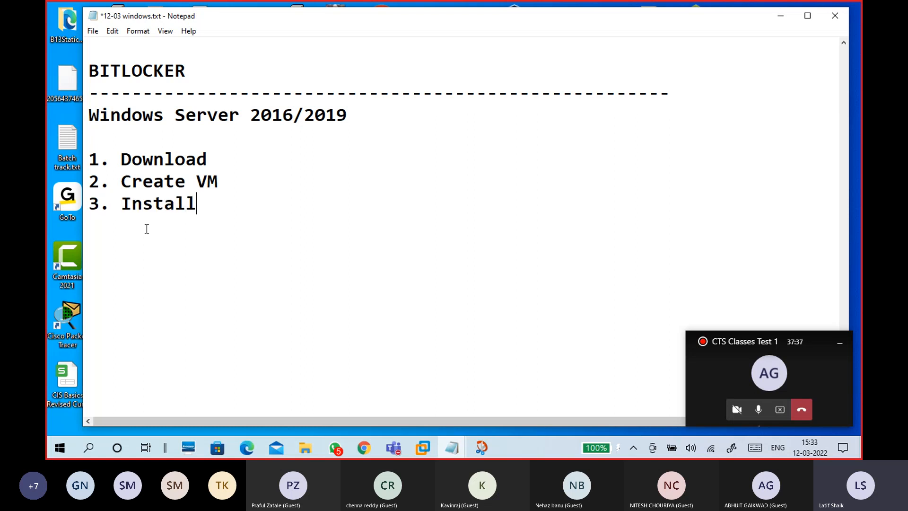
{"action": "left_click_drag", "start_coordinate": [225, 197], "coordinate": [63, 162]}
{"action": "left_click", "coordinate": [168, 200]}
{"action": "left_click", "coordinate": [209, 244]}
- In a new Chrome tab, search Google for 'windows server 2019 download'
{"action": "left_click", "coordinate": [366, 451]}
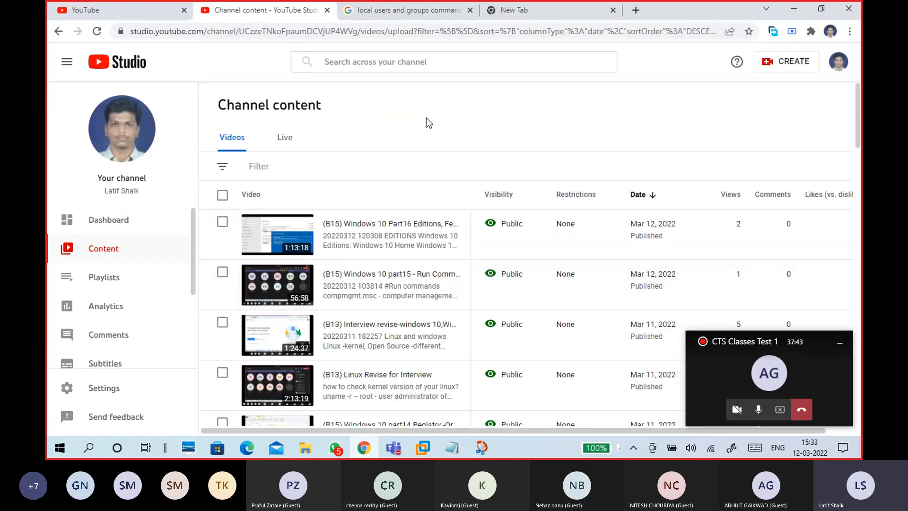
{"action": "left_click", "coordinate": [510, 11]}
{"action": "left_click", "coordinate": [503, 34]}
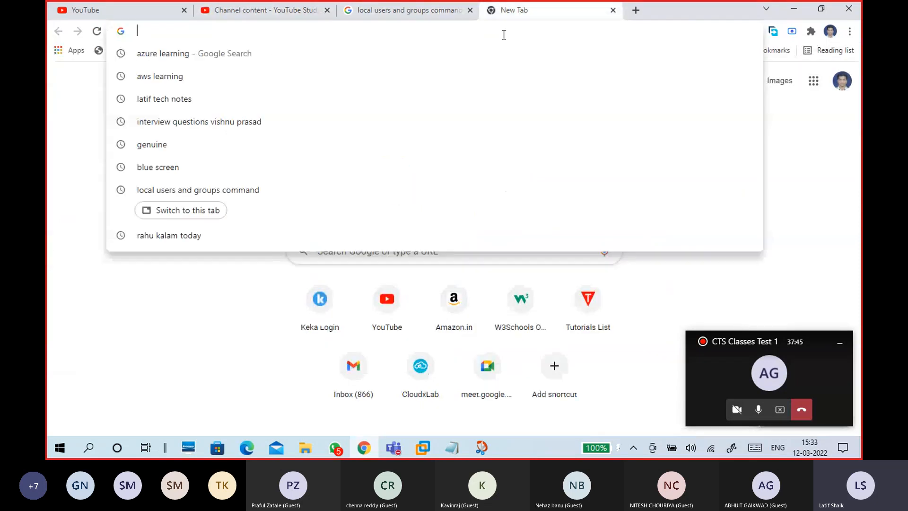
{"action": "type", "text": "wi"}
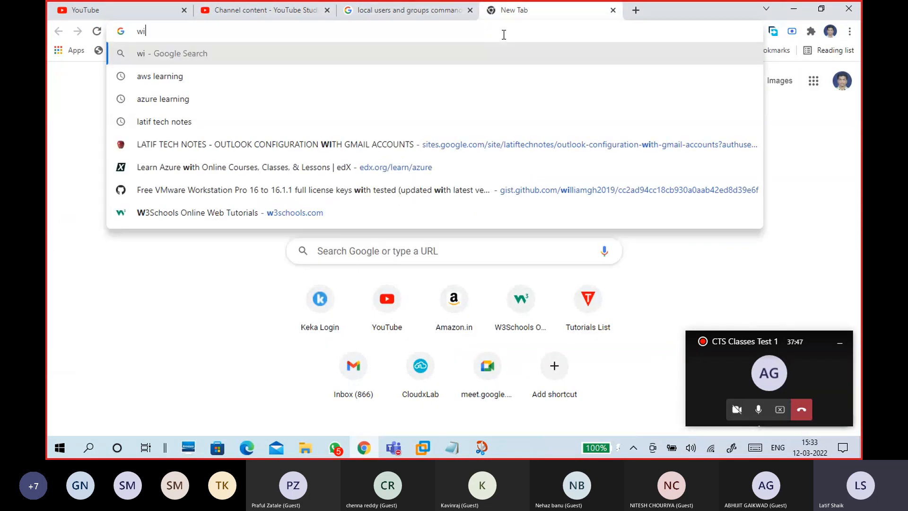
{"action": "type", "text": "ndows "}
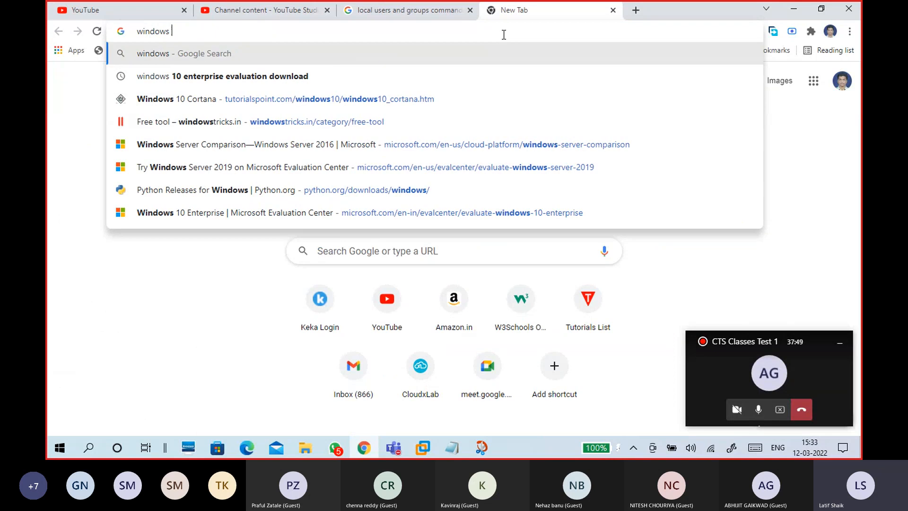
{"action": "type", "text": "server 2019"}
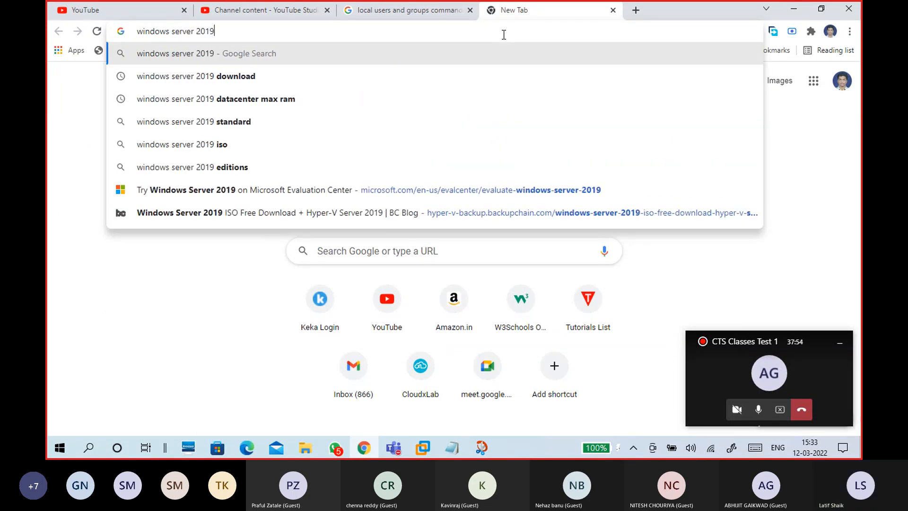
{"action": "key", "text": "Down"}
{"action": "key", "text": "Return"}
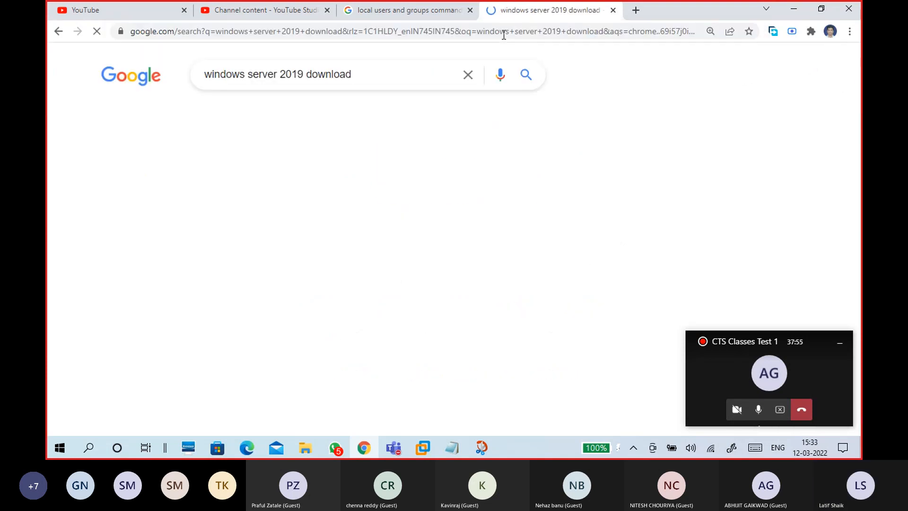
{"action": "left_click", "coordinate": [358, 77]}
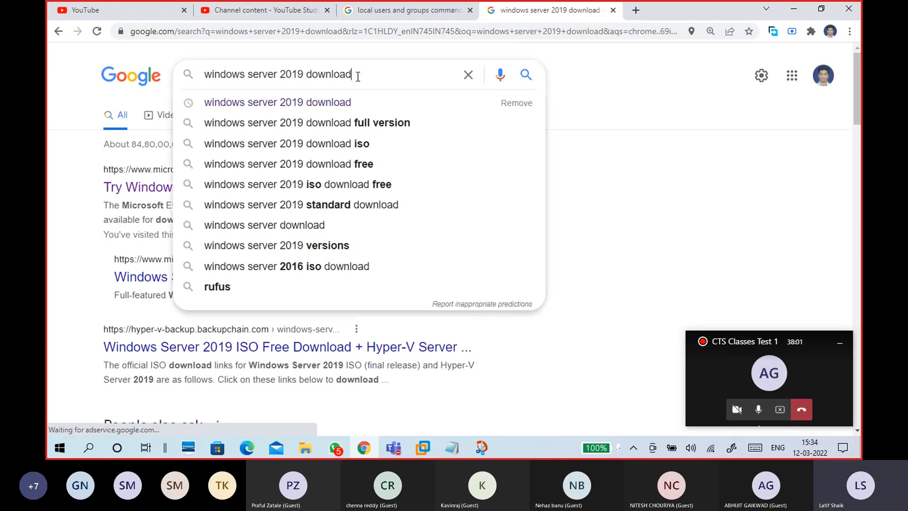
{"action": "left_click", "coordinate": [645, 77]}
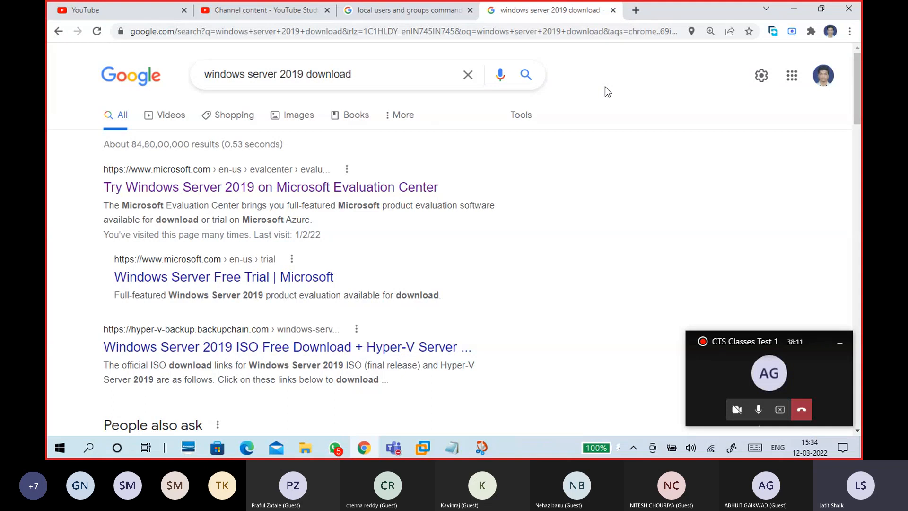
- Open the Microsoft Evaluation Center result in a new tab
{"action": "scroll", "coordinate": [607, 92], "scroll_direction": "down", "scroll_amount": 1}
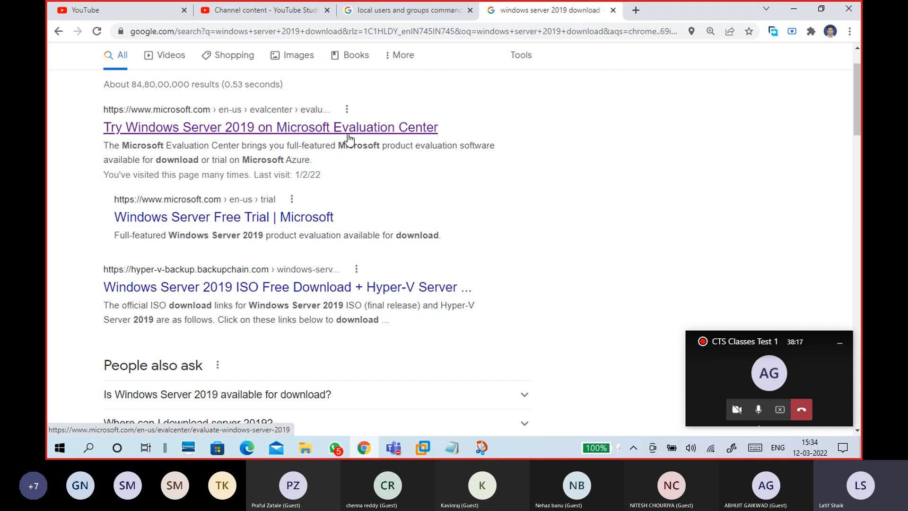
{"action": "right_click", "coordinate": [401, 131]}
{"action": "left_click", "coordinate": [416, 134]}
- Switch to the Evaluation Center tab and expand the Windows Admin Center entry
{"action": "left_click", "coordinate": [608, 14]}
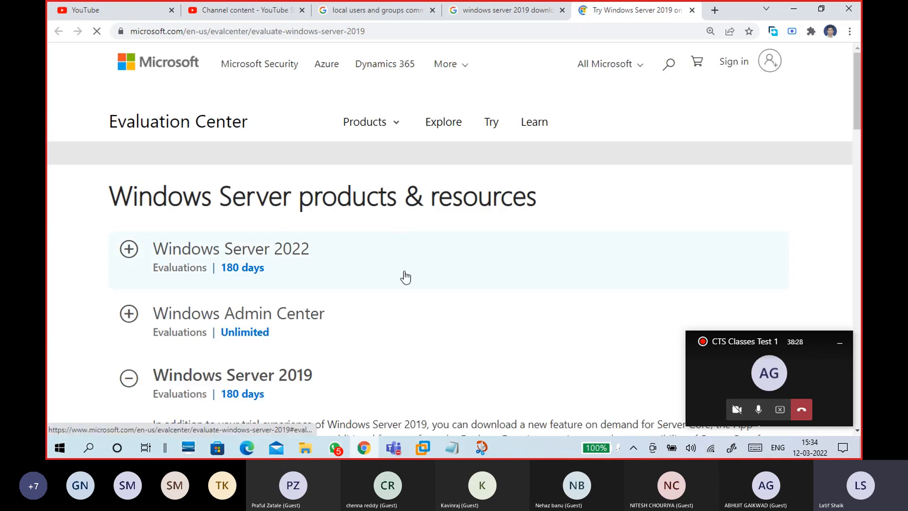
{"action": "scroll", "coordinate": [407, 277], "scroll_direction": "down", "scroll_amount": 7}
{"action": "scroll", "coordinate": [407, 277], "scroll_direction": "down", "scroll_amount": 1}
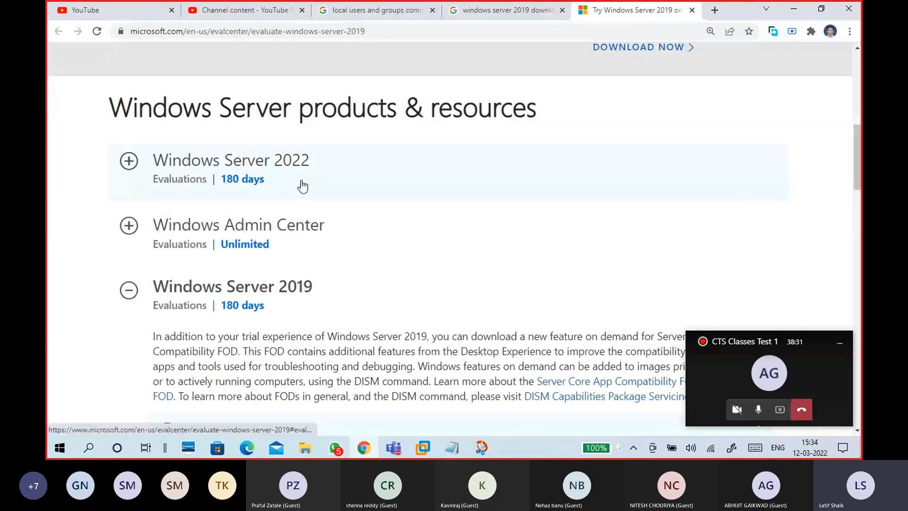
{"action": "scroll", "coordinate": [334, 128], "scroll_direction": "down", "scroll_amount": 2}
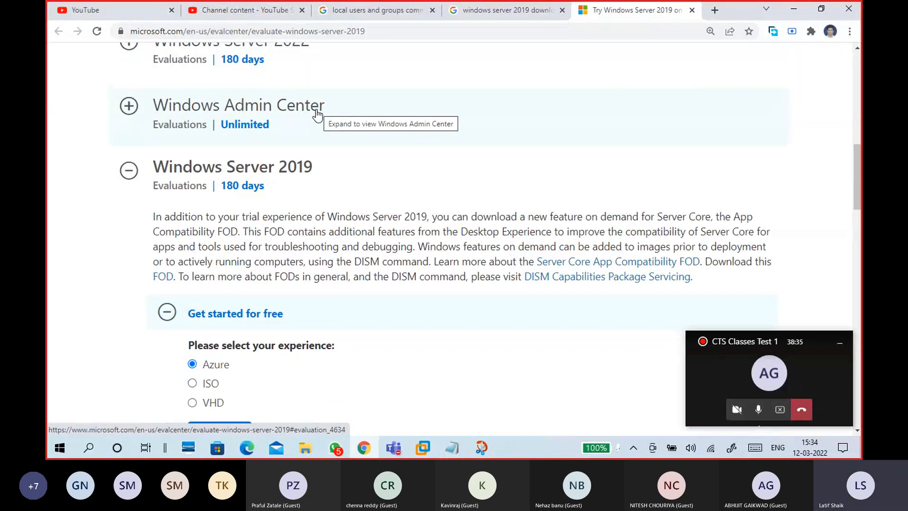
{"action": "left_click", "coordinate": [128, 104]}
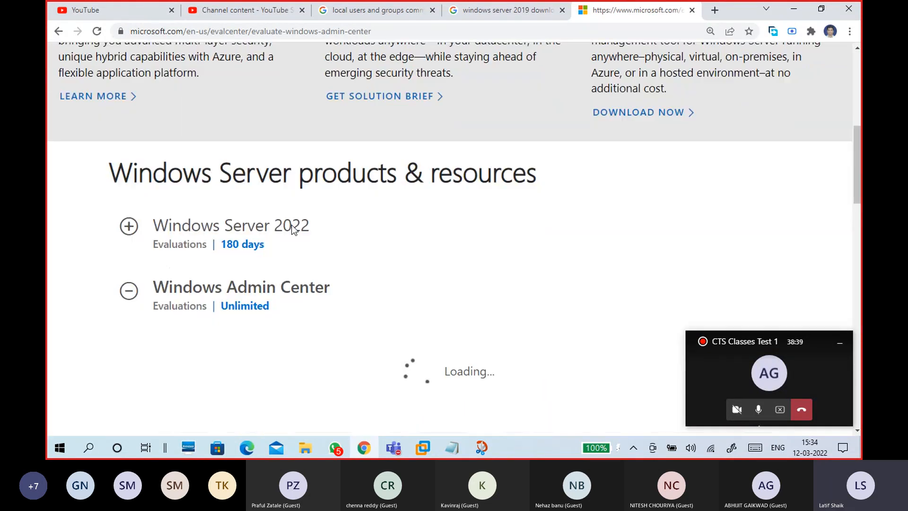
- Expand the Windows Server 2019 (180-day evaluation) entry
{"action": "scroll", "coordinate": [325, 200], "scroll_direction": "up", "scroll_amount": 1}
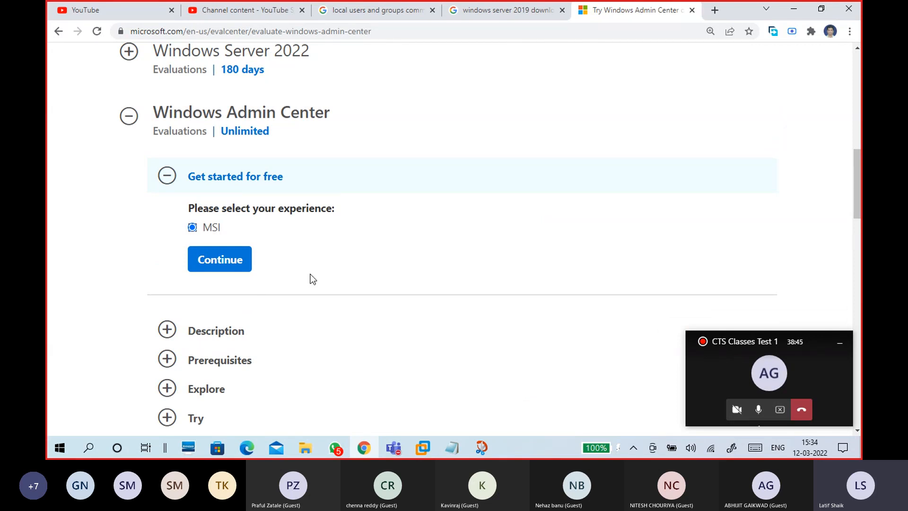
{"action": "scroll", "coordinate": [339, 266], "scroll_direction": "down", "scroll_amount": 1}
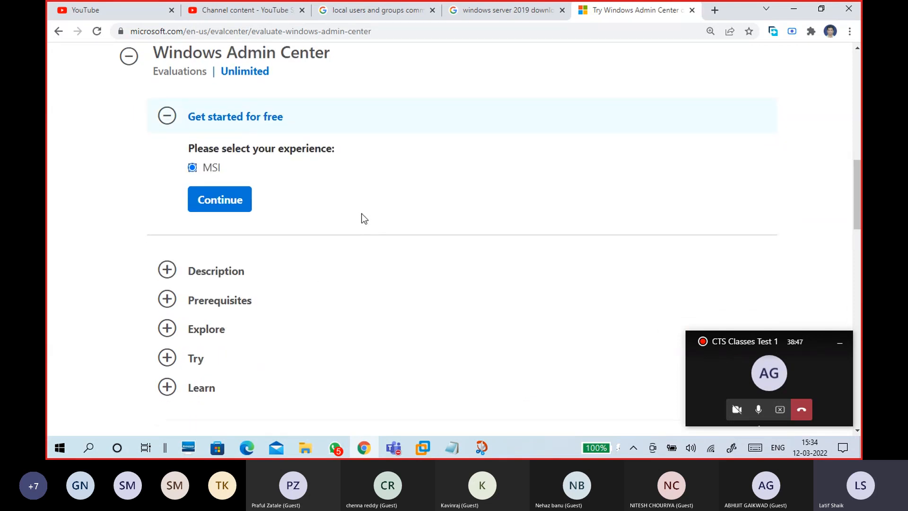
{"action": "scroll", "coordinate": [331, 189], "scroll_direction": "down", "scroll_amount": 1}
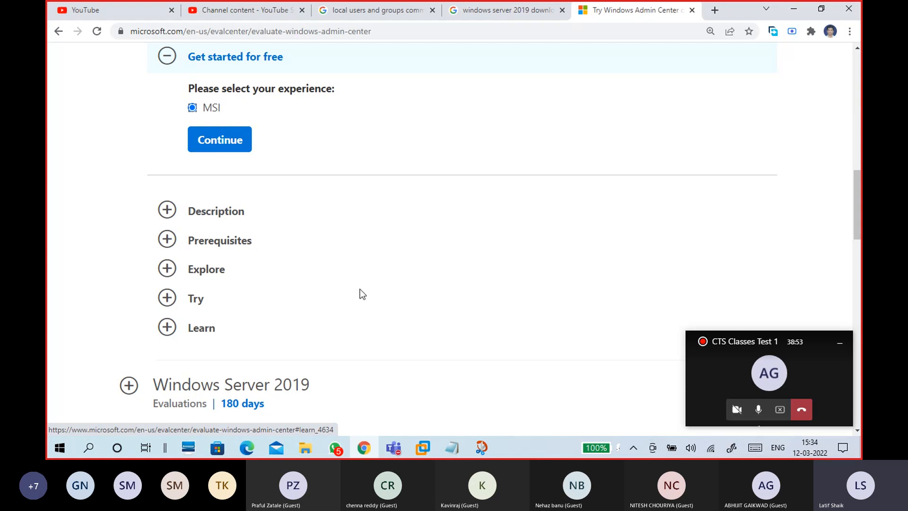
{"action": "scroll", "coordinate": [359, 288], "scroll_direction": "down", "scroll_amount": 4}
{"action": "left_click", "coordinate": [127, 147]}
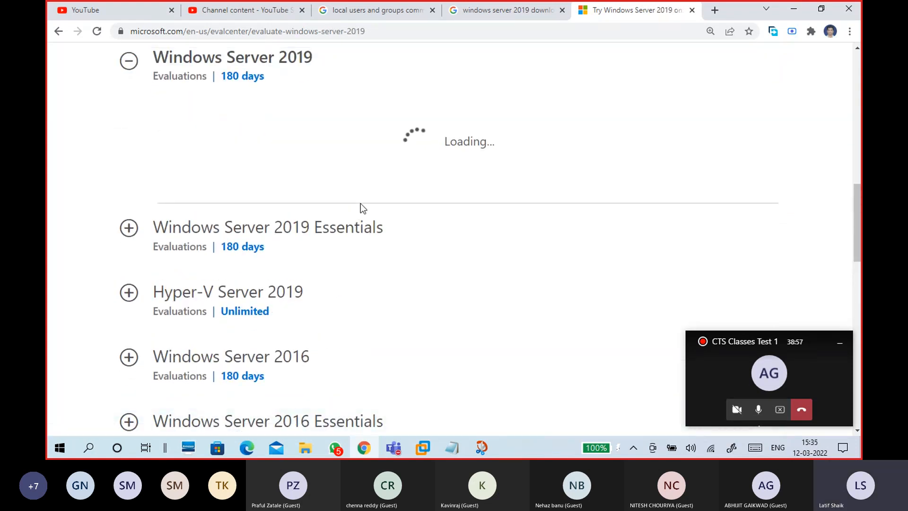
- Choose ISO as the Windows Server 2019 download experience
{"action": "scroll", "coordinate": [160, 174], "scroll_direction": "up", "scroll_amount": 1}
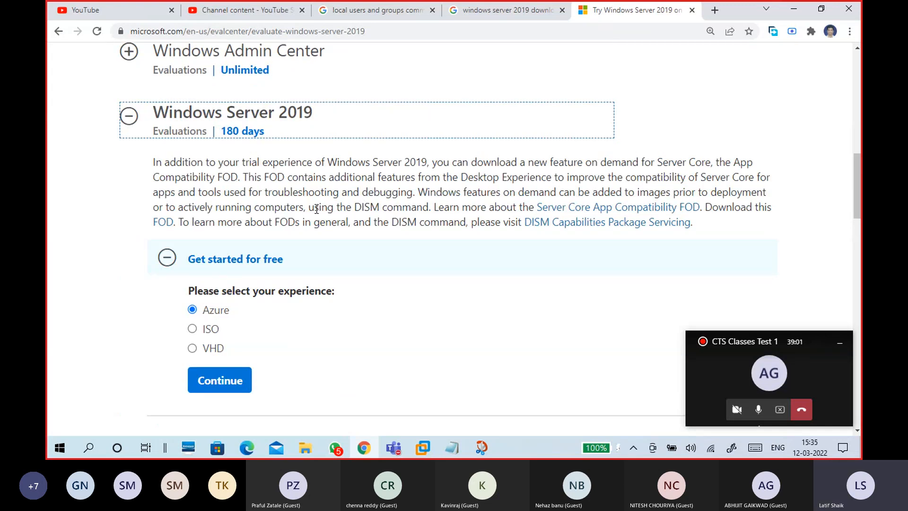
{"action": "scroll", "coordinate": [349, 244], "scroll_direction": "down", "scroll_amount": 1}
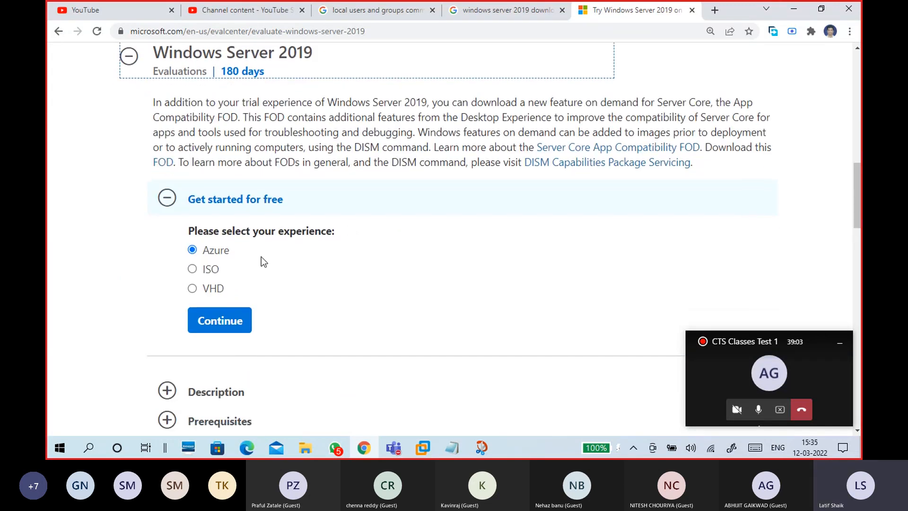
{"action": "left_click", "coordinate": [215, 272]}
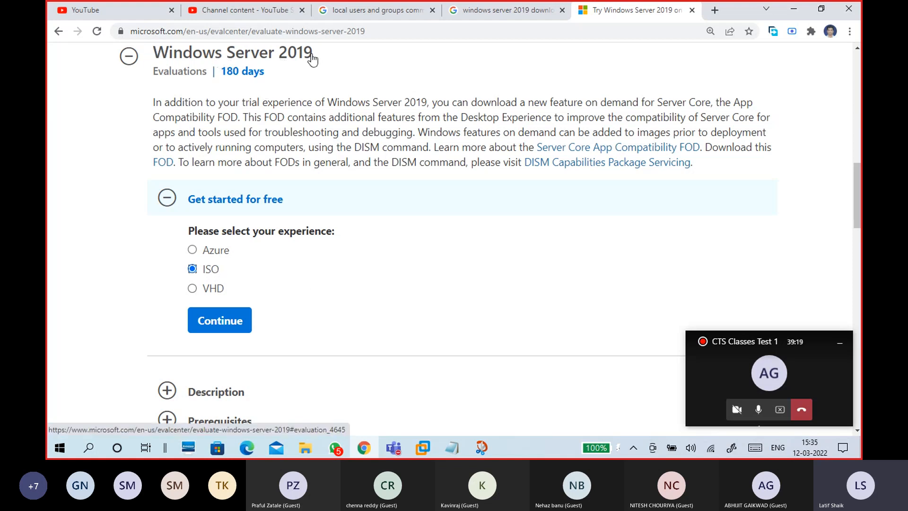
- Open the Windows Server 2019 Essentials evaluation, then bring back the 12-03 windows.txt notes
{"action": "scroll", "coordinate": [338, 338], "scroll_direction": "down", "scroll_amount": 5}
{"action": "scroll", "coordinate": [331, 331], "scroll_direction": "down", "scroll_amount": 3}
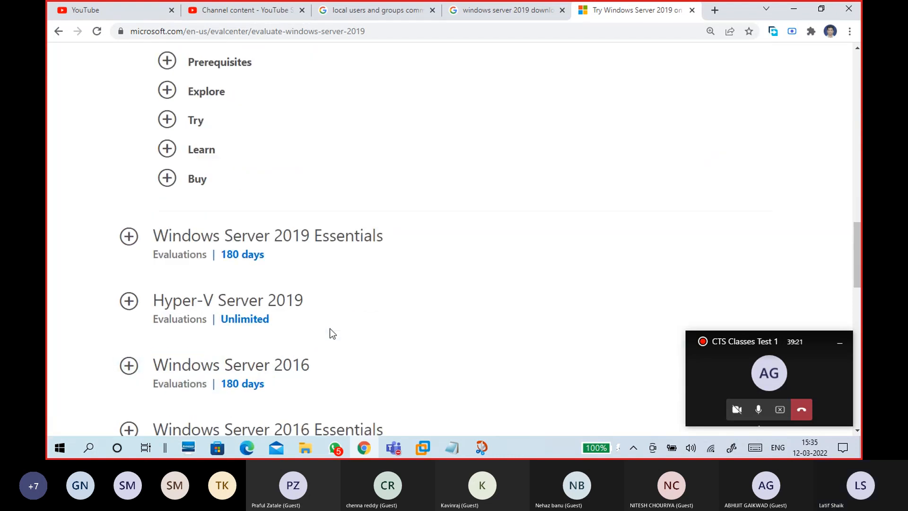
{"action": "left_click", "coordinate": [134, 242]}
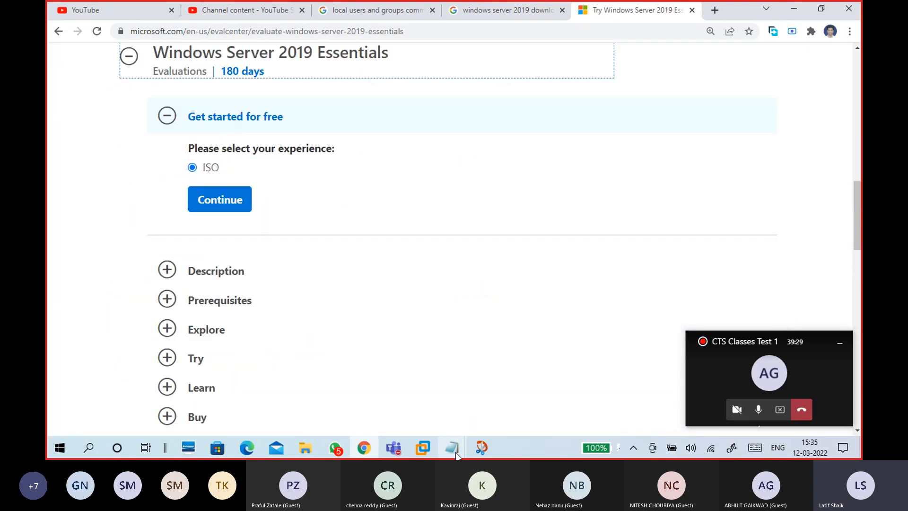
{"action": "mouse_move", "coordinate": [455, 453]}
{"action": "left_click", "coordinate": [493, 407]}
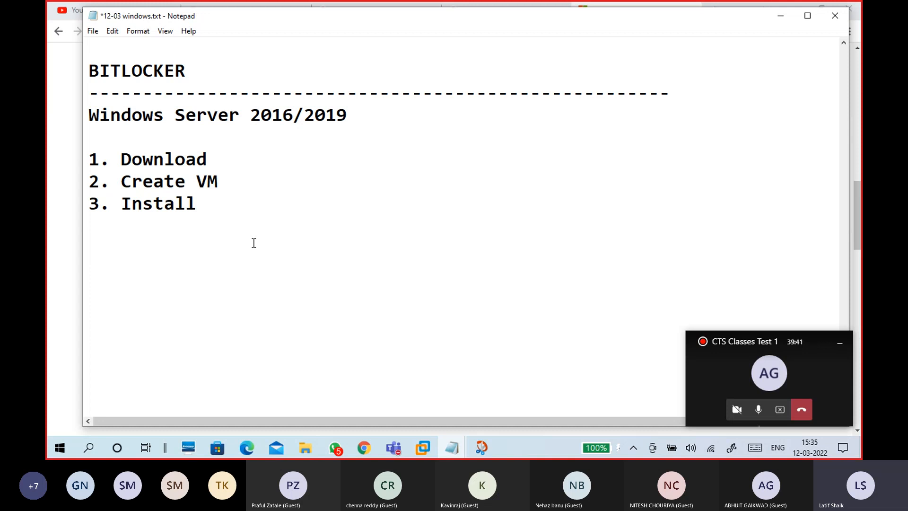
- Add an 'Editions:' heading listing Standard, Datacenter and Essentials on separate lines
{"action": "type", "text": "Editions:"}
{"action": "key", "text": "Return"}
{"action": "type", "text": "Windows server"}
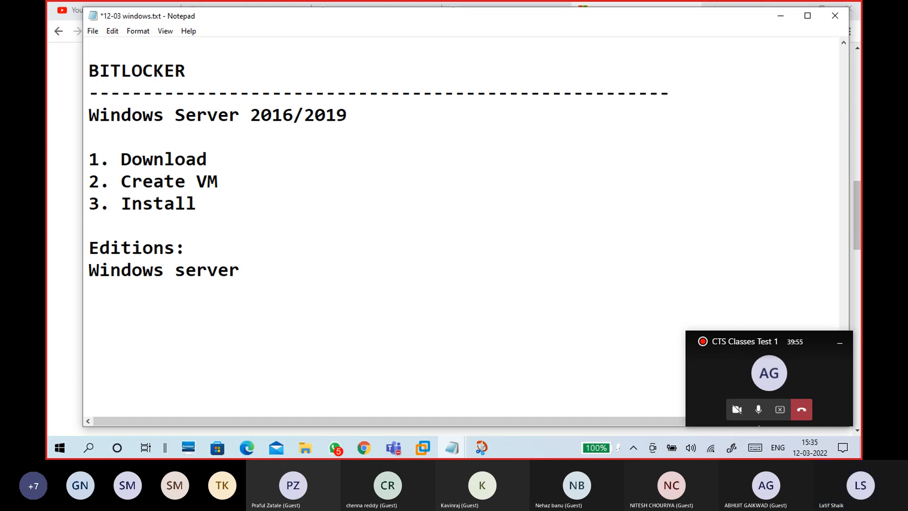
{"action": "key", "text": "BackSpace"}
{"action": "key", "text": "BackSpace"}
{"action": "key", "text": "BackSpace"}
{"action": "key", "text": "BackSpace"}
{"action": "key", "text": "BackSpace"}
{"action": "key", "text": "BackSpace"}
{"action": "key", "text": "BackSpace"}
{"action": "key", "text": "BackSpace"}
{"action": "key", "text": "BackSpace"}
{"action": "key", "text": "BackSpace"}
{"action": "key", "text": "BackSpace"}
{"action": "key", "text": "BackSpace"}
{"action": "key", "text": "BackSpace"}
{"action": "key", "text": "BackSpace"}
{"action": "key", "text": "BackSpace"}
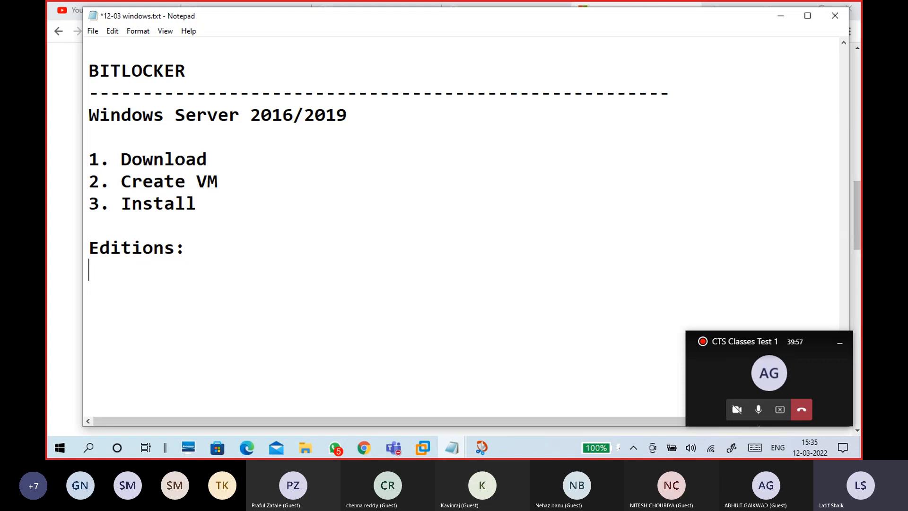
{"action": "type", "text": "Standar"}
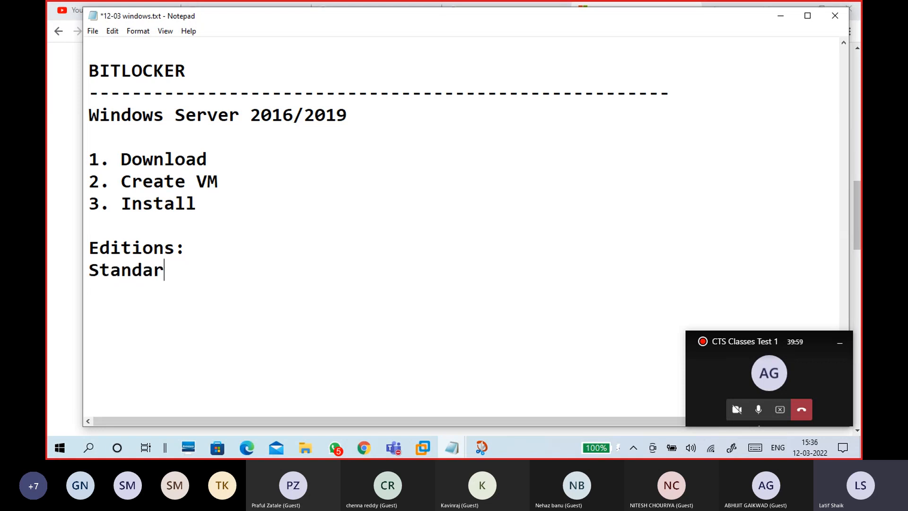
{"action": "type", "text": "d Datacenter"}
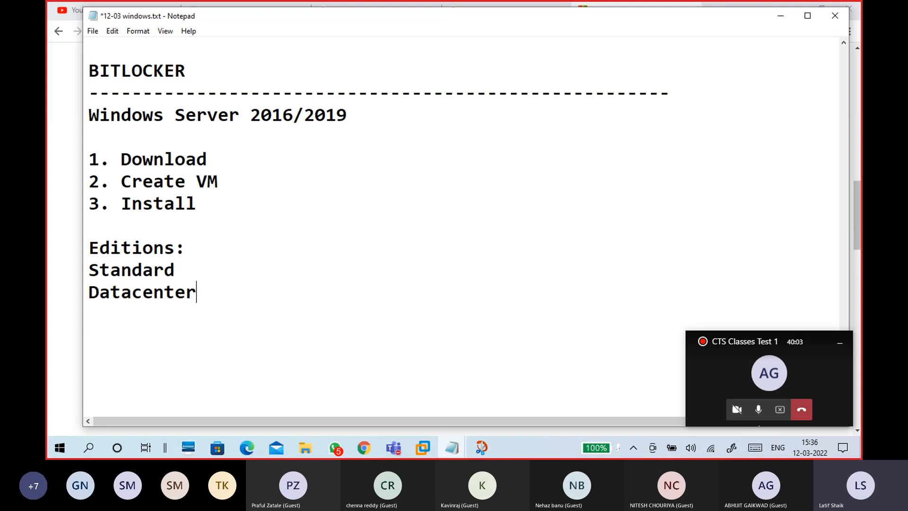
{"action": "key", "text": "Return"}
{"action": "type", "text": "Esse"}
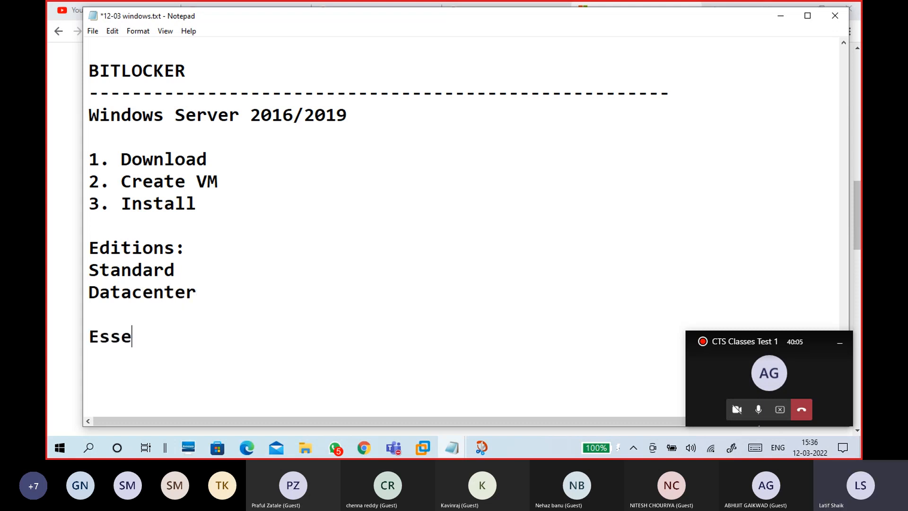
{"action": "type", "text": "ntials"}
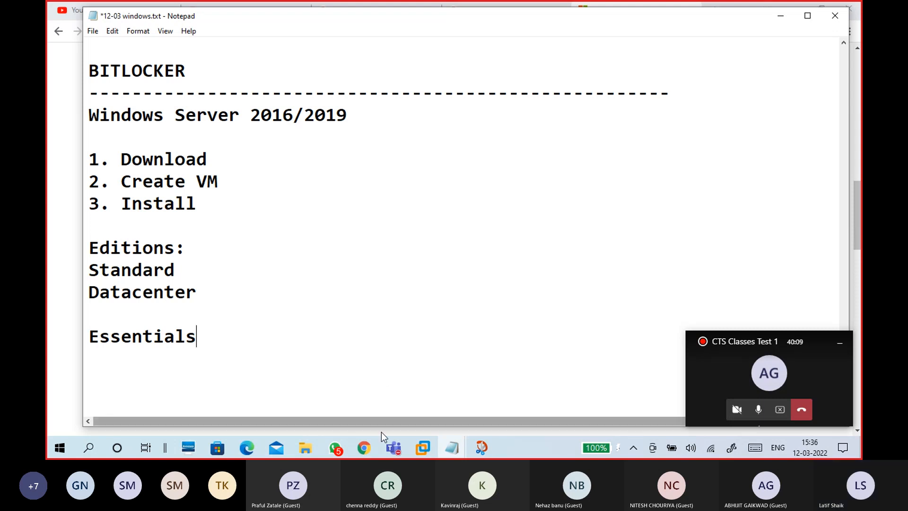
{"action": "left_click", "coordinate": [371, 447]}
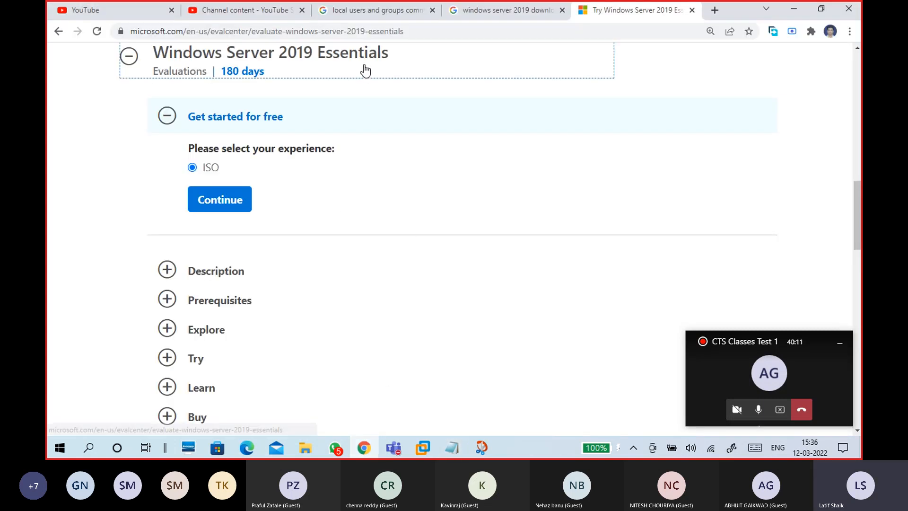
- Expand the Essentials description and copy its 'up to 25 users and 50 devices' limit
{"action": "left_click", "coordinate": [167, 271]}
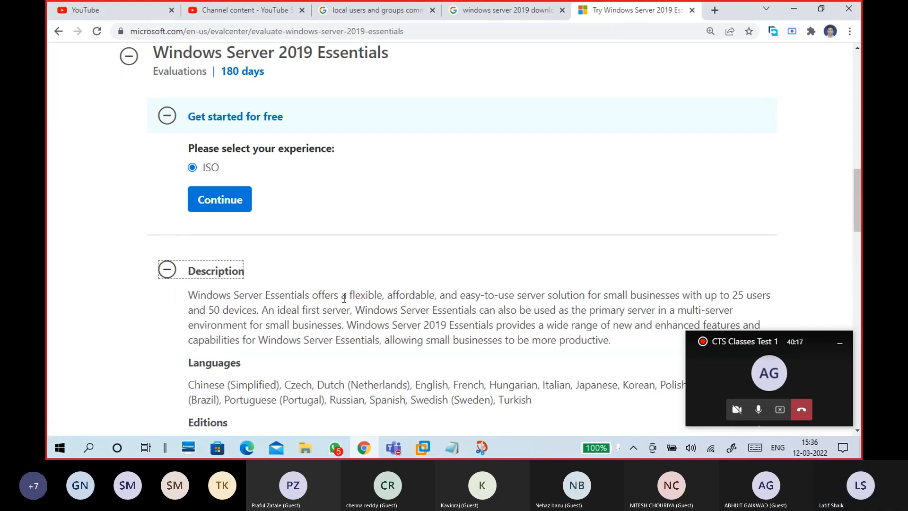
{"action": "scroll", "coordinate": [478, 229], "scroll_direction": "down", "scroll_amount": 1}
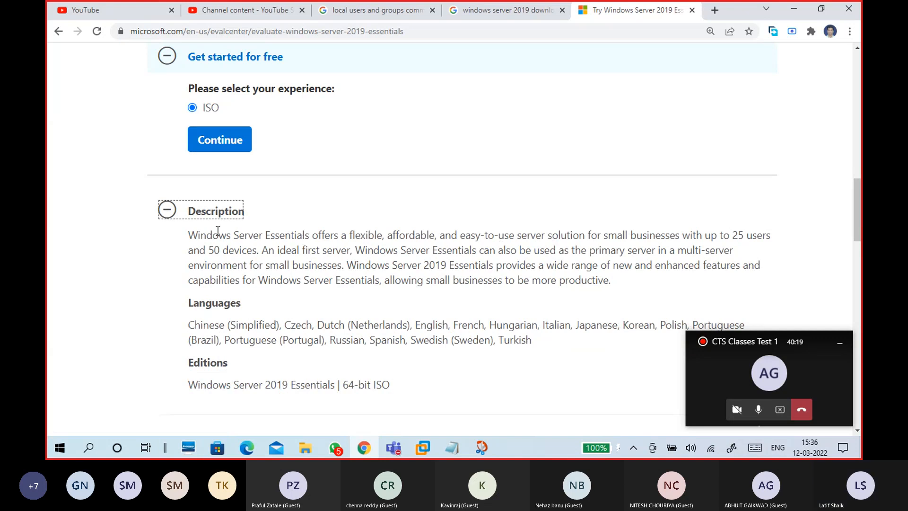
{"action": "left_click_drag", "start_coordinate": [186, 236], "coordinate": [342, 268]}
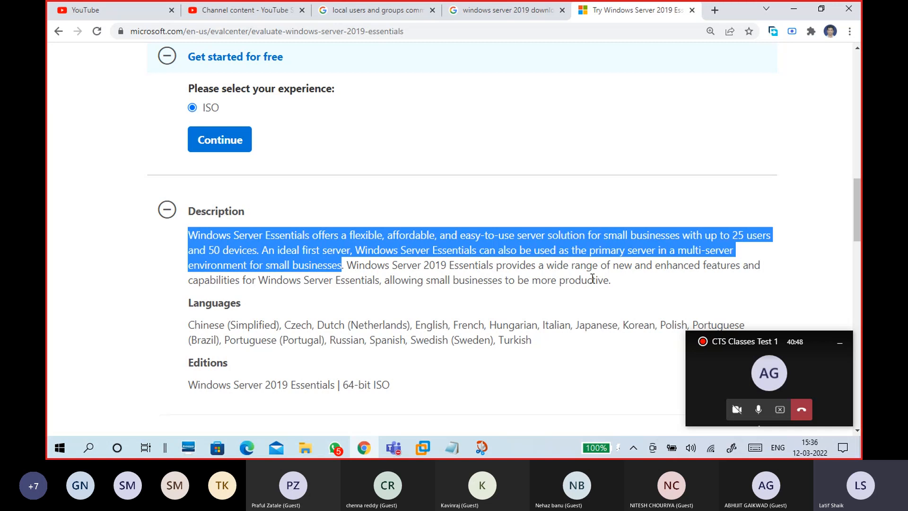
{"action": "left_click", "coordinate": [384, 280]}
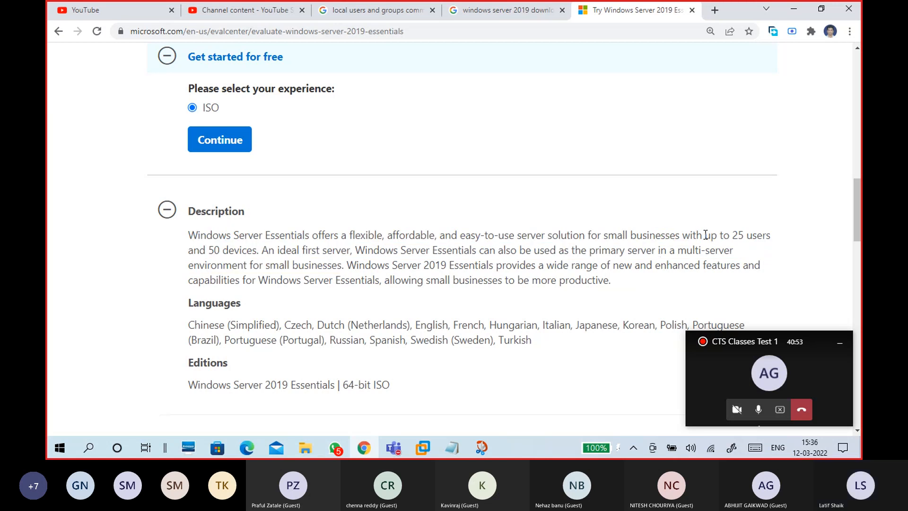
{"action": "left_click_drag", "start_coordinate": [705, 235], "coordinate": [258, 249]}
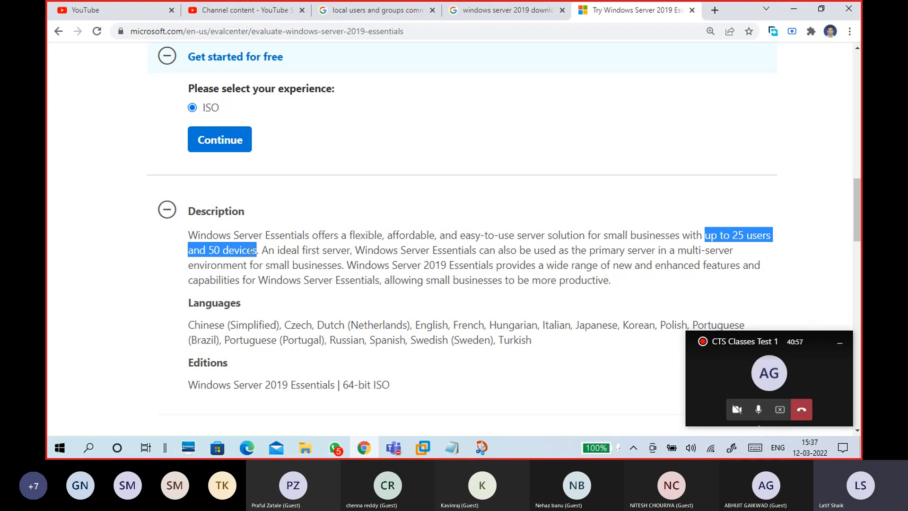
{"action": "right_click", "coordinate": [250, 251]}
{"action": "left_click", "coordinate": [270, 261]}
{"action": "scroll", "coordinate": [417, 377], "scroll_direction": "down", "scroll_amount": 2}
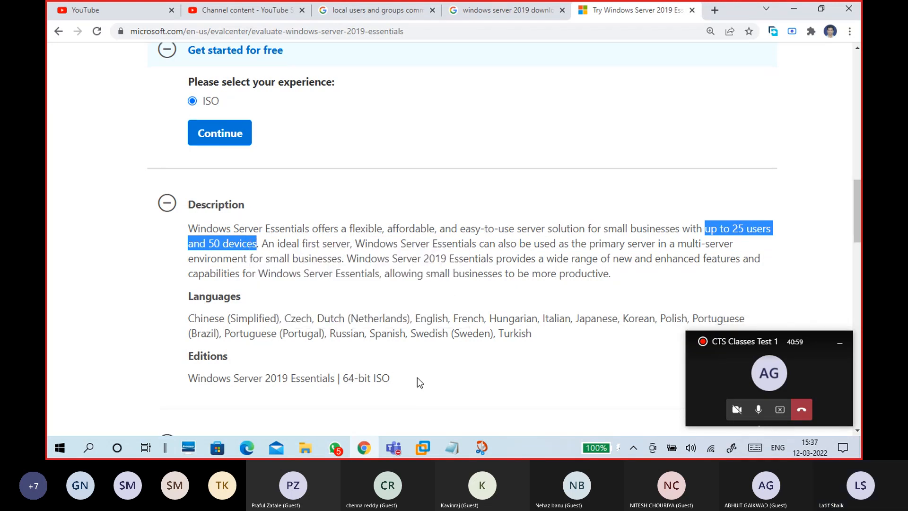
{"action": "left_click", "coordinate": [451, 447]}
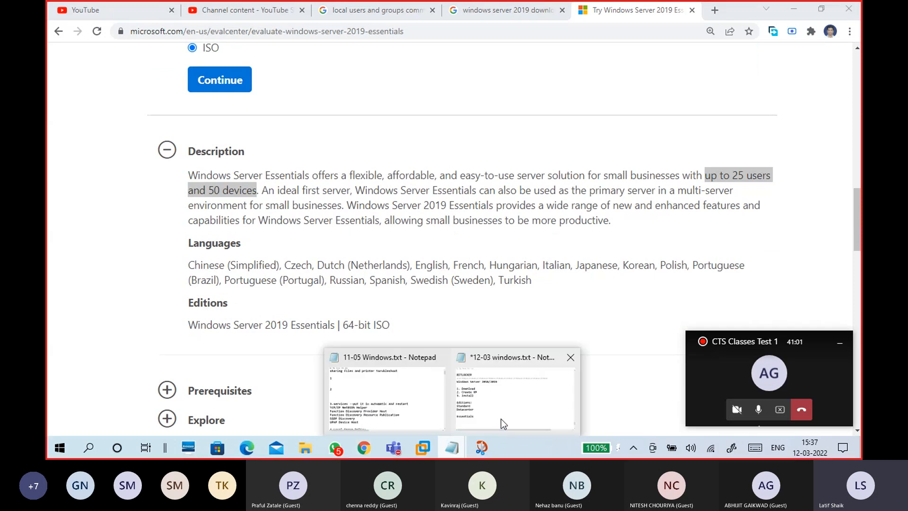
- Paste 'up to 25 users and 50 devices' after 'Essentials :' in the notes
{"action": "left_click", "coordinate": [501, 410]}
{"action": "type", "text": ":"}
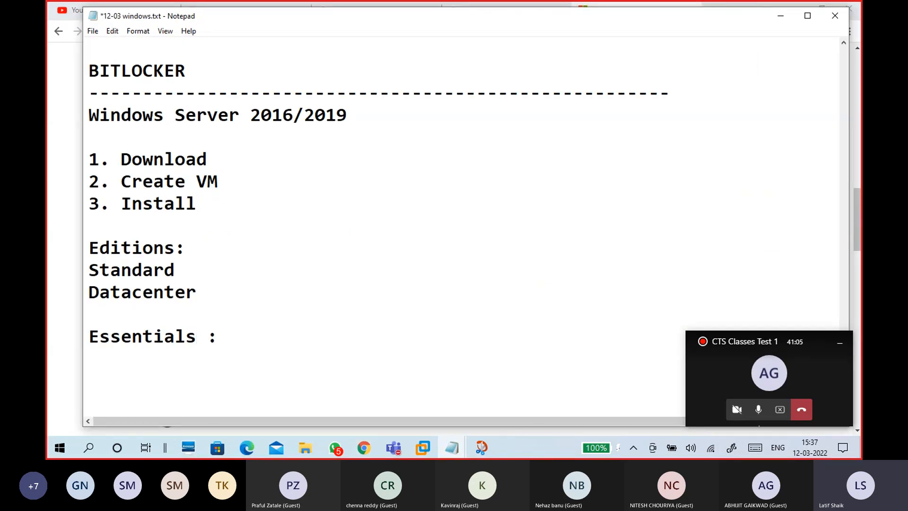
{"action": "key", "text": "ctrl+v"}
{"action": "left_click_drag", "start_coordinate": [370, 337], "coordinate": [217, 336]}
{"action": "left_click", "coordinate": [280, 357]}
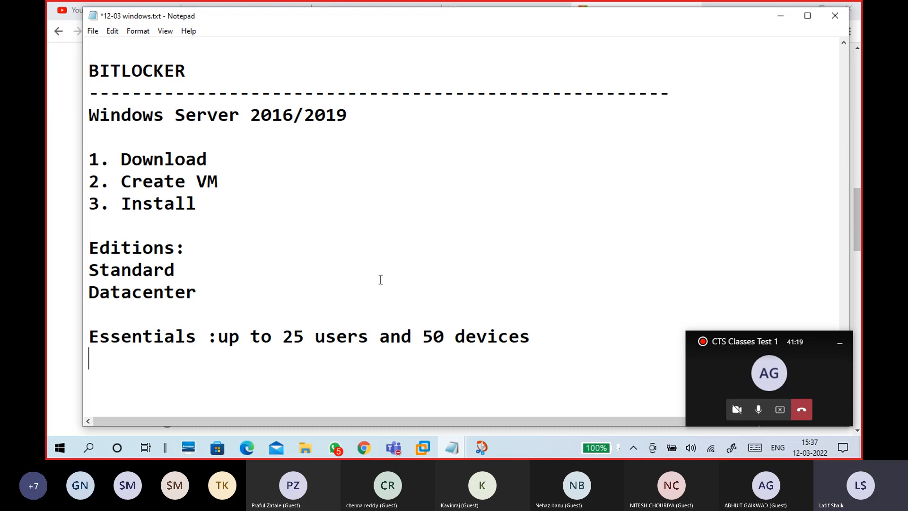
- Look over the Essentials note and editions list, then minimize Notepad
{"action": "scroll", "coordinate": [391, 291], "scroll_direction": "down", "scroll_amount": 1}
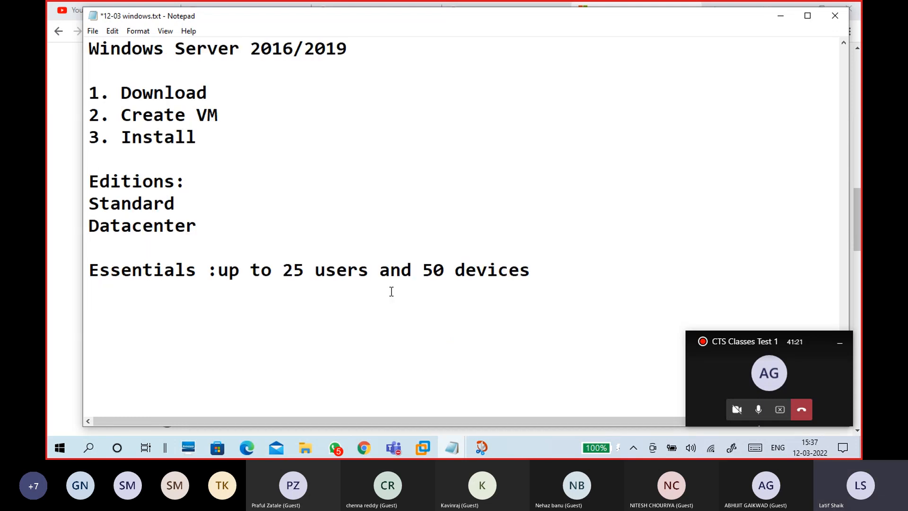
{"action": "left_click_drag", "start_coordinate": [208, 270], "coordinate": [77, 272]}
{"action": "left_click", "coordinate": [91, 295]}
{"action": "left_click_drag", "start_coordinate": [218, 270], "coordinate": [81, 271]}
{"action": "left_click", "coordinate": [129, 291]}
{"action": "left_click_drag", "start_coordinate": [218, 270], "coordinate": [521, 278]}
{"action": "left_click", "coordinate": [90, 309]}
{"action": "left_click", "coordinate": [201, 206]}
{"action": "left_click", "coordinate": [215, 229]}
{"action": "left_click", "coordinate": [779, 16]}
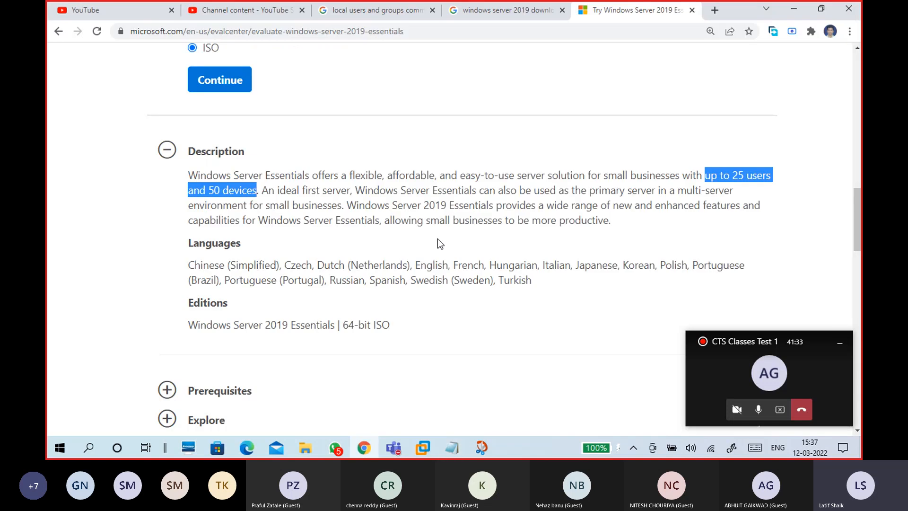
- Collapse the Windows Server 2019 Essentials section and expand the Windows Server 2019 evaluation
{"action": "scroll", "coordinate": [386, 274], "scroll_direction": "up", "scroll_amount": 5}
{"action": "left_click", "coordinate": [118, 171]}
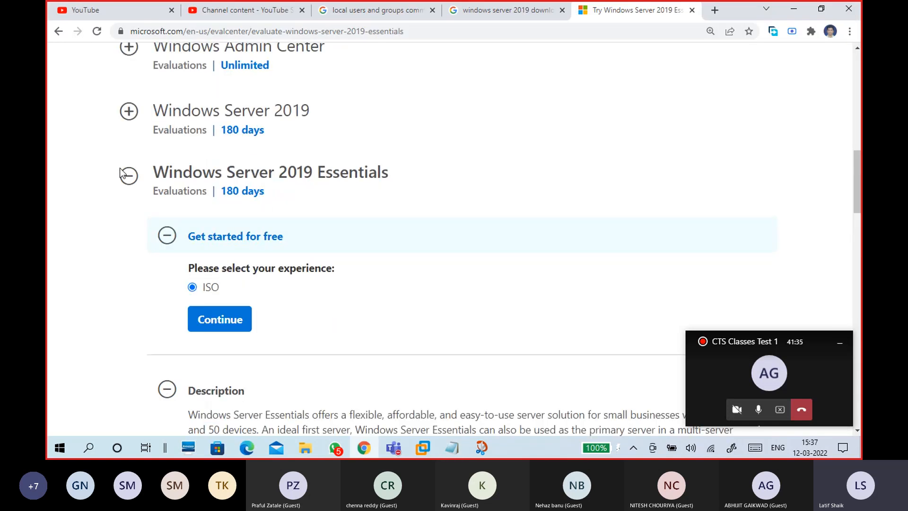
{"action": "left_click", "coordinate": [127, 179]}
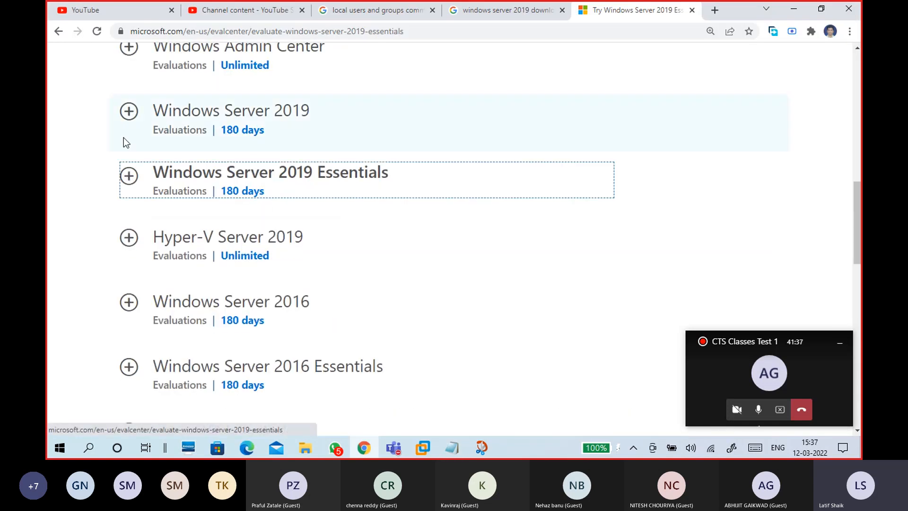
{"action": "left_click", "coordinate": [128, 112]}
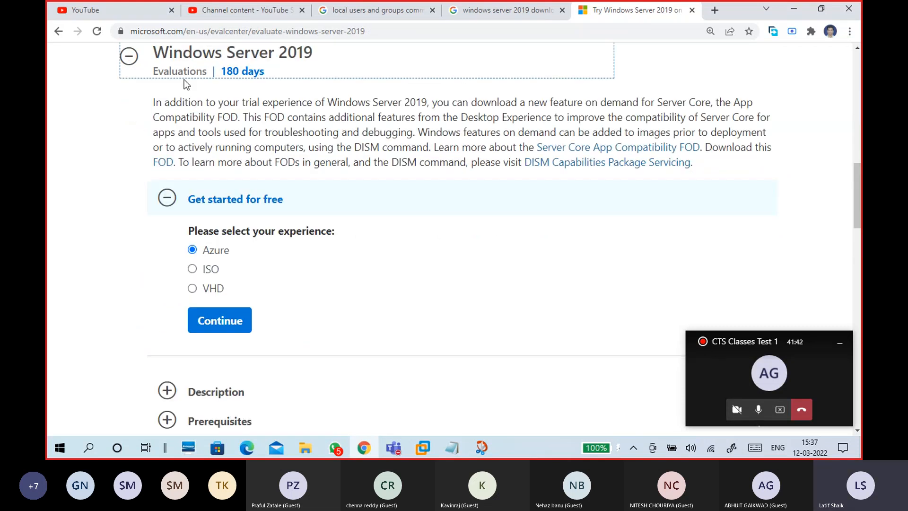
{"action": "scroll", "coordinate": [289, 180], "scroll_direction": "down", "scroll_amount": 2}
{"action": "scroll", "coordinate": [288, 180], "scroll_direction": "down", "scroll_amount": 2}
{"action": "scroll", "coordinate": [360, 95], "scroll_direction": "up", "scroll_amount": 5}
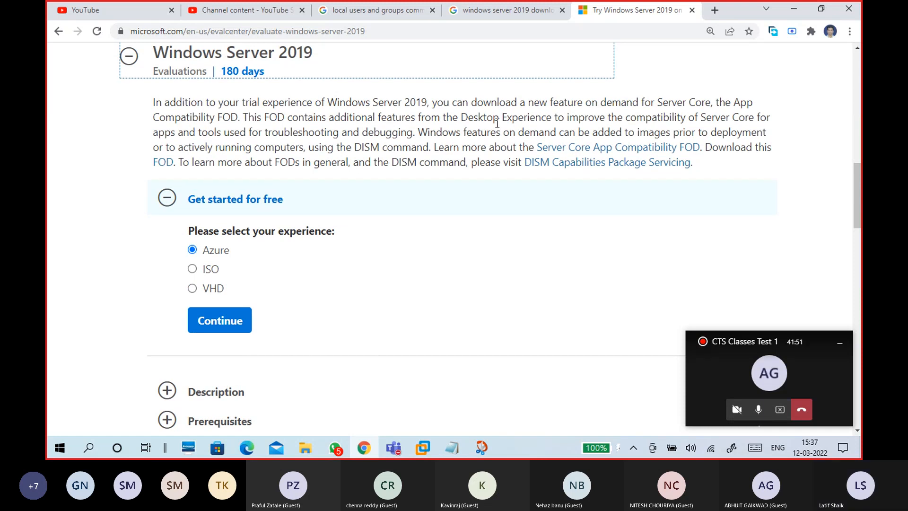
{"action": "scroll", "coordinate": [337, 146], "scroll_direction": "down", "scroll_amount": 2}
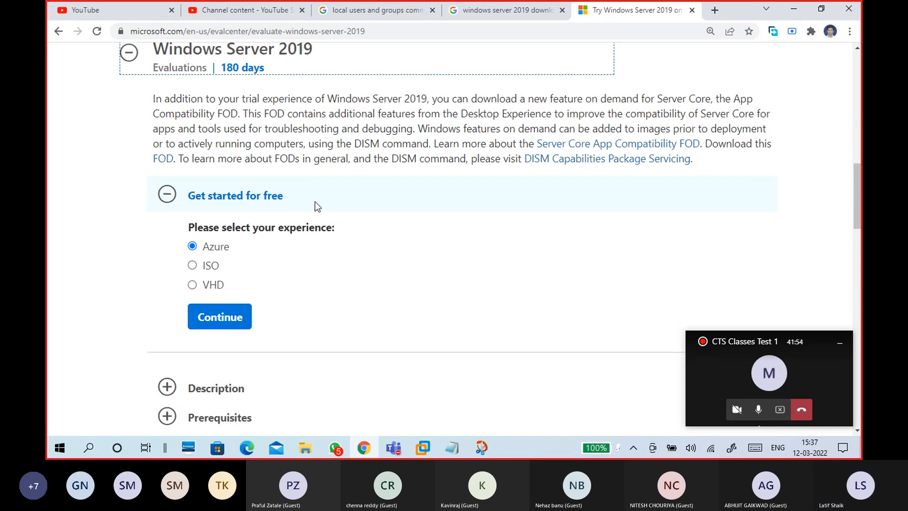
- Expand the Windows Server 2019 description and select its Datacenter-specific features text
{"action": "left_click", "coordinate": [168, 271]}
{"action": "scroll", "coordinate": [381, 189], "scroll_direction": "down", "scroll_amount": 4}
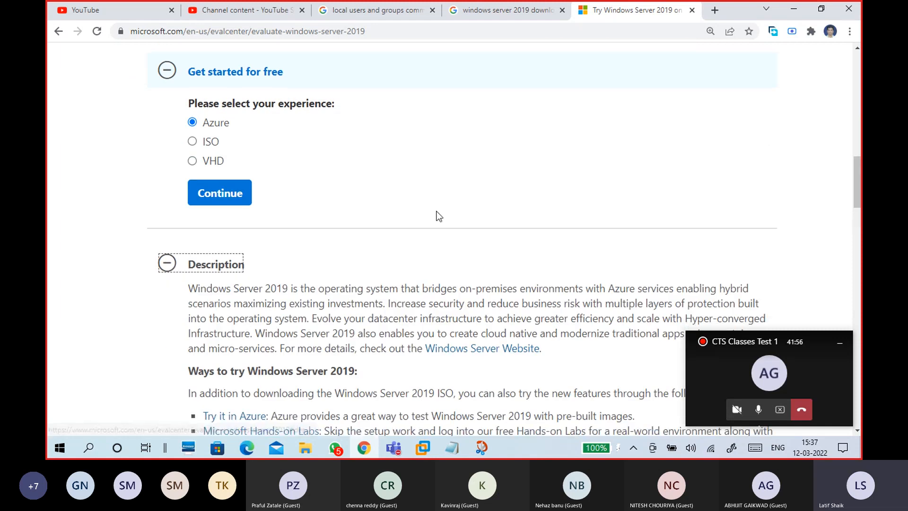
{"action": "scroll", "coordinate": [345, 215], "scroll_direction": "down", "scroll_amount": 3}
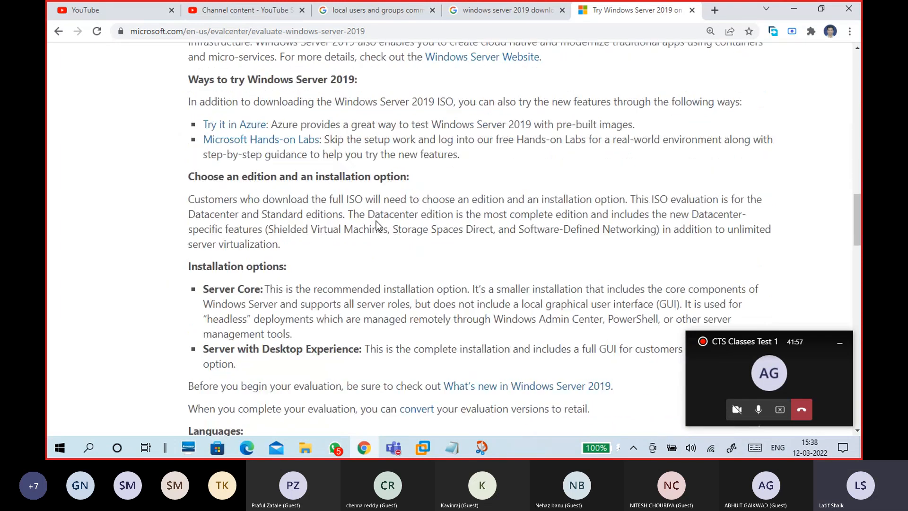
{"action": "scroll", "coordinate": [377, 226], "scroll_direction": "down", "scroll_amount": 4}
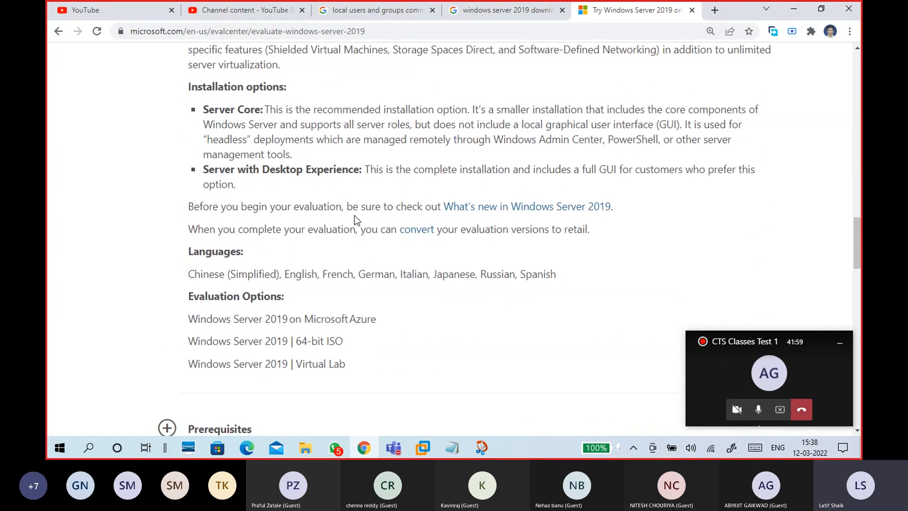
{"action": "scroll", "coordinate": [356, 220], "scroll_direction": "up", "scroll_amount": 6}
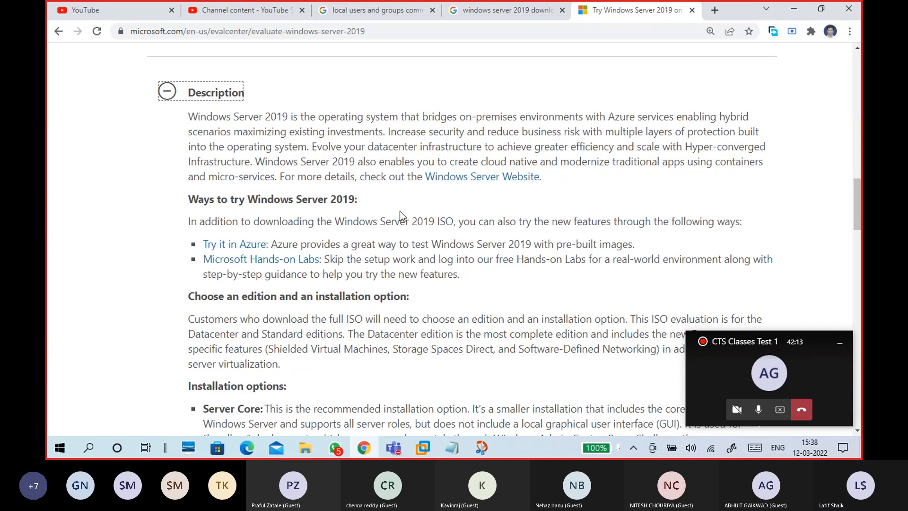
{"action": "scroll", "coordinate": [399, 211], "scroll_direction": "down", "scroll_amount": 2}
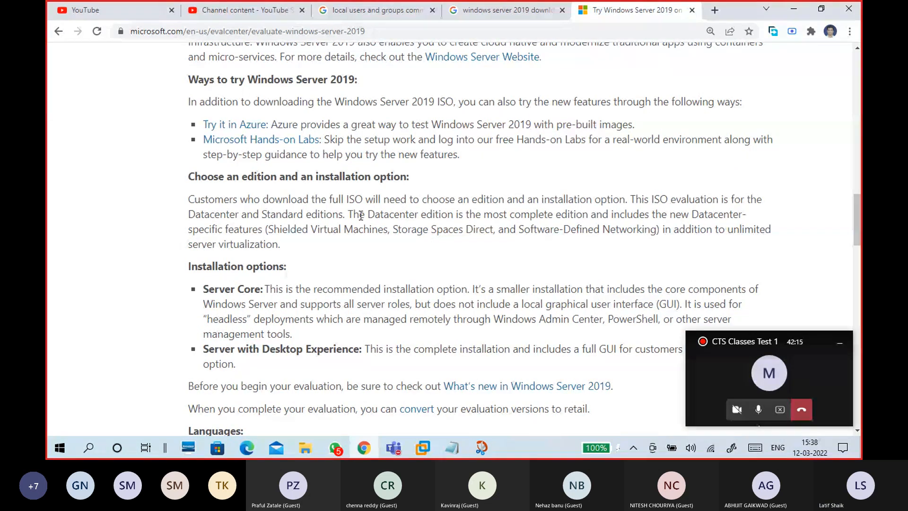
{"action": "scroll", "coordinate": [361, 215], "scroll_direction": "down", "scroll_amount": 1}
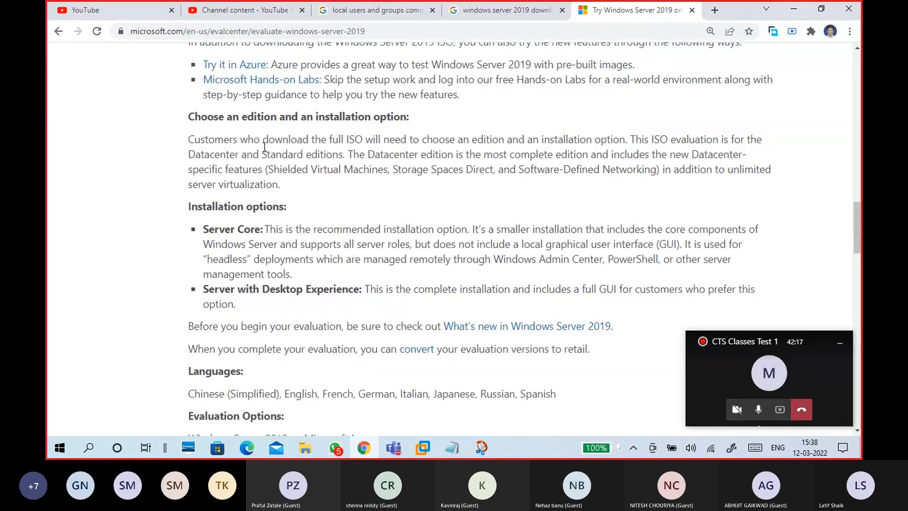
{"action": "left_click_drag", "start_coordinate": [331, 137], "coordinate": [463, 142]}
{"action": "left_click", "coordinate": [472, 153]}
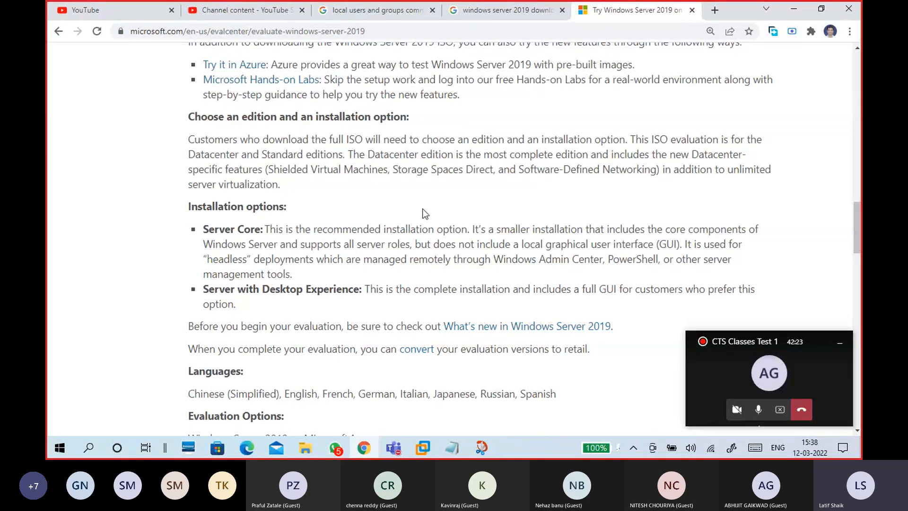
{"action": "left_click_drag", "start_coordinate": [690, 157], "coordinate": [292, 189]}
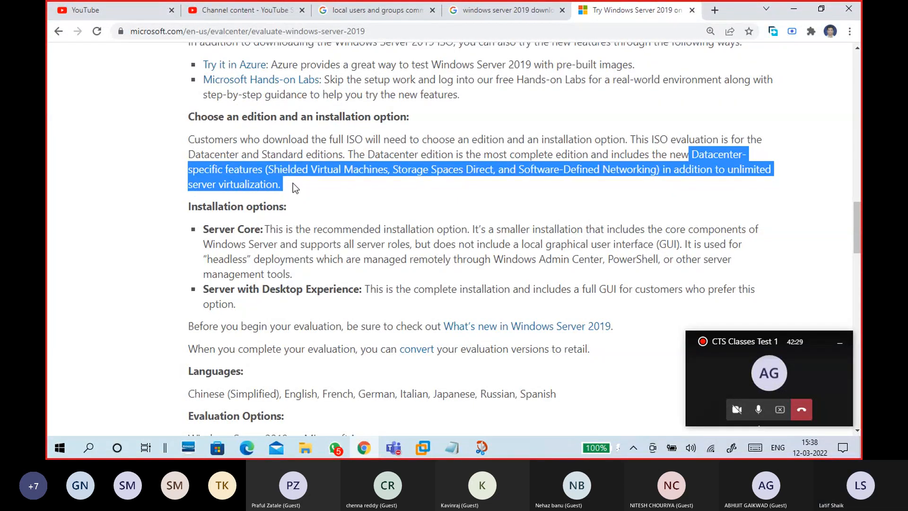
- Select the sentence from 'The Datacenter edition' to 'server virtualization.' and return to Notepad
{"action": "right_click", "coordinate": [300, 168]}
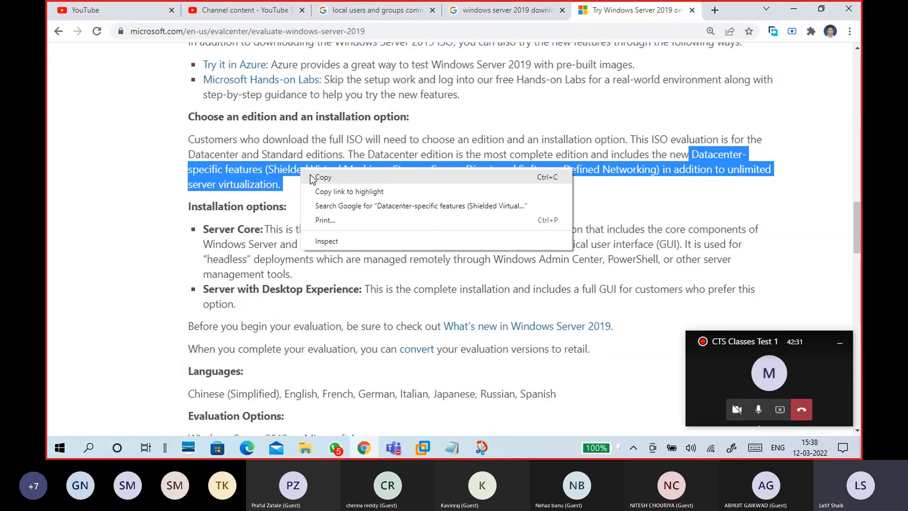
{"action": "left_click", "coordinate": [416, 154]}
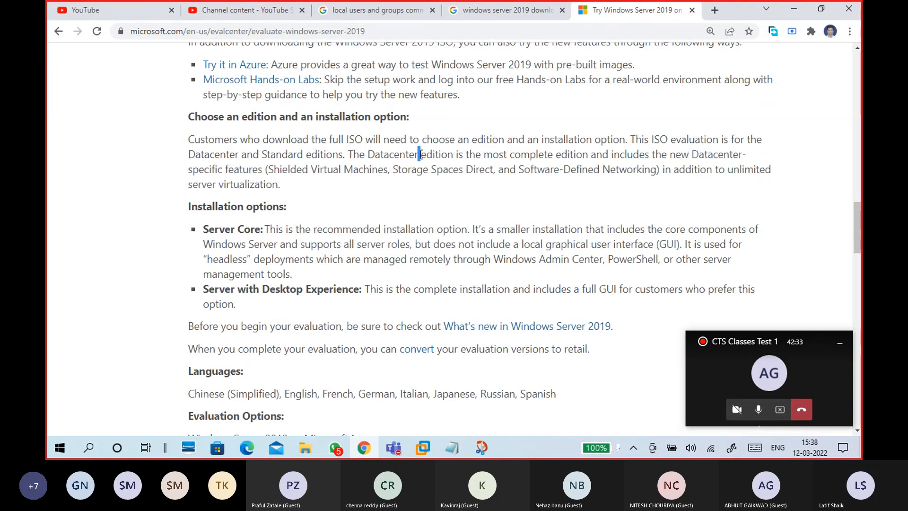
{"action": "left_click_drag", "start_coordinate": [348, 154], "coordinate": [301, 189]}
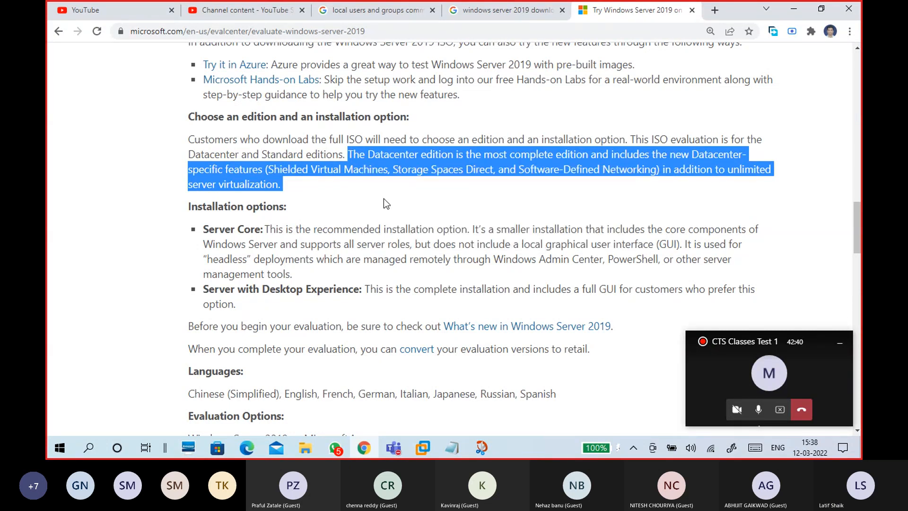
{"action": "key", "text": "alt+Tab"}
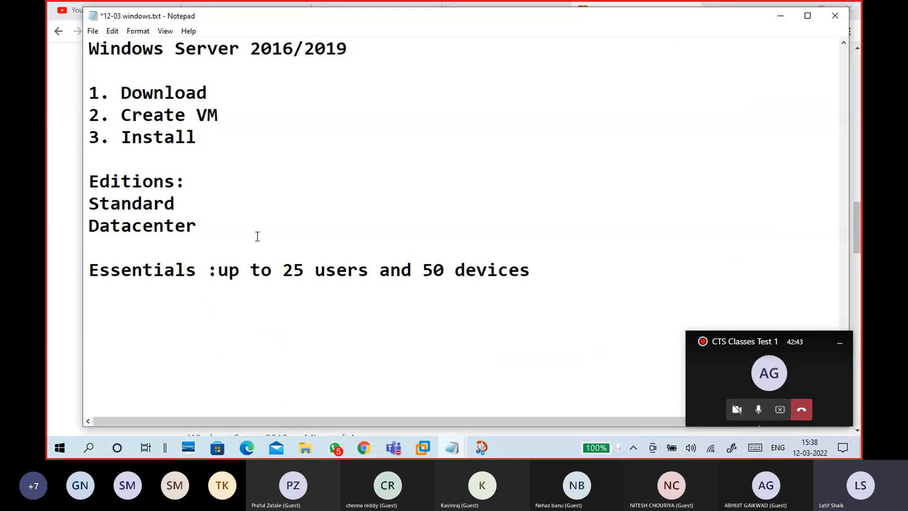
- Paste the Datacenter edition description after 'Datacenter:' in the editions list
{"action": "key", "text": "Return"}
{"action": "key", "text": "BackSpace"}
{"action": "type", "text": ":"}
{"action": "key", "text": "ctrl+v"}
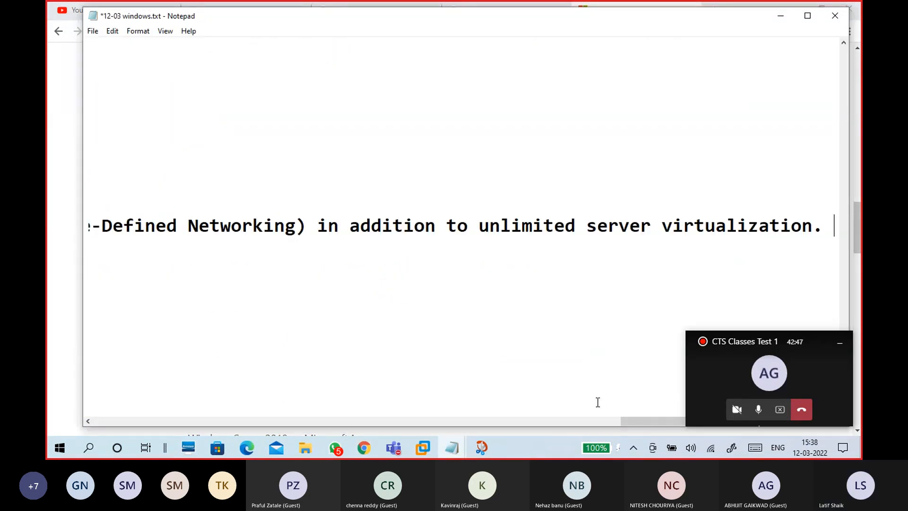
{"action": "left_click_drag", "start_coordinate": [637, 421], "coordinate": [95, 420]}
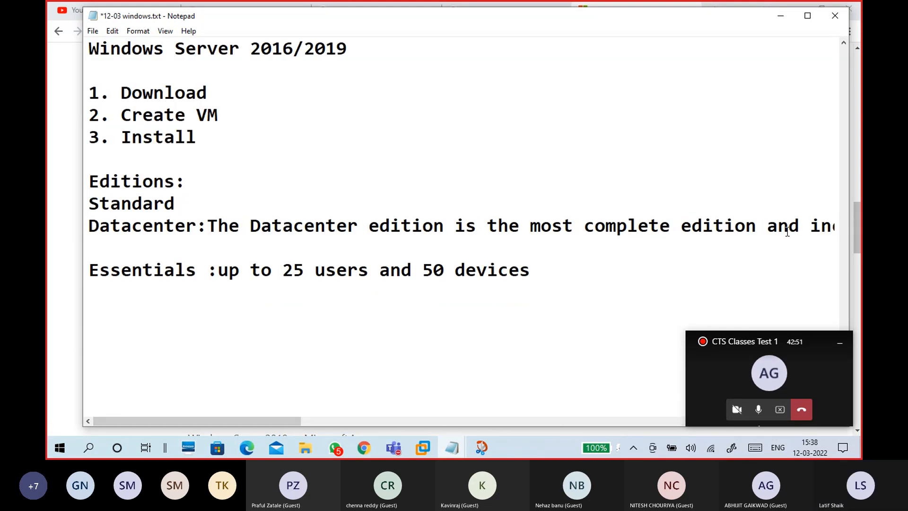
- Wrap the Datacenter description onto new lines before 'includes', 'Machines' and 'in addition'
{"action": "left_click", "coordinate": [810, 226]}
{"action": "key", "text": "Return"}
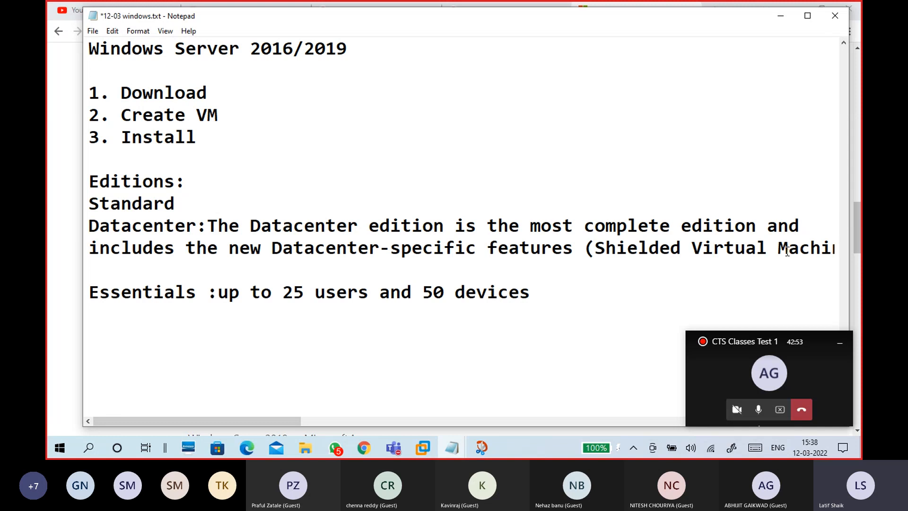
{"action": "left_click", "coordinate": [778, 247]}
{"action": "key", "text": "Return"}
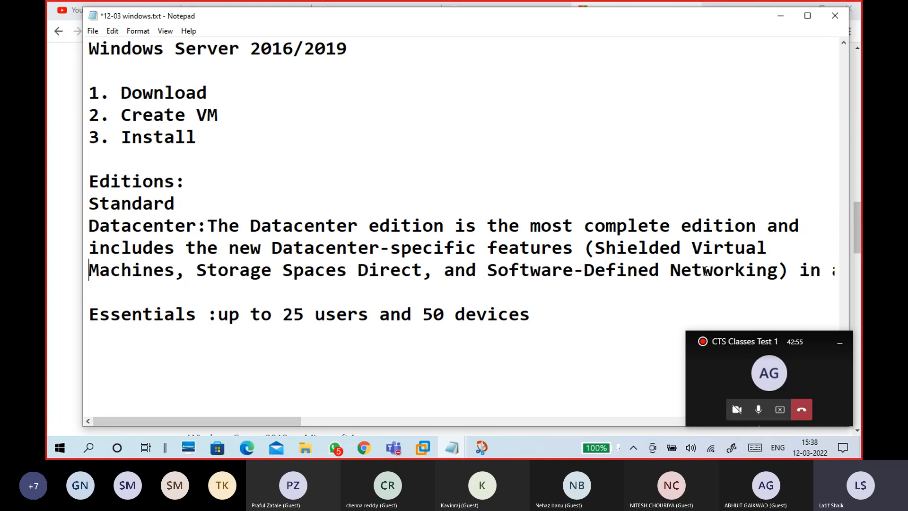
{"action": "left_click", "coordinate": [786, 273]}
{"action": "key", "text": "Return"}
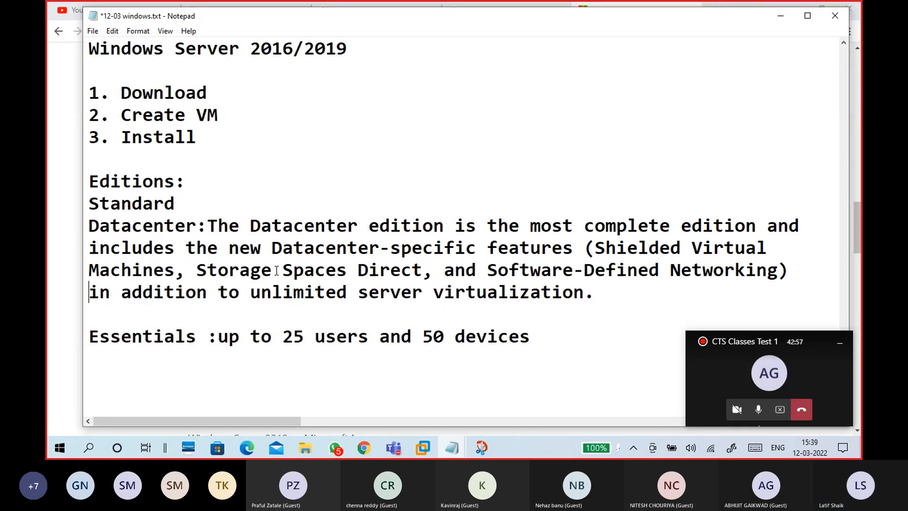
- Review the editions list and highlight 'unlimited server virtualization' in the Datacenter note
{"action": "left_click", "coordinate": [154, 203]}
{"action": "left_click", "coordinate": [204, 203]}
{"action": "left_click_drag", "start_coordinate": [182, 209], "coordinate": [89, 216]}
{"action": "left_click", "coordinate": [185, 219]}
{"action": "left_click_drag", "start_coordinate": [203, 223], "coordinate": [89, 203]}
{"action": "left_click", "coordinate": [222, 187]}
{"action": "left_click", "coordinate": [219, 201]}
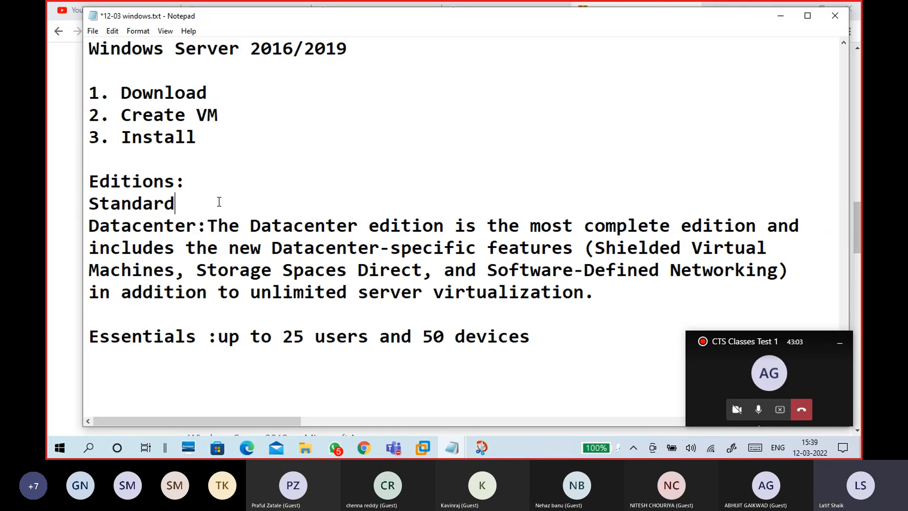
{"action": "left_click", "coordinate": [195, 224]}
{"action": "left_click", "coordinate": [250, 292]}
{"action": "left_click_drag", "start_coordinate": [250, 292], "coordinate": [581, 291]}
{"action": "left_click", "coordinate": [519, 312]}
- Add the line '--unlimited VMs can create on Hyper-V, 1024 VMs can run at a time' above Essentials
{"action": "key", "text": "Return"}
{"action": "key", "text": "Return"}
{"action": "key", "text": "Return"}
{"action": "key", "text": "Up"}
{"action": "key", "text": "Up"}
{"action": "type", "text": "-"}
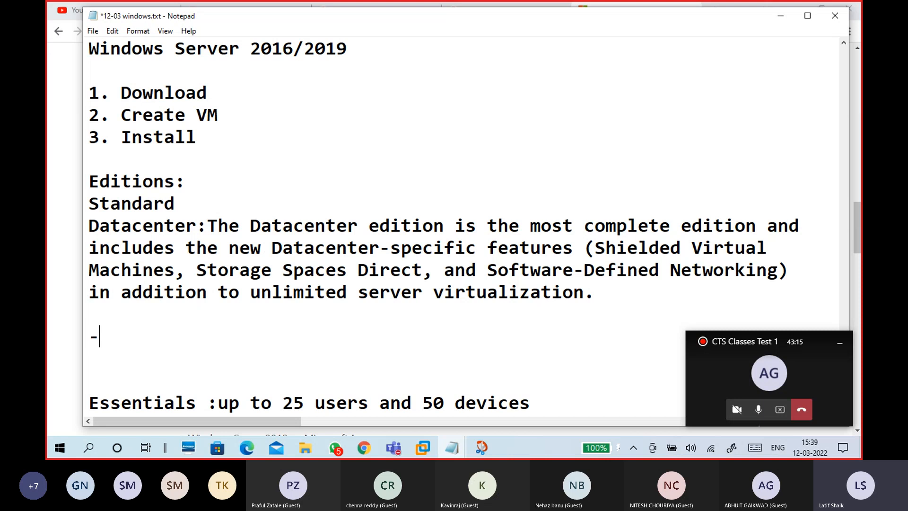
{"action": "type", "text": "-unlimi"}
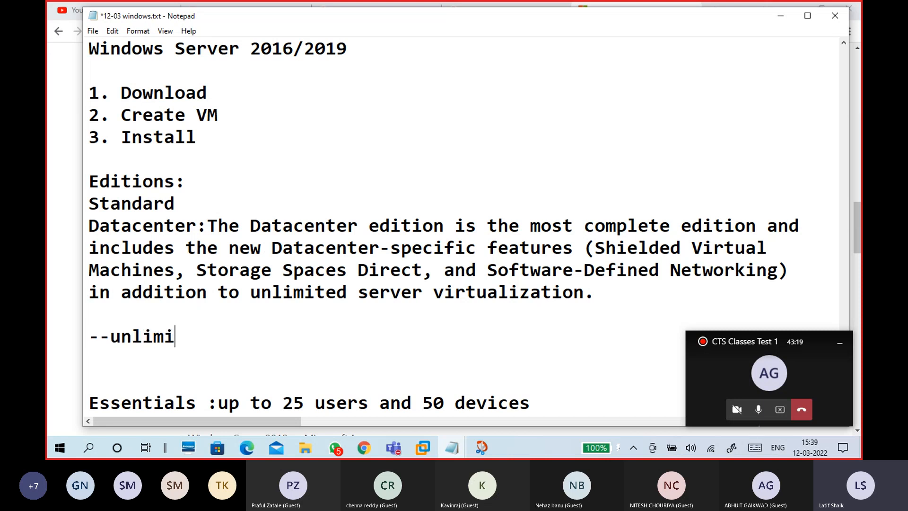
{"action": "type", "text": "tes"}
{"action": "key", "text": "BackSpace"}
{"action": "type", "text": "d VMs"}
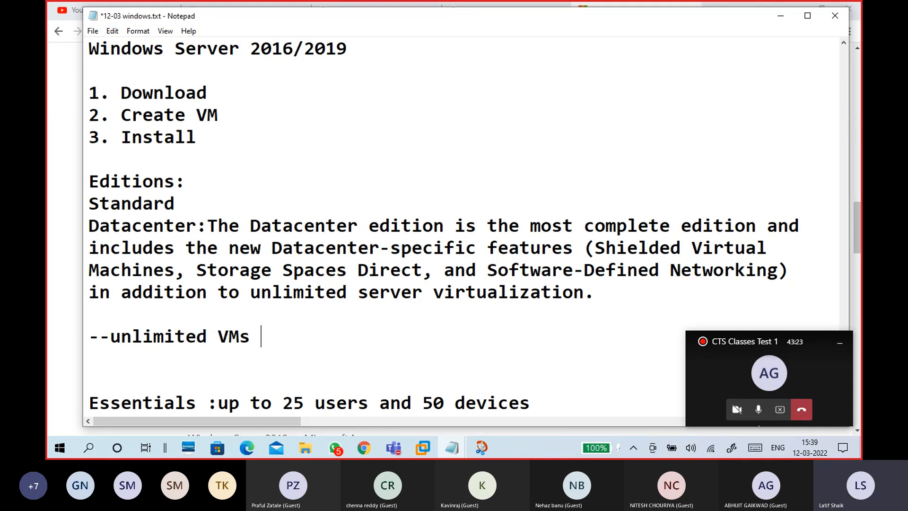
{"action": "type", "text": " can create "}
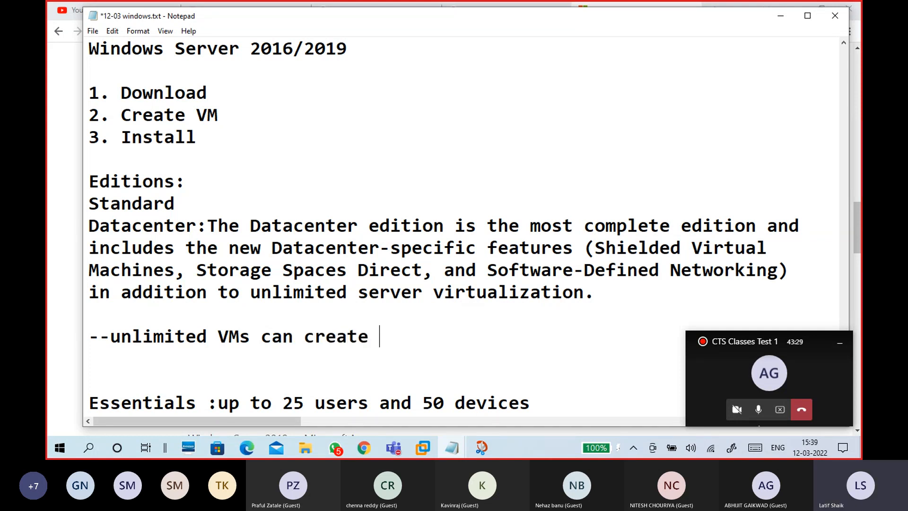
{"action": "type", "text": "on Hyp"}
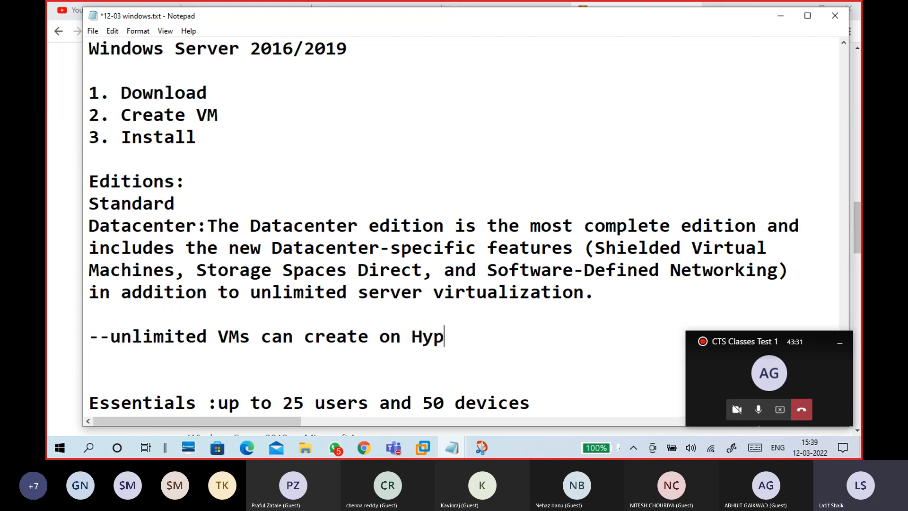
{"action": "type", "text": "er-V, 120"}
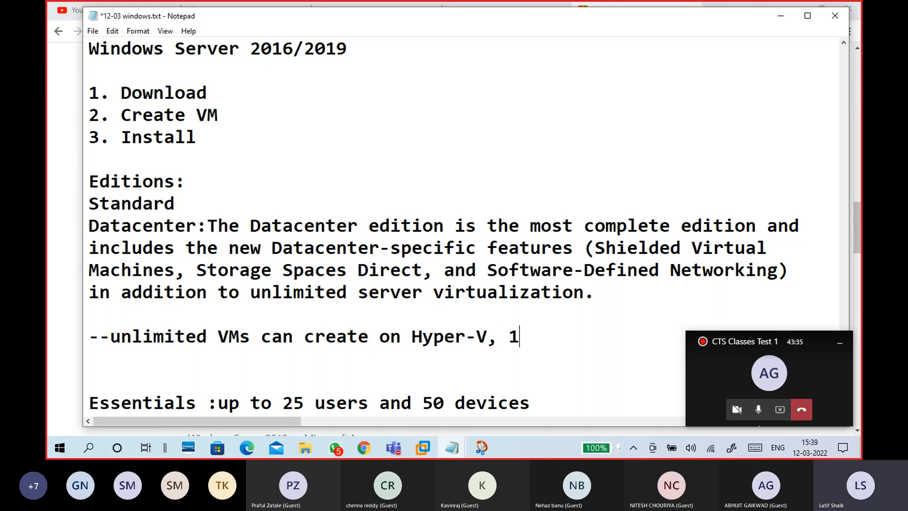
{"action": "key", "text": "BackSpace"}
{"action": "key", "text": "BackSpace"}
{"action": "type", "text": "024 VMs"}
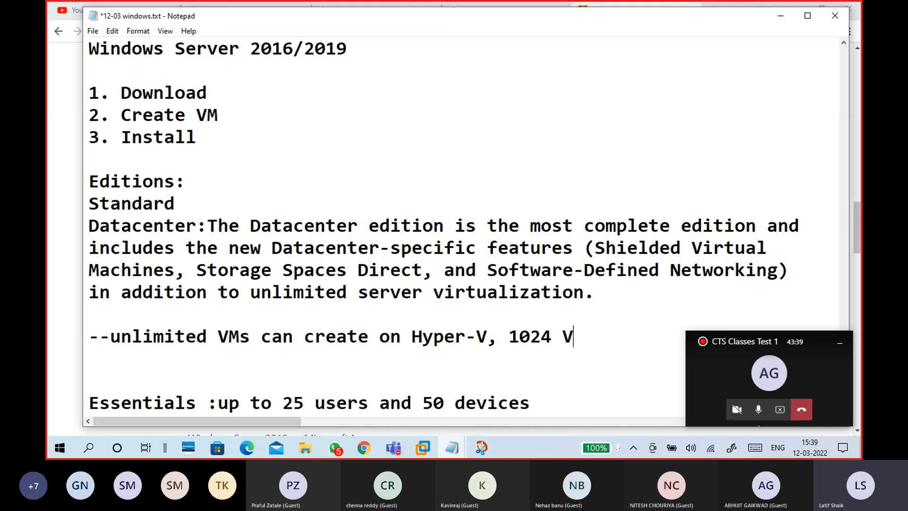
{"action": "type", "text": "an run"}
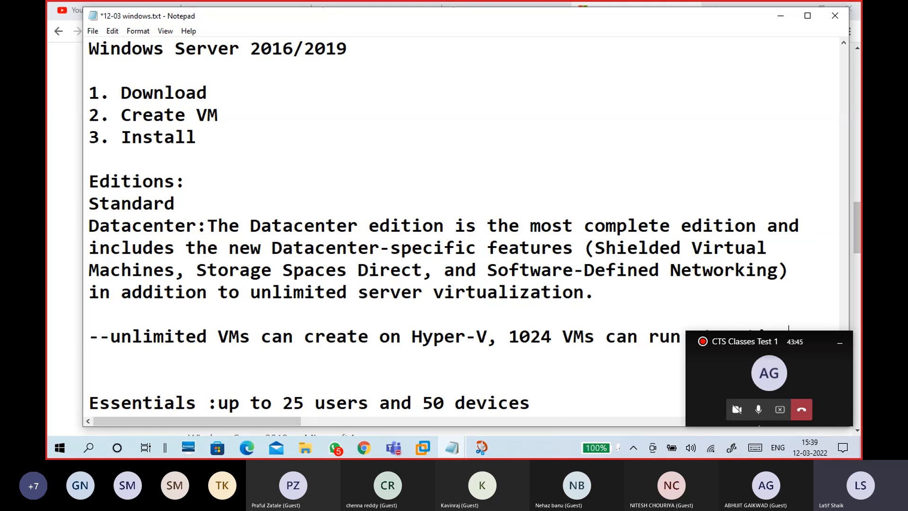
- Insert blank space below the Standard heading
{"action": "left_click", "coordinate": [839, 344]}
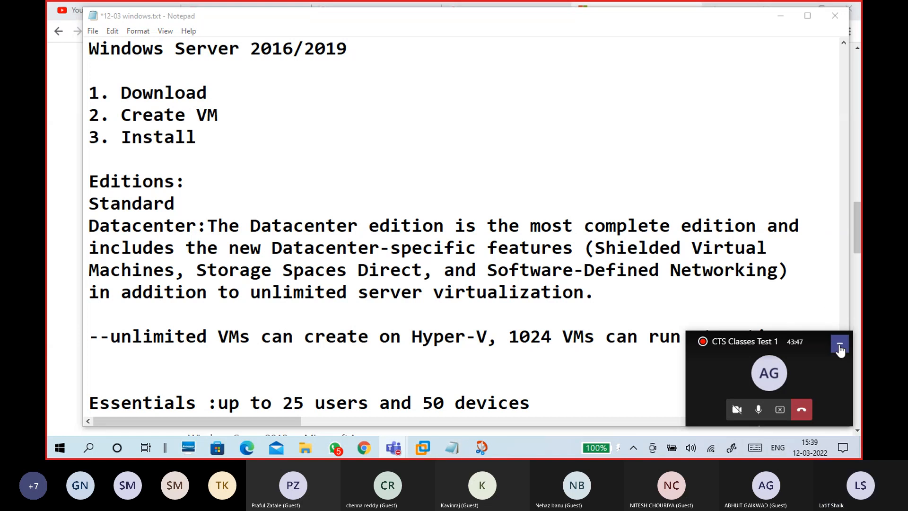
{"action": "left_click", "coordinate": [99, 336]}
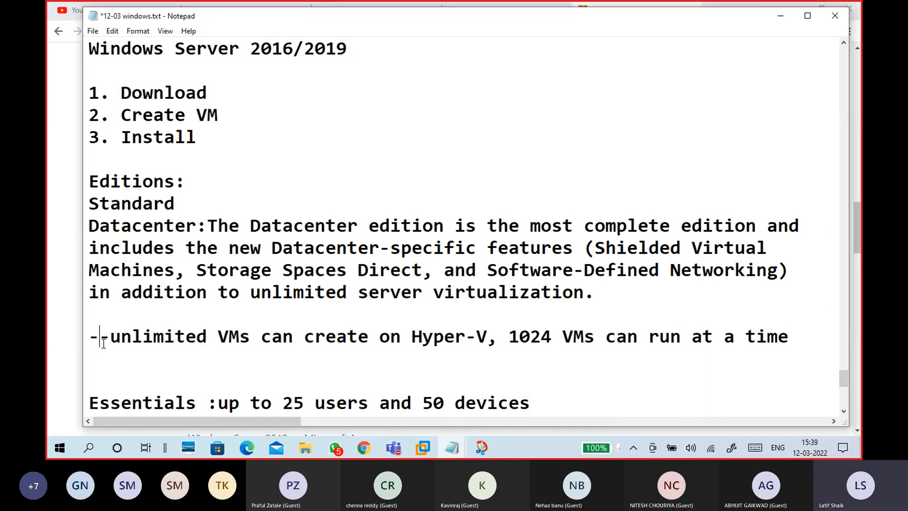
{"action": "left_click", "coordinate": [193, 202]}
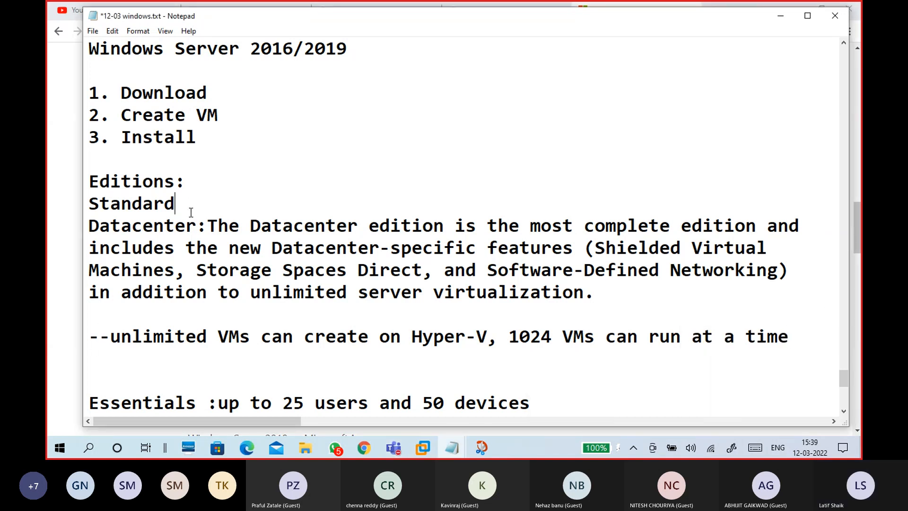
{"action": "key", "text": "Return"}
{"action": "key", "text": "Return"}
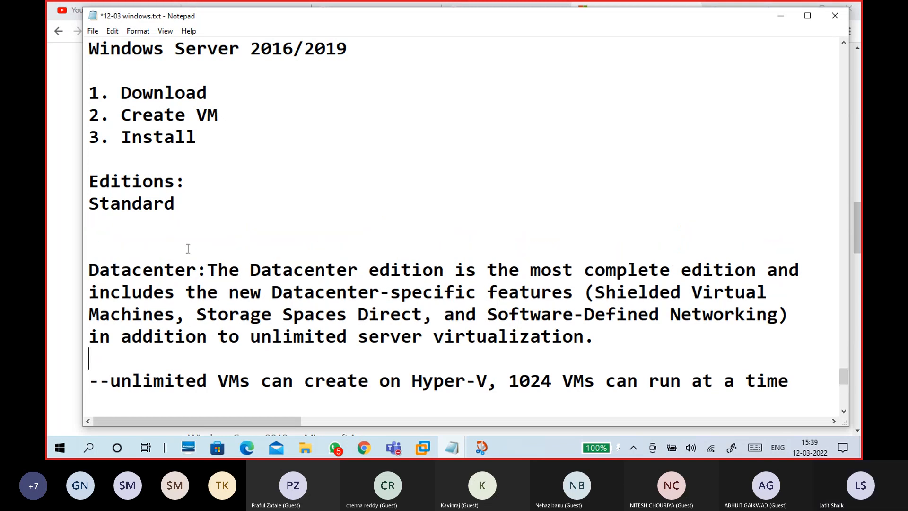
- Under Standard, add the note '--2 VMs create and run per license (per core)'
{"action": "left_click", "coordinate": [179, 221]}
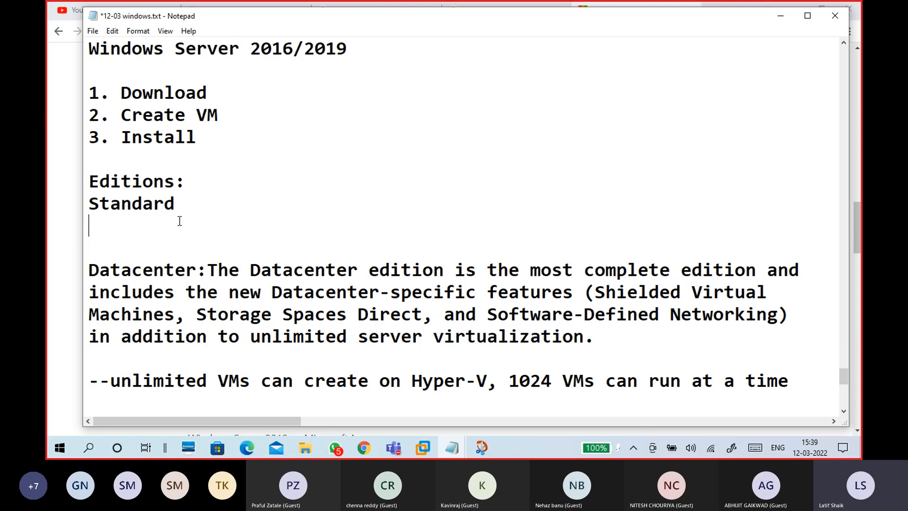
{"action": "type", "text": "--"}
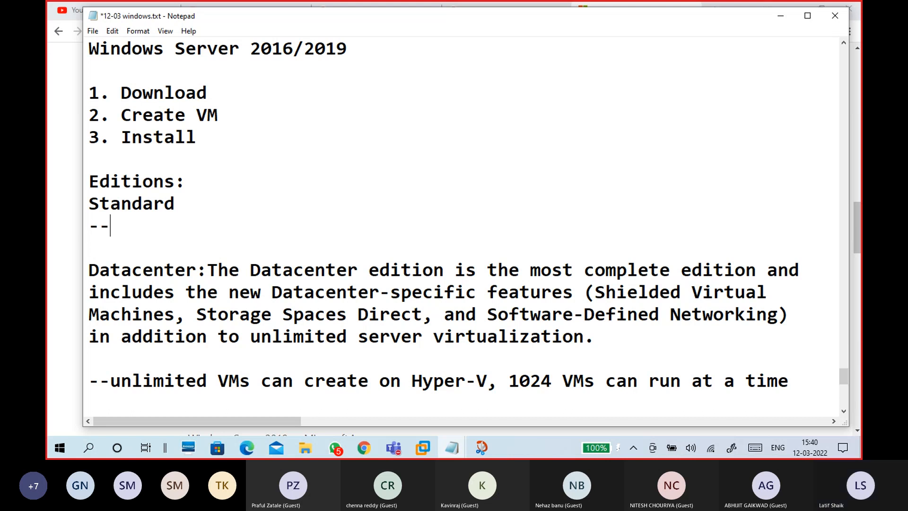
{"action": "type", "text": "2 "}
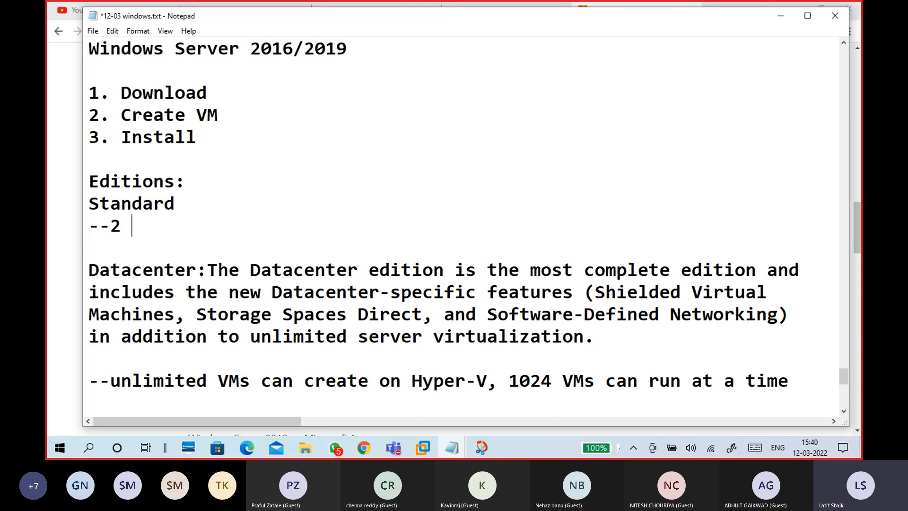
{"action": "type", "text": "VMs"}
{"action": "type", "text": "create "}
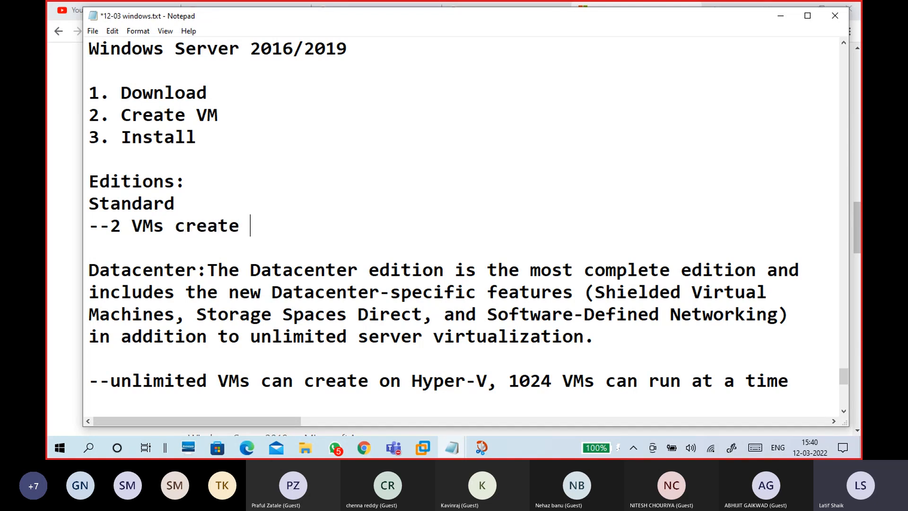
{"action": "type", "text": "and run"}
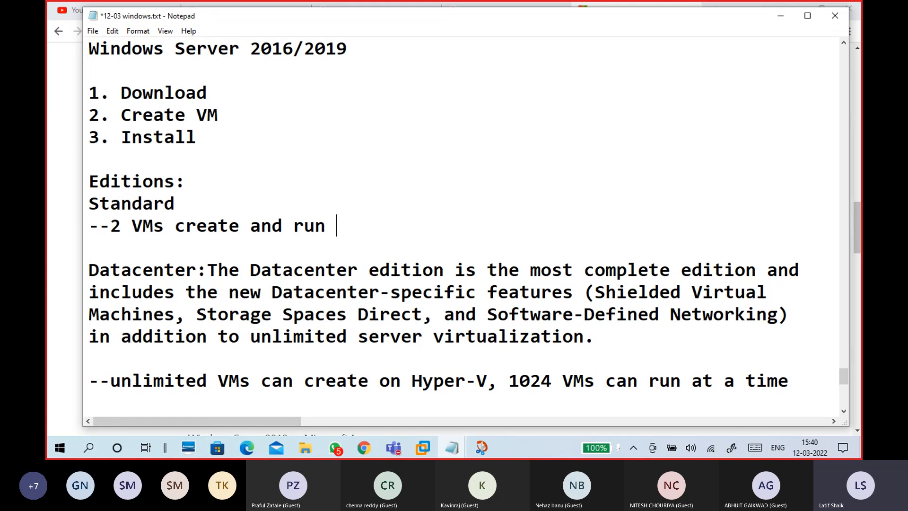
{"action": "type", "text": " per "}
{"action": "type", "text": "co"}
{"action": "key", "text": "BackSpace"}
{"action": "key", "text": "BackSpace"}
{"action": "type", "text": "lic"}
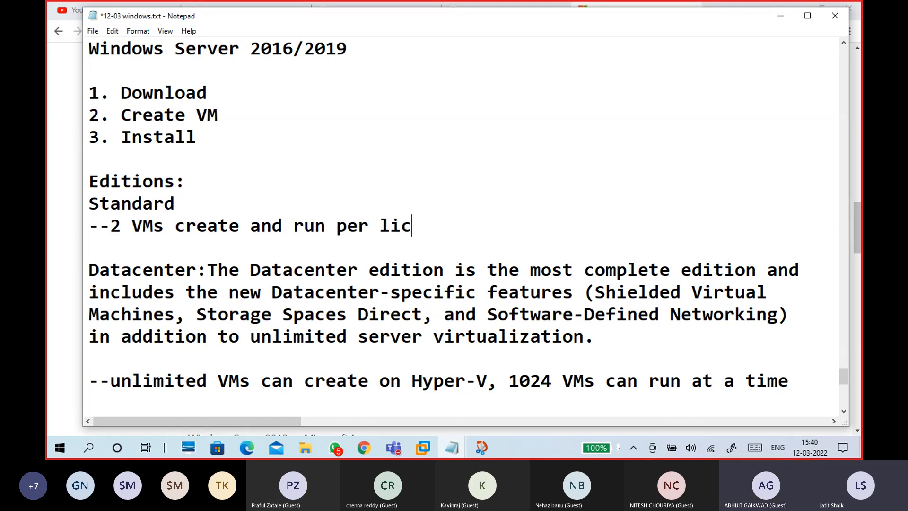
{"action": "type", "text": "ense"}
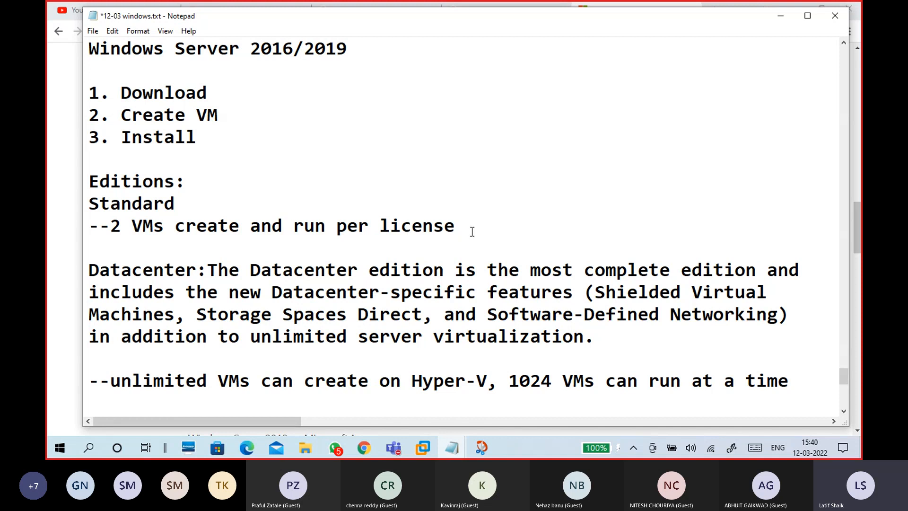
{"action": "type", "text": " (per core)"}
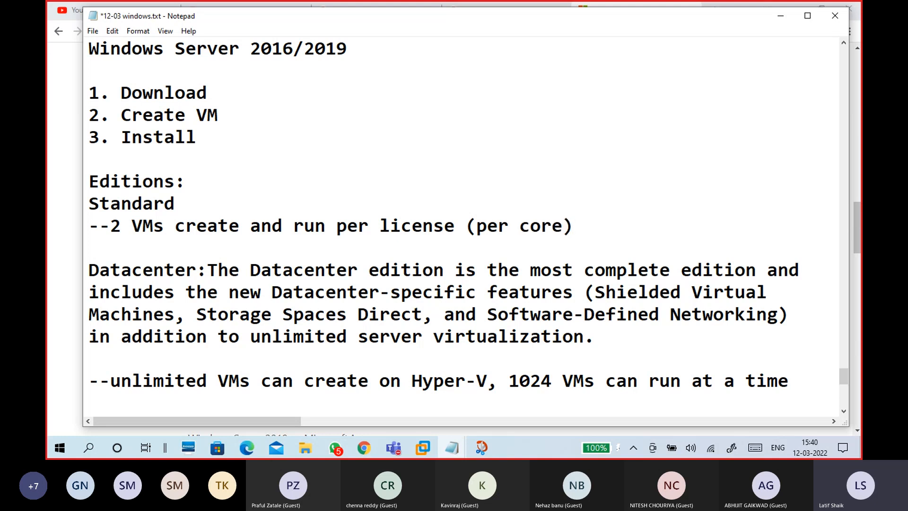
{"action": "scroll", "coordinate": [468, 226], "scroll_direction": "down", "scroll_amount": 1}
{"action": "scroll", "coordinate": [468, 226], "scroll_direction": "down", "scroll_amount": 1}
- Append 'per license (per core)' to the Hyper-V line and remove the extra blank line
{"action": "left_click", "coordinate": [294, 285]}
{"action": "left_click", "coordinate": [285, 261]}
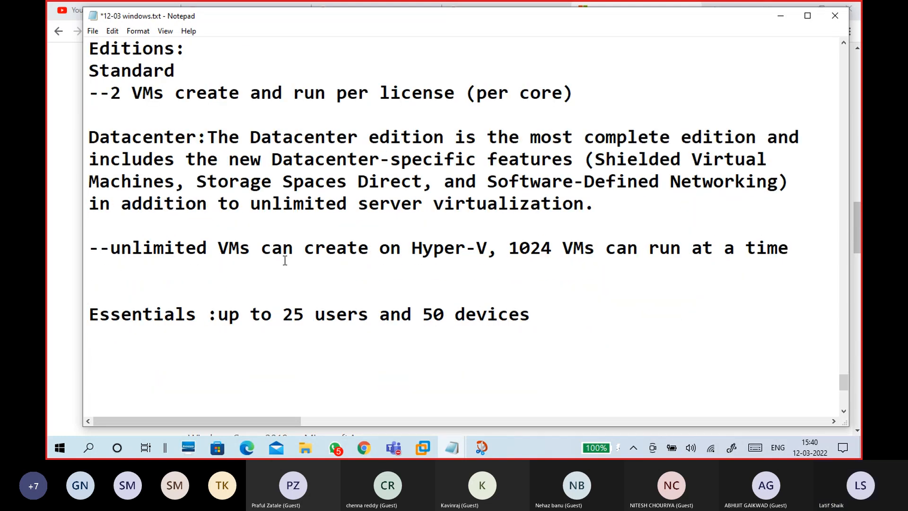
{"action": "left_click", "coordinate": [813, 242]}
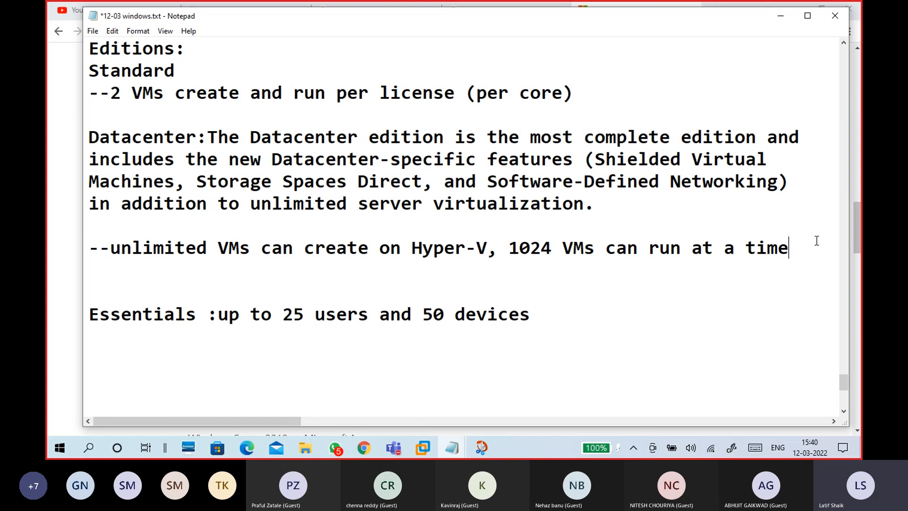
{"action": "type", "text": "per "}
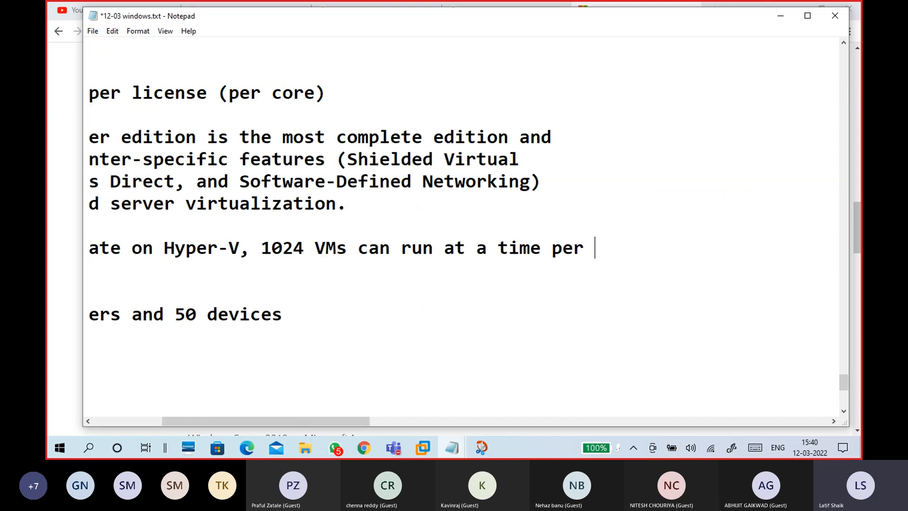
{"action": "type", "text": "linen"}
{"action": "key", "text": "BackSpace"}
{"action": "key", "text": "BackSpace"}
{"action": "key", "text": "BackSpace"}
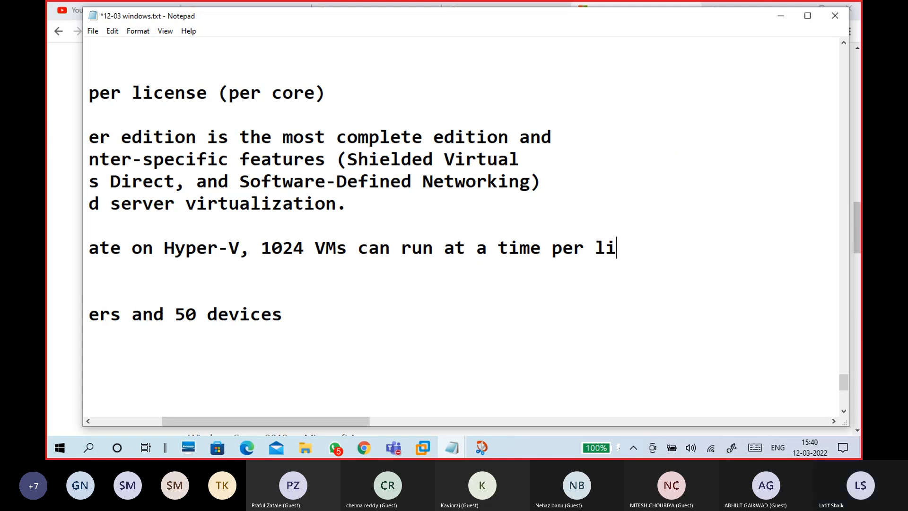
{"action": "type", "text": "cense (per core)"}
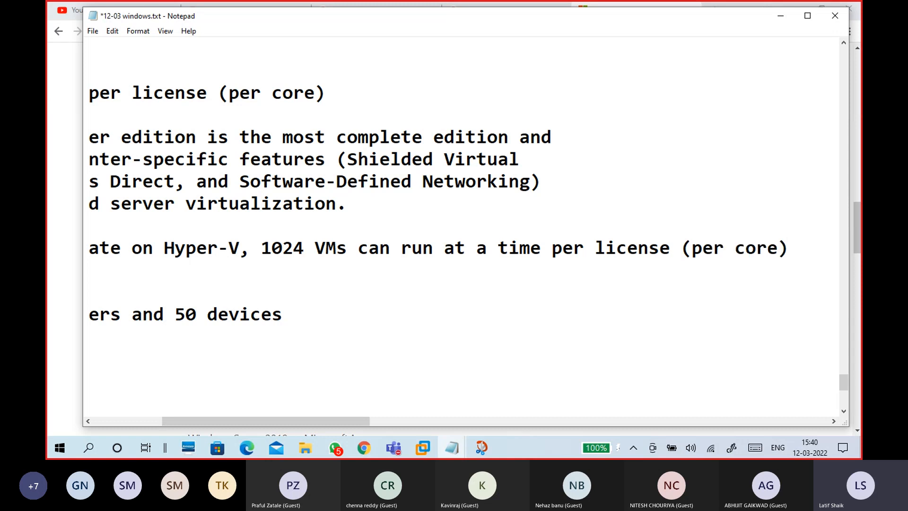
{"action": "key", "text": "Return"}
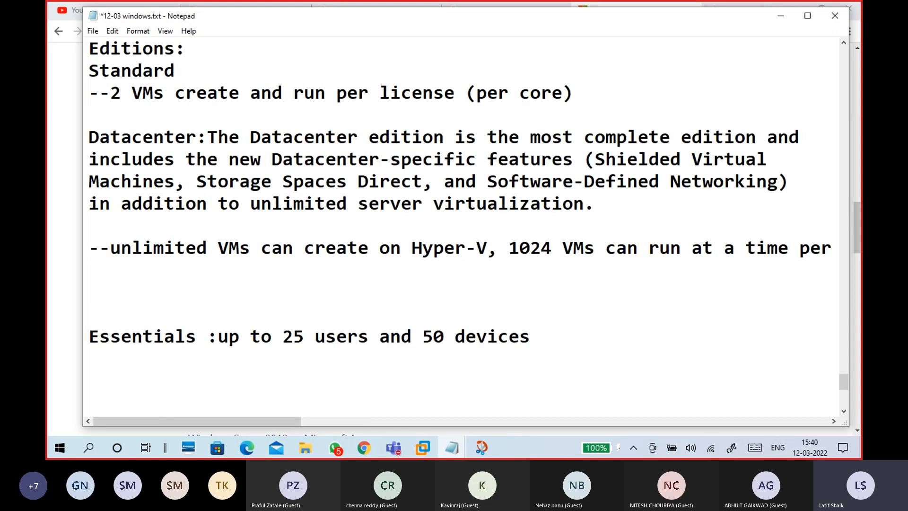
{"action": "key", "text": "Delete"}
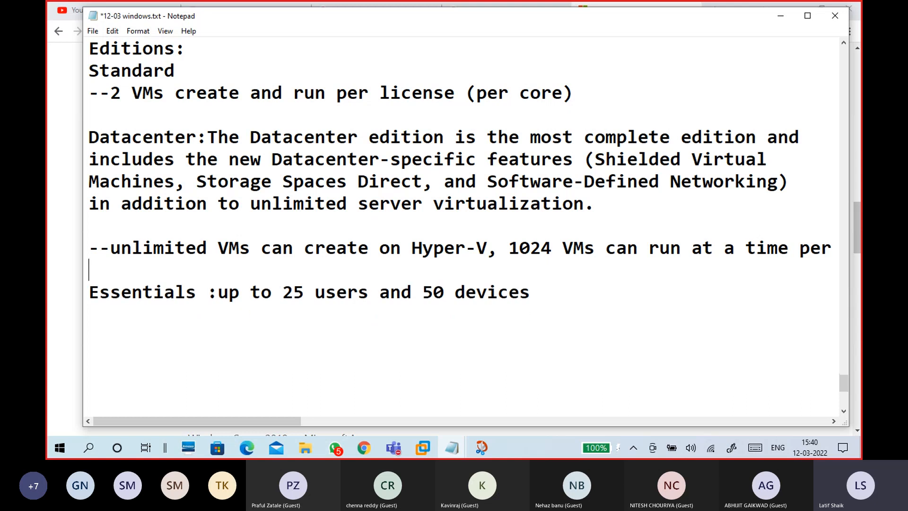
{"action": "scroll", "coordinate": [684, 209], "scroll_direction": "up", "scroll_amount": 2}
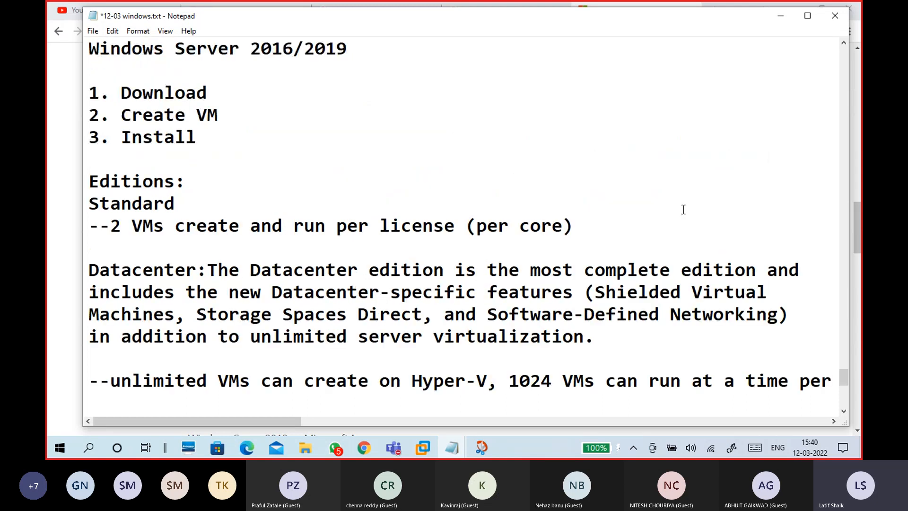
{"action": "left_click", "coordinate": [263, 242]}
{"action": "left_click", "coordinate": [585, 222]}
{"action": "left_click", "coordinate": [426, 239]}
{"action": "left_click", "coordinate": [94, 203]}
{"action": "left_click_drag", "start_coordinate": [95, 204], "coordinate": [179, 207]}
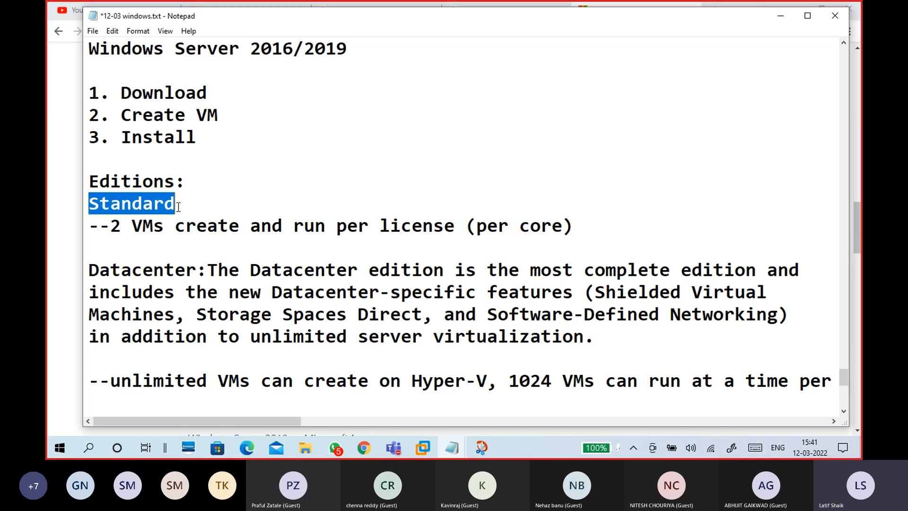
{"action": "left_click_drag", "start_coordinate": [111, 226], "coordinate": [164, 227]}
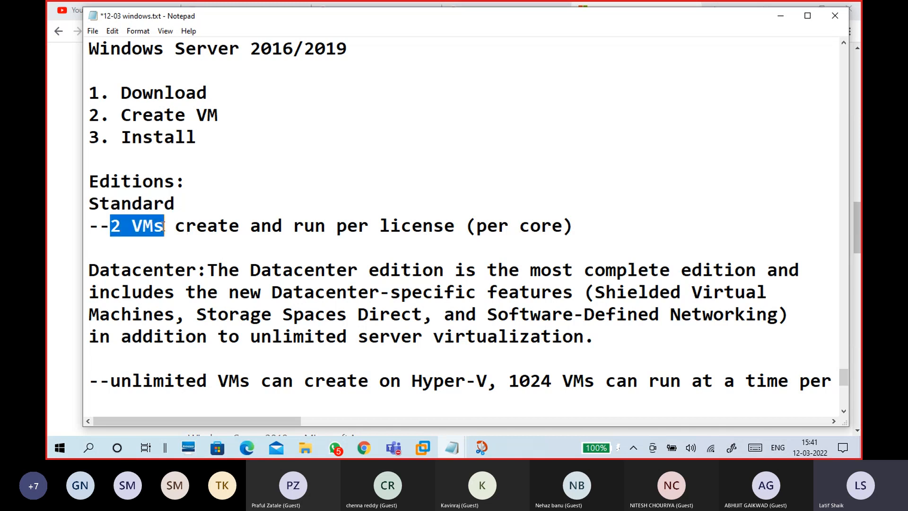
{"action": "scroll", "coordinate": [164, 227], "scroll_direction": "down", "scroll_amount": 1}
{"action": "left_click_drag", "start_coordinate": [294, 159], "coordinate": [476, 160]}
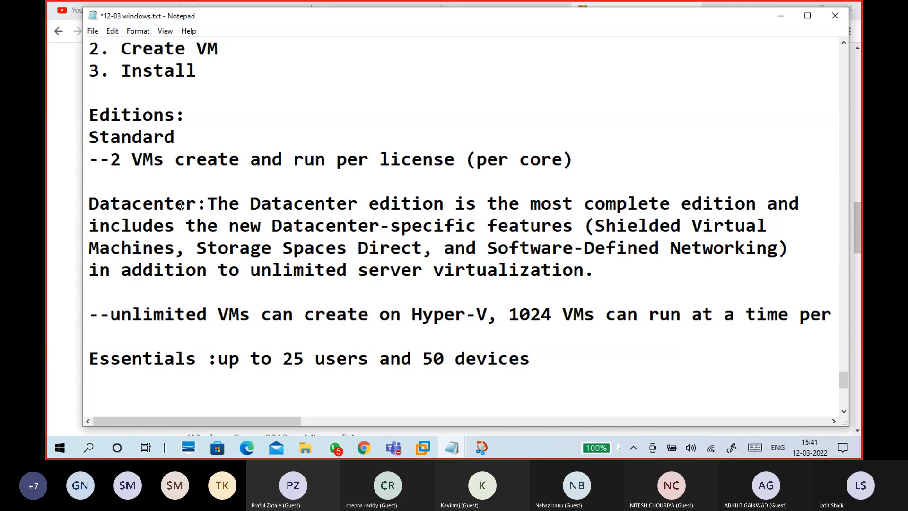
{"action": "left_click_drag", "start_coordinate": [196, 204], "coordinate": [89, 203]}
{"action": "left_click_drag", "start_coordinate": [110, 314], "coordinate": [811, 315]}
{"action": "left_click", "coordinate": [811, 314]}
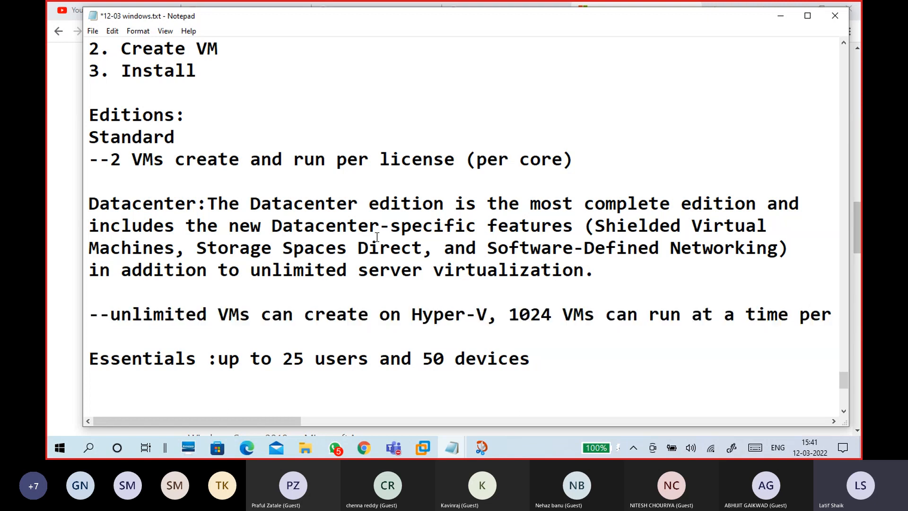
{"action": "scroll", "coordinate": [377, 236], "scroll_direction": "down", "scroll_amount": 1}
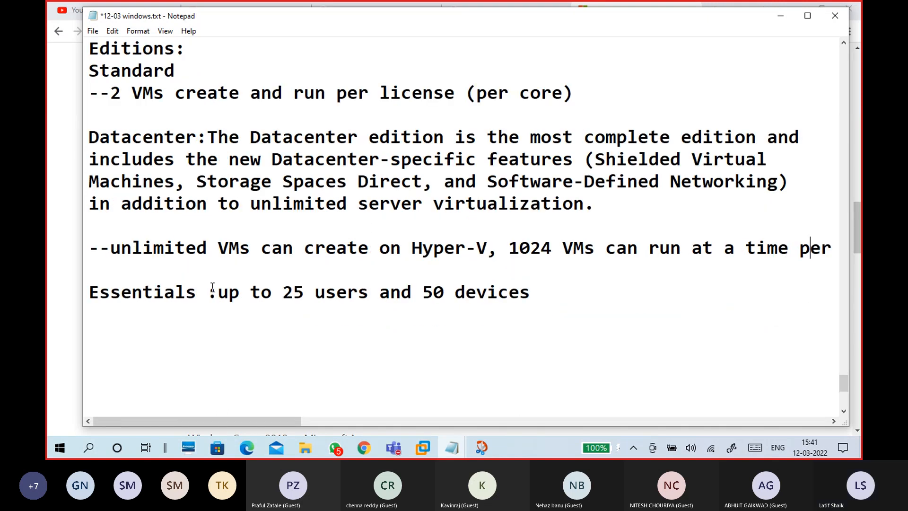
{"action": "left_click_drag", "start_coordinate": [217, 293], "coordinate": [73, 287]}
{"action": "left_click", "coordinate": [180, 315]}
{"action": "left_click_drag", "start_coordinate": [218, 293], "coordinate": [582, 308]}
{"action": "left_click", "coordinate": [262, 343]}
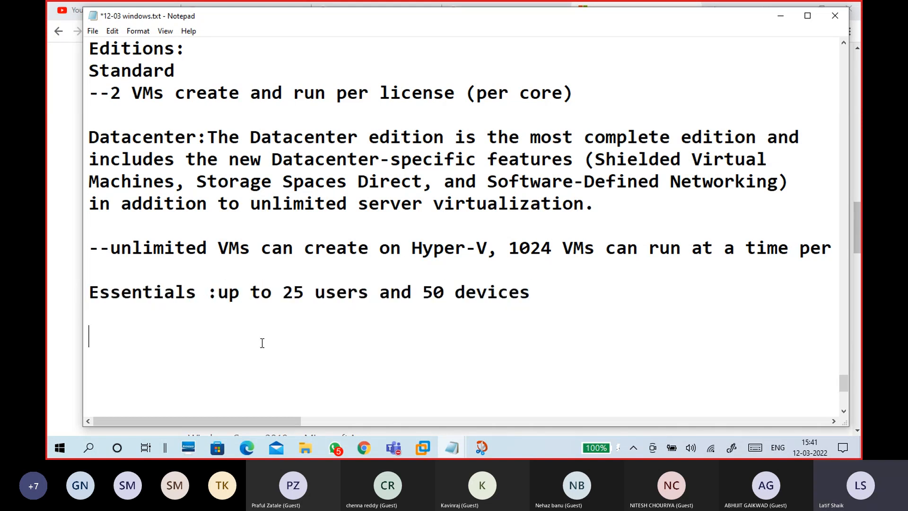
- Add '-limited roles' and '-no domain joining' as separate lines under Essentials
{"action": "left_click", "coordinate": [255, 323]}
{"action": "type", "text": "-limited roles,"}
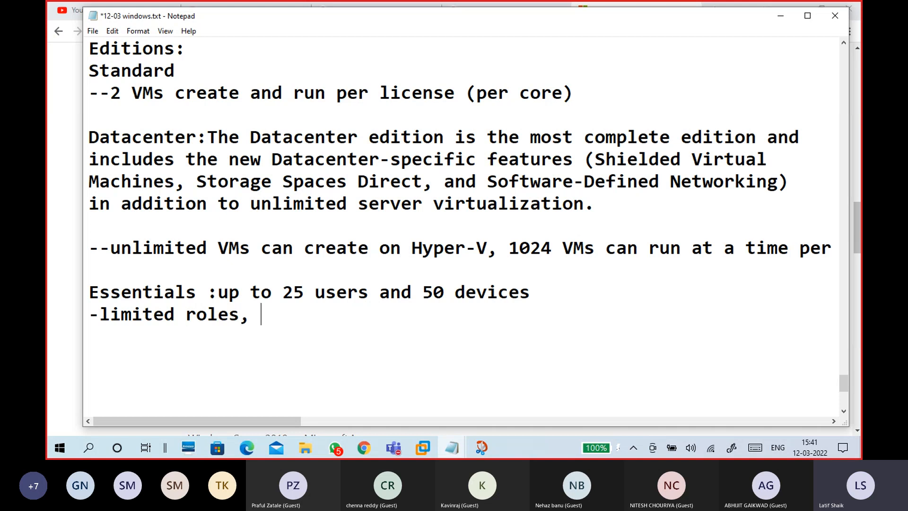
{"action": "key", "text": "BackSpace"}
{"action": "key", "text": "BackSpace"}
{"action": "key", "text": "Return"}
{"action": "type", "text": "-no domain "}
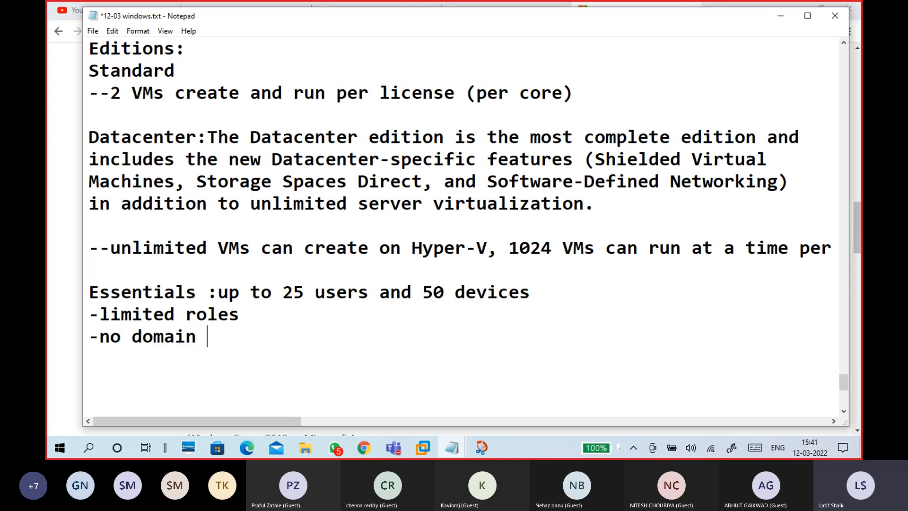
{"action": "type", "text": "joining"}
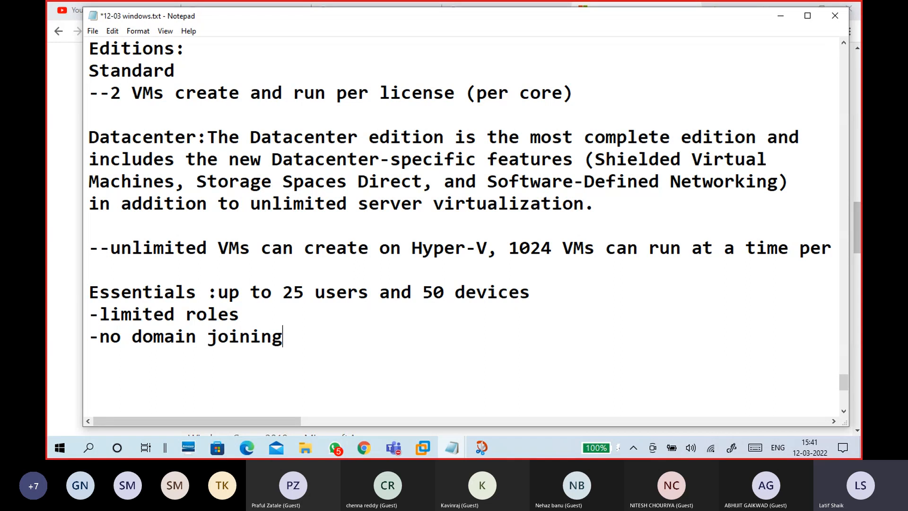
{"action": "key", "text": "Return"}
{"action": "key", "text": "Return"}
{"action": "scroll", "coordinate": [326, 316], "scroll_direction": "up", "scroll_amount": 1}
- Copy the Installation options section from the Chrome page and switch back to the 12-03 windows notes
{"action": "left_click", "coordinate": [780, 19]}
{"action": "left_click", "coordinate": [372, 243]}
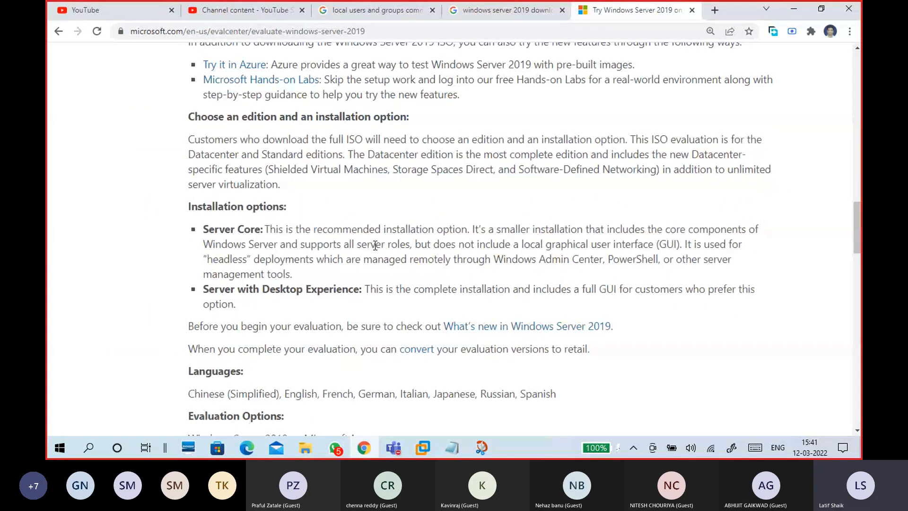
{"action": "scroll", "coordinate": [373, 243], "scroll_direction": "down", "scroll_amount": 3}
{"action": "left_click_drag", "start_coordinate": [189, 87], "coordinate": [236, 178]}
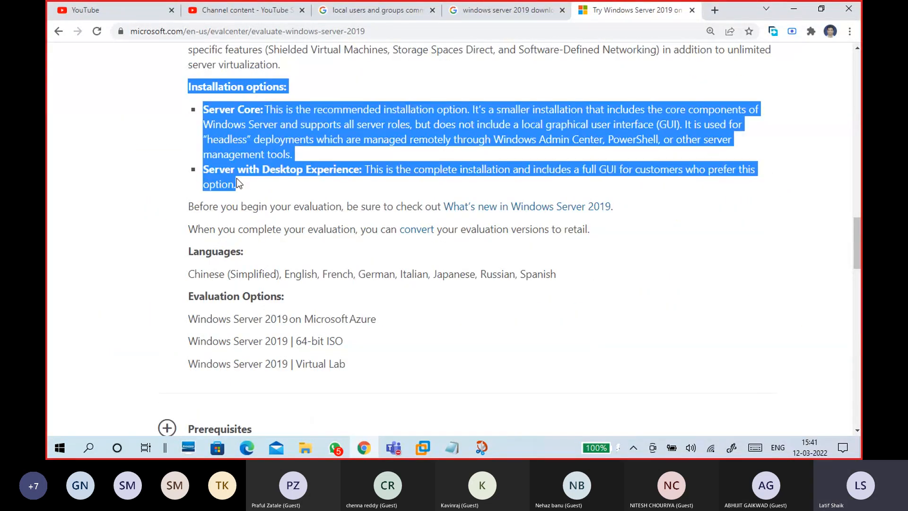
{"action": "right_click", "coordinate": [252, 143]}
{"action": "left_click", "coordinate": [259, 152]}
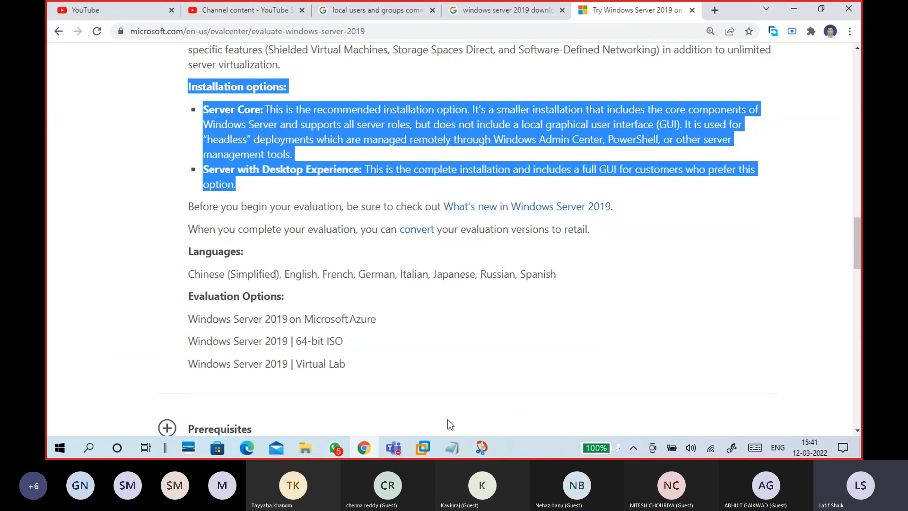
{"action": "left_click", "coordinate": [459, 447]}
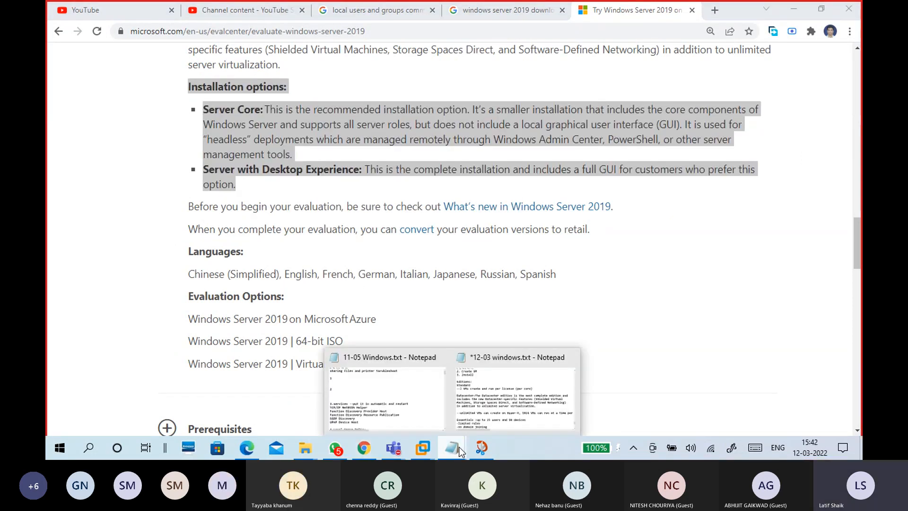
{"action": "left_click", "coordinate": [515, 392]}
- Paste the Installation options text and add a blank line before the Desktop Experience option
{"action": "key", "text": "ctrl+v"}
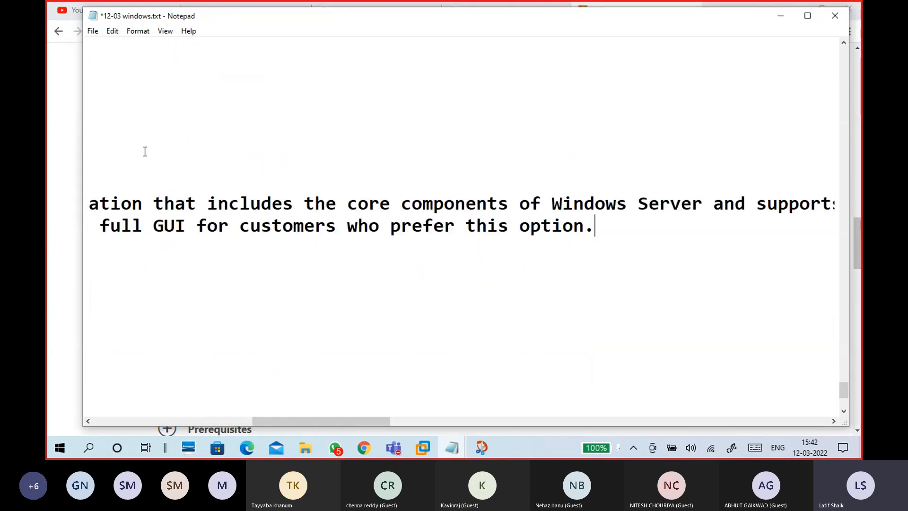
{"action": "left_click_drag", "start_coordinate": [338, 421], "coordinate": [158, 413]}
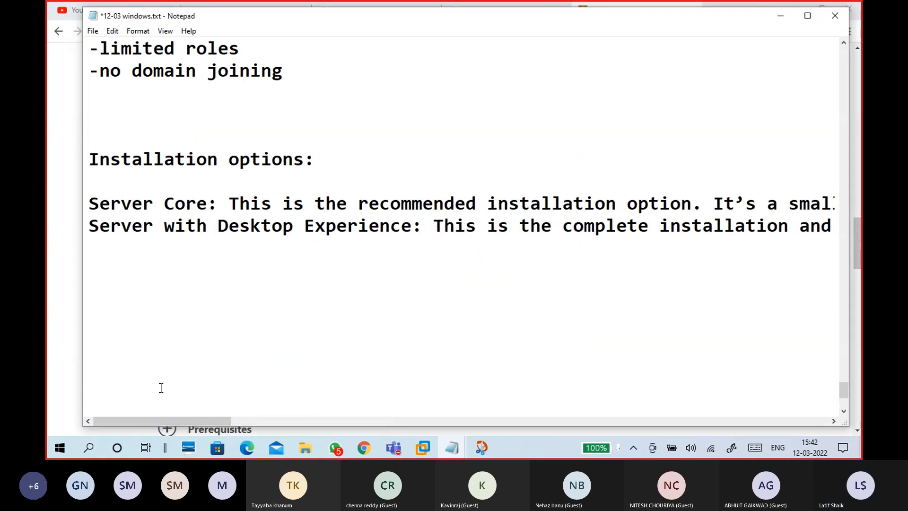
{"action": "left_click", "coordinate": [220, 203]}
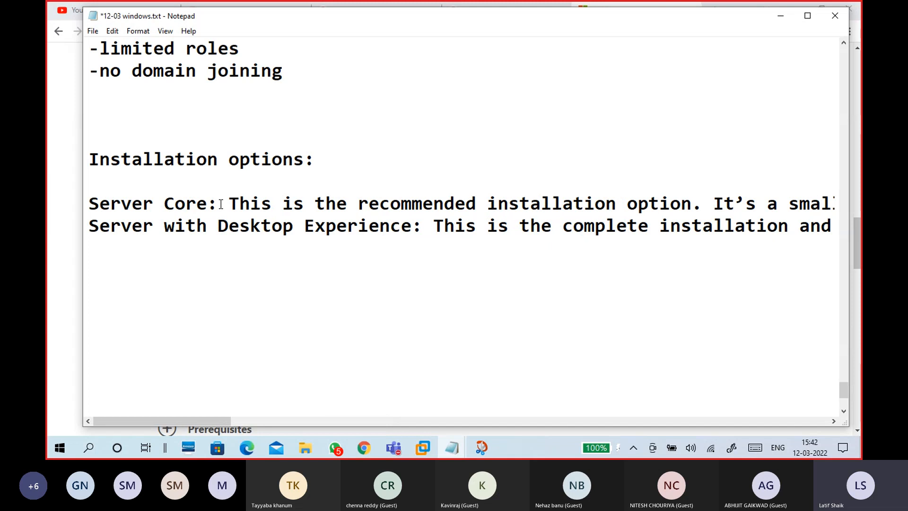
{"action": "left_click", "coordinate": [89, 225]}
{"action": "key", "text": "Return"}
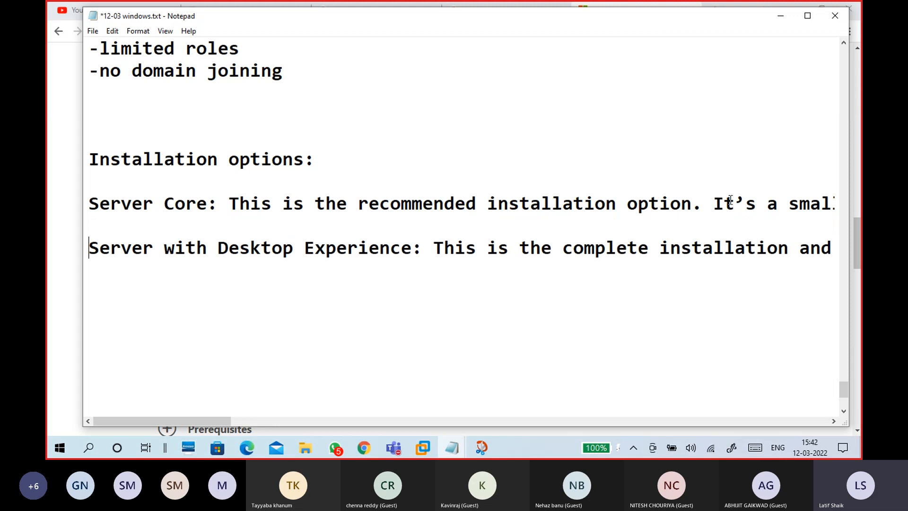
- Wrap the Server Core description onto shorter lines at It's, Windows Server, It is used for and through
{"action": "left_click", "coordinate": [713, 204]}
{"action": "key", "text": "Return"}
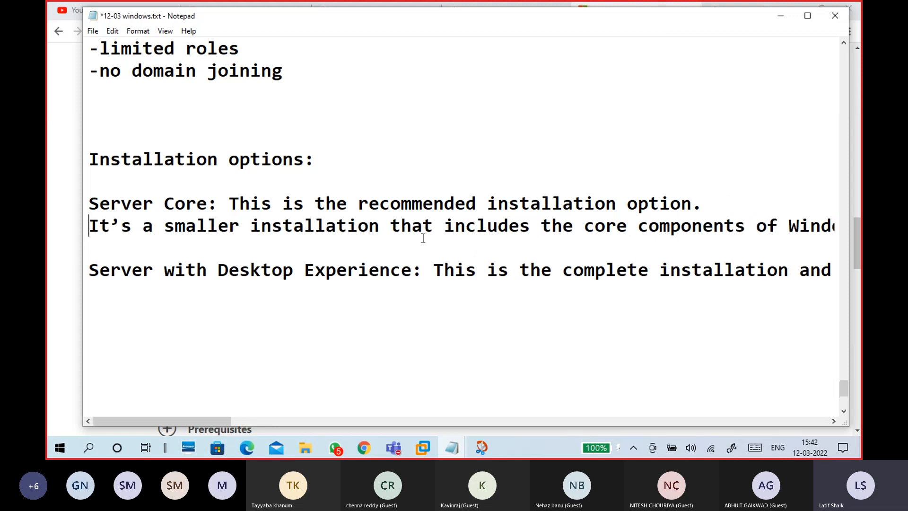
{"action": "left_click", "coordinate": [785, 227]}
{"action": "key", "text": "Return"}
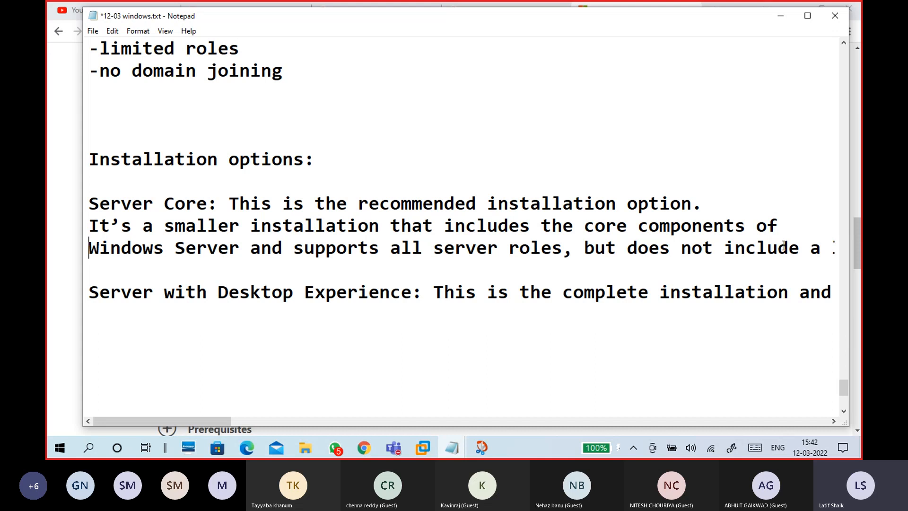
{"action": "left_click", "coordinate": [818, 246]}
{"action": "key", "text": "Return"}
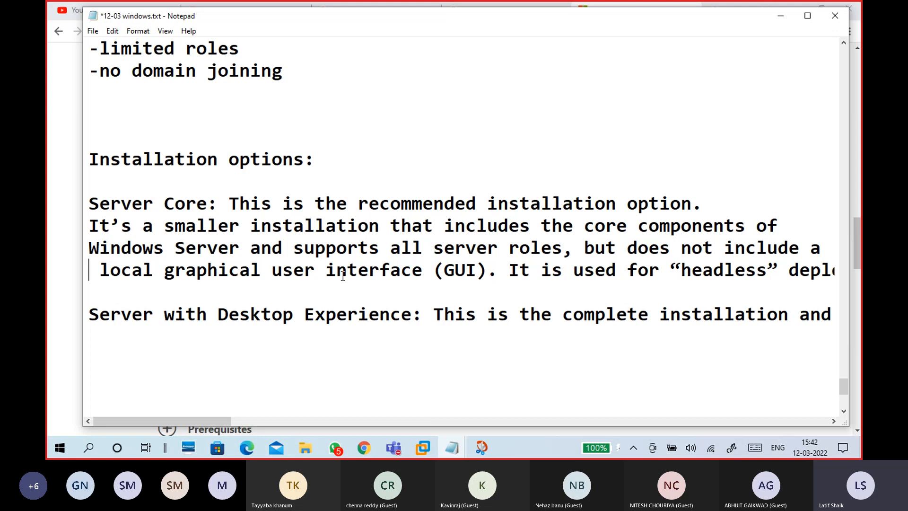
{"action": "left_click", "coordinate": [513, 272]}
{"action": "key", "text": "Return"}
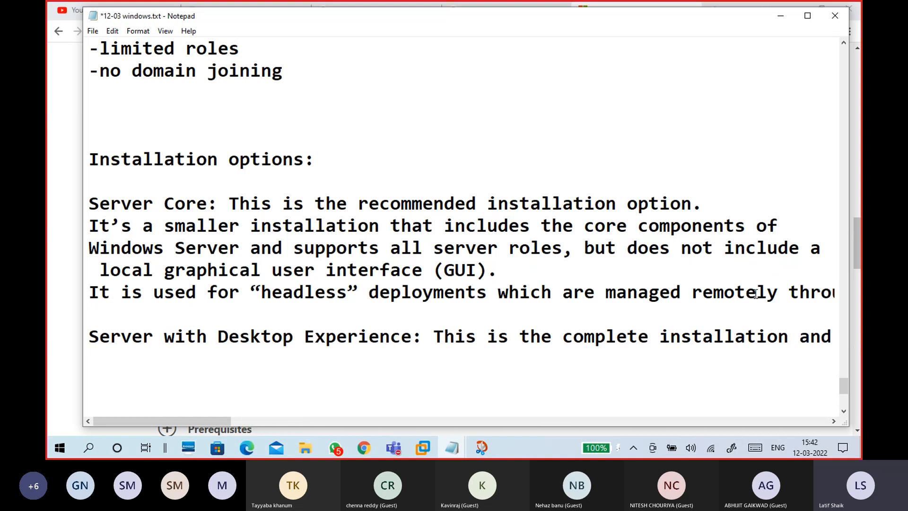
{"action": "left_click", "coordinate": [788, 293]}
{"action": "key", "text": "Return"}
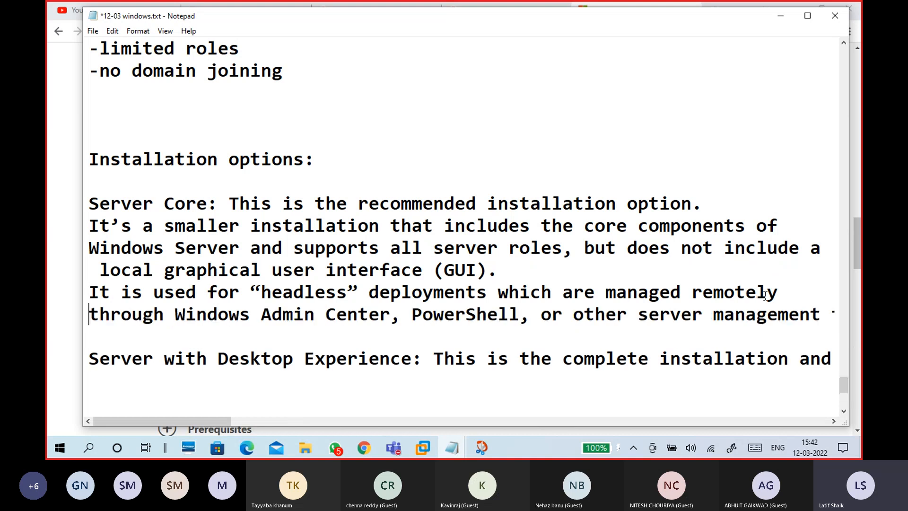
{"action": "left_click_drag", "start_coordinate": [265, 313], "coordinate": [390, 316]}
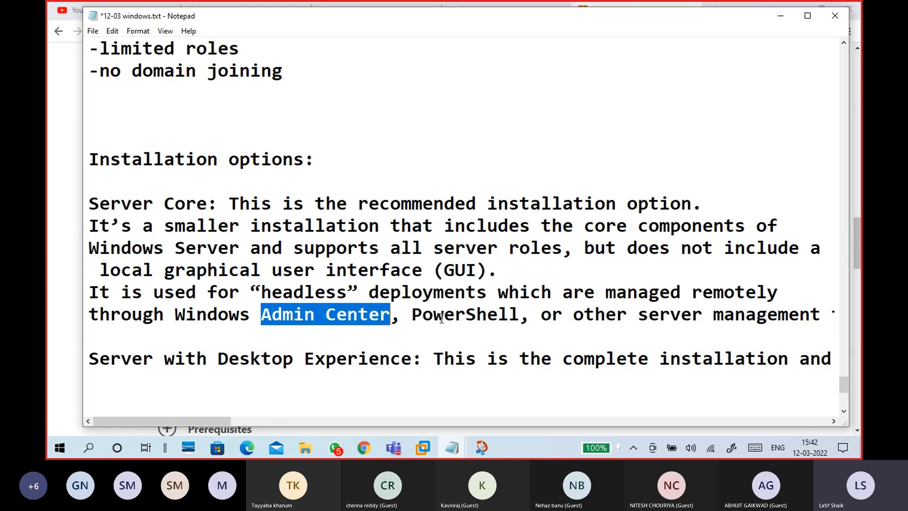
{"action": "left_click", "coordinate": [831, 312]}
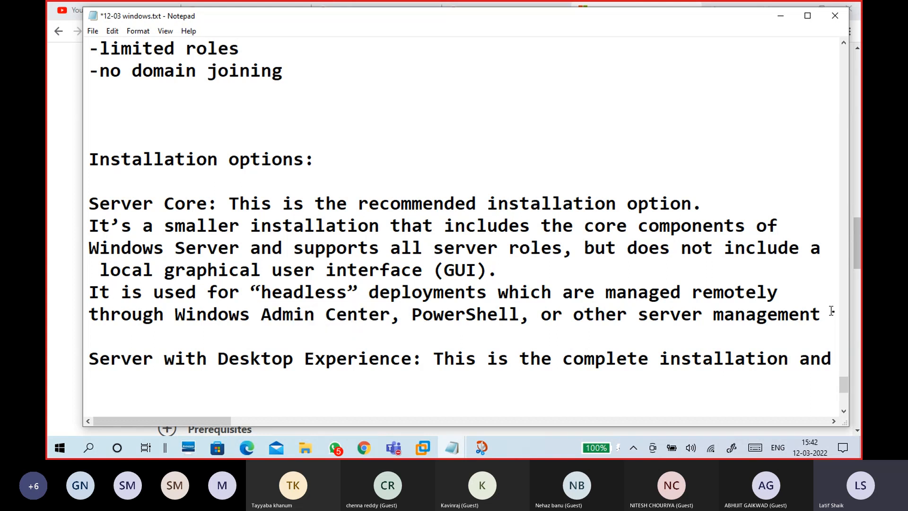
{"action": "key", "text": "End"}
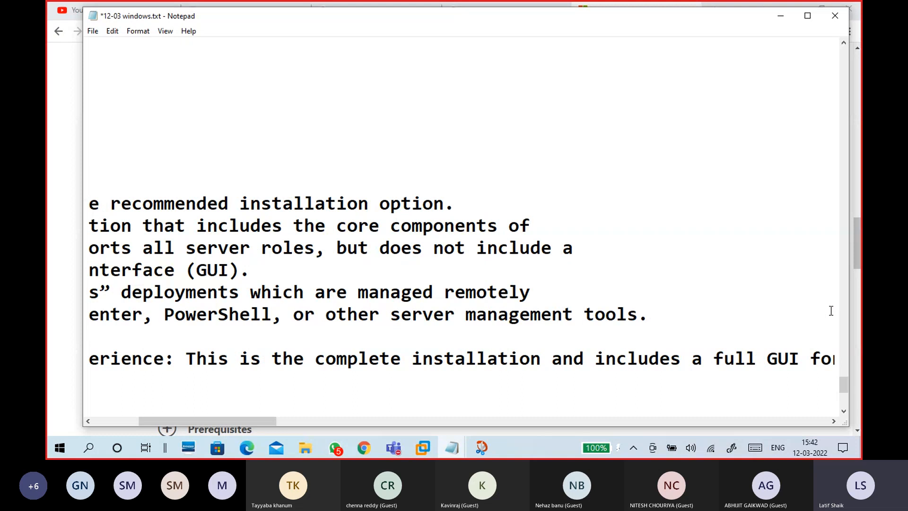
- Split the Server with Desktop Experience sentence after 'and' onto a new line
{"action": "left_click_drag", "start_coordinate": [222, 420], "coordinate": [177, 412]}
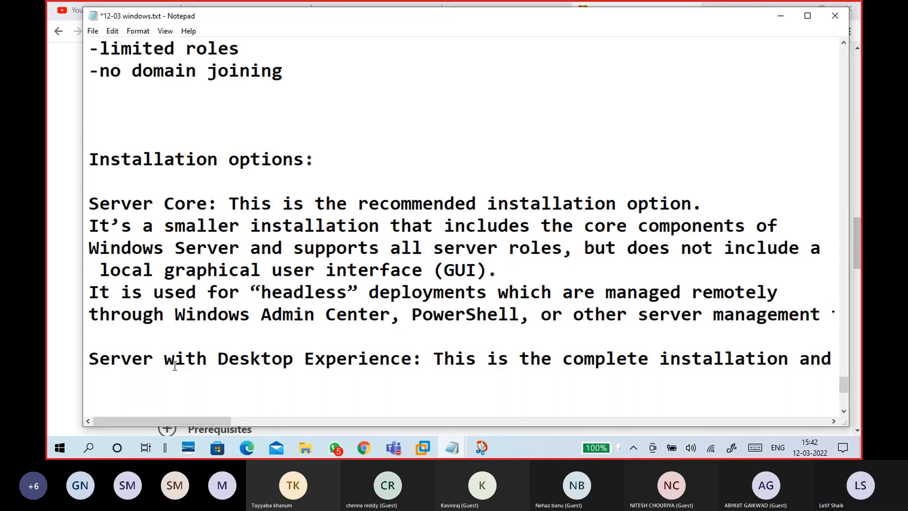
{"action": "left_click_drag", "start_coordinate": [412, 358], "coordinate": [87, 348]}
{"action": "left_click", "coordinate": [87, 348]}
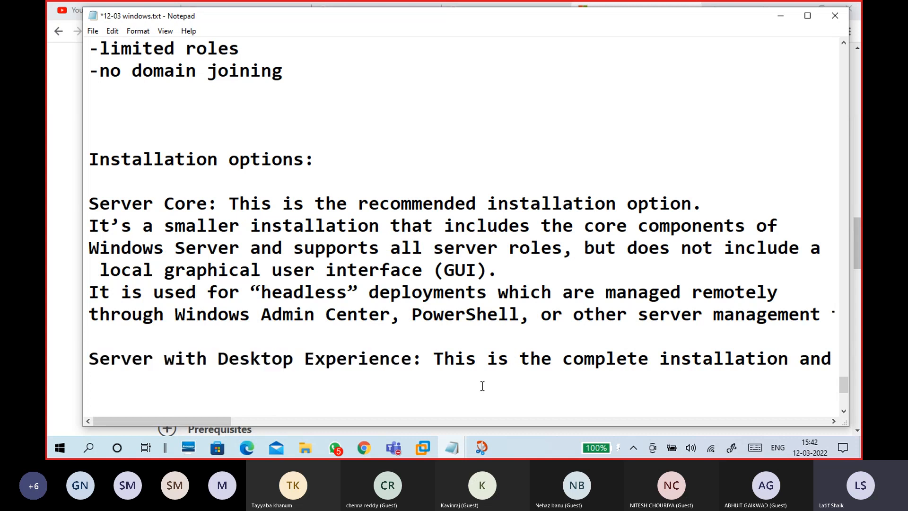
{"action": "left_click", "coordinate": [799, 359]}
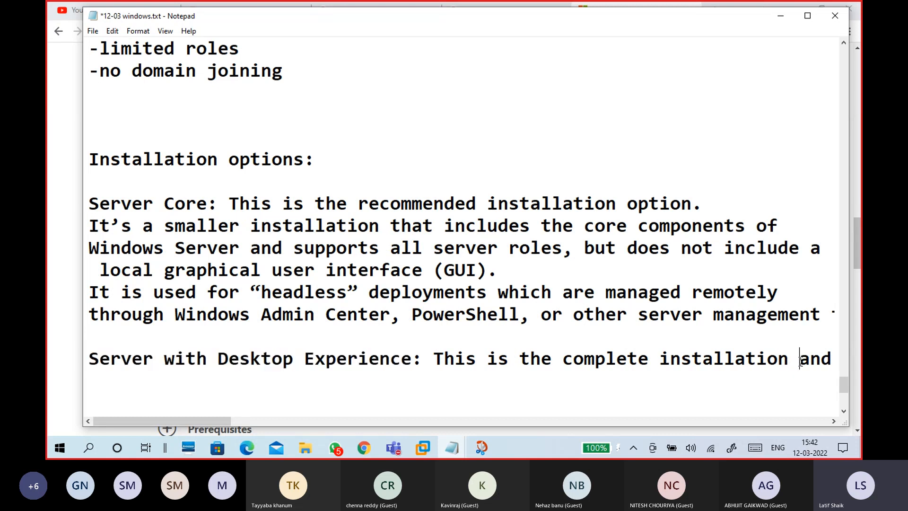
{"action": "left_click", "coordinate": [832, 354]}
{"action": "key", "text": "Return"}
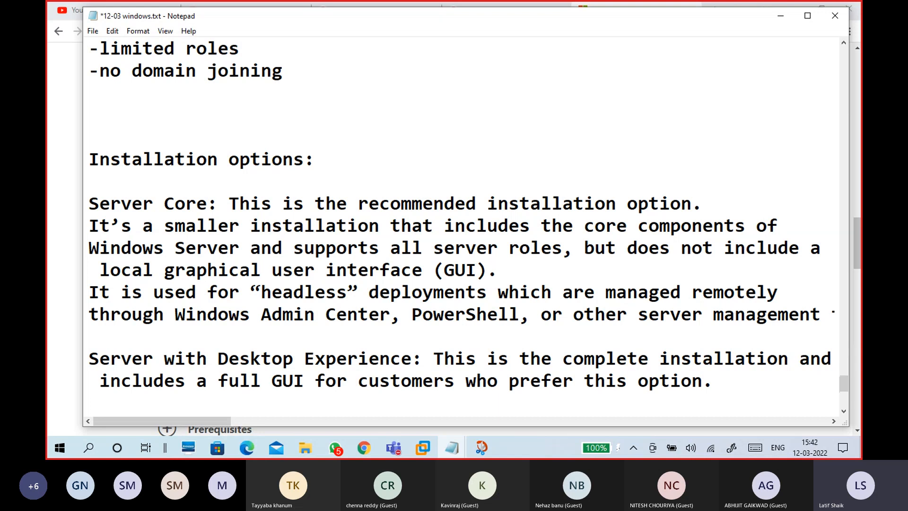
{"action": "left_click_drag", "start_coordinate": [272, 378], "coordinate": [634, 377]}
{"action": "left_click", "coordinate": [715, 381]}
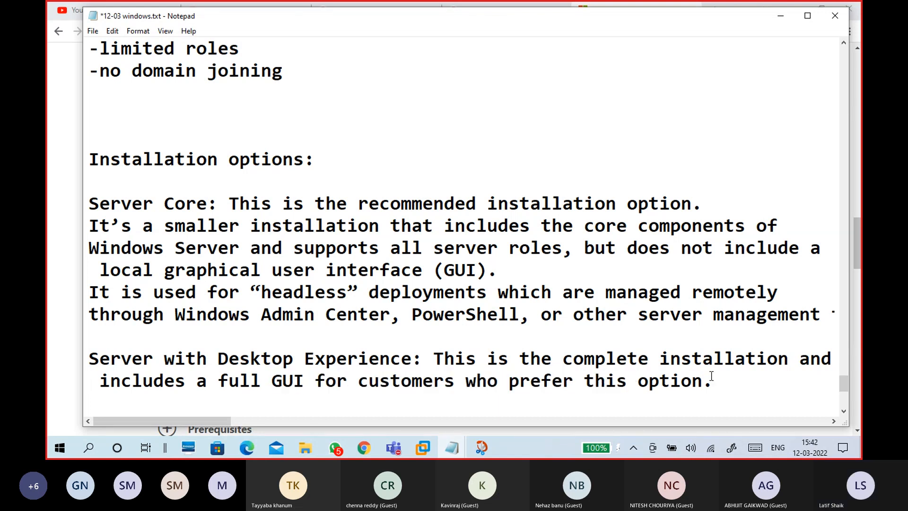
- Highlight the 'Server Core:' and 'Server with Desktop Experience:' labels to review them
{"action": "scroll", "coordinate": [707, 371], "scroll_direction": "down", "scroll_amount": 1}
{"action": "left_click_drag", "start_coordinate": [218, 137], "coordinate": [88, 137]}
{"action": "left_click_drag", "start_coordinate": [389, 285], "coordinate": [88, 288]}
{"action": "left_click_drag", "start_coordinate": [218, 137], "coordinate": [87, 137]}
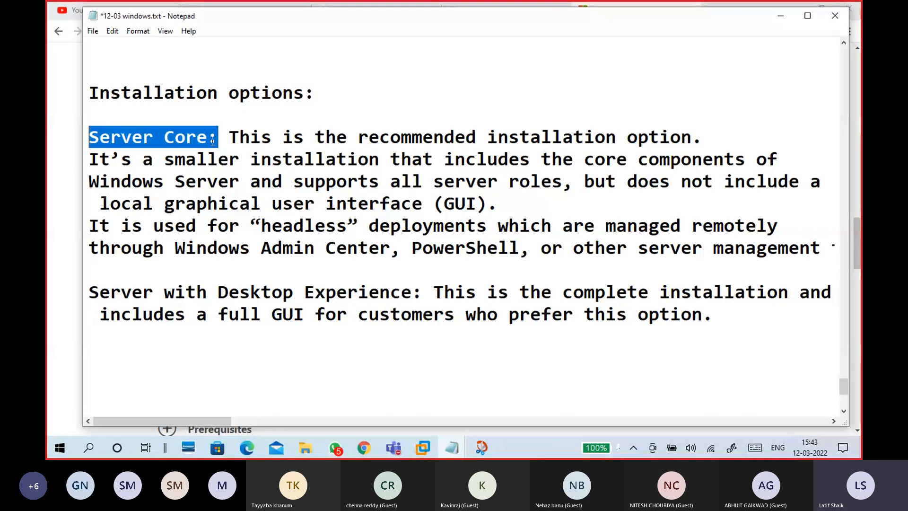
{"action": "left_click_drag", "start_coordinate": [215, 139], "coordinate": [89, 155]}
{"action": "left_click", "coordinate": [133, 139]}
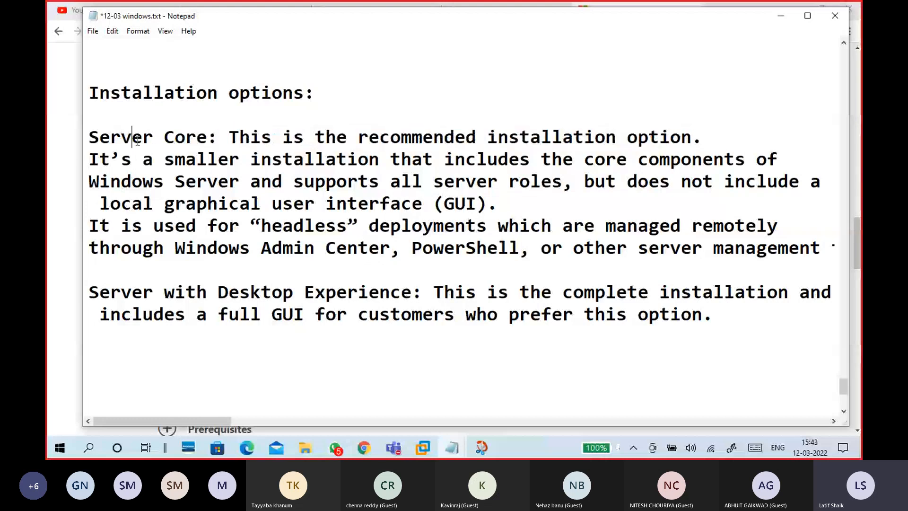
{"action": "left_click_drag", "start_coordinate": [217, 138], "coordinate": [87, 138]}
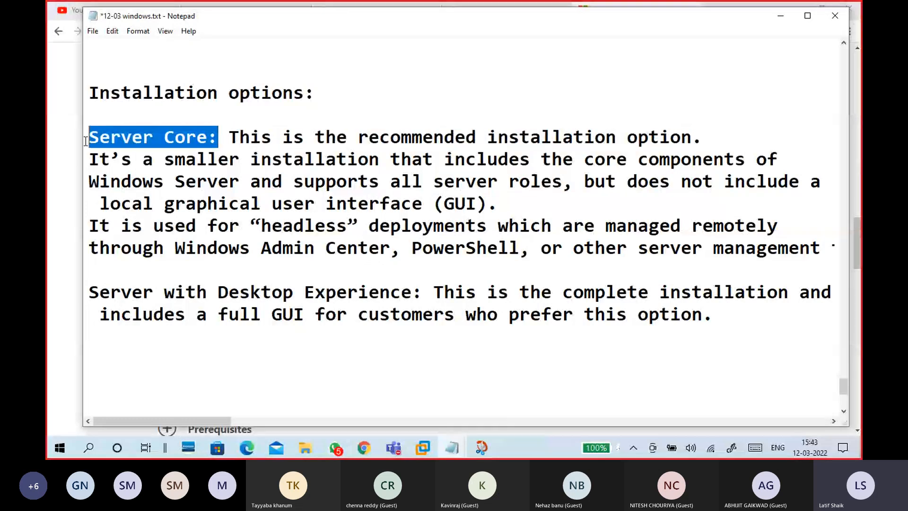
{"action": "left_click_drag", "start_coordinate": [519, 250], "coordinate": [186, 249]}
{"action": "left_click_drag", "start_coordinate": [639, 249], "coordinate": [811, 249]}
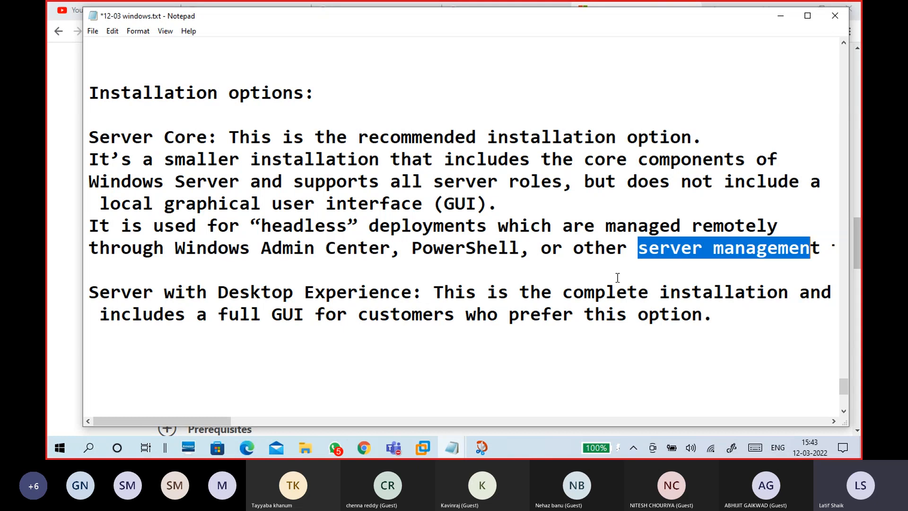
{"action": "left_click_drag", "start_coordinate": [176, 250], "coordinate": [392, 249]}
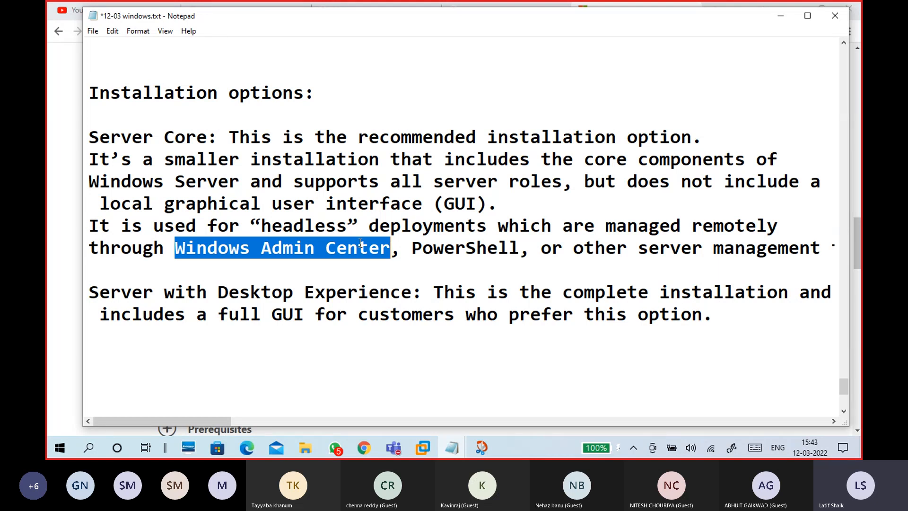
{"action": "left_click", "coordinate": [186, 160]}
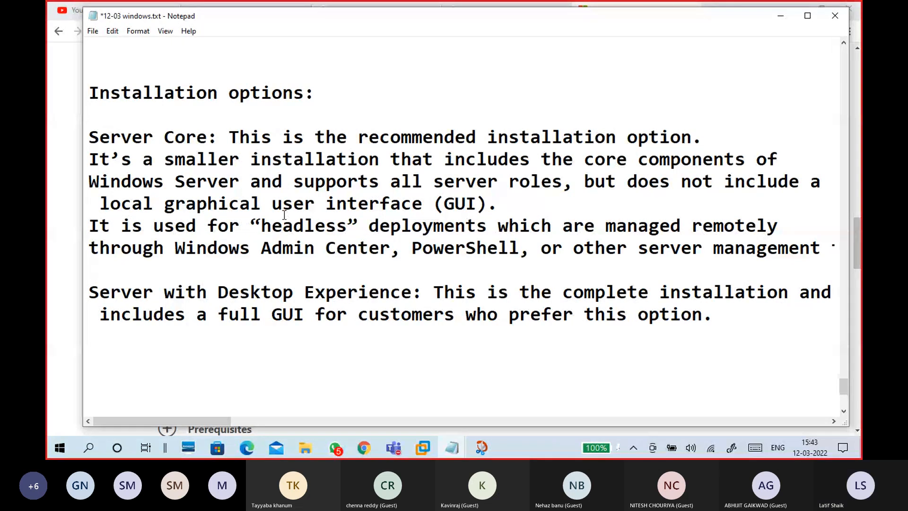
{"action": "scroll", "coordinate": [259, 284], "scroll_direction": "down", "scroll_amount": 2}
- Type 'Win 2008 - Service Core' on the empty line below the notes, capitalising Service Core
{"action": "left_click", "coordinate": [168, 250]}
{"action": "type", "text": "Win 200"}
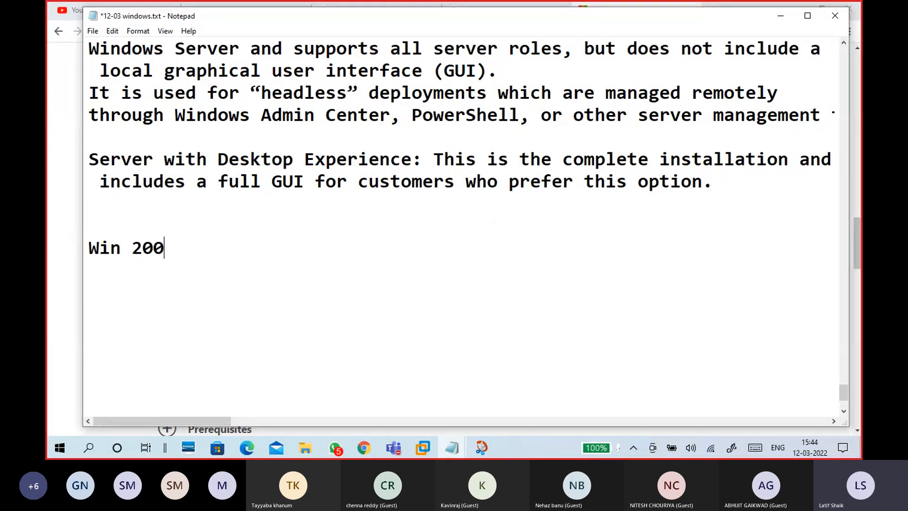
{"action": "type", "text": "8 -"}
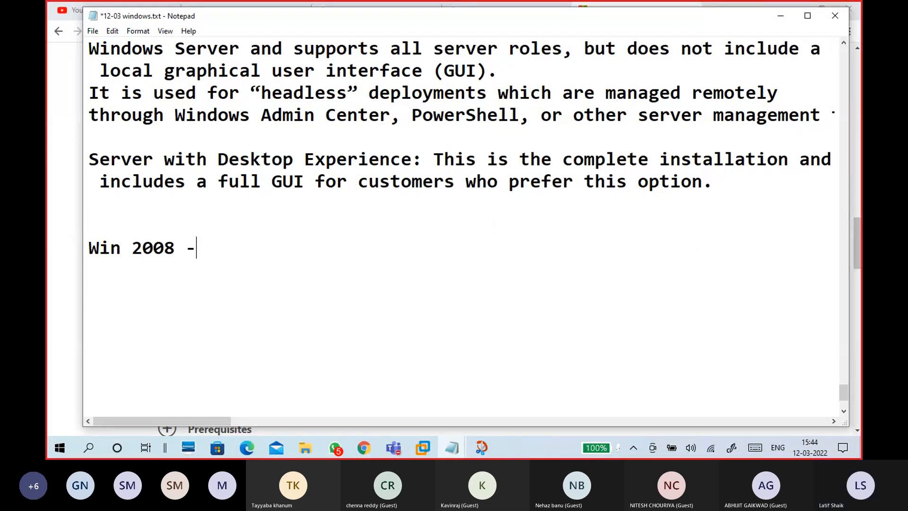
{"action": "type", "text": " service "}
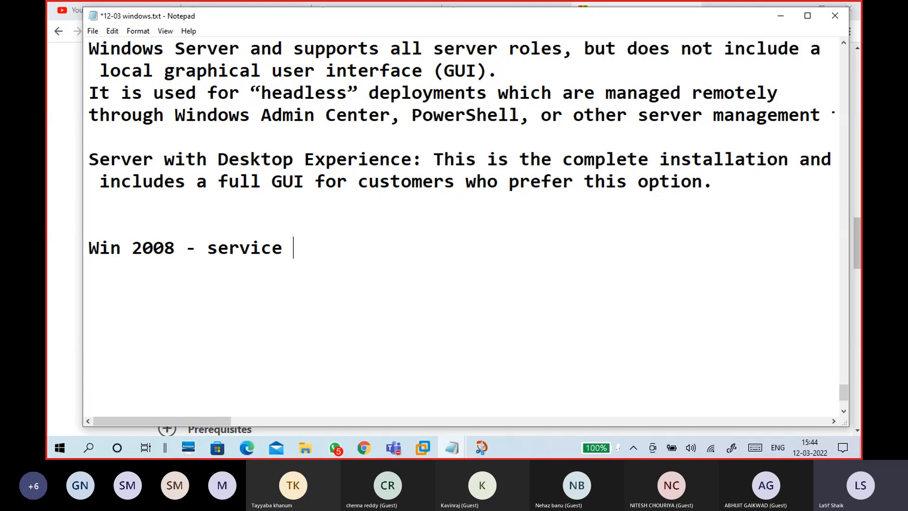
{"action": "type", "text": "core"}
{"action": "left_click", "coordinate": [211, 249]}
{"action": "key", "text": "BackSpace"}
{"action": "type", "text": "S"}
{"action": "left_click", "coordinate": [305, 246]}
{"action": "key", "text": "BackSpace"}
{"action": "type", "text": "Core"}
{"action": "left_click", "coordinate": [362, 250]}
- Append that it has less hardware footprint and consumes less CPU, RAM, HDD space, then indent a new line
{"action": "type", "text": "--less "}
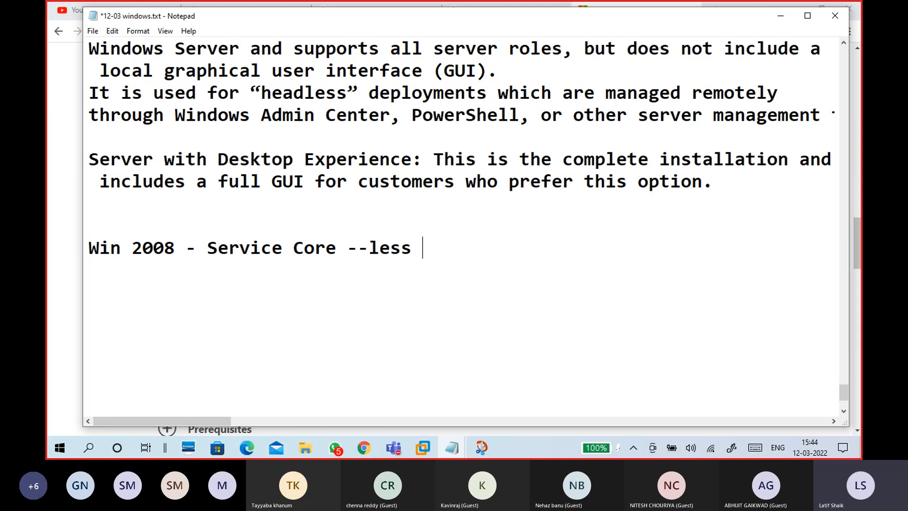
{"action": "type", "text": "hardware "}
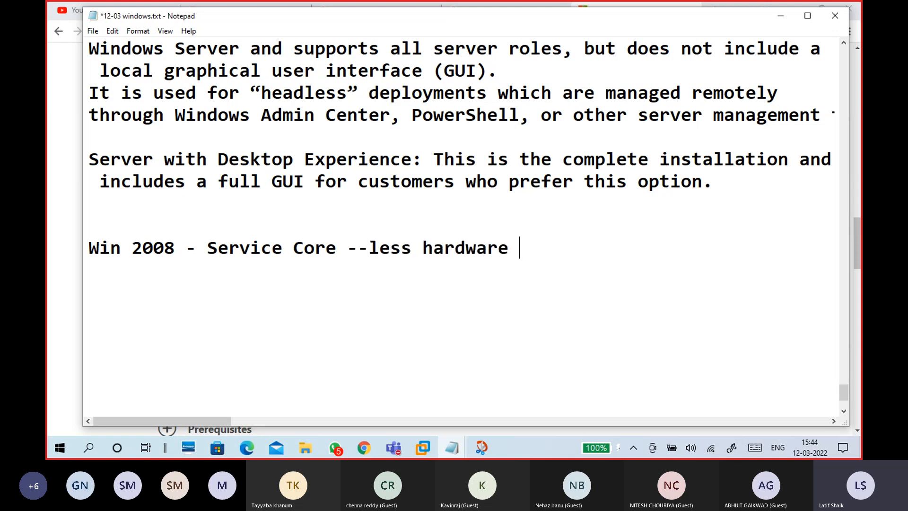
{"action": "type", "text": "p"}
{"action": "key", "text": "BackSpace"}
{"action": "type", "text": "f"}
{"action": "type", "text": "oot pr"}
{"action": "key", "text": "BackSpace"}
{"action": "type", "text": "t print"}
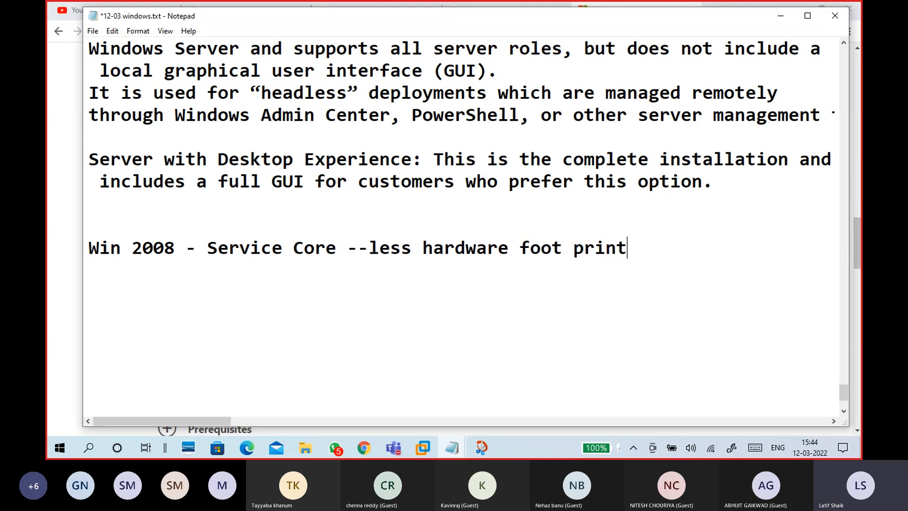
{"action": "type", "text": " --"}
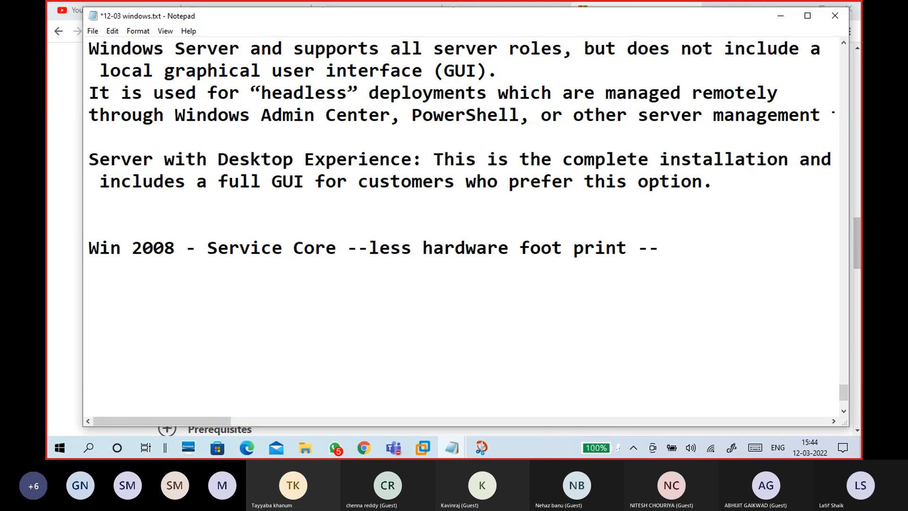
{"action": "key", "text": "BackSpace"}
{"action": "key", "text": "BackSpace"}
{"action": "key", "text": "BackSpace"}
{"action": "type", "text": "-condumes"}
{"action": "key", "text": "BackSpace"}
{"action": "key", "text": "BackSpace"}
{"action": "key", "text": "BackSpace"}
{"action": "key", "text": "BackSpace"}
{"action": "key", "text": "BackSpace"}
{"action": "key", "text": "BackSpace"}
{"action": "type", "text": "sumes "}
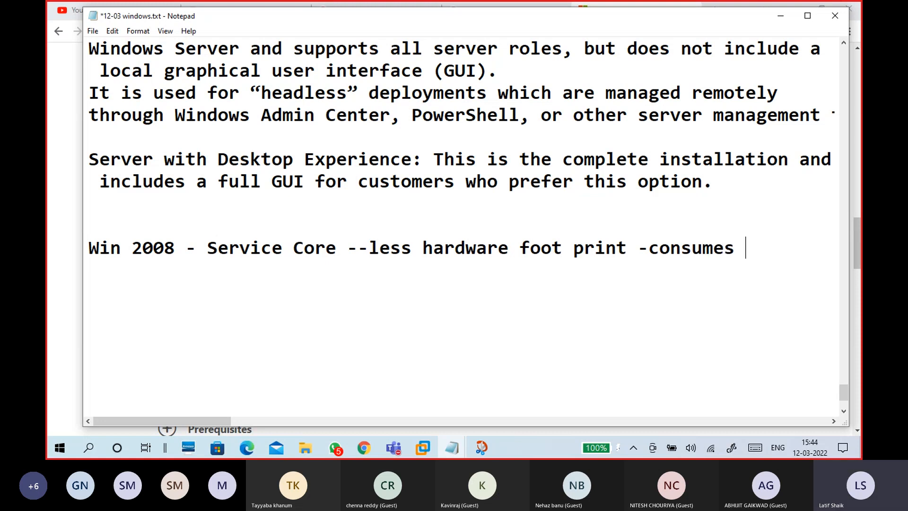
{"action": "type", "text": "less CPU,RAM,HDD p"}
{"action": "key", "text": "BackSpace"}
{"action": "type", "text": "soca"}
{"action": "key", "text": "BackSpace"}
{"action": "key", "text": "BackSpace"}
{"action": "key", "text": "BackSpace"}
{"action": "type", "text": "pace"}
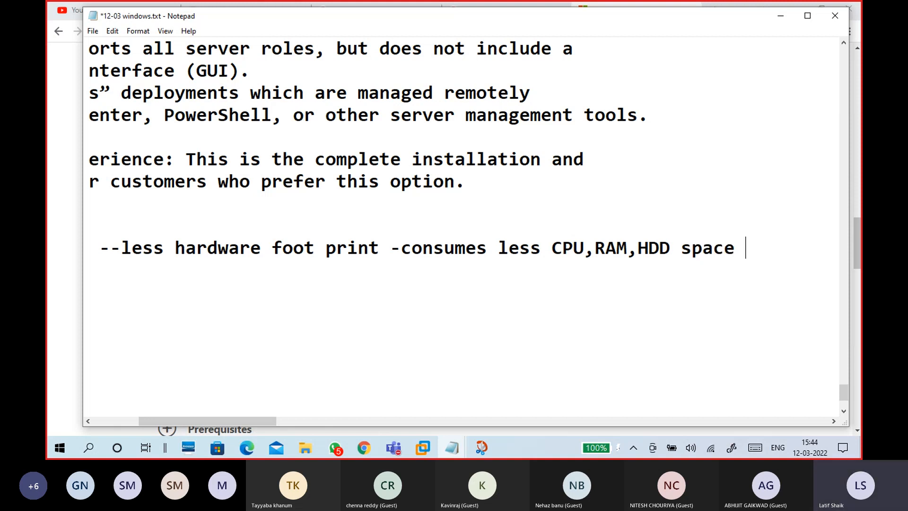
{"action": "key", "text": "Return"}
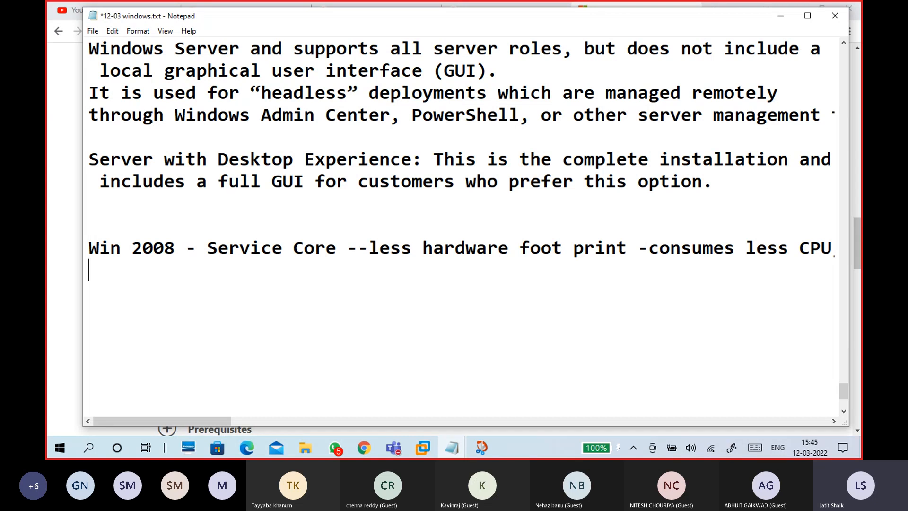
{"action": "key", "text": "Tab"}
{"action": "key", "text": "Tab"}
{"action": "key", "text": "Tab"}
- Add '-- Branch Offices' on the indented line under the Service Core note
{"action": "type", "text": "-- Brancj"}
{"action": "key", "text": "BackSpace"}
{"action": "type", "text": "h"}
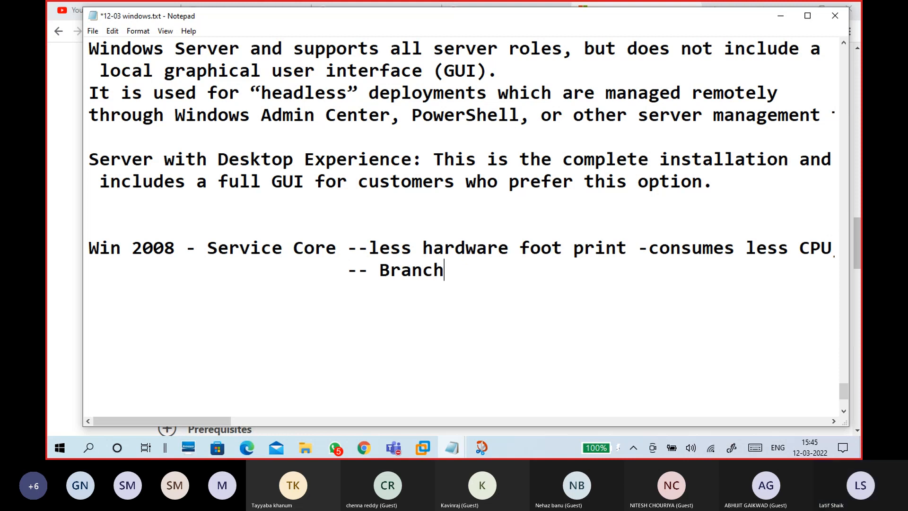
{"action": "type", "text": " Offices"}
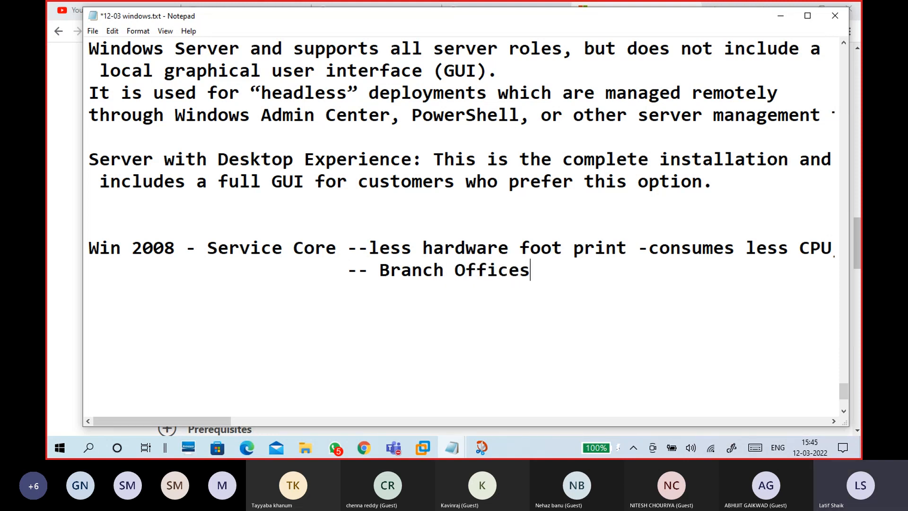
{"action": "key", "text": "Return"}
{"action": "key", "text": "Return"}
- Add the line 'Win 2008 x64 - Hyper-V Role' below it
{"action": "type", "text": "Win 20"}
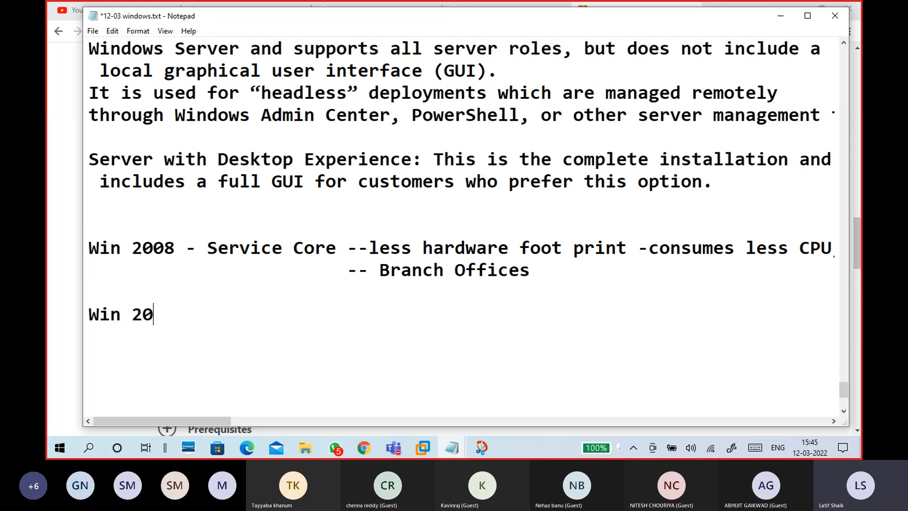
{"action": "type", "text": "08 R"}
{"action": "type", "text": "2 "}
{"action": "type", "text": "-"}
{"action": "key", "text": "BackSpace"}
{"action": "key", "text": "BackSpace"}
{"action": "key", "text": "BackSpace"}
{"action": "key", "text": "BackSpace"}
{"action": "type", "text": "x64"}
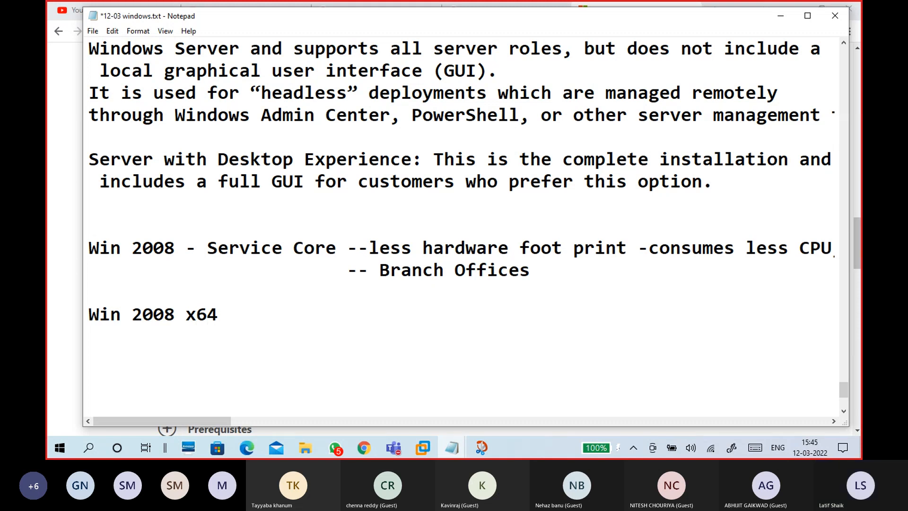
{"action": "type", "text": " - "}
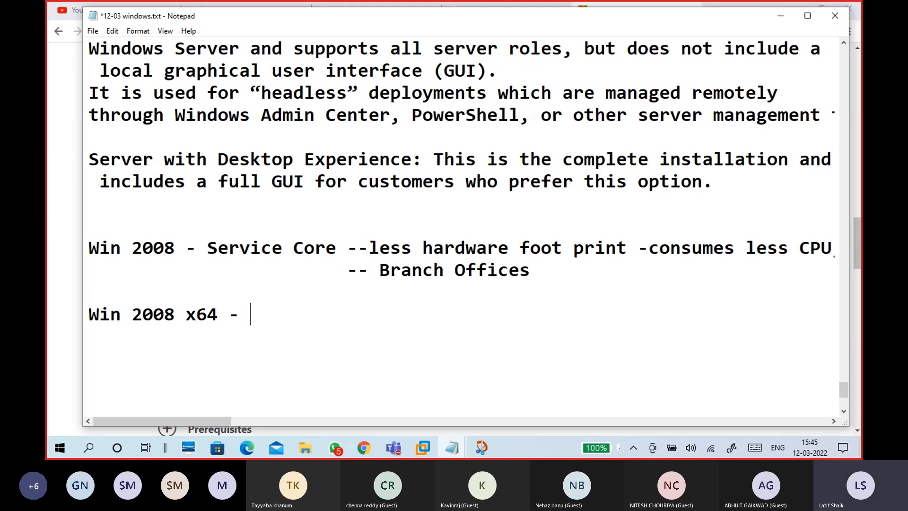
{"action": "type", "text": "Hyper"}
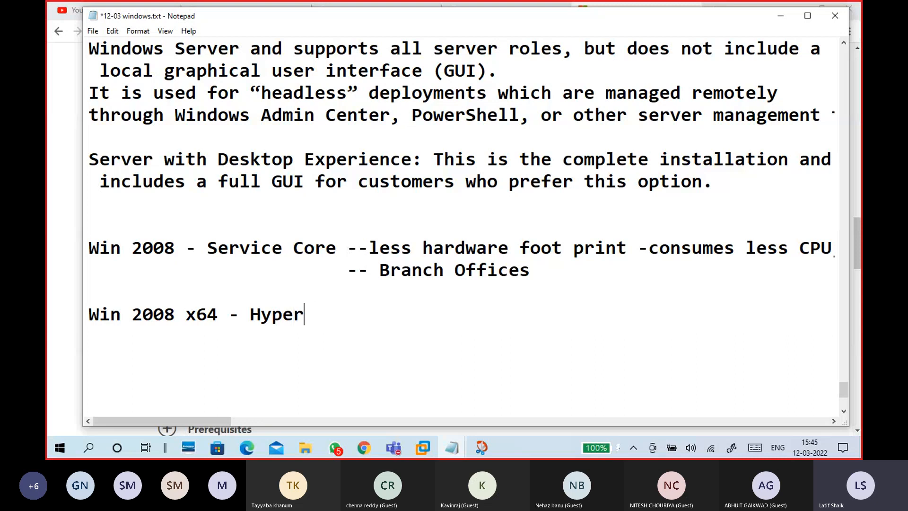
{"action": "type", "text": "-V Role"}
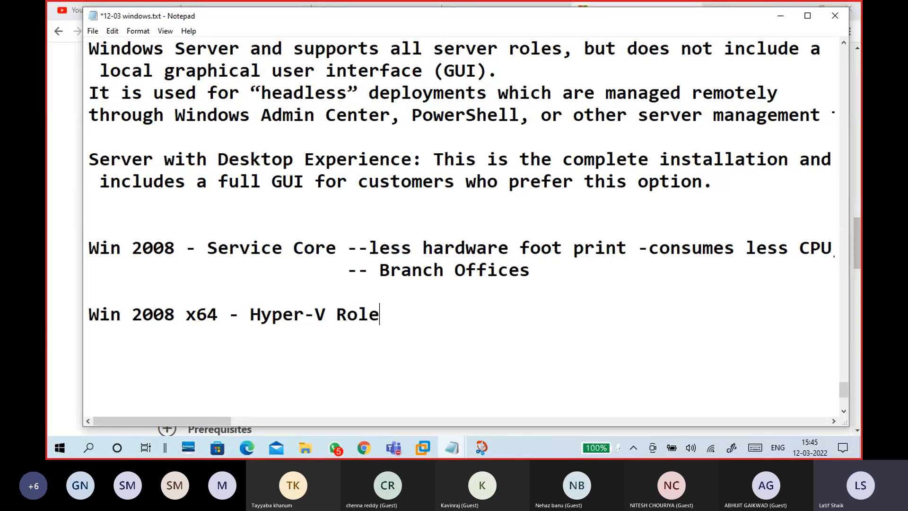
- Highlight the Service Core, Hyper-V Role and Server Core: text to review the notes
{"action": "left_click_drag", "start_coordinate": [347, 247], "coordinate": [152, 248]}
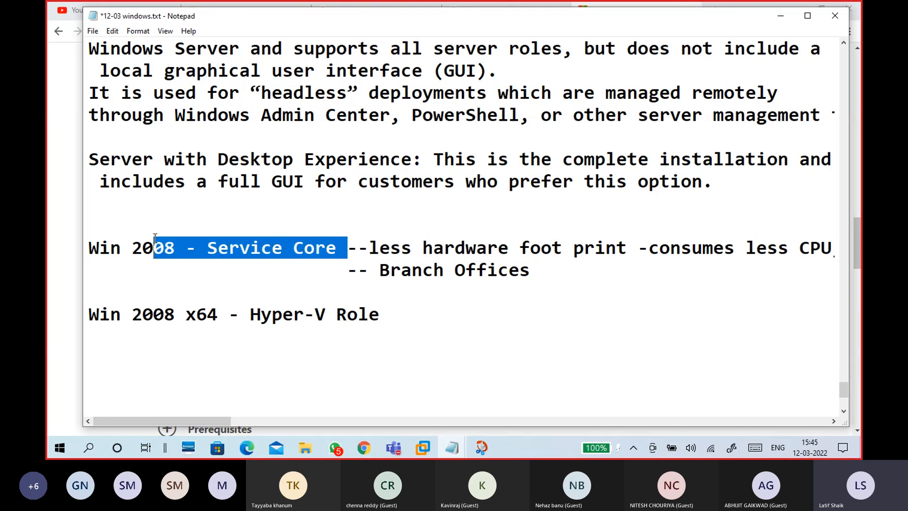
{"action": "left_click", "coordinate": [175, 313]}
{"action": "left_click_drag", "start_coordinate": [381, 314], "coordinate": [89, 316]}
{"action": "left_click", "coordinate": [132, 314]}
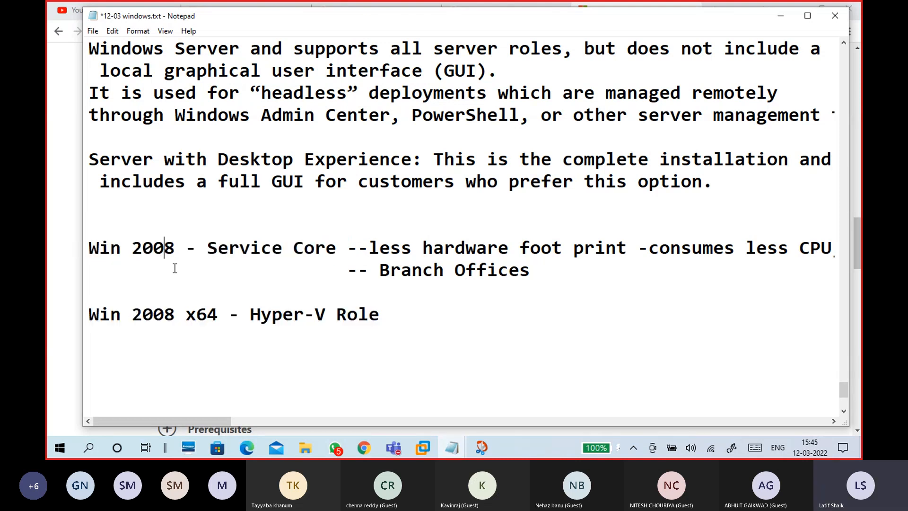
{"action": "left_click", "coordinate": [131, 264]}
{"action": "left_click", "coordinate": [156, 348]}
{"action": "scroll", "coordinate": [182, 330], "scroll_direction": "up", "scroll_amount": 1}
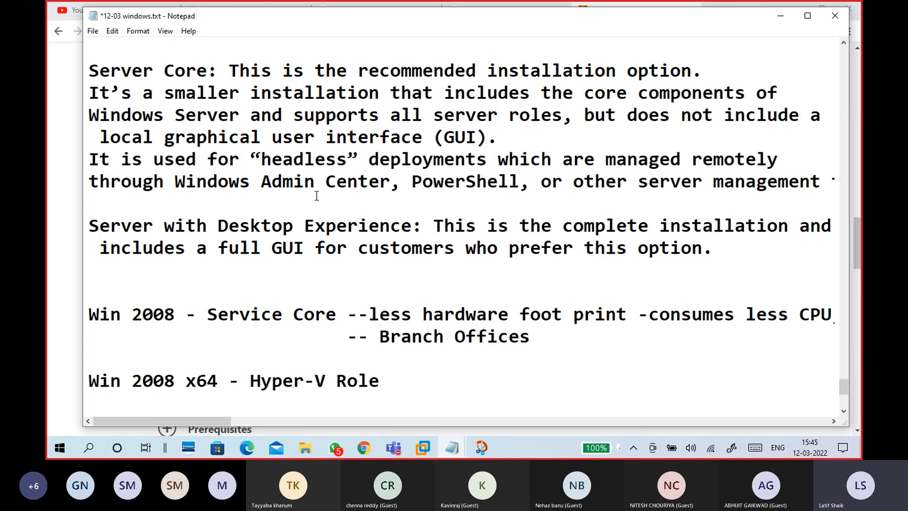
{"action": "scroll", "coordinate": [284, 163], "scroll_direction": "up", "scroll_amount": 2}
{"action": "left_click", "coordinate": [214, 206]}
{"action": "left_click_drag", "start_coordinate": [213, 206], "coordinate": [90, 207]}
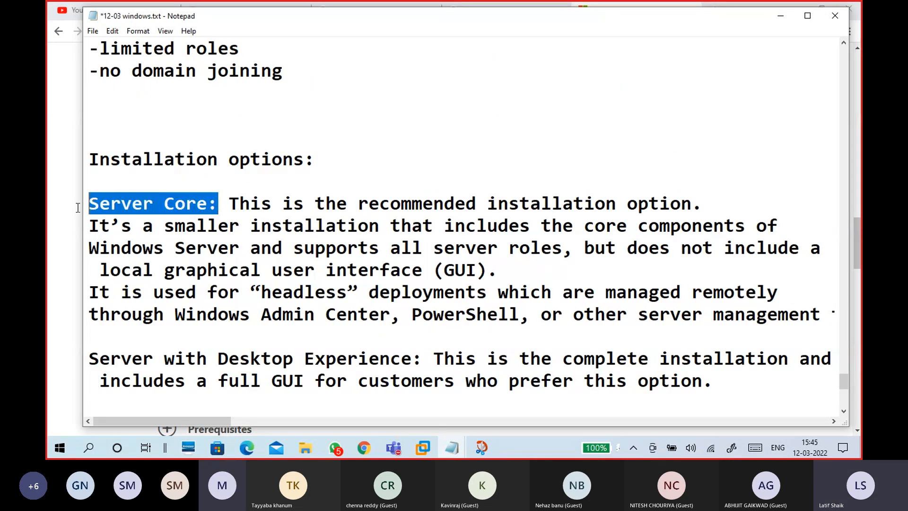
{"action": "scroll", "coordinate": [313, 254], "scroll_direction": "down", "scroll_amount": 3}
- Insert 'not have GUI, it only cli --' before Branch Offices in the Service Core note
{"action": "left_click", "coordinate": [232, 280]}
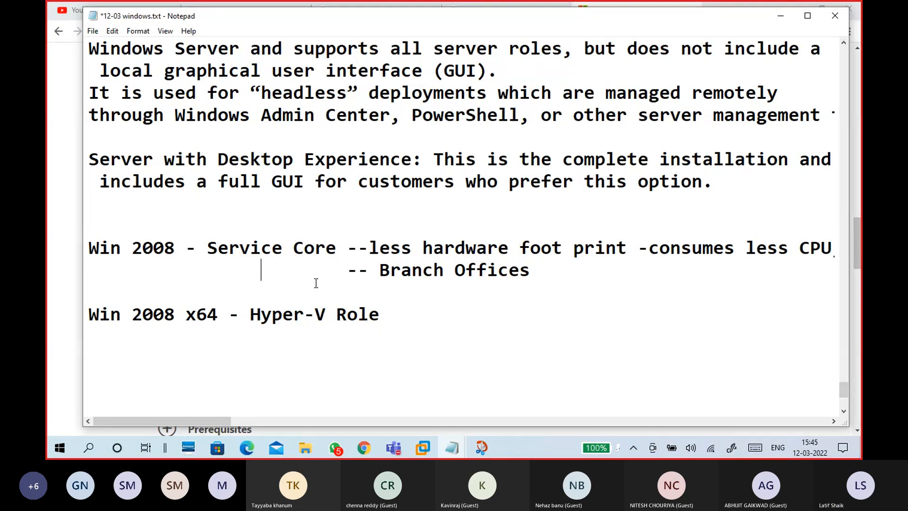
{"action": "left_click", "coordinate": [377, 272]}
{"action": "type", "text": "not h"}
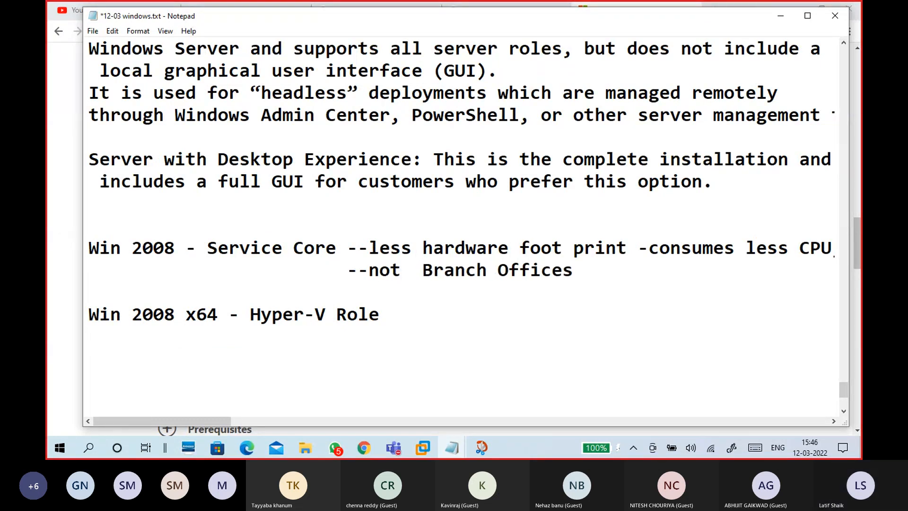
{"action": "type", "text": "ave "}
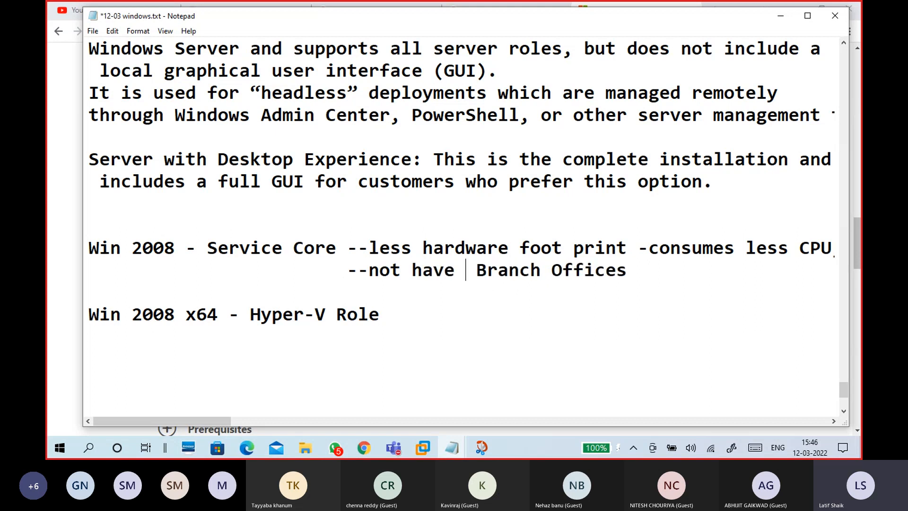
{"action": "type", "text": "GUI, "}
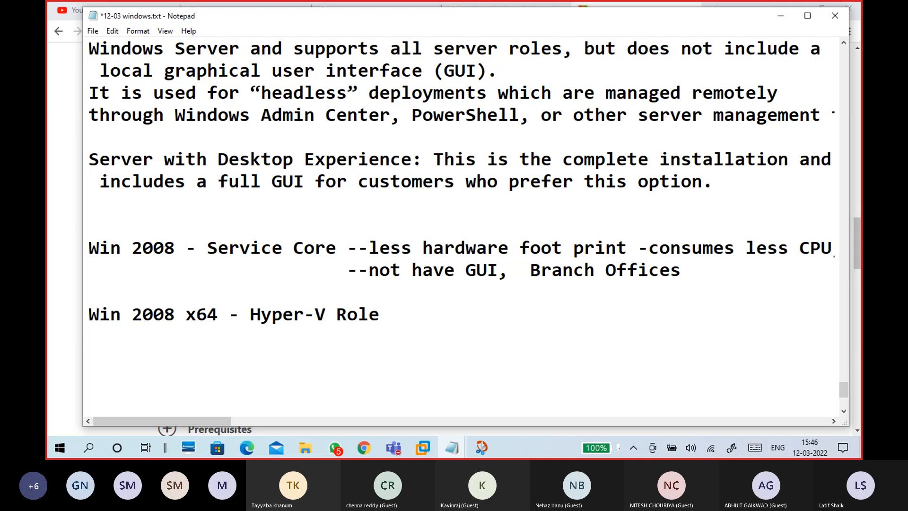
{"action": "type", "text": "it only cli"}
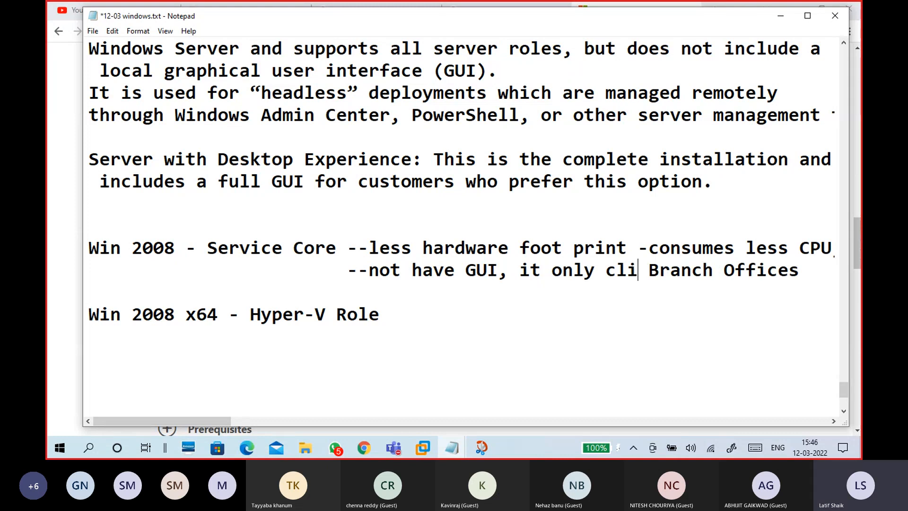
{"action": "type", "text": " --"}
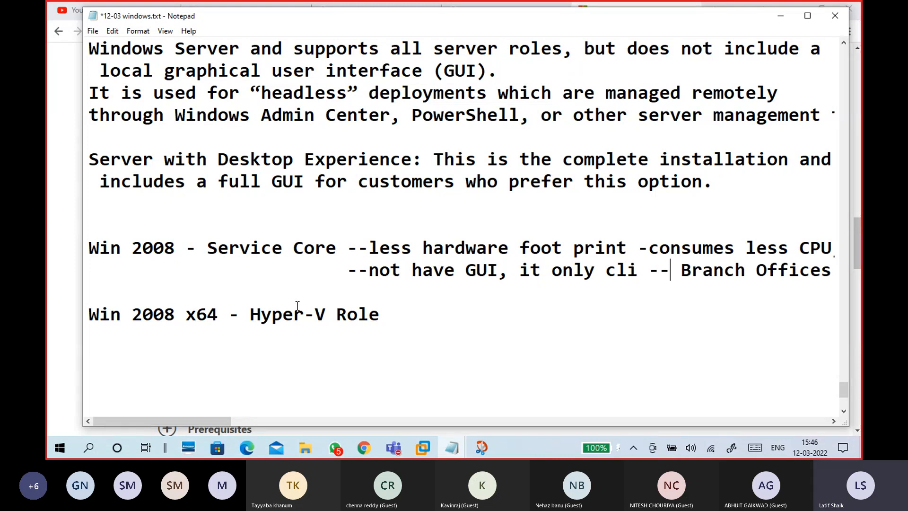
{"action": "left_click_drag", "start_coordinate": [88, 159], "coordinate": [416, 158]}
{"action": "left_click_drag", "start_coordinate": [272, 181], "coordinate": [304, 181]}
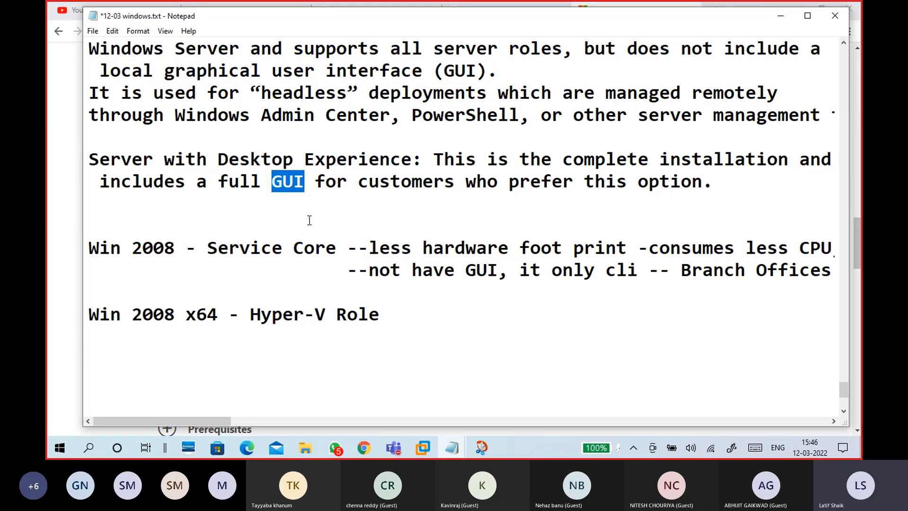
{"action": "left_click", "coordinate": [191, 218]}
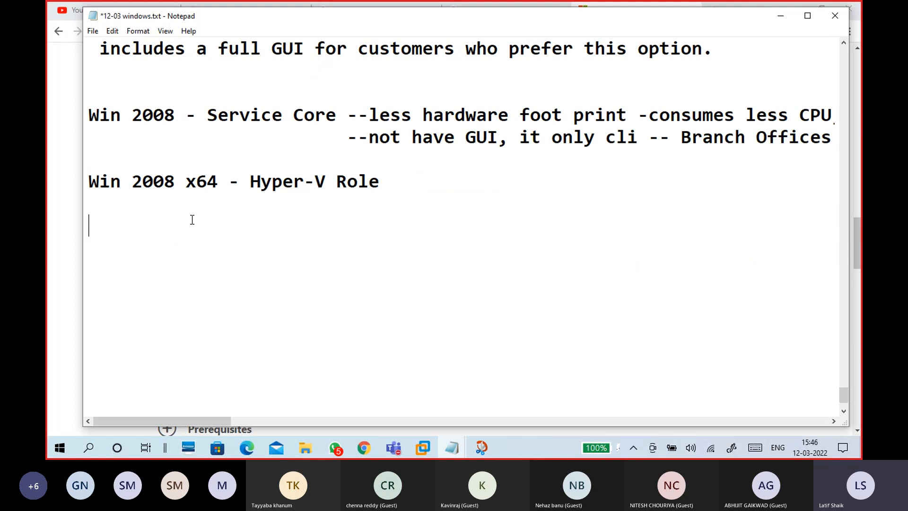
{"action": "scroll", "coordinate": [266, 252], "scroll_direction": "up", "scroll_amount": 8}
{"action": "scroll", "coordinate": [317, 260], "scroll_direction": "up", "scroll_amount": 2}
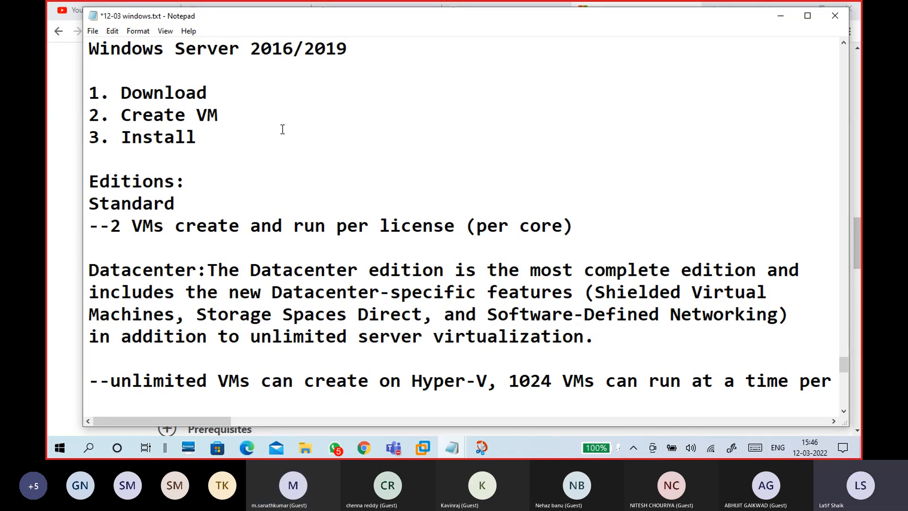
{"action": "left_click", "coordinate": [209, 191]}
{"action": "left_click_drag", "start_coordinate": [202, 182], "coordinate": [89, 182]}
{"action": "left_click_drag", "start_coordinate": [179, 203], "coordinate": [87, 208]}
{"action": "scroll", "coordinate": [210, 270], "scroll_direction": "down", "scroll_amount": 2}
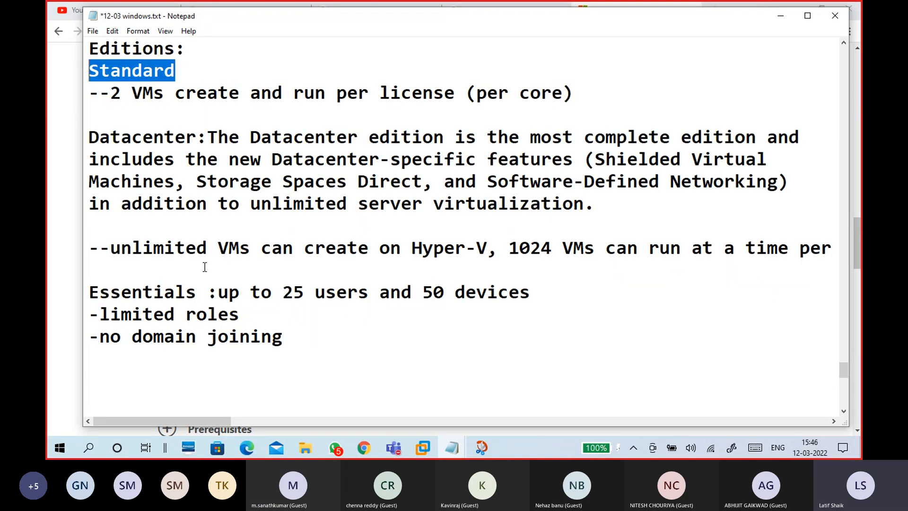
{"action": "left_click_drag", "start_coordinate": [197, 138], "coordinate": [89, 139]}
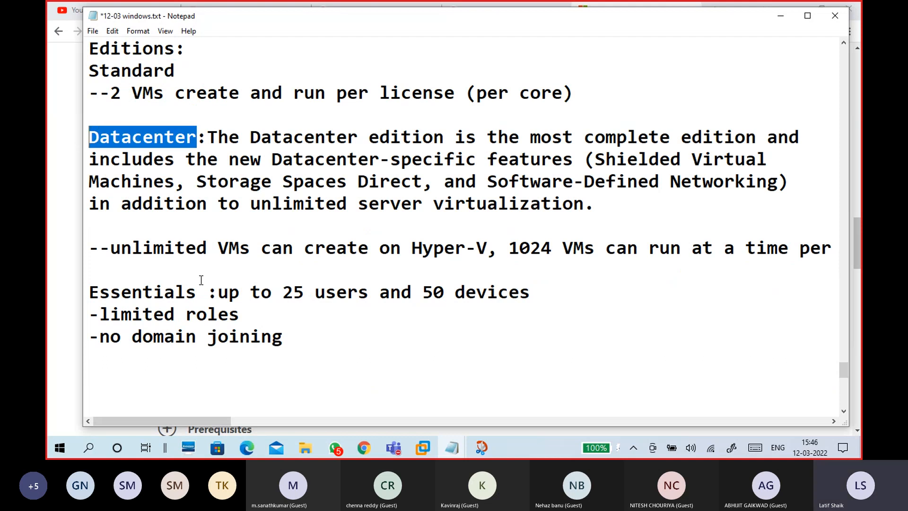
{"action": "left_click_drag", "start_coordinate": [205, 291], "coordinate": [89, 292]}
{"action": "scroll", "coordinate": [170, 216], "scroll_direction": "down", "scroll_amount": 3}
{"action": "left_click", "coordinate": [144, 168]}
- Start a new '--Hyper-V Server: Core Hyper-v server' note below the Essentials edition
{"action": "key", "text": "Return"}
{"action": "key", "text": "Return"}
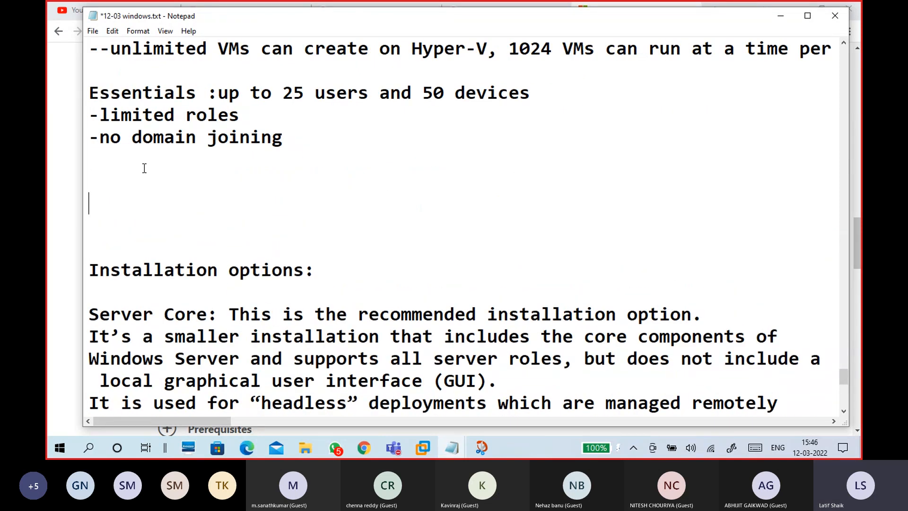
{"action": "type", "text": "--Hyper-V Server"}
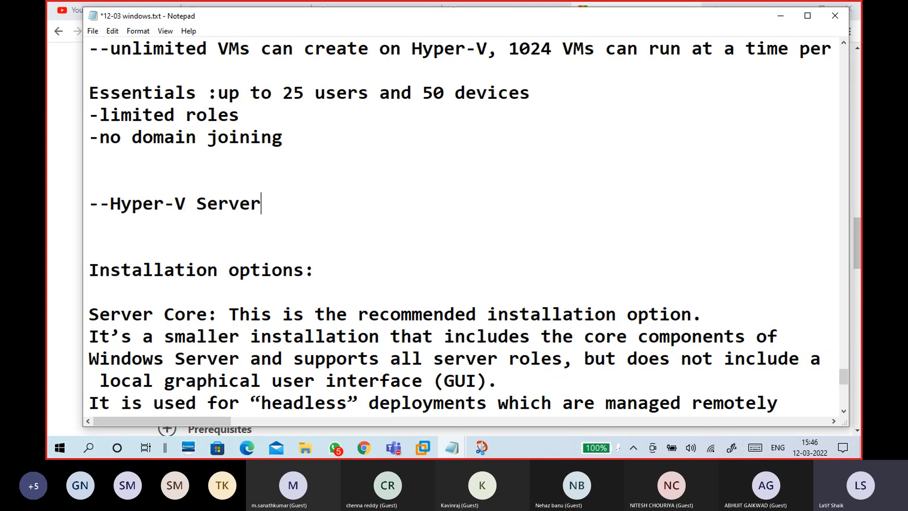
{"action": "type", "text": ": "}
{"action": "type", "text": "Core Hy"}
{"action": "type", "text": "per-v s"}
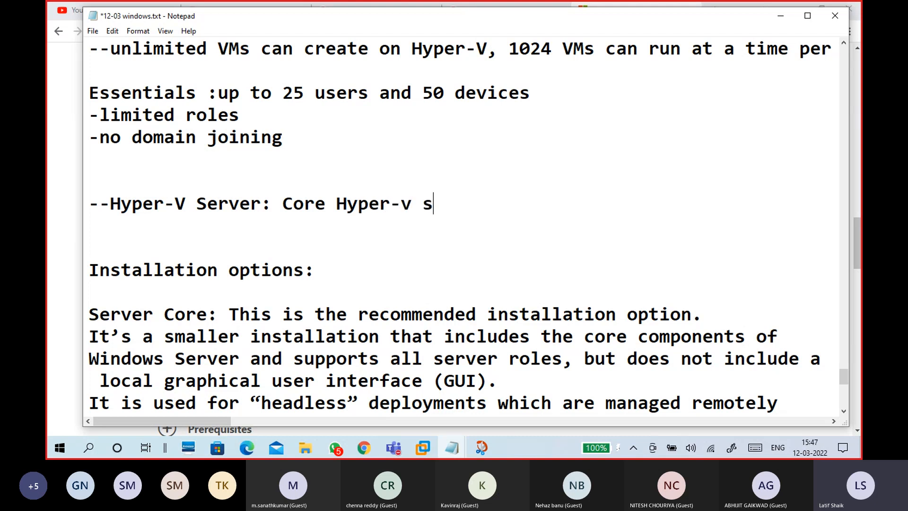
{"action": "type", "text": "erver"}
{"action": "key", "text": "BackSpace"}
{"action": "key", "text": "BackSpace"}
{"action": "type", "text": "ver"}
{"action": "scroll", "coordinate": [178, 186], "scroll_direction": "down", "scroll_amount": 1}
{"action": "scroll", "coordinate": [176, 164], "scroll_direction": "up", "scroll_amount": 3}
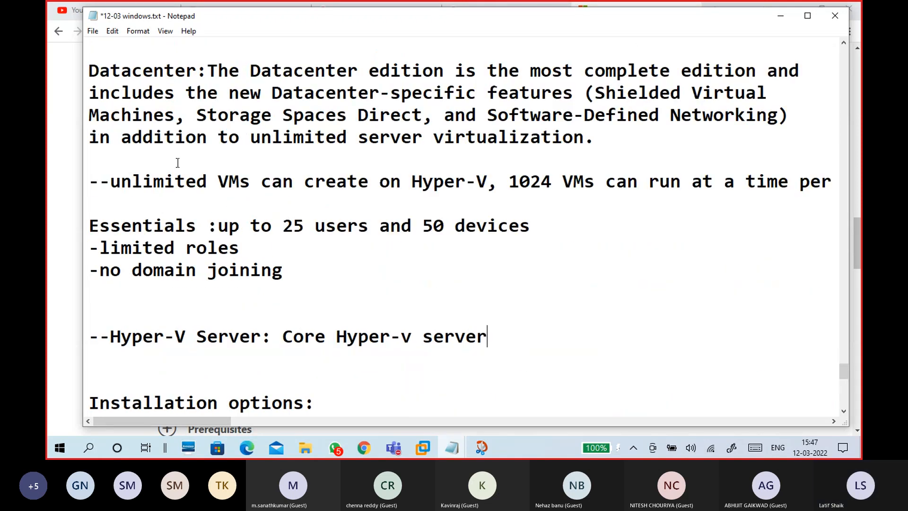
{"action": "scroll", "coordinate": [177, 162], "scroll_direction": "up", "scroll_amount": 2}
{"action": "left_click", "coordinate": [210, 196]}
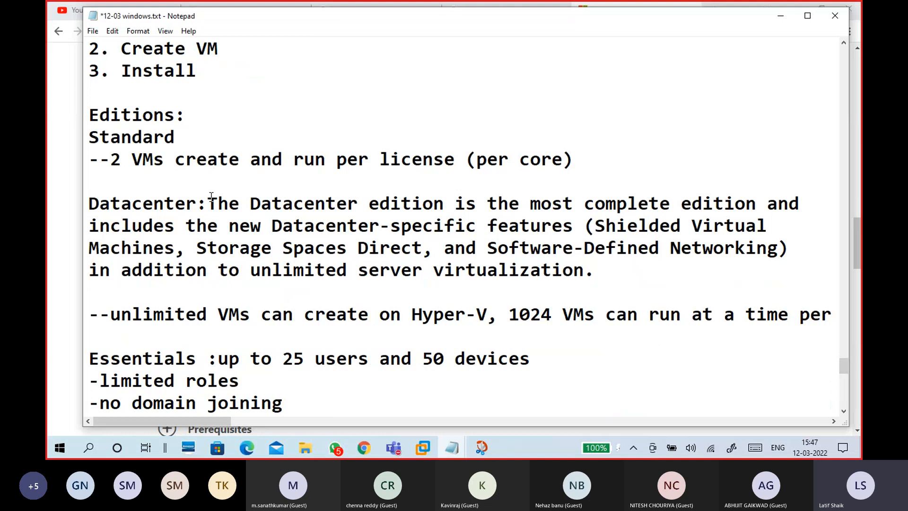
{"action": "left_click_drag", "start_coordinate": [90, 315], "coordinate": [500, 313]}
{"action": "left_click", "coordinate": [500, 313]}
{"action": "scroll", "coordinate": [289, 269], "scroll_direction": "down", "scroll_amount": 3}
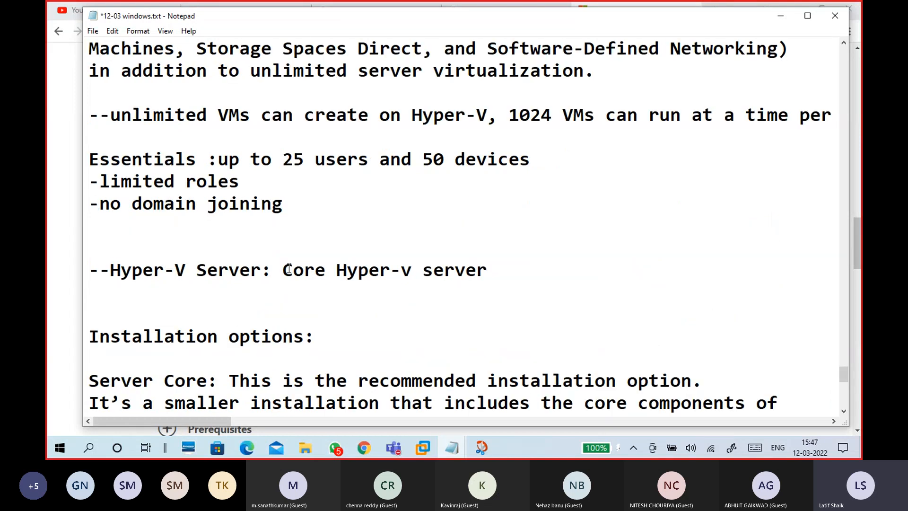
{"action": "left_click_drag", "start_coordinate": [283, 269], "coordinate": [498, 274]}
{"action": "left_click", "coordinate": [501, 277]}
- Append ', no other roles and features' to the Hyper-V Server line
{"action": "type", "text": ", no othe"}
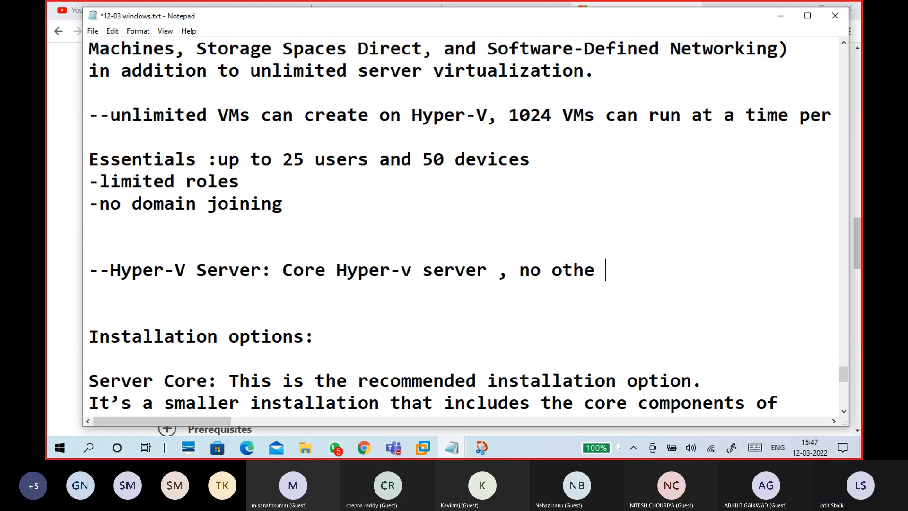
{"action": "type", "text": "r o"}
{"action": "key", "text": "BackSpace"}
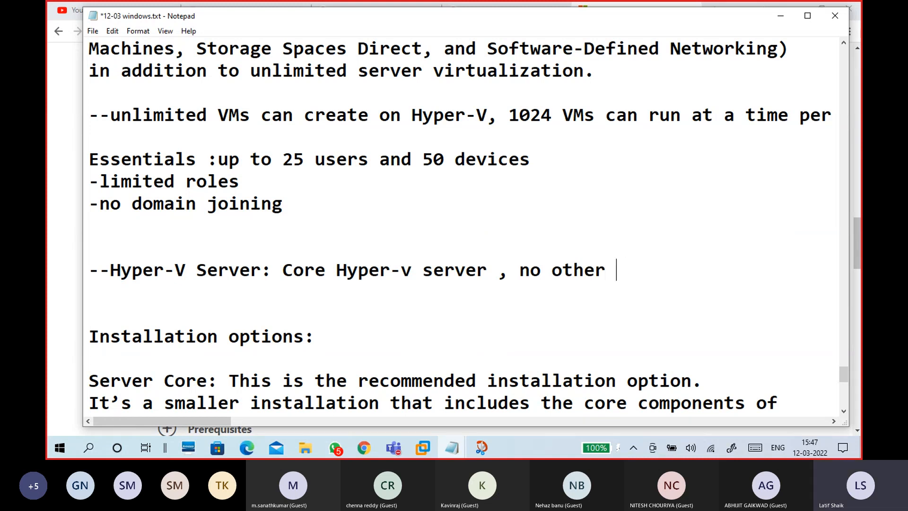
{"action": "type", "text": "OS"}
{"action": "key", "text": "BackSpace"}
{"action": "key", "text": "BackSpace"}
{"action": "type", "text": "s"}
{"action": "key", "text": "BackSpace"}
{"action": "key", "text": "BackSpace"}
{"action": "type", "text": "S"}
{"action": "key", "text": "BackSpace"}
{"action": "key", "text": "BackSpace"}
{"action": "key", "text": "BackSpace"}
{"action": "type", "text": "TO"}
{"action": "key", "text": "BackSpace"}
{"action": "key", "text": "BackSpace"}
{"action": "type", "text": "rl"}
{"action": "key", "text": "BackSpace"}
{"action": "type", "text": "oles and features"}
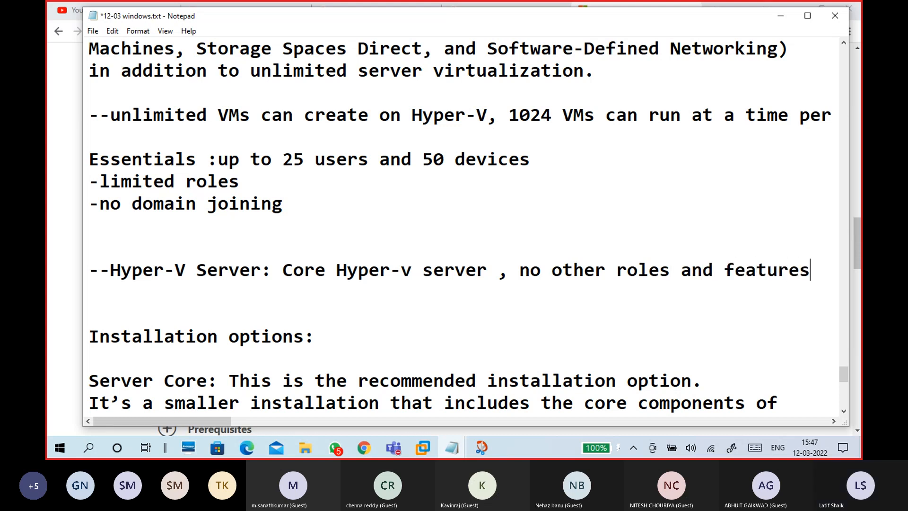
- Finish the Hyper-V Server line with ',no GUI'
{"action": "type", "text": ",nO"}
{"action": "key", "text": "BackSpace"}
{"action": "key", "text": "BackSpace"}
{"action": "type", "text": "o GIO"}
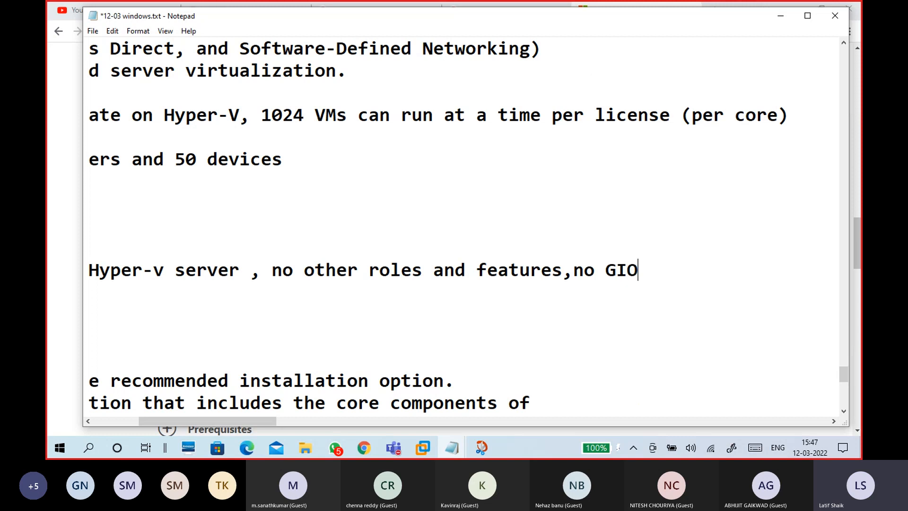
{"action": "key", "text": "BackSpace"}
{"action": "key", "text": "BackSpace"}
{"action": "type", "text": "ui"}
{"action": "key", "text": "BackSpace"}
{"action": "key", "text": "BackSpace"}
{"action": "type", "text": "UI"}
{"action": "key", "text": "Home"}
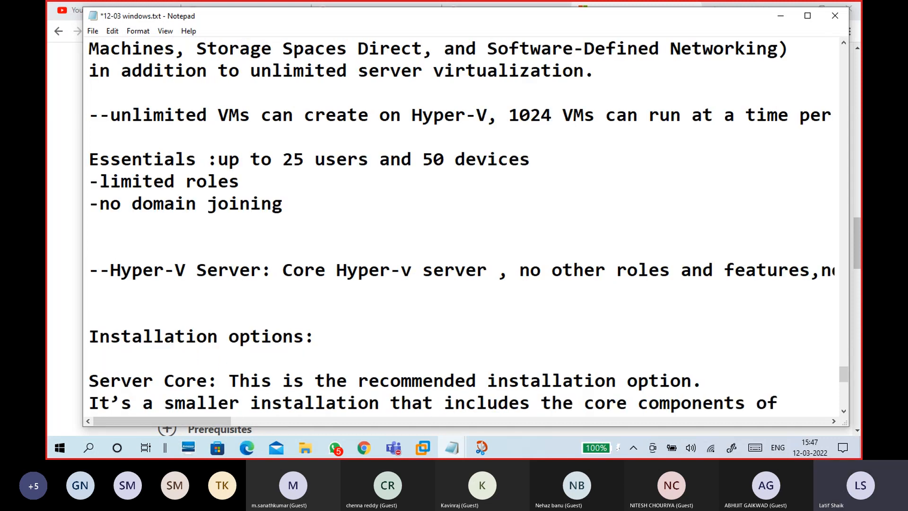
{"action": "scroll", "coordinate": [487, 291], "scroll_direction": "down", "scroll_amount": 6}
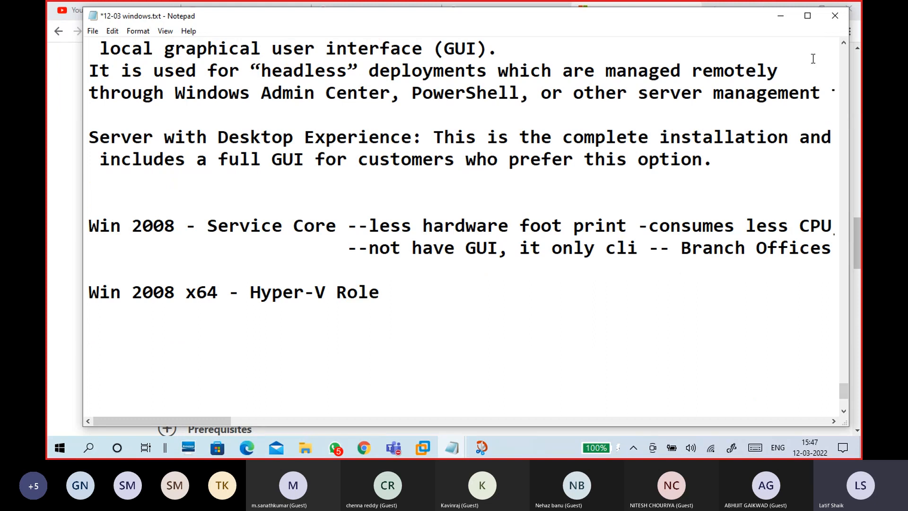
- Collapse the Windows Server 2019 details on the Evaluation Center page
{"action": "left_click", "coordinate": [780, 16]}
{"action": "left_click", "coordinate": [395, 253]}
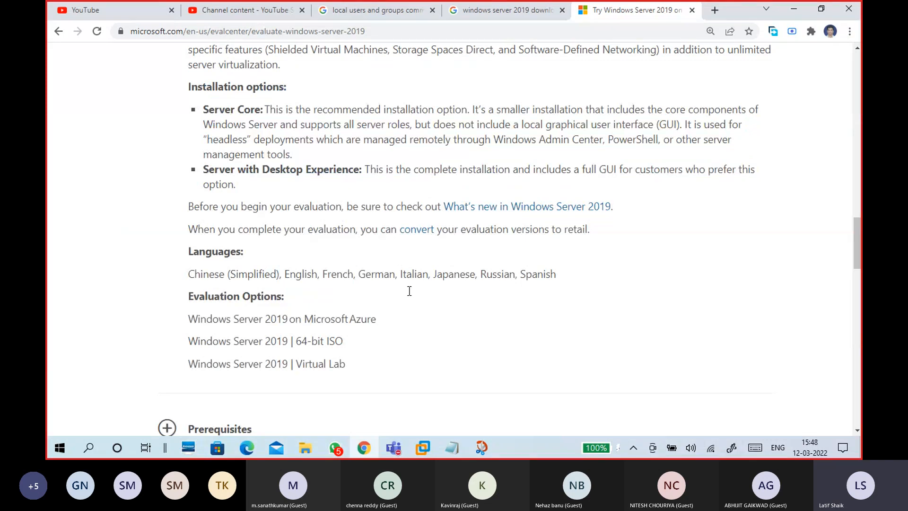
{"action": "scroll", "coordinate": [410, 291], "scroll_direction": "up", "scroll_amount": 10}
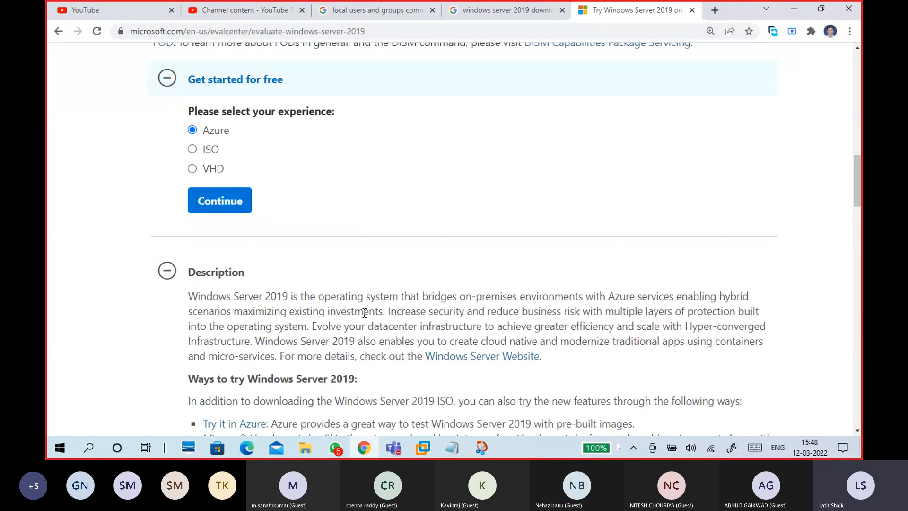
{"action": "scroll", "coordinate": [364, 313], "scroll_direction": "down", "scroll_amount": 2}
{"action": "scroll", "coordinate": [364, 313], "scroll_direction": "up", "scroll_amount": 8}
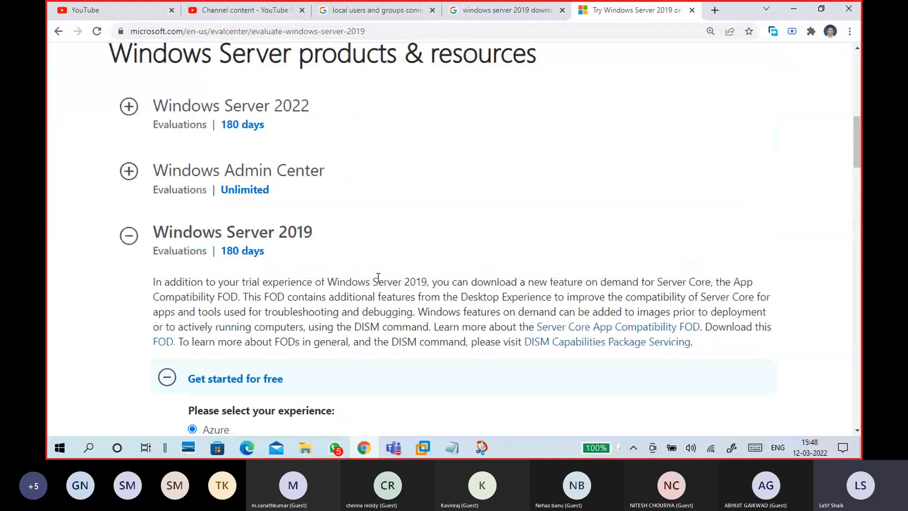
{"action": "left_click", "coordinate": [132, 240]}
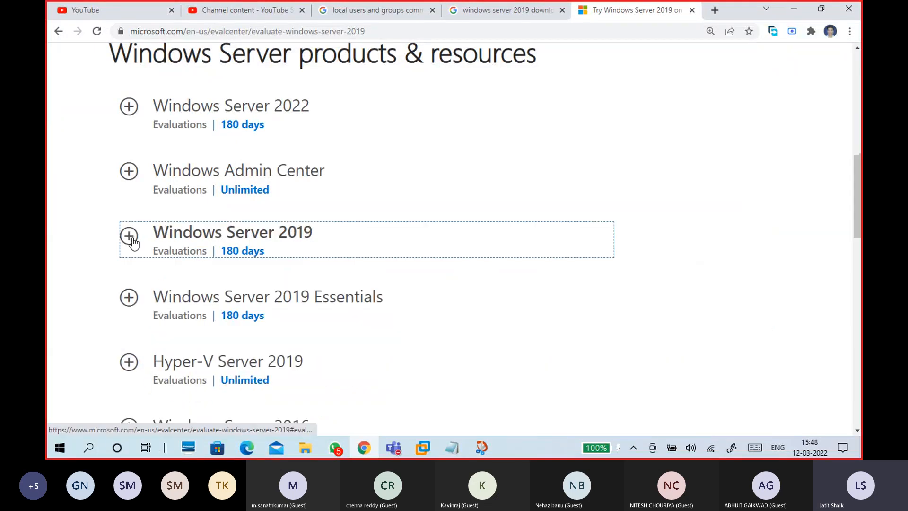
- Scroll through the evaluations: Hyper-V Server trials are Unlimited, Windows Server trials 180 days
{"action": "scroll", "coordinate": [301, 322], "scroll_direction": "down", "scroll_amount": 3}
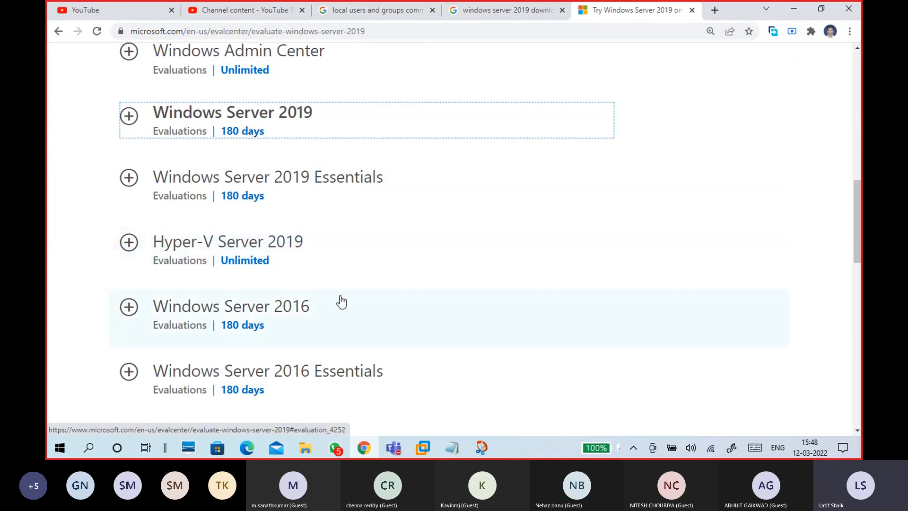
{"action": "scroll", "coordinate": [257, 314], "scroll_direction": "down", "scroll_amount": 2}
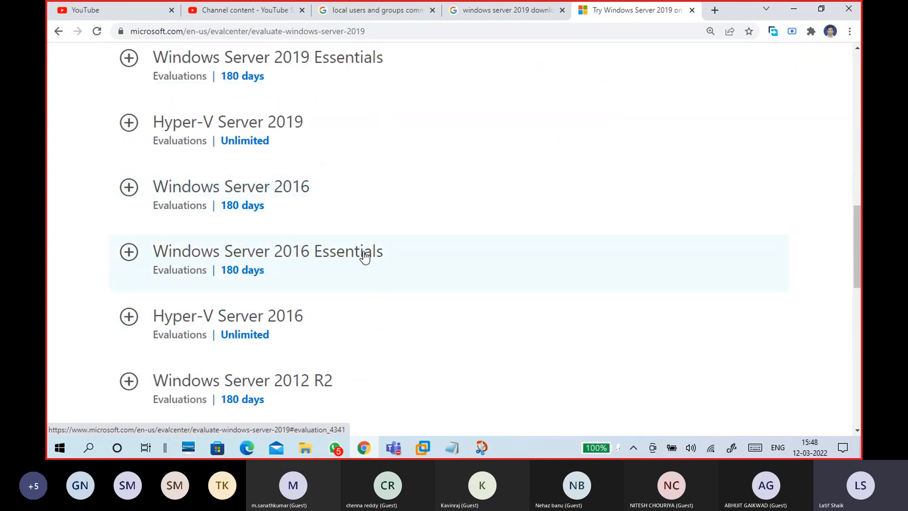
{"action": "scroll", "coordinate": [304, 324], "scroll_direction": "down", "scroll_amount": 3}
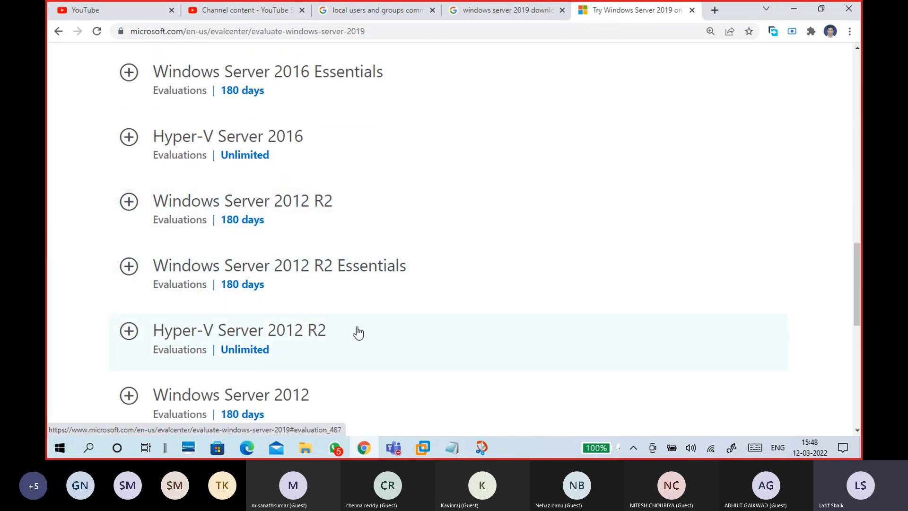
{"action": "scroll", "coordinate": [356, 330], "scroll_direction": "down", "scroll_amount": 3}
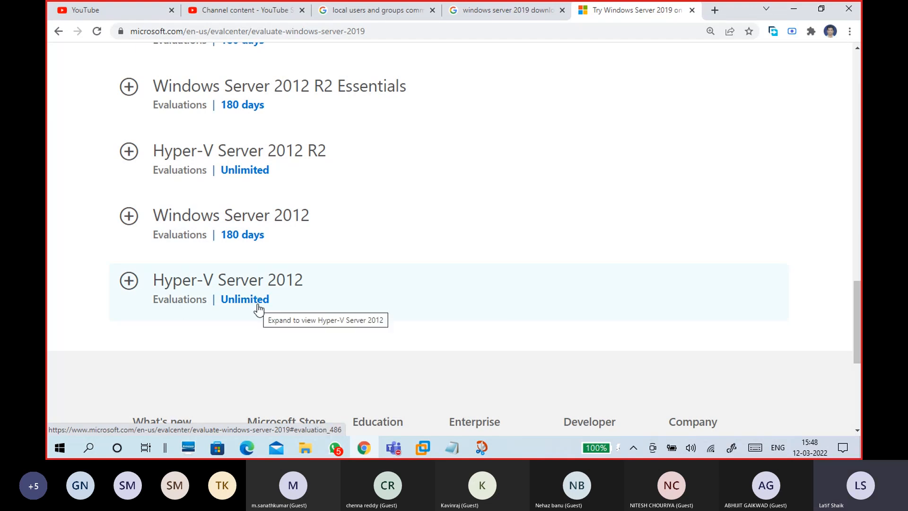
{"action": "scroll", "coordinate": [251, 208], "scroll_direction": "up", "scroll_amount": 5}
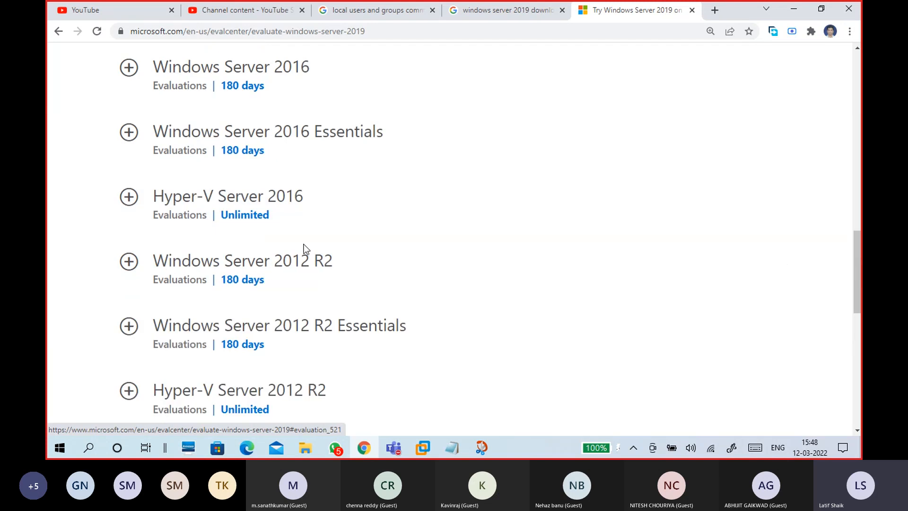
{"action": "scroll", "coordinate": [386, 234], "scroll_direction": "up", "scroll_amount": 3}
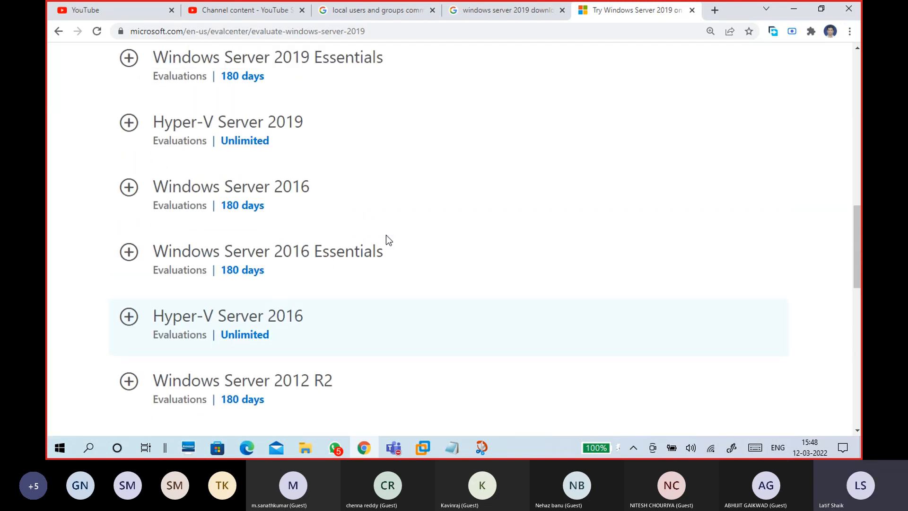
{"action": "scroll", "coordinate": [316, 203], "scroll_direction": "up", "scroll_amount": 2}
{"action": "scroll", "coordinate": [302, 213], "scroll_direction": "up", "scroll_amount": 1}
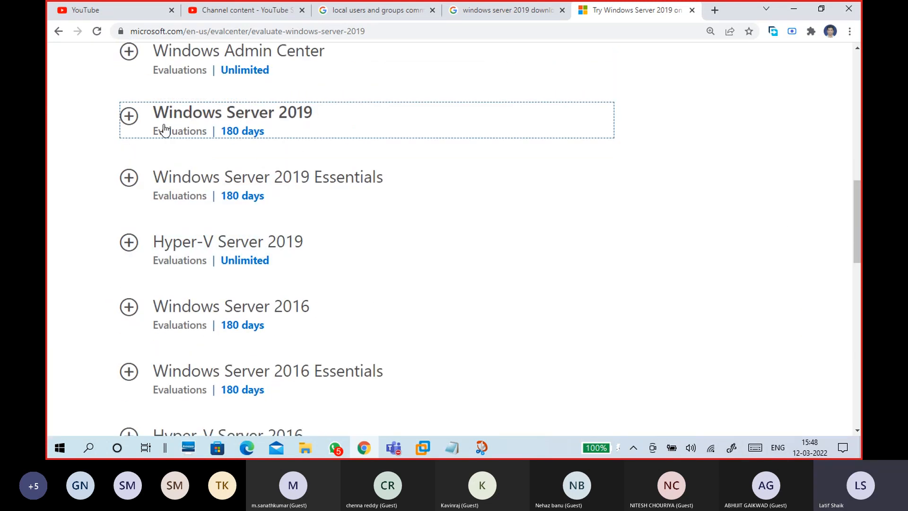
- Expand Windows Server 2019 and choose the ISO download experience
{"action": "left_click", "coordinate": [129, 115]}
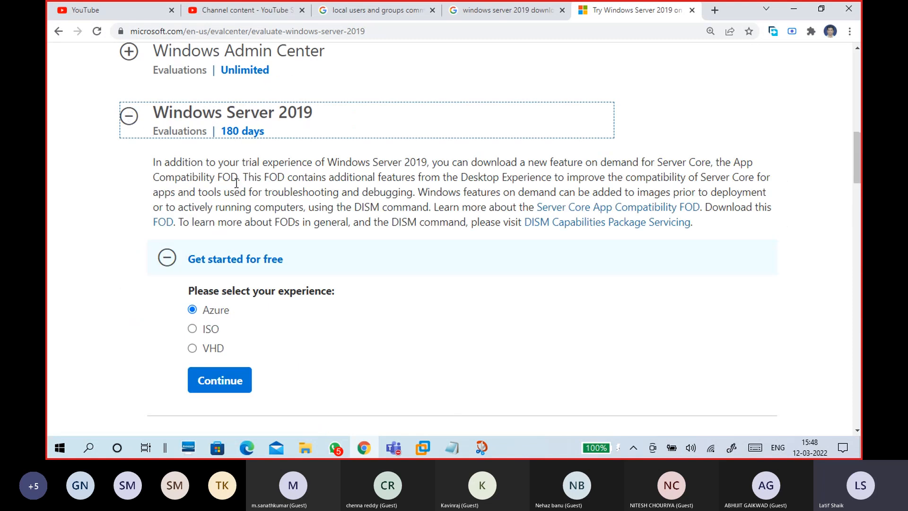
{"action": "left_click_drag", "start_coordinate": [153, 162], "coordinate": [520, 222]}
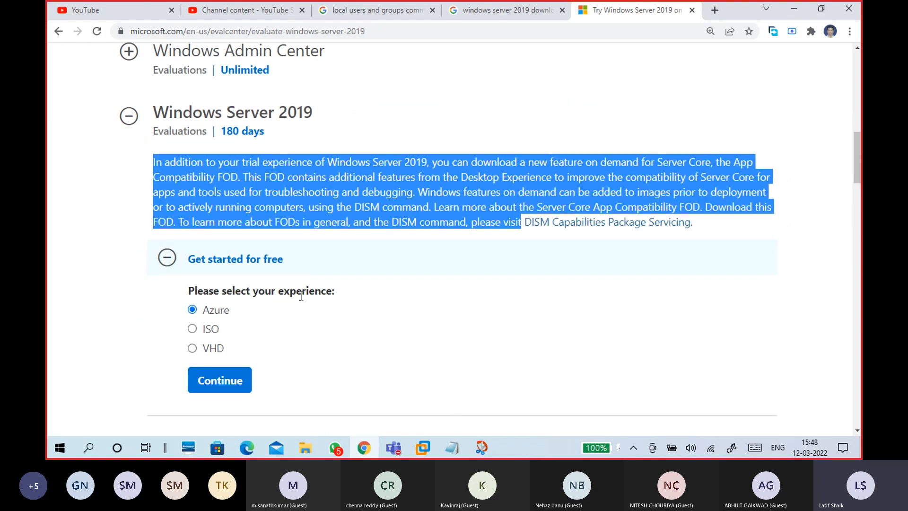
{"action": "scroll", "coordinate": [301, 296], "scroll_direction": "down", "scroll_amount": 3}
{"action": "left_click", "coordinate": [193, 209]}
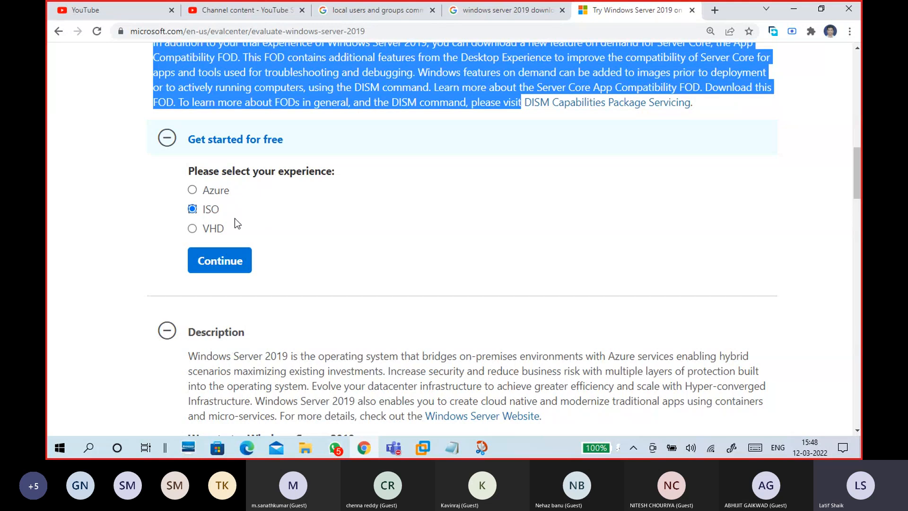
- Open the 'What's new in Windows Server 2019' link in a new tab
{"action": "scroll", "coordinate": [373, 258], "scroll_direction": "down", "scroll_amount": 3}
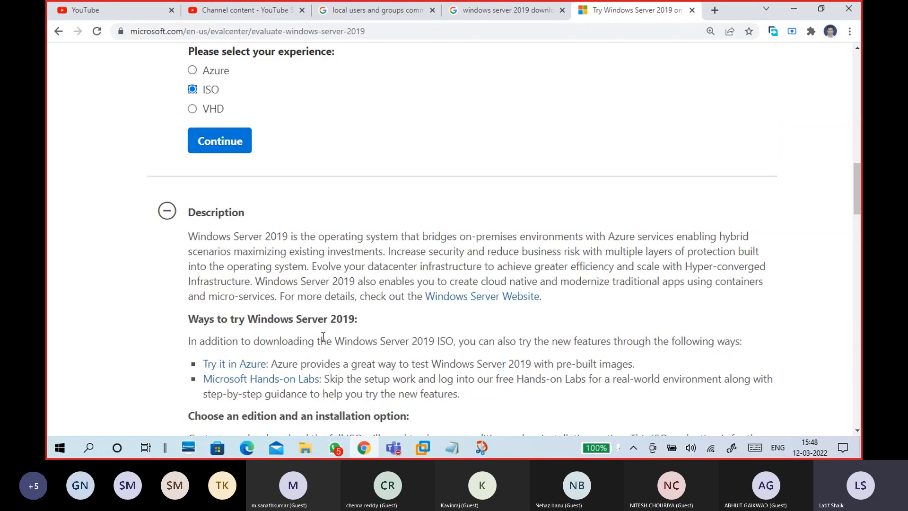
{"action": "scroll", "coordinate": [323, 337], "scroll_direction": "down", "scroll_amount": 1}
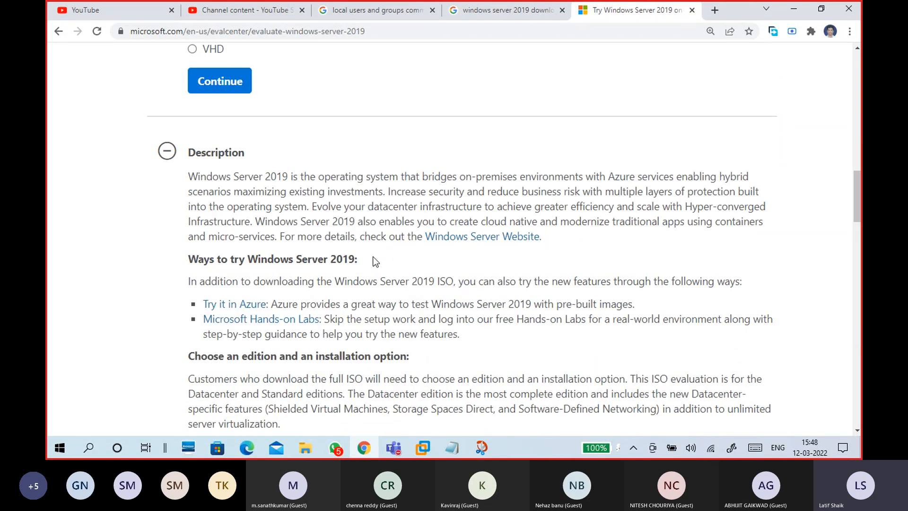
{"action": "scroll", "coordinate": [358, 276], "scroll_direction": "down", "scroll_amount": 3}
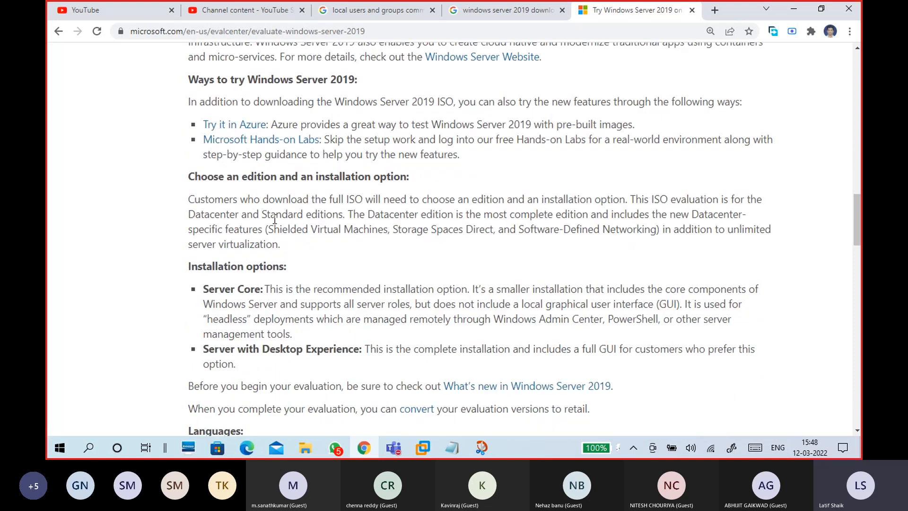
{"action": "scroll", "coordinate": [285, 301], "scroll_direction": "down", "scroll_amount": 2}
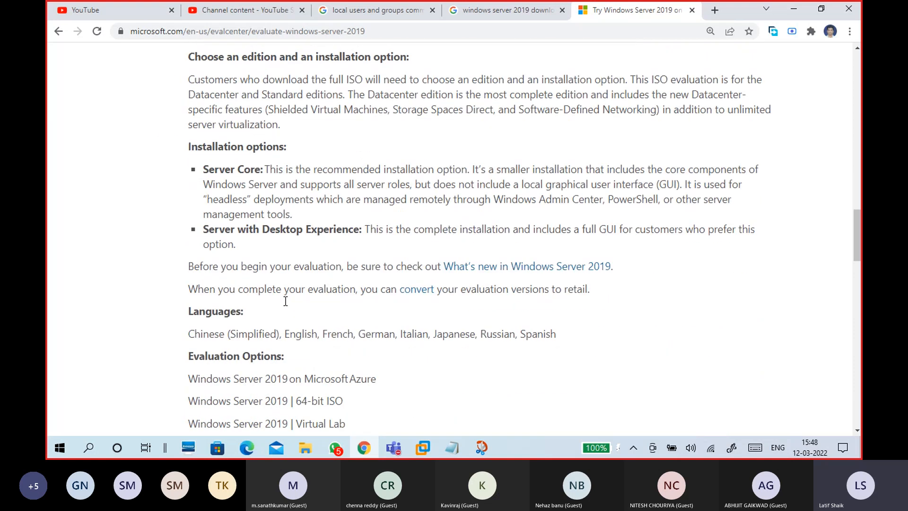
{"action": "right_click", "coordinate": [522, 266]}
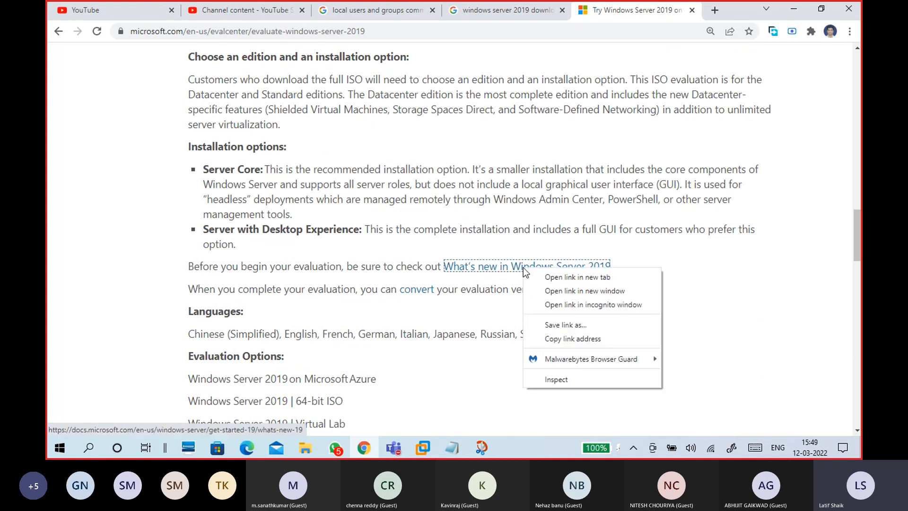
{"action": "left_click", "coordinate": [554, 273]}
- Open the Prerequisites system requirements link in a new tab, then view What's new
{"action": "scroll", "coordinate": [521, 230], "scroll_direction": "down", "scroll_amount": 4}
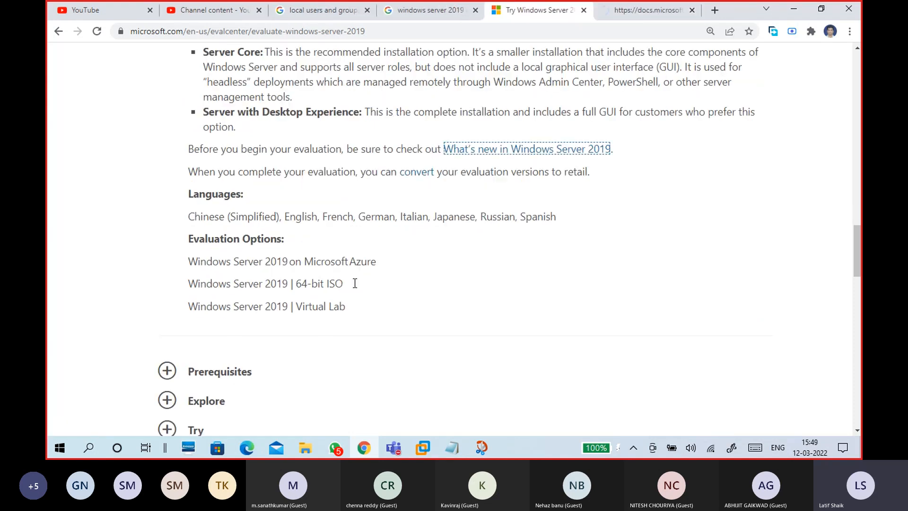
{"action": "scroll", "coordinate": [354, 283], "scroll_direction": "down", "scroll_amount": 1}
{"action": "left_click", "coordinate": [170, 189]}
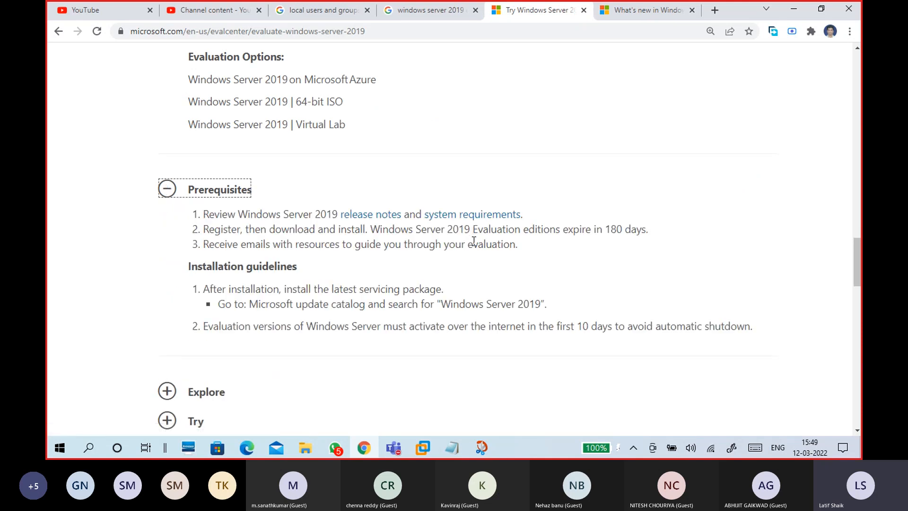
{"action": "right_click", "coordinate": [477, 216]}
{"action": "left_click", "coordinate": [502, 223]}
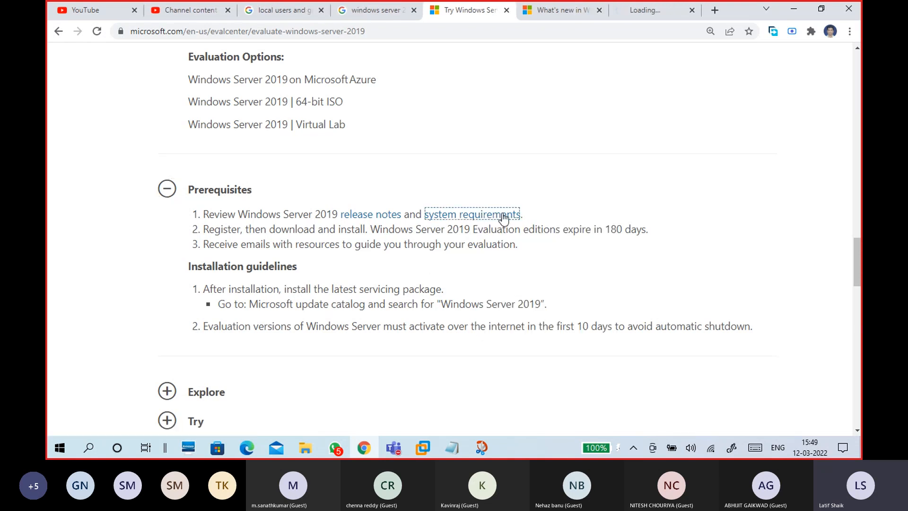
{"action": "scroll", "coordinate": [456, 257], "scroll_direction": "down", "scroll_amount": 1}
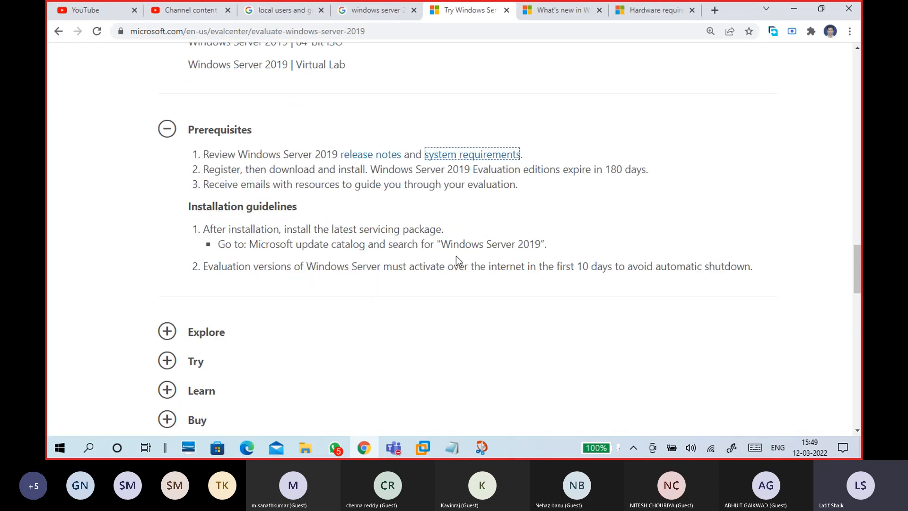
{"action": "left_click", "coordinate": [563, 10]}
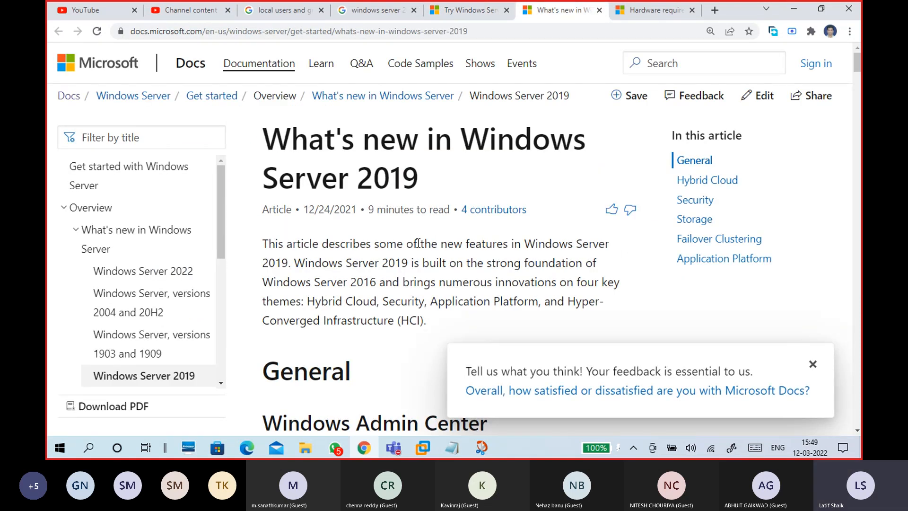
{"action": "scroll", "coordinate": [418, 241], "scroll_direction": "down", "scroll_amount": 3}
{"action": "scroll", "coordinate": [424, 253], "scroll_direction": "down", "scroll_amount": 2}
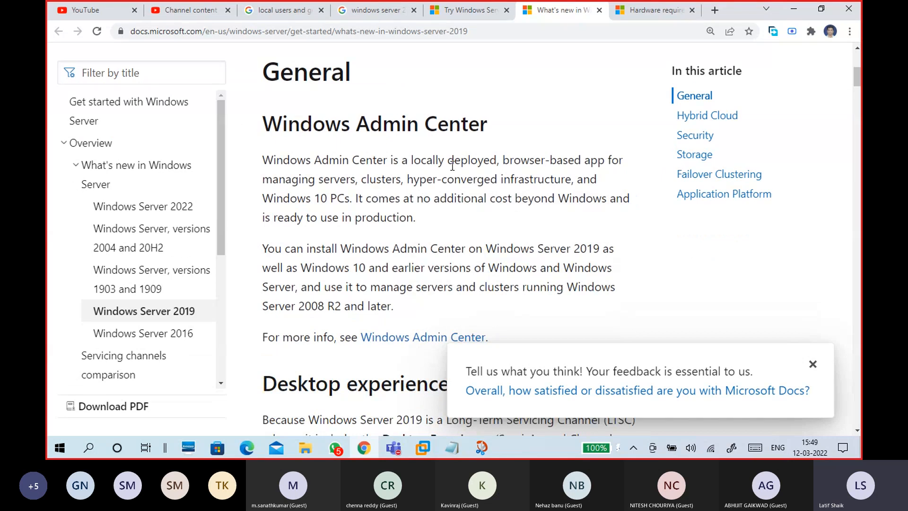
{"action": "scroll", "coordinate": [396, 290], "scroll_direction": "down", "scroll_amount": 6}
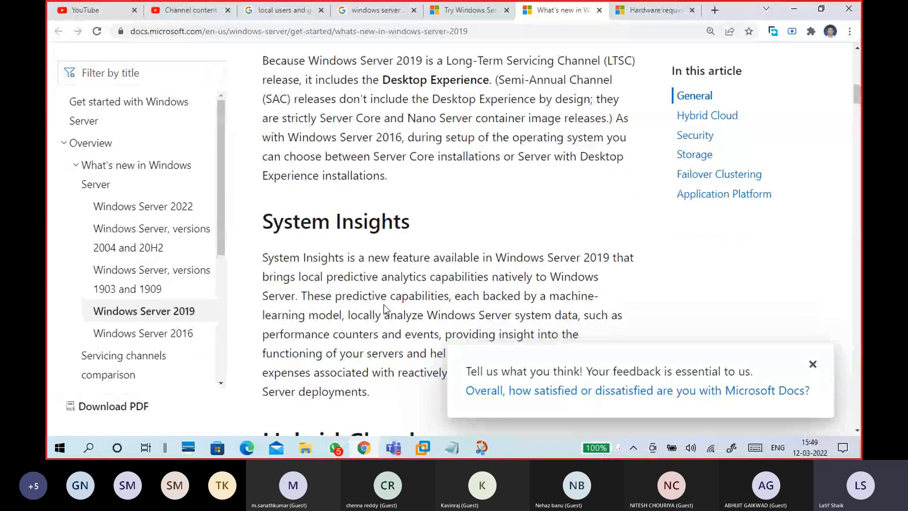
{"action": "scroll", "coordinate": [384, 305], "scroll_direction": "down", "scroll_amount": 1}
{"action": "scroll", "coordinate": [384, 305], "scroll_direction": "down", "scroll_amount": 5}
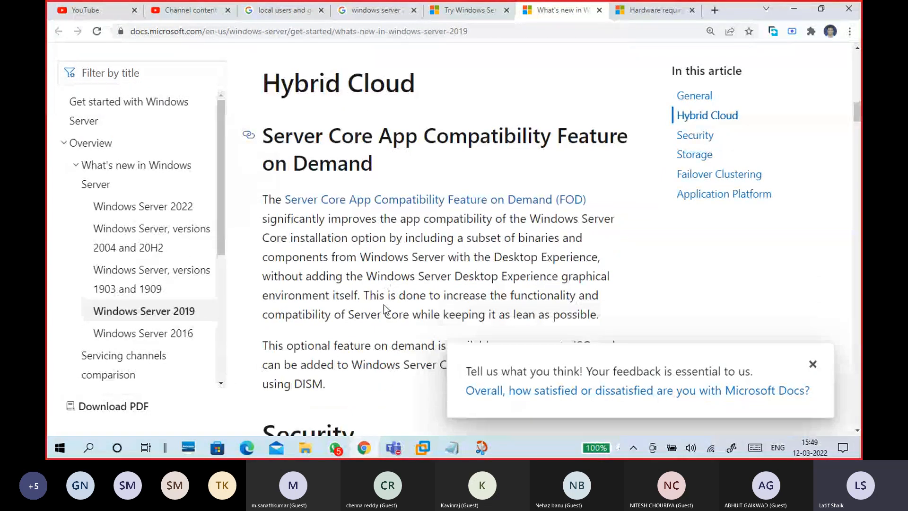
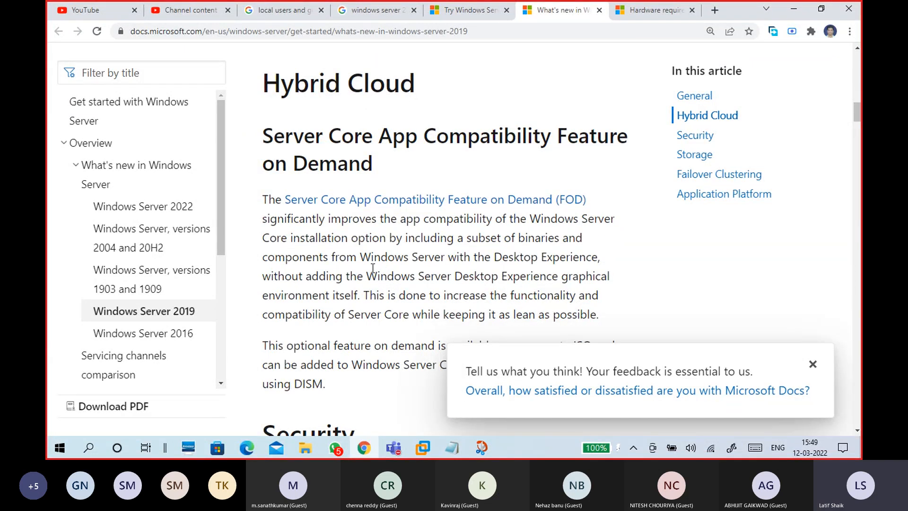
- Read the Windows Server 2019 'What's new' article from Hybrid Cloud through Security and Storage to Failover Clustering
{"action": "scroll", "coordinate": [373, 268], "scroll_direction": "down", "scroll_amount": 5}
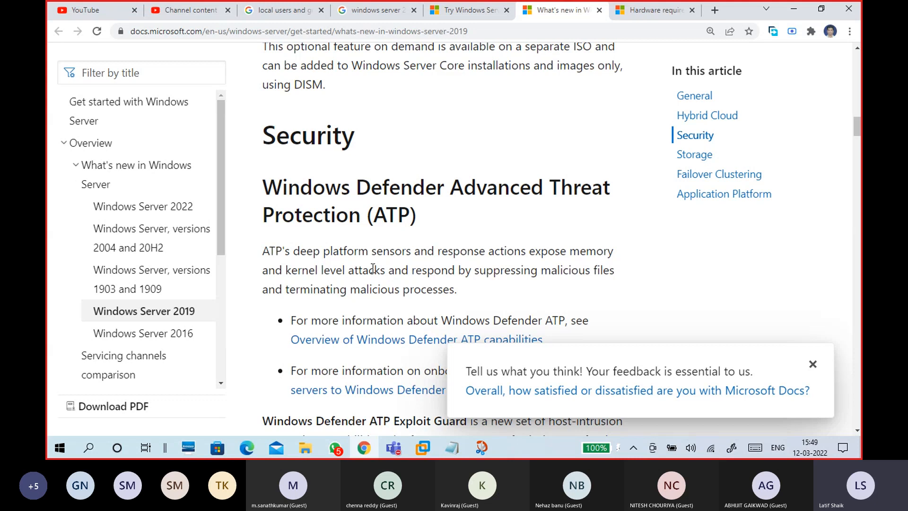
{"action": "scroll", "coordinate": [373, 268], "scroll_direction": "down", "scroll_amount": 3}
{"action": "scroll", "coordinate": [373, 268], "scroll_direction": "down", "scroll_amount": 6}
{"action": "scroll", "coordinate": [373, 268], "scroll_direction": "down", "scroll_amount": 5}
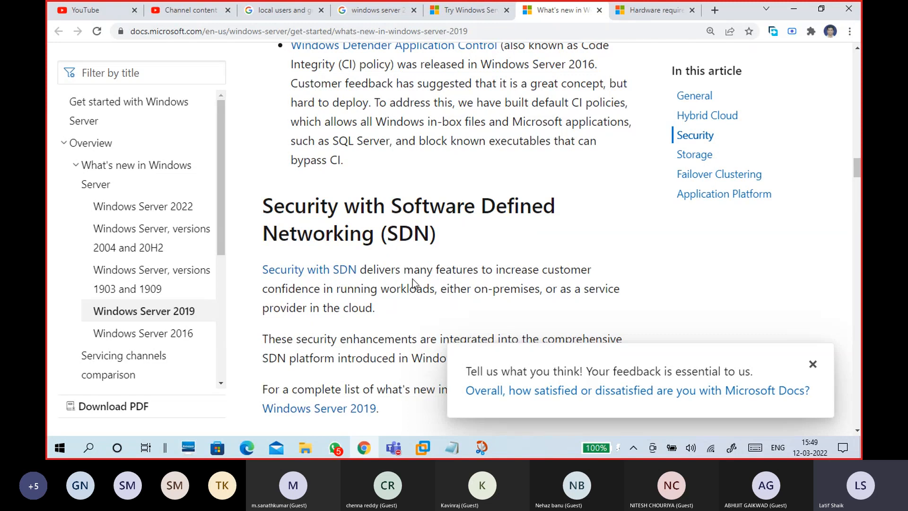
{"action": "scroll", "coordinate": [413, 279], "scroll_direction": "down", "scroll_amount": 5}
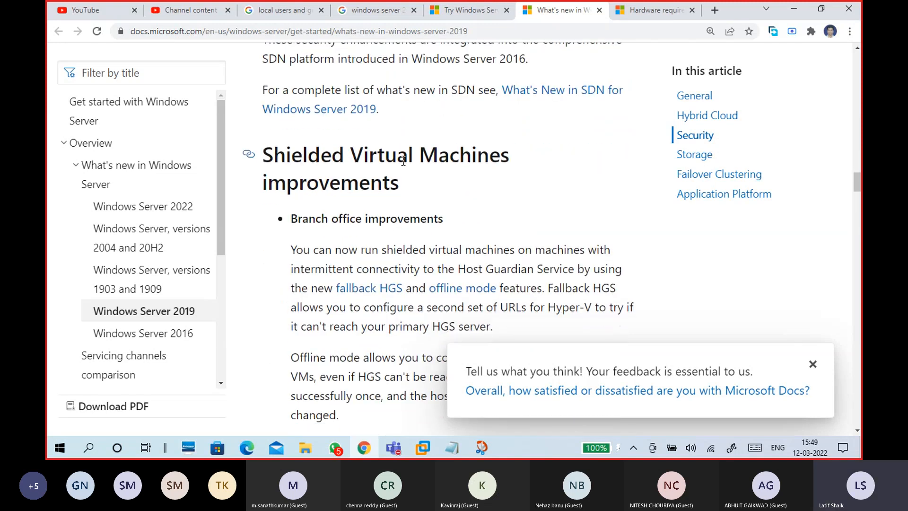
{"action": "scroll", "coordinate": [341, 286], "scroll_direction": "down", "scroll_amount": 5}
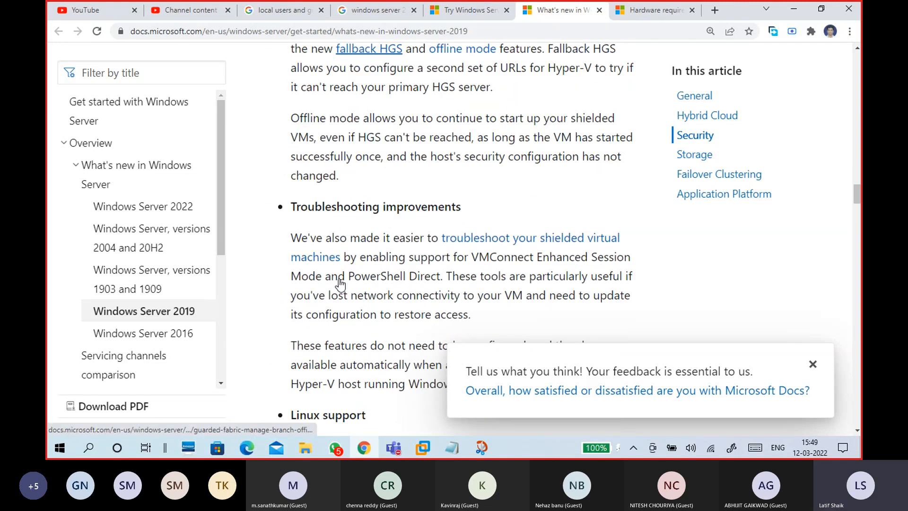
{"action": "scroll", "coordinate": [373, 260], "scroll_direction": "down", "scroll_amount": 8}
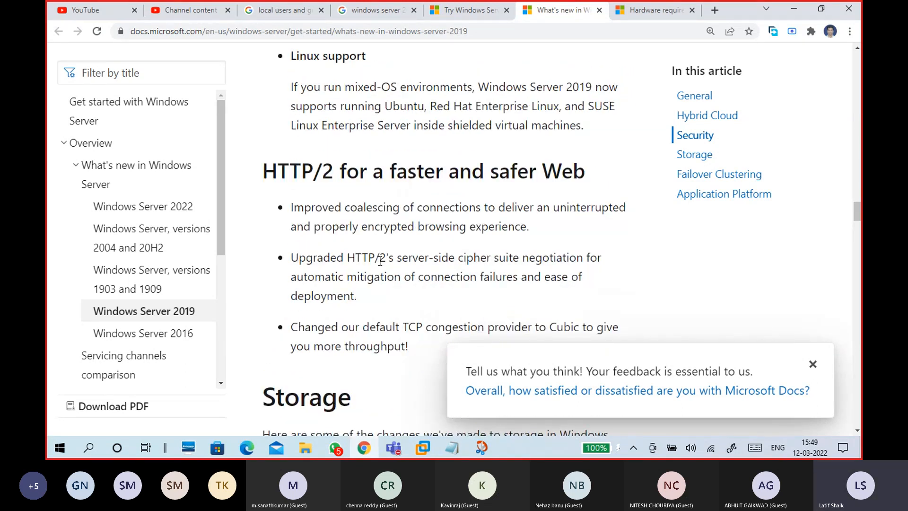
{"action": "scroll", "coordinate": [380, 259], "scroll_direction": "down", "scroll_amount": 3}
{"action": "scroll", "coordinate": [380, 259], "scroll_direction": "down", "scroll_amount": 1}
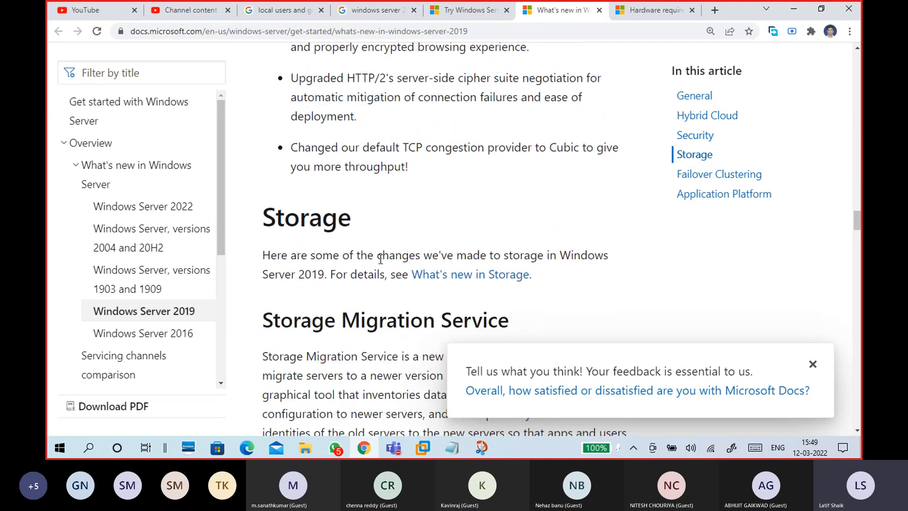
{"action": "scroll", "coordinate": [380, 259], "scroll_direction": "down", "scroll_amount": 2}
{"action": "scroll", "coordinate": [380, 259], "scroll_direction": "down", "scroll_amount": 4}
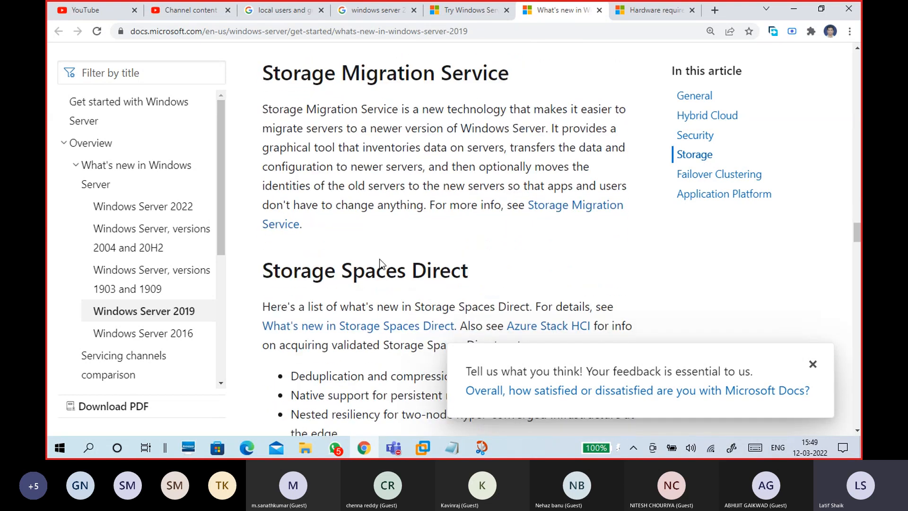
{"action": "scroll", "coordinate": [380, 259], "scroll_direction": "down", "scroll_amount": 2}
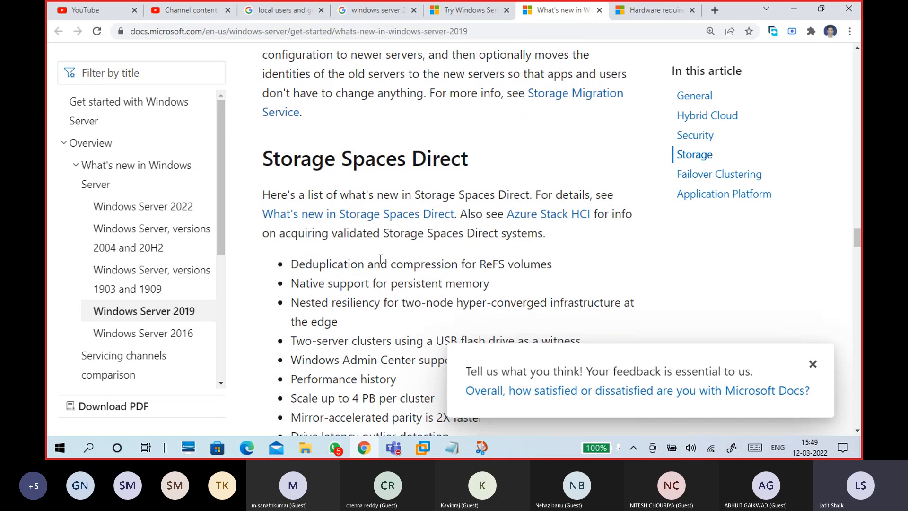
{"action": "scroll", "coordinate": [380, 259], "scroll_direction": "down", "scroll_amount": 10}
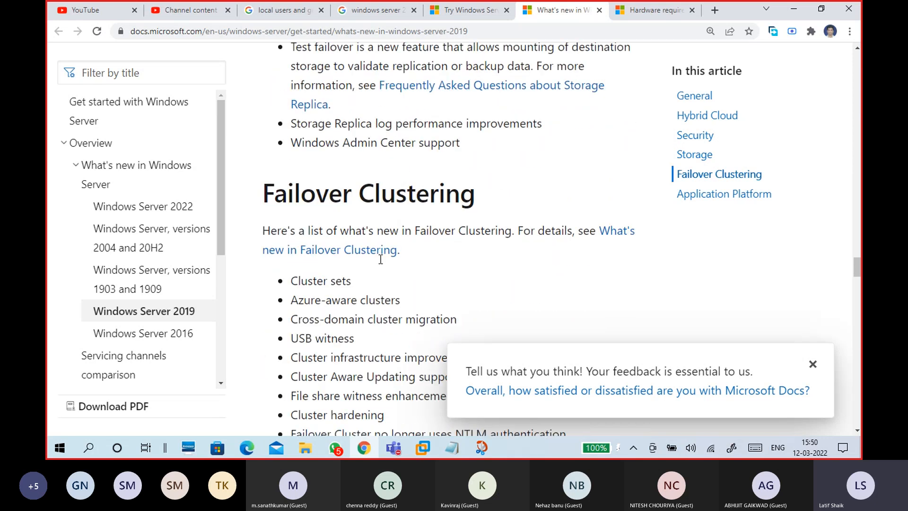
{"action": "scroll", "coordinate": [380, 260], "scroll_direction": "down", "scroll_amount": 3}
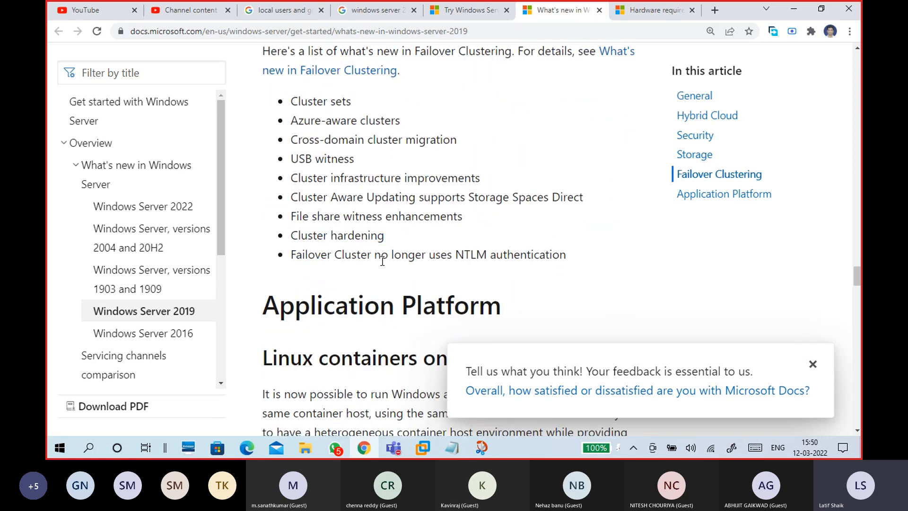
{"action": "left_click_drag", "start_coordinate": [295, 106], "coordinate": [576, 257]}
- Read the rest of the 2019 article down to Persistent Memory support for Hyper-V VMs, then select its URL
{"action": "left_click", "coordinate": [412, 260]}
{"action": "scroll", "coordinate": [411, 260], "scroll_direction": "down", "scroll_amount": 3}
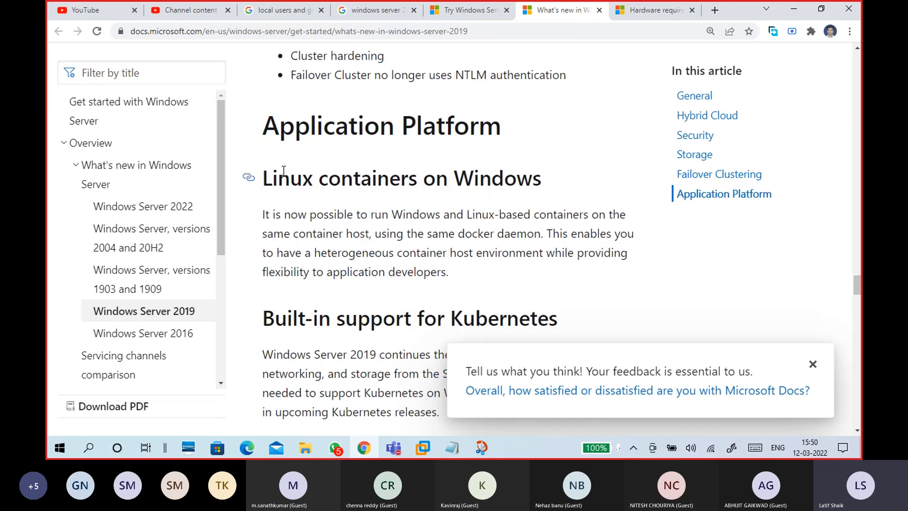
{"action": "scroll", "coordinate": [368, 280], "scroll_direction": "down", "scroll_amount": 2}
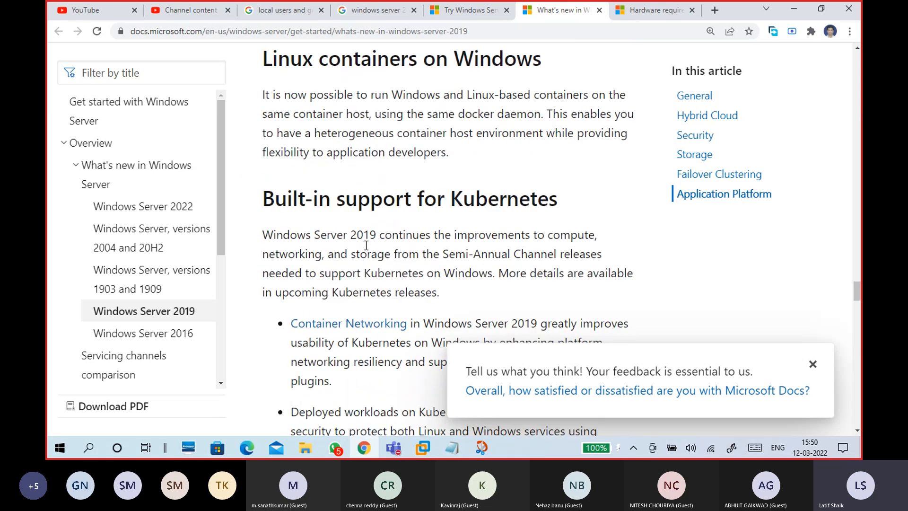
{"action": "scroll", "coordinate": [366, 245], "scroll_direction": "down", "scroll_amount": 5}
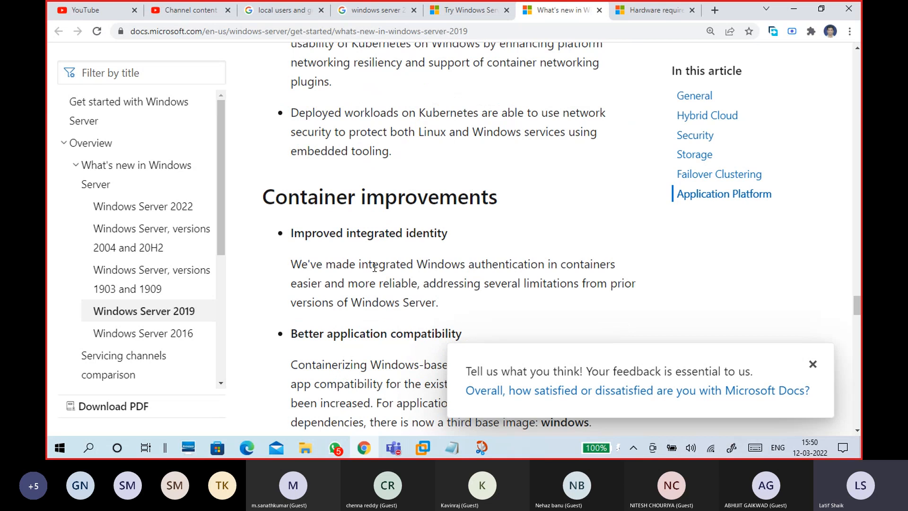
{"action": "scroll", "coordinate": [374, 267], "scroll_direction": "down", "scroll_amount": 10}
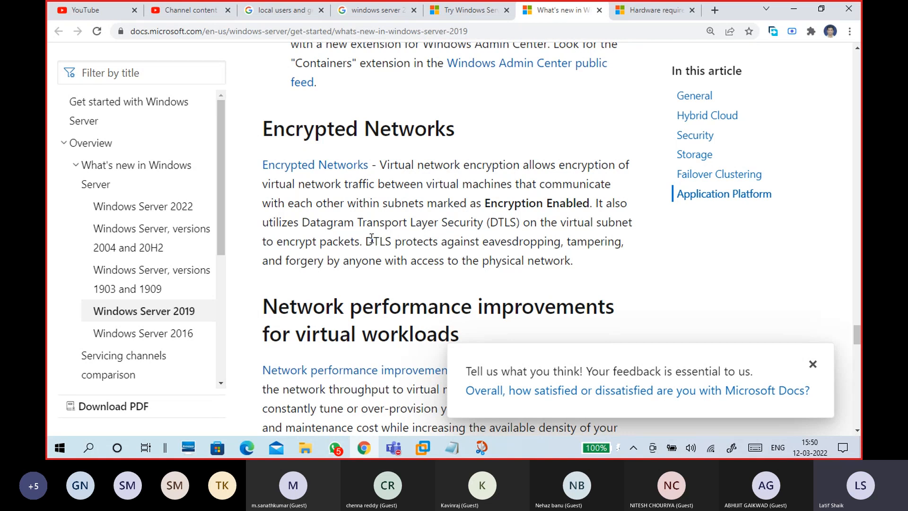
{"action": "scroll", "coordinate": [372, 238], "scroll_direction": "down", "scroll_amount": 2}
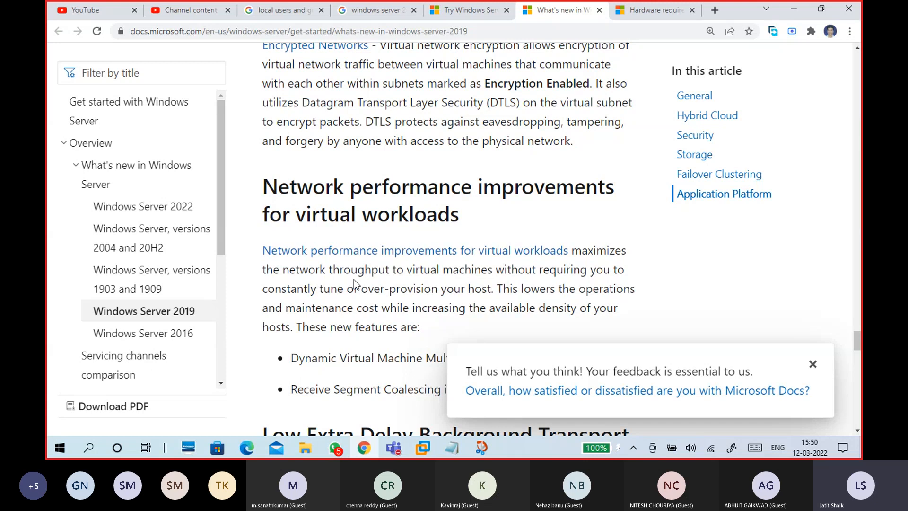
{"action": "scroll", "coordinate": [353, 279], "scroll_direction": "down", "scroll_amount": 4}
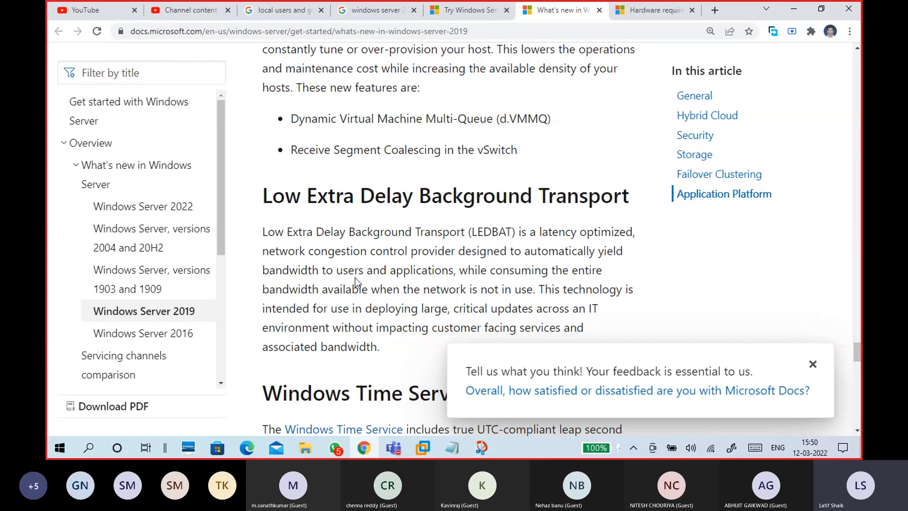
{"action": "scroll", "coordinate": [355, 283], "scroll_direction": "down", "scroll_amount": 5}
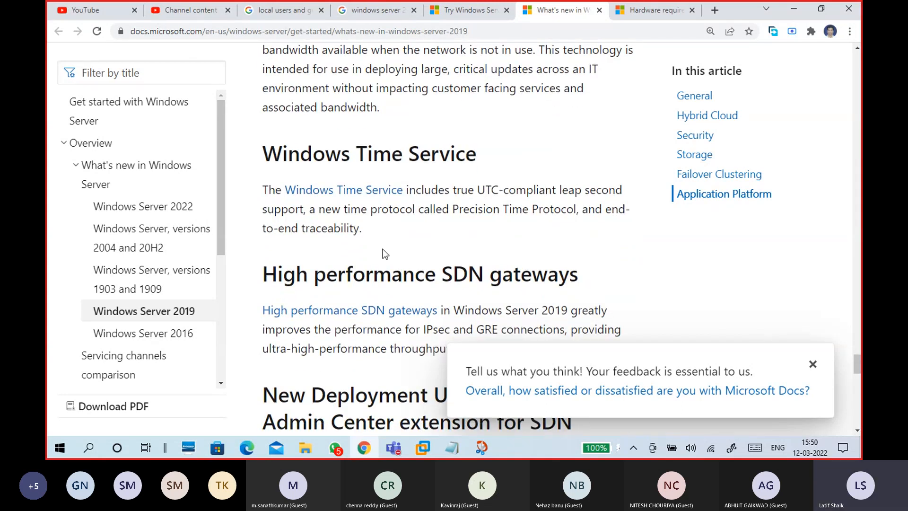
{"action": "scroll", "coordinate": [382, 249], "scroll_direction": "down", "scroll_amount": 2}
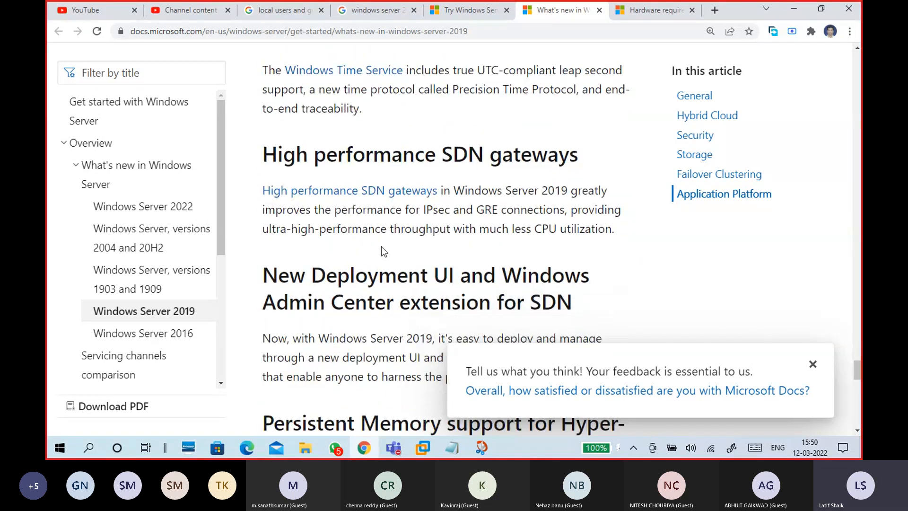
{"action": "scroll", "coordinate": [381, 250], "scroll_direction": "down", "scroll_amount": 2}
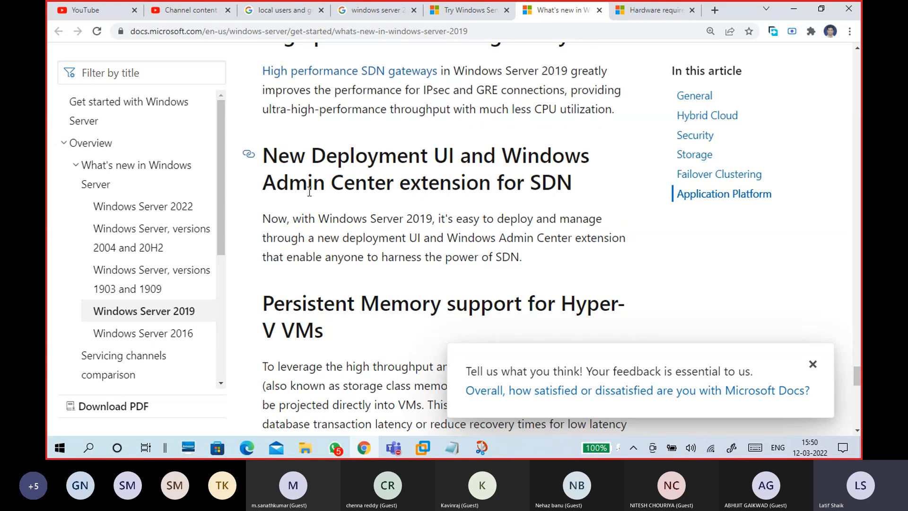
{"action": "scroll", "coordinate": [379, 262], "scroll_direction": "down", "scroll_amount": 2}
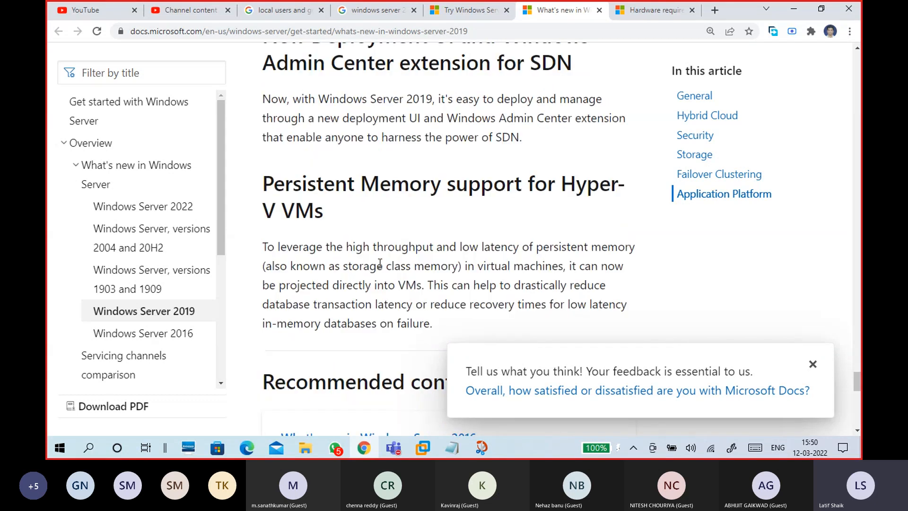
{"action": "scroll", "coordinate": [380, 262], "scroll_direction": "down", "scroll_amount": 1}
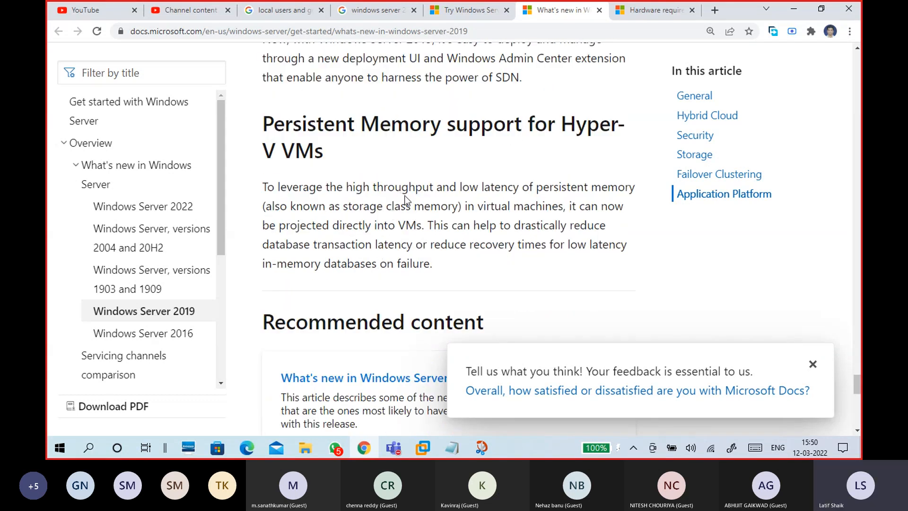
{"action": "left_click", "coordinate": [365, 33]}
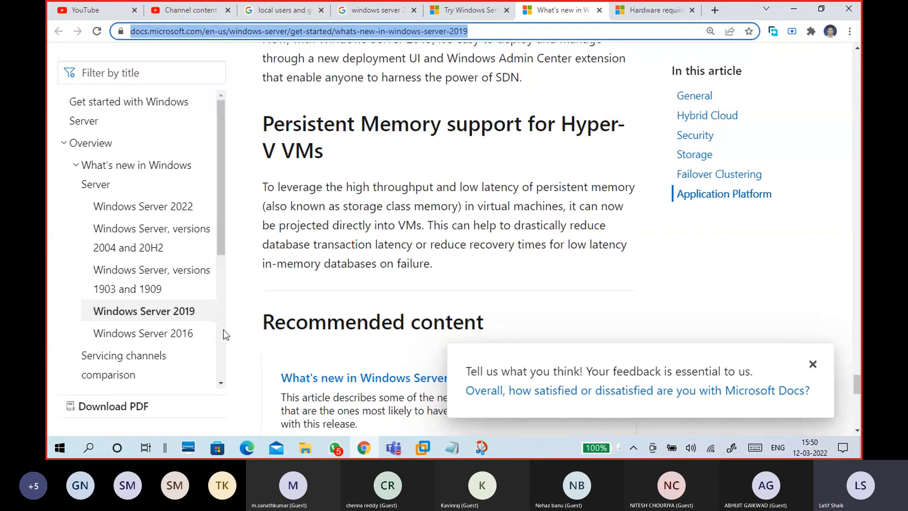
- Open the 'What's new in Windows Server 2016' sidebar link in a new tab and switch to it
{"action": "right_click", "coordinate": [171, 331]}
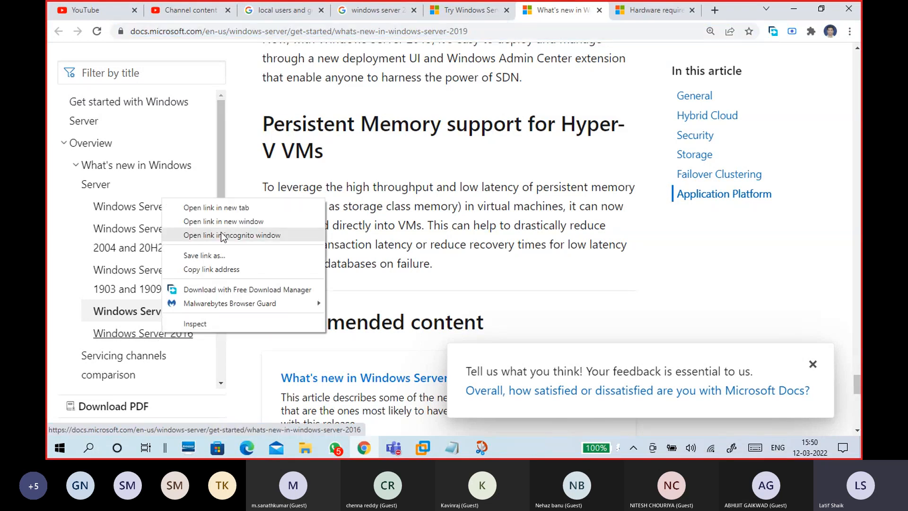
{"action": "left_click", "coordinate": [227, 209]}
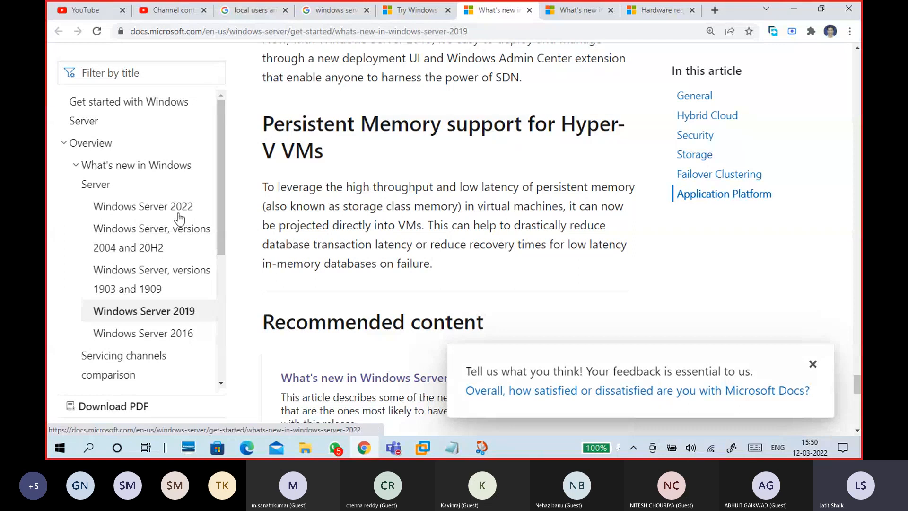
{"action": "left_click", "coordinate": [565, 15]}
- Read the 2016 article through Administration down to Software-Defined Networking
{"action": "scroll", "coordinate": [404, 308], "scroll_direction": "down", "scroll_amount": 2}
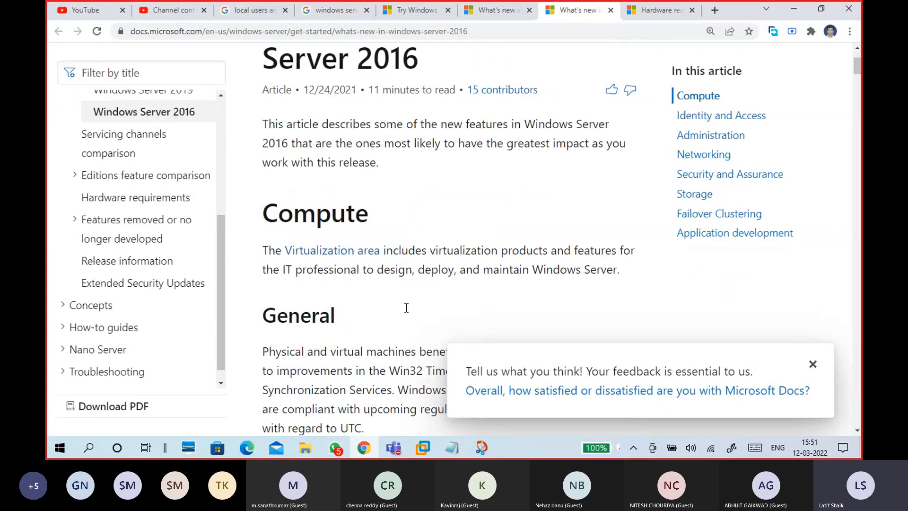
{"action": "scroll", "coordinate": [411, 258], "scroll_direction": "down", "scroll_amount": 5}
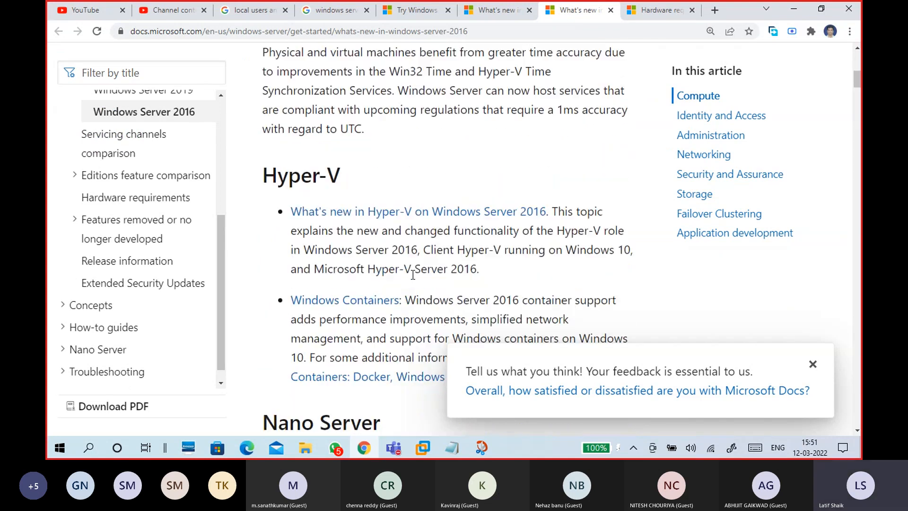
{"action": "scroll", "coordinate": [413, 274], "scroll_direction": "up", "scroll_amount": 2}
{"action": "scroll", "coordinate": [408, 271], "scroll_direction": "down", "scroll_amount": 4}
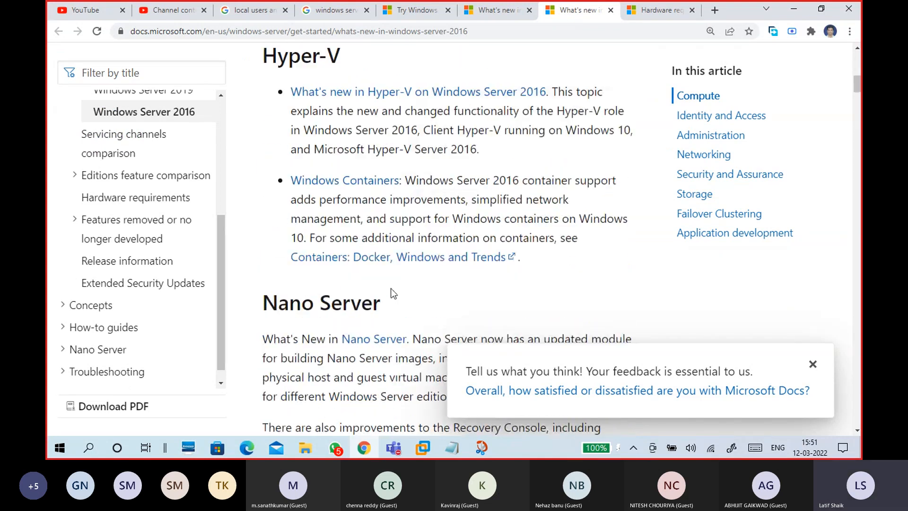
{"action": "scroll", "coordinate": [388, 298], "scroll_direction": "down", "scroll_amount": 5}
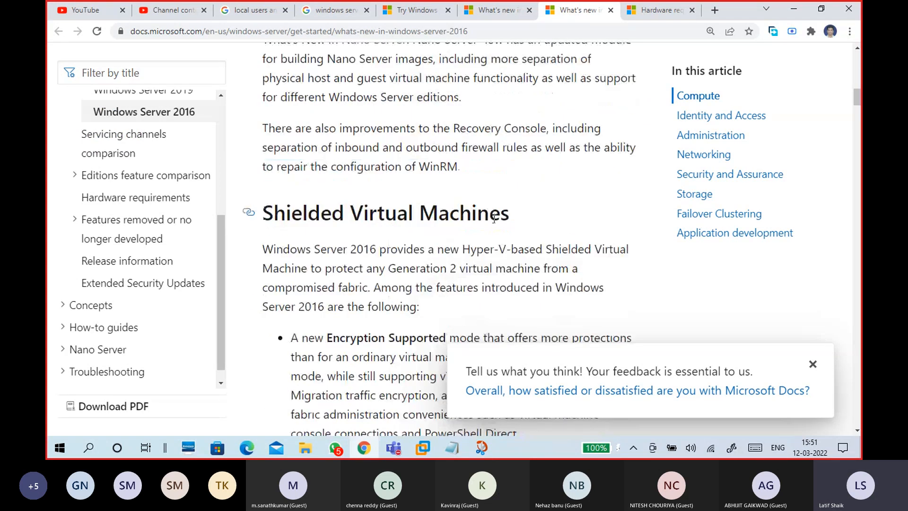
{"action": "scroll", "coordinate": [407, 302], "scroll_direction": "down", "scroll_amount": 4}
{"action": "scroll", "coordinate": [388, 310], "scroll_direction": "down", "scroll_amount": 18}
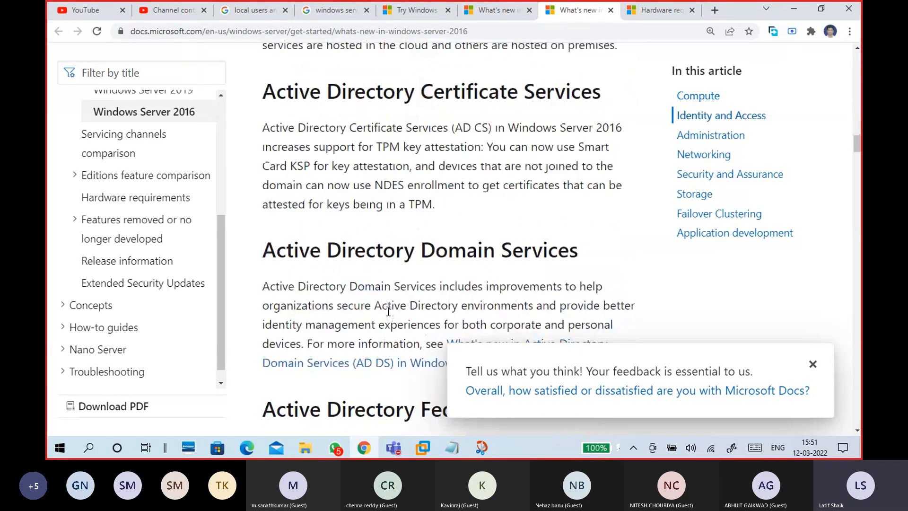
{"action": "scroll", "coordinate": [383, 276], "scroll_direction": "down", "scroll_amount": 8}
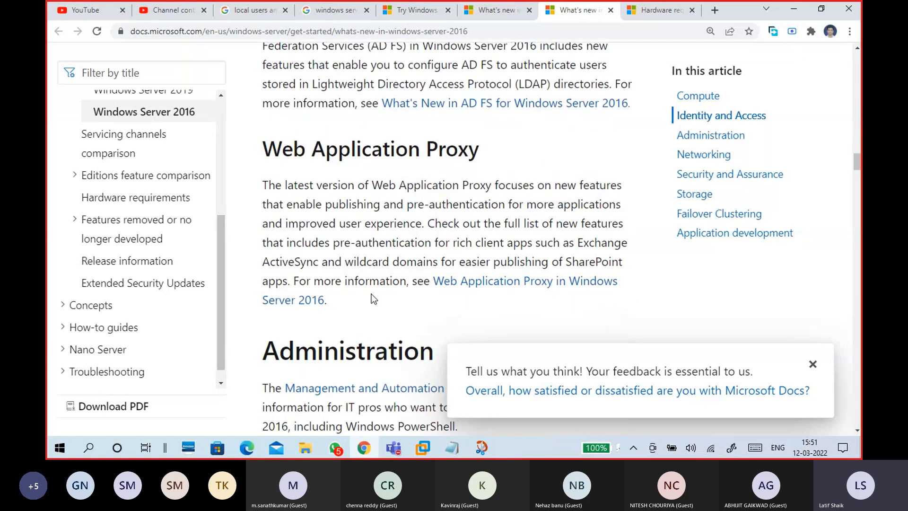
{"action": "scroll", "coordinate": [369, 301], "scroll_direction": "down", "scroll_amount": 10}
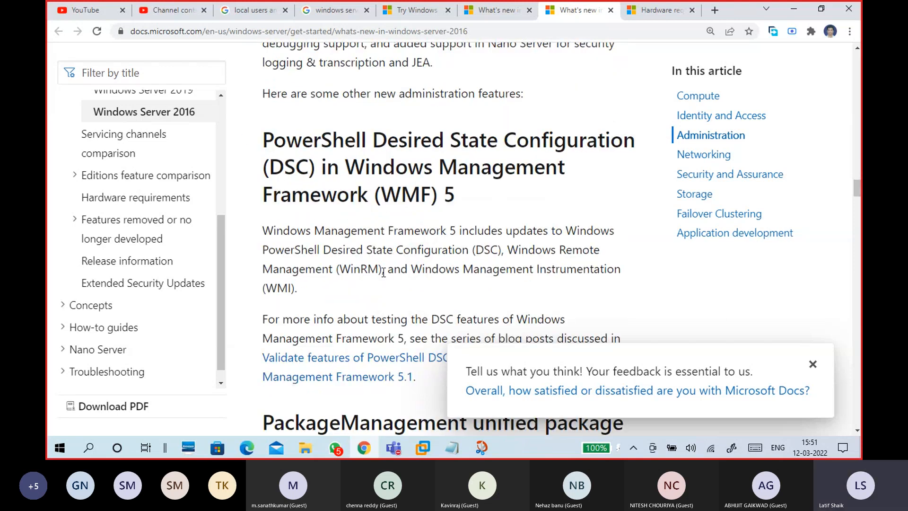
{"action": "scroll", "coordinate": [383, 273], "scroll_direction": "down", "scroll_amount": 5}
{"action": "scroll", "coordinate": [383, 275], "scroll_direction": "down", "scroll_amount": 12}
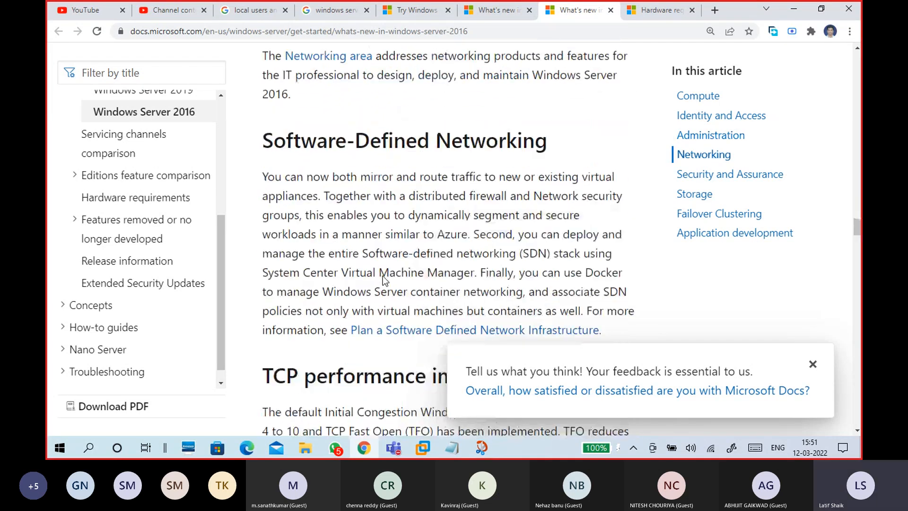
{"action": "scroll", "coordinate": [374, 240], "scroll_direction": "down", "scroll_amount": 3}
{"action": "scroll", "coordinate": [374, 239], "scroll_direction": "down", "scroll_amount": 1}
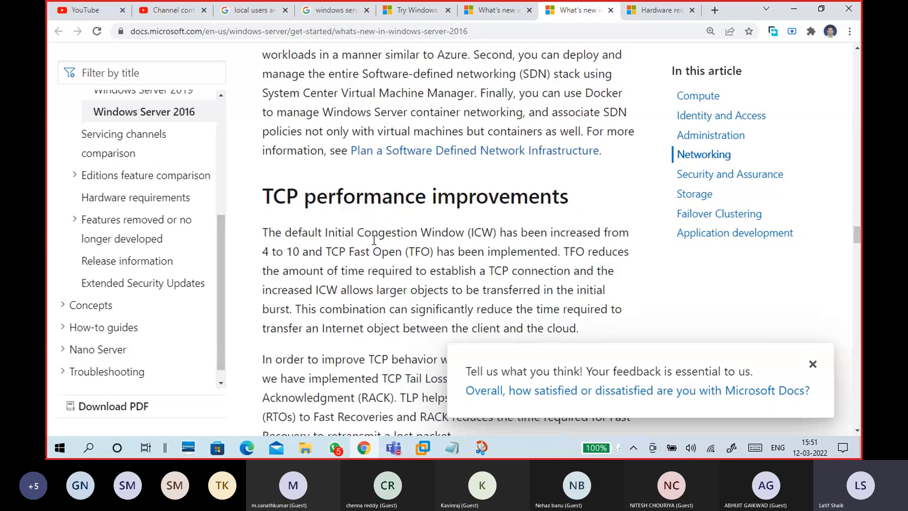
{"action": "scroll", "coordinate": [373, 244], "scroll_direction": "down", "scroll_amount": 5}
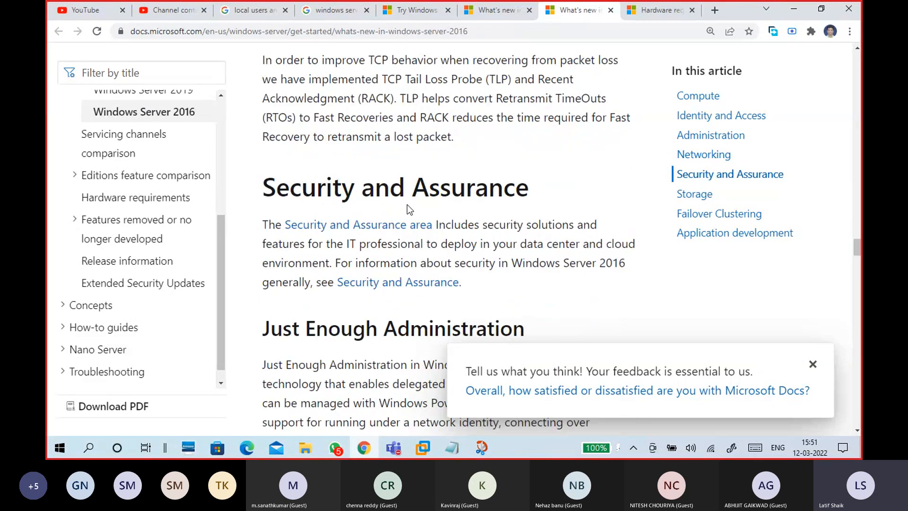
{"action": "scroll", "coordinate": [409, 210], "scroll_direction": "down", "scroll_amount": 2}
{"action": "scroll", "coordinate": [382, 235], "scroll_direction": "down", "scroll_amount": 2}
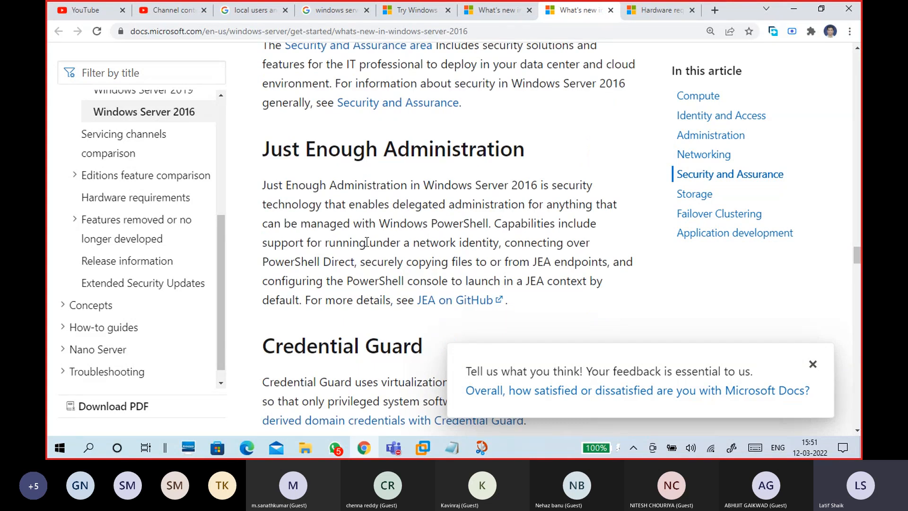
{"action": "scroll", "coordinate": [366, 242], "scroll_direction": "down", "scroll_amount": 3}
{"action": "scroll", "coordinate": [366, 242], "scroll_direction": "down", "scroll_amount": 2}
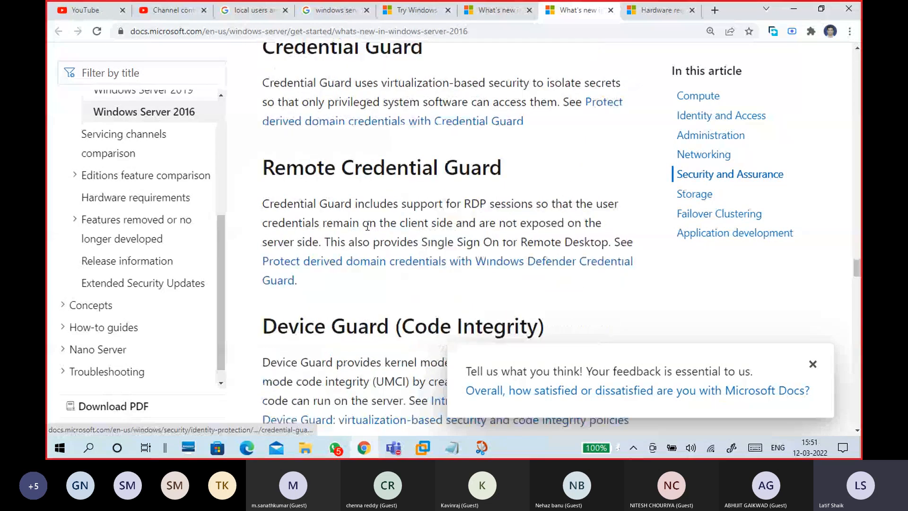
{"action": "scroll", "coordinate": [376, 217], "scroll_direction": "down", "scroll_amount": 5}
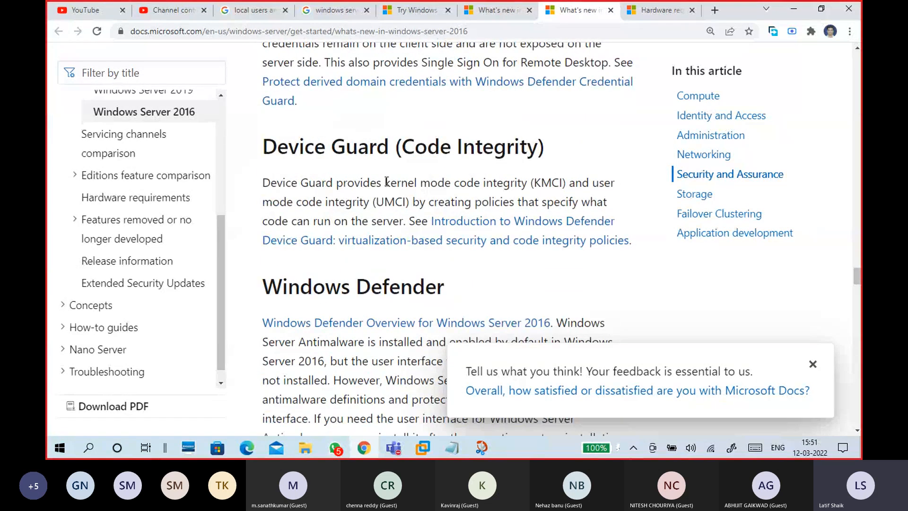
{"action": "scroll", "coordinate": [373, 208], "scroll_direction": "down", "scroll_amount": 5}
{"action": "scroll", "coordinate": [356, 250], "scroll_direction": "down", "scroll_amount": 2}
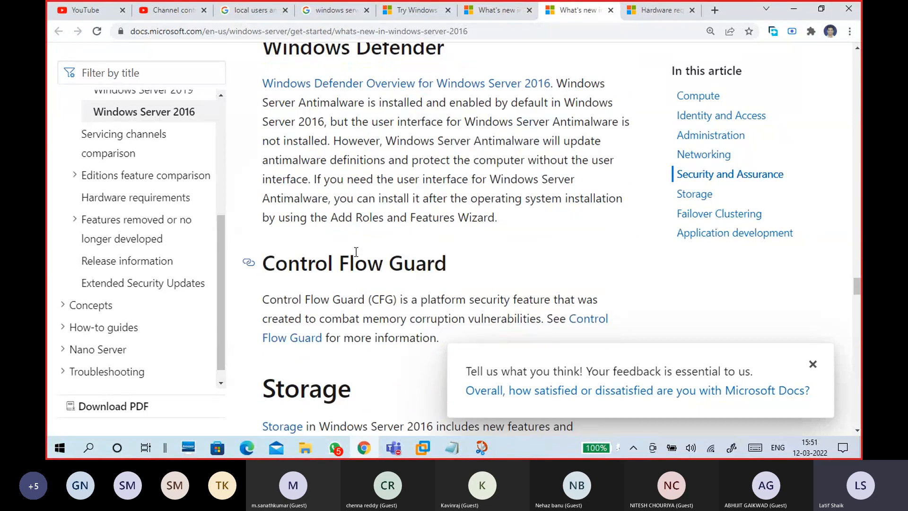
{"action": "scroll", "coordinate": [373, 243], "scroll_direction": "down", "scroll_amount": 3}
{"action": "scroll", "coordinate": [381, 239], "scroll_direction": "down", "scroll_amount": 9}
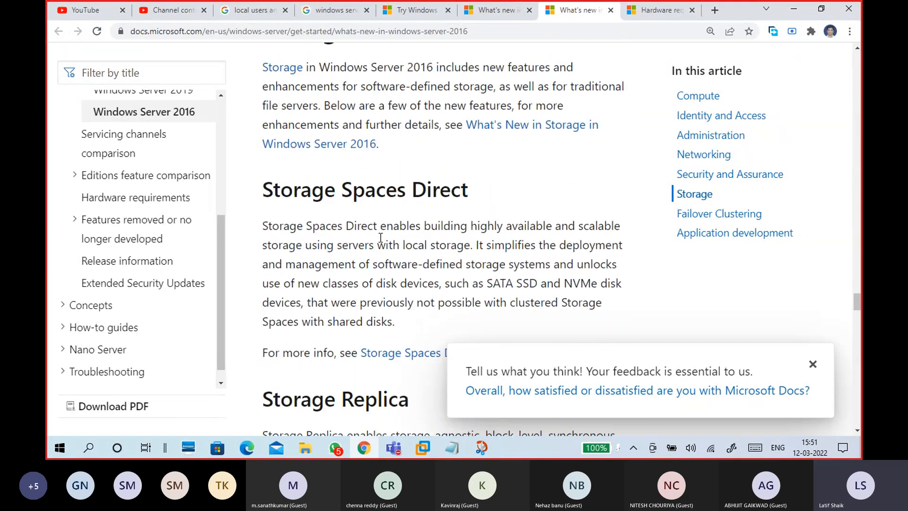
{"action": "scroll", "coordinate": [381, 242], "scroll_direction": "down", "scroll_amount": 7}
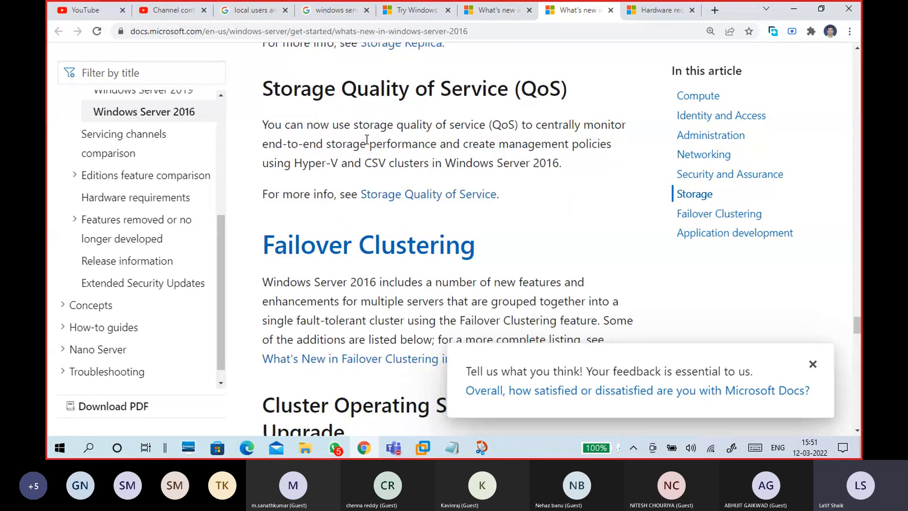
{"action": "scroll", "coordinate": [369, 142], "scroll_direction": "down", "scroll_amount": 3}
{"action": "scroll", "coordinate": [373, 183], "scroll_direction": "down", "scroll_amount": 4}
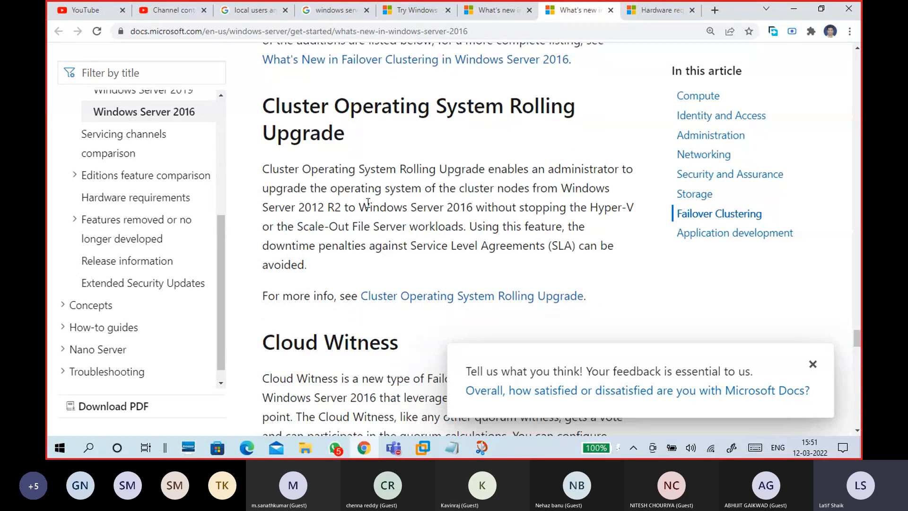
{"action": "scroll", "coordinate": [368, 202], "scroll_direction": "down", "scroll_amount": 6}
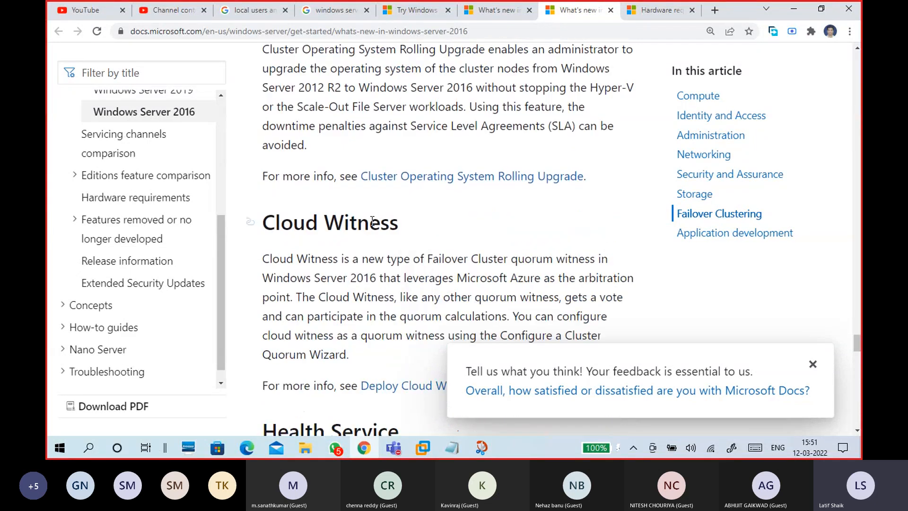
{"action": "scroll", "coordinate": [358, 148], "scroll_direction": "up", "scroll_amount": 1}
{"action": "scroll", "coordinate": [357, 193], "scroll_direction": "down", "scroll_amount": 7}
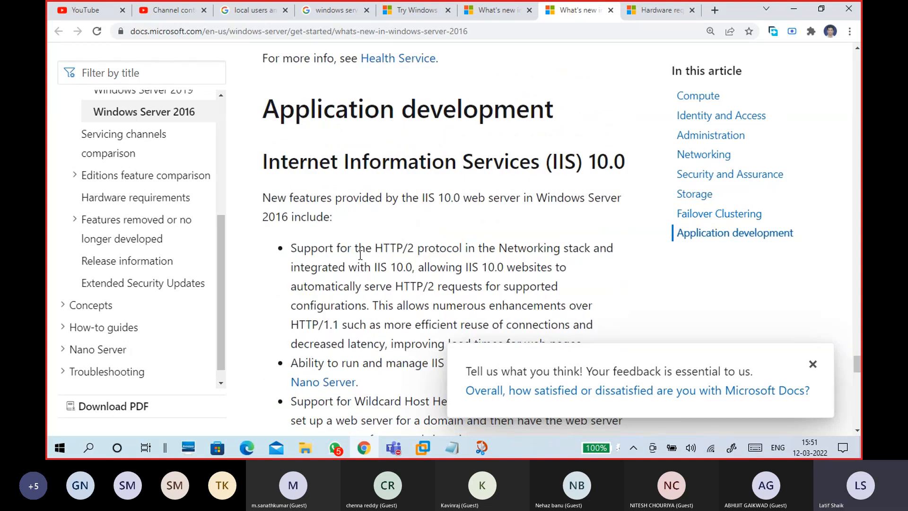
{"action": "scroll", "coordinate": [360, 255], "scroll_direction": "down", "scroll_amount": 5}
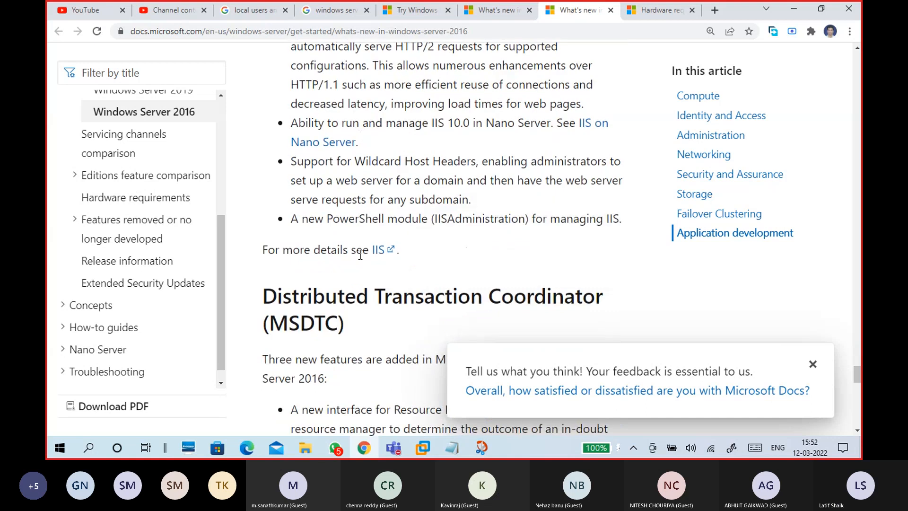
{"action": "scroll", "coordinate": [359, 255], "scroll_direction": "down", "scroll_amount": 3}
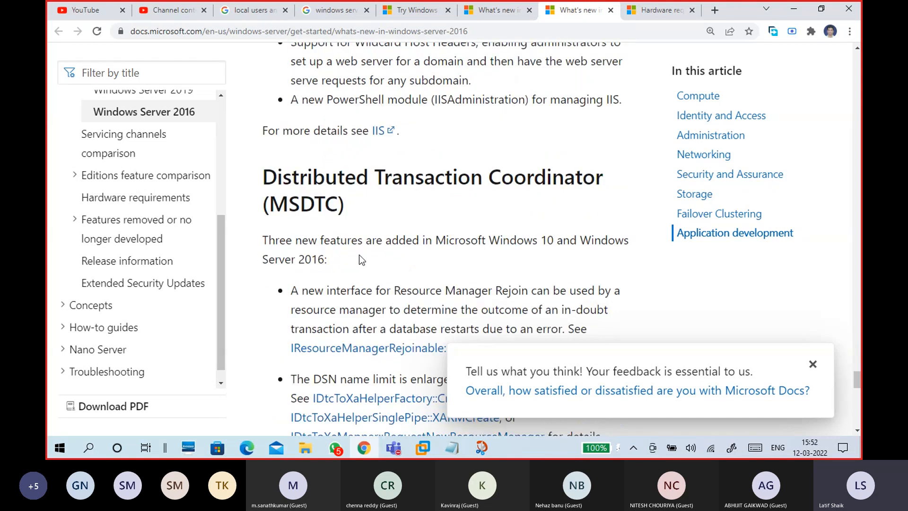
{"action": "scroll", "coordinate": [360, 255], "scroll_direction": "down", "scroll_amount": 9}
{"action": "scroll", "coordinate": [359, 255], "scroll_direction": "up", "scroll_amount": 8}
{"action": "scroll", "coordinate": [360, 258], "scroll_direction": "up", "scroll_amount": 20}
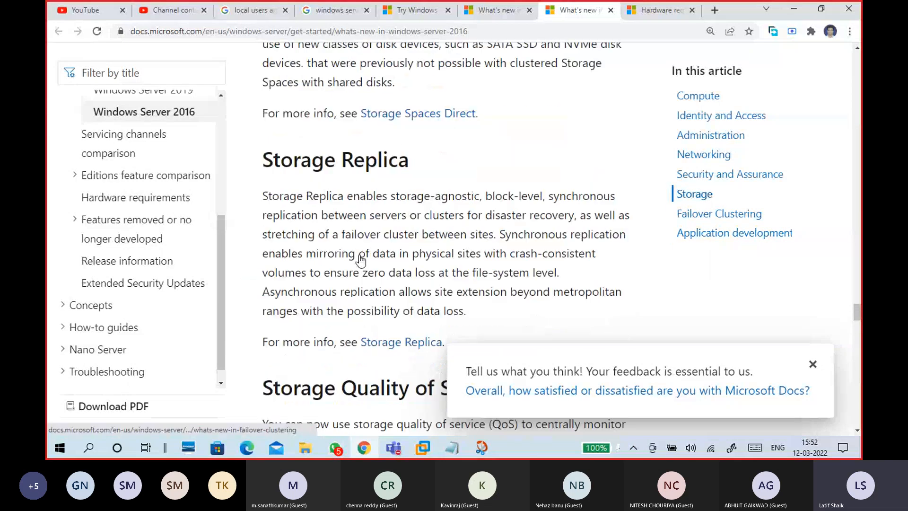
{"action": "scroll", "coordinate": [359, 255], "scroll_direction": "up", "scroll_amount": 1}
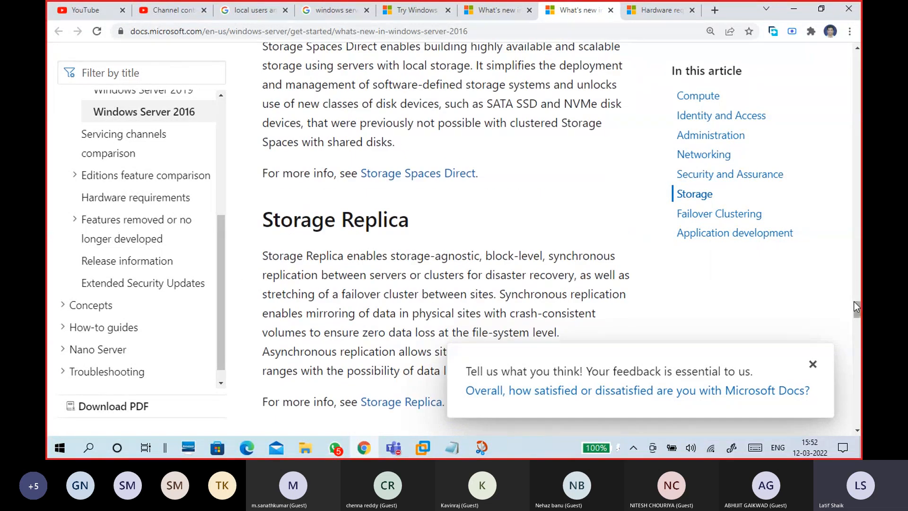
{"action": "left_click_drag", "start_coordinate": [856, 306], "coordinate": [860, 61]}
{"action": "scroll", "coordinate": [453, 184], "scroll_direction": "up", "scroll_amount": 1}
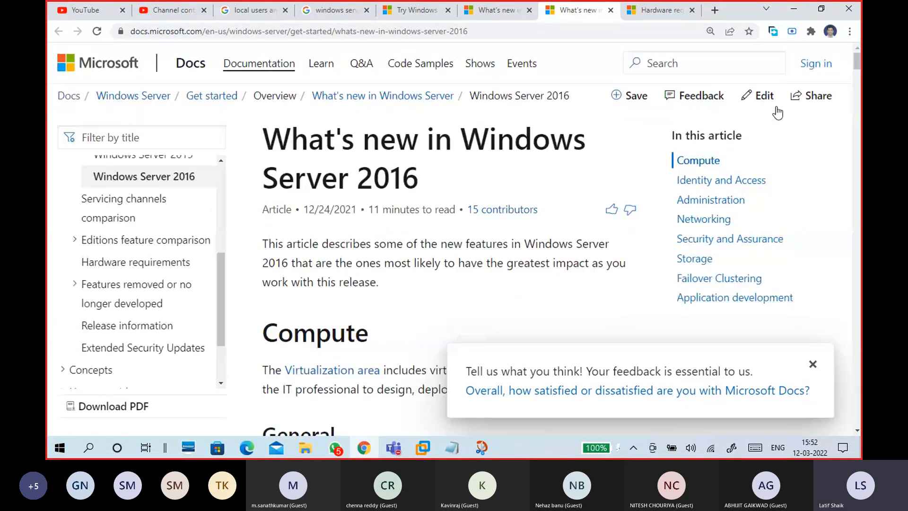
- Paste the Windows Server 2019 page address into the 12-03 windows notes, with its page name as a label above
{"action": "left_click", "coordinate": [488, 13]}
{"action": "left_click", "coordinate": [482, 32]}
{"action": "key", "text": "ctrl+c"}
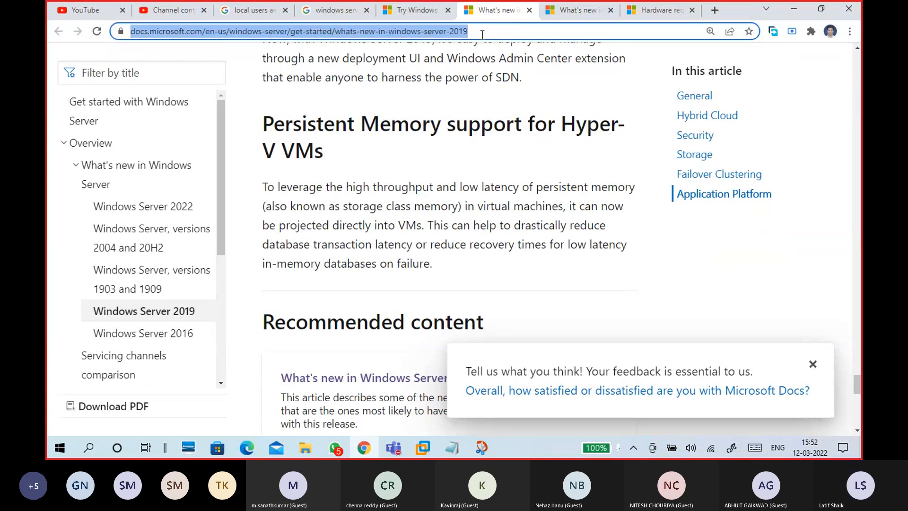
{"action": "mouse_move", "coordinate": [452, 445]}
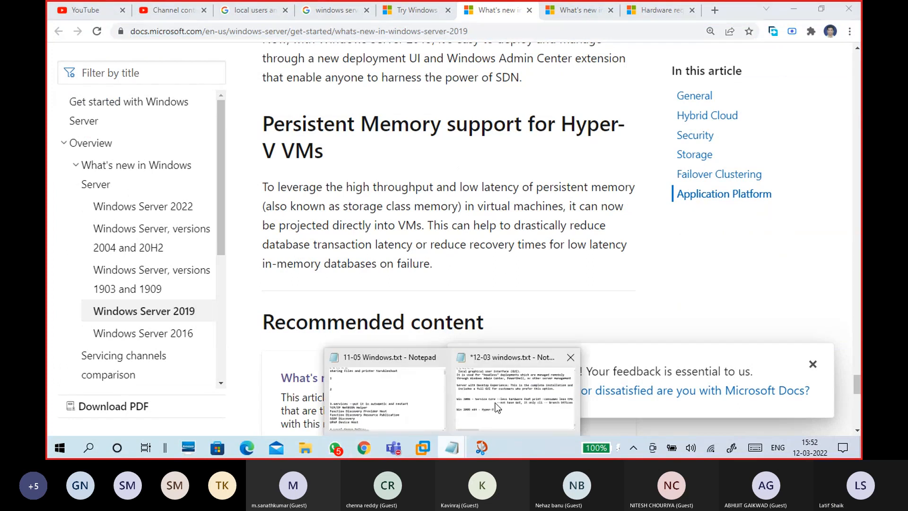
{"action": "left_click", "coordinate": [496, 402]}
{"action": "scroll", "coordinate": [375, 307], "scroll_direction": "up", "scroll_amount": 1}
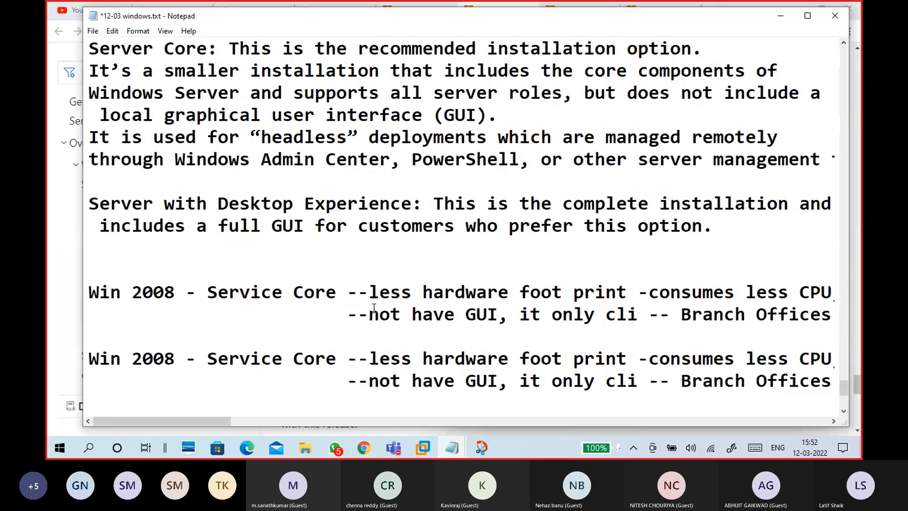
{"action": "scroll", "coordinate": [241, 170], "scroll_direction": "down", "scroll_amount": 4}
{"action": "key", "text": "ctrl+v"}
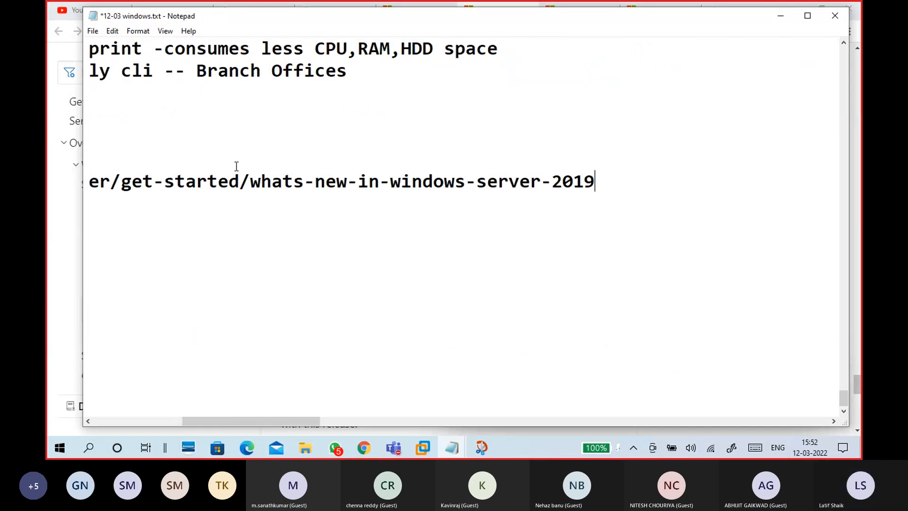
{"action": "left_click_drag", "start_coordinate": [250, 181], "coordinate": [803, 182]}
{"action": "key", "text": "ctrl+c"}
{"action": "left_click", "coordinate": [273, 158]}
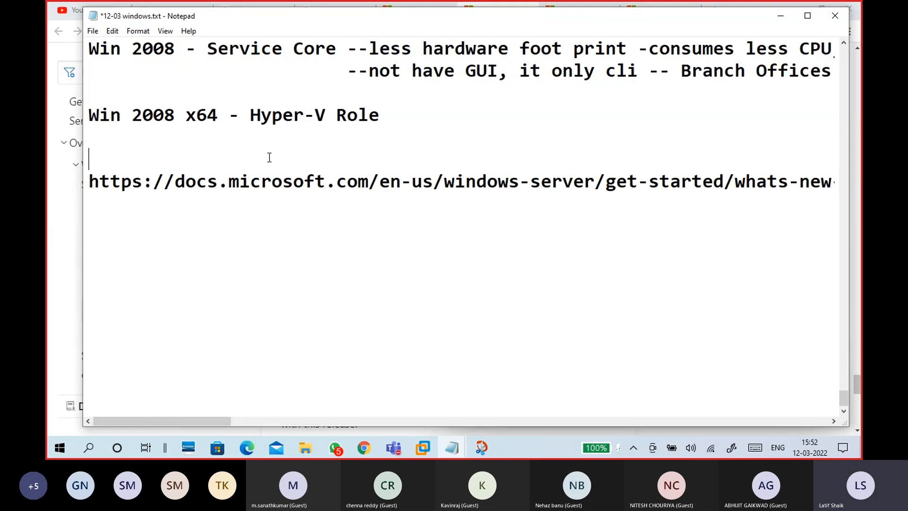
{"action": "key", "text": "ctrl+v"}
{"action": "left_click", "coordinate": [246, 213]}
{"action": "left_click", "coordinate": [199, 222]}
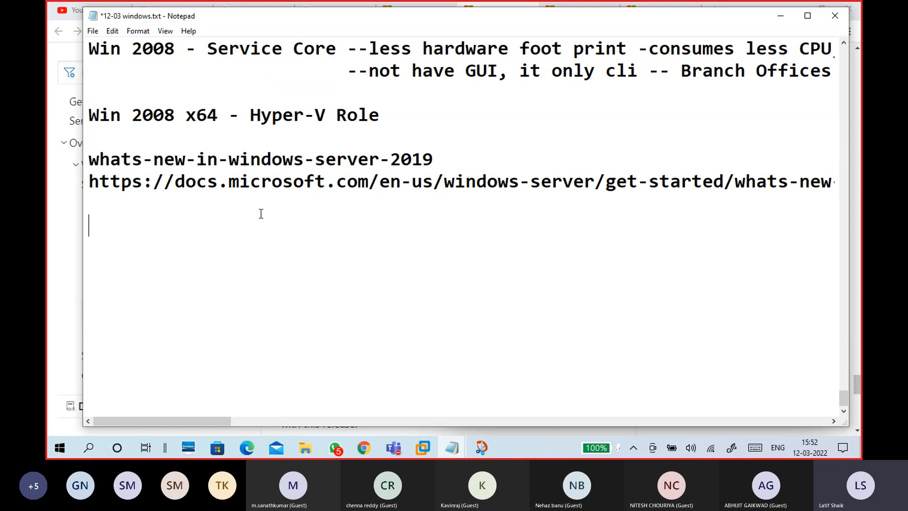
- Add the Windows Server 2016 page address under its page-name label, separated by a blank line
{"action": "left_click", "coordinate": [782, 19]}
{"action": "left_click", "coordinate": [570, 11]}
{"action": "left_click", "coordinate": [485, 32]}
{"action": "key", "text": "ctrl+c"}
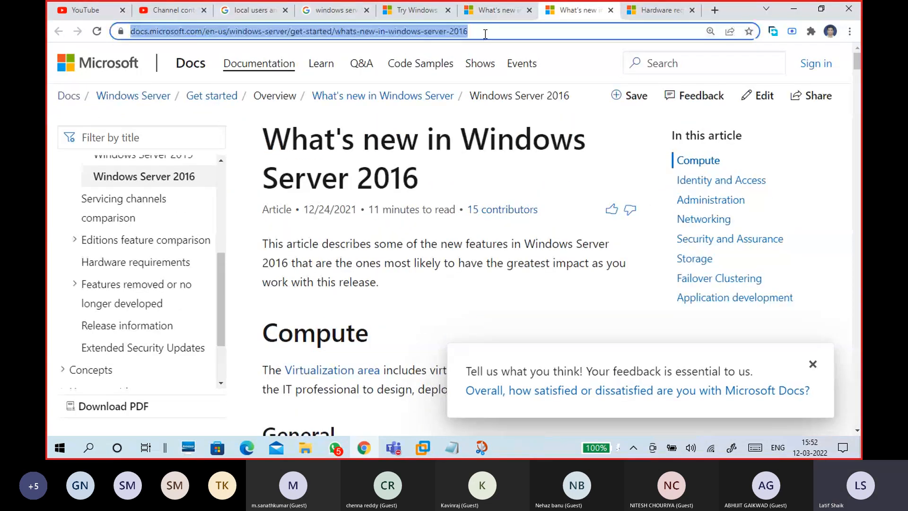
{"action": "left_click", "coordinate": [793, 17]}
{"action": "left_click", "coordinate": [451, 448]}
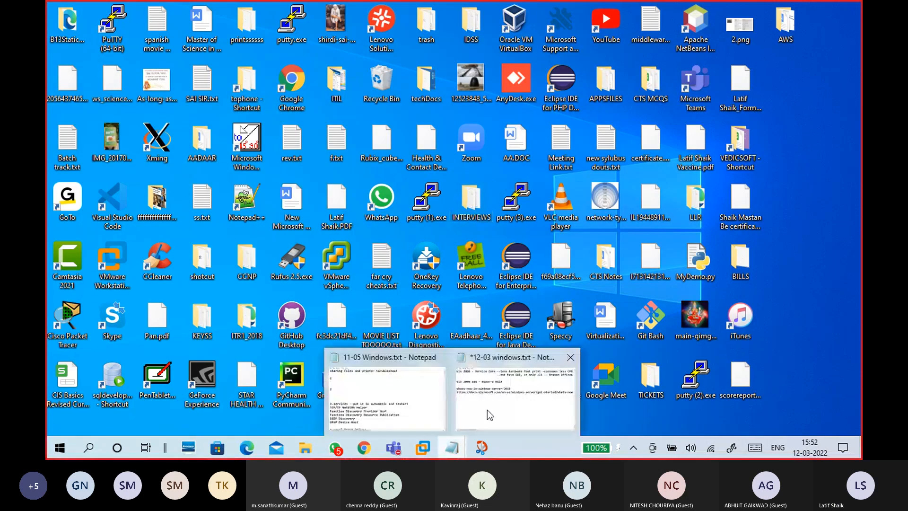
{"action": "left_click", "coordinate": [511, 385]}
{"action": "key", "text": "ctrl+v"}
{"action": "left_click_drag", "start_coordinate": [614, 220], "coordinate": [253, 232]}
{"action": "key", "text": "ctrl+c"}
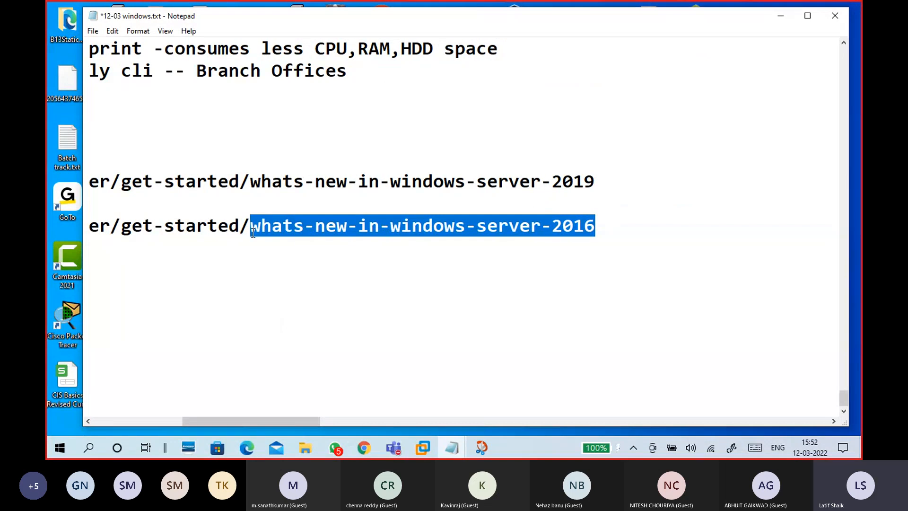
{"action": "left_click", "coordinate": [200, 205]}
{"action": "key", "text": "ctrl+v"}
{"action": "left_click", "coordinate": [92, 203]}
{"action": "key", "text": "Return"}
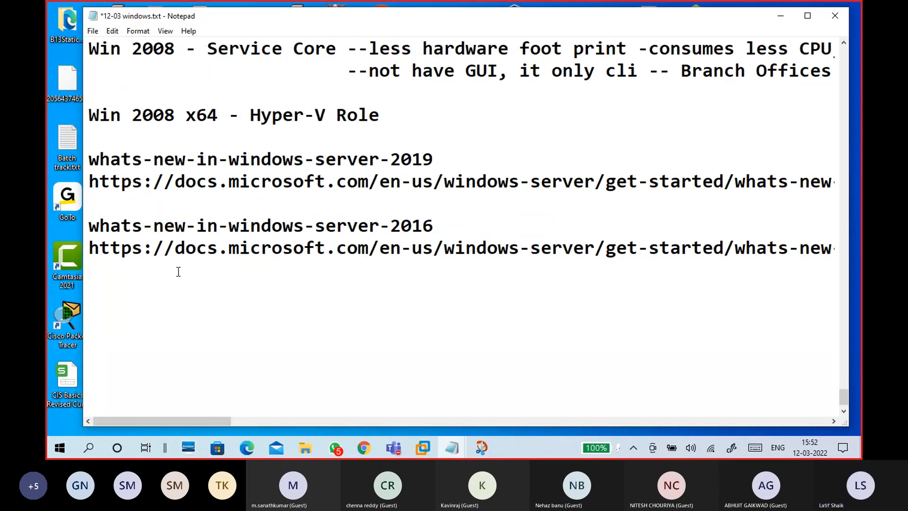
{"action": "left_click", "coordinate": [776, 21]}
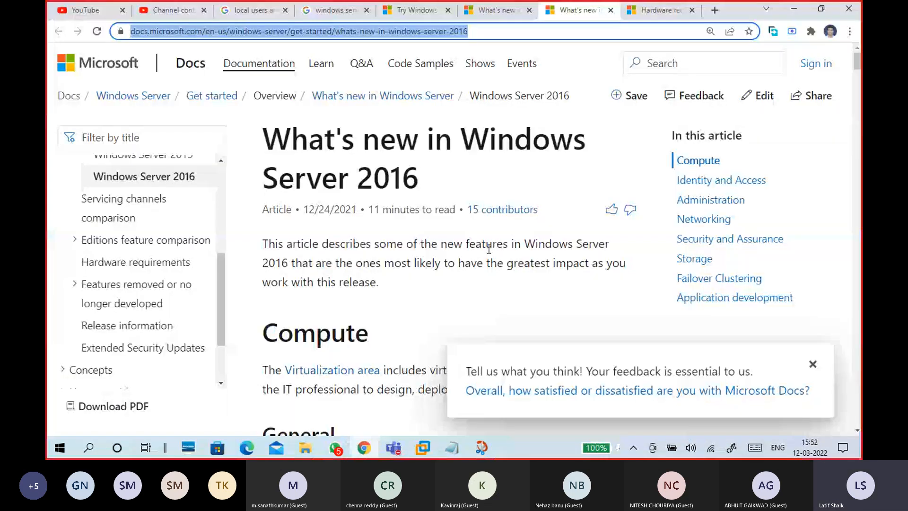
{"action": "left_click", "coordinate": [464, 167]}
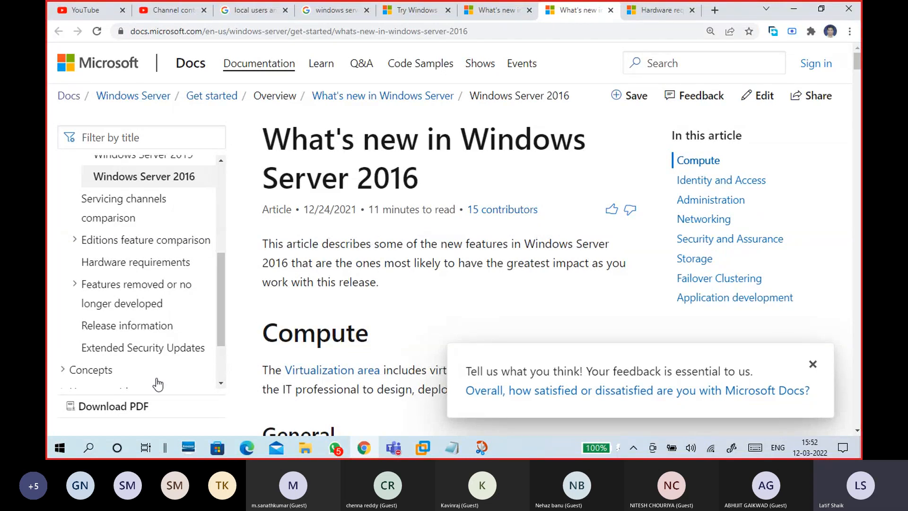
{"action": "scroll", "coordinate": [210, 350], "scroll_direction": "down", "scroll_amount": 3}
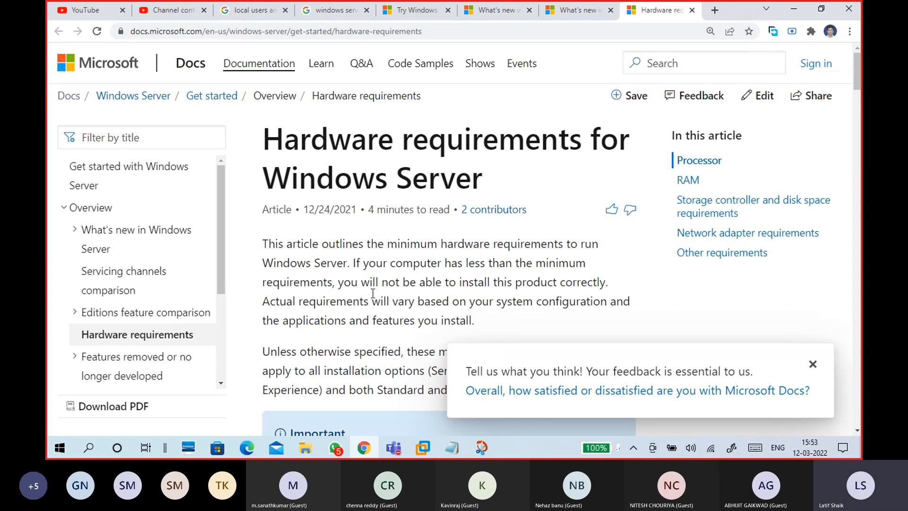
{"action": "scroll", "coordinate": [373, 293], "scroll_direction": "down", "scroll_amount": 10}
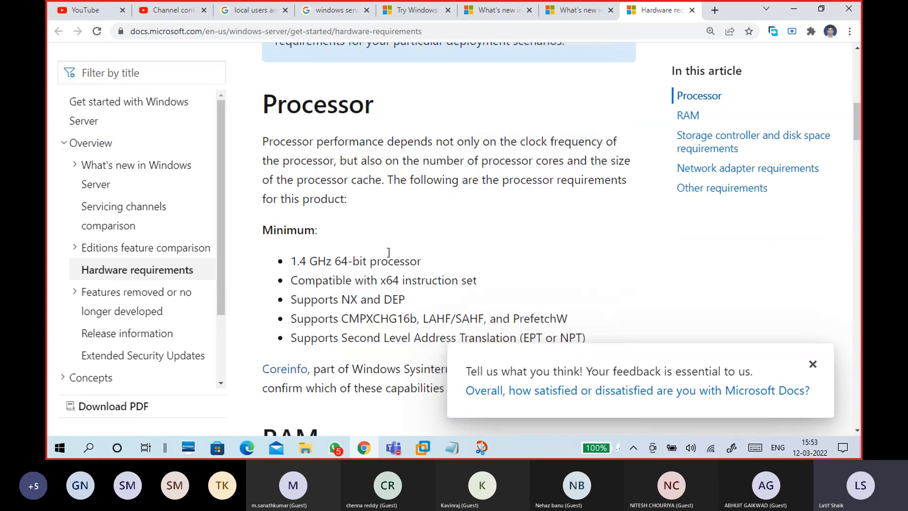
{"action": "scroll", "coordinate": [388, 252], "scroll_direction": "down", "scroll_amount": 1}
{"action": "scroll", "coordinate": [383, 213], "scroll_direction": "up", "scroll_amount": 1}
{"action": "left_click_drag", "start_coordinate": [290, 261], "coordinate": [422, 265]}
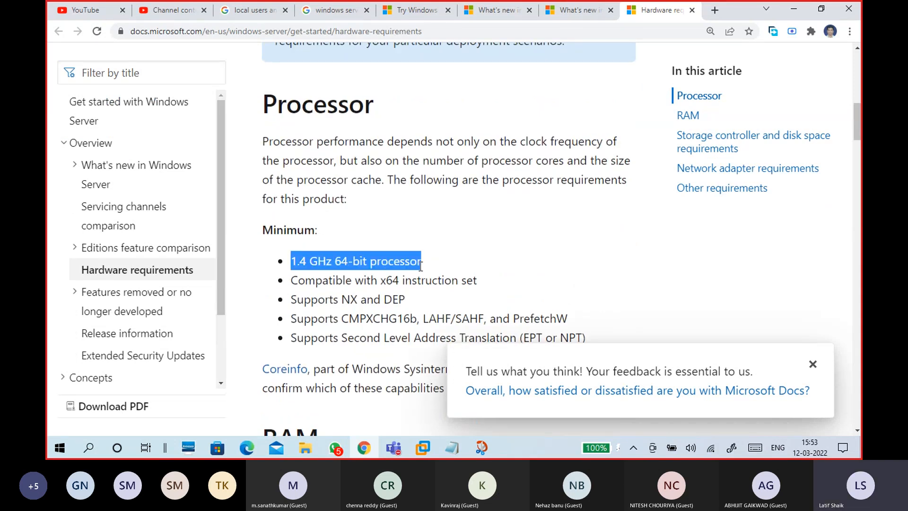
{"action": "scroll", "coordinate": [436, 268], "scroll_direction": "down", "scroll_amount": 2}
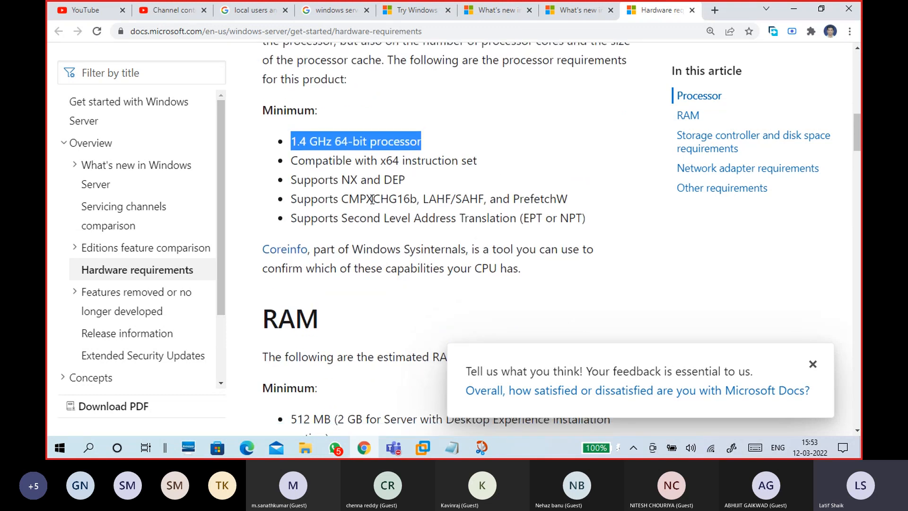
{"action": "scroll", "coordinate": [465, 204], "scroll_direction": "down", "scroll_amount": 2}
{"action": "scroll", "coordinate": [465, 205], "scroll_direction": "down", "scroll_amount": 1}
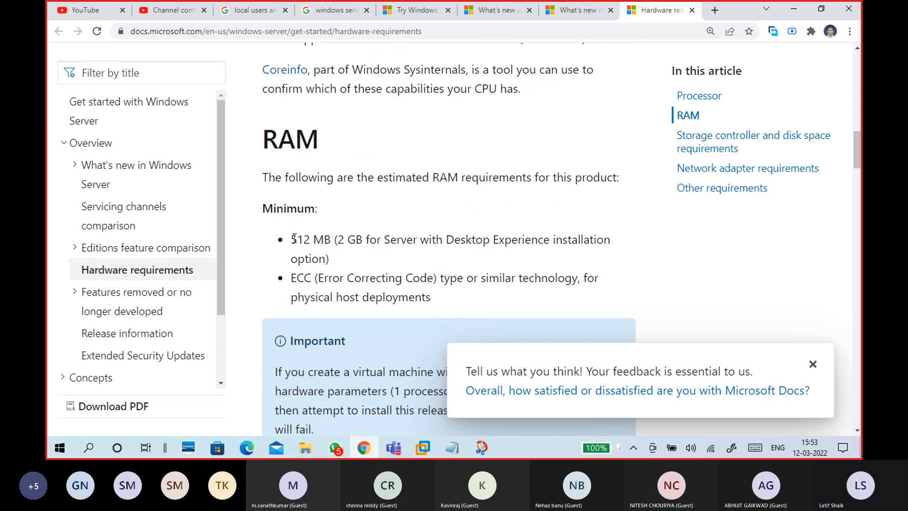
{"action": "left_click_drag", "start_coordinate": [292, 239], "coordinate": [334, 239]}
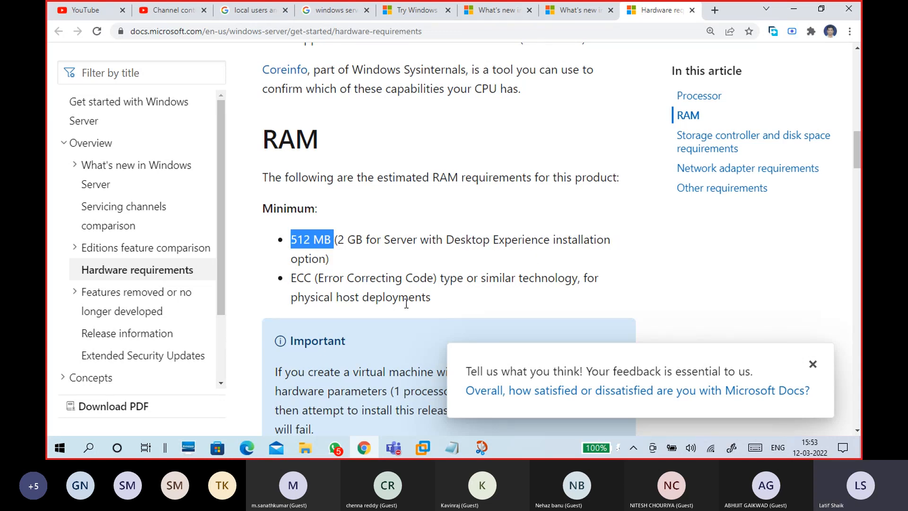
{"action": "scroll", "coordinate": [405, 304], "scroll_direction": "down", "scroll_amount": 4}
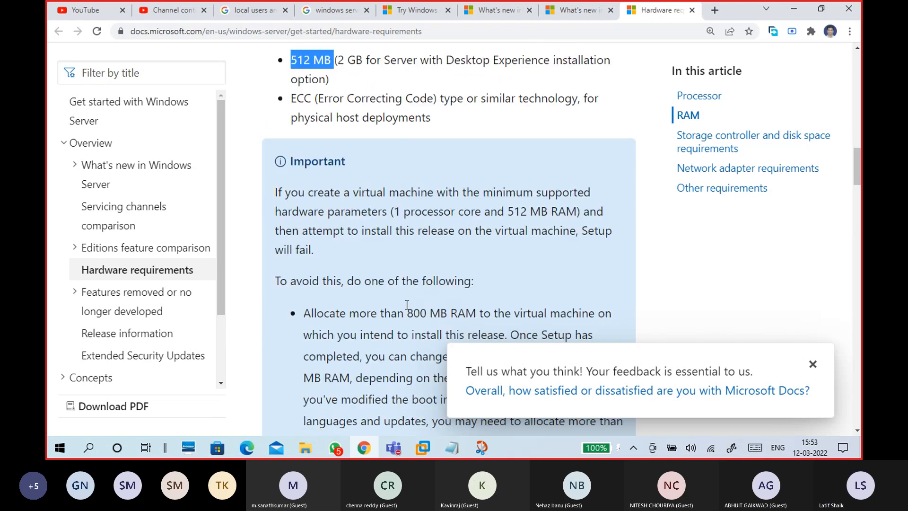
{"action": "scroll", "coordinate": [407, 304], "scroll_direction": "down", "scroll_amount": 3}
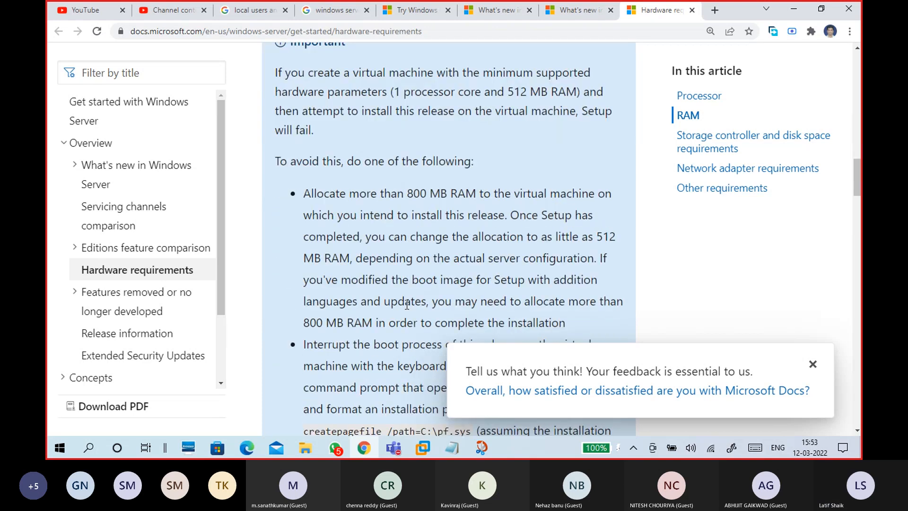
{"action": "scroll", "coordinate": [405, 304], "scroll_direction": "up", "scroll_amount": 1}
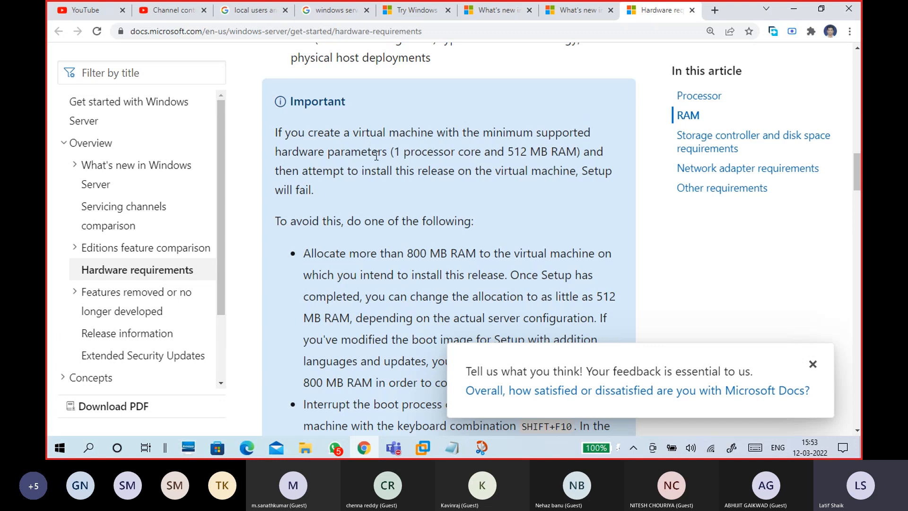
{"action": "left_click_drag", "start_coordinate": [400, 154], "coordinate": [580, 154]}
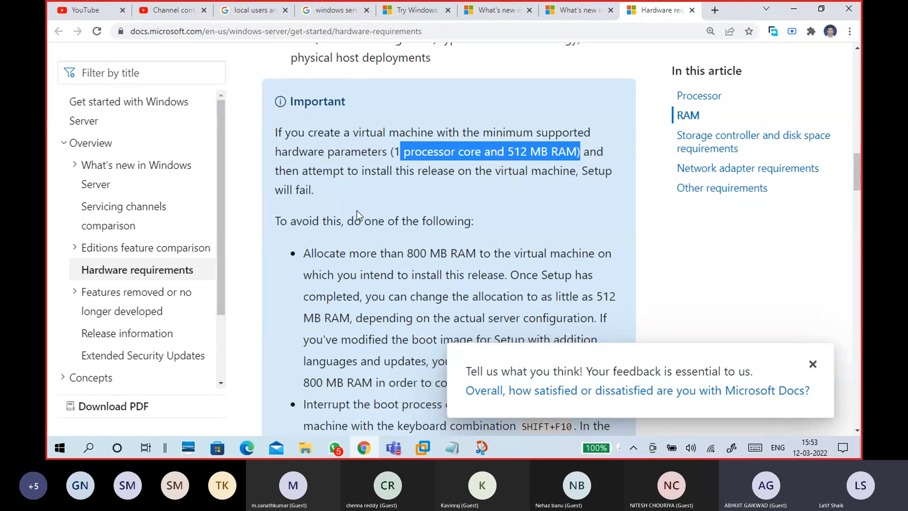
{"action": "scroll", "coordinate": [357, 211], "scroll_direction": "down", "scroll_amount": 2}
{"action": "left_click_drag", "start_coordinate": [303, 134], "coordinate": [482, 135]}
{"action": "scroll", "coordinate": [375, 270], "scroll_direction": "down", "scroll_amount": 2}
{"action": "scroll", "coordinate": [376, 270], "scroll_direction": "down", "scroll_amount": 3}
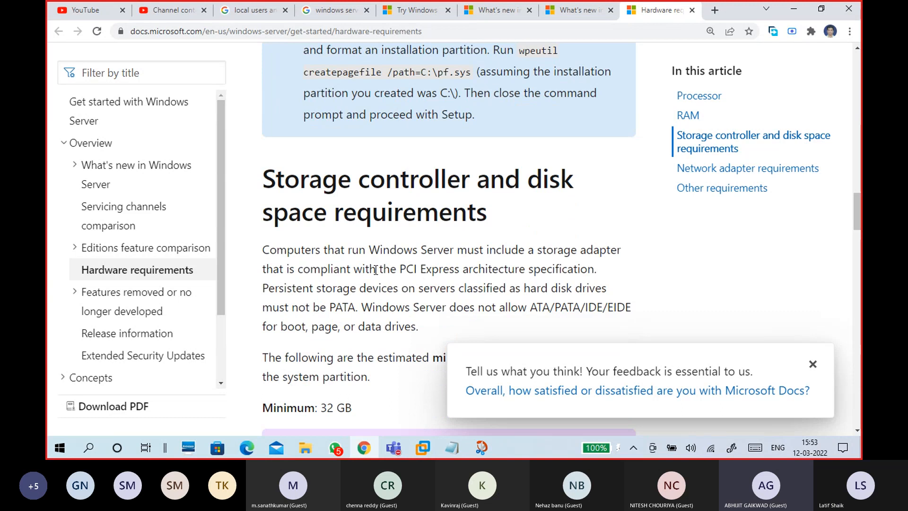
{"action": "scroll", "coordinate": [376, 269], "scroll_direction": "down", "scroll_amount": 4}
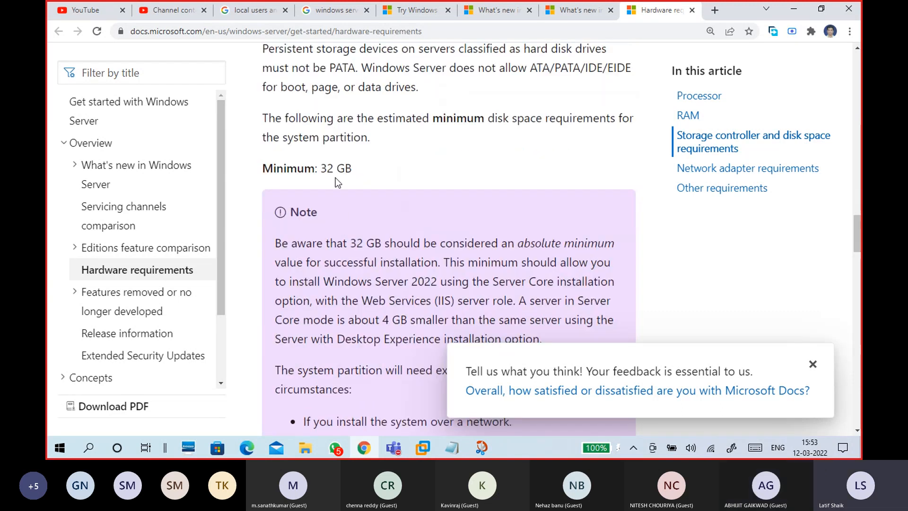
{"action": "left_click_drag", "start_coordinate": [321, 168], "coordinate": [361, 169]}
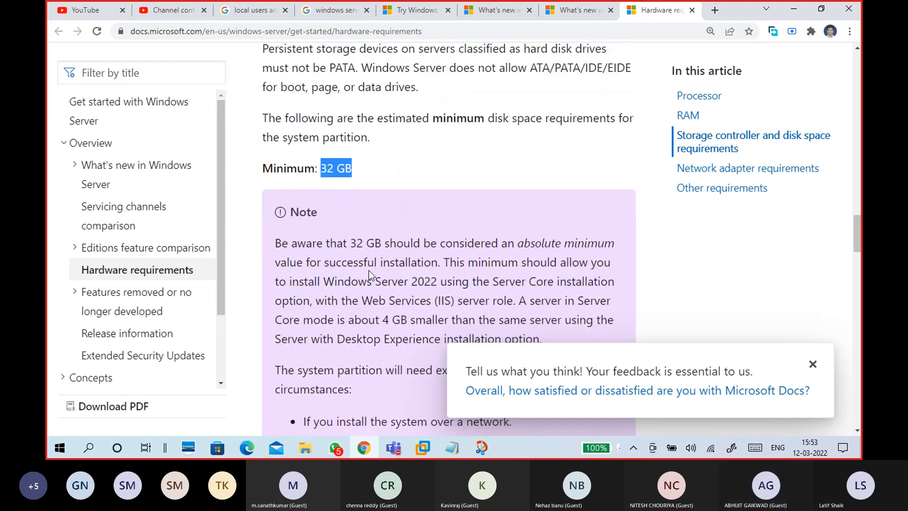
{"action": "scroll", "coordinate": [367, 292], "scroll_direction": "down", "scroll_amount": 2}
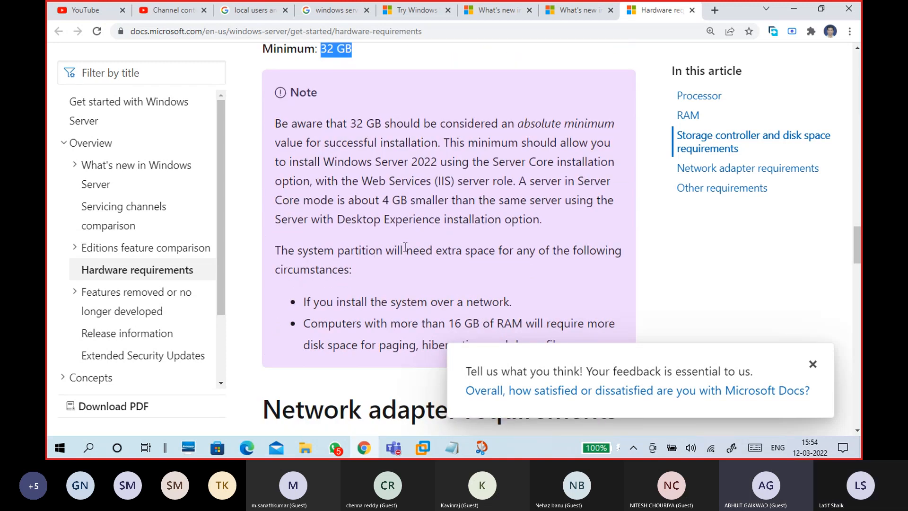
{"action": "scroll", "coordinate": [405, 247], "scroll_direction": "down", "scroll_amount": 3}
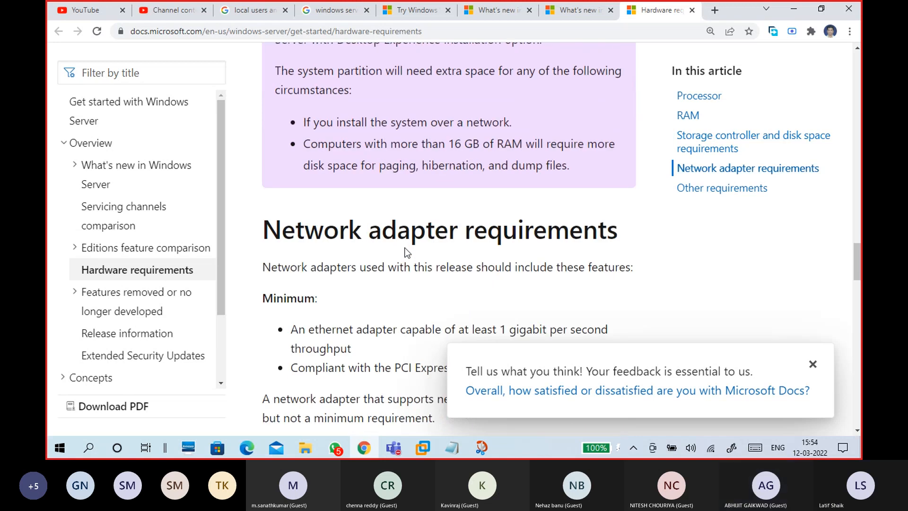
{"action": "scroll", "coordinate": [405, 252], "scroll_direction": "down", "scroll_amount": 10}
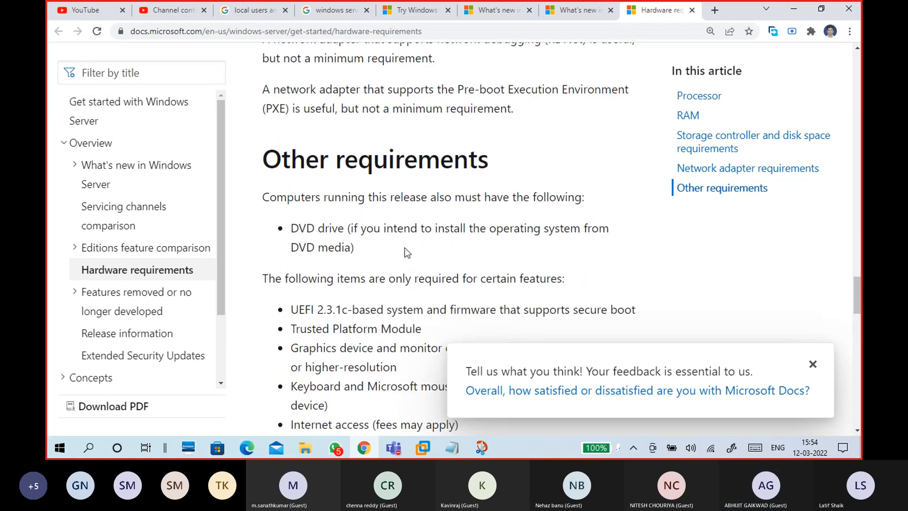
{"action": "scroll", "coordinate": [405, 252], "scroll_direction": "down", "scroll_amount": 15}
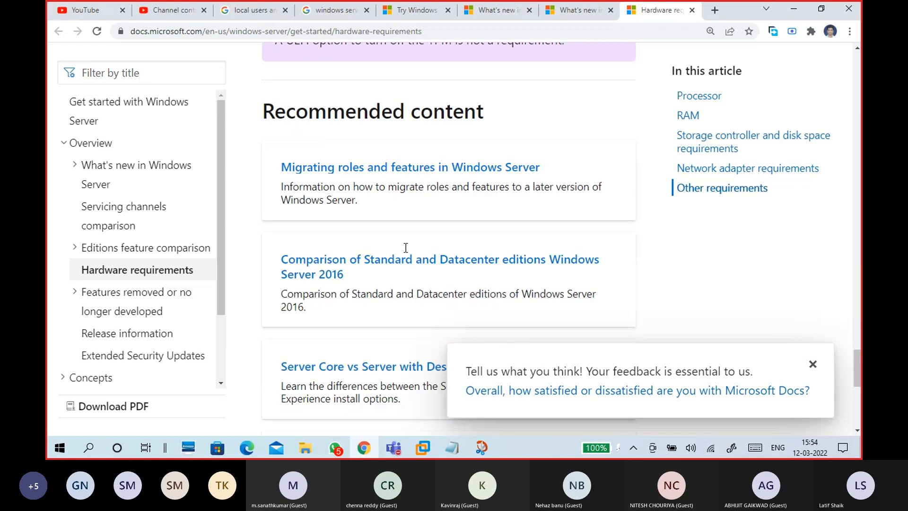
{"action": "scroll", "coordinate": [406, 252], "scroll_direction": "up", "scroll_amount": 10}
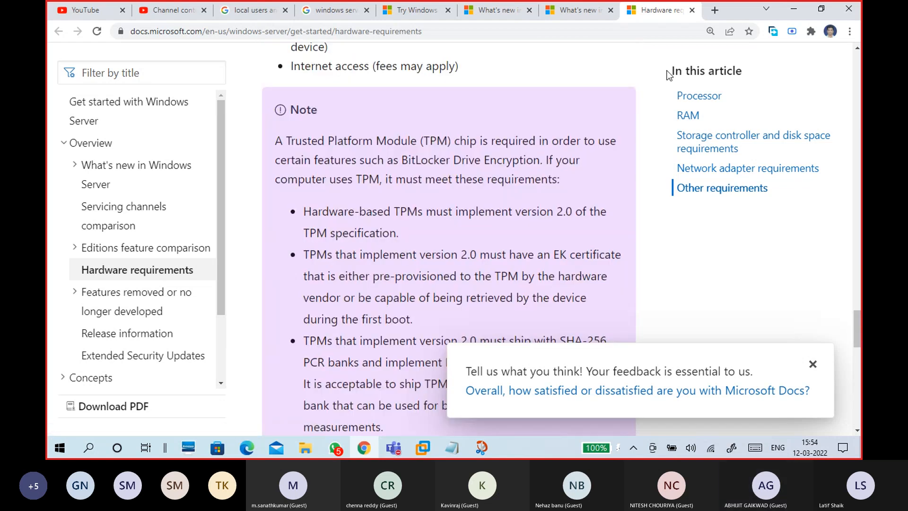
{"action": "mouse_move", "coordinate": [452, 447]}
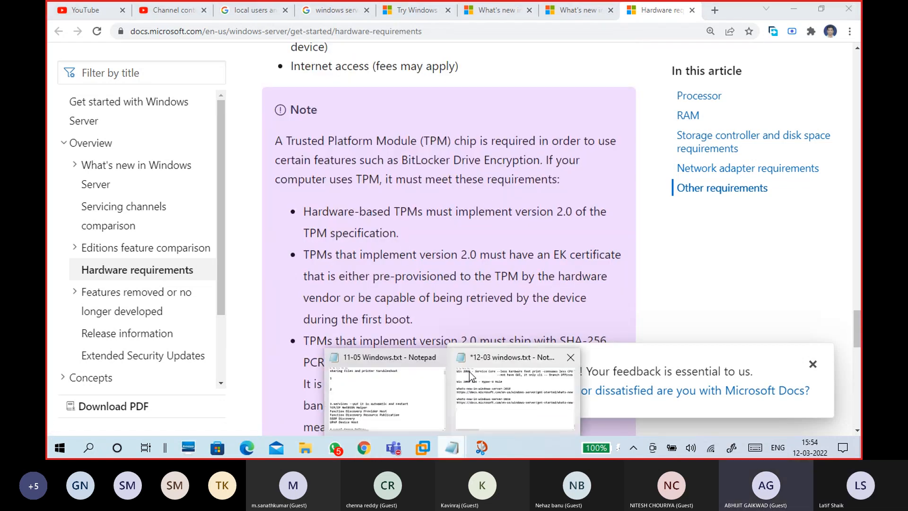
- Type the heading 'Minimum Requirements to install Win Server 2016/2019' into the 12-03 windows notes
{"action": "left_click", "coordinate": [486, 361]}
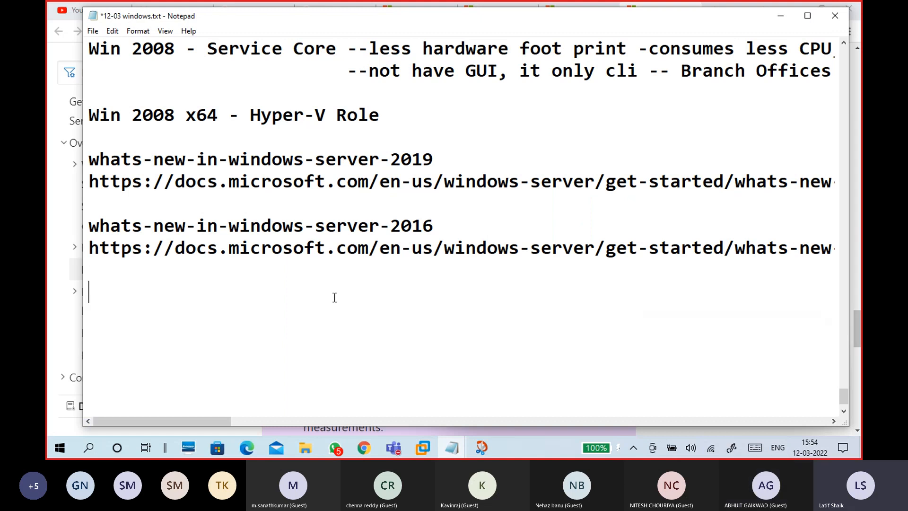
{"action": "type", "text": "Minimum Re"}
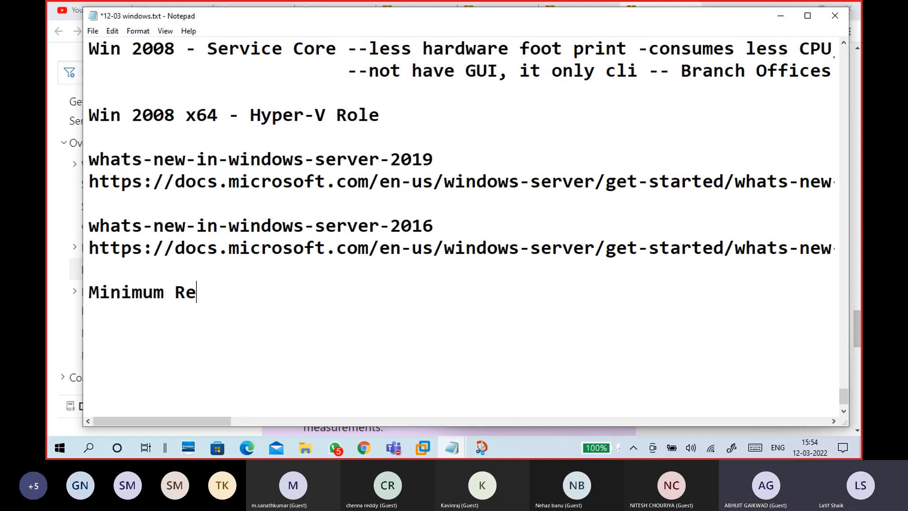
{"action": "type", "text": "quirement"}
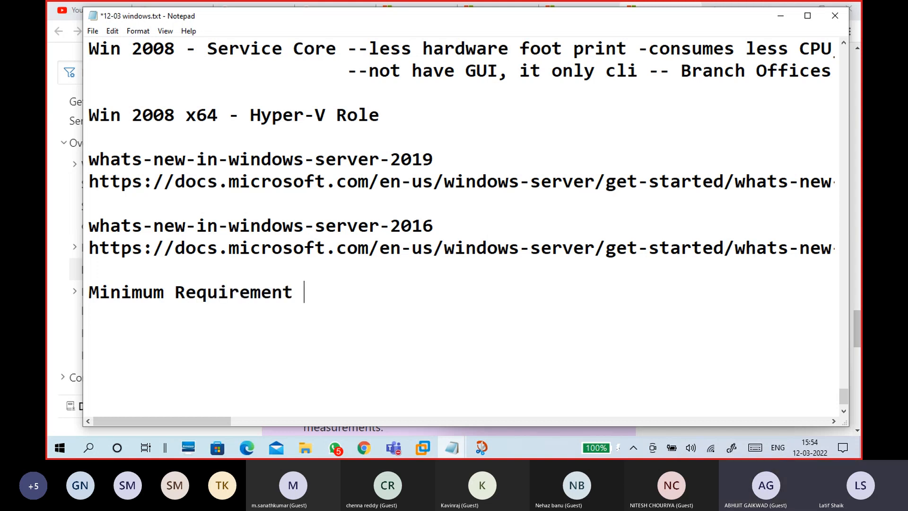
{"action": "key", "text": "BackSpace"}
{"action": "type", "text": "s to install "}
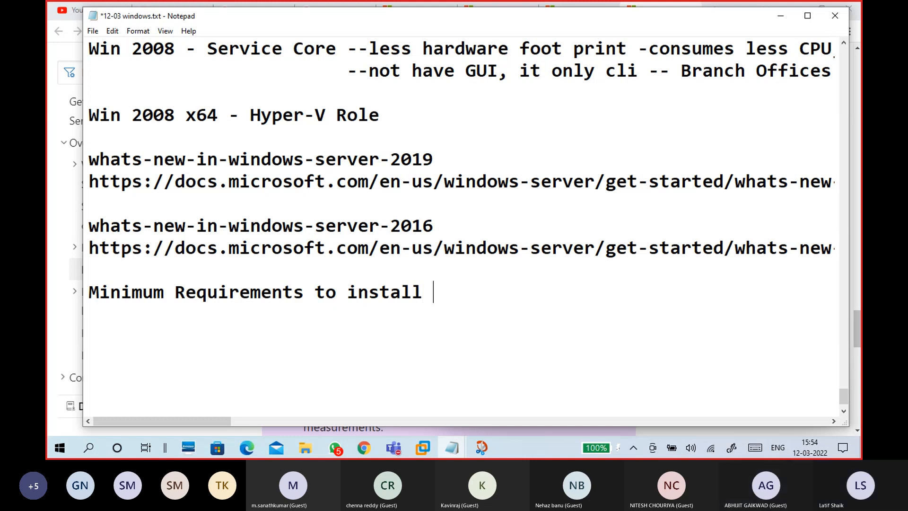
{"action": "type", "text": "Win Ser"}
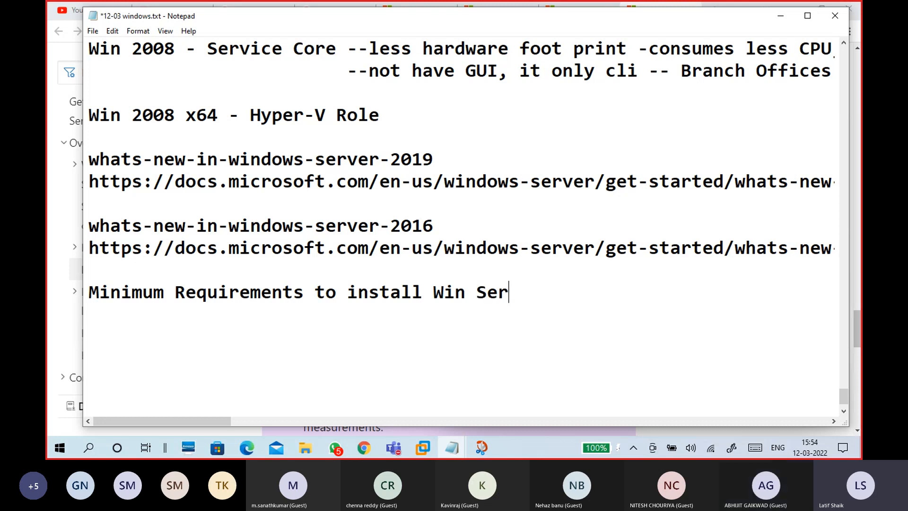
{"action": "type", "text": "ver 201"}
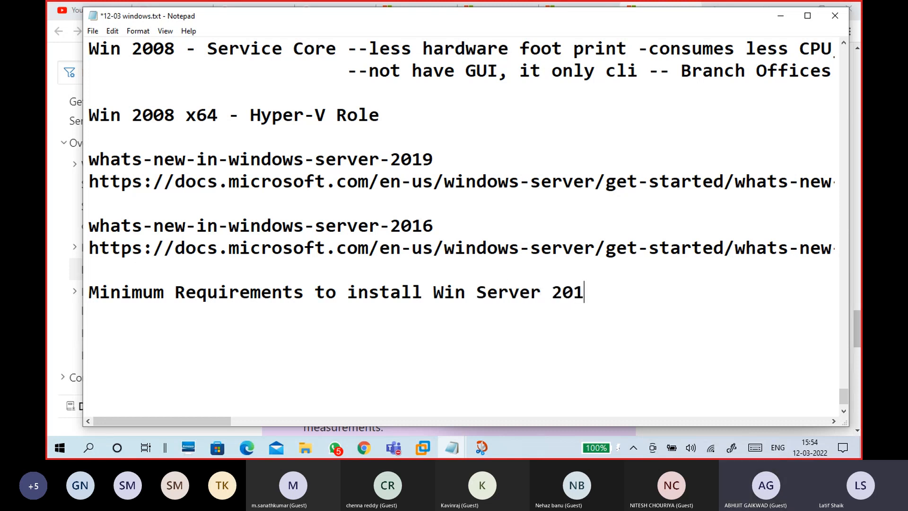
{"action": "type", "text": "6/2019"}
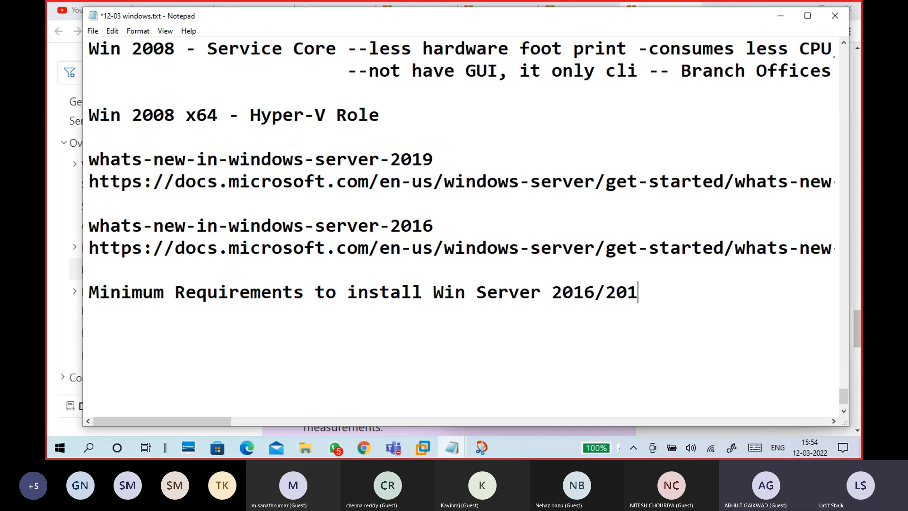
{"action": "key", "text": "Return"}
{"action": "key", "text": "Return"}
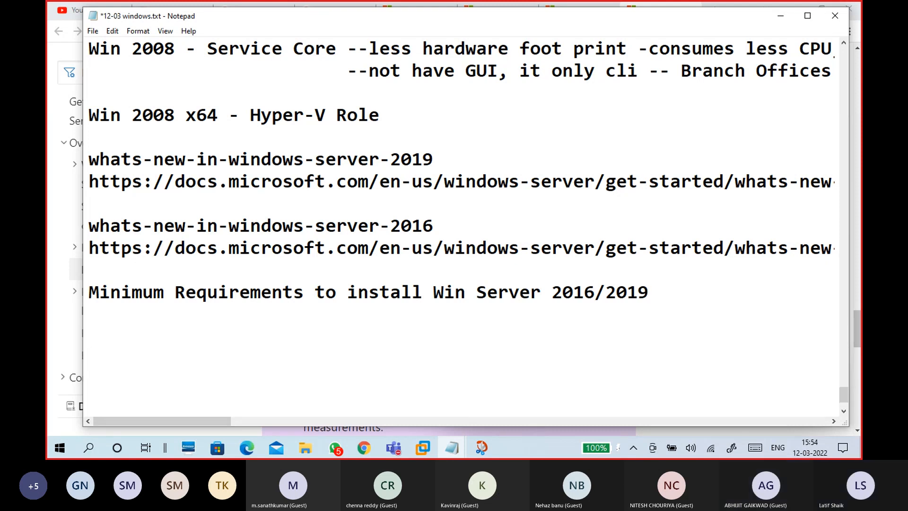
- Enter 'CPU:1.4GHz or faster' and begin the next line with 'RAM:2GB for'
{"action": "type", "text": "CPu"}
{"action": "key", "text": "BackSpace"}
{"action": "type", "text": "U:1.4GHz "}
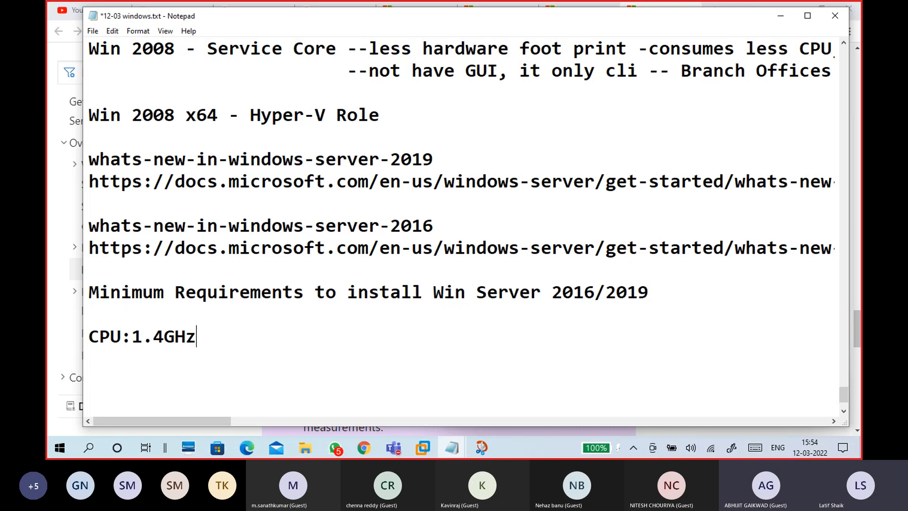
{"action": "type", "text": "or faster"}
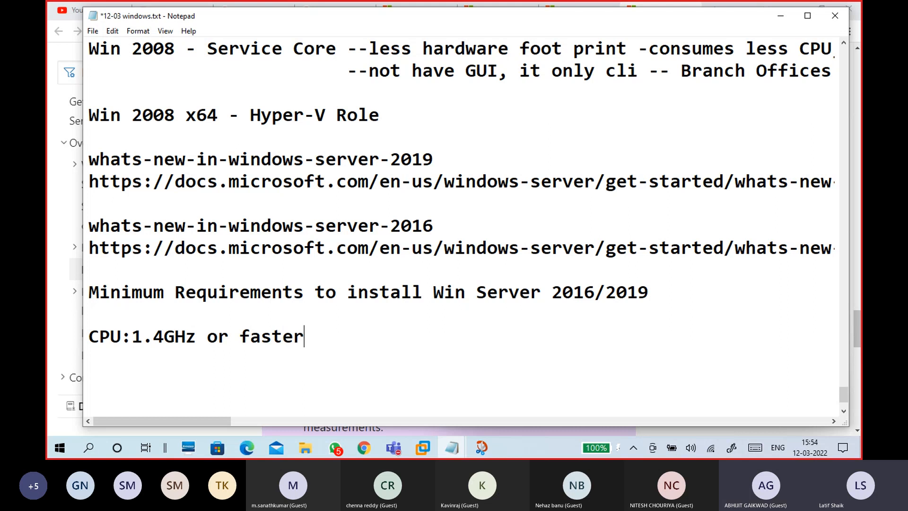
{"action": "scroll", "coordinate": [329, 309], "scroll_direction": "down", "scroll_amount": 1}
{"action": "key", "text": "Return"}
{"action": "type", "text": "RAM"}
{"action": "key", "text": "BackSpace"}
{"action": "type", "text": ":"}
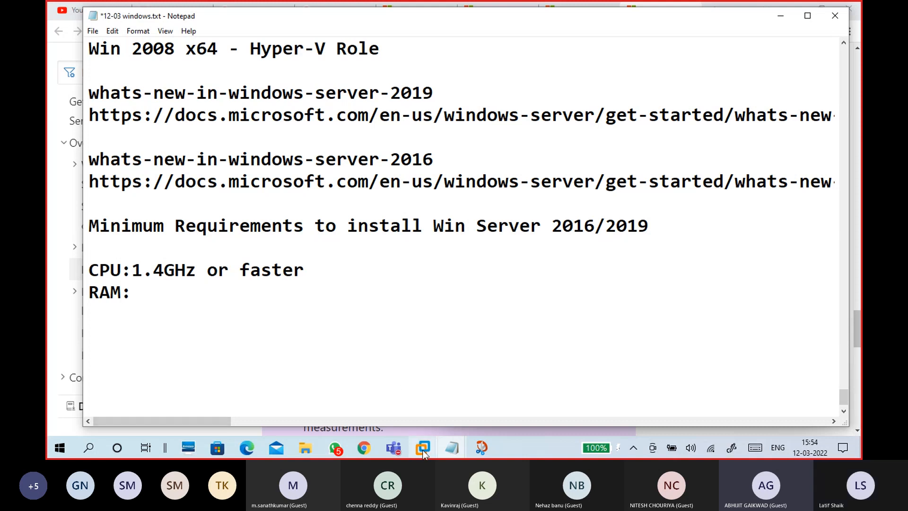
{"action": "type", "text": "2"}
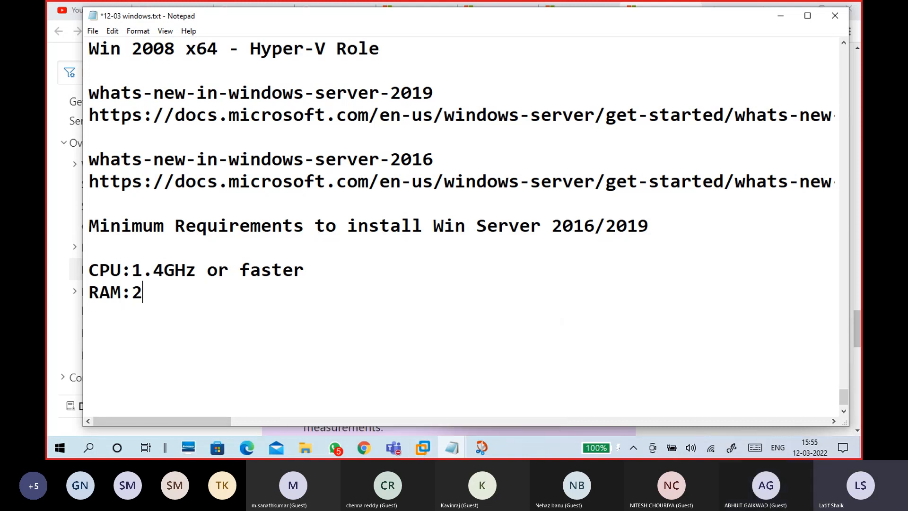
{"action": "type", "text": "GB "}
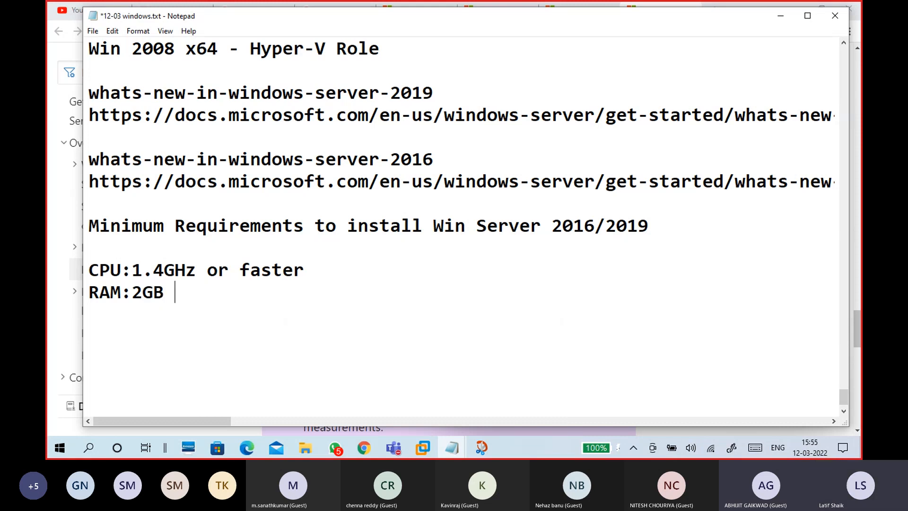
{"action": "type", "text": "for"}
- Append '-x64' to the end of the CPU line
{"action": "left_click", "coordinate": [323, 269]}
{"action": "type", "text": "x64"}
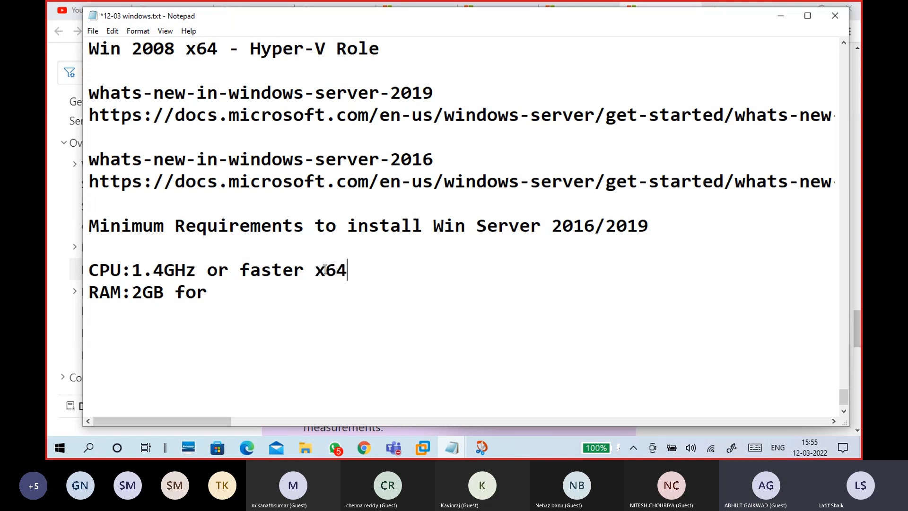
{"action": "left_click", "coordinate": [315, 269]}
{"action": "key", "text": "BackSpace"}
{"action": "type", "text": "-"}
- Complete the RAM line as '2GB for GUI, 512MB for Server Core' and type 'HDD Space: 32GB' below
{"action": "left_click", "coordinate": [309, 297]}
{"action": "left_click", "coordinate": [309, 268]}
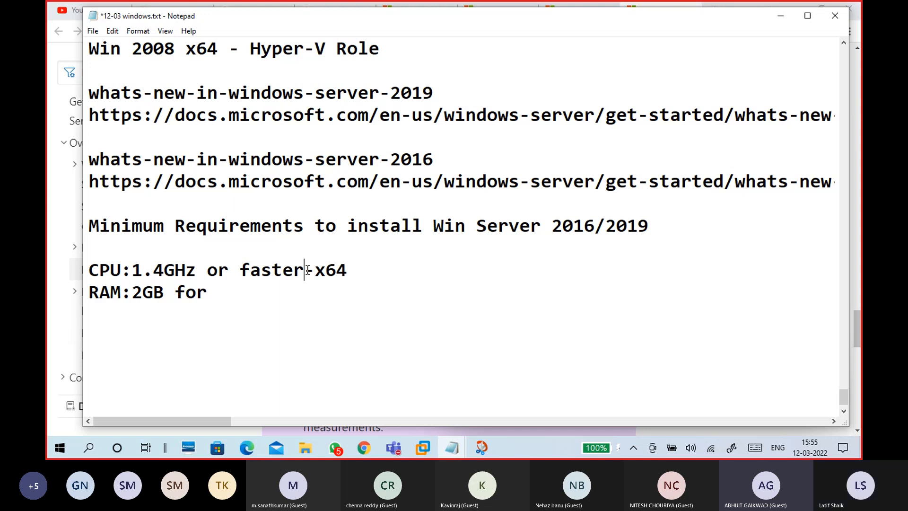
{"action": "left_click", "coordinate": [315, 289]}
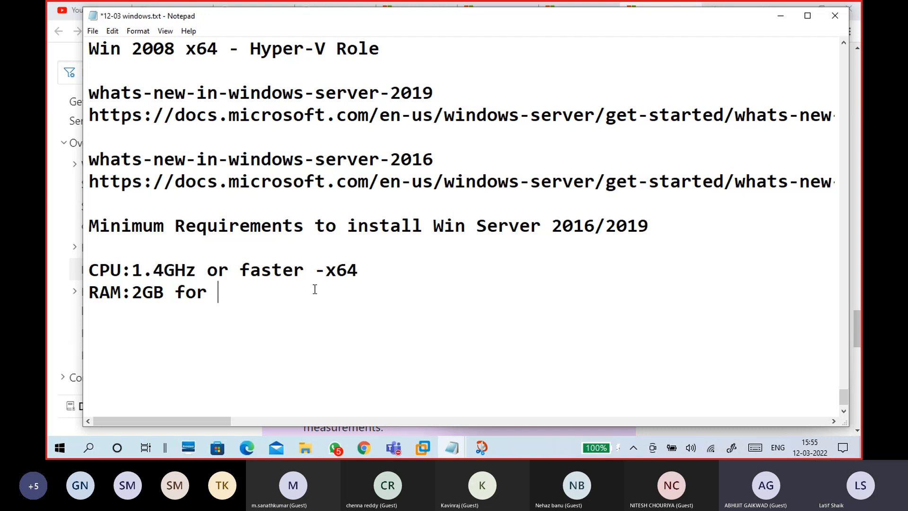
{"action": "type", "text": "Desktop"}
{"action": "key", "text": "BackSpace"}
{"action": "key", "text": "BackSpace"}
{"action": "key", "text": "BackSpace"}
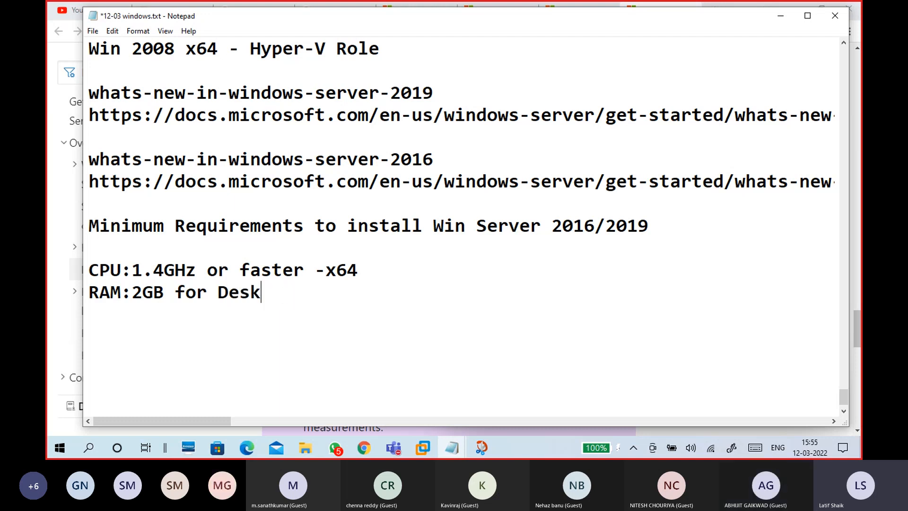
{"action": "key", "text": "BackSpace"}
{"action": "key", "text": "BackSpace"}
{"action": "key", "text": "BackSpace"}
{"action": "key", "text": "BackSpace"}
{"action": "type", "text": "GUI"}
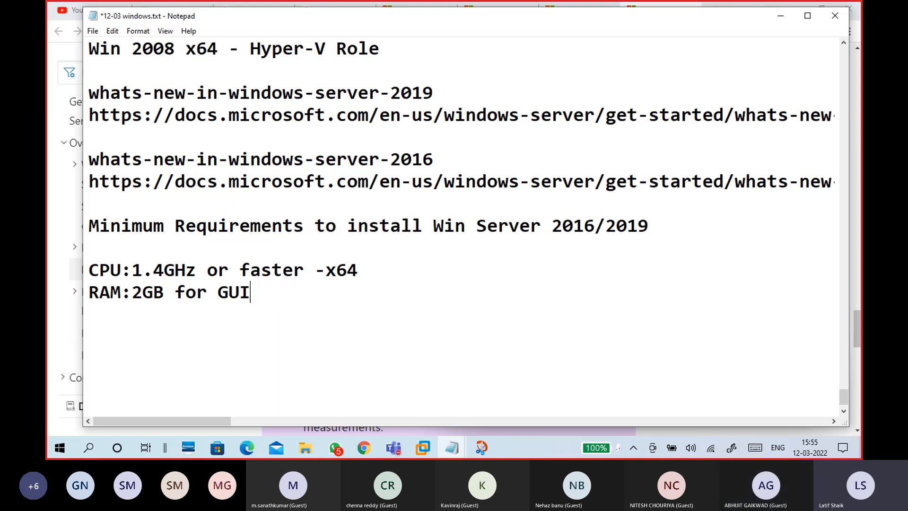
{"action": "type", "text": ", "}
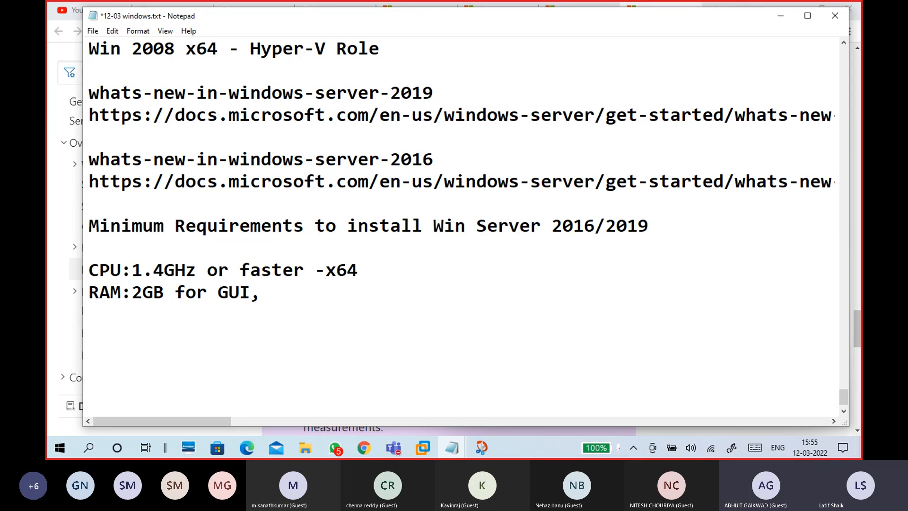
{"action": "type", "text": "512MB fo"}
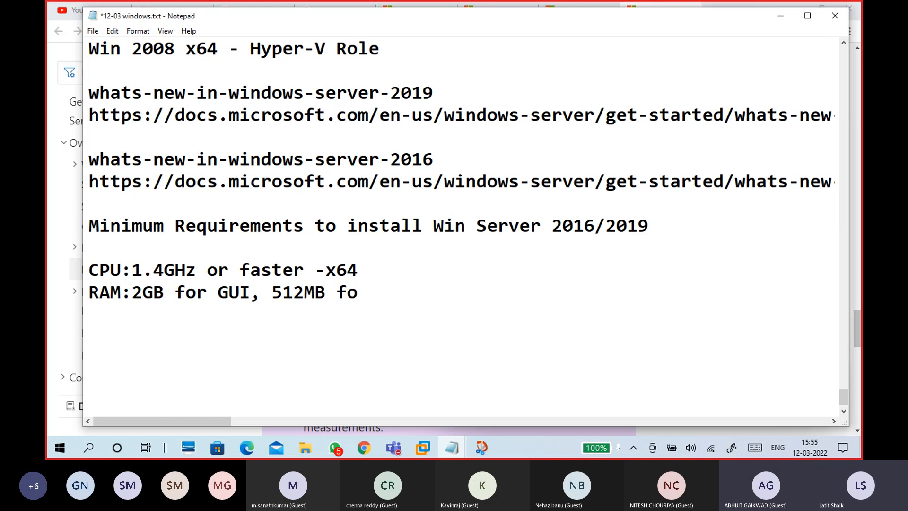
{"action": "type", "text": "r Server COre"}
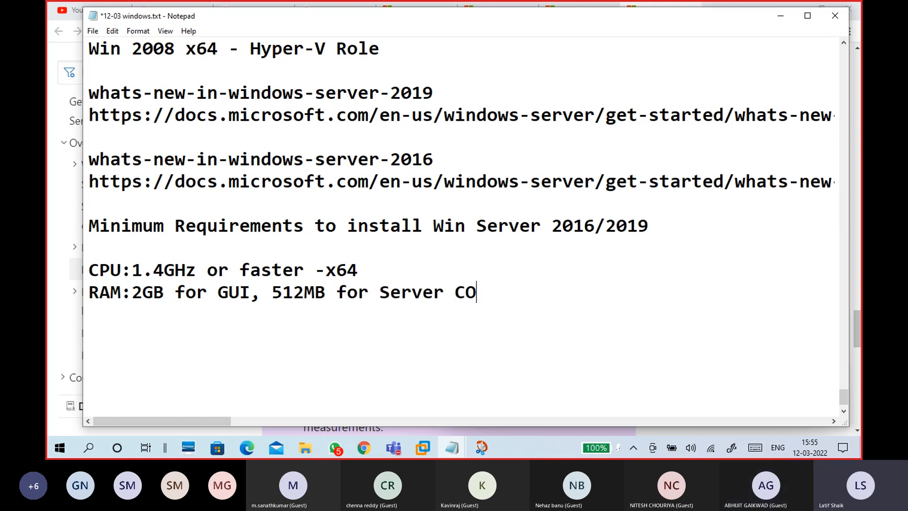
{"action": "key", "text": "BackSpace"}
{"action": "key", "text": "BackSpace"}
{"action": "key", "text": "BackSpace"}
{"action": "type", "text": "ore"}
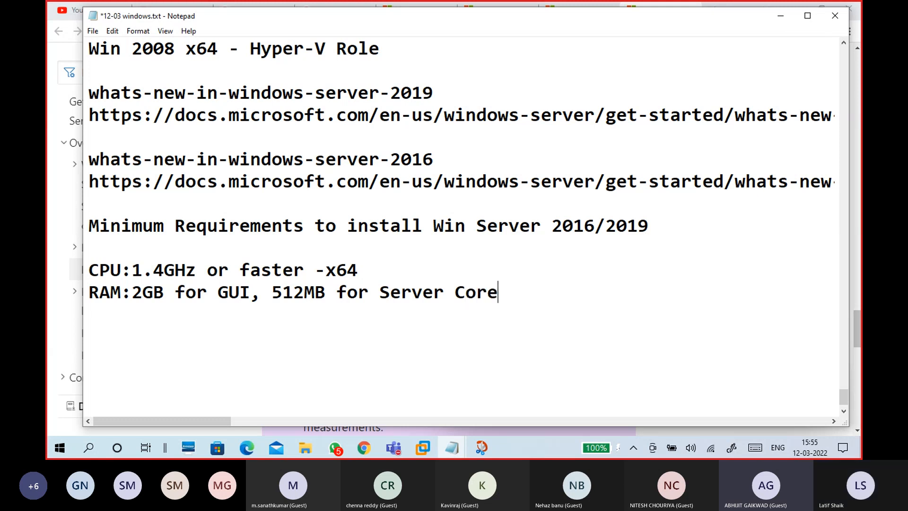
{"action": "key", "text": "Return"}
{"action": "type", "text": "HDD Space"}
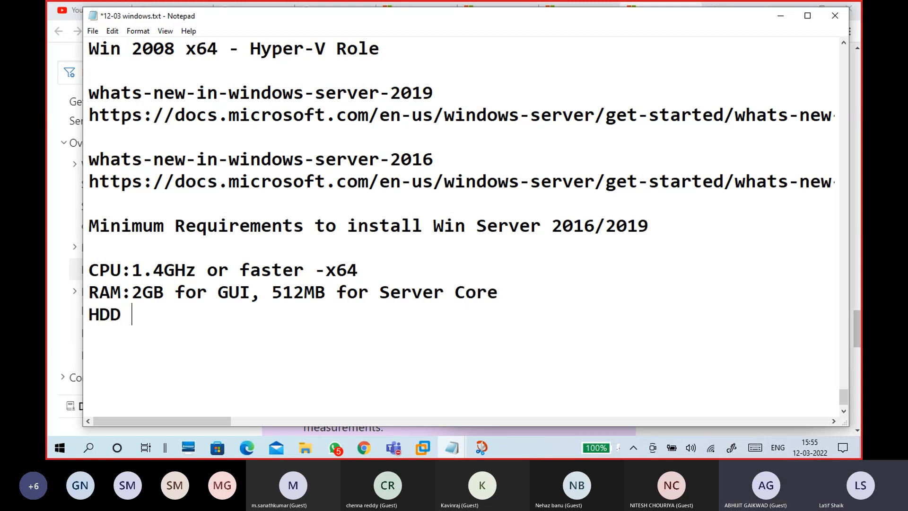
{"action": "type", "text": ": 32"}
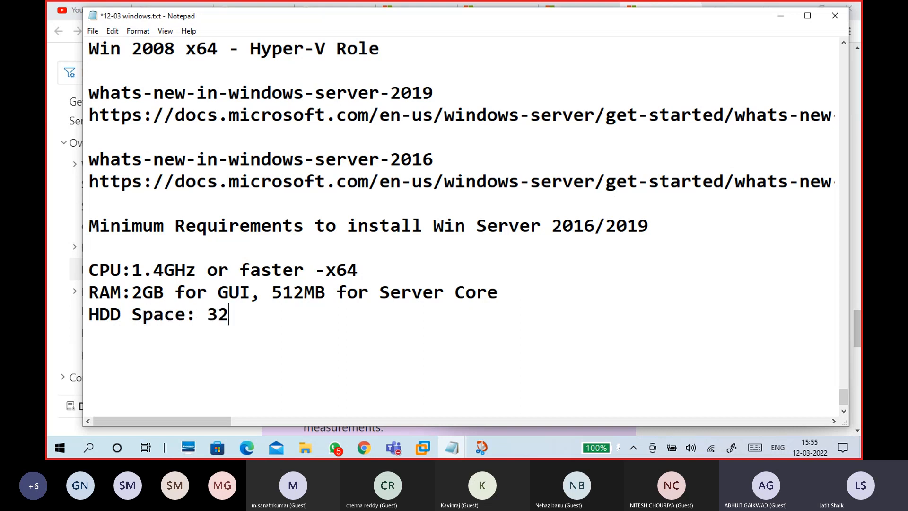
{"action": "type", "text": "GB"}
- Check the RAM and 'HDD Space: 32GB' lines, then bring up the hardware requirements page
{"action": "left_click_drag", "start_coordinate": [218, 288], "coordinate": [249, 286]}
{"action": "left_click", "coordinate": [270, 315]}
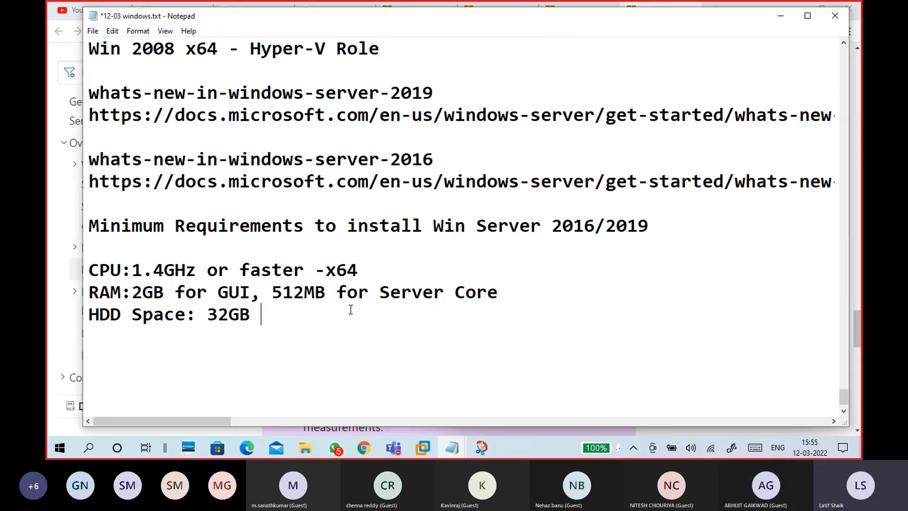
{"action": "left_click_drag", "start_coordinate": [497, 295], "coordinate": [260, 294]}
{"action": "left_click", "coordinate": [283, 316]}
{"action": "left_click_drag", "start_coordinate": [282, 316], "coordinate": [86, 316]}
{"action": "left_click", "coordinate": [121, 340]}
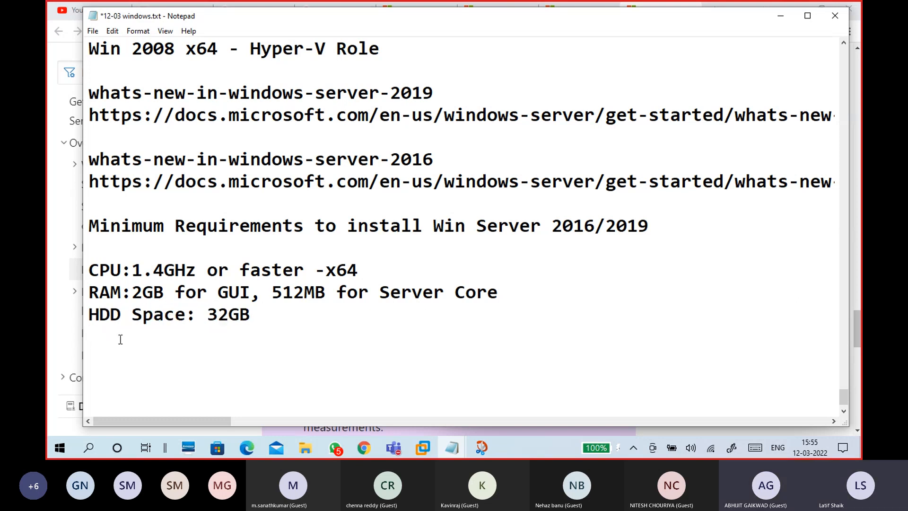
{"action": "left_click", "coordinate": [364, 449]}
- Highlight the 1024 x 768 resolution, 32 GB absolute-minimum and 4 GB notes, then return to Notepad
{"action": "scroll", "coordinate": [429, 270], "scroll_direction": "up", "scroll_amount": 5}
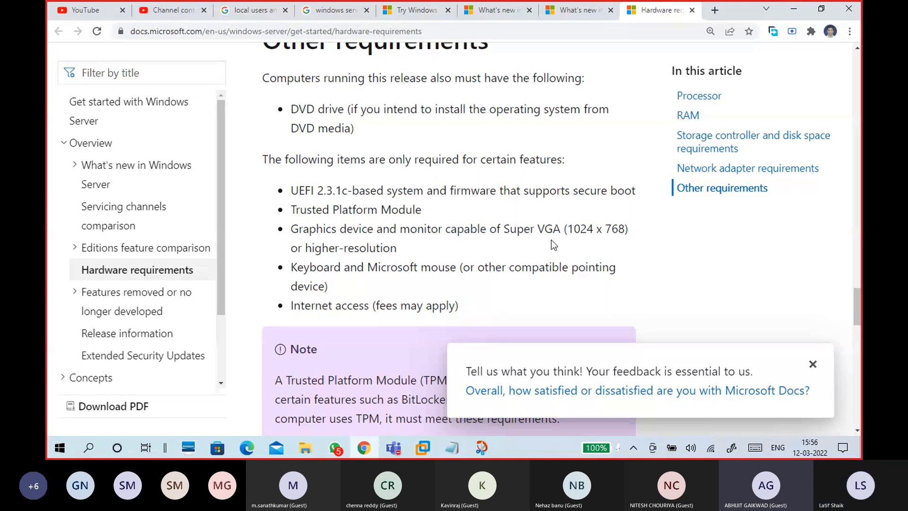
{"action": "scroll", "coordinate": [553, 245], "scroll_direction": "up", "scroll_amount": 1}
{"action": "left_click_drag", "start_coordinate": [568, 288], "coordinate": [636, 290]}
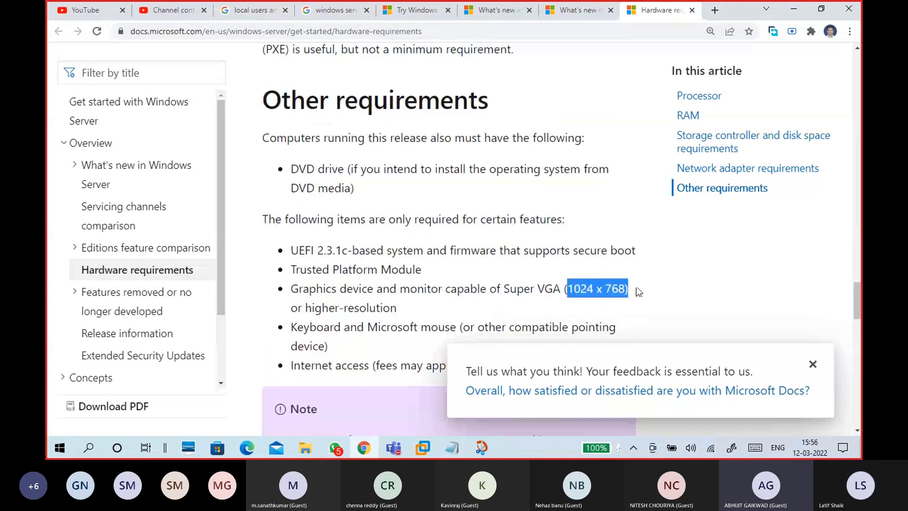
{"action": "left_click", "coordinate": [516, 264]}
{"action": "scroll", "coordinate": [516, 265], "scroll_direction": "up", "scroll_amount": 4}
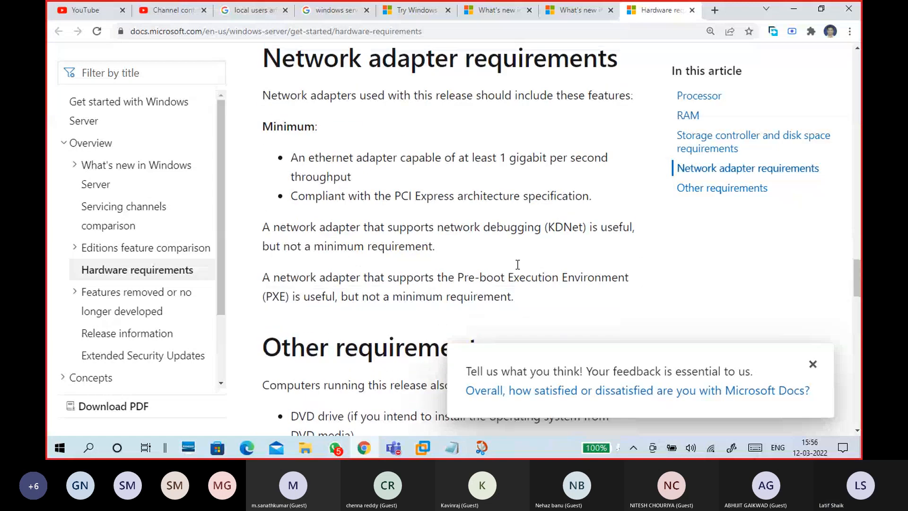
{"action": "scroll", "coordinate": [518, 264], "scroll_direction": "up", "scroll_amount": 2}
{"action": "scroll", "coordinate": [517, 265], "scroll_direction": "up", "scroll_amount": 5}
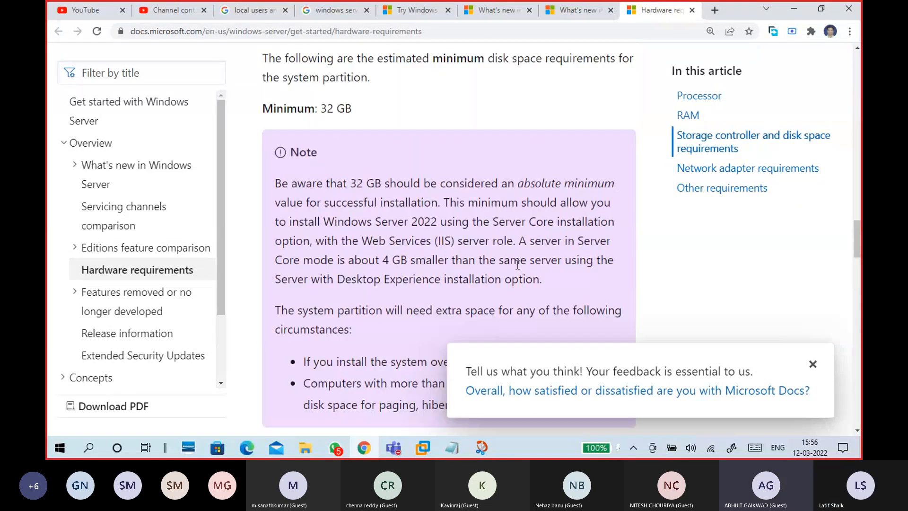
{"action": "left_click_drag", "start_coordinate": [350, 183], "coordinate": [623, 195]}
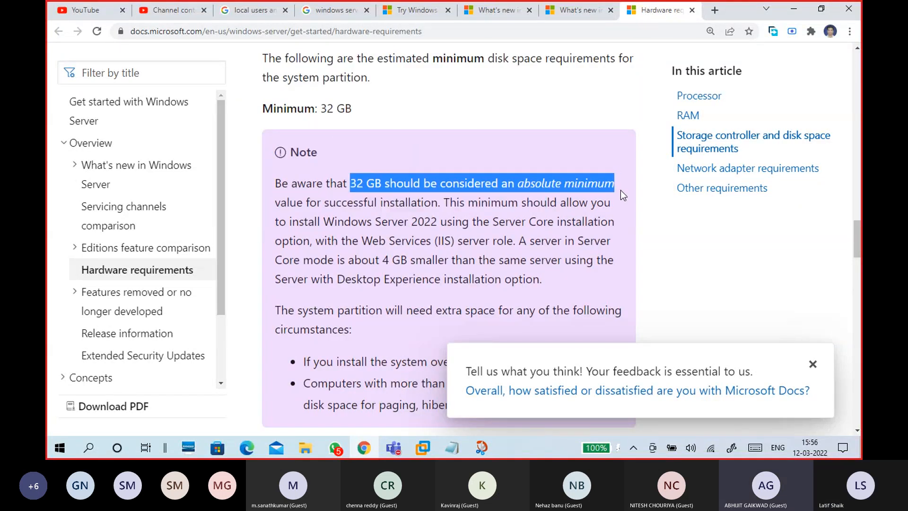
{"action": "left_click", "coordinate": [566, 202]}
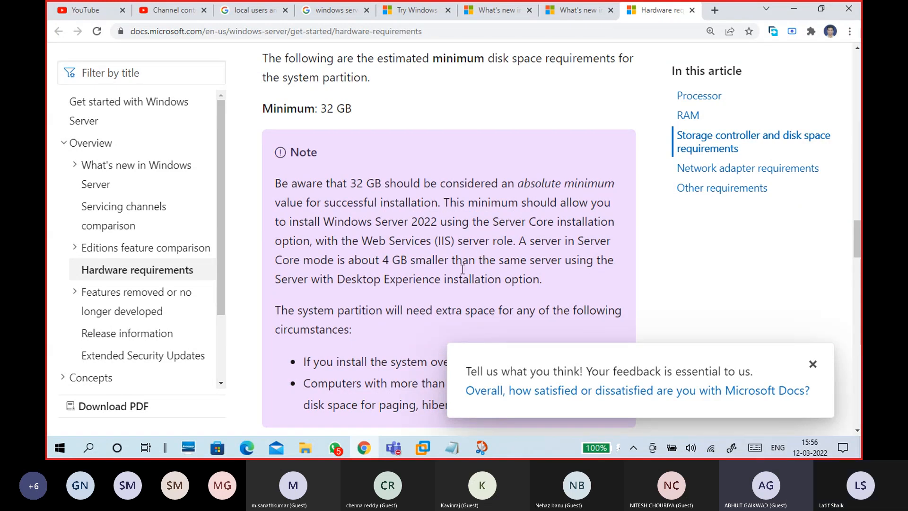
{"action": "left_click_drag", "start_coordinate": [383, 260], "coordinate": [422, 265]}
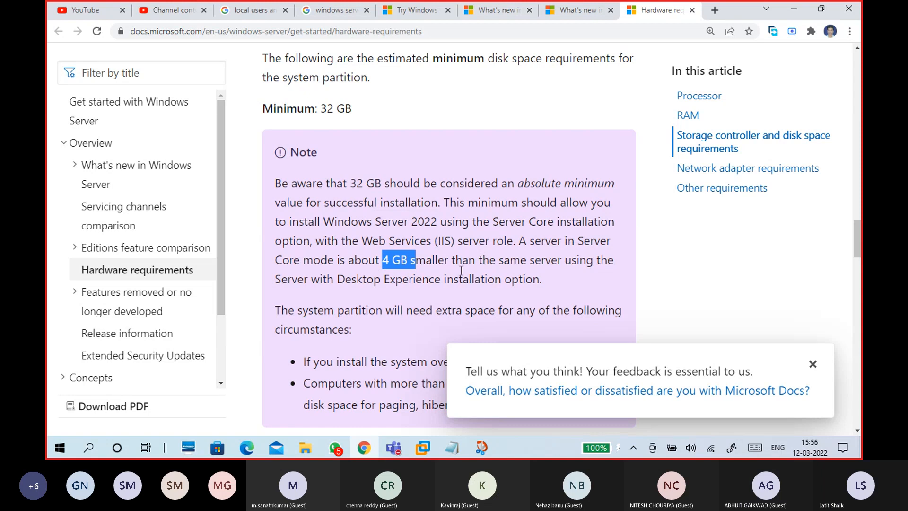
{"action": "scroll", "coordinate": [461, 270], "scroll_direction": "up", "scroll_amount": 3}
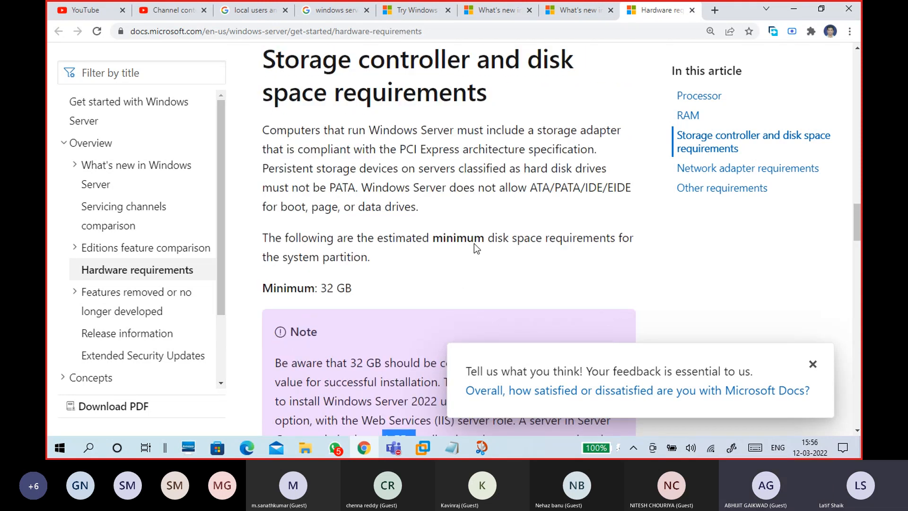
{"action": "left_click", "coordinate": [802, 10]}
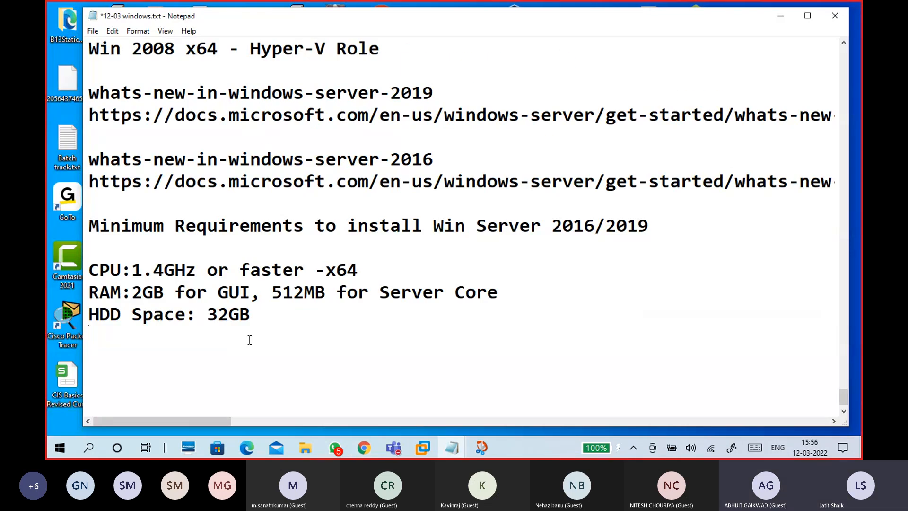
- Add a 'Display:1024x768' line with a dashed separator line below it
{"action": "type", "text": "Displa"}
{"action": "type", "text": "y:102"}
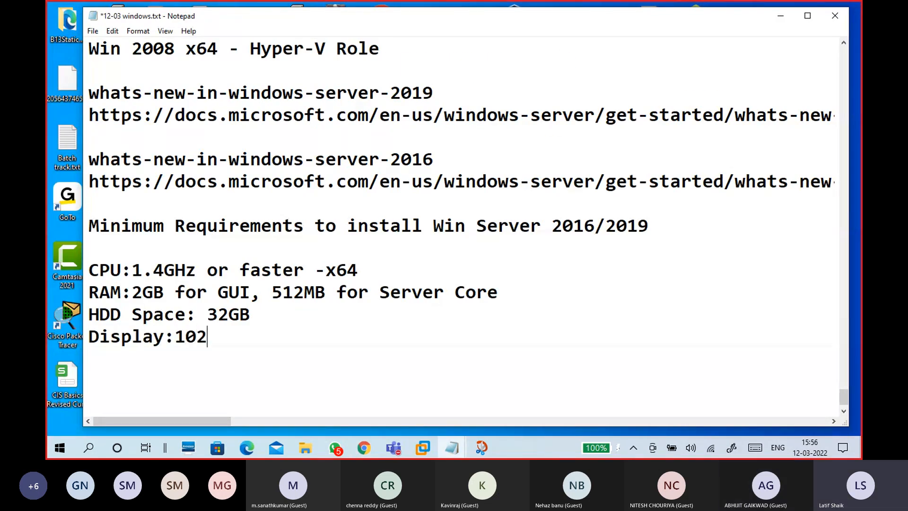
{"action": "type", "text": "4x768"}
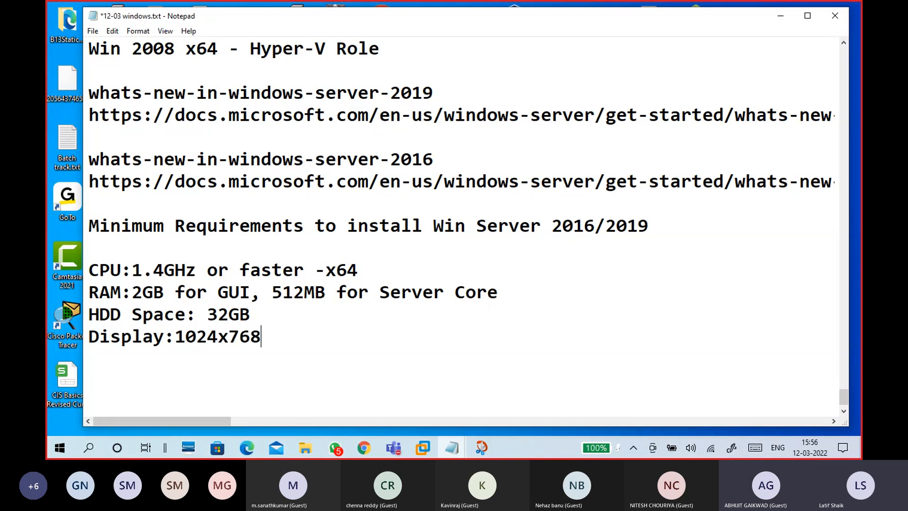
{"action": "scroll", "coordinate": [260, 338], "scroll_direction": "down", "scroll_amount": 1}
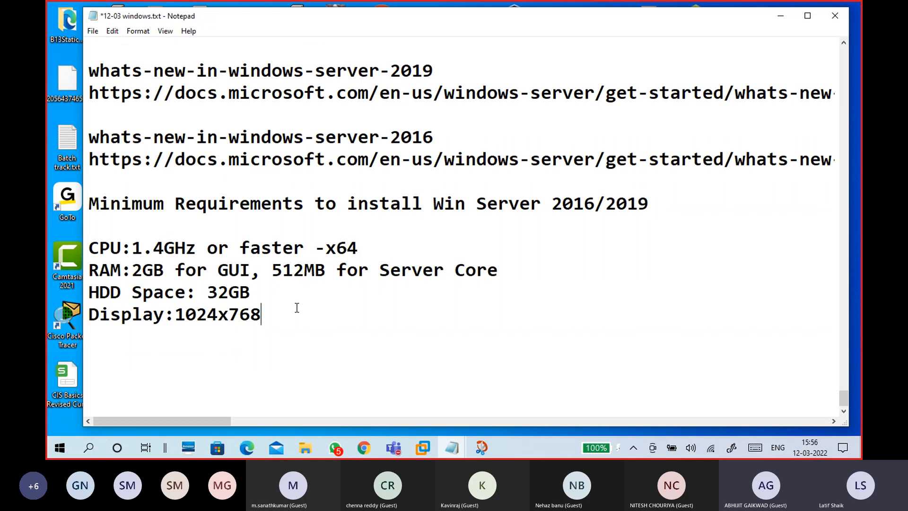
{"action": "key", "text": "Return"}
{"action": "type", "text": "---------------------------------------------"}
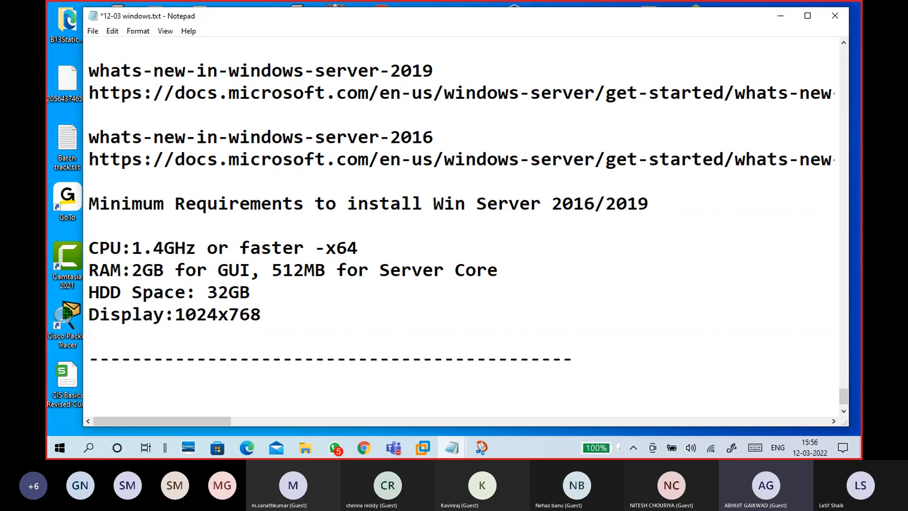
- Insert a dashed line above the Minimum Requirements heading and add blank lines below the section
{"action": "left_click", "coordinate": [173, 218]}
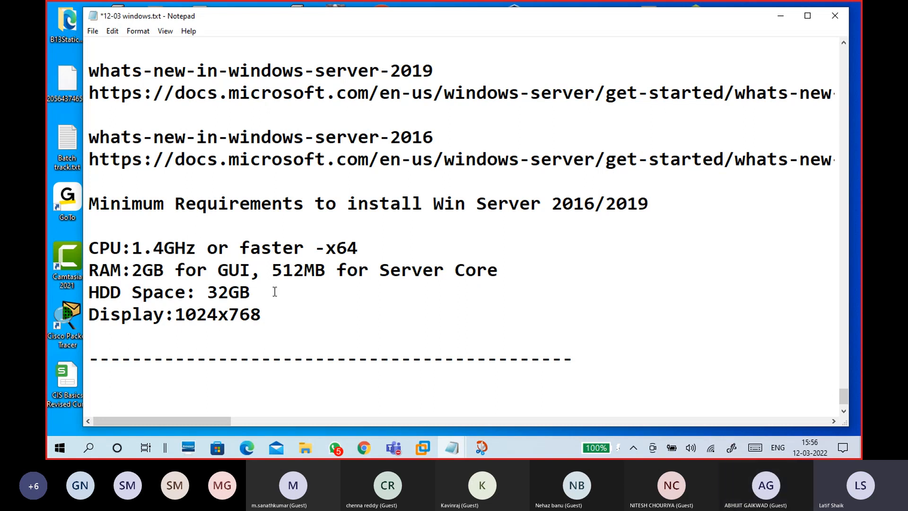
{"action": "scroll", "coordinate": [274, 291], "scroll_direction": "up", "scroll_amount": 3}
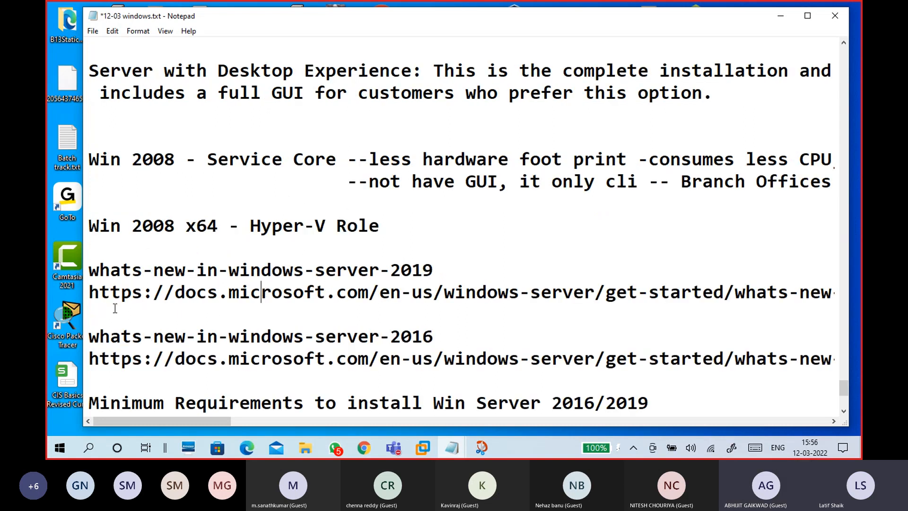
{"action": "left_click_drag", "start_coordinate": [89, 292], "coordinate": [736, 298]}
{"action": "left_click", "coordinate": [734, 304]}
{"action": "scroll", "coordinate": [465, 312], "scroll_direction": "down", "scroll_amount": 3}
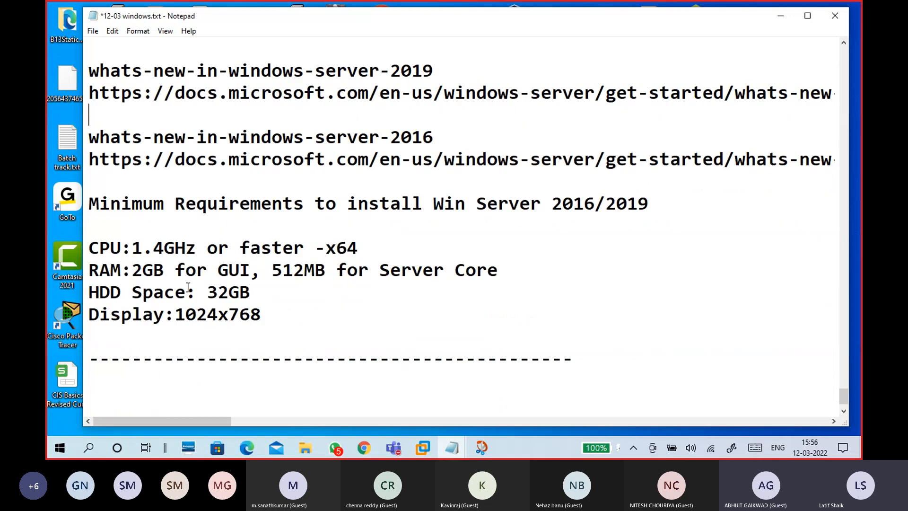
{"action": "left_click", "coordinate": [98, 204]}
{"action": "key", "text": "Return"}
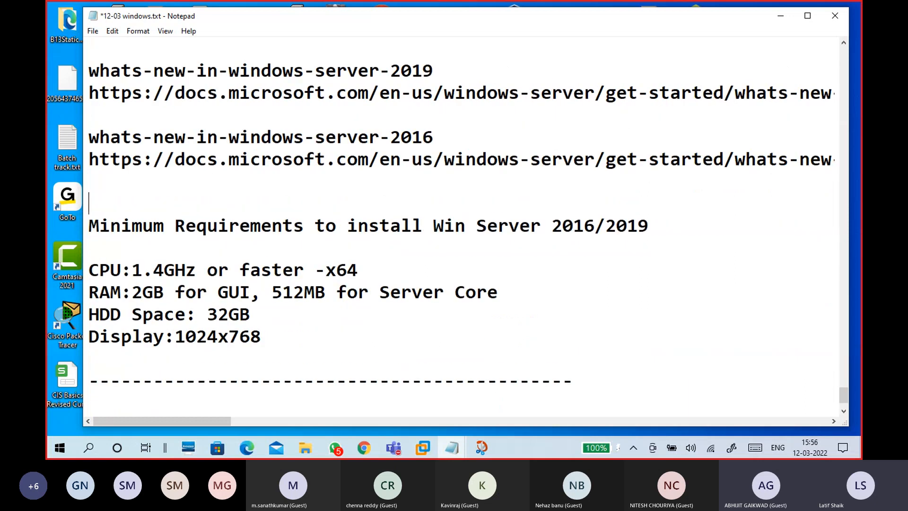
{"action": "type", "text": "----------------------------"}
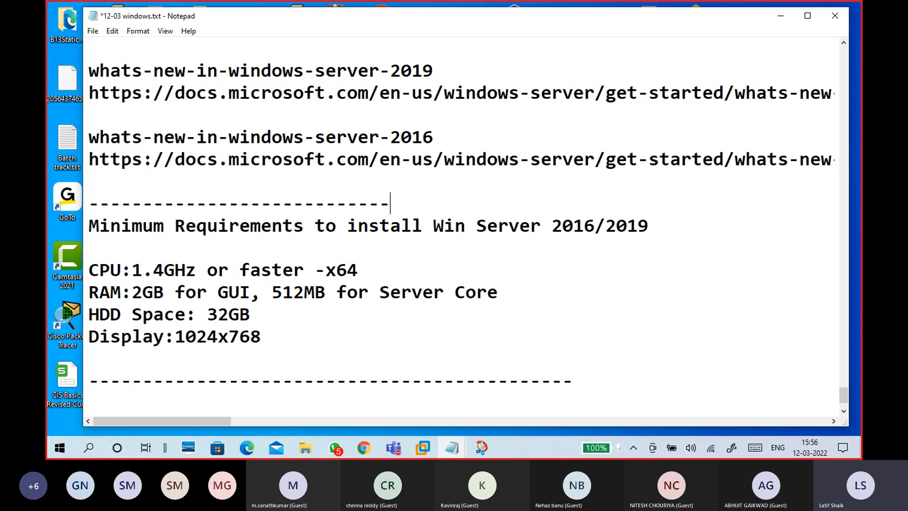
{"action": "type", "text": "----------------------"}
{"action": "scroll", "coordinate": [117, 356], "scroll_direction": "down", "scroll_amount": 1}
{"action": "left_click", "coordinate": [177, 331]}
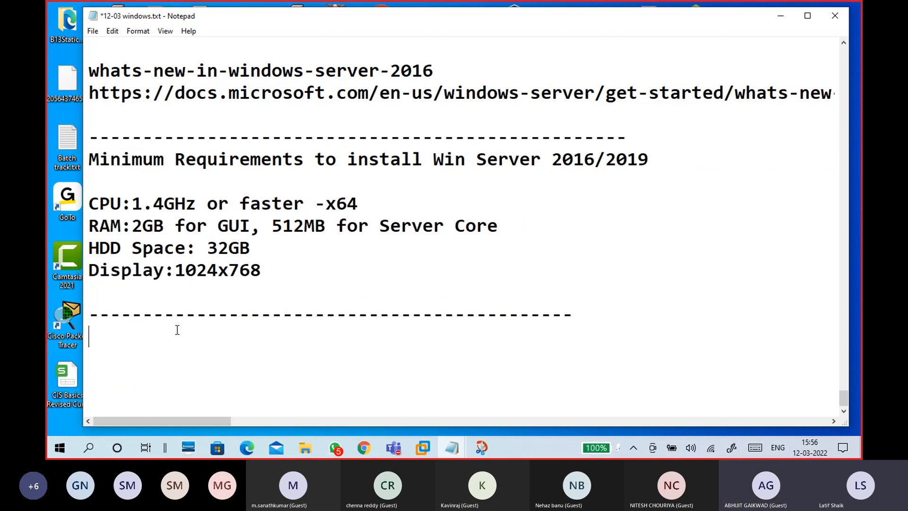
{"action": "key", "text": "Return"}
{"action": "key", "text": "Return"}
{"action": "key", "text": "Return"}
{"action": "key", "text": "Return"}
{"action": "key", "text": "Return"}
{"action": "key", "text": "Return"}
{"action": "key", "text": "Return"}
{"action": "key", "text": "Return"}
{"action": "key", "text": "Return"}
{"action": "key", "text": "Return"}
{"action": "key", "text": "Return"}
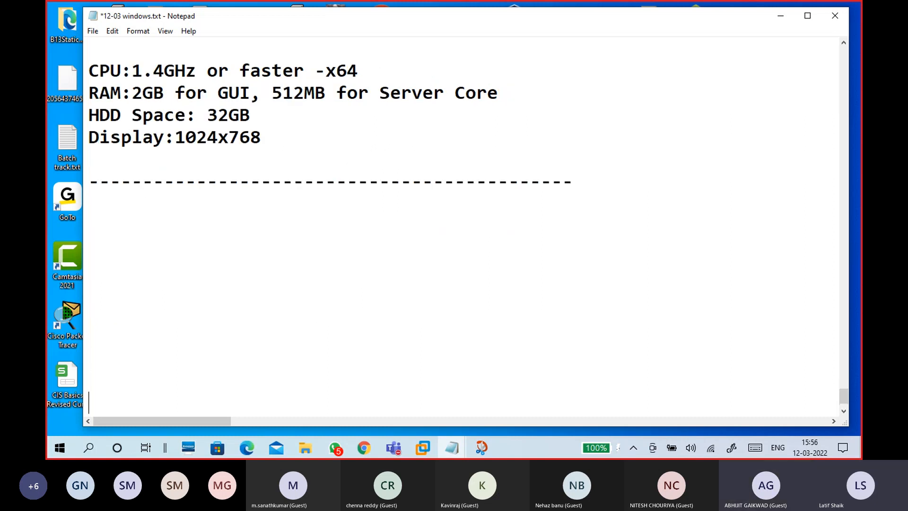
{"action": "left_click", "coordinate": [112, 156]}
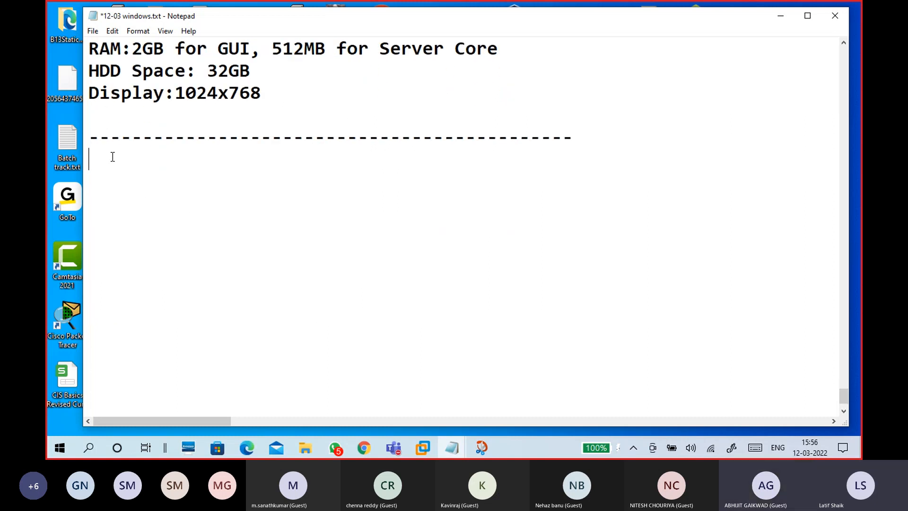
{"action": "scroll", "coordinate": [278, 241], "scroll_direction": "up", "scroll_amount": 2}
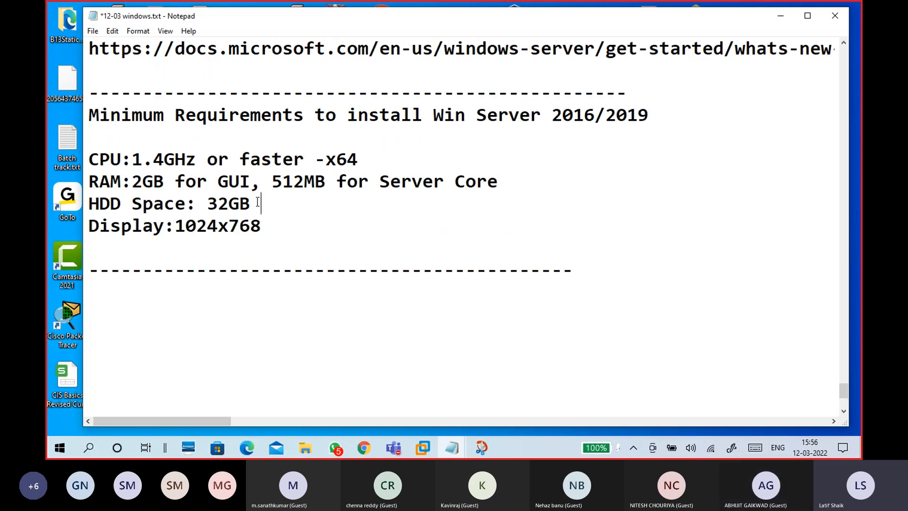
- Highlight the 2GB GUI and 512MB Server Core RAM figures in the notes
{"action": "left_click_drag", "start_coordinate": [250, 181], "coordinate": [122, 181]}
{"action": "left_click_drag", "start_coordinate": [497, 181], "coordinate": [271, 175]}
{"action": "left_click_drag", "start_coordinate": [131, 181], "coordinate": [261, 181]}
{"action": "left_click", "coordinate": [251, 181]}
{"action": "left_click", "coordinate": [152, 265]}
{"action": "left_click", "coordinate": [147, 248]}
{"action": "left_click", "coordinate": [134, 314]}
{"action": "left_click", "coordinate": [134, 285]}
- Switch to the CTS15WinC1 virtual machine window and minimize it
{"action": "left_click", "coordinate": [422, 447]}
{"action": "left_click", "coordinate": [477, 380]}
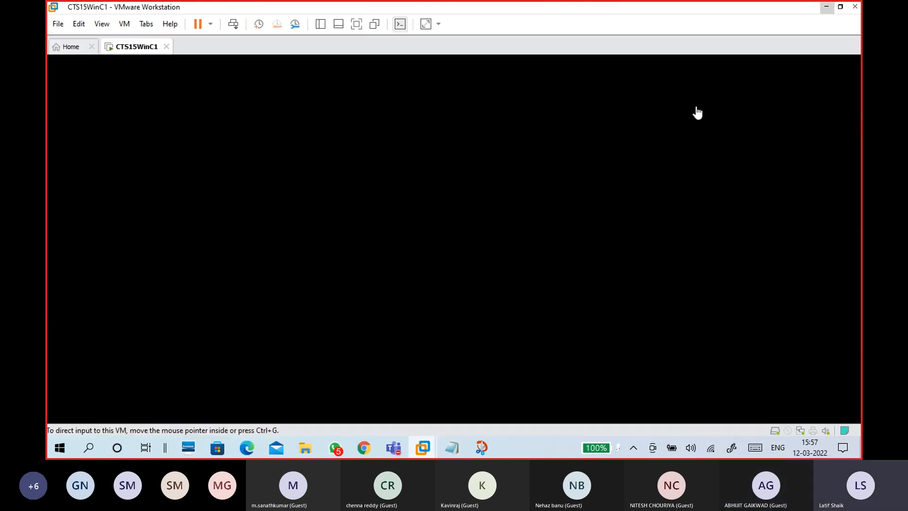
{"action": "left_click", "coordinate": [825, 6]}
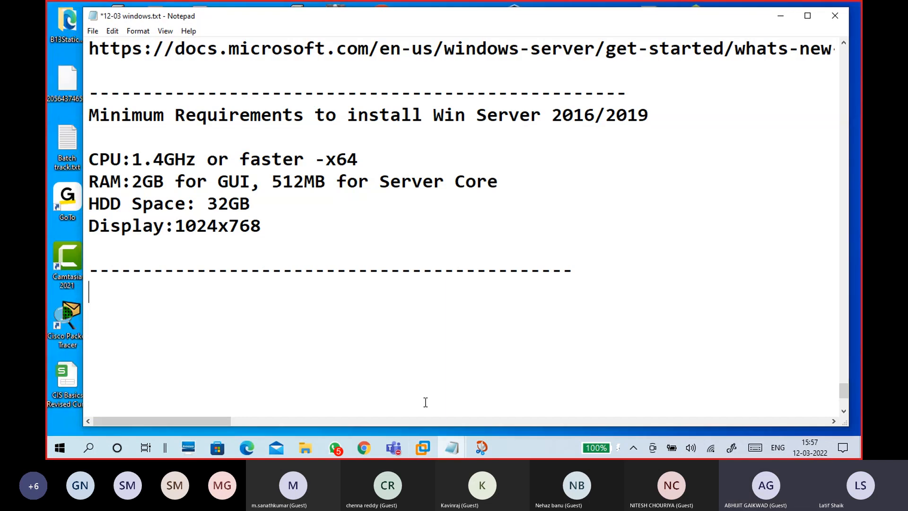
- Bring Chrome forward and close the Hardware requirements and Windows Server 2016 What's new tabs
{"action": "left_click", "coordinate": [367, 448]}
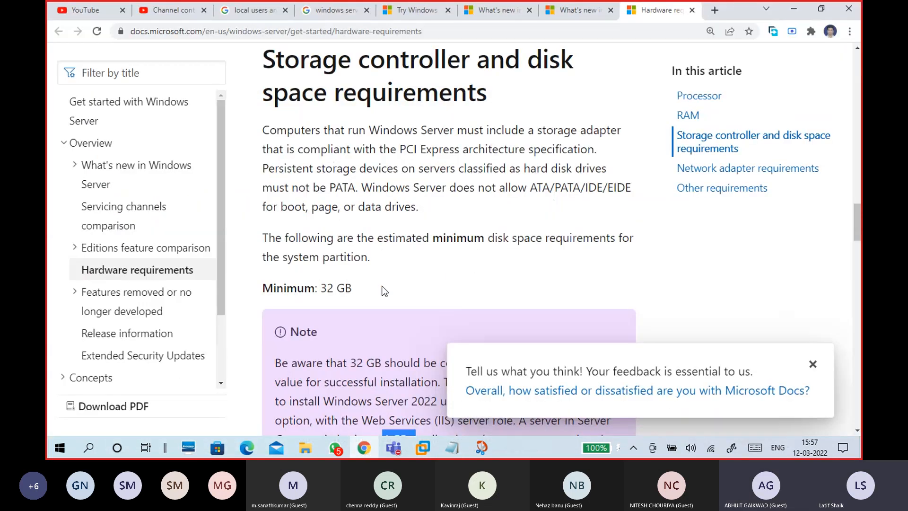
{"action": "left_click", "coordinate": [692, 10]}
{"action": "left_click", "coordinate": [695, 10]}
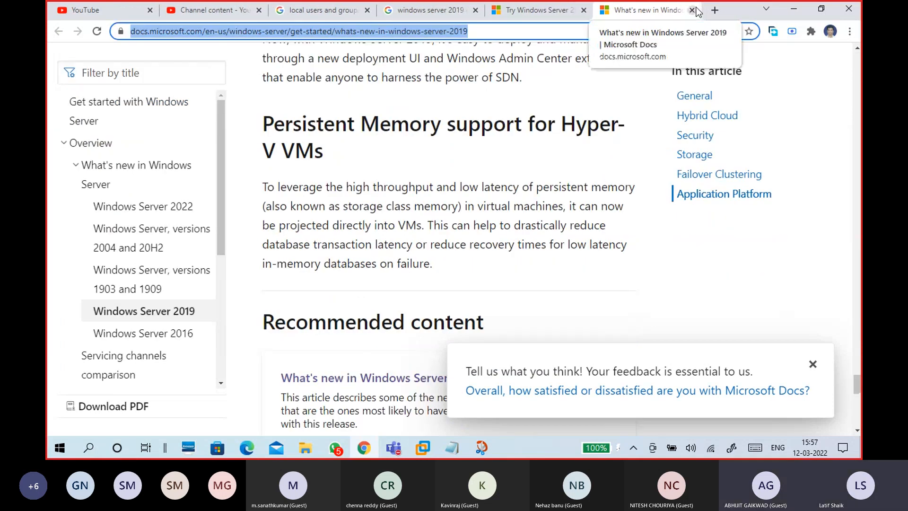
- Close the Windows Server 2019 What's new tab and reopen its link in a new tab
{"action": "left_click", "coordinate": [692, 10]}
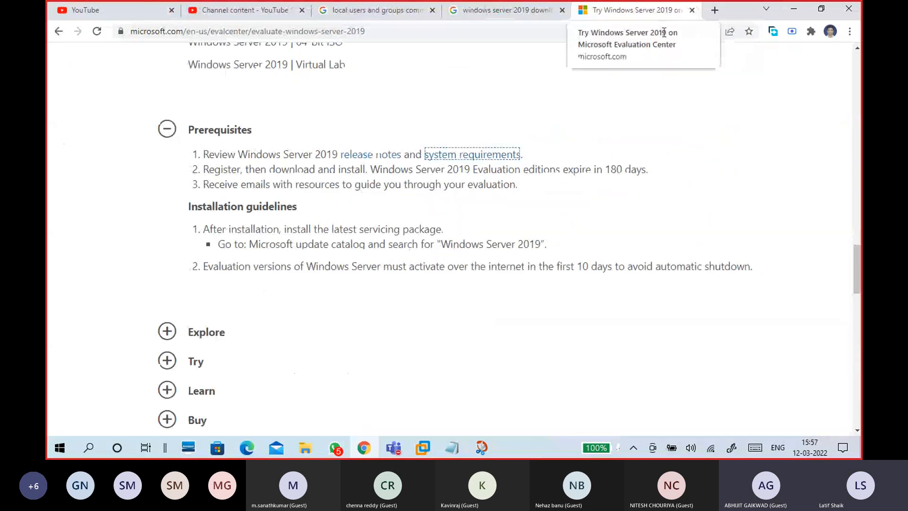
{"action": "scroll", "coordinate": [559, 149], "scroll_direction": "up", "scroll_amount": 4}
{"action": "scroll", "coordinate": [519, 171], "scroll_direction": "up", "scroll_amount": 1}
{"action": "right_click", "coordinate": [524, 143]}
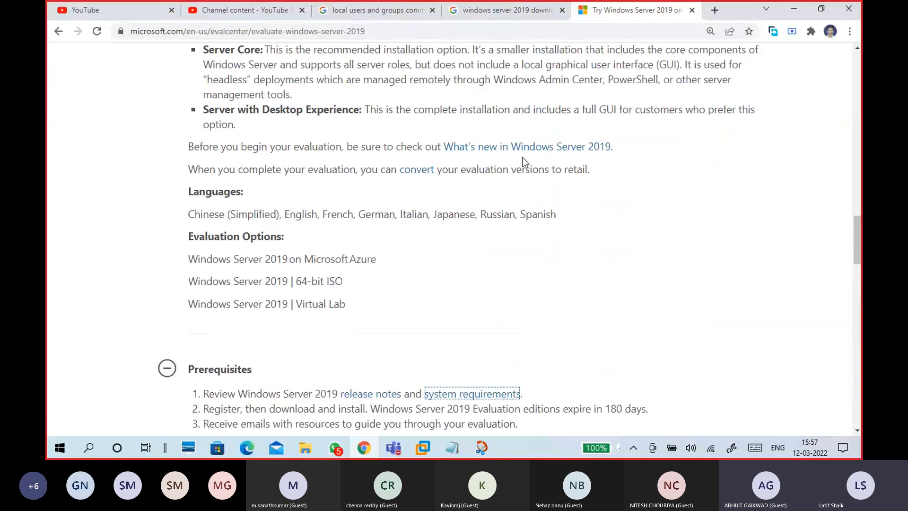
{"action": "left_click", "coordinate": [549, 150]}
{"action": "scroll", "coordinate": [440, 213], "scroll_direction": "up", "scroll_amount": 15}
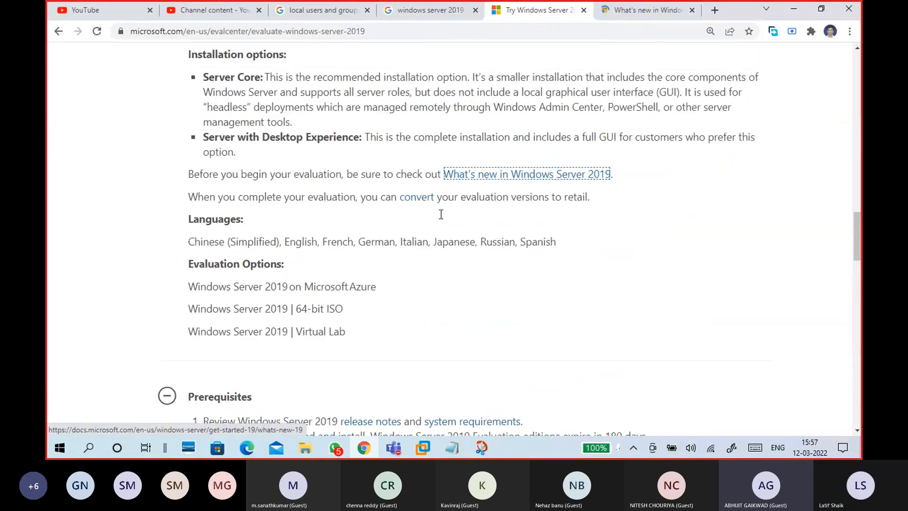
{"action": "scroll", "coordinate": [394, 237], "scroll_direction": "up", "scroll_amount": 2}
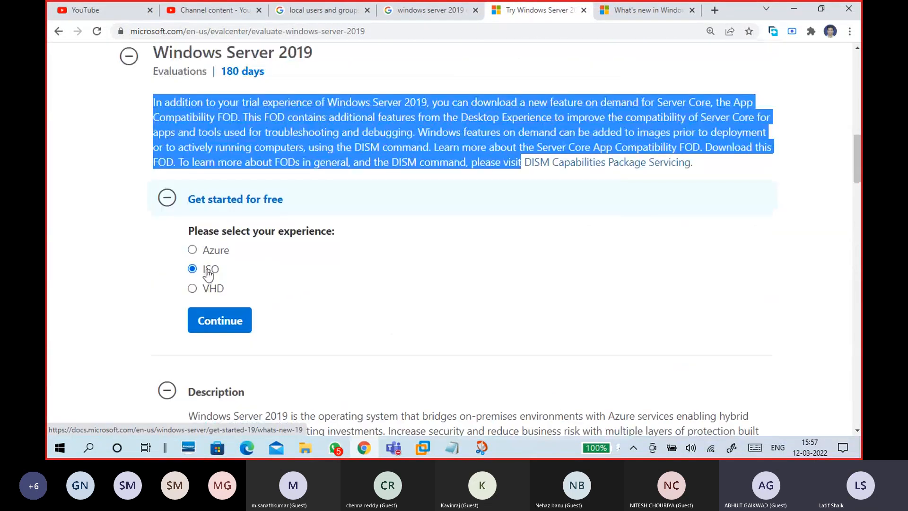
- Continue with the ISO evaluation option to reach the registration form
{"action": "left_click", "coordinate": [226, 320]}
{"action": "left_click", "coordinate": [436, 252]}
{"action": "left_click", "coordinate": [381, 243]}
{"action": "scroll", "coordinate": [458, 302], "scroll_direction": "down", "scroll_amount": 4}
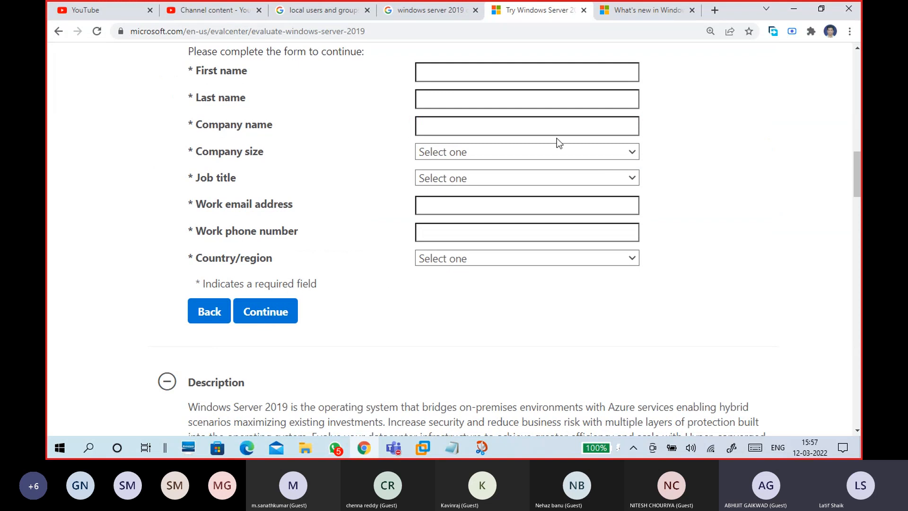
- Autofill name, company and country, then set company size 2-4 and job title IT or Technical Manager
{"action": "left_click", "coordinate": [527, 76]}
{"action": "left_click", "coordinate": [525, 99]}
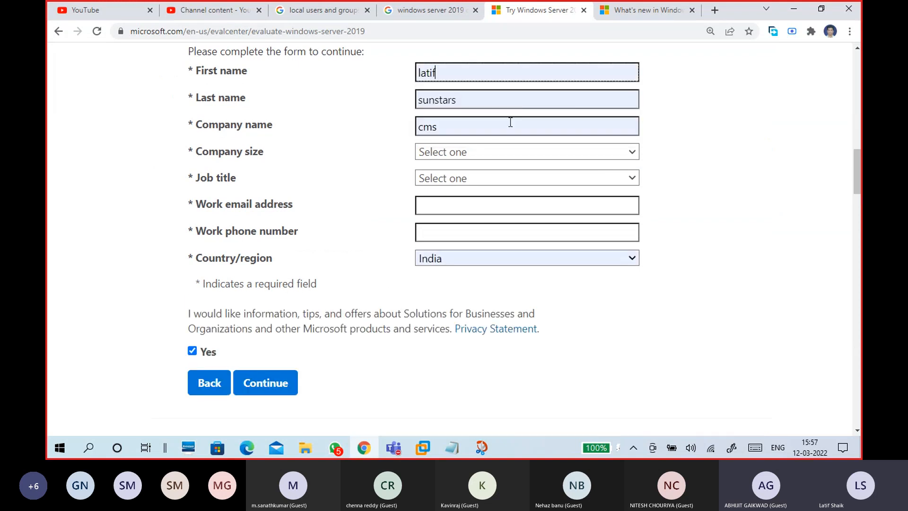
{"action": "left_click", "coordinate": [478, 154]}
{"action": "left_click", "coordinate": [474, 195]}
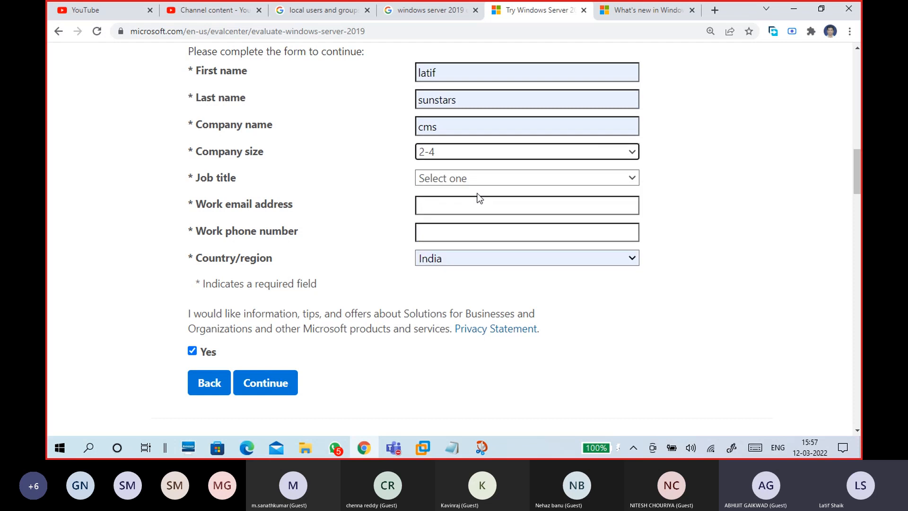
{"action": "left_click", "coordinate": [475, 180]}
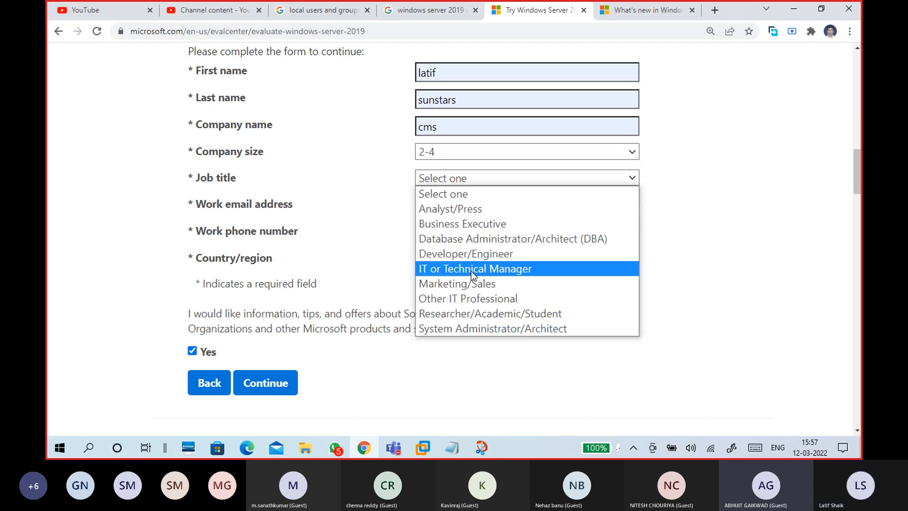
{"action": "left_click", "coordinate": [468, 269]}
- Fill in the work email and phone number from suggestions and submit the form
{"action": "left_click", "coordinate": [472, 210]}
{"action": "left_click", "coordinate": [444, 232]}
{"action": "left_click", "coordinate": [453, 205]}
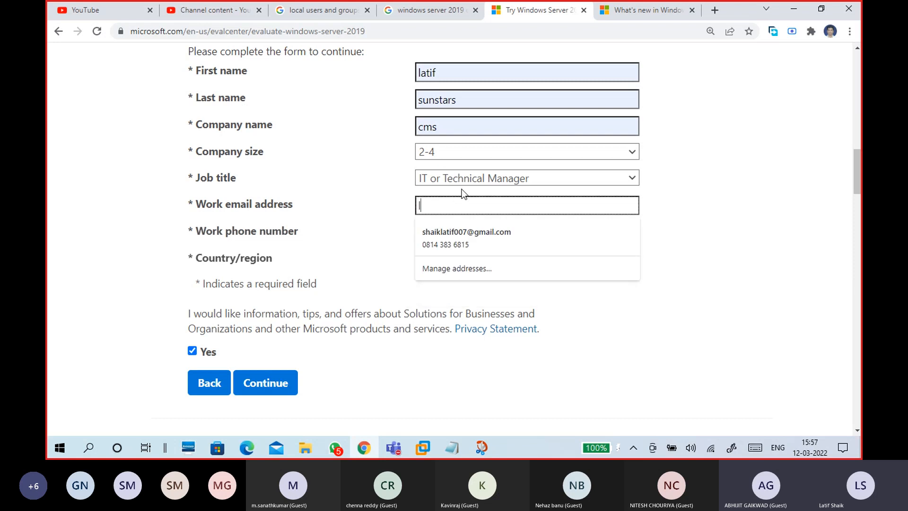
{"action": "left_click", "coordinate": [463, 253]}
{"action": "left_click", "coordinate": [470, 232]}
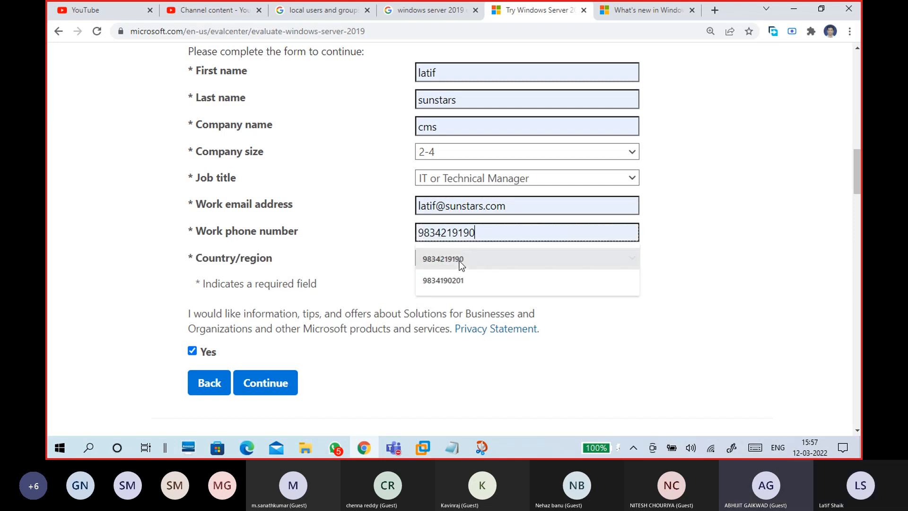
{"action": "left_click", "coordinate": [461, 261]}
{"action": "scroll", "coordinate": [473, 215], "scroll_direction": "down", "scroll_amount": 5}
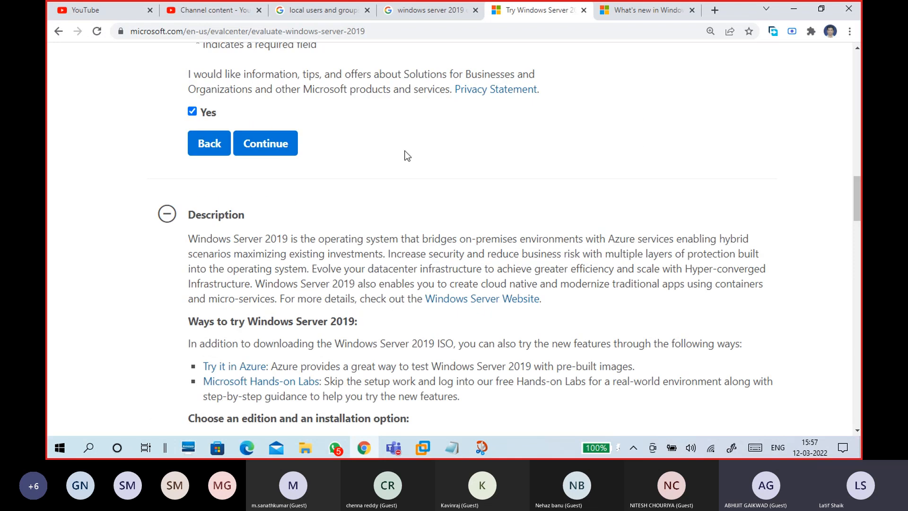
{"action": "left_click", "coordinate": [289, 146]}
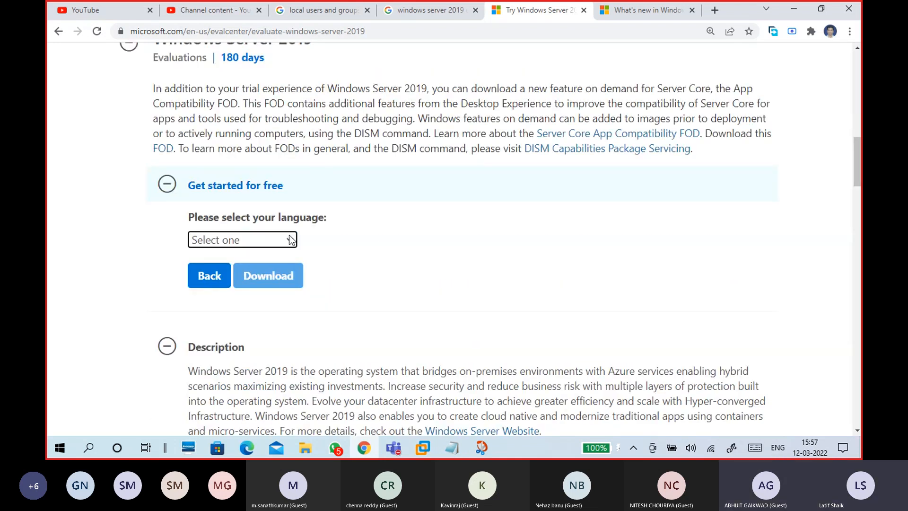
- Choose English and start the Windows Server 2019 ISO download, highlighting the ISO file name
{"action": "left_click", "coordinate": [289, 240]}
{"action": "left_click", "coordinate": [241, 290]}
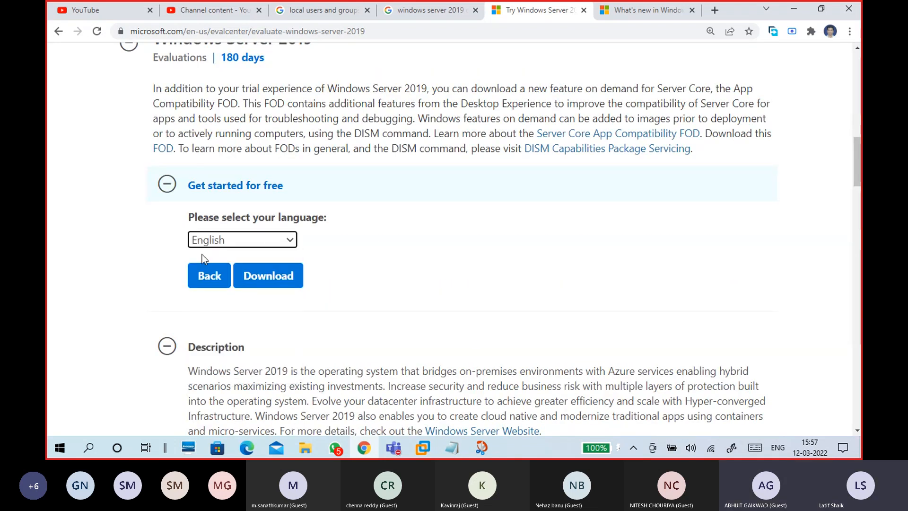
{"action": "left_click", "coordinate": [277, 281]}
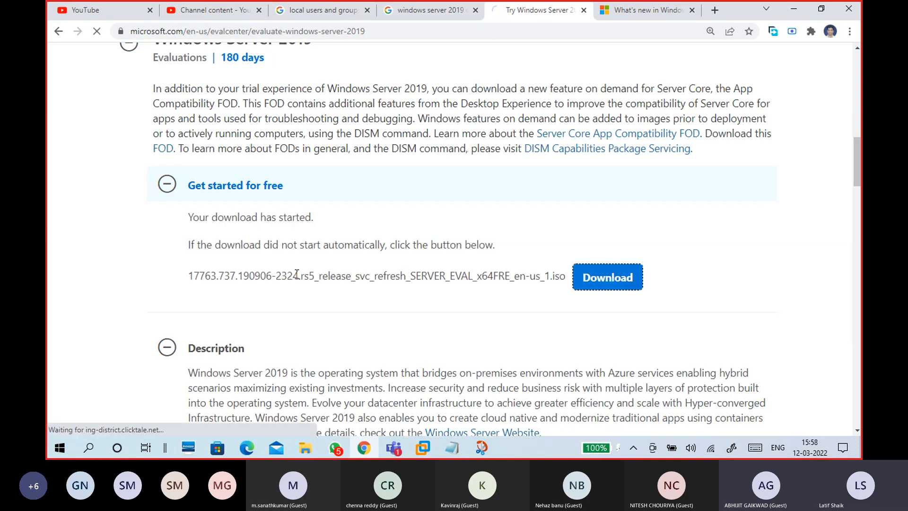
{"action": "left_click_drag", "start_coordinate": [188, 276], "coordinate": [500, 298]}
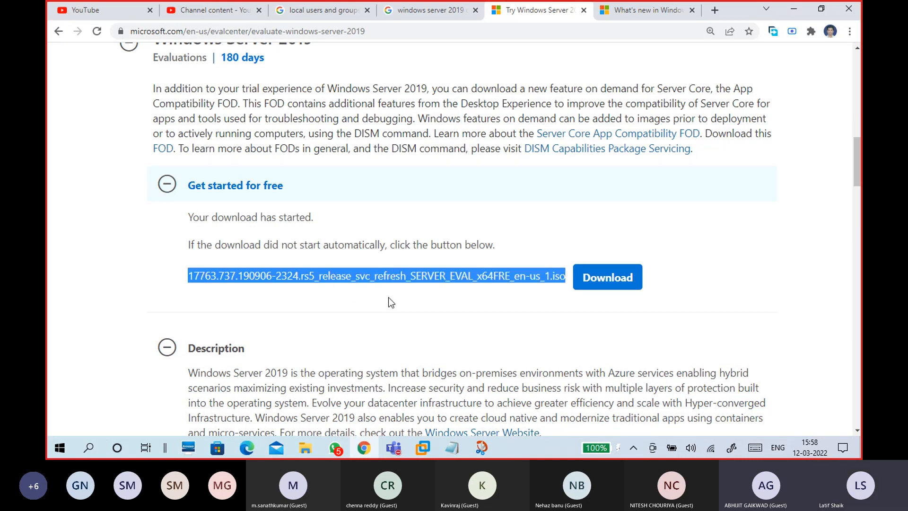
- Read the Teams meeting chat, where a guest reports the screen isn't visible, then return to the browser
{"action": "left_click", "coordinate": [395, 447]}
{"action": "left_click", "coordinate": [399, 396]}
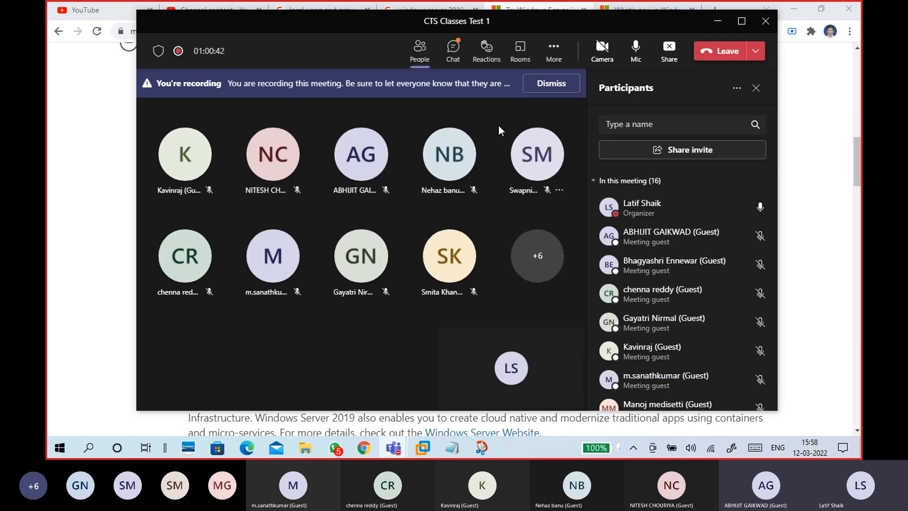
{"action": "left_click", "coordinate": [461, 53]}
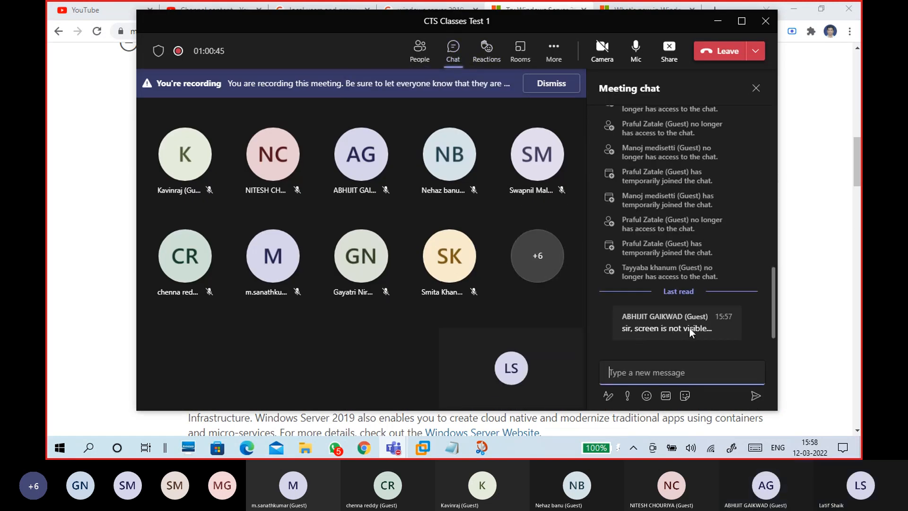
{"action": "left_click", "coordinate": [667, 50]}
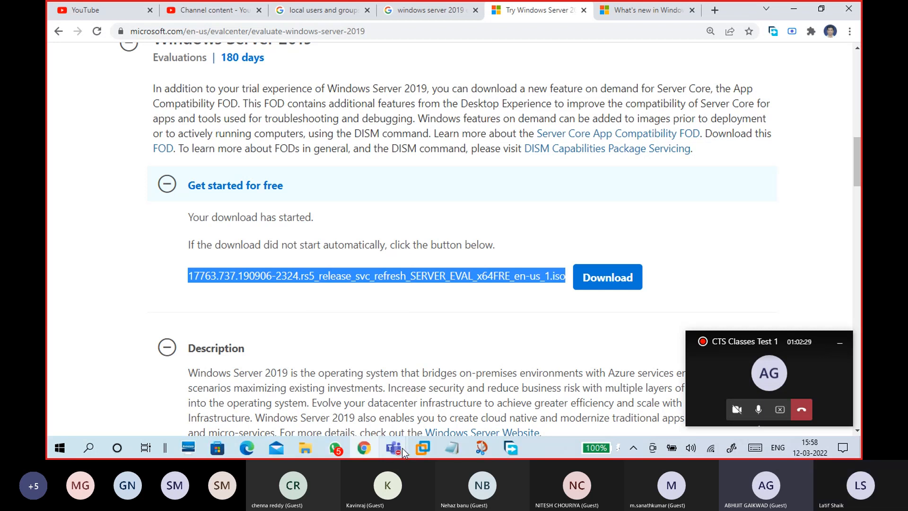
- Reveal the FDM New download dialog for the 4.93 GB ISO and highlight the file name's start
{"action": "mouse_move", "coordinate": [402, 447]}
{"action": "left_click", "coordinate": [381, 408]}
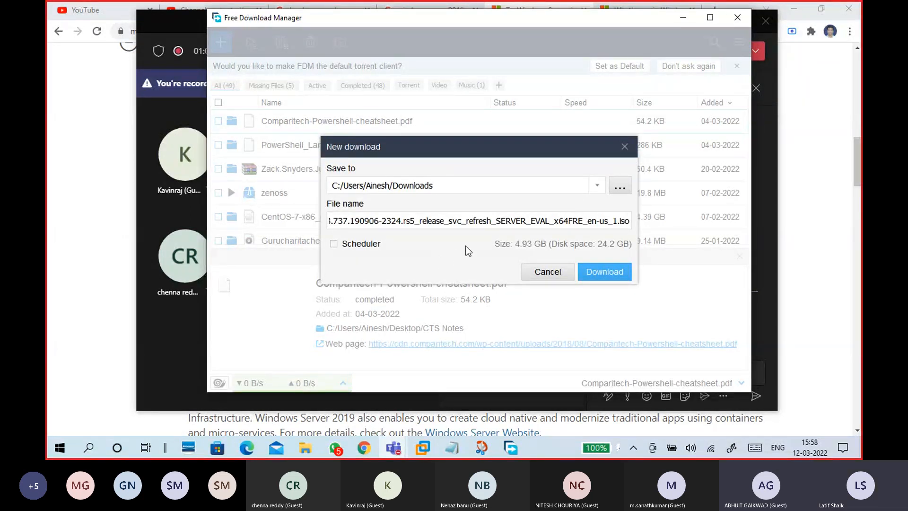
{"action": "left_click_drag", "start_coordinate": [449, 226], "coordinate": [315, 222]}
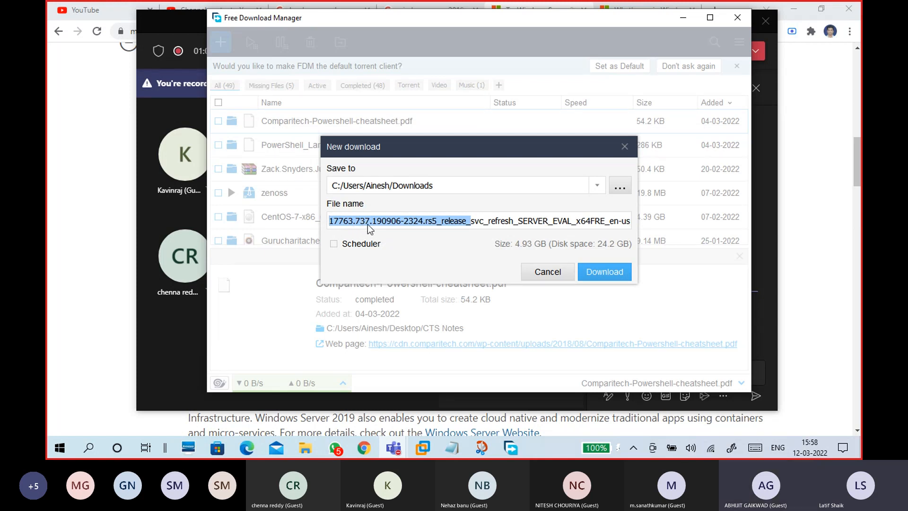
- Bring the Windows Server 2019 evaluation page forward and scroll through it back to Download
{"action": "left_click", "coordinate": [98, 318]}
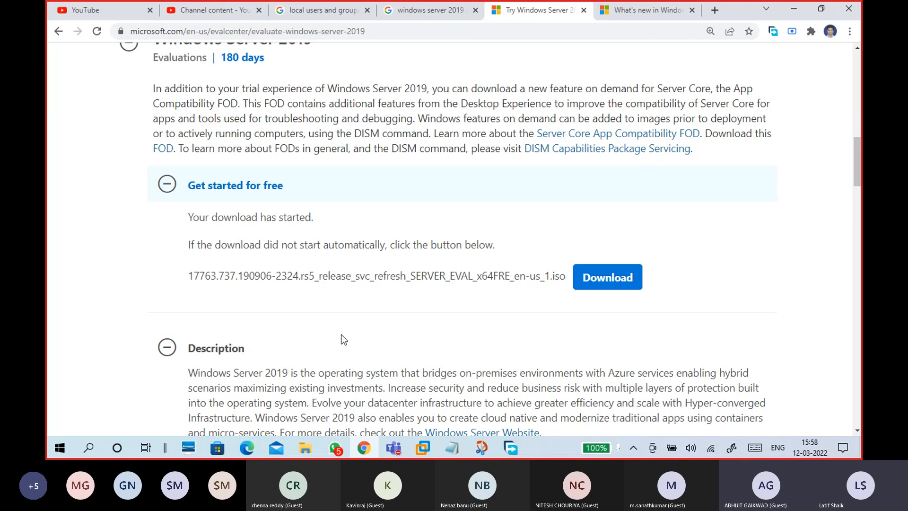
{"action": "scroll", "coordinate": [370, 323], "scroll_direction": "up", "scroll_amount": 4}
{"action": "scroll", "coordinate": [327, 195], "scroll_direction": "down", "scroll_amount": 10}
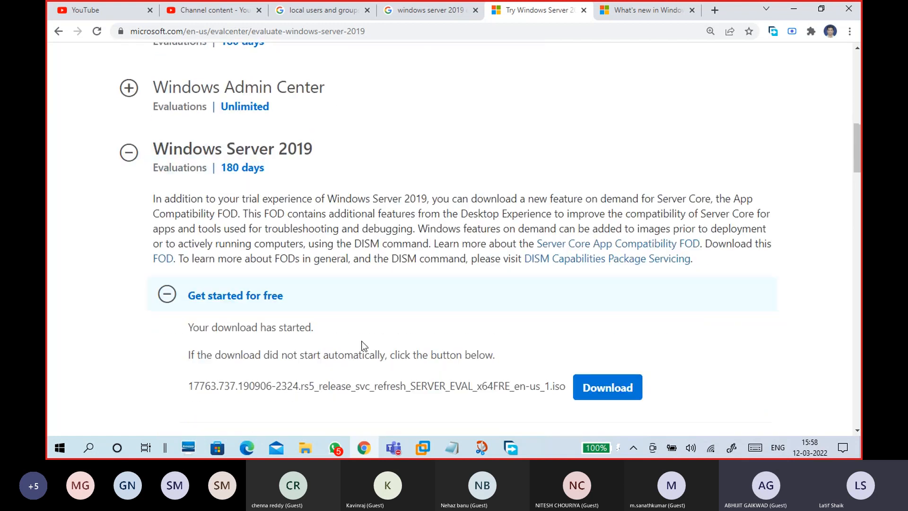
{"action": "scroll", "coordinate": [365, 346], "scroll_direction": "down", "scroll_amount": 9}
{"action": "scroll", "coordinate": [367, 349], "scroll_direction": "down", "scroll_amount": 4}
{"action": "scroll", "coordinate": [330, 318], "scroll_direction": "down", "scroll_amount": 3}
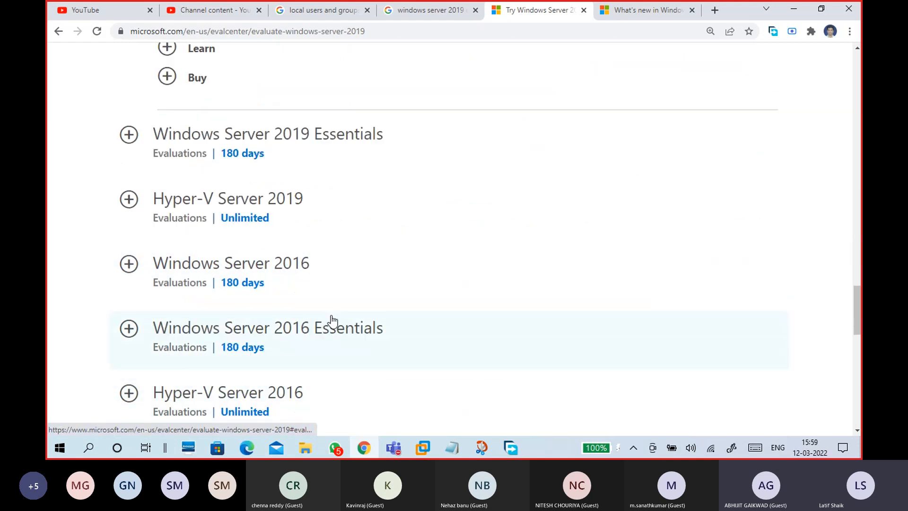
{"action": "scroll", "coordinate": [410, 331], "scroll_direction": "up", "scroll_amount": 12}
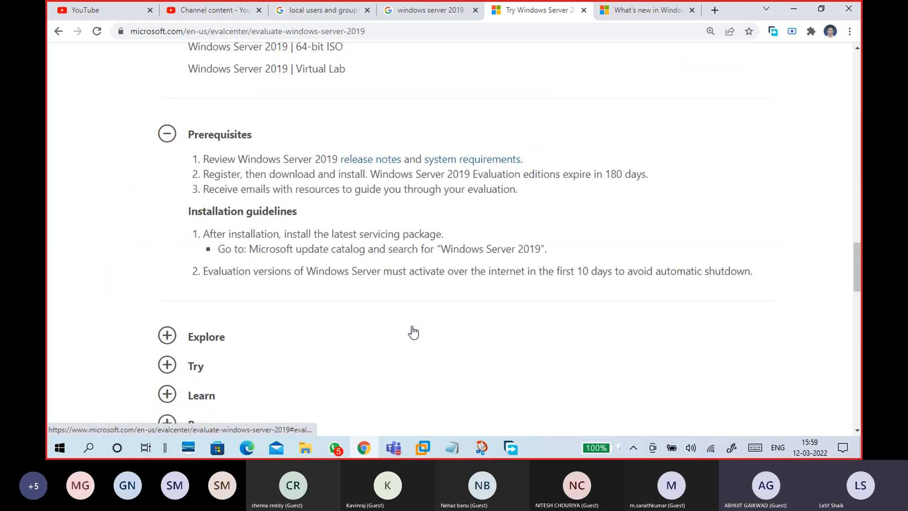
{"action": "scroll", "coordinate": [406, 337], "scroll_direction": "up", "scroll_amount": 7}
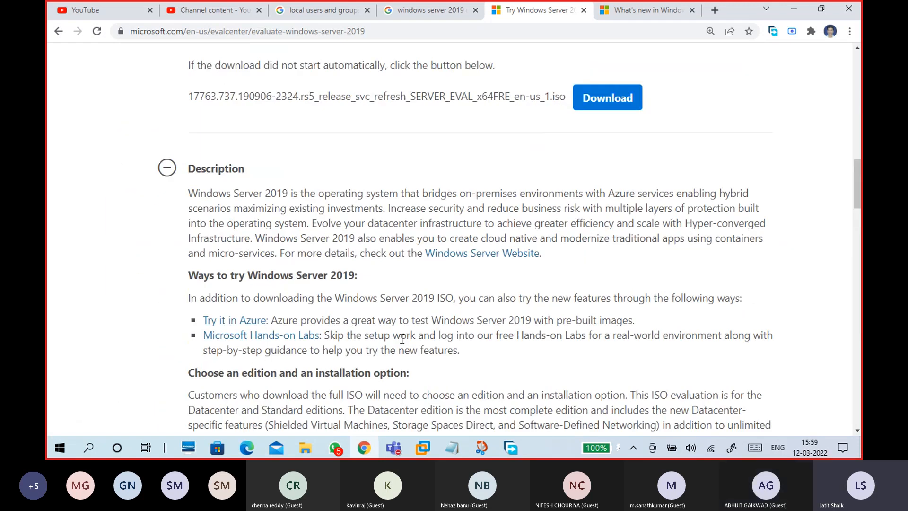
{"action": "scroll", "coordinate": [402, 339], "scroll_direction": "up", "scroll_amount": 4}
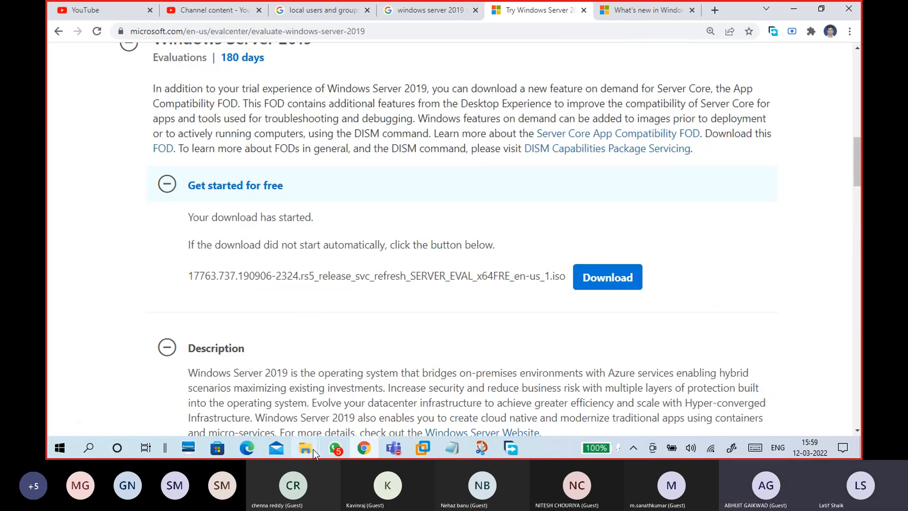
- Open OSFOLDER on OS DRIVE (G:), select the 17763.737 SERVER_EVAL ISO, then return to Chrome
{"action": "mouse_move", "coordinate": [313, 450]}
{"action": "left_click", "coordinate": [328, 362]}
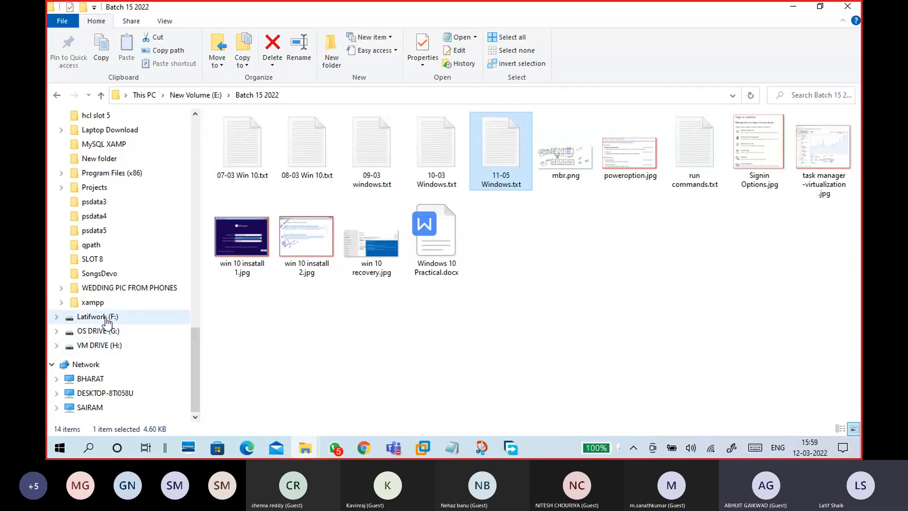
{"action": "left_click", "coordinate": [107, 331]}
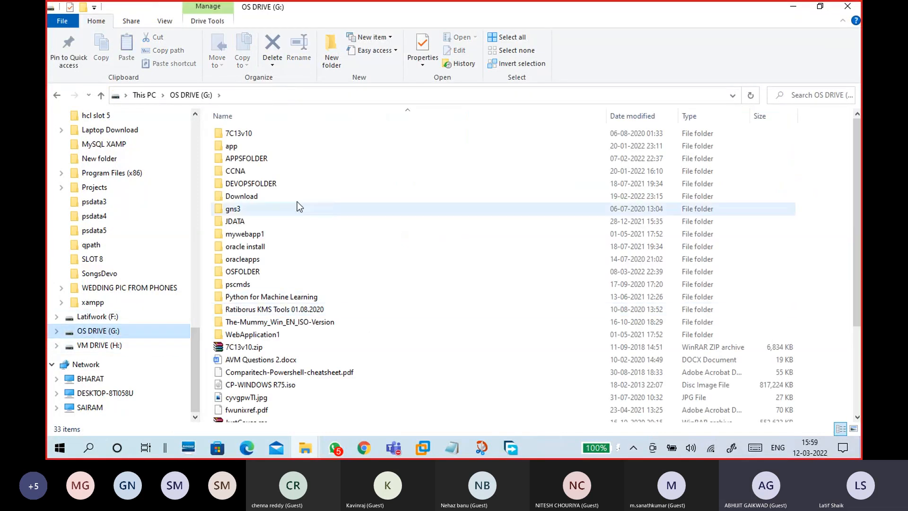
{"action": "double_click", "coordinate": [279, 272]}
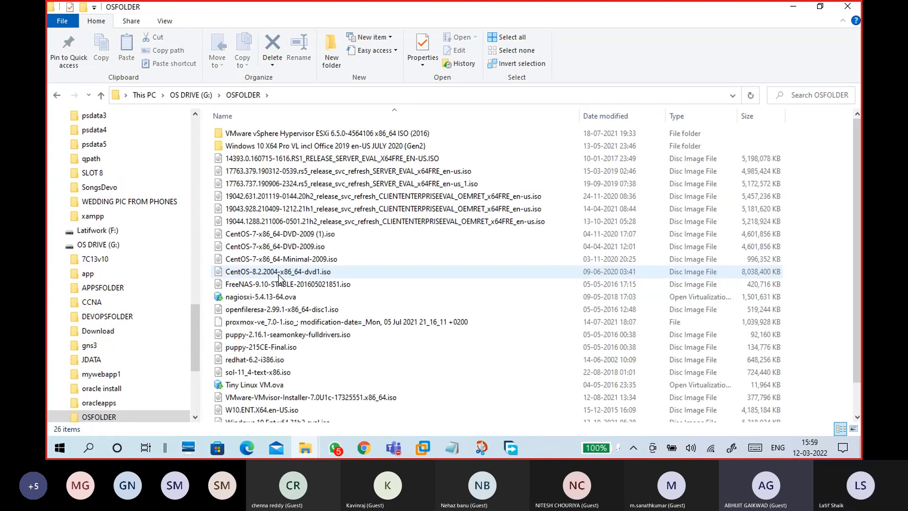
{"action": "left_click", "coordinate": [258, 188]}
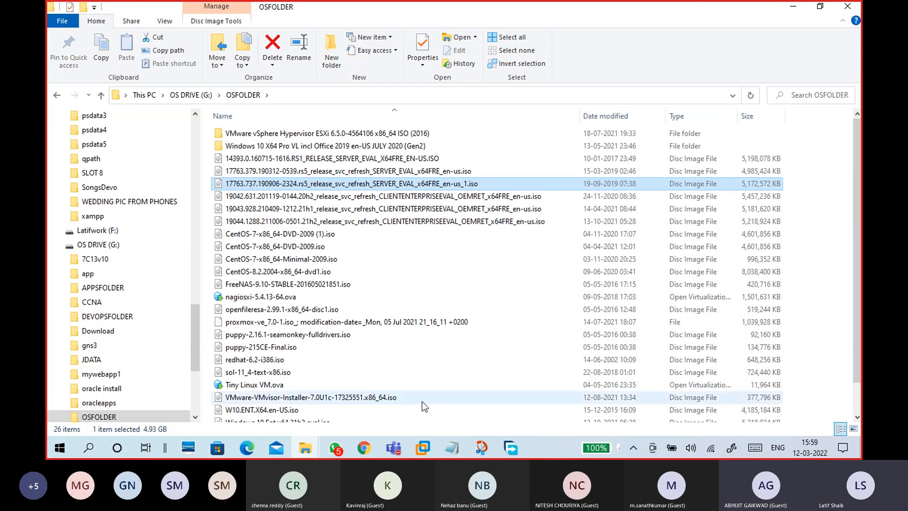
{"action": "left_click", "coordinate": [363, 448]}
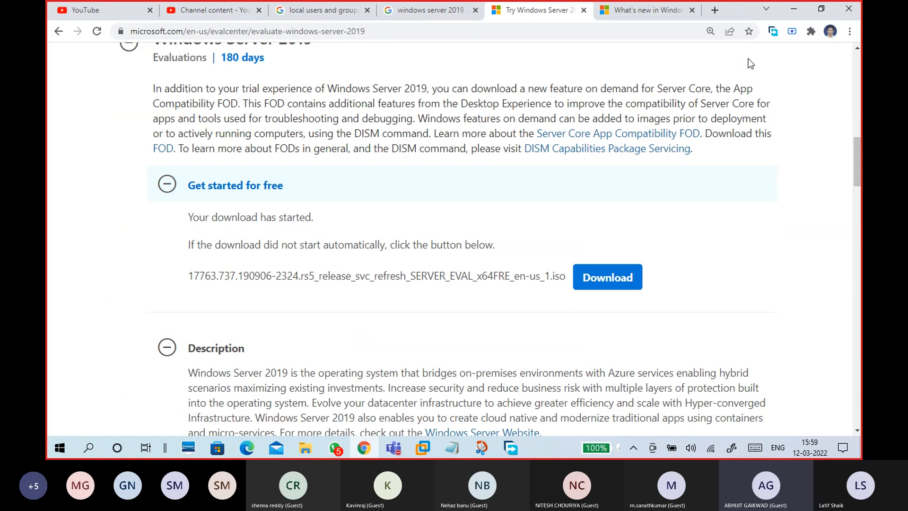
{"action": "left_click", "coordinate": [787, 13]}
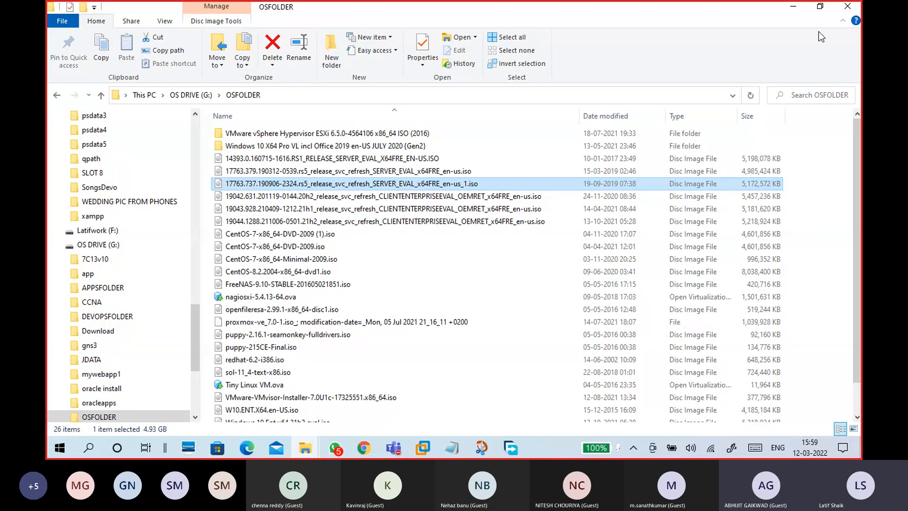
{"action": "left_click", "coordinate": [795, 9]}
{"action": "left_click_drag", "start_coordinate": [524, 223], "coordinate": [591, 221]}
{"action": "left_click", "coordinate": [552, 270]}
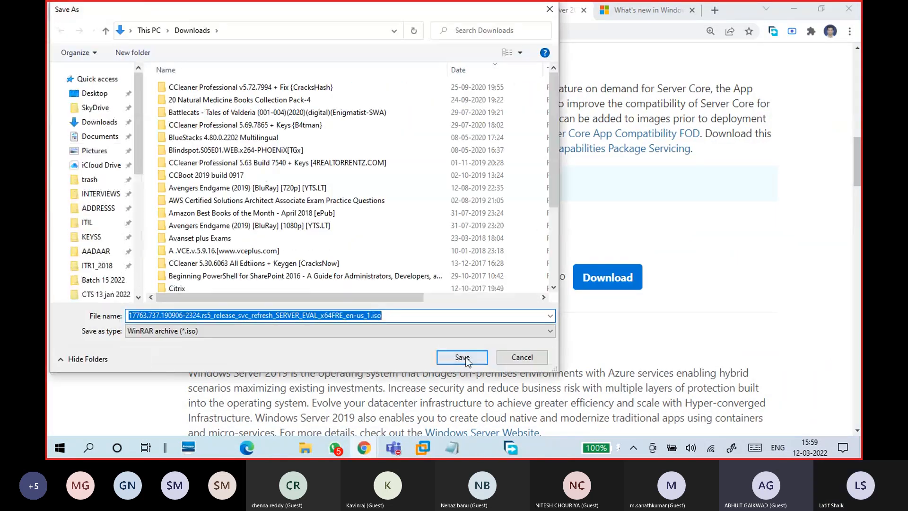
{"action": "left_click", "coordinate": [500, 359]}
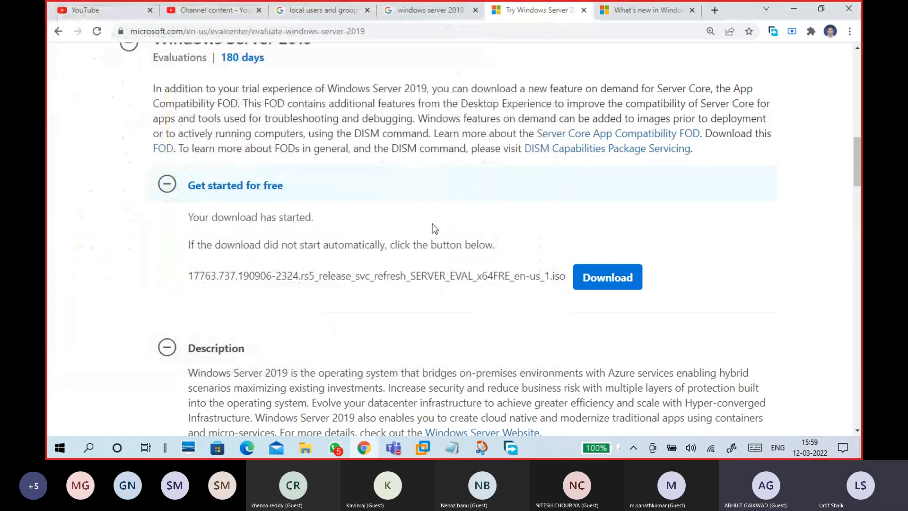
{"action": "left_click_drag", "start_coordinate": [182, 279], "coordinate": [462, 288]}
{"action": "left_click_drag", "start_coordinate": [552, 283], "coordinate": [562, 283]}
{"action": "left_click", "coordinate": [420, 371]}
{"action": "left_click", "coordinate": [307, 453]}
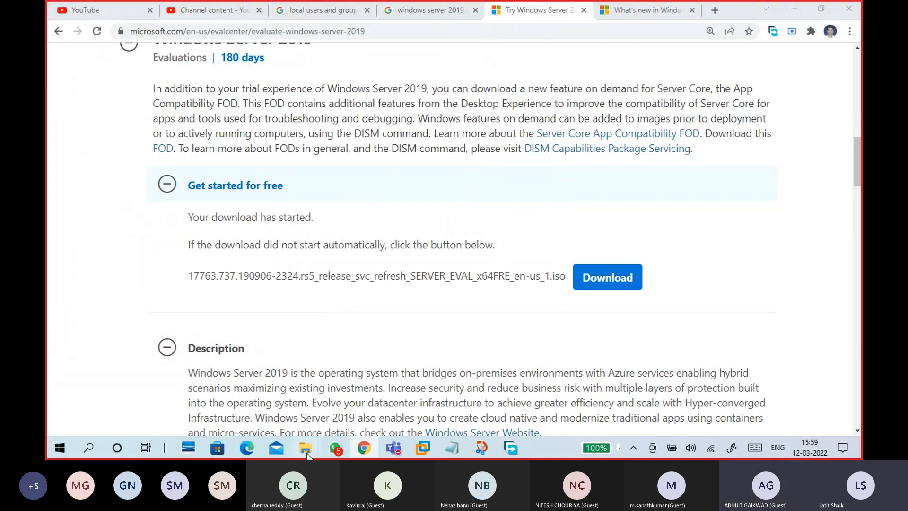
{"action": "left_click", "coordinate": [326, 418]}
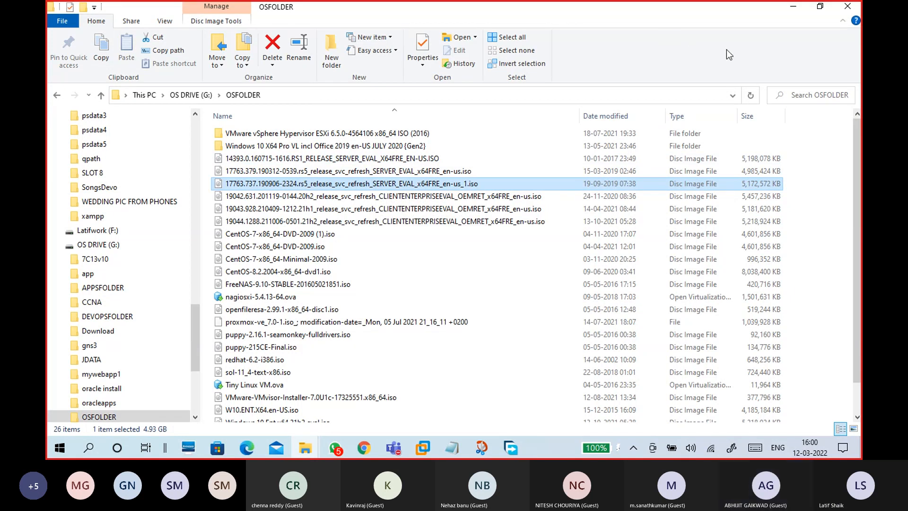
{"action": "left_click", "coordinate": [793, 6]}
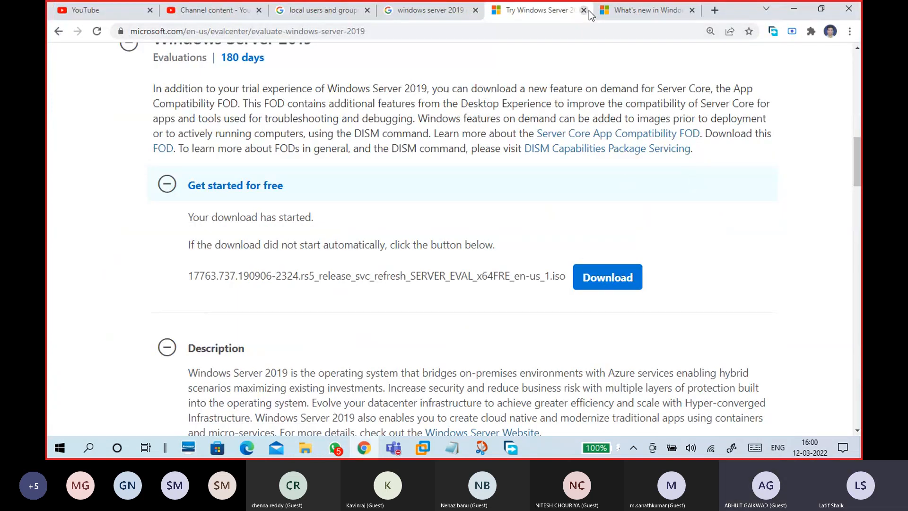
- Minimize Chrome and Teams, close Free Download Manager, and scroll the notes to the Windows Server 2016/2019 steps
{"action": "left_click", "coordinate": [611, 12]}
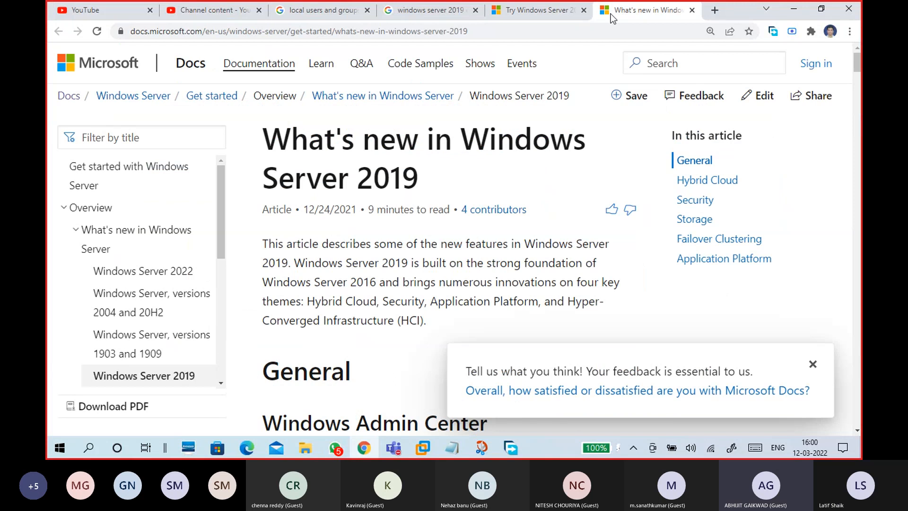
{"action": "left_click", "coordinate": [792, 8]}
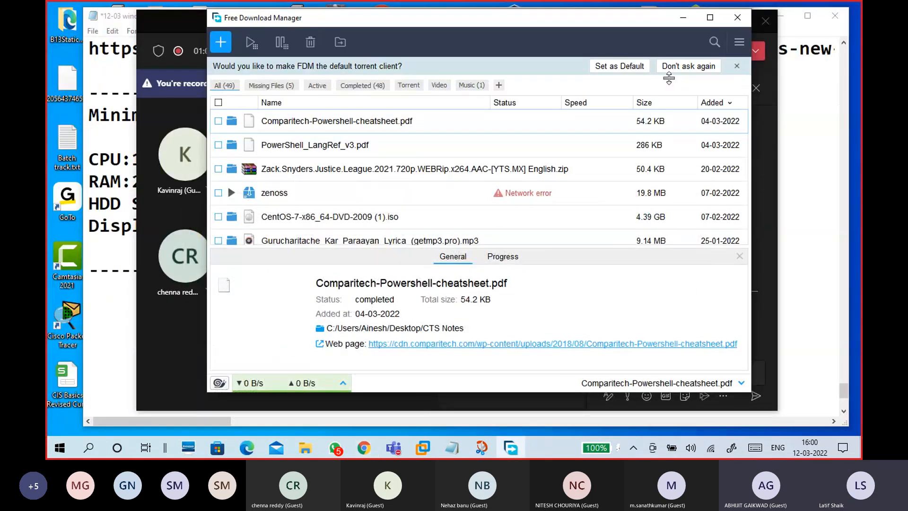
{"action": "left_click", "coordinate": [737, 18]}
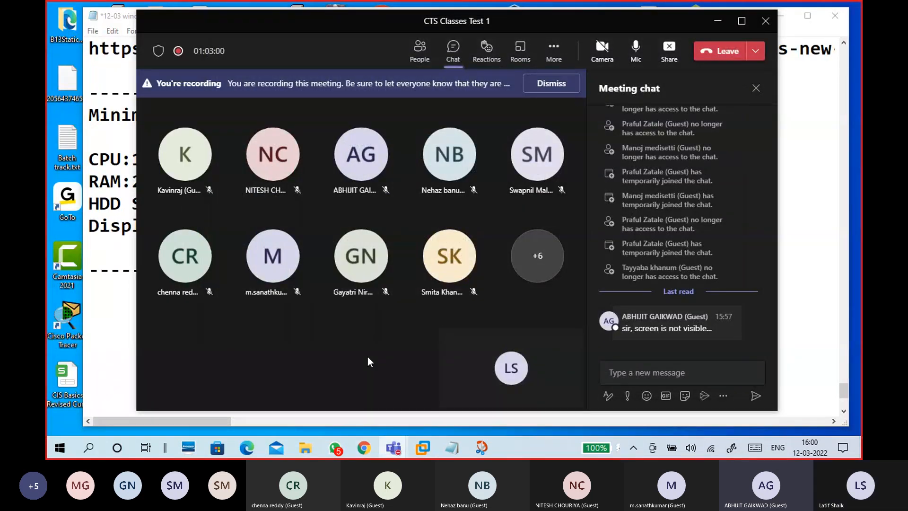
{"action": "left_click", "coordinate": [717, 20]}
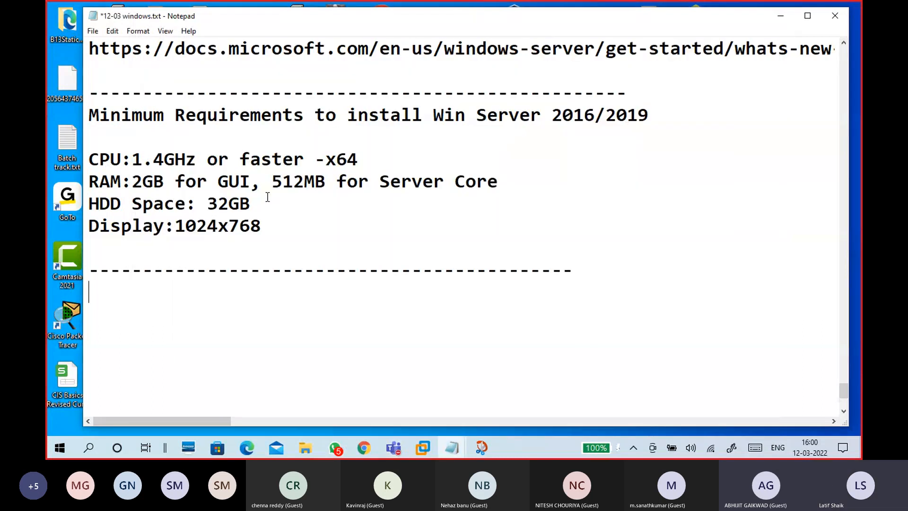
{"action": "scroll", "coordinate": [267, 196], "scroll_direction": "up", "scroll_amount": 15}
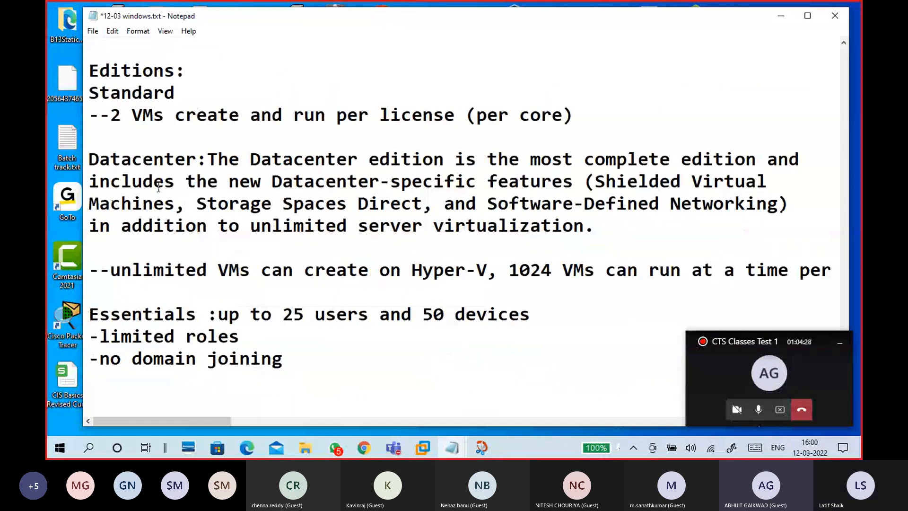
{"action": "scroll", "coordinate": [162, 184], "scroll_direction": "up", "scroll_amount": 3}
{"action": "left_click_drag", "start_coordinate": [219, 203], "coordinate": [120, 203]}
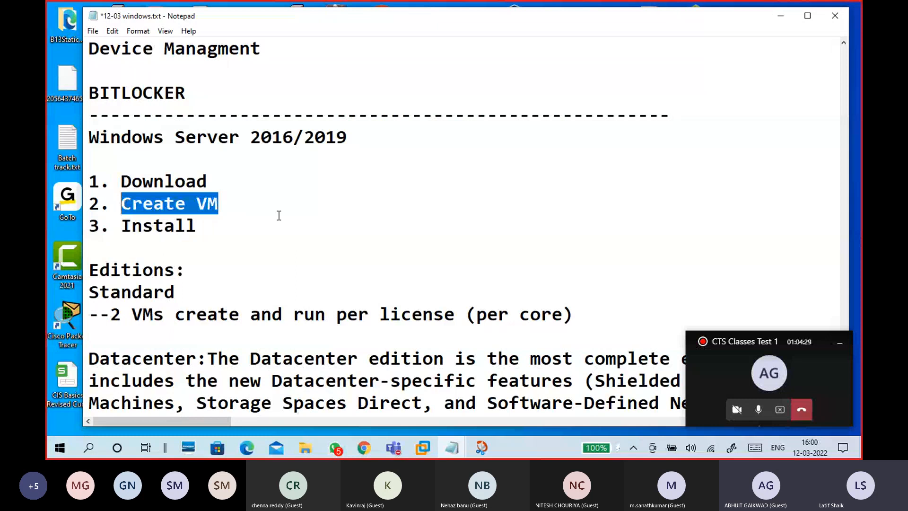
{"action": "scroll", "coordinate": [279, 215], "scroll_direction": "down", "scroll_amount": 20}
- Type 'RAM:8GB - 2GB VM' on the empty line under the dashes
{"action": "scroll", "coordinate": [288, 203], "scroll_direction": "up", "scroll_amount": 2}
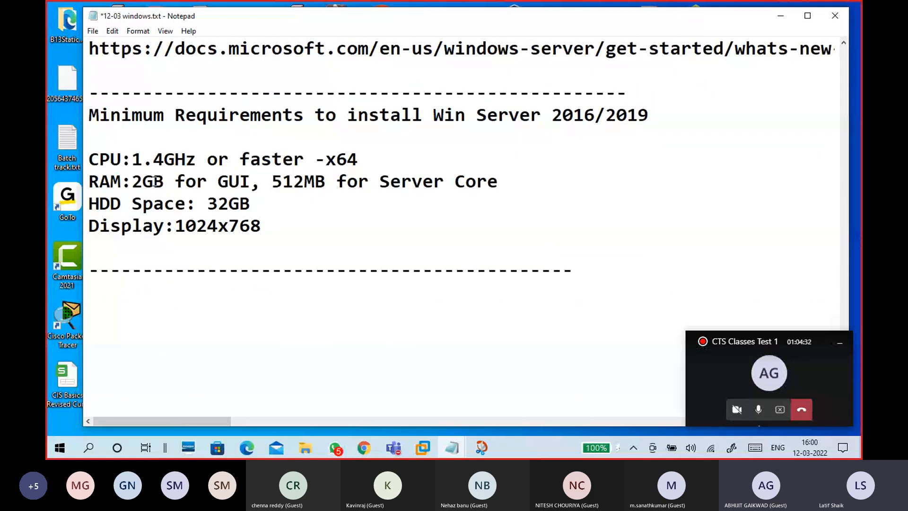
{"action": "left_click_drag", "start_coordinate": [97, 155], "coordinate": [280, 239]}
{"action": "left_click", "coordinate": [276, 254]}
{"action": "left_click", "coordinate": [262, 294]}
{"action": "type", "text": "*G"}
{"action": "key", "text": "BackSpace"}
{"action": "key", "text": "BackSpace"}
{"action": "type", "text": "8G -"}
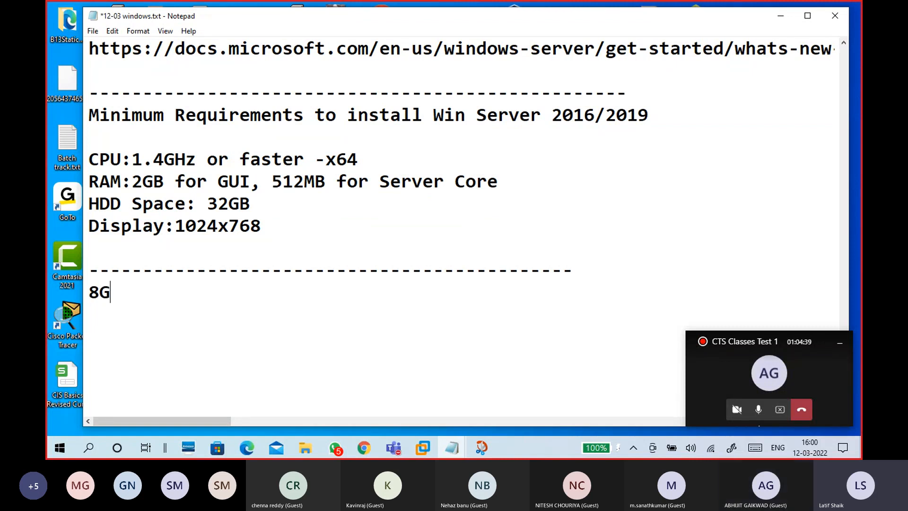
{"action": "key", "text": "BackSpace"}
{"action": "key", "text": "BackSpace"}
{"action": "type", "text": "B"}
{"action": "key", "text": "Left"}
{"action": "key", "text": "Left"}
{"action": "key", "text": "Left"}
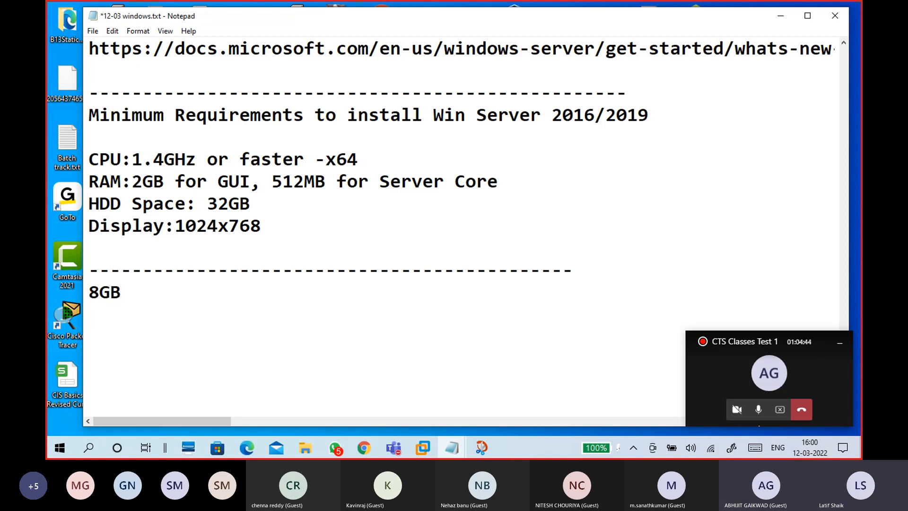
{"action": "type", "text": "RAM"}
{"action": "key", "text": "BackSpace"}
{"action": "type", "text": ":"}
{"action": "key", "text": "Right"}
{"action": "key", "text": "Right"}
{"action": "key", "text": "Right"}
{"action": "type", "text": "- "}
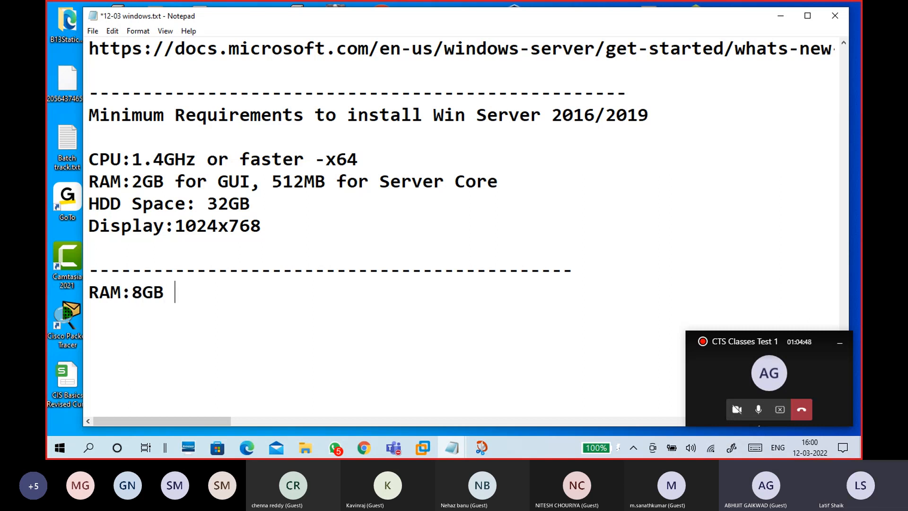
{"action": "type", "text": "1"}
{"action": "key", "text": "BackSpace"}
{"action": "type", "text": "2GB"}
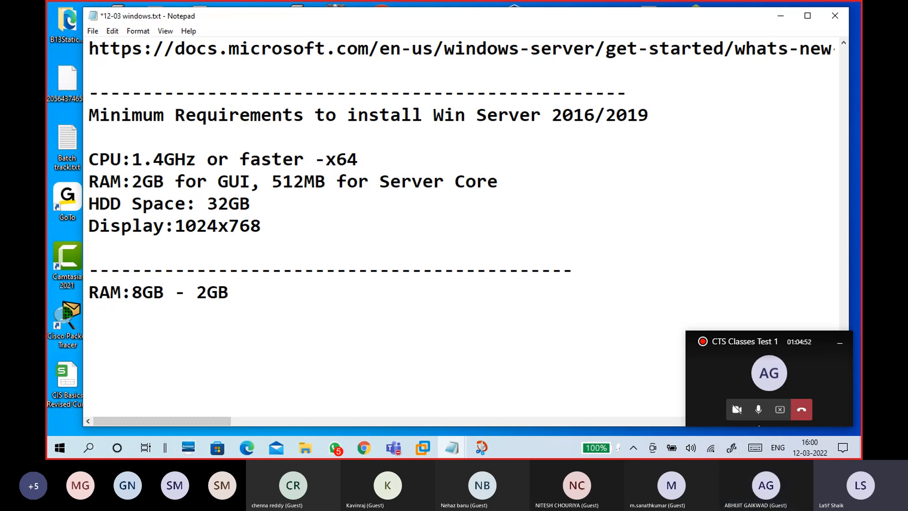
{"action": "type", "text": " VM"}
- Add the line '4GB - 1GB VM' below it, followed by blank lines
{"action": "key", "text": "Return"}
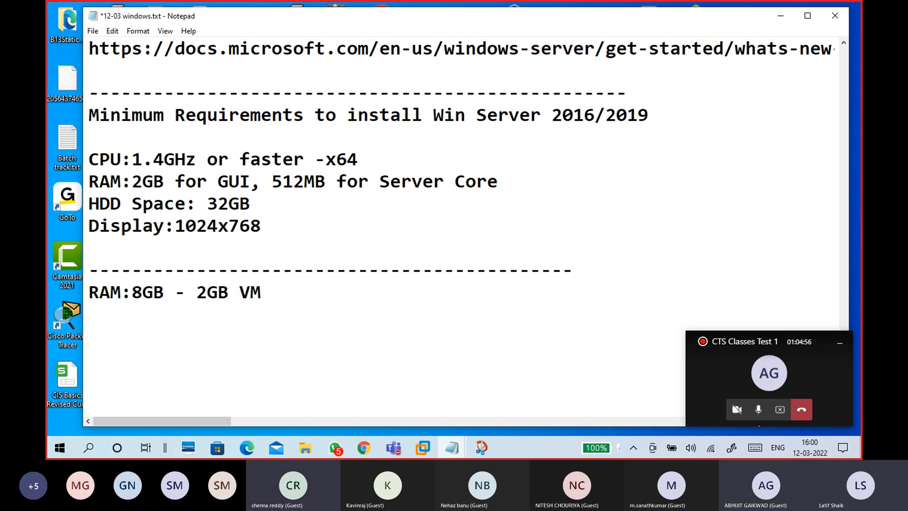
{"action": "key", "text": "BackSpace"}
{"action": "type", "text": "4GB  "}
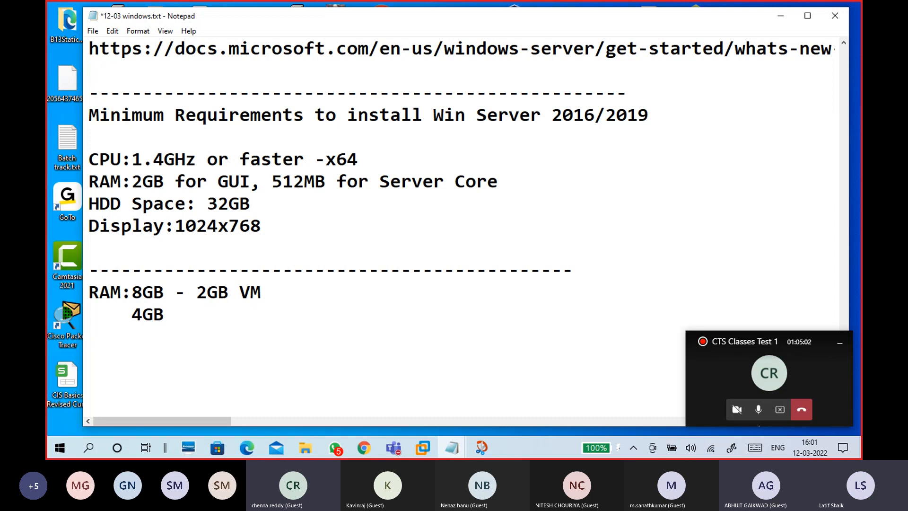
{"action": "type", "text": " 1GB VM"}
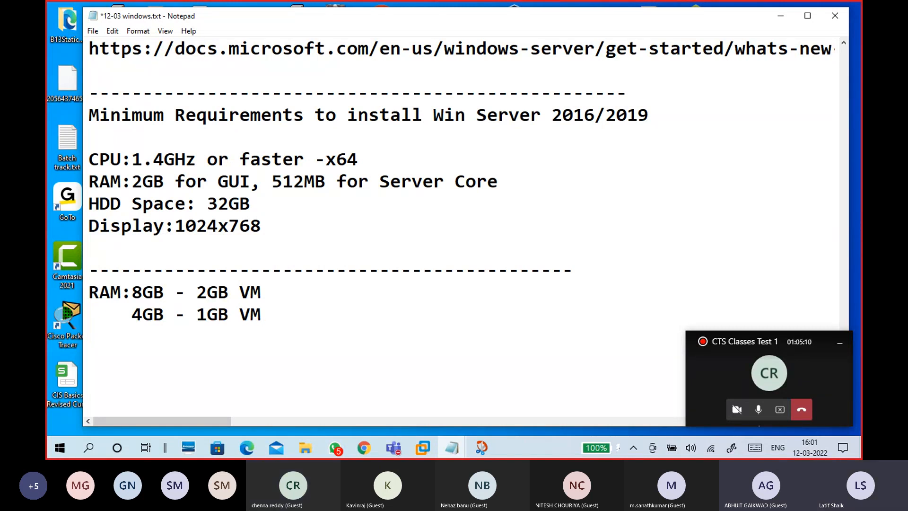
{"action": "key", "text": "BackSpace"}
{"action": "key", "text": "Return"}
{"action": "key", "text": "Return"}
{"action": "key", "text": "Return"}
{"action": "key", "text": "Return"}
{"action": "key", "text": "Return"}
{"action": "key", "text": "Return"}
{"action": "key", "text": "Return"}
{"action": "key", "text": "Return"}
{"action": "key", "text": "Return"}
{"action": "key", "text": "Return"}
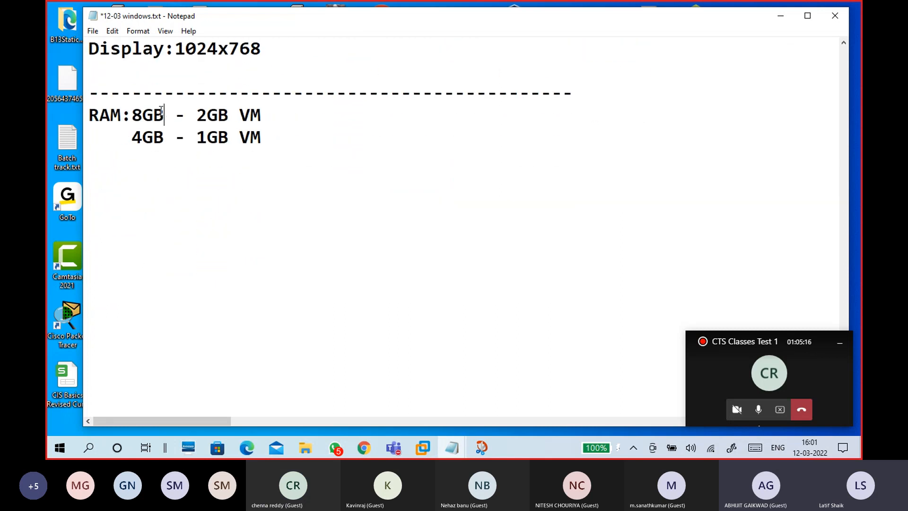
- Below the 4GB line, try and erase a RAM sum, then add a '--' separator line
{"action": "left_click_drag", "start_coordinate": [163, 114], "coordinate": [122, 115]}
{"action": "left_click", "coordinate": [132, 139]}
{"action": "left_click", "coordinate": [127, 167]}
{"action": "key", "text": "Return"}
{"action": "type", "text": "4G + 8"}
{"action": "key", "text": "BackSpace"}
{"action": "type", "text": "8G 12"}
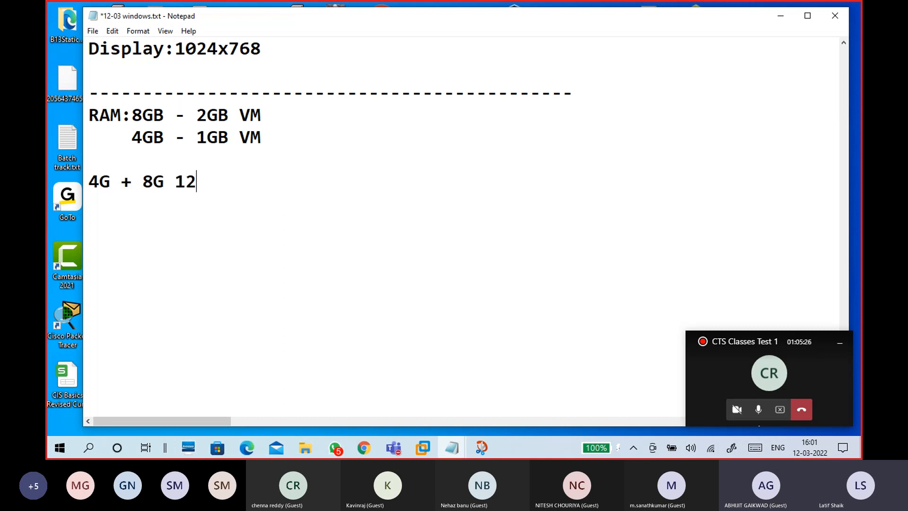
{"action": "key", "text": "BackSpace"}
{"action": "key", "text": "BackSpace"}
{"action": "key", "text": "BackSpace"}
{"action": "key", "text": "BackSpace"}
{"action": "key", "text": "BackSpace"}
{"action": "key", "text": "BackSpace"}
{"action": "key", "text": "BackSpace"}
{"action": "key", "text": "BackSpace"}
{"action": "key", "text": "BackSpace"}
{"action": "key", "text": "BackSpace"}
{"action": "key", "text": "BackSpace"}
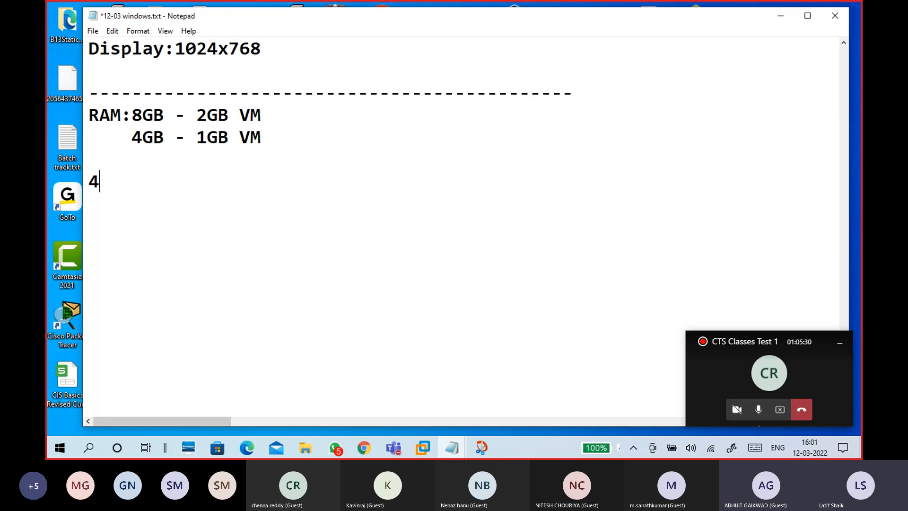
{"action": "type", "text": "--"}
{"action": "key", "text": "Return"}
- Shut down the CTS15WinC1 guest, then show the Workstation Home page with the VM library
{"action": "left_click", "coordinate": [772, 18]}
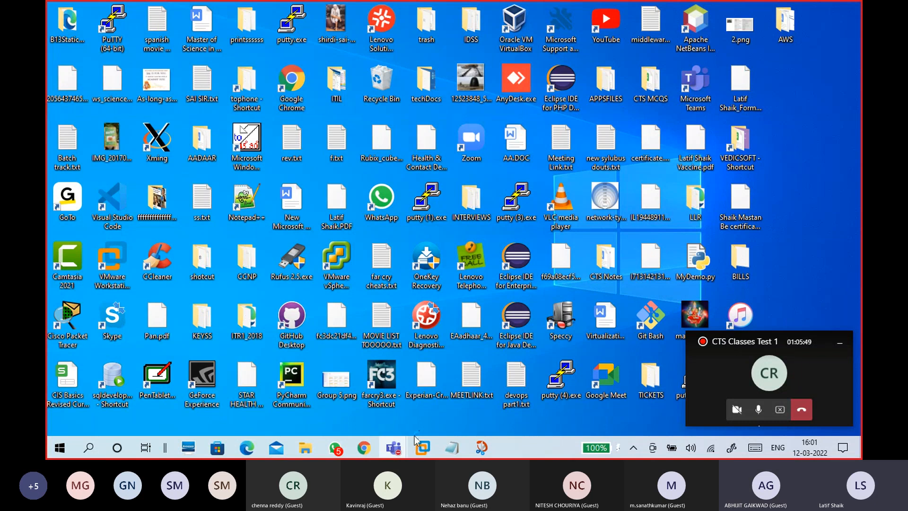
{"action": "mouse_move", "coordinate": [422, 447]}
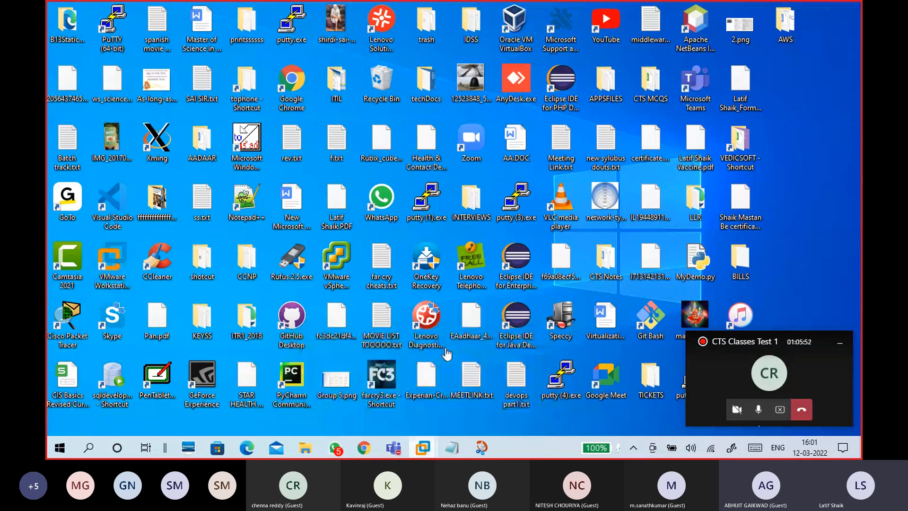
{"action": "left_click", "coordinate": [452, 396]}
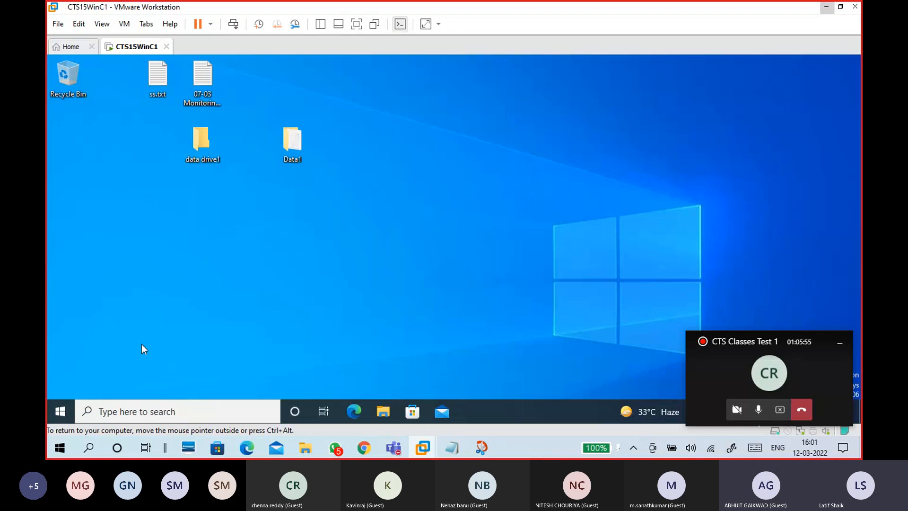
{"action": "left_click", "coordinate": [69, 395]}
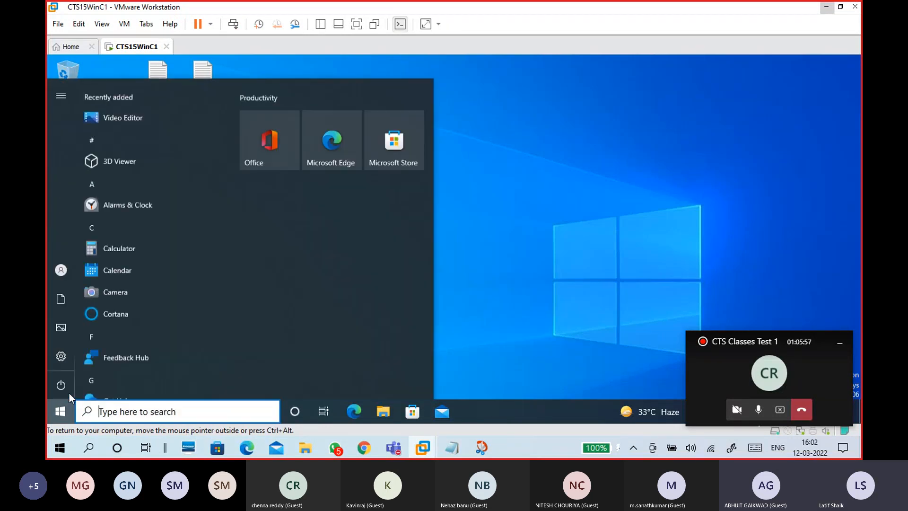
{"action": "left_click", "coordinate": [67, 386]}
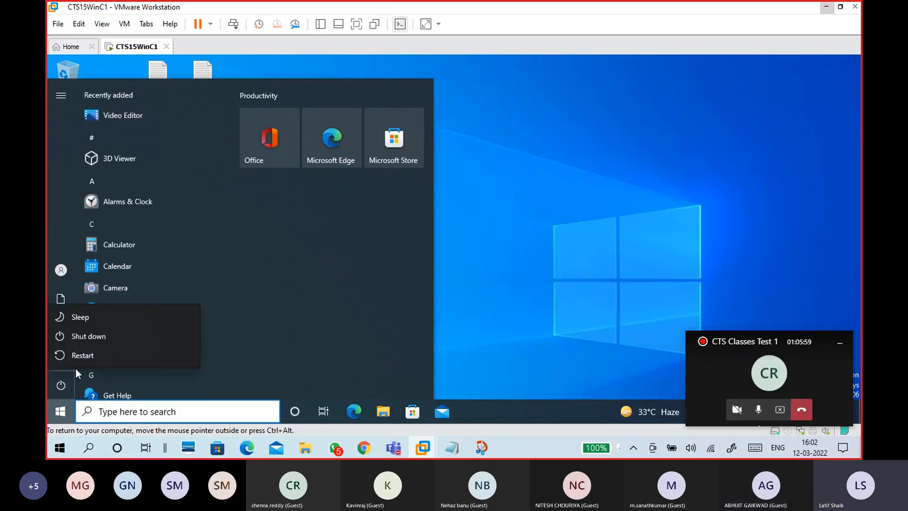
{"action": "left_click", "coordinate": [90, 340]}
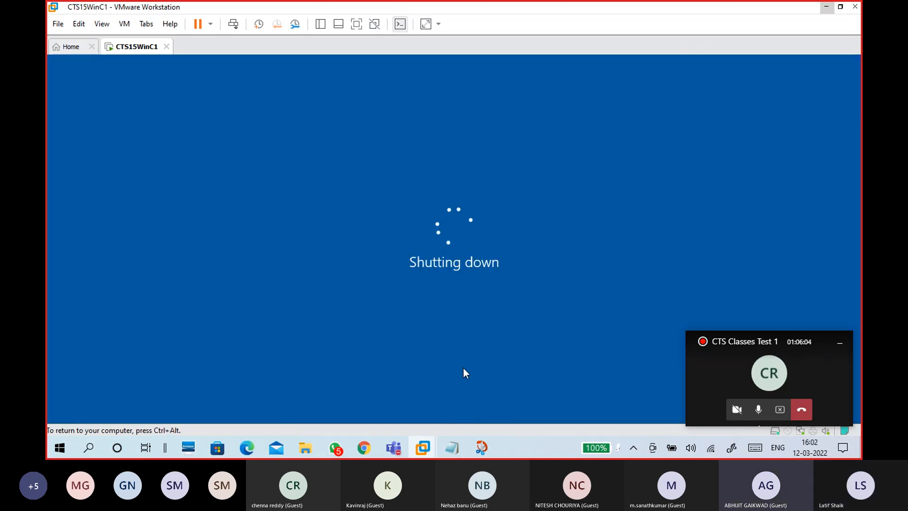
{"action": "left_click", "coordinate": [84, 53]}
{"action": "key", "text": "F9"}
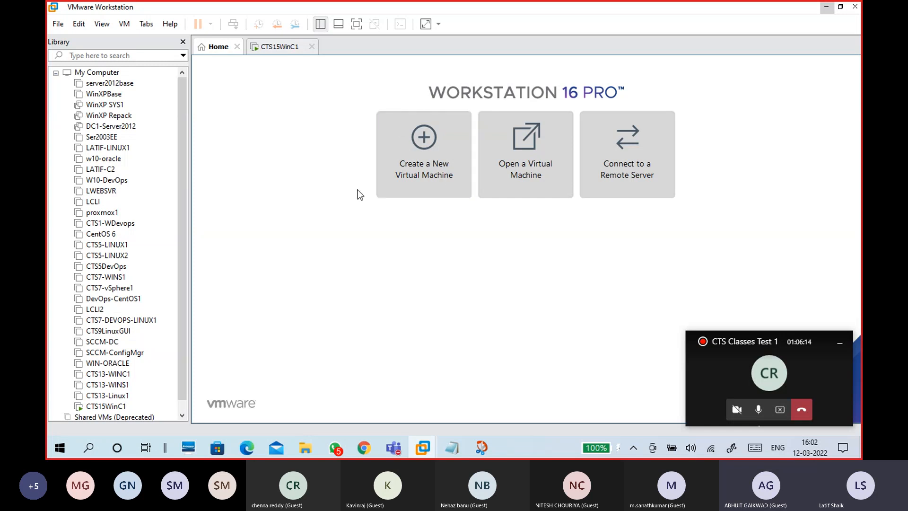
{"action": "left_click", "coordinate": [408, 180]}
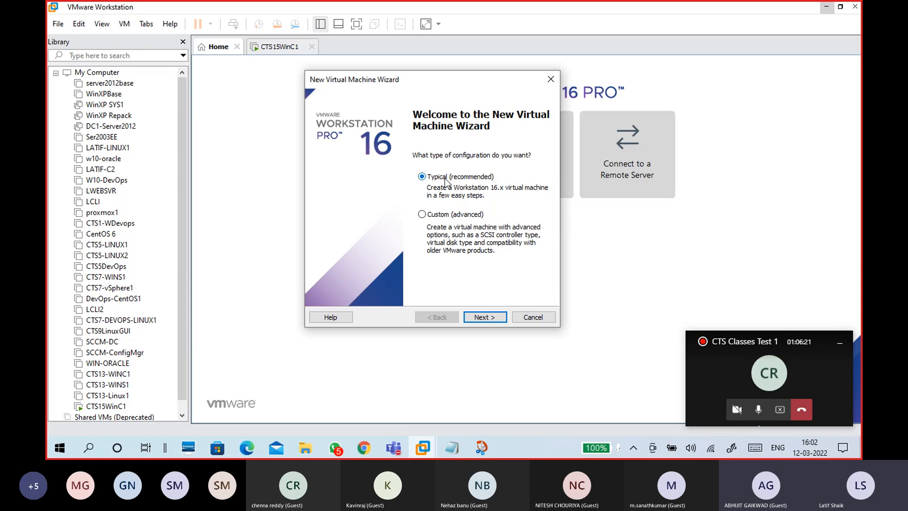
{"action": "left_click", "coordinate": [449, 216]}
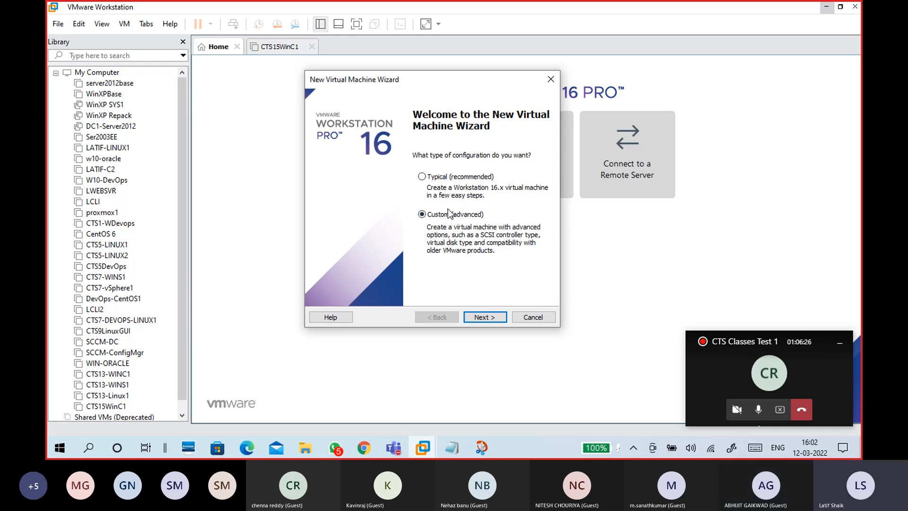
{"action": "left_click", "coordinate": [484, 317]}
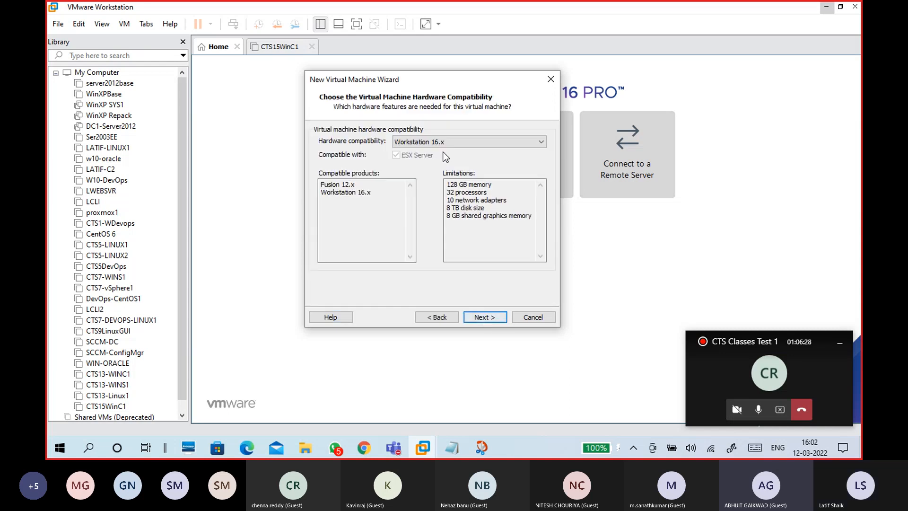
{"action": "left_click", "coordinate": [478, 317]}
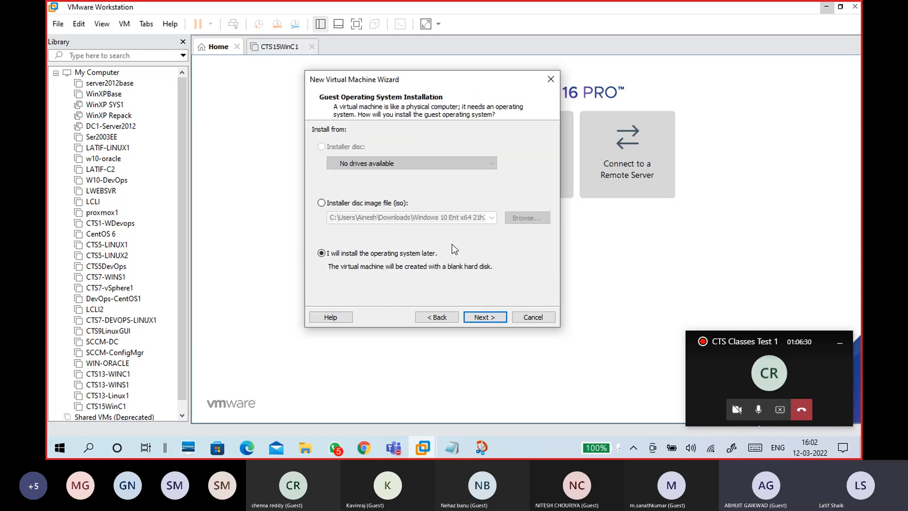
{"action": "left_click", "coordinate": [482, 316]}
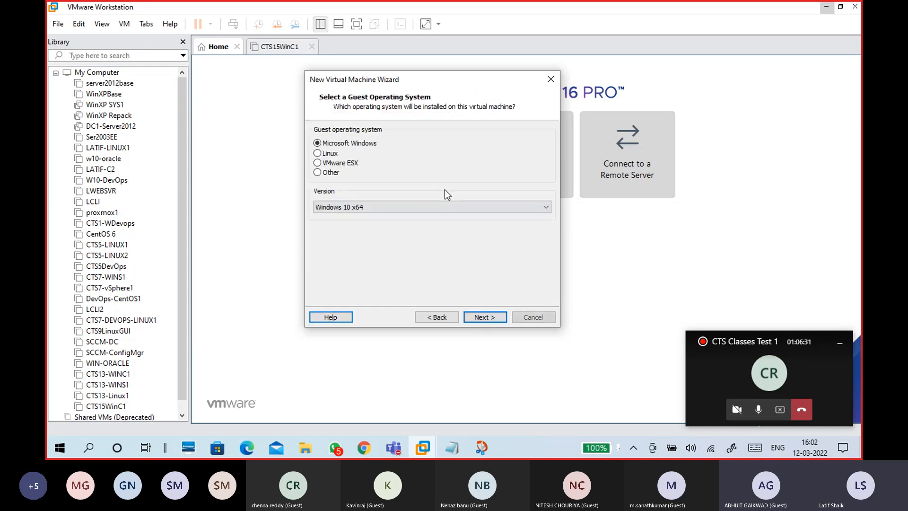
{"action": "left_click", "coordinate": [482, 317]}
{"action": "left_click", "coordinate": [480, 318]}
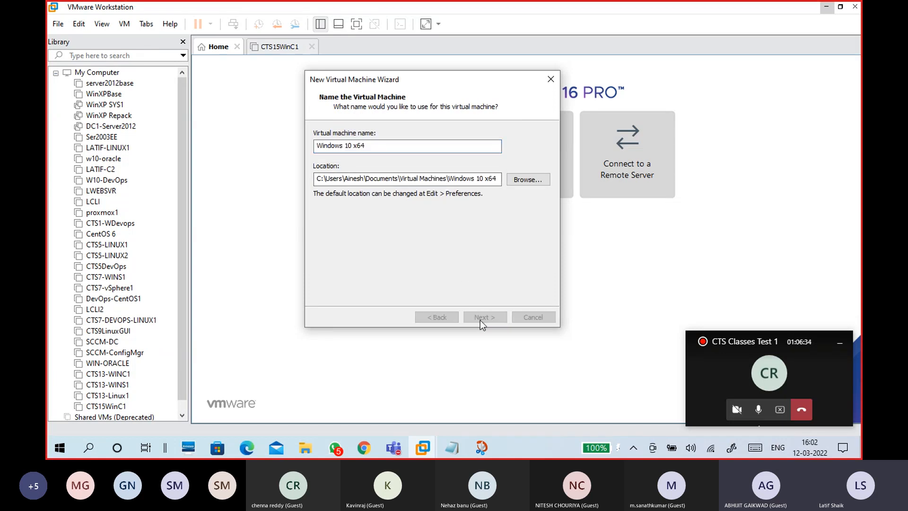
{"action": "left_click", "coordinate": [480, 317]}
{"action": "left_click", "coordinate": [481, 317]}
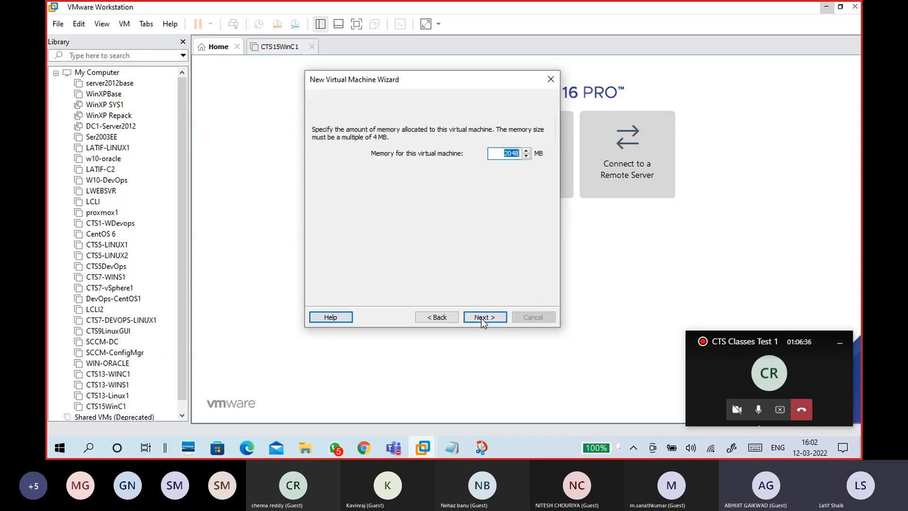
{"action": "left_click", "coordinate": [481, 317]}
{"action": "left_click", "coordinate": [481, 318]}
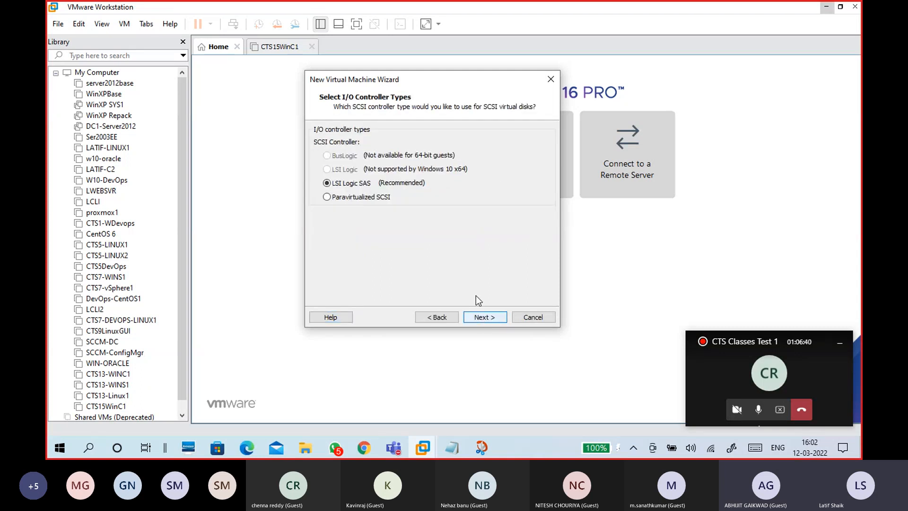
{"action": "left_click", "coordinate": [488, 318]}
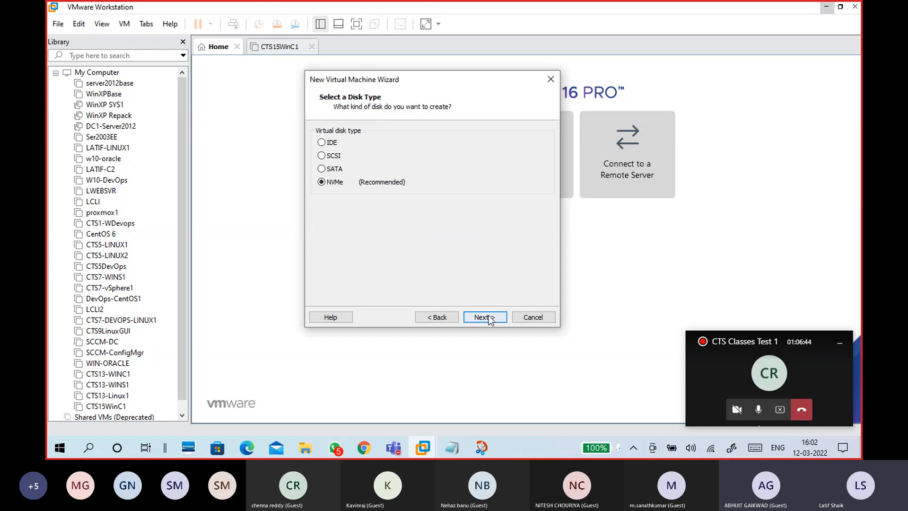
{"action": "left_click", "coordinate": [488, 317]}
{"action": "left_click", "coordinate": [443, 316]}
{"action": "left_click", "coordinate": [334, 156]}
{"action": "left_click", "coordinate": [480, 317]}
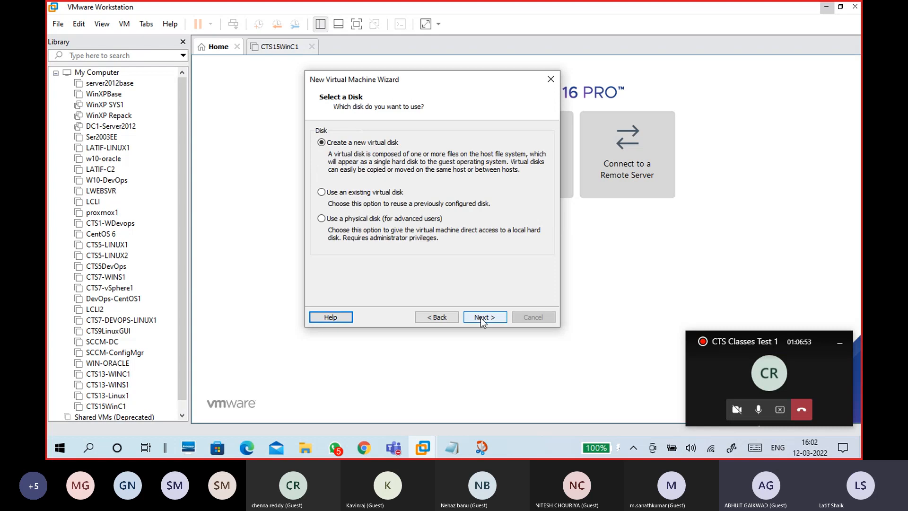
{"action": "left_click", "coordinate": [533, 316]}
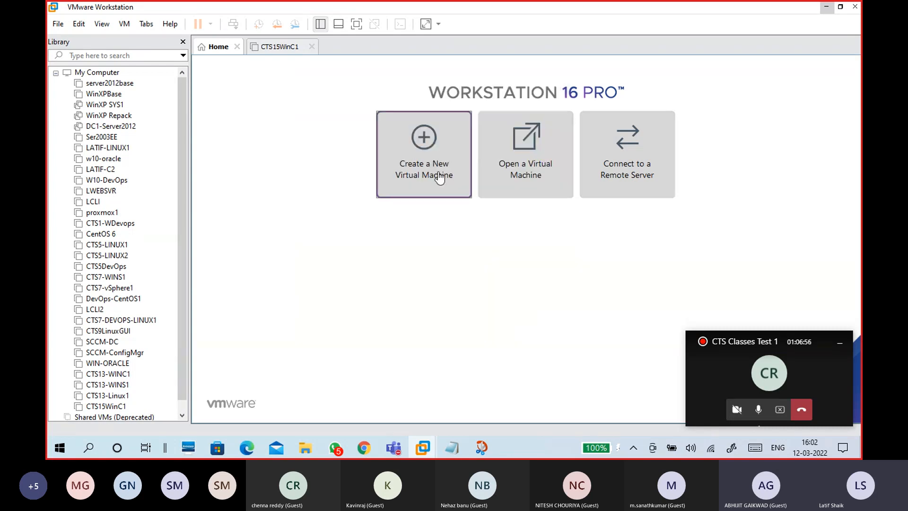
- Launch the New Virtual Machine Wizard and leave Custom (advanced) configuration selected
{"action": "left_click", "coordinate": [440, 178]}
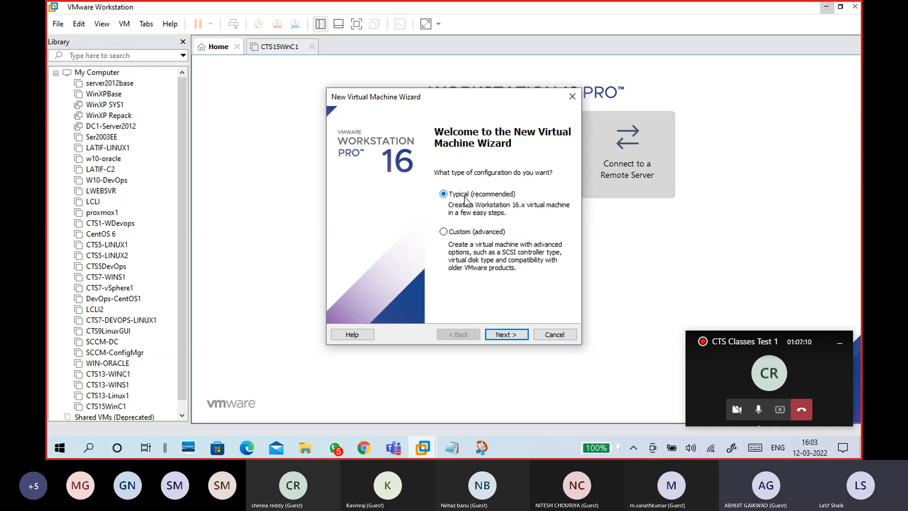
{"action": "left_click", "coordinate": [468, 232]}
{"action": "left_click", "coordinate": [464, 195]}
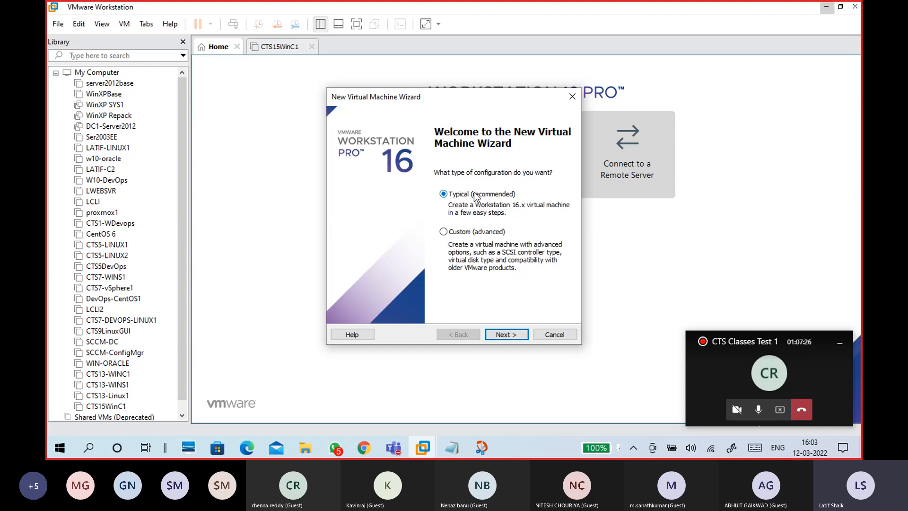
{"action": "left_click", "coordinate": [480, 232]}
- Pick Typical configuration, install the OS later, and reach the guest operating system page
{"action": "left_click", "coordinate": [459, 195]}
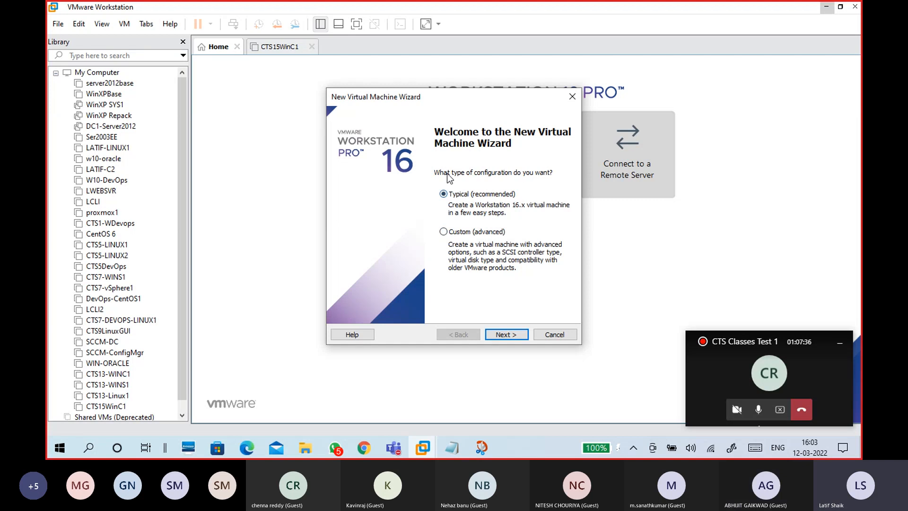
{"action": "left_click", "coordinate": [521, 339]}
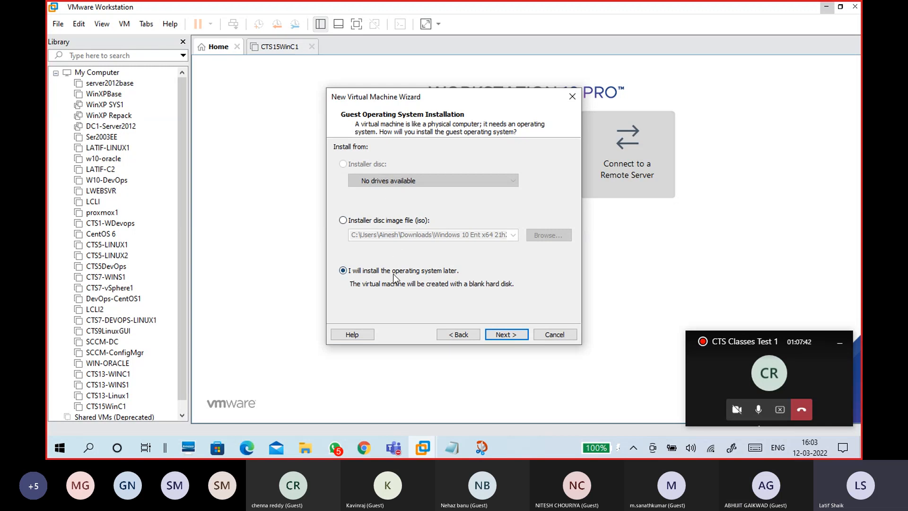
{"action": "left_click", "coordinate": [502, 337]}
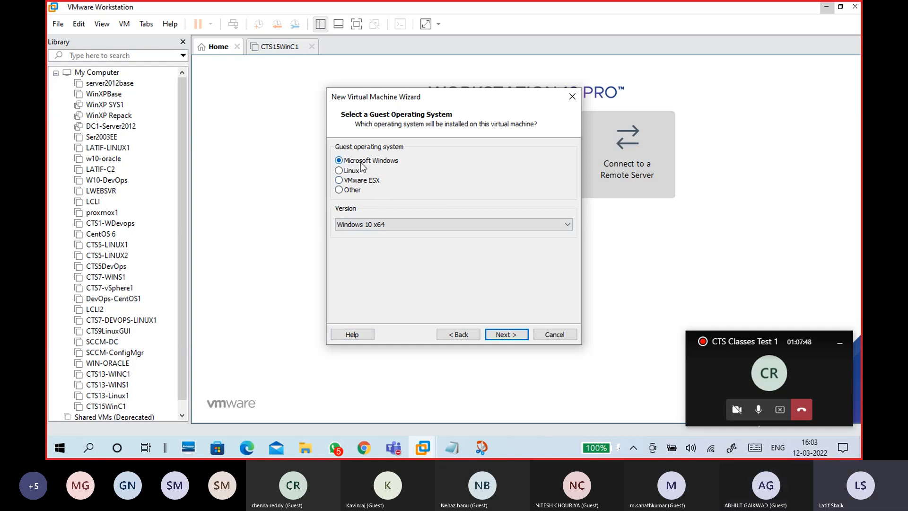
{"action": "left_click", "coordinate": [461, 333]}
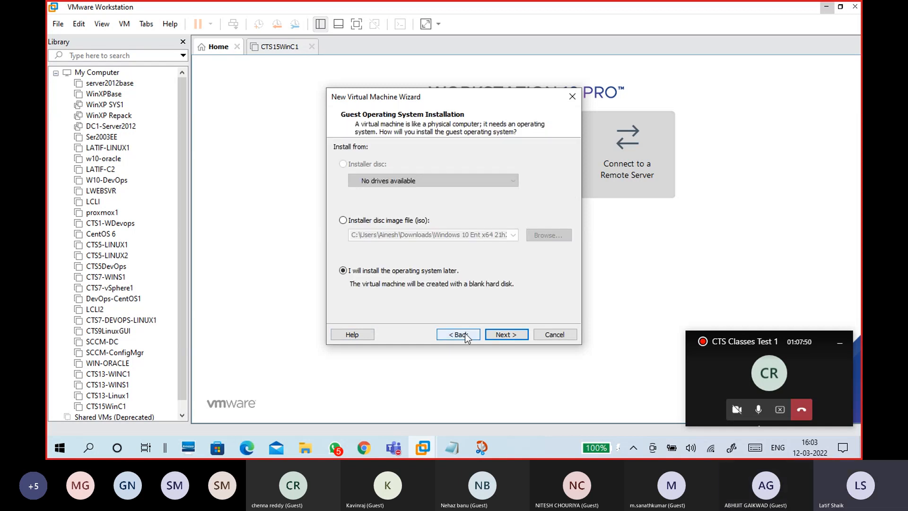
{"action": "left_click", "coordinate": [494, 334]}
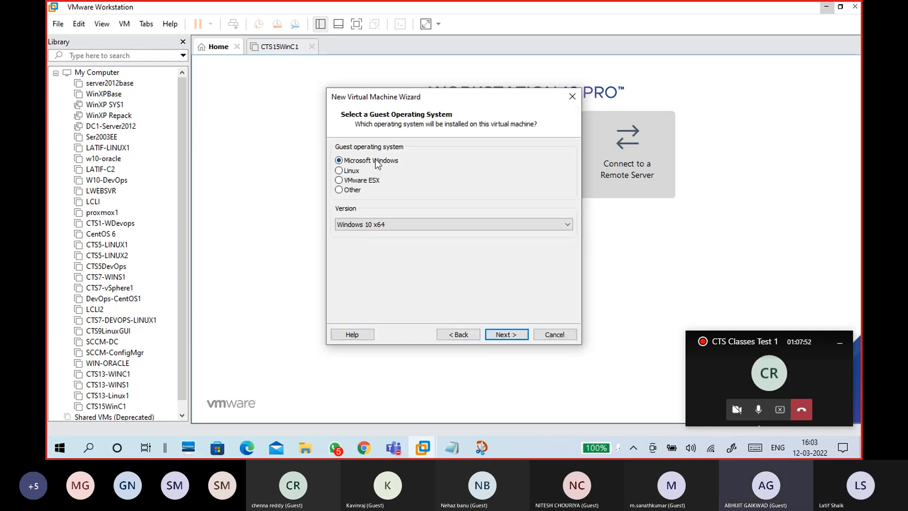
- Try Windows Server 2019, 2016 and 2012 in the guest Version list
{"action": "left_click", "coordinate": [394, 225]}
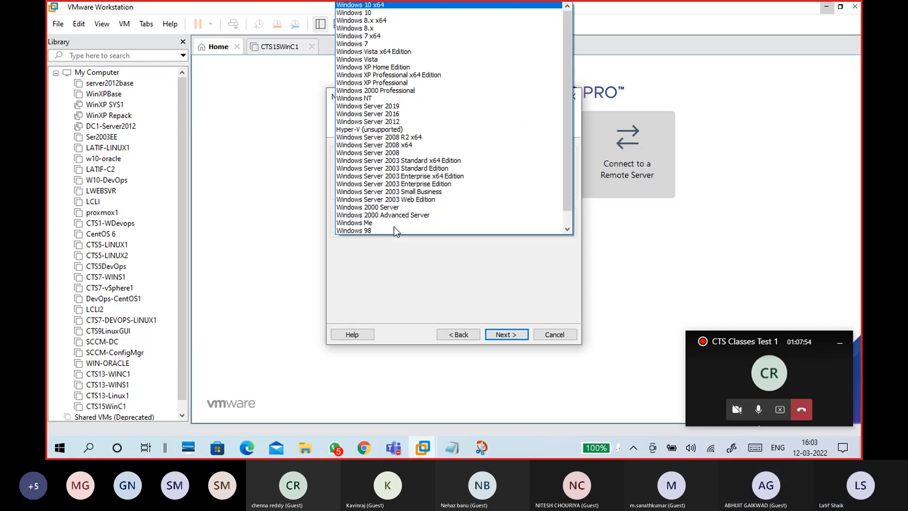
{"action": "left_click", "coordinate": [376, 108]}
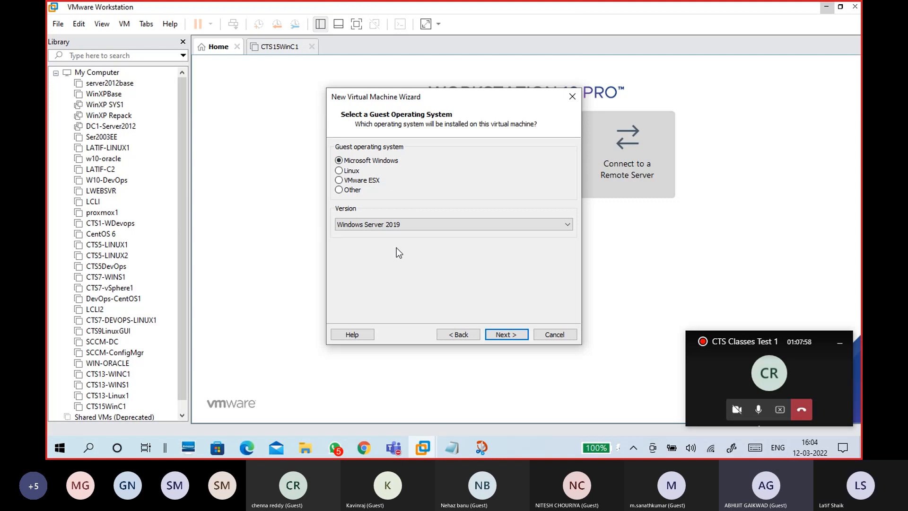
{"action": "left_click", "coordinate": [397, 226]}
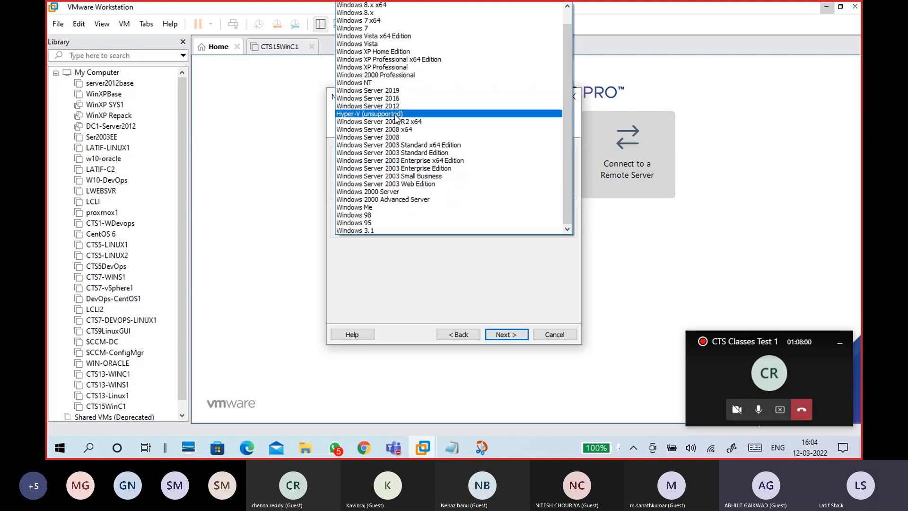
{"action": "left_click", "coordinate": [392, 101]}
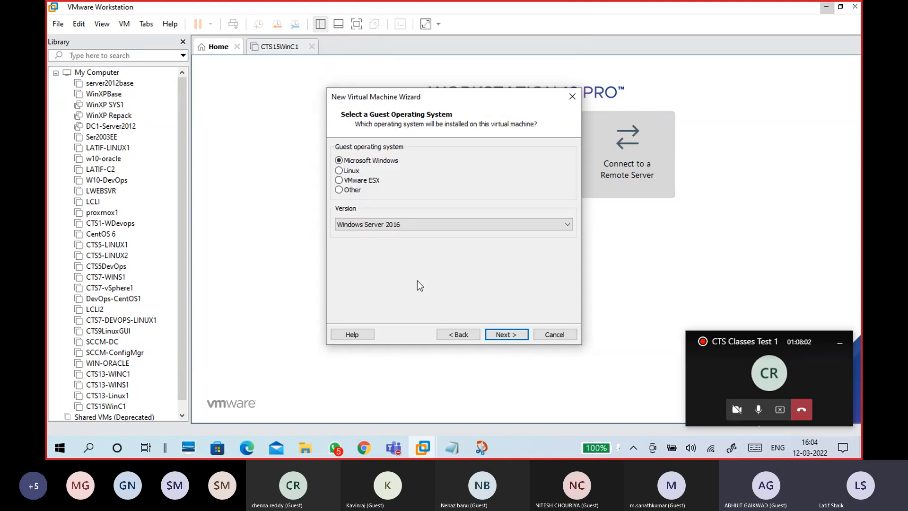
{"action": "left_click", "coordinate": [403, 226]}
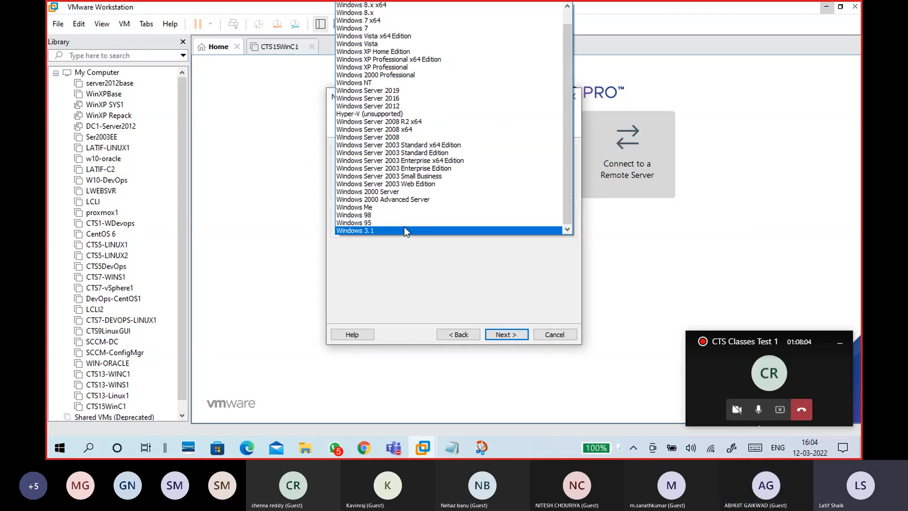
{"action": "left_click", "coordinate": [390, 91]}
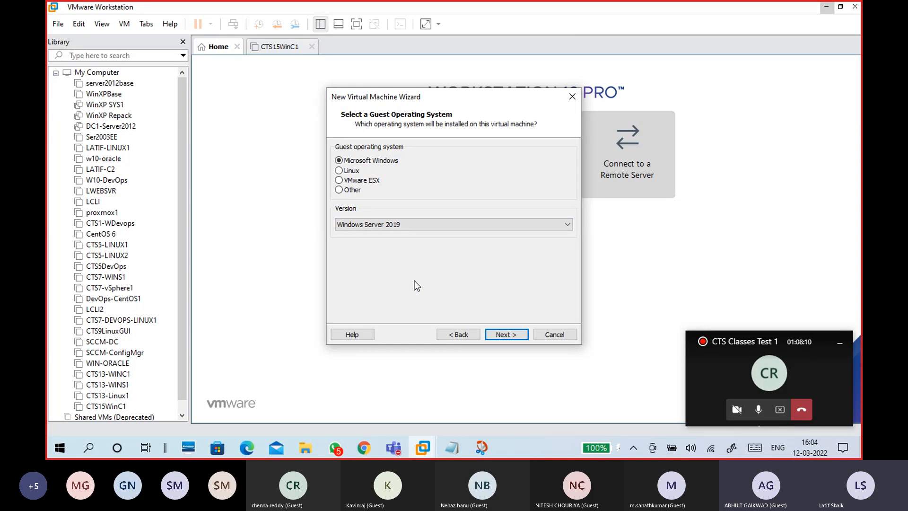
{"action": "left_click", "coordinate": [409, 225]}
{"action": "left_click", "coordinate": [389, 107]}
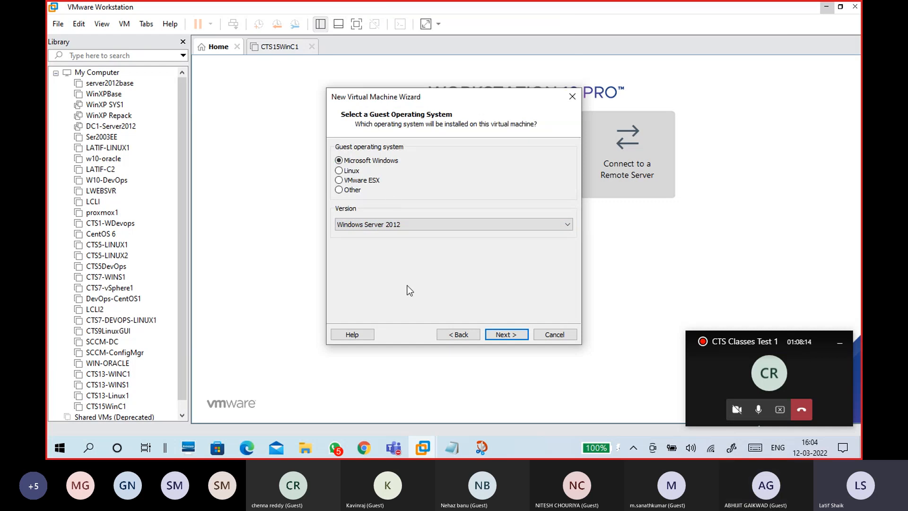
{"action": "left_click", "coordinate": [394, 226]}
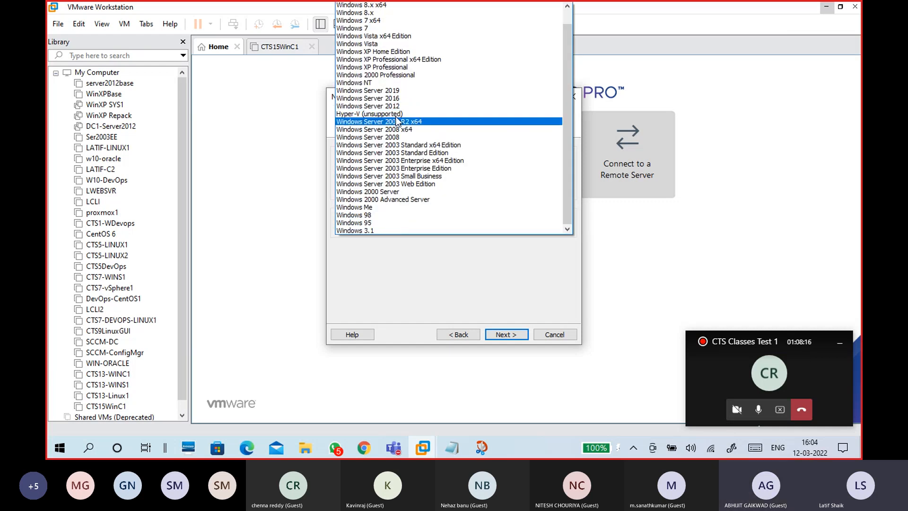
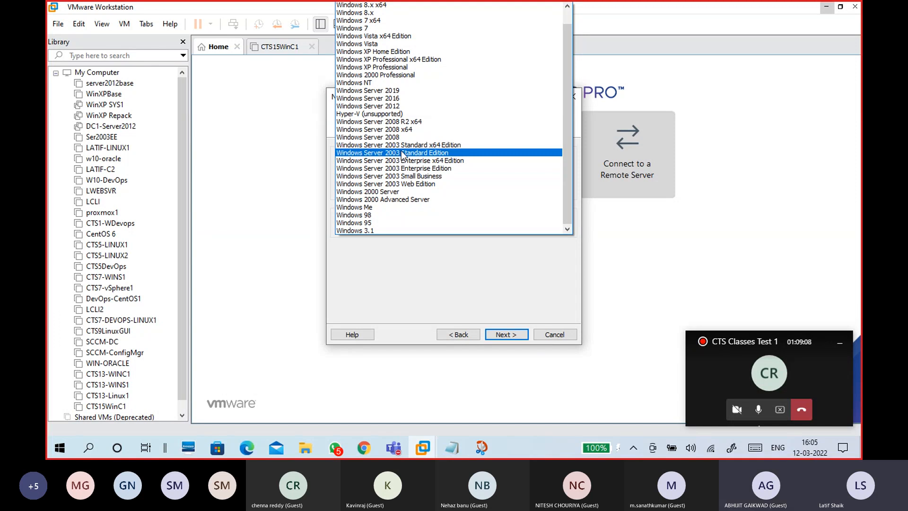
- Set the guest OS version to Windows Server 2019 and continue to the naming page
{"action": "left_click", "coordinate": [388, 91]}
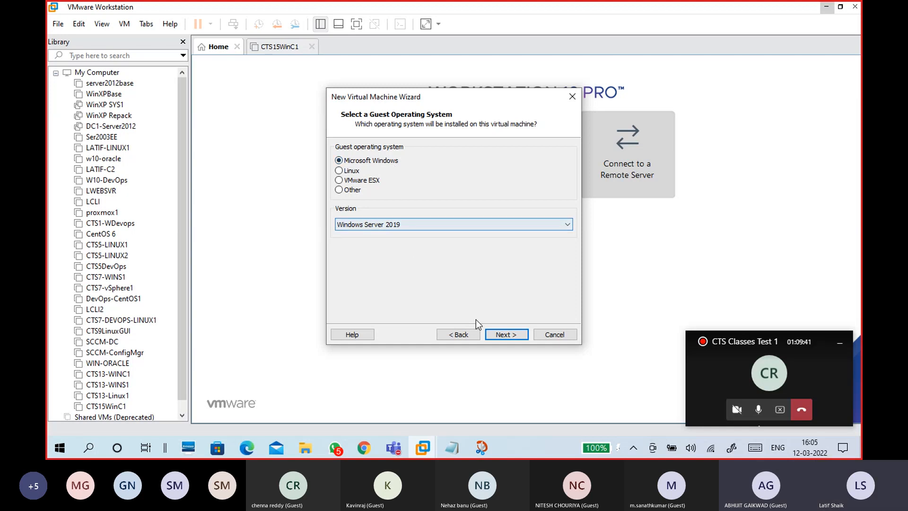
{"action": "left_click", "coordinate": [512, 338]}
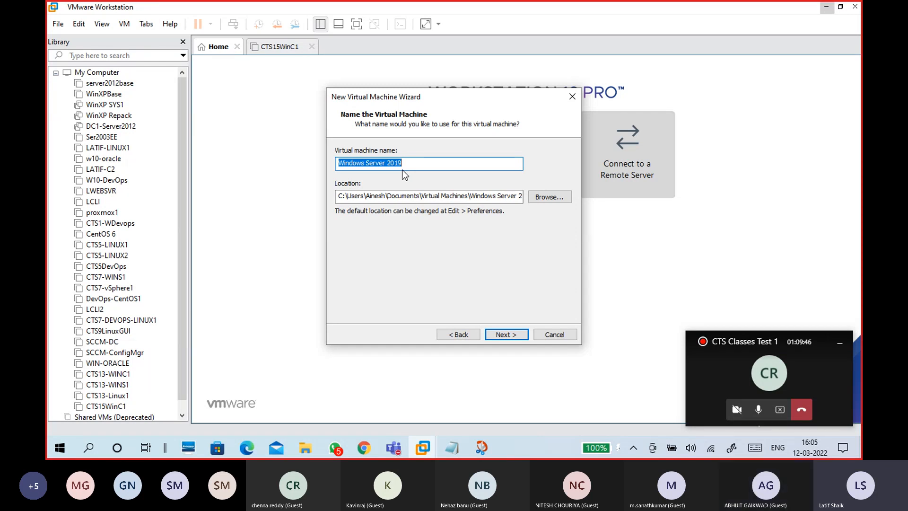
- Enter CTS15-WINS1 as the virtual machine name and bring up the location folder chooser
{"action": "type", "text": "WINS"}
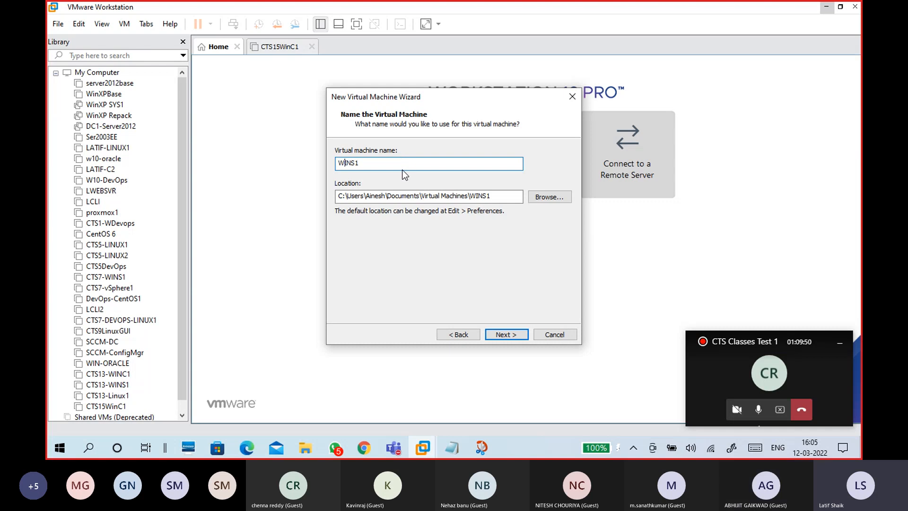
{"action": "type", "text": "1"}
{"action": "key", "text": "Home"}
{"action": "type", "text": "CTS1"}
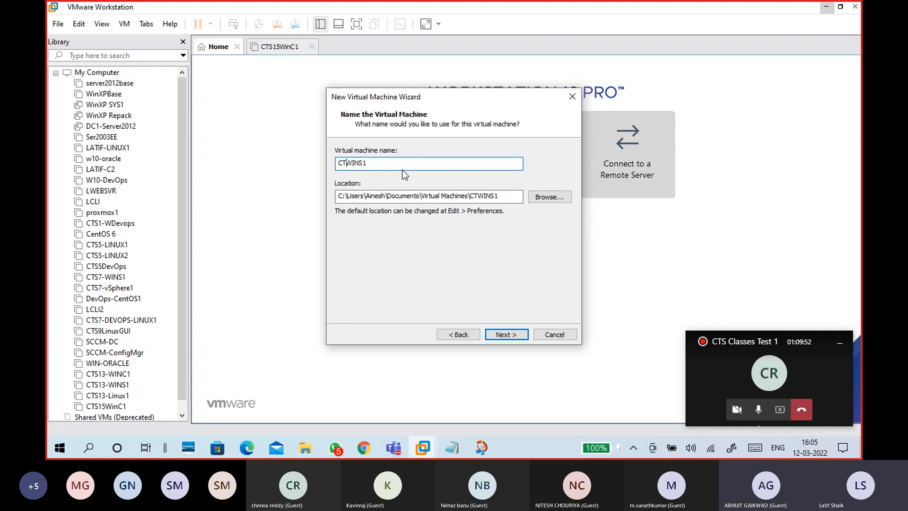
{"action": "type", "text": "5-"}
{"action": "left_click_drag", "start_coordinate": [402, 164], "coordinate": [302, 169]}
{"action": "key", "text": "ctrl+c"}
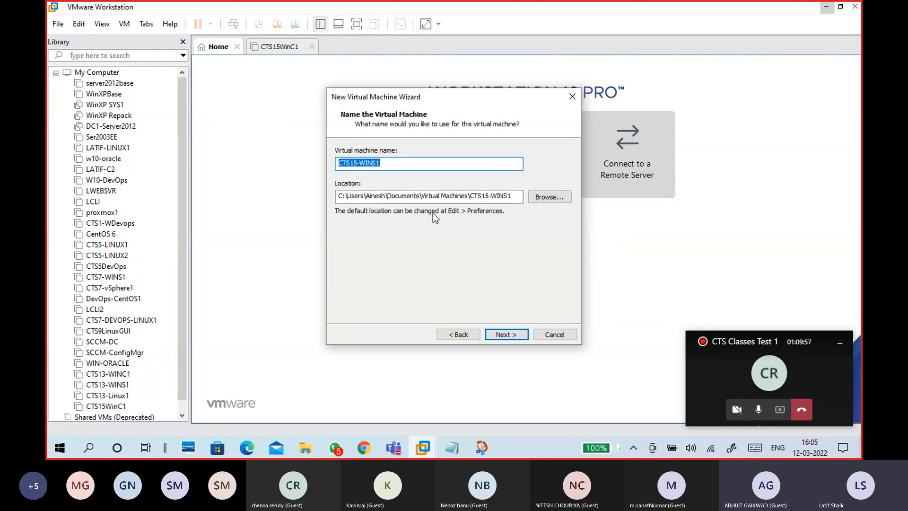
{"action": "left_click", "coordinate": [399, 165]}
{"action": "left_click", "coordinate": [532, 198]}
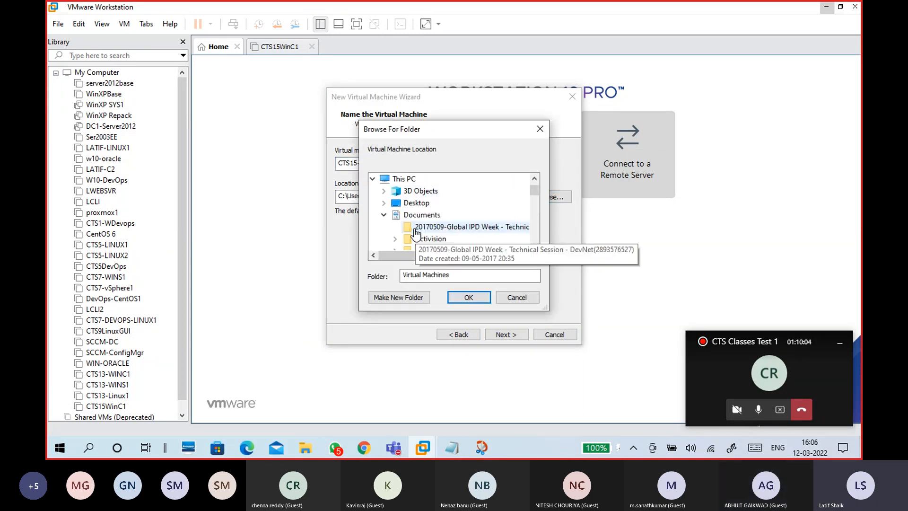
- Choose the CTS15 2022 folder on VM DRIVE (H:) as the VM location
{"action": "left_click", "coordinate": [384, 215]}
{"action": "scroll", "coordinate": [426, 232], "scroll_direction": "down", "scroll_amount": 3}
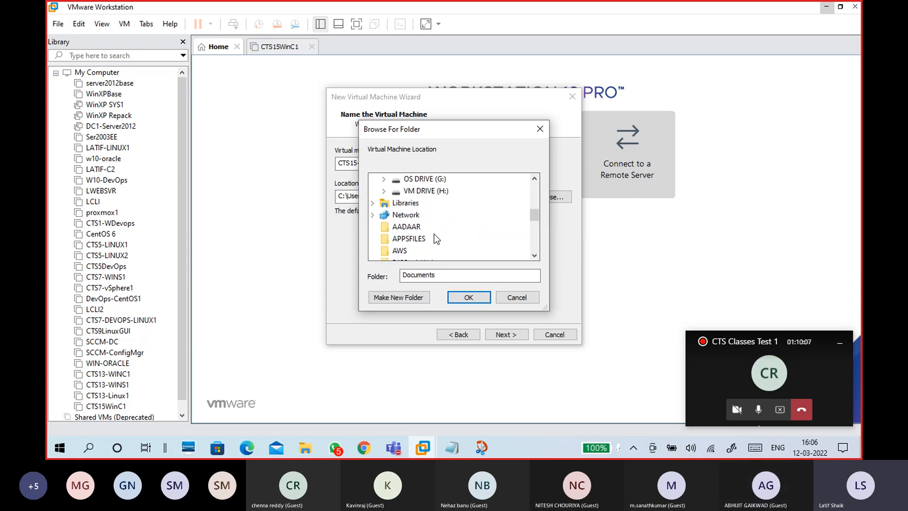
{"action": "left_click", "coordinate": [438, 202]}
{"action": "scroll", "coordinate": [441, 222], "scroll_direction": "down", "scroll_amount": 1}
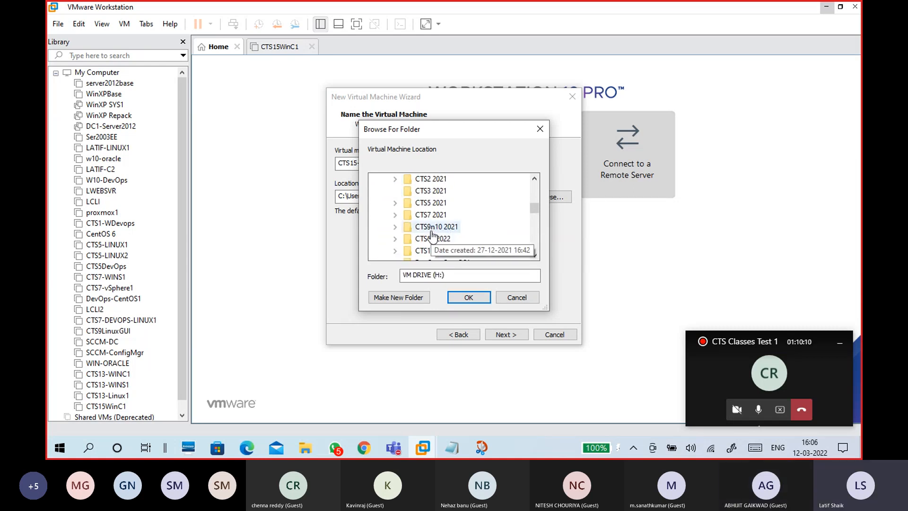
{"action": "scroll", "coordinate": [444, 227], "scroll_direction": "down", "scroll_amount": 1}
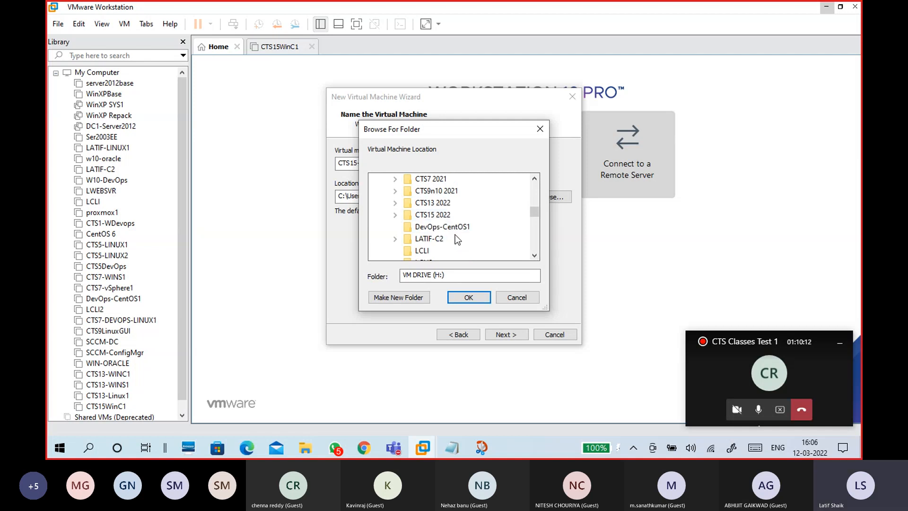
{"action": "left_click", "coordinate": [446, 217]}
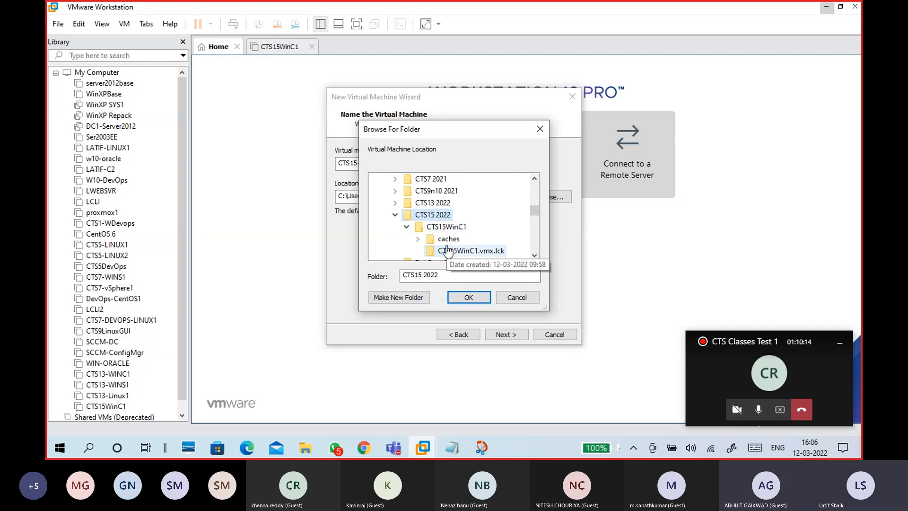
{"action": "left_click", "coordinate": [468, 297]}
- Append \CTS15-WINS1 to the location path, making it H:\CTS15 2022\CTS15-WINS1
{"action": "left_click", "coordinate": [404, 197]}
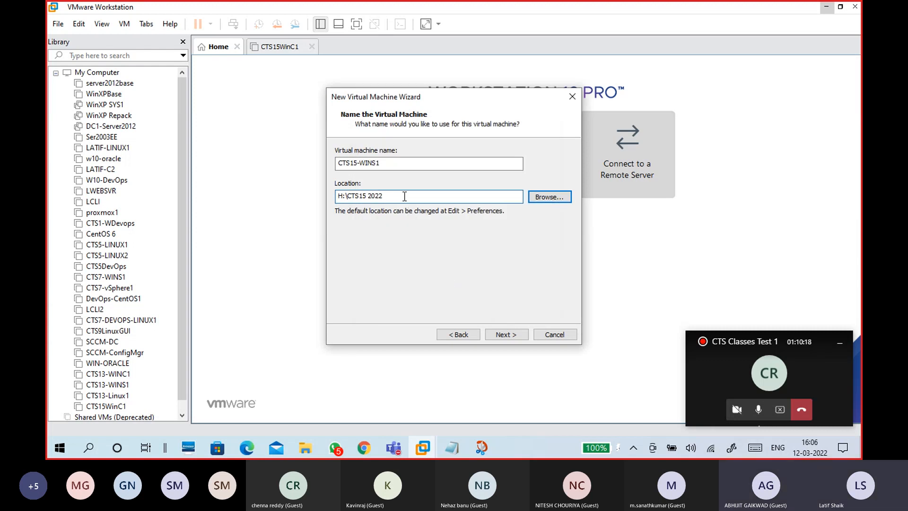
{"action": "type", "text": "\\"}
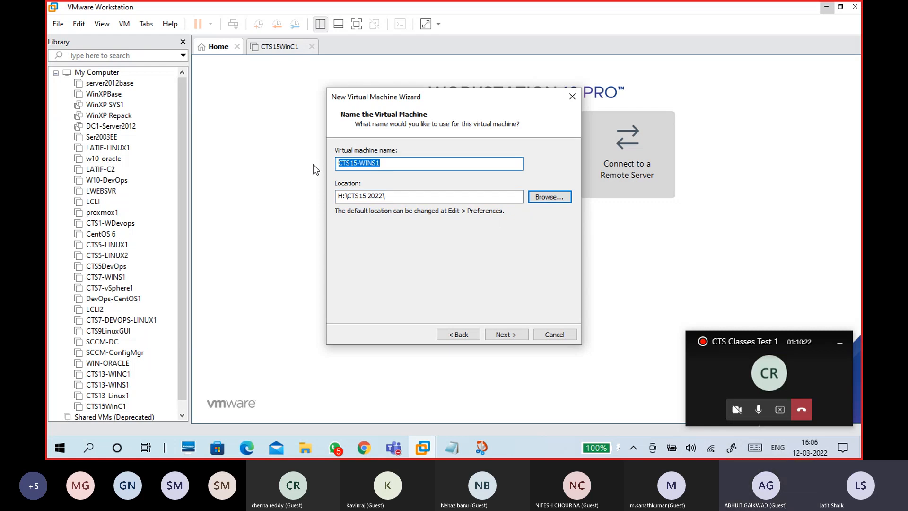
{"action": "left_click", "coordinate": [411, 196]}
{"action": "key", "text": "ctrl+v"}
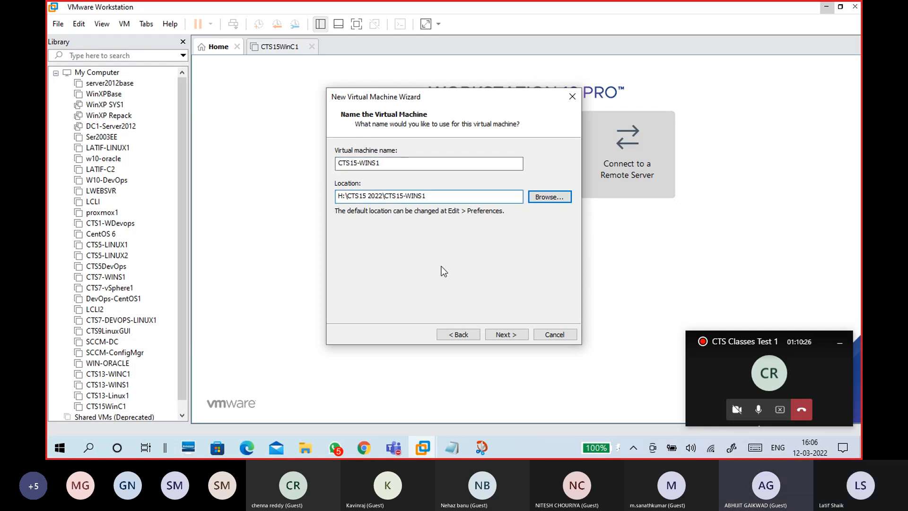
{"action": "left_click_drag", "start_coordinate": [430, 196], "coordinate": [325, 198]}
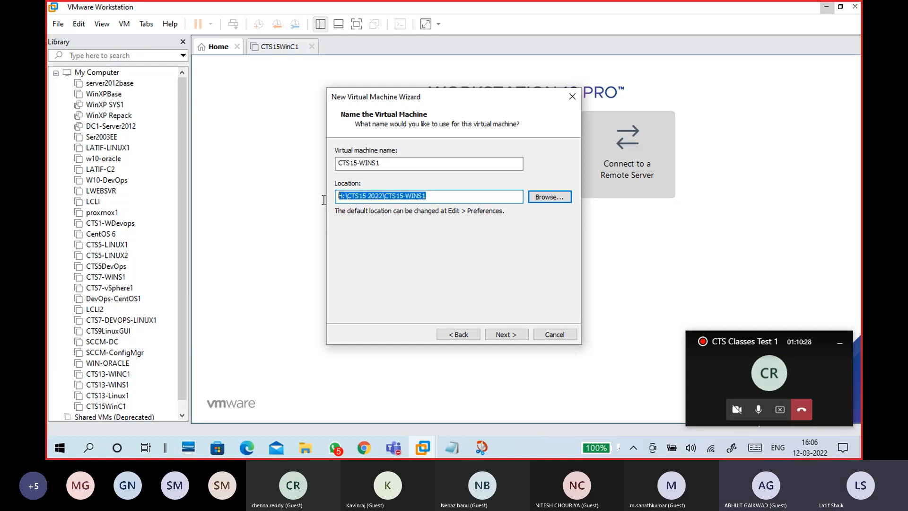
{"action": "left_click", "coordinate": [441, 196]}
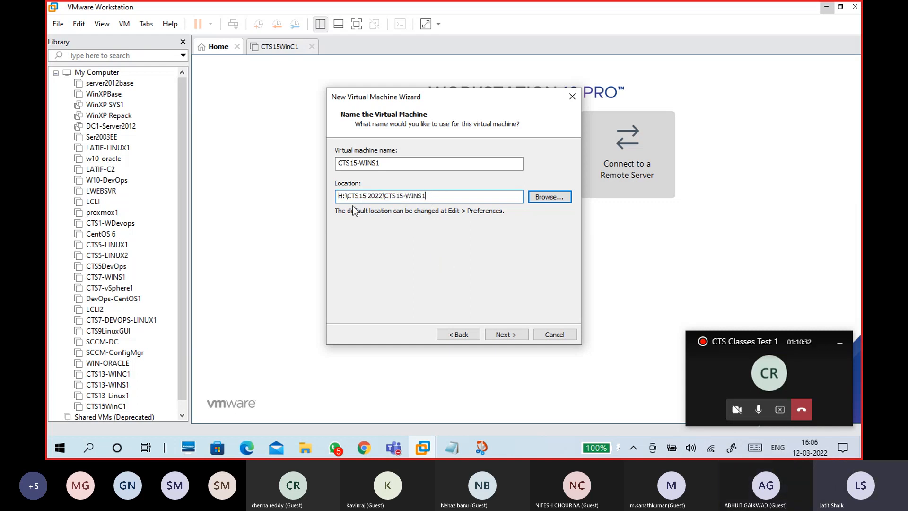
- Highlight the drive letter, CTS15 2022 folder and CTS15-WINS1 parts of the location path
{"action": "left_click_drag", "start_coordinate": [337, 195], "coordinate": [341, 196]}
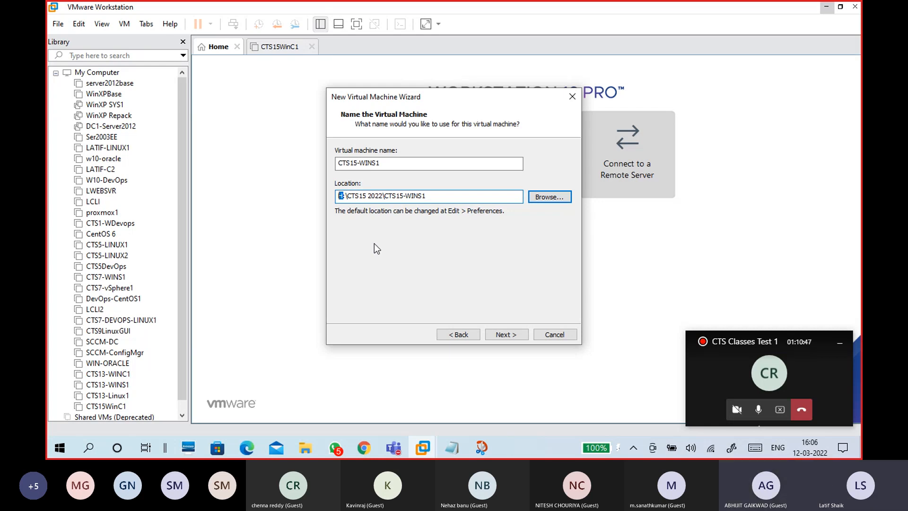
{"action": "left_click", "coordinate": [344, 200]}
{"action": "left_click_drag", "start_coordinate": [383, 197], "coordinate": [351, 198]}
{"action": "left_click", "coordinate": [409, 198]}
{"action": "left_click_drag", "start_coordinate": [339, 161], "coordinate": [385, 163]}
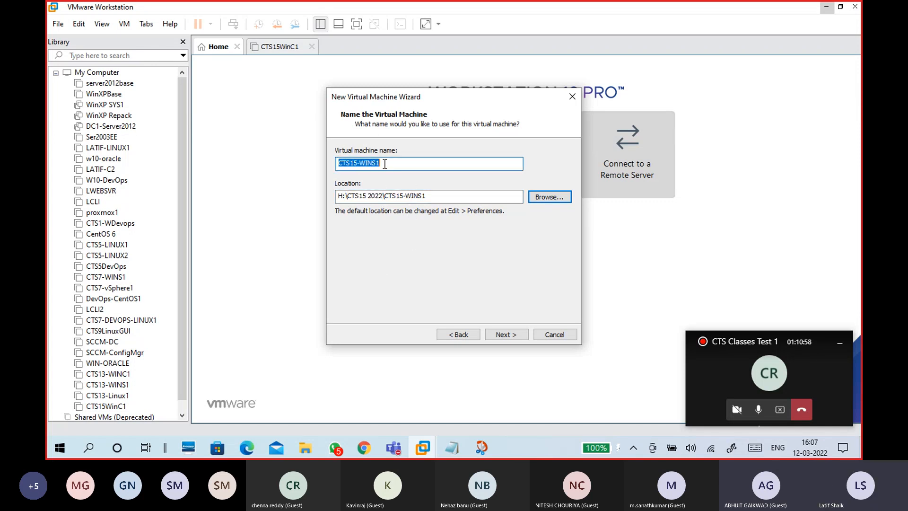
{"action": "left_click_drag", "start_coordinate": [426, 194], "coordinate": [385, 193]}
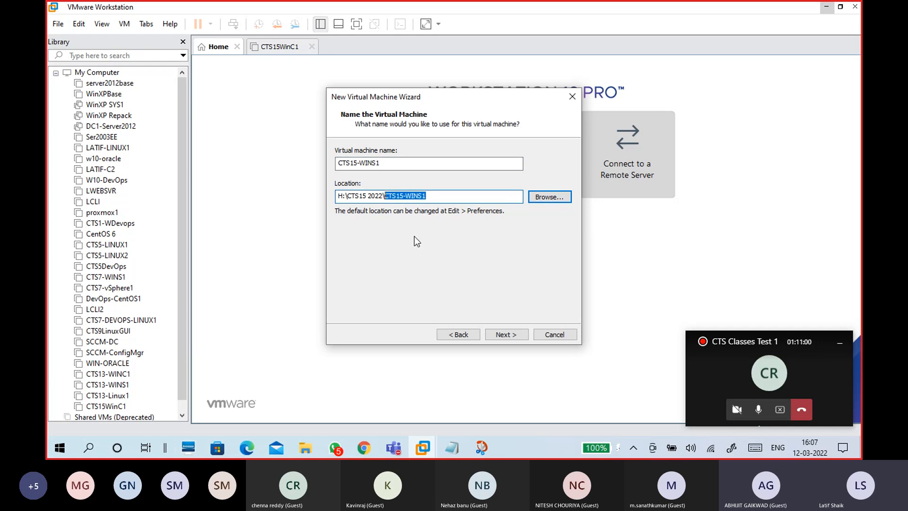
{"action": "left_click", "coordinate": [441, 197]}
- Keep the 60 GB disk stored as a single file and open hardware customisation from the summary
{"action": "left_click", "coordinate": [501, 334]}
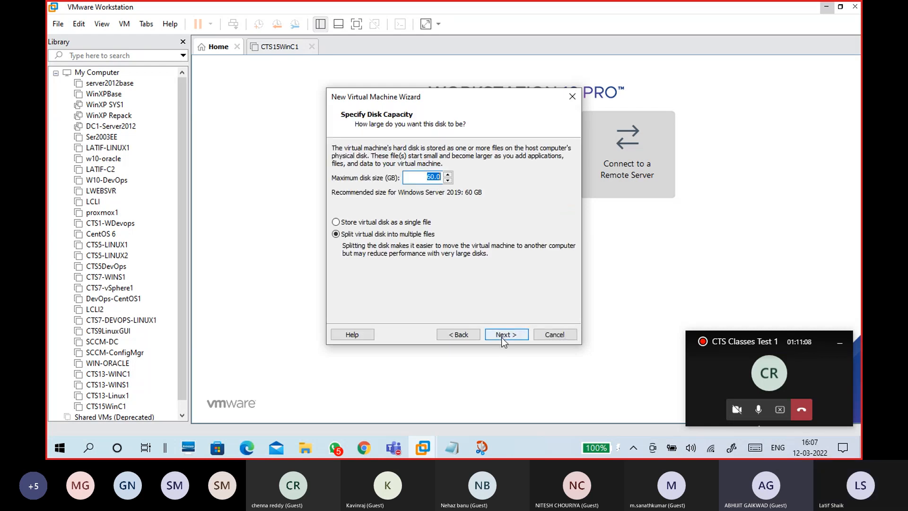
{"action": "left_click", "coordinate": [399, 224]}
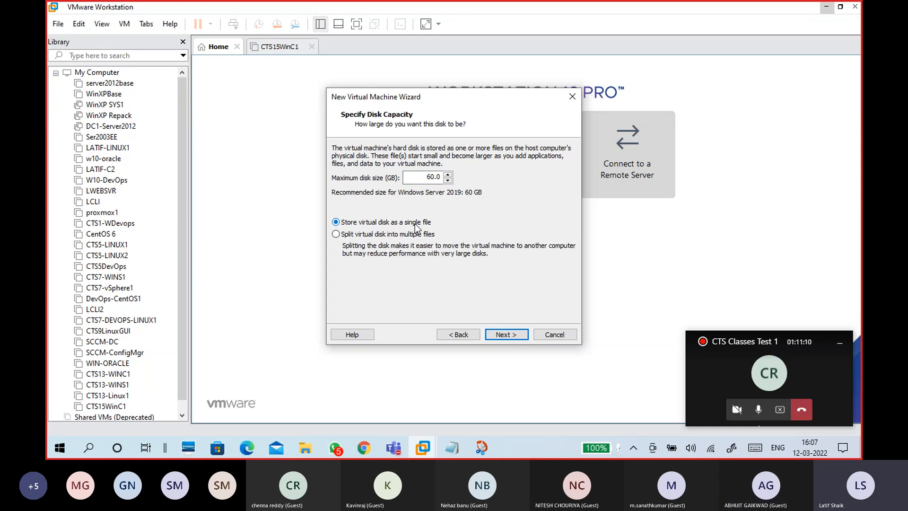
{"action": "left_click", "coordinate": [425, 177]}
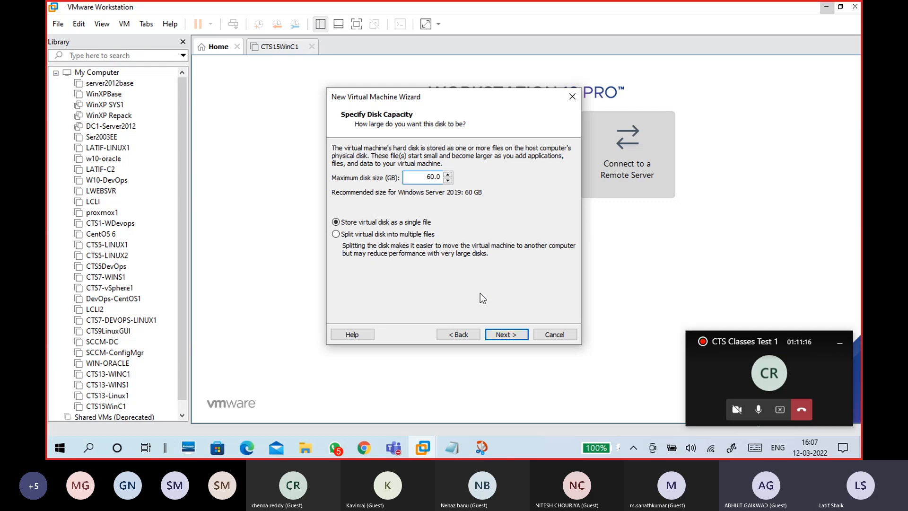
{"action": "left_click", "coordinate": [402, 221]}
{"action": "left_click", "coordinate": [503, 334]}
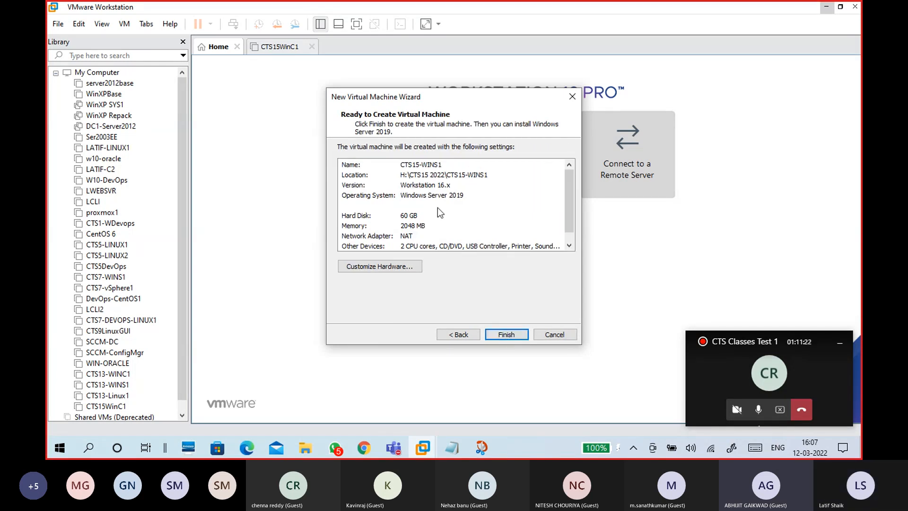
{"action": "left_click", "coordinate": [409, 271]}
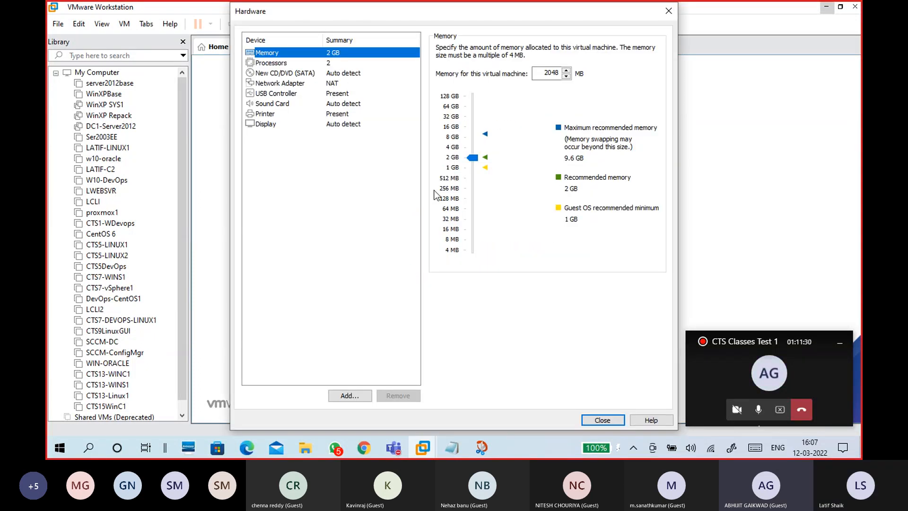
- Give the VM 1 processor with Intel VT-x/EPT virtualization enabled
{"action": "left_click", "coordinate": [329, 64]}
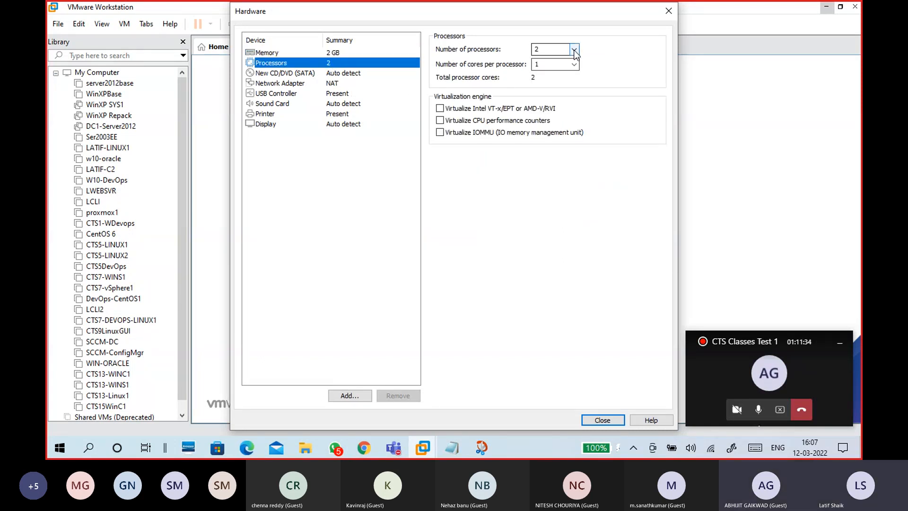
{"action": "left_click", "coordinate": [564, 55]}
{"action": "left_click", "coordinate": [568, 63]}
{"action": "left_click", "coordinate": [441, 109]}
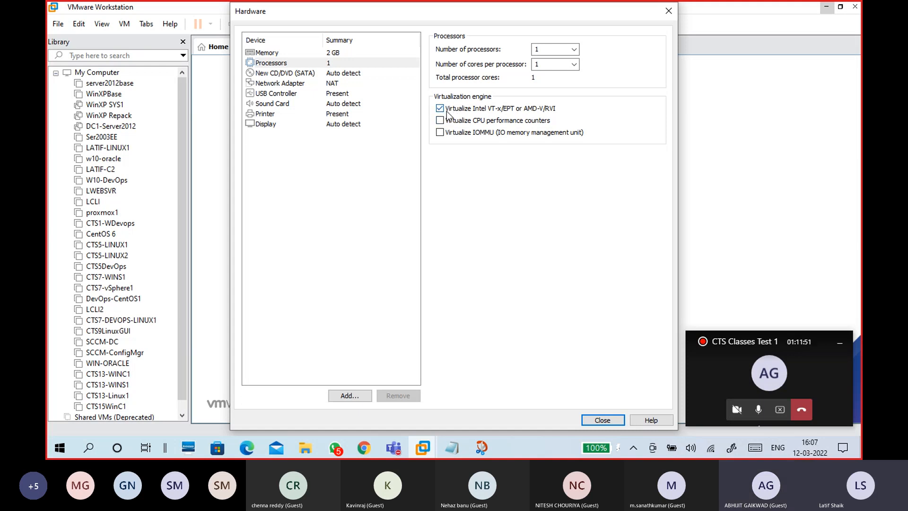
{"action": "left_click", "coordinate": [324, 75]}
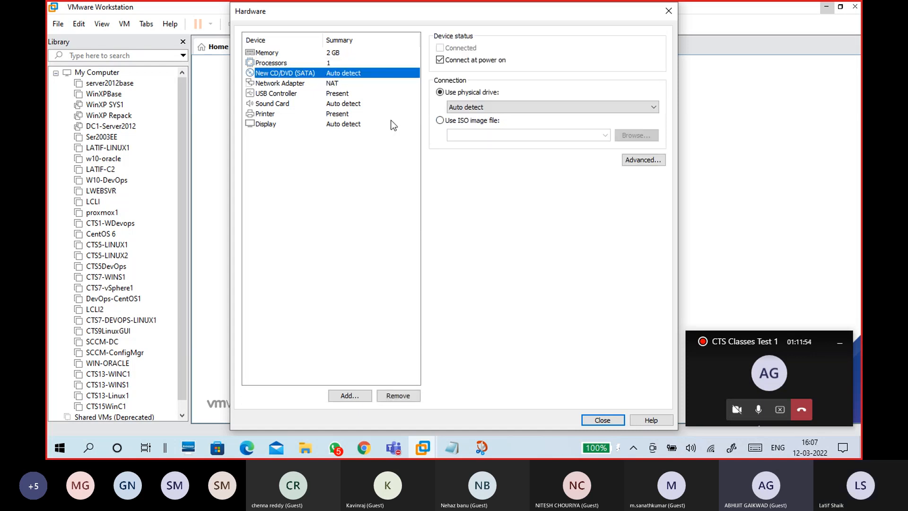
- Switch the CD/DVD drive to use an ISO image file and dismiss the missing-image error
{"action": "left_click", "coordinate": [440, 121]}
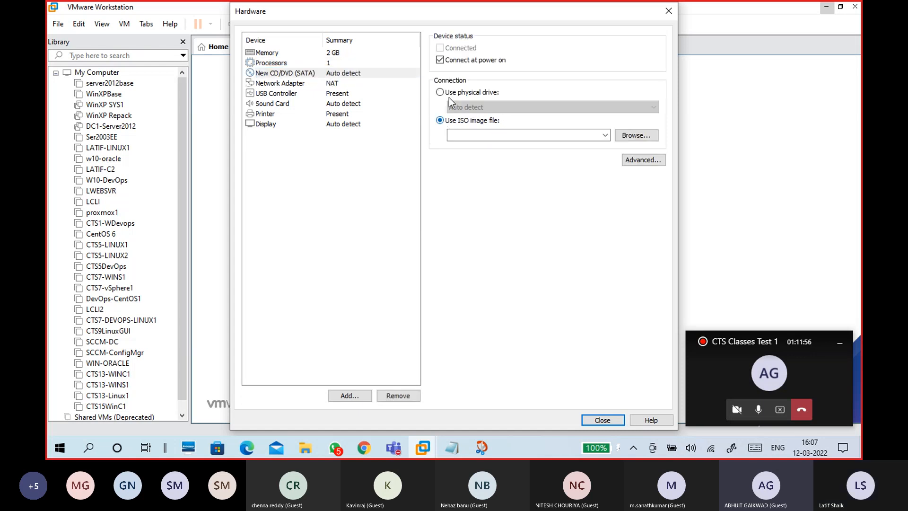
{"action": "left_click", "coordinate": [347, 78]}
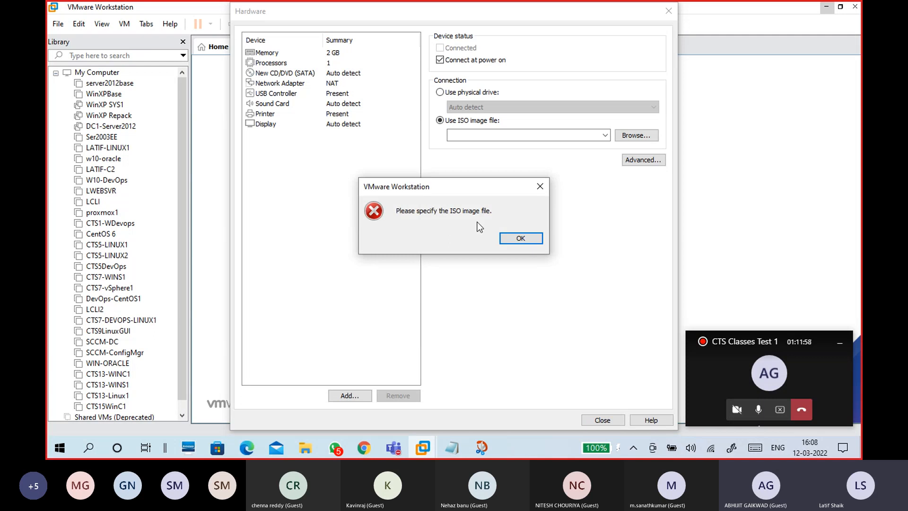
{"action": "left_click", "coordinate": [520, 239]}
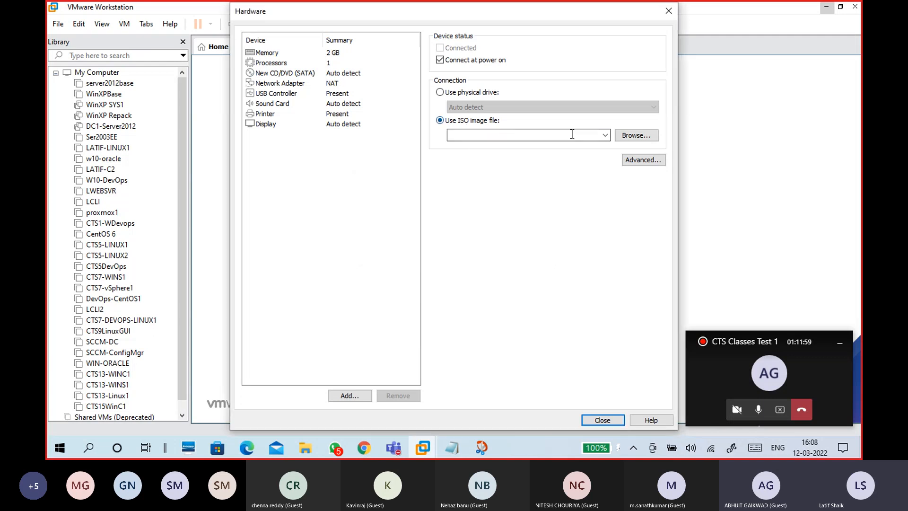
- Load the 17763.737 SERVER_EVAL ISO from G:\OSFOLDER into the CD/DVD drive
{"action": "left_click", "coordinate": [634, 137]}
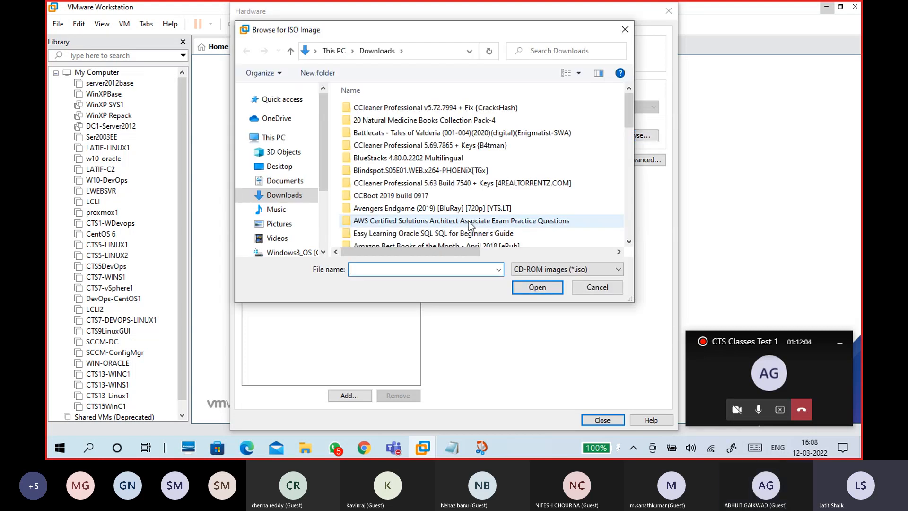
{"action": "scroll", "coordinate": [322, 164], "scroll_direction": "down", "scroll_amount": 5}
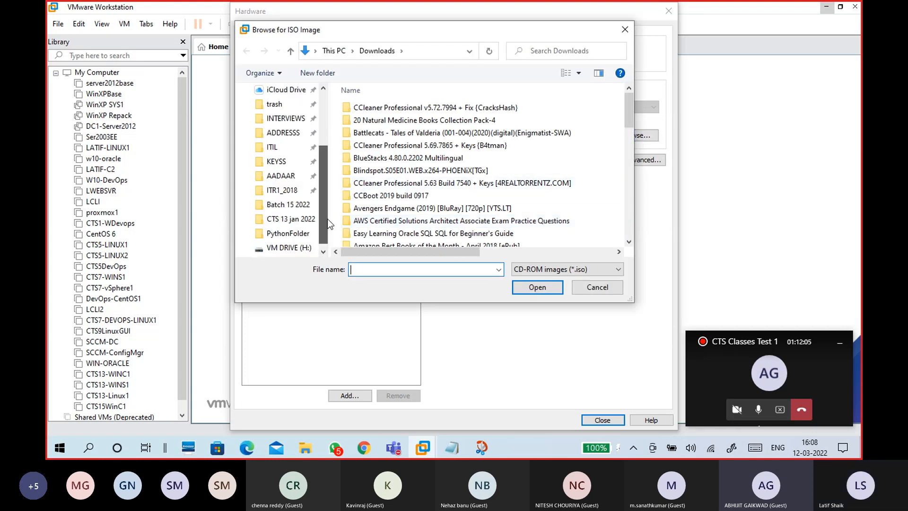
{"action": "left_click", "coordinate": [303, 235]}
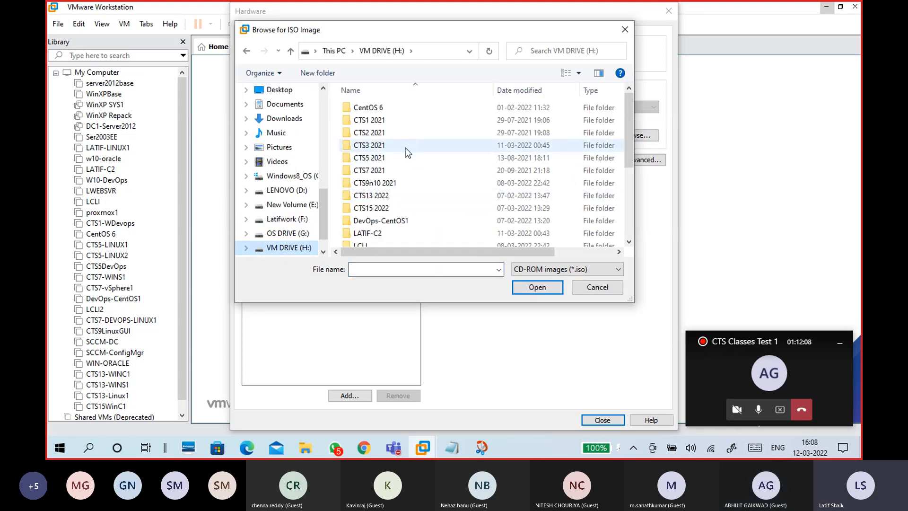
{"action": "left_click", "coordinate": [288, 233]}
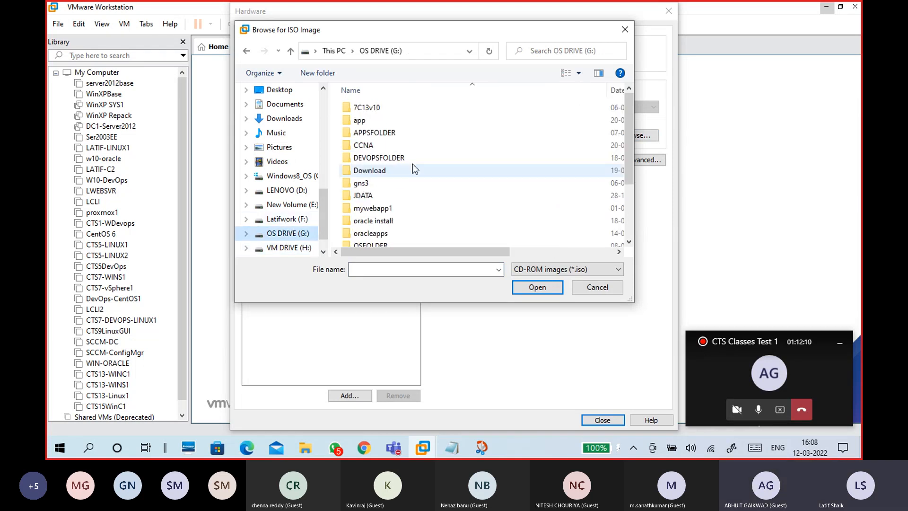
{"action": "scroll", "coordinate": [405, 197], "scroll_direction": "down", "scroll_amount": 2}
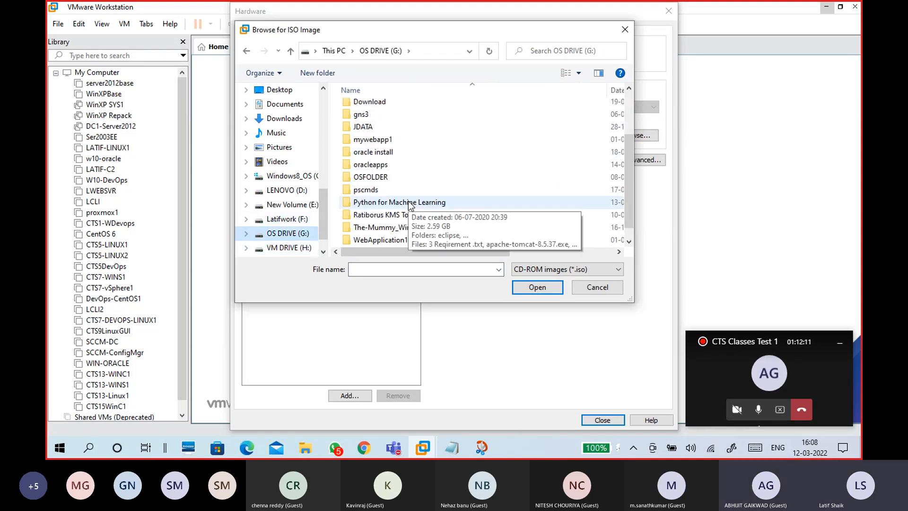
{"action": "double_click", "coordinate": [398, 176]}
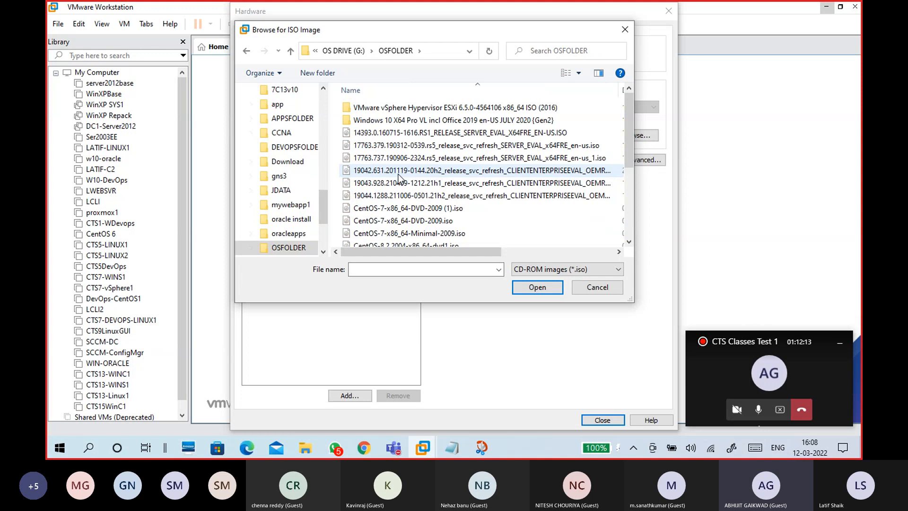
{"action": "left_click", "coordinate": [400, 183]}
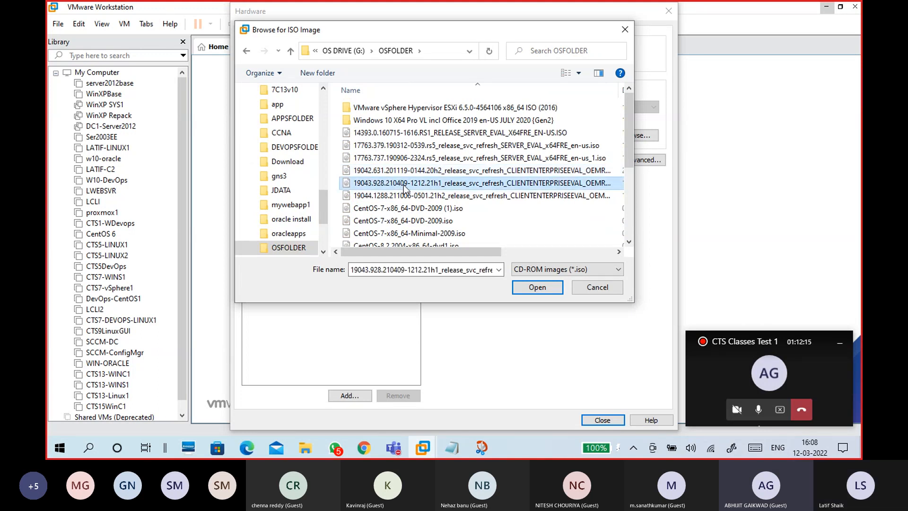
{"action": "left_click", "coordinate": [401, 160]}
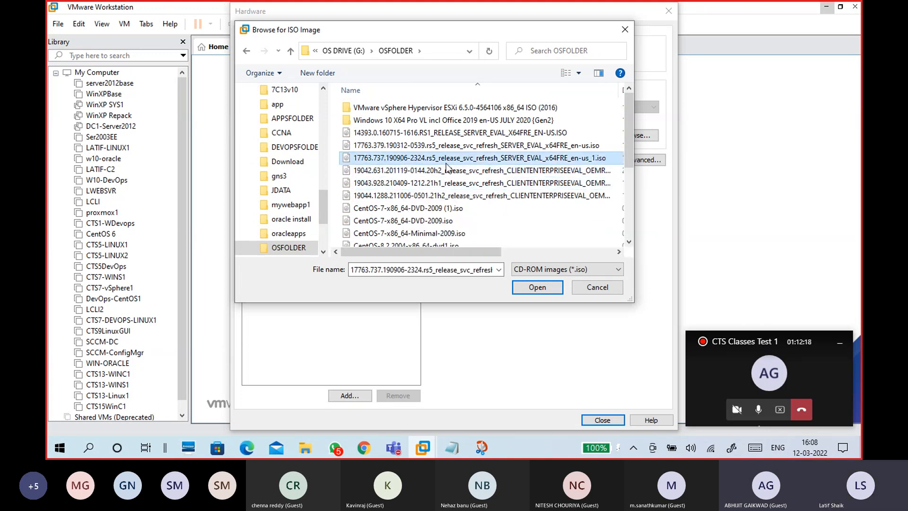
{"action": "mouse_move", "coordinate": [508, 160]}
{"action": "left_click", "coordinate": [520, 286]}
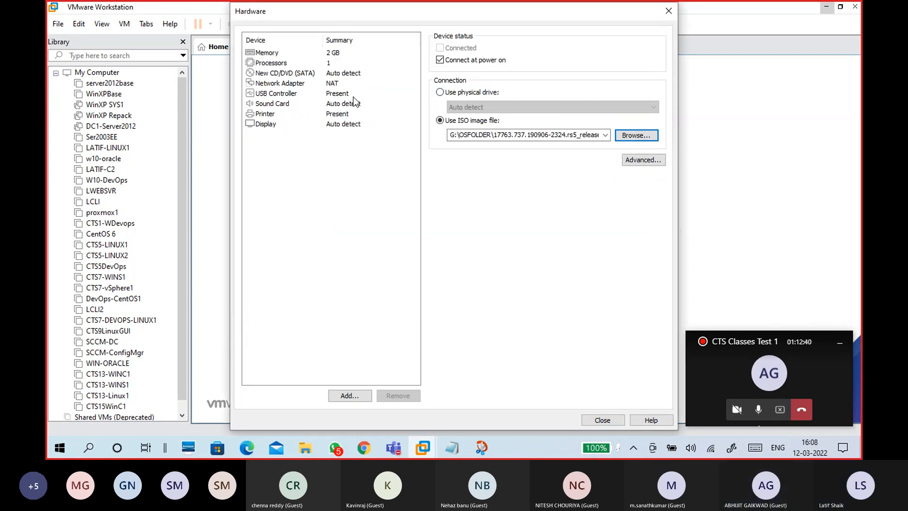
- Set the network adapter to Custom: Specific virtual network, VMnet1 (Host-only)
{"action": "left_click", "coordinate": [334, 82]}
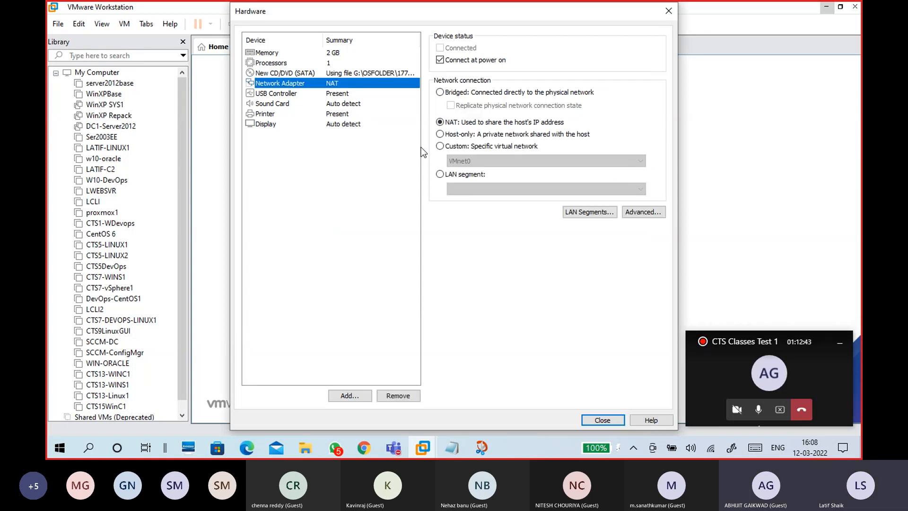
{"action": "left_click", "coordinate": [440, 146]}
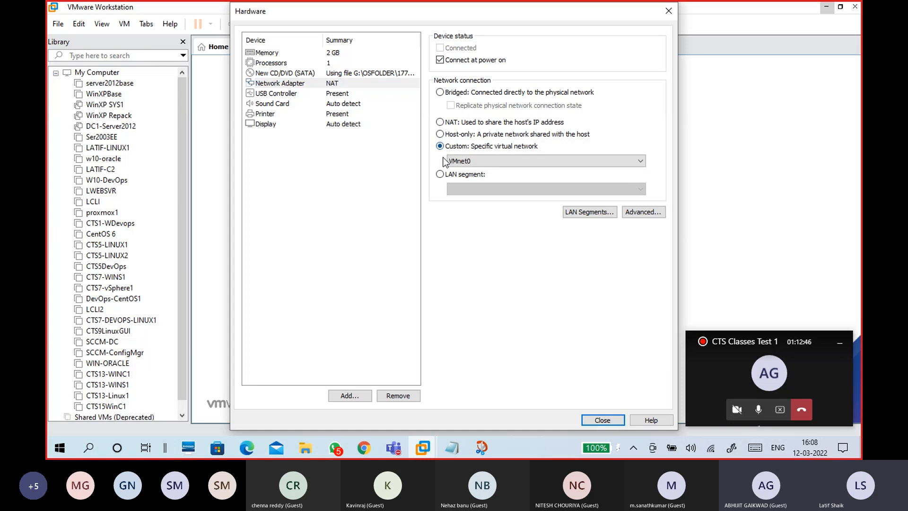
{"action": "left_click", "coordinate": [447, 160]}
{"action": "left_click", "coordinate": [453, 179]}
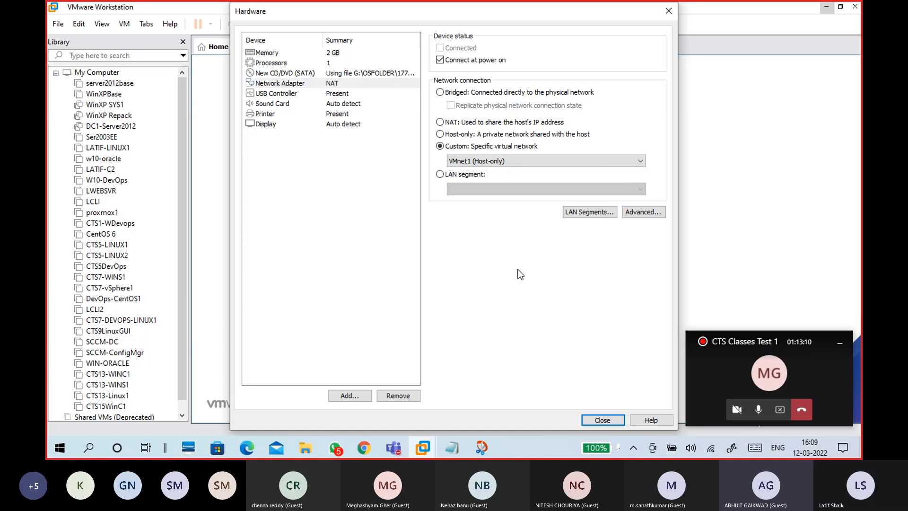
- Search the Start menu for PAINT and launch it
{"action": "key", "text": "super"}
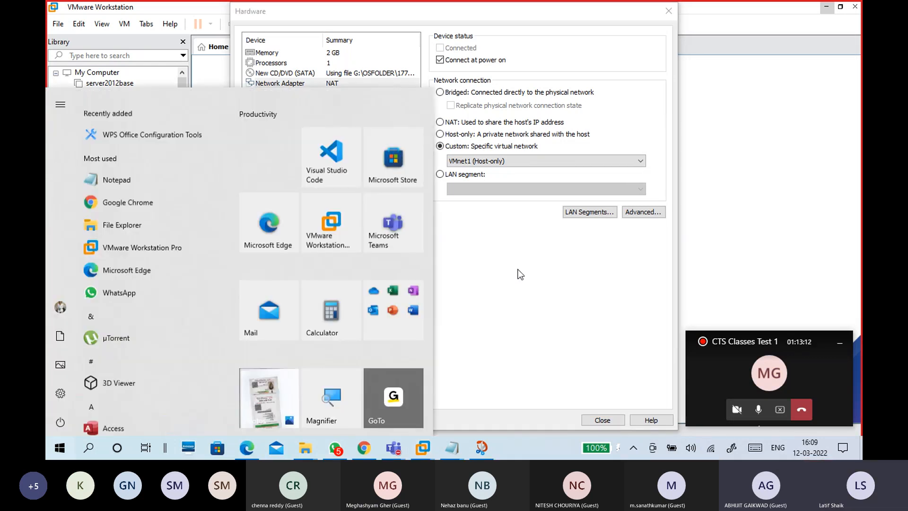
{"action": "type", "text": "P"}
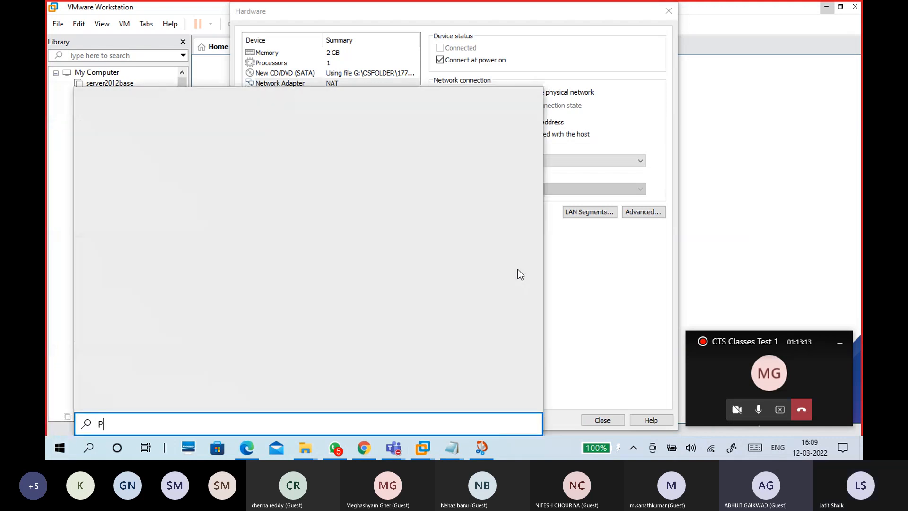
{"action": "type", "text": "AINT"}
{"action": "key", "text": "Return"}
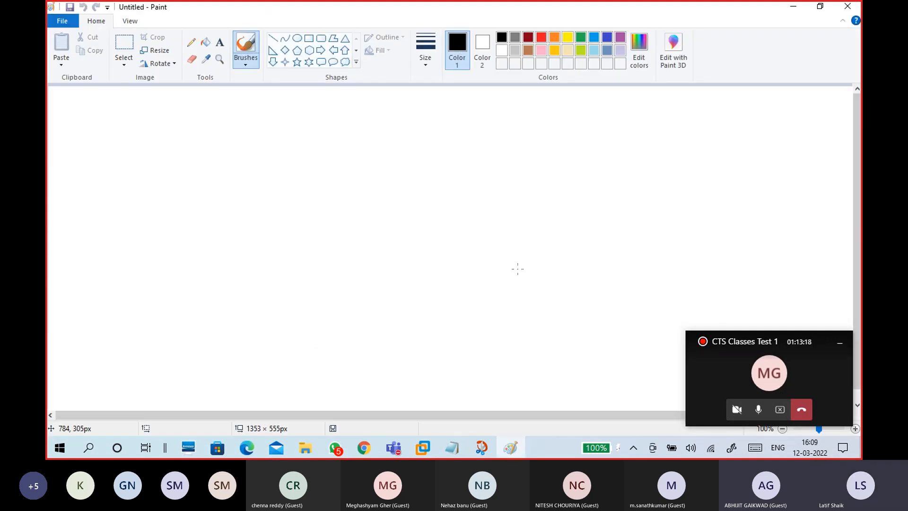
- Draw two large rectangles side by side and a smaller rectangle inside the left one
{"action": "left_click", "coordinate": [310, 38]}
{"action": "left_click_drag", "start_coordinate": [95, 131], "coordinate": [325, 313]}
{"action": "mouse_move", "coordinate": [421, 131]}
{"action": "left_mouse_down"}
{"action": "mouse_move", "coordinate": [693, 308]}
{"action": "mouse_move", "coordinate": [690, 326]}
{"action": "left_mouse_up"}
{"action": "left_click", "coordinate": [246, 61]}
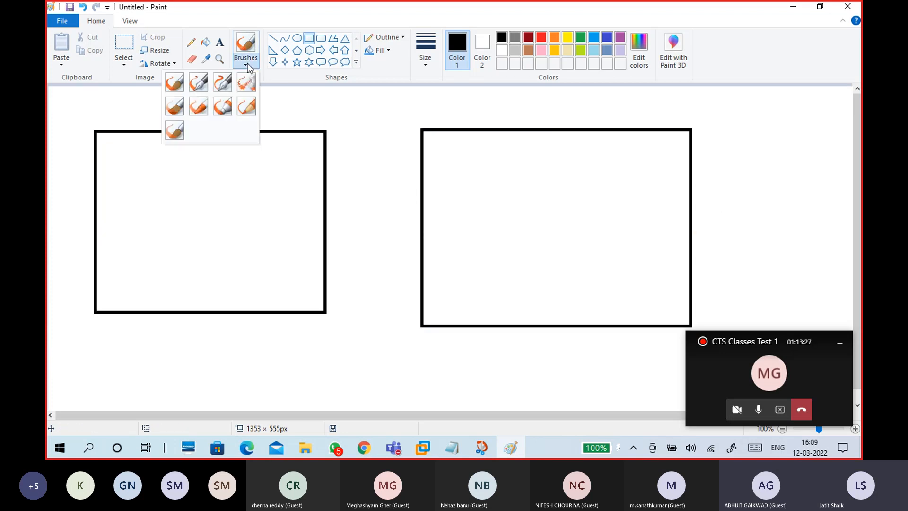
{"action": "left_click", "coordinate": [177, 87]}
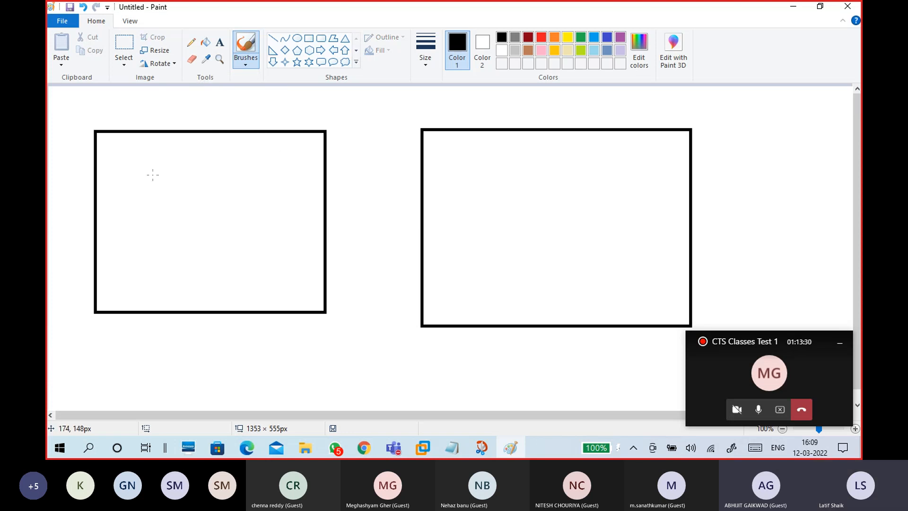
{"action": "left_click", "coordinate": [309, 38]}
{"action": "left_click_drag", "start_coordinate": [118, 161], "coordinate": [217, 232]}
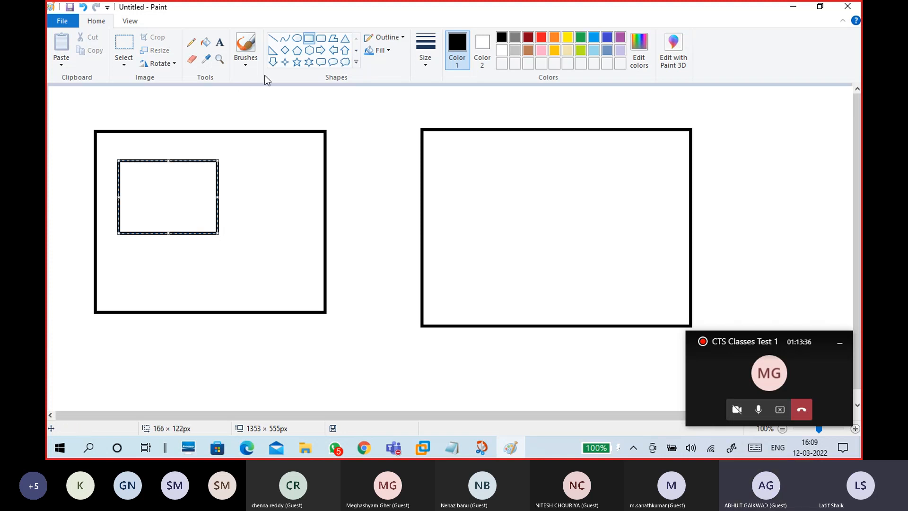
- With a brush, write VM above the inner box and sketch a device and cable
{"action": "left_click", "coordinate": [245, 64]}
{"action": "left_click", "coordinate": [196, 85]}
{"action": "left_click_drag", "start_coordinate": [124, 150], "coordinate": [150, 158]}
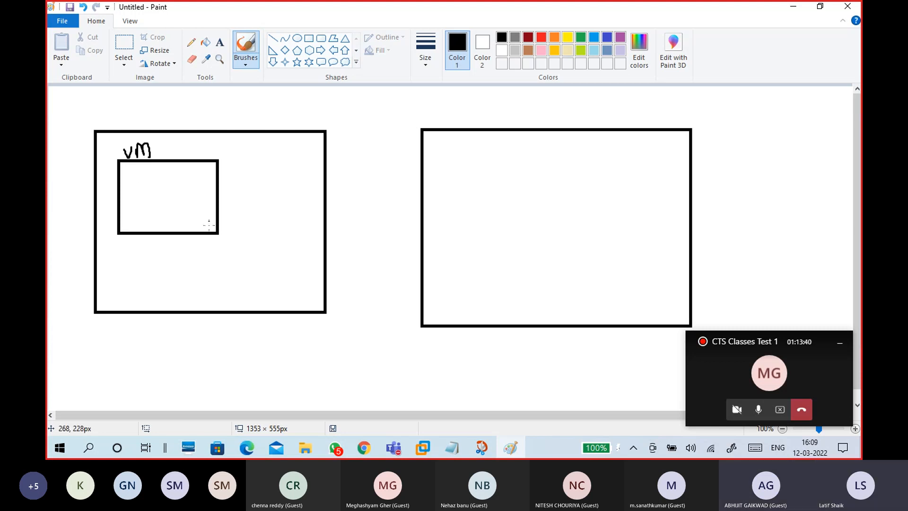
{"action": "left_click_drag", "start_coordinate": [209, 226], "coordinate": [203, 226]}
{"action": "left_click_drag", "start_coordinate": [311, 293], "coordinate": [332, 296]}
{"action": "mouse_move", "coordinate": [229, 260]}
{"action": "left_mouse_down"}
{"action": "mouse_move", "coordinate": [236, 277]}
{"action": "mouse_move", "coordinate": [254, 256]}
{"action": "mouse_move", "coordinate": [227, 260]}
{"action": "mouse_move", "coordinate": [234, 273]}
{"action": "mouse_move", "coordinate": [247, 255]}
{"action": "left_mouse_up"}
{"action": "left_click_drag", "start_coordinate": [225, 224], "coordinate": [303, 296]}
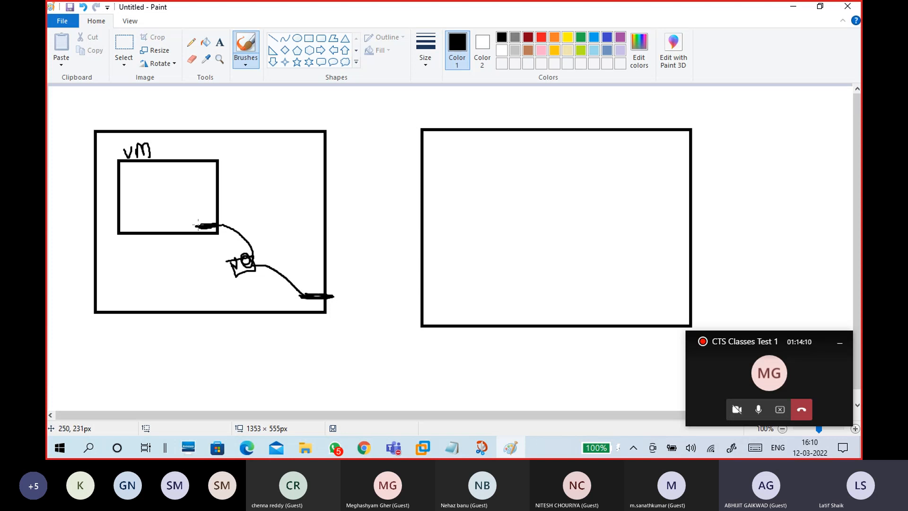
- Sketch a figure inside the VM box and arrows leading out of the left box
{"action": "mouse_move", "coordinate": [140, 175]}
{"action": "left_mouse_down"}
{"action": "mouse_move", "coordinate": [142, 209]}
{"action": "mouse_move", "coordinate": [135, 173]}
{"action": "mouse_move", "coordinate": [172, 201]}
{"action": "mouse_move", "coordinate": [159, 192]}
{"action": "left_mouse_up"}
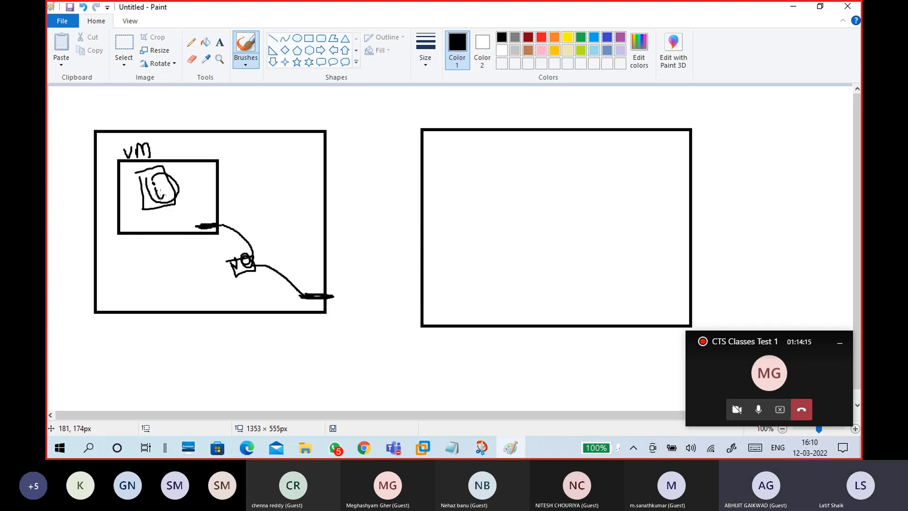
{"action": "mouse_move", "coordinate": [136, 274]}
{"action": "left_mouse_down"}
{"action": "mouse_move", "coordinate": [138, 285]}
{"action": "mouse_move", "coordinate": [159, 280]}
{"action": "mouse_move", "coordinate": [172, 216]}
{"action": "mouse_move", "coordinate": [180, 227]}
{"action": "left_mouse_up"}
{"action": "mouse_move", "coordinate": [152, 259]}
{"action": "left_mouse_down"}
{"action": "mouse_move", "coordinate": [142, 283]}
{"action": "mouse_move", "coordinate": [168, 275]}
{"action": "mouse_move", "coordinate": [141, 282]}
{"action": "mouse_move", "coordinate": [168, 274]}
{"action": "left_mouse_up"}
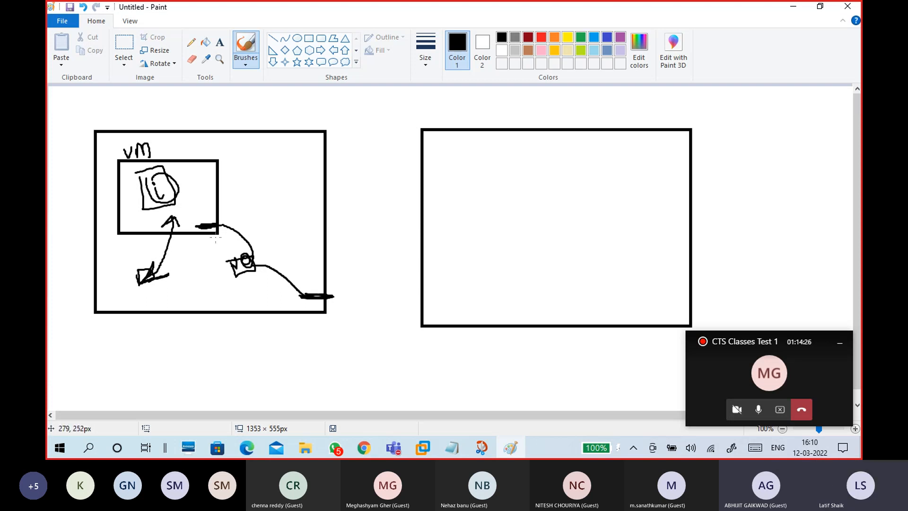
{"action": "mouse_move", "coordinate": [305, 283]}
{"action": "left_mouse_down"}
{"action": "mouse_move", "coordinate": [341, 282]}
{"action": "mouse_move", "coordinate": [333, 289]}
{"action": "mouse_move", "coordinate": [212, 196]}
{"action": "mouse_move", "coordinate": [230, 212]}
{"action": "left_mouse_up"}
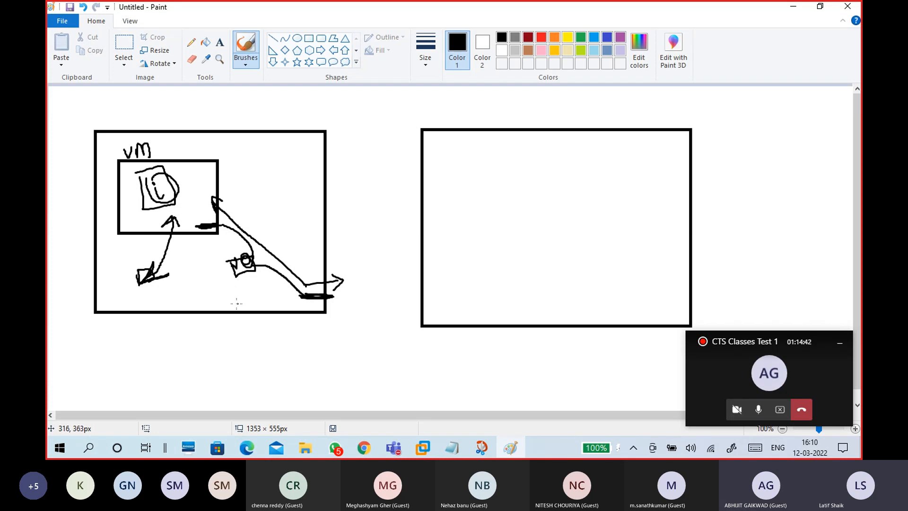
- Handwrite the label vmnet0 under the small device
{"action": "mouse_move", "coordinate": [228, 294]}
{"action": "left_mouse_down"}
{"action": "mouse_move", "coordinate": [244, 299]}
{"action": "mouse_move", "coordinate": [262, 279]}
{"action": "mouse_move", "coordinate": [266, 286]}
{"action": "left_mouse_up"}
{"action": "left_click_drag", "start_coordinate": [266, 275], "coordinate": [269, 284]}
{"action": "left_click_drag", "start_coordinate": [263, 281], "coordinate": [272, 274]}
- Draw an inner rectangle in the right VM frame and write 'vm' above it with a brush
{"action": "left_click", "coordinate": [308, 37]}
{"action": "left_click_drag", "start_coordinate": [446, 161], "coordinate": [530, 238]}
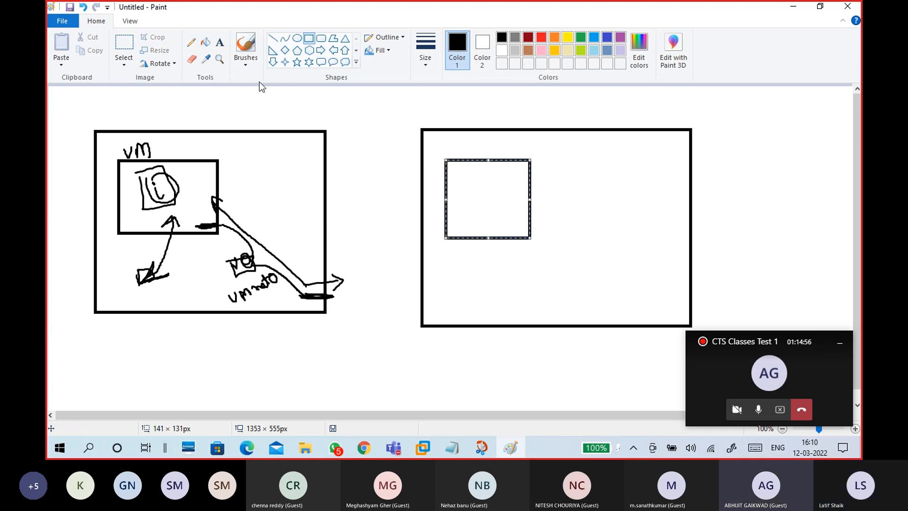
{"action": "left_click", "coordinate": [246, 62]}
{"action": "left_click", "coordinate": [175, 83]}
{"action": "mouse_move", "coordinate": [443, 141]}
{"action": "left_mouse_down"}
{"action": "mouse_move", "coordinate": [476, 153]}
{"action": "mouse_move", "coordinate": [463, 183]}
{"action": "mouse_move", "coordinate": [478, 180]}
{"action": "left_mouse_up"}
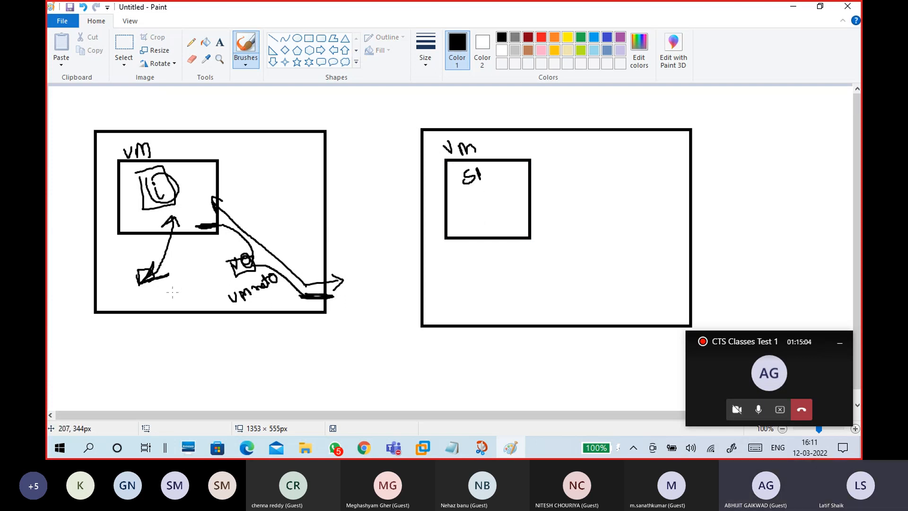
- Underline the VMnet0 label, sketch DHCP and DNS notes with an arrow, then undo those strokes
{"action": "mouse_move", "coordinate": [244, 306]}
{"action": "left_mouse_down"}
{"action": "mouse_move", "coordinate": [283, 286]}
{"action": "mouse_move", "coordinate": [252, 306]}
{"action": "left_mouse_up"}
{"action": "mouse_move", "coordinate": [345, 187]}
{"action": "left_mouse_down"}
{"action": "mouse_move", "coordinate": [355, 206]}
{"action": "mouse_move", "coordinate": [371, 184]}
{"action": "mouse_move", "coordinate": [384, 189]}
{"action": "left_mouse_up"}
{"action": "left_click_drag", "start_coordinate": [388, 188], "coordinate": [386, 176]}
{"action": "left_click_drag", "start_coordinate": [379, 222], "coordinate": [381, 244]}
{"action": "left_click_drag", "start_coordinate": [355, 253], "coordinate": [362, 276]}
{"action": "mouse_move", "coordinate": [354, 251]}
{"action": "left_mouse_down"}
{"action": "mouse_move", "coordinate": [397, 242]}
{"action": "mouse_move", "coordinate": [370, 274]}
{"action": "left_mouse_up"}
{"action": "mouse_move", "coordinate": [363, 221]}
{"action": "left_mouse_down"}
{"action": "mouse_move", "coordinate": [400, 184]}
{"action": "mouse_move", "coordinate": [375, 220]}
{"action": "mouse_move", "coordinate": [397, 204]}
{"action": "mouse_move", "coordinate": [401, 220]}
{"action": "left_mouse_up"}
{"action": "left_click_drag", "start_coordinate": [351, 270], "coordinate": [426, 251]}
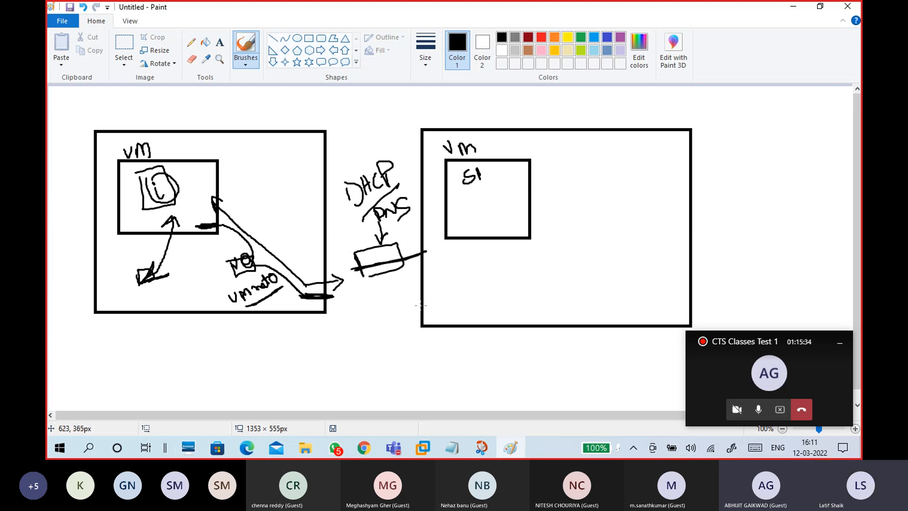
{"action": "key", "text": "ctrl+z"}
{"action": "key", "text": "ctrl+z"}
{"action": "key", "text": "ctrl+z"}
{"action": "key", "text": "ctrl+z"}
{"action": "key", "text": "ctrl+z"}
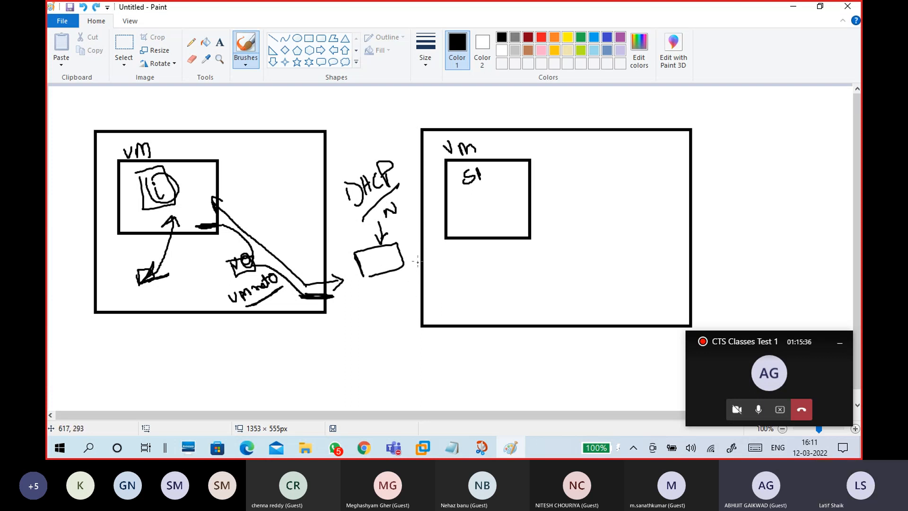
{"action": "key", "text": "ctrl+z"}
{"action": "key", "text": "ctrl+z"}
{"action": "key", "text": "ctrl+z"}
{"action": "key", "text": "ctrl+z"}
{"action": "key", "text": "ctrl+z"}
{"action": "key", "text": "ctrl+z"}
{"action": "key", "text": "ctrl+z"}
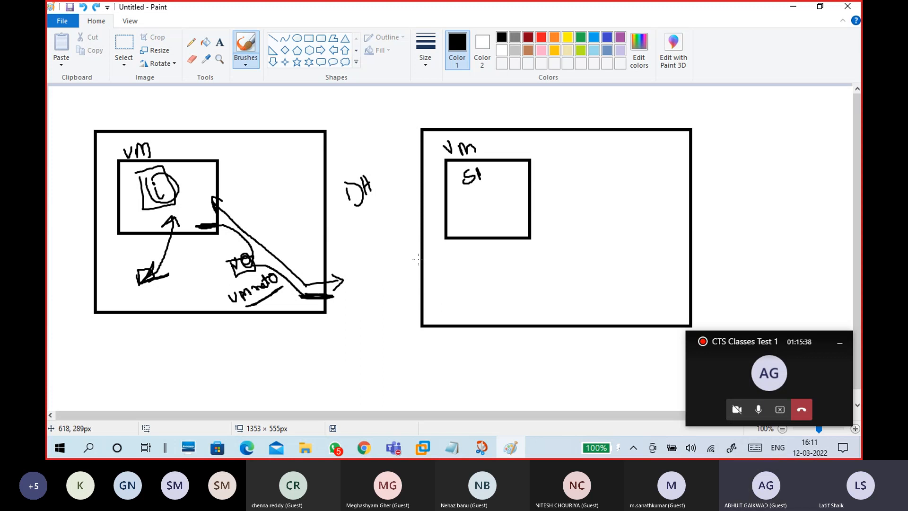
{"action": "key", "text": "ctrl+z"}
{"action": "key", "text": "ctrl+z"}
{"action": "key", "text": "ctrl+z"}
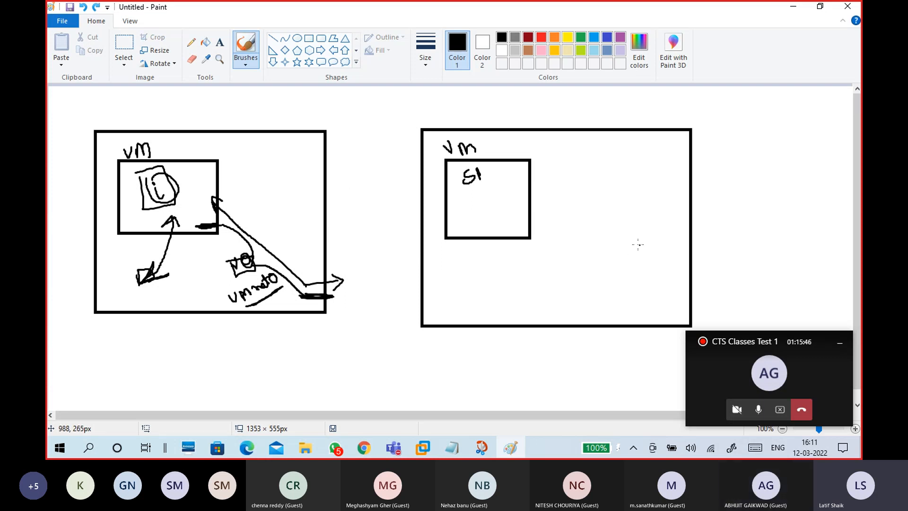
- Draw the vmnet box below SI, an edge connector, and a red cross beside the vmnet box
{"action": "left_click_drag", "start_coordinate": [531, 252], "coordinate": [539, 273]}
{"action": "mouse_move", "coordinate": [532, 254]}
{"action": "left_mouse_down"}
{"action": "mouse_move", "coordinate": [594, 272]}
{"action": "mouse_move", "coordinate": [535, 280]}
{"action": "mouse_move", "coordinate": [548, 264]}
{"action": "mouse_move", "coordinate": [560, 273]}
{"action": "mouse_move", "coordinate": [582, 263]}
{"action": "mouse_move", "coordinate": [586, 252]}
{"action": "mouse_move", "coordinate": [600, 264]}
{"action": "left_mouse_up"}
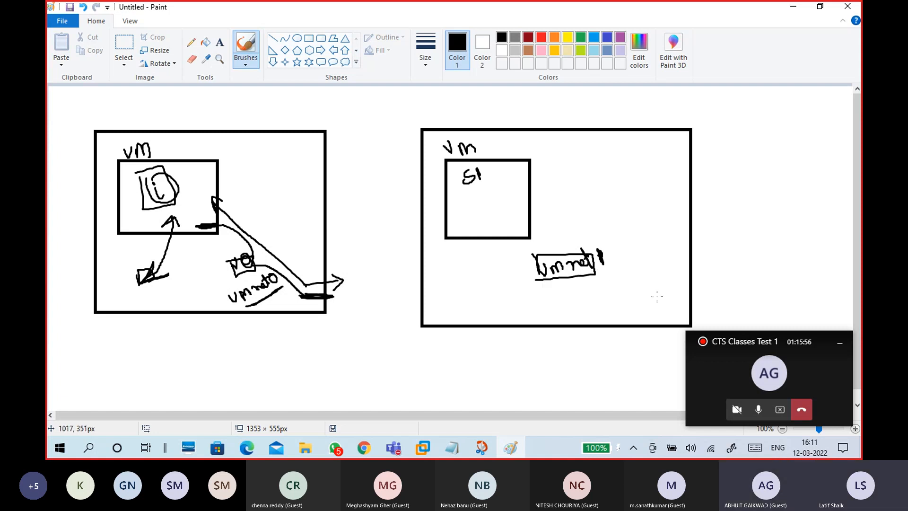
{"action": "mouse_move", "coordinate": [670, 298]}
{"action": "left_mouse_down"}
{"action": "mouse_move", "coordinate": [705, 296]}
{"action": "mouse_move", "coordinate": [670, 296]}
{"action": "left_mouse_up"}
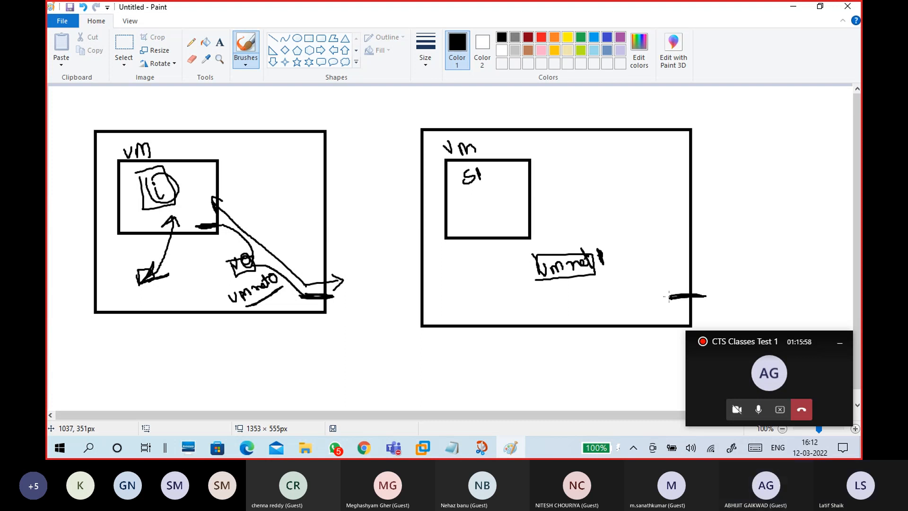
{"action": "left_click", "coordinate": [541, 38]}
{"action": "mouse_move", "coordinate": [631, 276]}
{"action": "left_mouse_down"}
{"action": "mouse_move", "coordinate": [618, 286]}
{"action": "mouse_move", "coordinate": [637, 288]}
{"action": "left_mouse_up"}
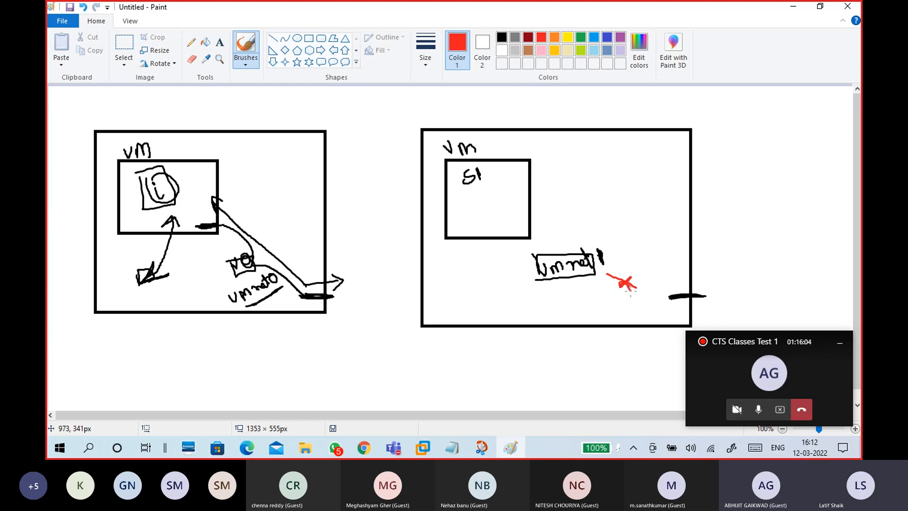
{"action": "left_click", "coordinate": [502, 38]}
{"action": "left_click", "coordinate": [309, 39]}
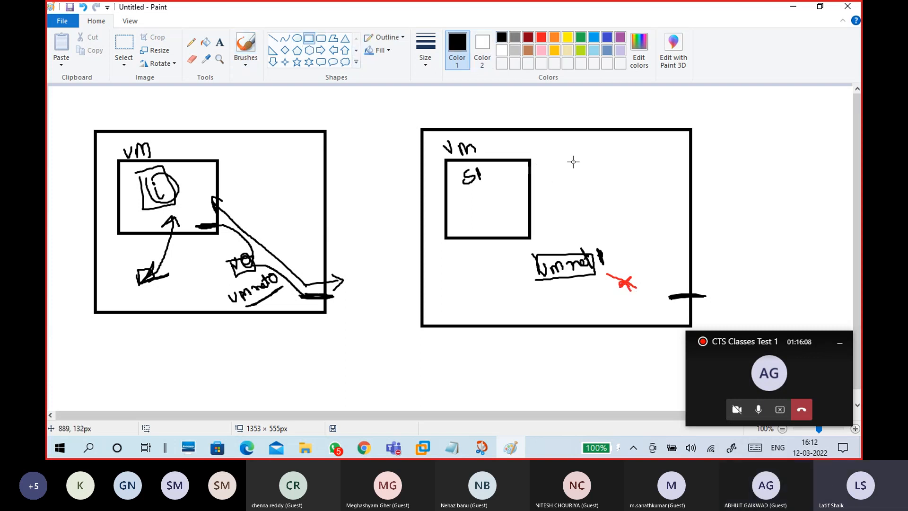
- Draw a second box beside SI, label it VM CI, and link SI and CI to vmnet in black
{"action": "left_click_drag", "start_coordinate": [570, 159], "coordinate": [641, 237]}
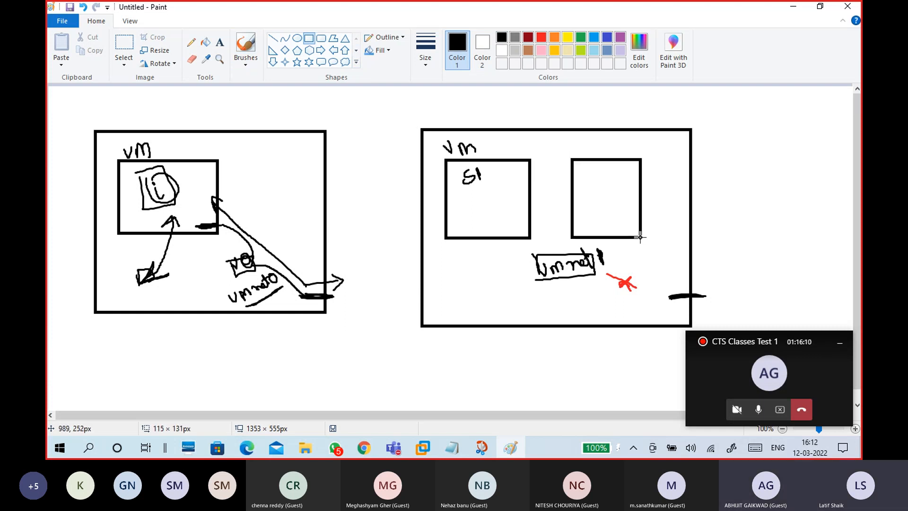
{"action": "left_click", "coordinate": [248, 63]}
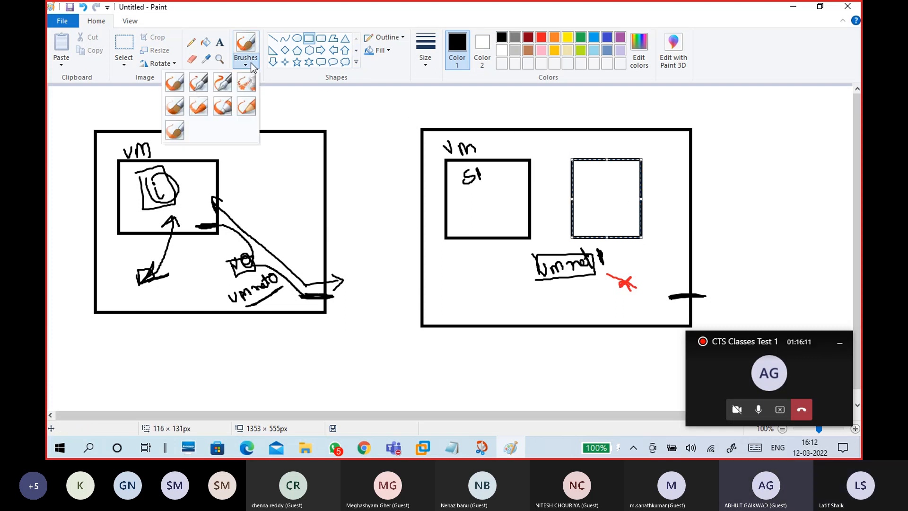
{"action": "left_click", "coordinate": [174, 81]}
{"action": "mouse_move", "coordinate": [571, 145]}
{"action": "left_mouse_down"}
{"action": "mouse_move", "coordinate": [577, 158]}
{"action": "mouse_move", "coordinate": [587, 142]}
{"action": "mouse_move", "coordinate": [601, 154]}
{"action": "mouse_move", "coordinate": [591, 176]}
{"action": "left_mouse_up"}
{"action": "left_click_drag", "start_coordinate": [599, 164], "coordinate": [600, 176]}
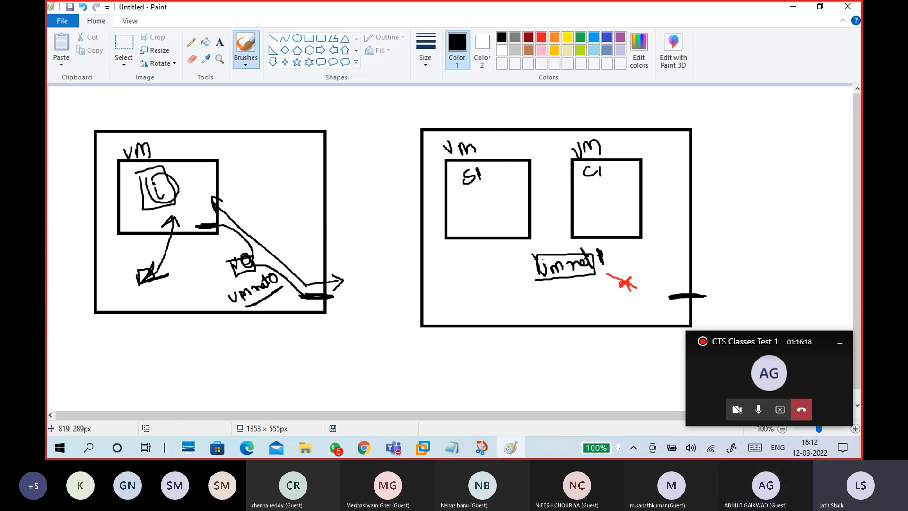
{"action": "mouse_move", "coordinate": [494, 231]}
{"action": "left_mouse_down"}
{"action": "mouse_move", "coordinate": [502, 251]}
{"action": "mouse_move", "coordinate": [536, 255]}
{"action": "left_mouse_up"}
{"action": "mouse_move", "coordinate": [587, 230]}
{"action": "left_mouse_down"}
{"action": "mouse_move", "coordinate": [588, 242]}
{"action": "mouse_move", "coordinate": [556, 254]}
{"action": "left_mouse_up"}
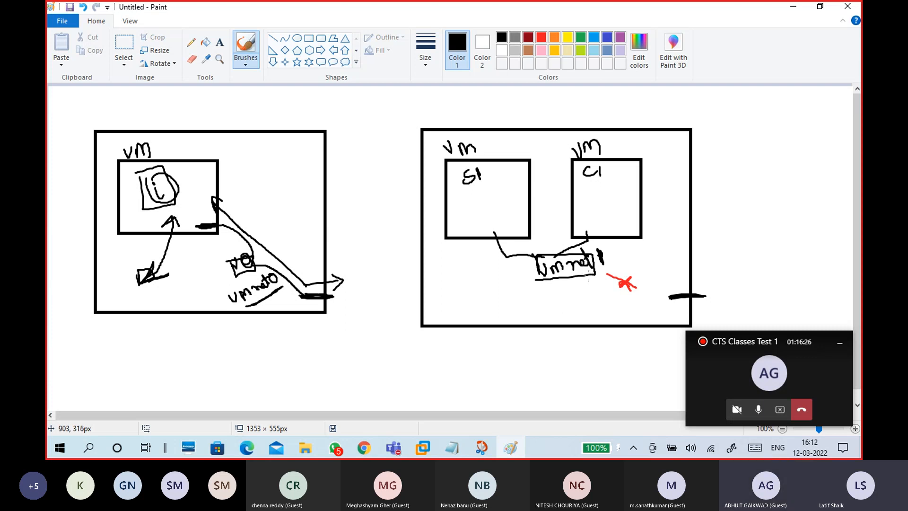
- Add a yellow two-way arrow between SI and CI and a yellow outbound arrow crossed out in red
{"action": "left_click", "coordinate": [566, 37]}
{"action": "mouse_move", "coordinate": [496, 196]}
{"action": "left_mouse_down"}
{"action": "mouse_move", "coordinate": [624, 196]}
{"action": "mouse_move", "coordinate": [501, 194]}
{"action": "mouse_move", "coordinate": [517, 208]}
{"action": "left_mouse_up"}
{"action": "mouse_move", "coordinate": [447, 279]}
{"action": "left_mouse_down"}
{"action": "mouse_move", "coordinate": [452, 297]}
{"action": "mouse_move", "coordinate": [481, 271]}
{"action": "mouse_move", "coordinate": [453, 293]}
{"action": "mouse_move", "coordinate": [477, 275]}
{"action": "mouse_move", "coordinate": [485, 209]}
{"action": "mouse_move", "coordinate": [492, 220]}
{"action": "left_mouse_up"}
{"action": "mouse_move", "coordinate": [470, 278]}
{"action": "left_mouse_down"}
{"action": "mouse_move", "coordinate": [463, 288]}
{"action": "mouse_move", "coordinate": [486, 283]}
{"action": "left_mouse_up"}
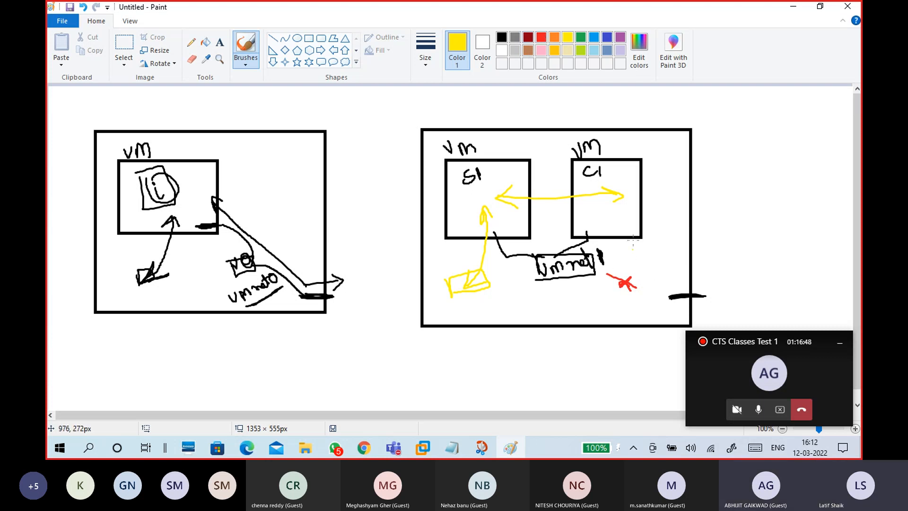
{"action": "mouse_move", "coordinate": [624, 263]}
{"action": "left_mouse_down"}
{"action": "mouse_move", "coordinate": [659, 295]}
{"action": "mouse_move", "coordinate": [728, 282]}
{"action": "mouse_move", "coordinate": [721, 295]}
{"action": "left_mouse_up"}
{"action": "left_click", "coordinate": [541, 37]}
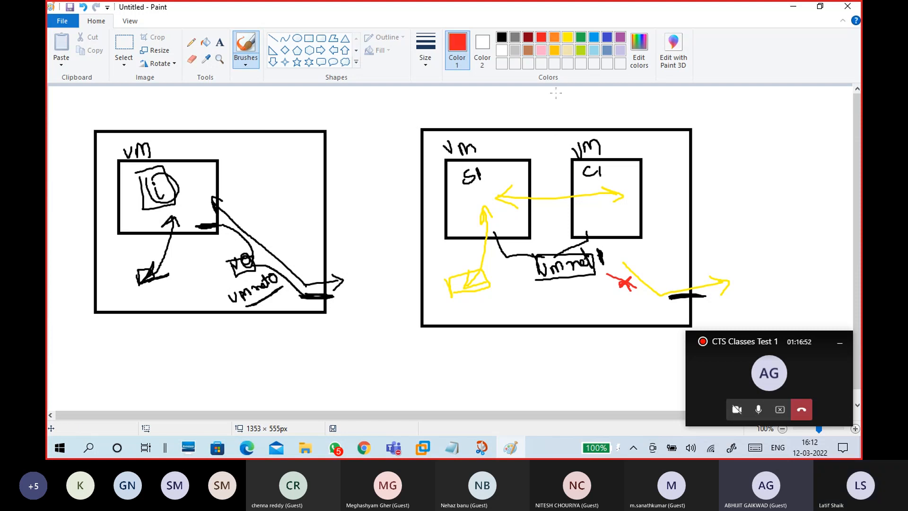
{"action": "mouse_move", "coordinate": [657, 280]}
{"action": "left_mouse_down"}
{"action": "mouse_move", "coordinate": [646, 301]}
{"action": "mouse_move", "coordinate": [671, 304]}
{"action": "left_mouse_up"}
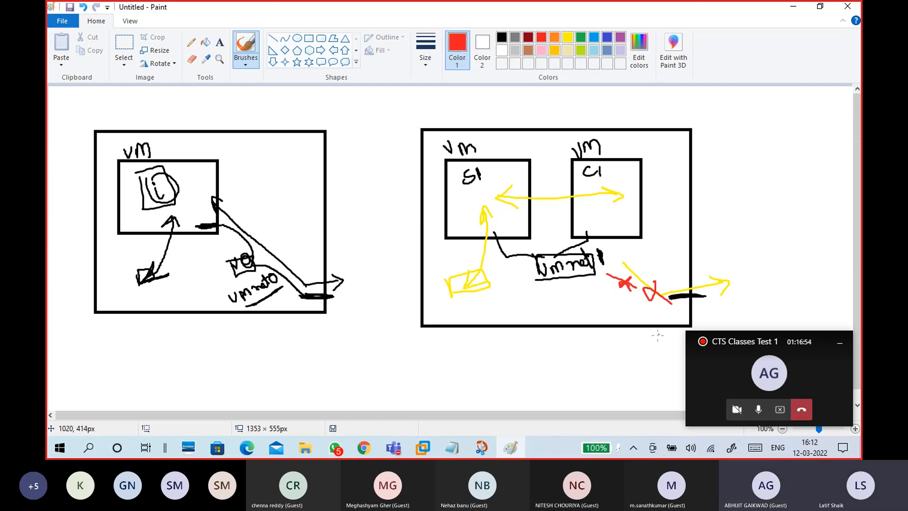
{"action": "left_click", "coordinate": [672, 279]}
{"action": "left_click", "coordinate": [567, 37]}
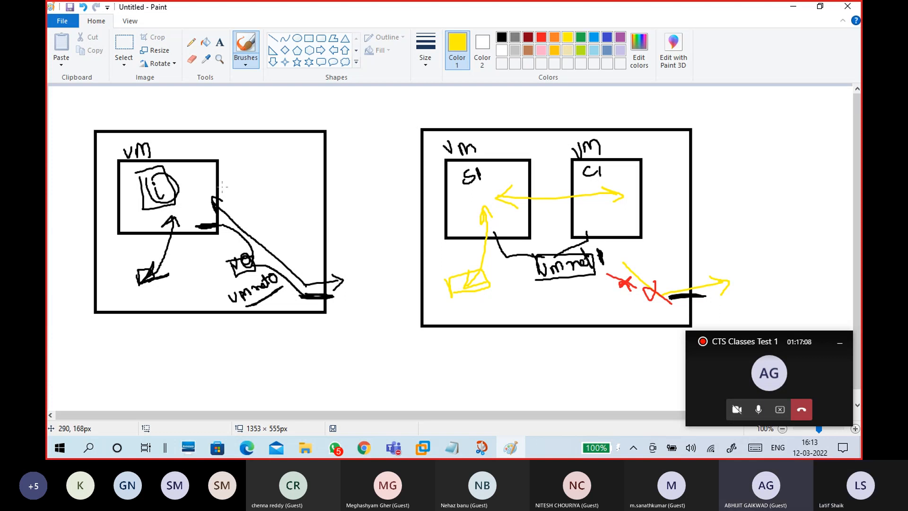
- Draw a second black box inside the left VM frame
{"action": "left_click", "coordinate": [308, 37]}
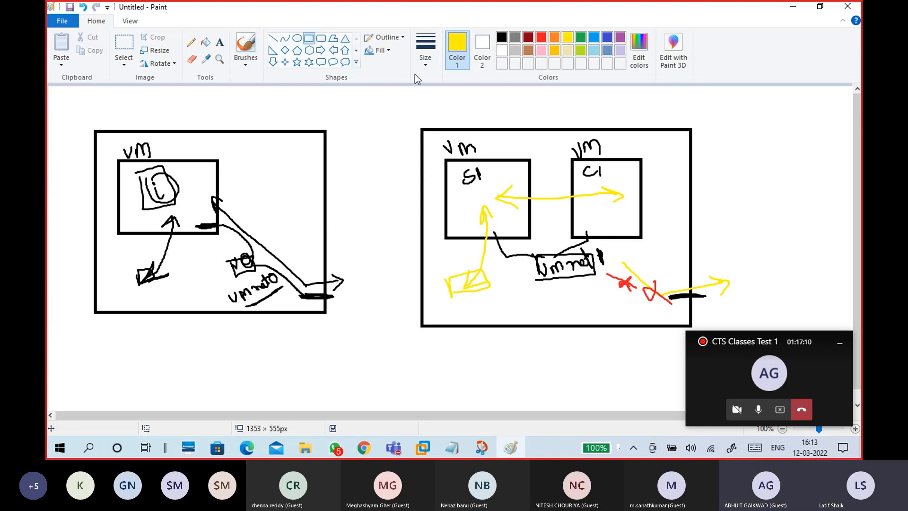
{"action": "left_click", "coordinate": [501, 37]}
{"action": "left_click_drag", "start_coordinate": [234, 159], "coordinate": [293, 236]}
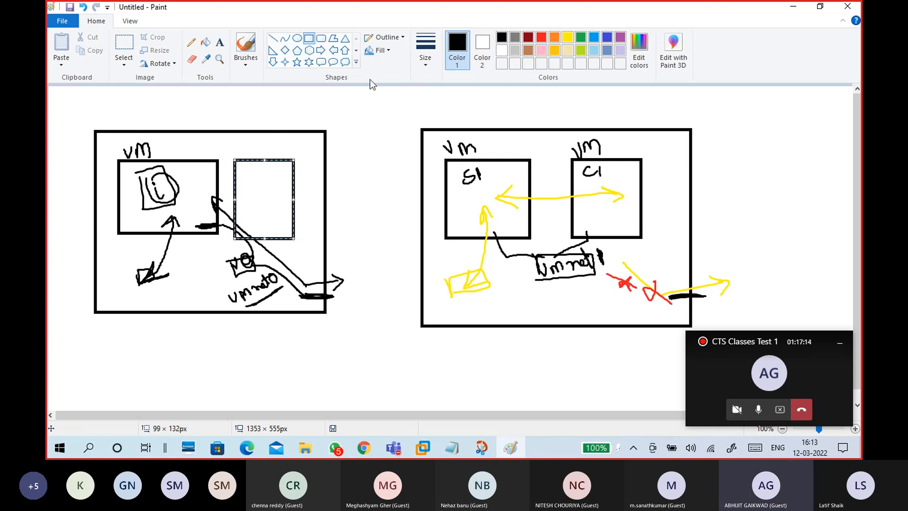
{"action": "left_click", "coordinate": [245, 58]}
{"action": "left_click", "coordinate": [155, 88]}
- With a yellow brush, label the new box vm and draw arrows linking the left boxes and vmnet
{"action": "left_click", "coordinate": [250, 63]}
{"action": "left_click", "coordinate": [175, 83]}
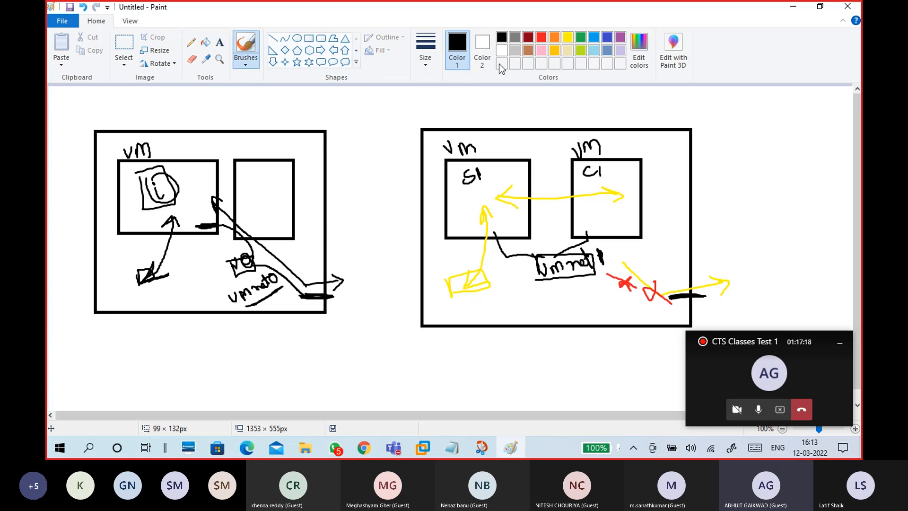
{"action": "left_click", "coordinate": [567, 38]}
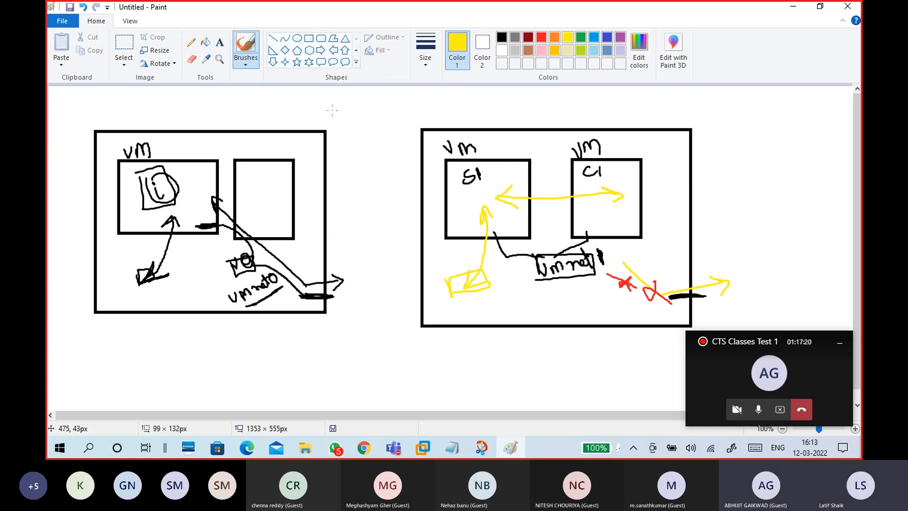
{"action": "mouse_move", "coordinate": [193, 189]}
{"action": "left_mouse_down"}
{"action": "mouse_move", "coordinate": [240, 181]}
{"action": "mouse_move", "coordinate": [208, 193]}
{"action": "left_mouse_up"}
{"action": "left_click_drag", "start_coordinate": [251, 142], "coordinate": [266, 139]}
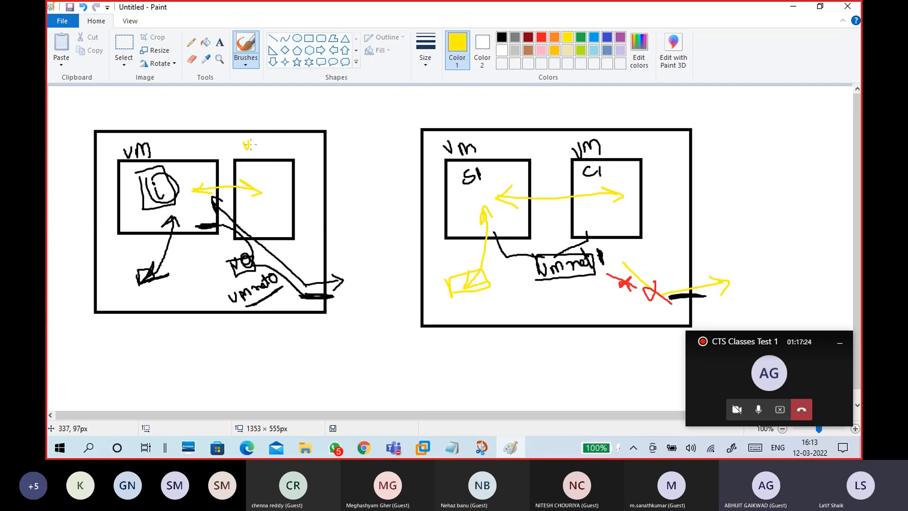
{"action": "left_click_drag", "start_coordinate": [245, 260], "coordinate": [262, 231]}
{"action": "left_click_drag", "start_coordinate": [198, 217], "coordinate": [187, 277]}
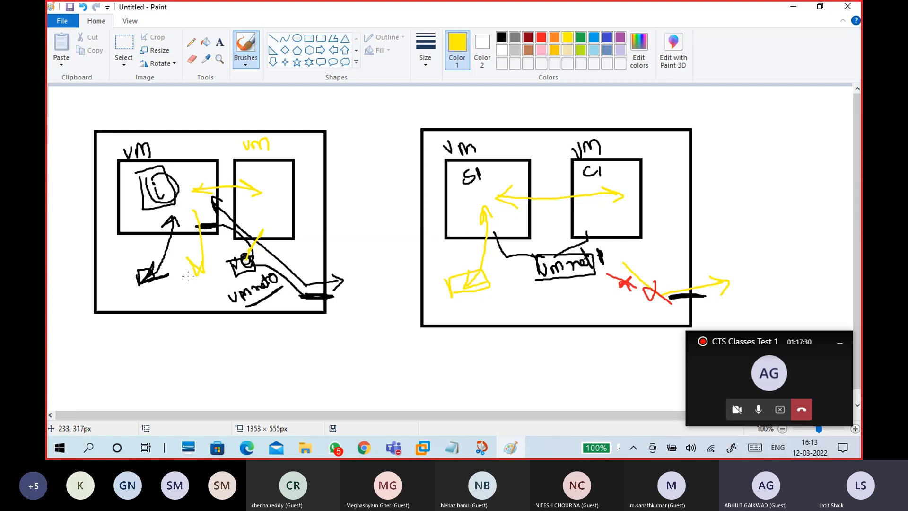
{"action": "left_click_drag", "start_coordinate": [193, 211], "coordinate": [211, 224]}
- Draw a long yellow arrow leading outside and underline the vmnet box in yellow
{"action": "mouse_move", "coordinate": [268, 297]}
{"action": "left_mouse_down"}
{"action": "mouse_move", "coordinate": [350, 284]}
{"action": "mouse_move", "coordinate": [259, 296]}
{"action": "left_mouse_up"}
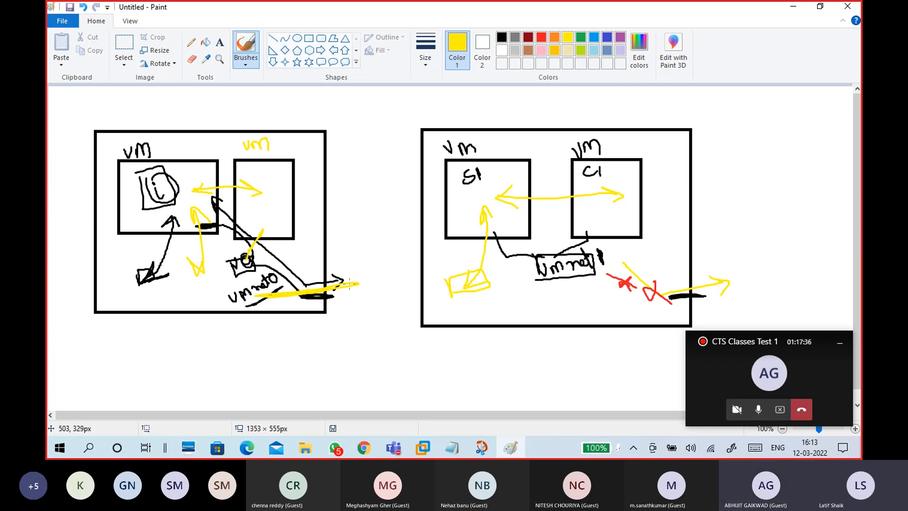
{"action": "mouse_move", "coordinate": [338, 268]}
{"action": "left_mouse_down"}
{"action": "mouse_move", "coordinate": [355, 282]}
{"action": "mouse_move", "coordinate": [343, 300]}
{"action": "left_mouse_up"}
{"action": "mouse_move", "coordinate": [561, 272]}
{"action": "left_mouse_down"}
{"action": "mouse_move", "coordinate": [530, 281]}
{"action": "mouse_move", "coordinate": [581, 278]}
{"action": "left_mouse_up"}
- Close the Hardware dialog, finish the CTS15-WINS1 wizard, and minimize VMware Workstation
{"action": "left_click", "coordinate": [423, 448]}
{"action": "left_click", "coordinate": [447, 396]}
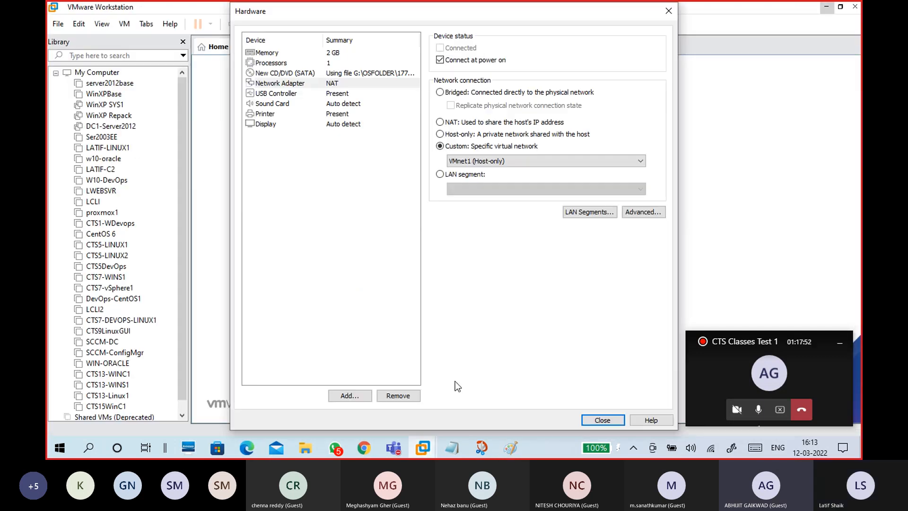
{"action": "left_click", "coordinate": [596, 419]}
{"action": "left_click", "coordinate": [499, 328]}
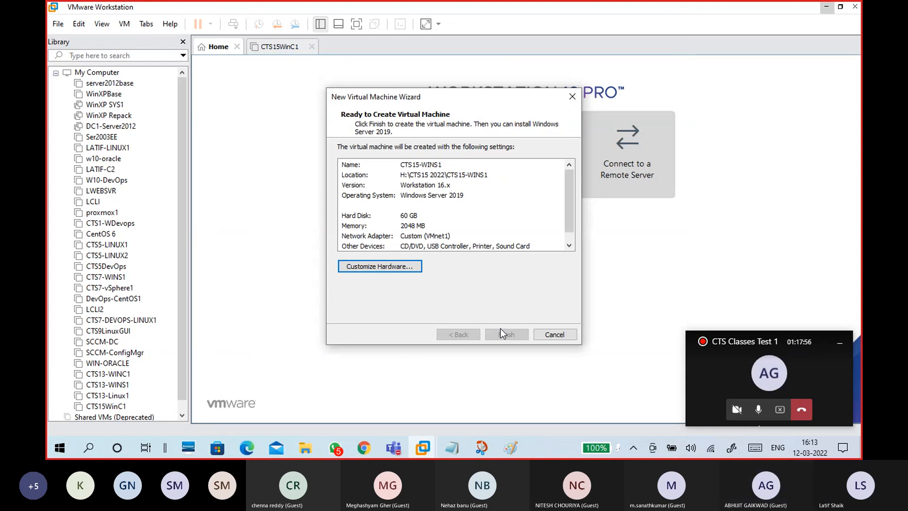
{"action": "left_click", "coordinate": [826, 8]}
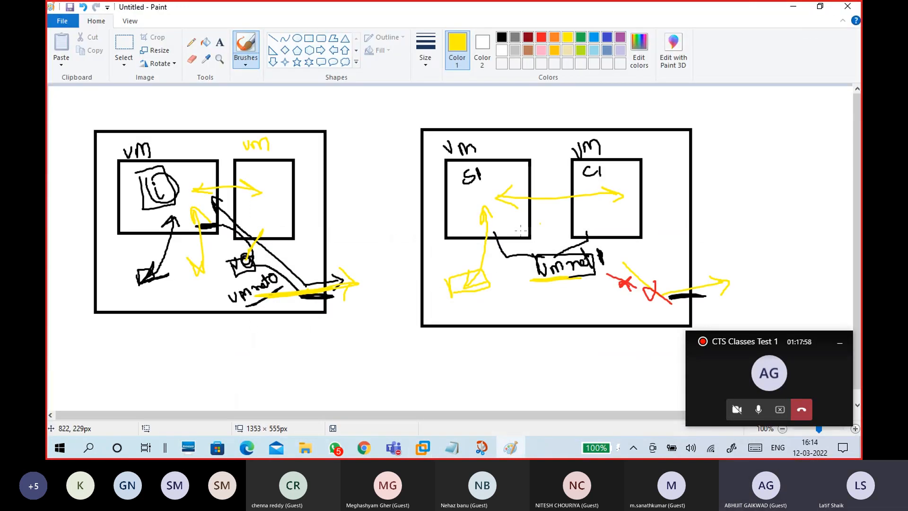
- Ring the SI and CI labels in yellow and add a yellow loop next to the CI box
{"action": "left_click_drag", "start_coordinate": [463, 187], "coordinate": [487, 177]}
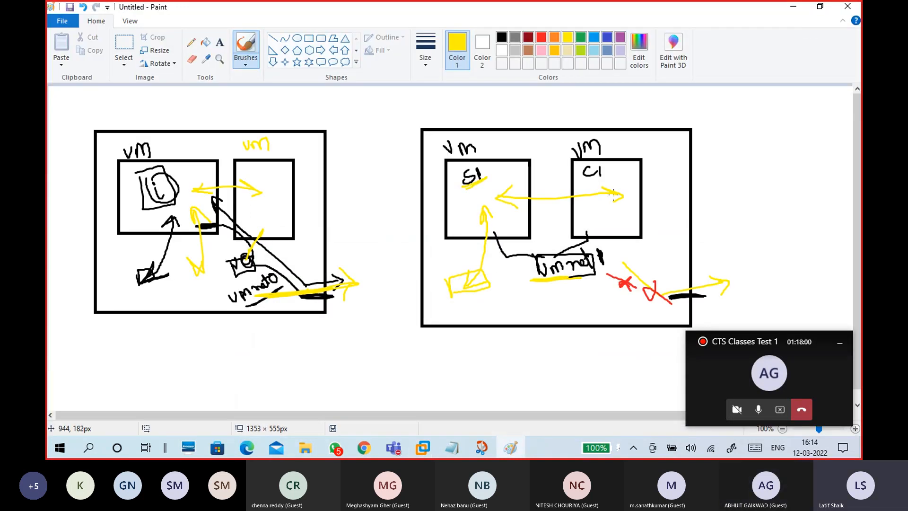
{"action": "mouse_move", "coordinate": [608, 163]}
{"action": "left_mouse_down"}
{"action": "mouse_move", "coordinate": [581, 166]}
{"action": "mouse_move", "coordinate": [615, 174]}
{"action": "mouse_move", "coordinate": [609, 164]}
{"action": "left_mouse_up"}
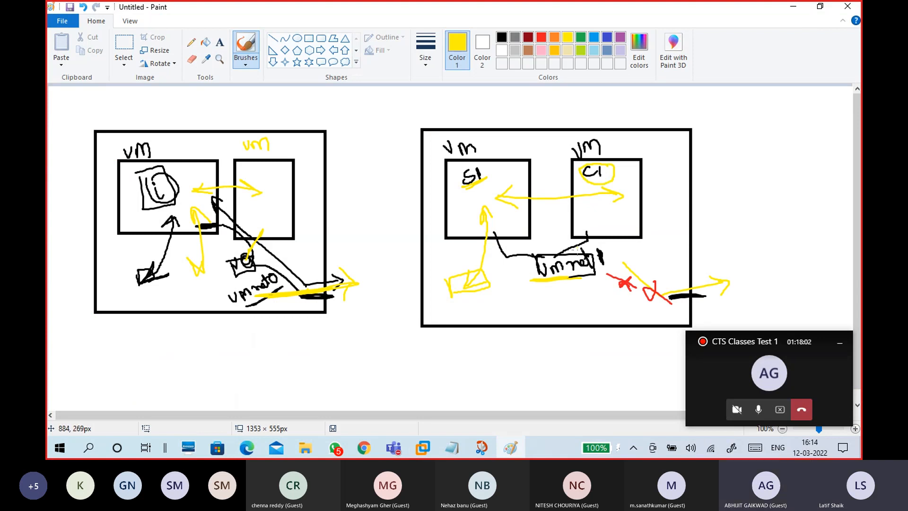
{"action": "mouse_move", "coordinate": [642, 237]}
{"action": "left_mouse_down"}
{"action": "mouse_move", "coordinate": [645, 249]}
{"action": "mouse_move", "coordinate": [606, 255]}
{"action": "mouse_move", "coordinate": [617, 262]}
{"action": "left_mouse_up"}
- Minimize Paint and restore VMware Workstation showing the CTS15-WINS1 tab
{"action": "left_click", "coordinate": [793, 8]}
{"action": "mouse_move", "coordinate": [423, 447]}
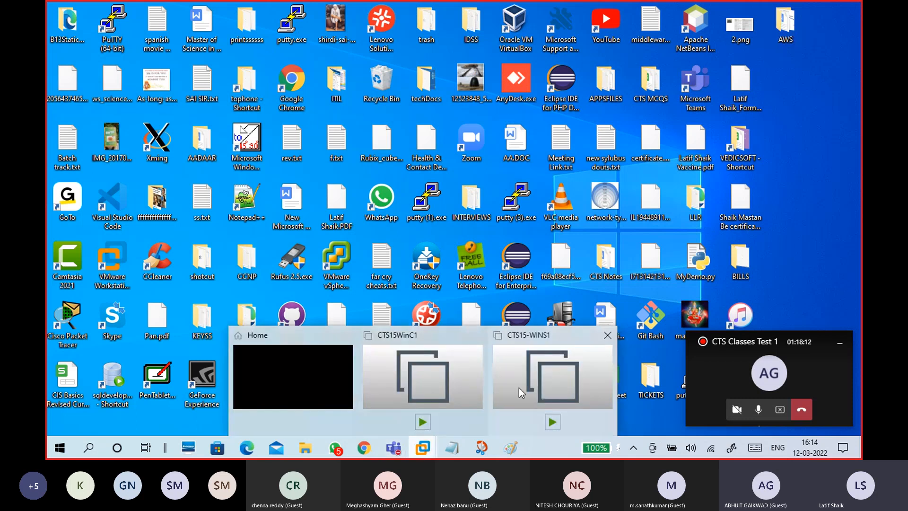
{"action": "left_click", "coordinate": [494, 352]}
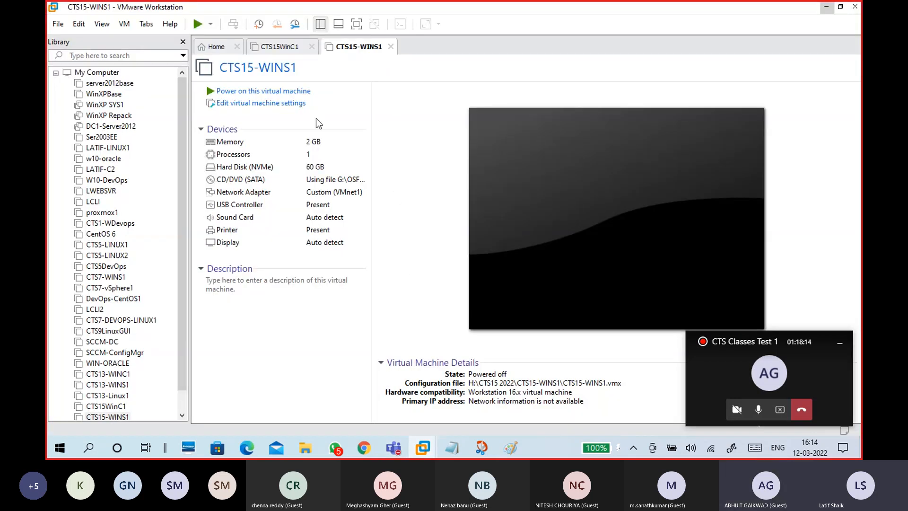
- Open CTS15-WINS1 settings, review processor, disk, CD/DVD and network pages, then view Options > Advanced
{"action": "left_click", "coordinate": [288, 103]}
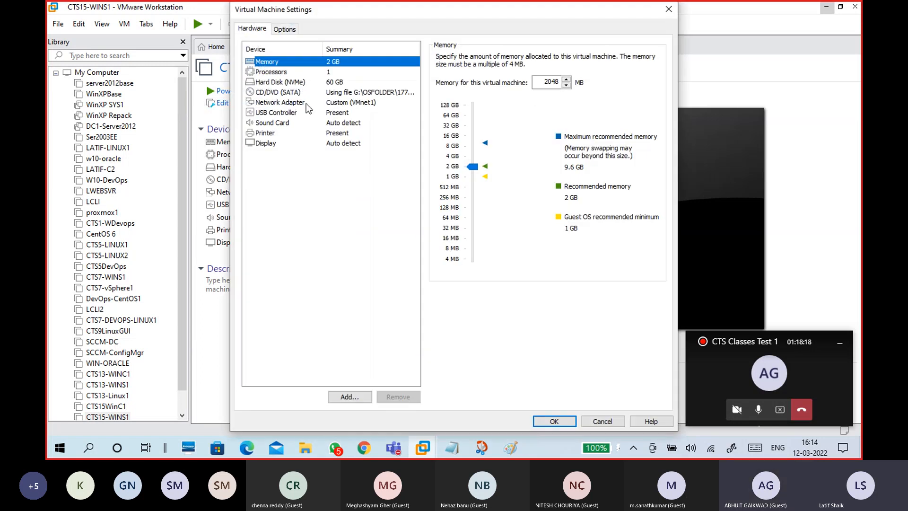
{"action": "left_click", "coordinate": [330, 72]}
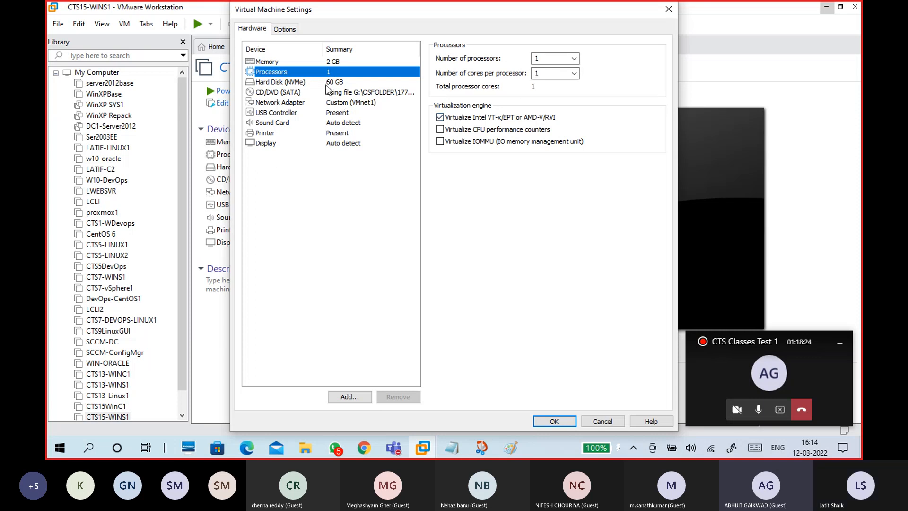
{"action": "left_click", "coordinate": [348, 83]}
{"action": "left_click", "coordinate": [349, 91]}
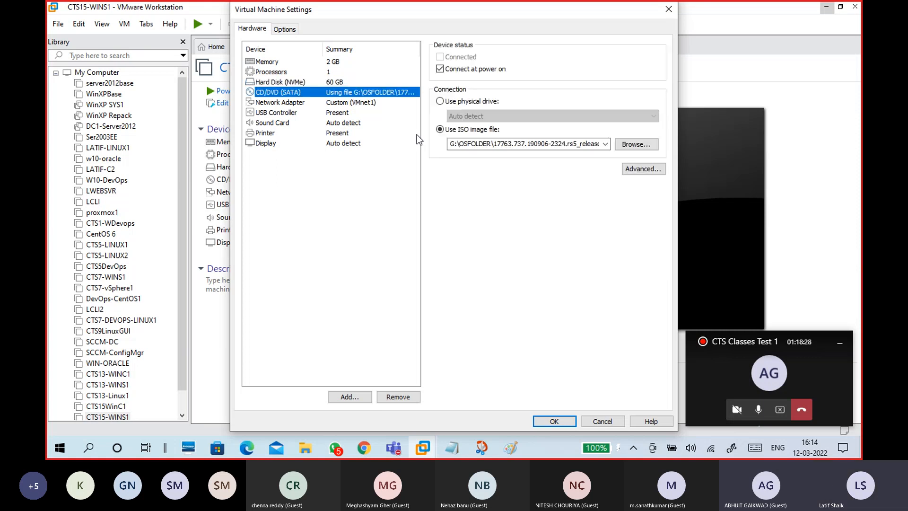
{"action": "left_click", "coordinate": [331, 102]}
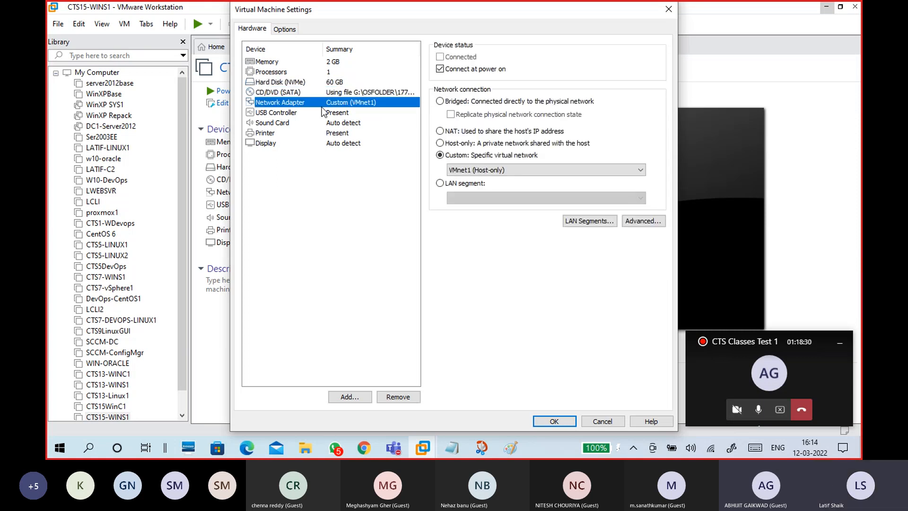
{"action": "key", "text": "Up"}
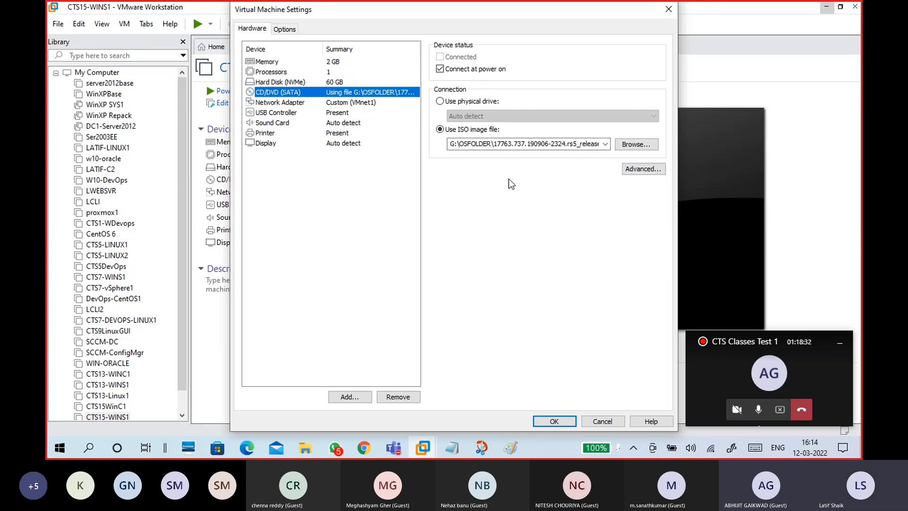
{"action": "left_click", "coordinate": [347, 102]}
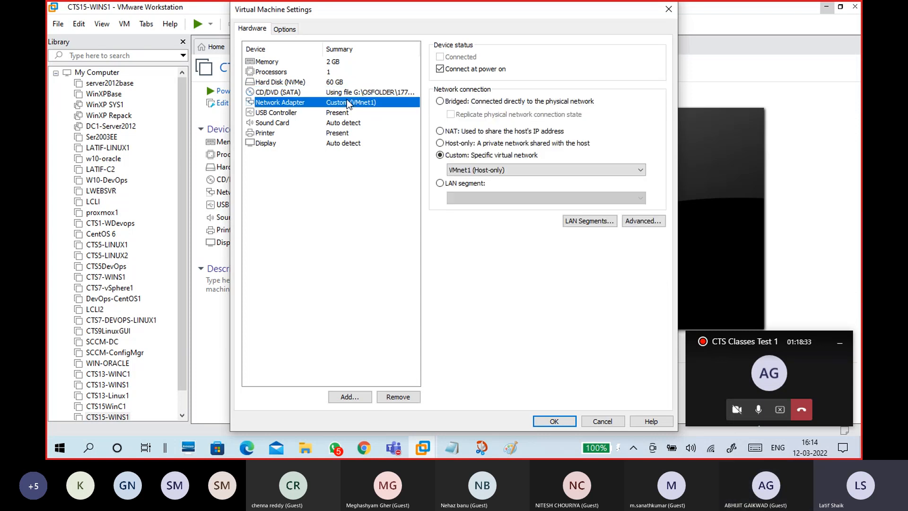
{"action": "left_click", "coordinate": [289, 29]}
{"action": "left_click", "coordinate": [273, 184]}
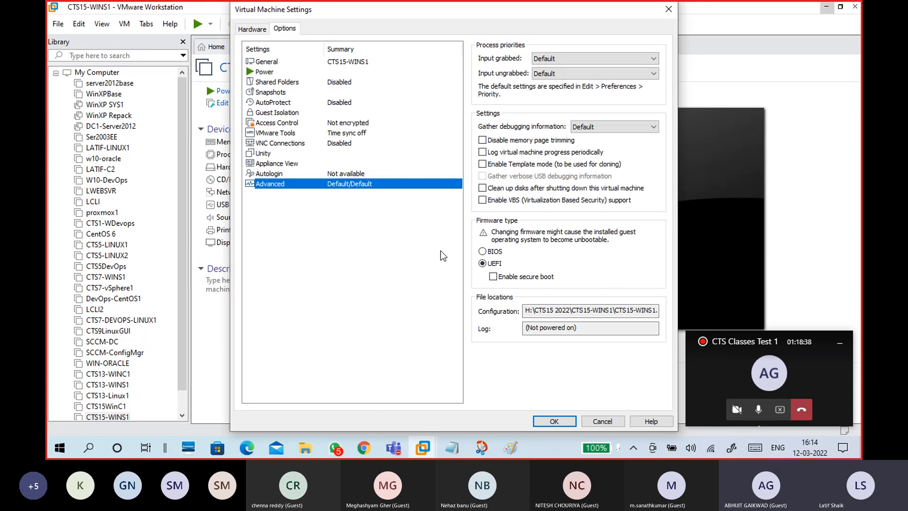
- Tick 'Synchronize guest time with host' under VMware Tools, then browse General through Guest Isolation options
{"action": "left_click", "coordinate": [290, 133]}
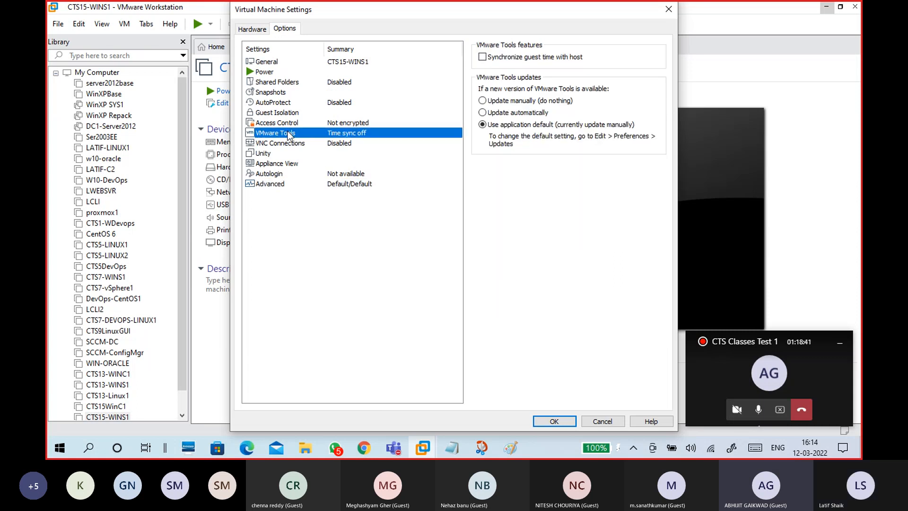
{"action": "left_click", "coordinate": [482, 57]}
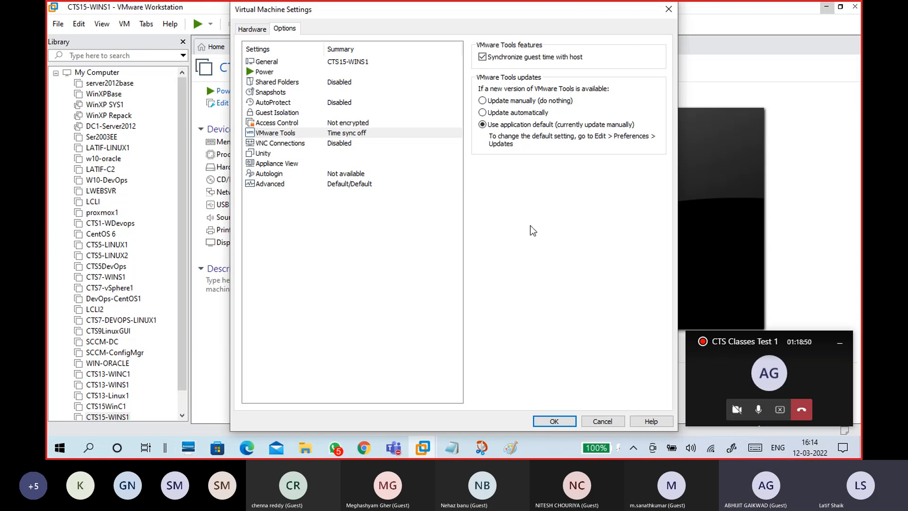
{"action": "left_click", "coordinate": [289, 64]}
{"action": "left_click", "coordinate": [293, 82]}
{"action": "left_click", "coordinate": [294, 93]}
{"action": "left_click", "coordinate": [293, 102]}
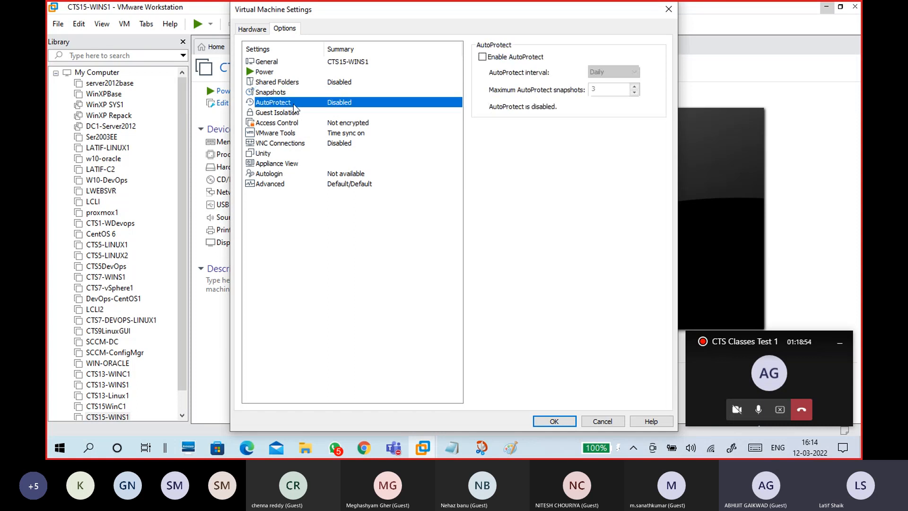
{"action": "left_click", "coordinate": [293, 113]}
{"action": "left_click", "coordinate": [293, 132]}
- Browse Access Control, VNC Connections, Unity, Appliance View, Autologin and Advanced option pages
{"action": "left_click", "coordinate": [293, 123]}
{"action": "left_click", "coordinate": [293, 133]}
{"action": "left_click", "coordinate": [294, 143]}
{"action": "left_click", "coordinate": [294, 156]}
{"action": "left_click", "coordinate": [293, 163]}
{"action": "left_click", "coordinate": [291, 174]}
{"action": "left_click", "coordinate": [291, 184]}
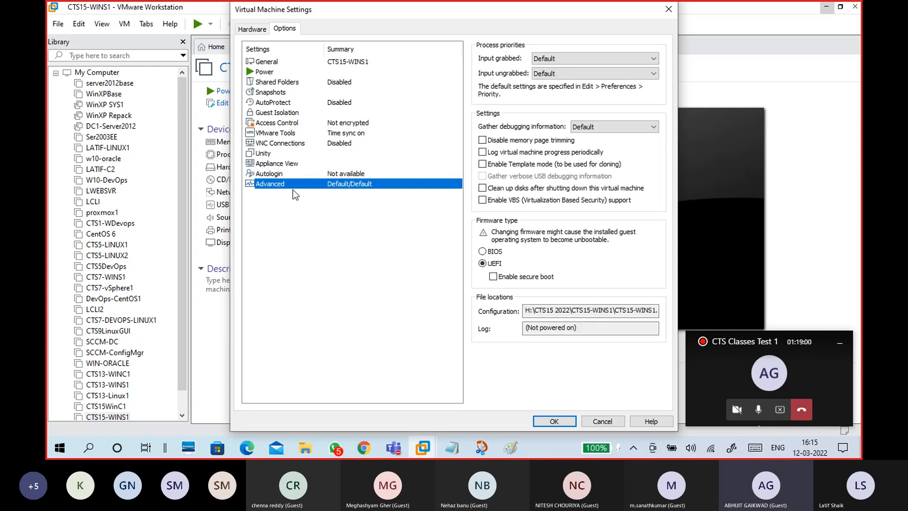
{"action": "left_click", "coordinate": [289, 133]}
{"action": "left_click", "coordinate": [284, 112]}
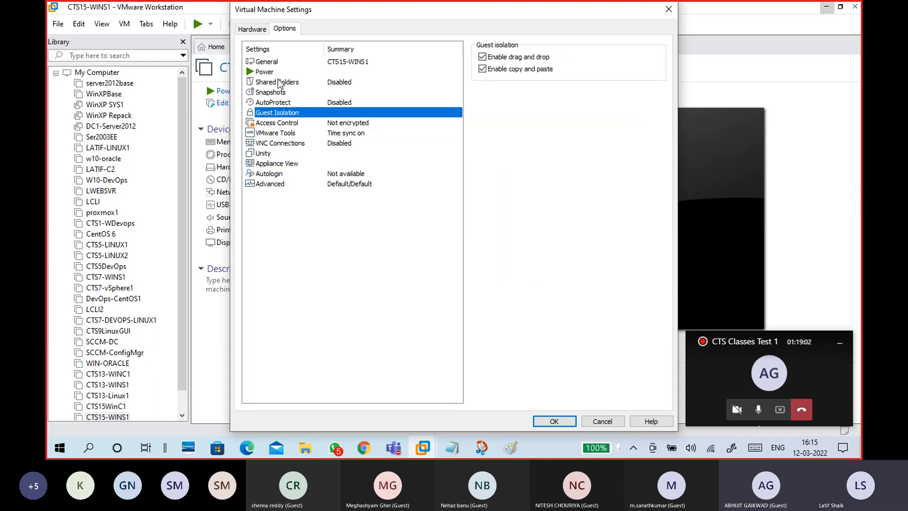
- Back on the Hardware list, review sound card, display and the 2048 MB memory settings
{"action": "left_click", "coordinate": [252, 29]}
{"action": "left_click", "coordinate": [285, 122]}
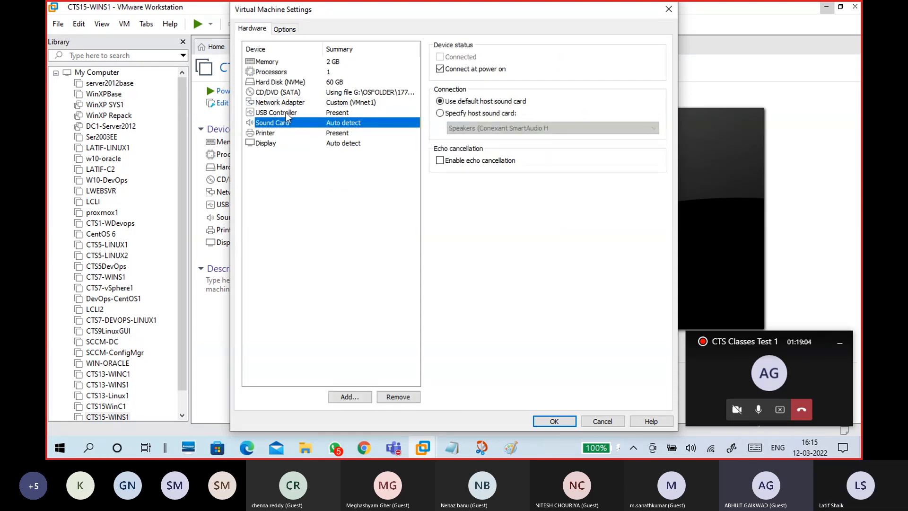
{"action": "left_click", "coordinate": [280, 142]}
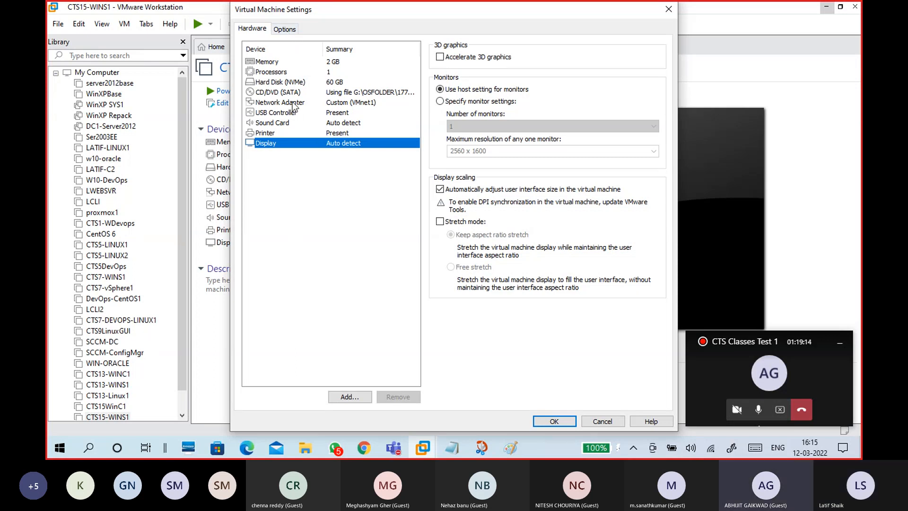
{"action": "left_click", "coordinate": [278, 66]}
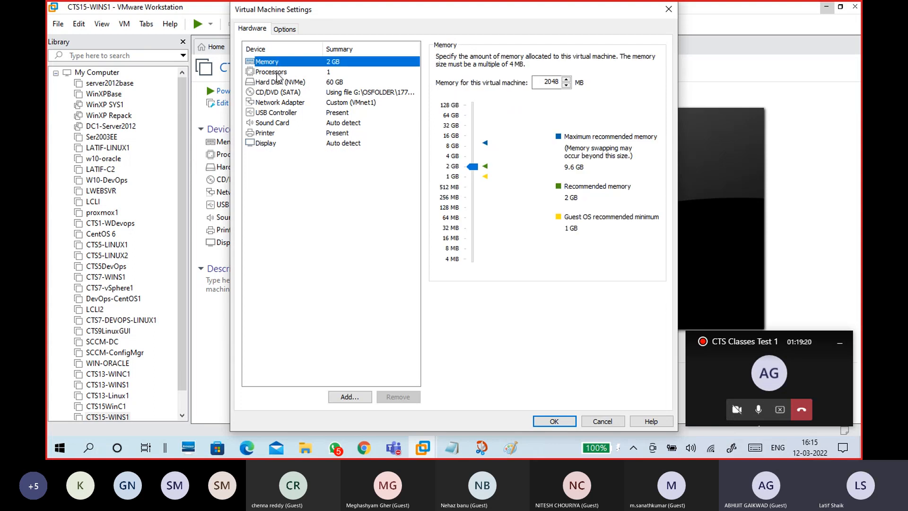
- Review the processor, hard disk, CD/DVD ISO image and network adapter settings
{"action": "left_click", "coordinate": [277, 75]}
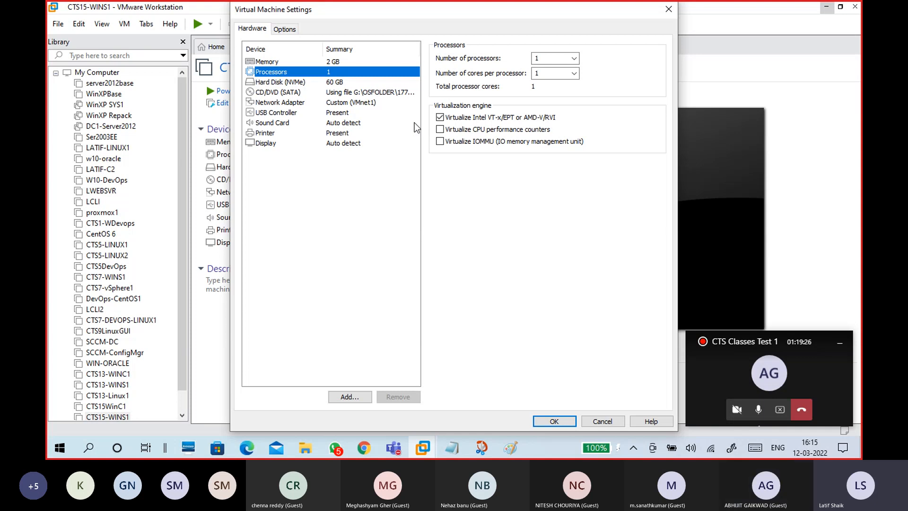
{"action": "left_click", "coordinate": [339, 84]}
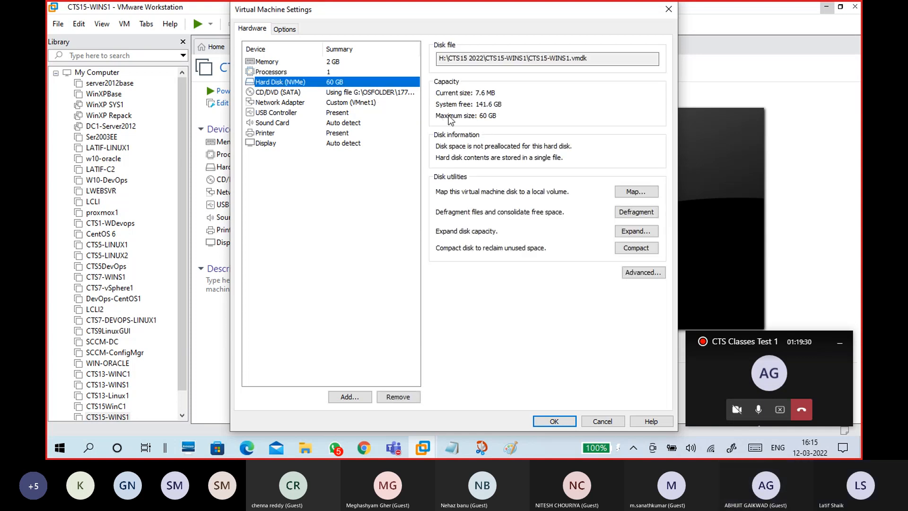
{"action": "left_click", "coordinate": [381, 94]}
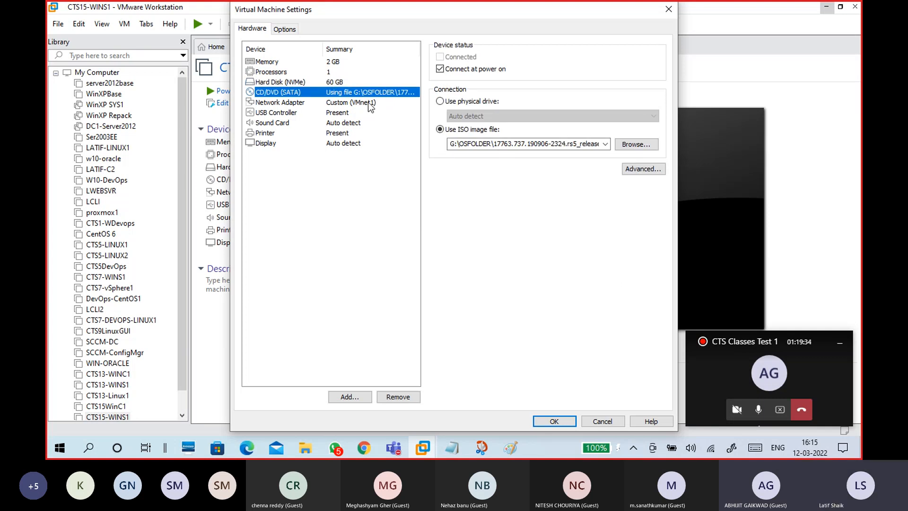
{"action": "left_click", "coordinate": [368, 102]}
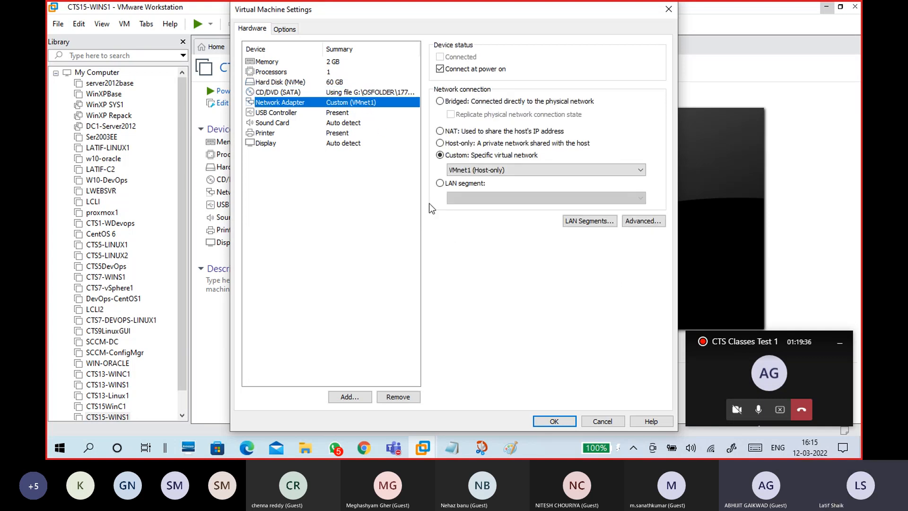
- Check the Advanced firmware and VMware Tools time sync, save with OK, and select CTS15-WINS1 in the Library
{"action": "left_click", "coordinate": [285, 29]}
{"action": "left_click", "coordinate": [274, 183]}
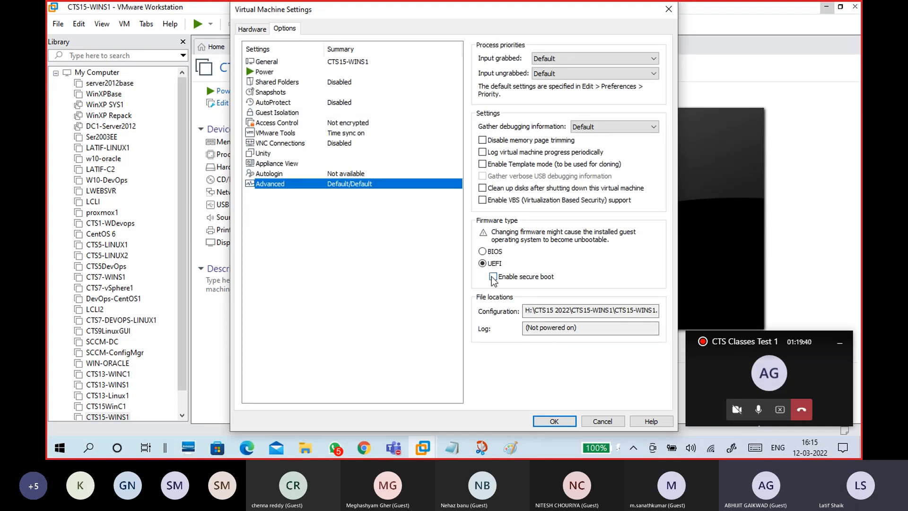
{"action": "left_click", "coordinate": [297, 132]}
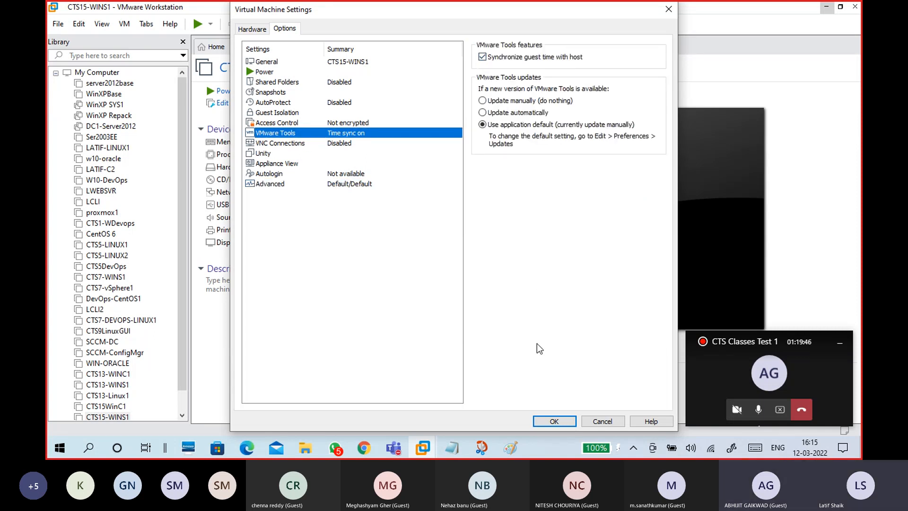
{"action": "left_click", "coordinate": [554, 420]}
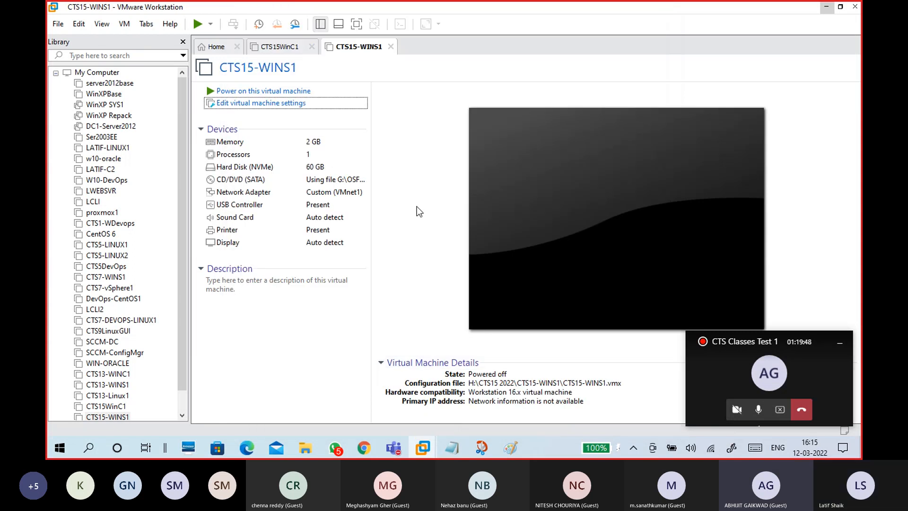
{"action": "left_click_drag", "start_coordinate": [182, 339], "coordinate": [182, 403]}
{"action": "left_click", "coordinate": [120, 396]}
- Open the CTS15-WINS1 VM directory and open CTS15-WINS1.vmx in Notepad
{"action": "right_click", "coordinate": [119, 397]}
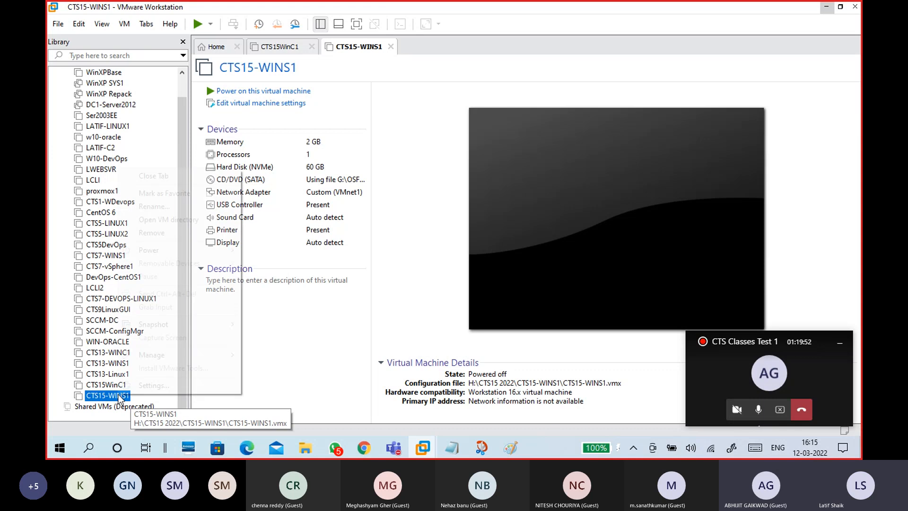
{"action": "left_click", "coordinate": [161, 221]}
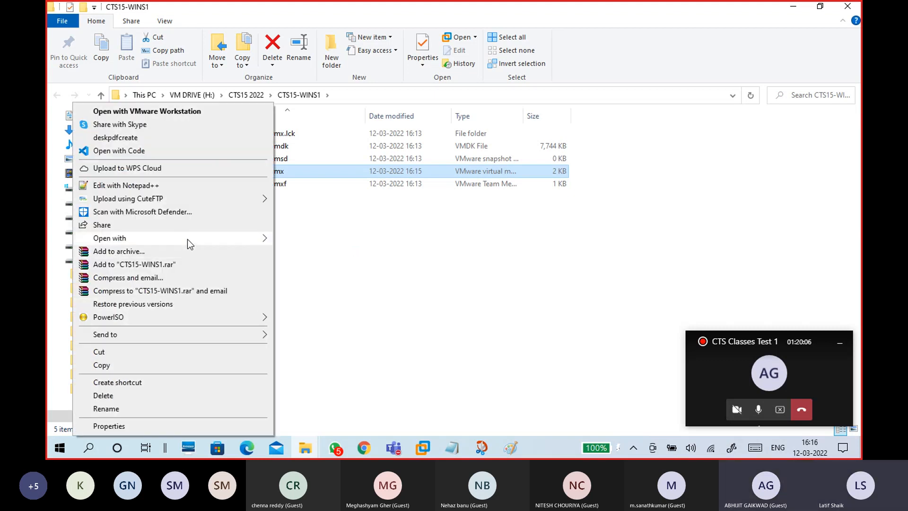
{"action": "mouse_move", "coordinate": [187, 240]}
{"action": "left_click", "coordinate": [328, 240]}
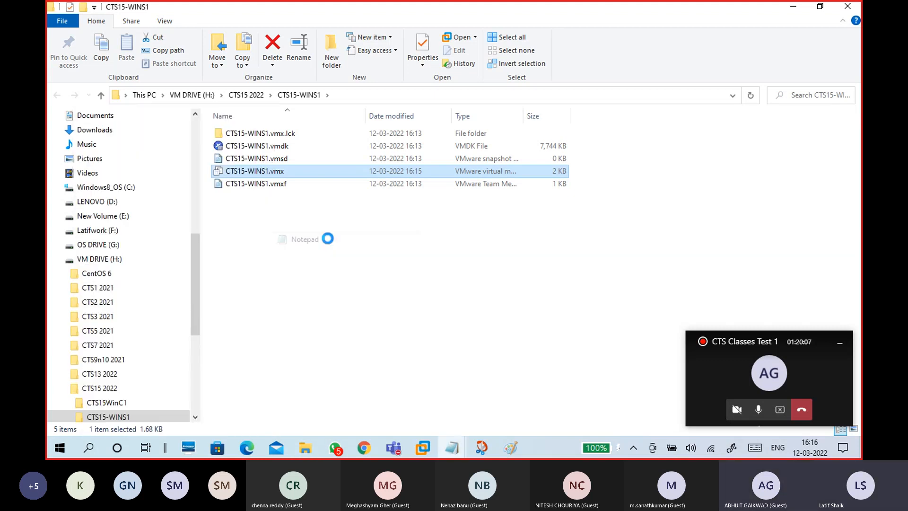
- Place the cursor at the end of the .vmx file, then show OS DRIVE (G:) in Explorer
{"action": "left_click_drag", "start_coordinate": [343, 16], "coordinate": [487, 15]}
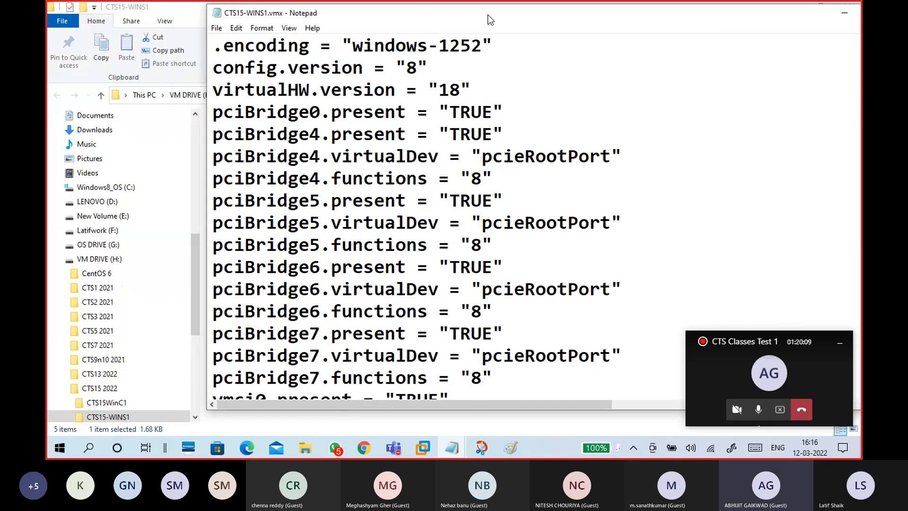
{"action": "scroll", "coordinate": [432, 228], "scroll_direction": "down", "scroll_amount": 9}
{"action": "scroll", "coordinate": [431, 272], "scroll_direction": "down", "scroll_amount": 1}
{"action": "left_click", "coordinate": [251, 385]}
{"action": "left_click", "coordinate": [108, 251]}
{"action": "scroll", "coordinate": [306, 356], "scroll_direction": "down", "scroll_amount": 3}
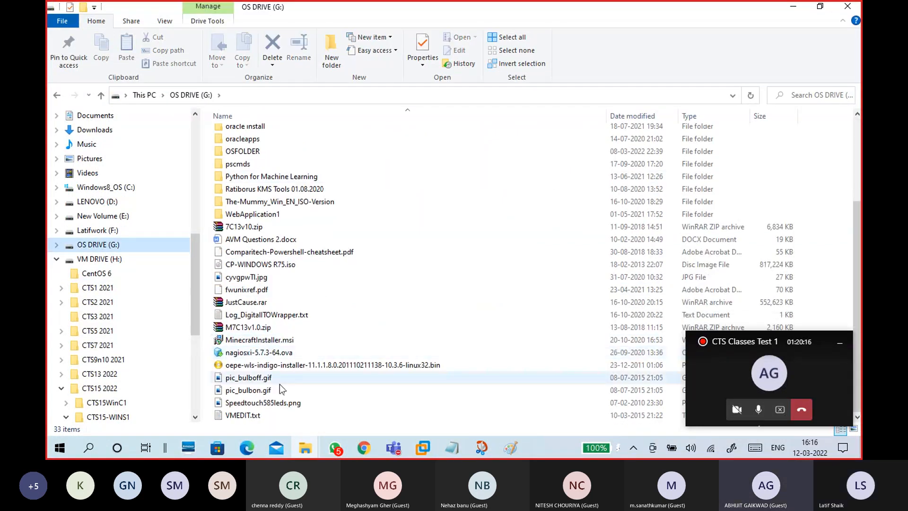
- Open VMEDIT.txt, copy its three configuration lines, and minimize it
{"action": "double_click", "coordinate": [259, 417]}
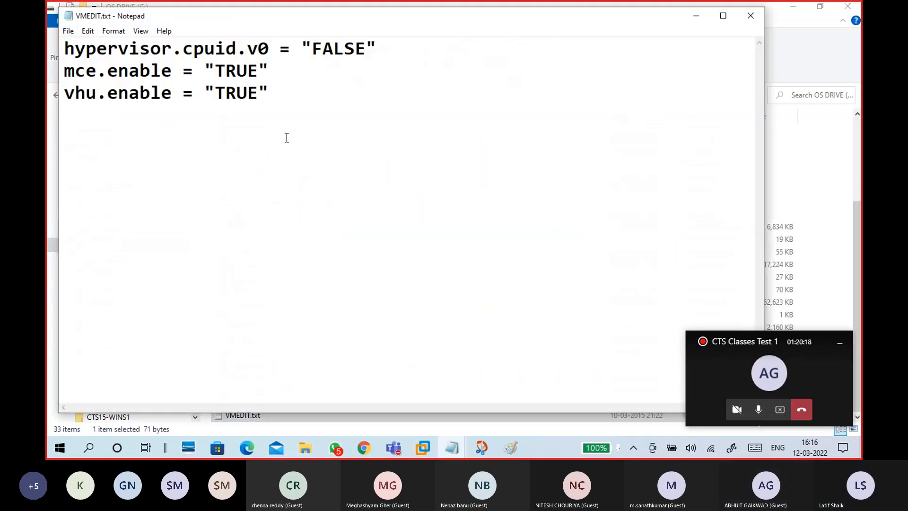
{"action": "left_click_drag", "start_coordinate": [290, 93], "coordinate": [47, 36]}
{"action": "right_click", "coordinate": [130, 61]}
{"action": "left_click", "coordinate": [137, 93]}
{"action": "left_click", "coordinate": [292, 136]}
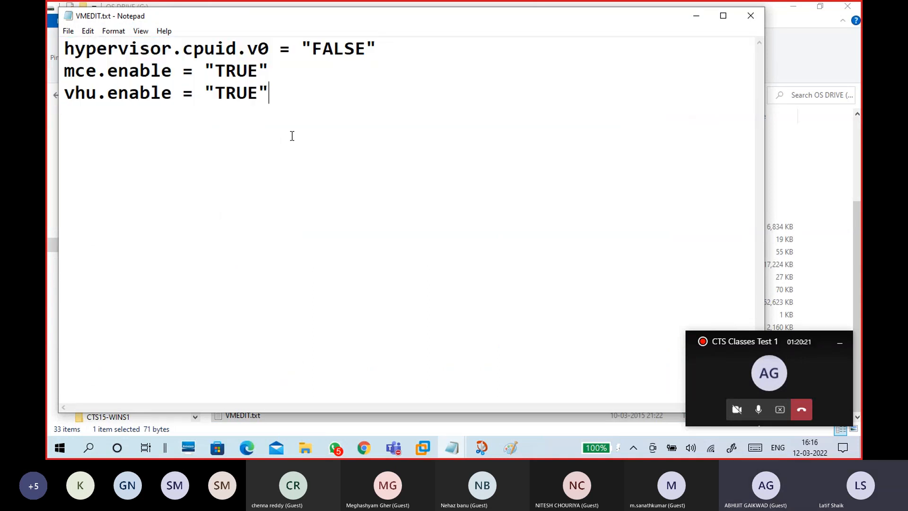
{"action": "left_click", "coordinate": [696, 16]}
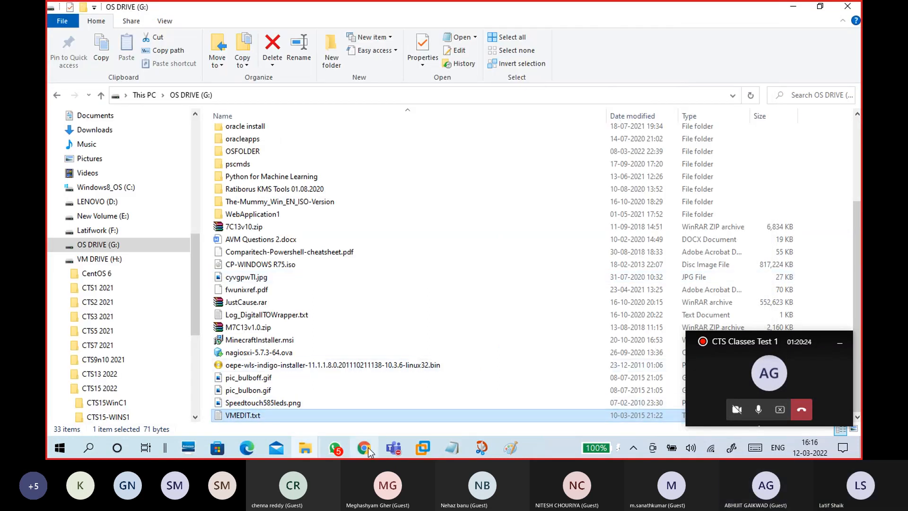
- Paste the hypervisor.cpuid.v0, mce.enable and vhu.enable lines at the end of CTS15-WINS1.vmx and close it
{"action": "mouse_move", "coordinate": [422, 447]}
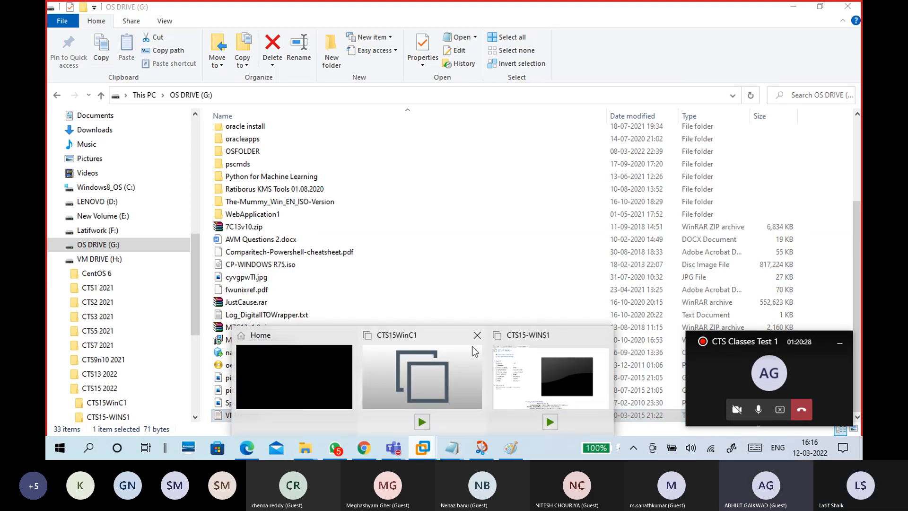
{"action": "left_click", "coordinate": [453, 447]}
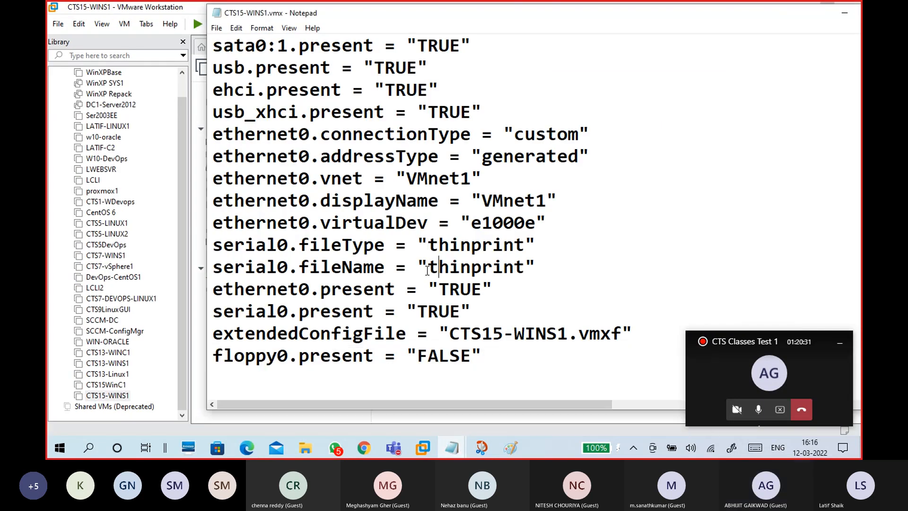
{"action": "right_click", "coordinate": [268, 373]}
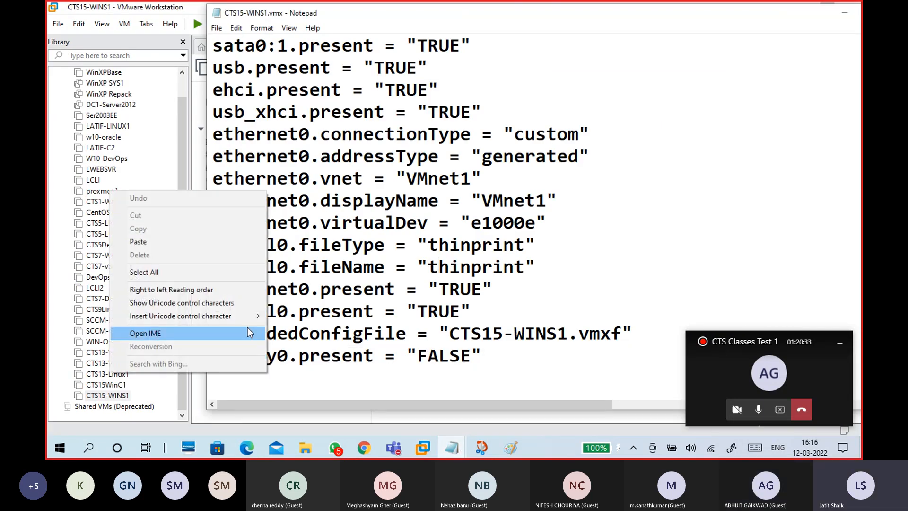
{"action": "left_click", "coordinate": [194, 242]}
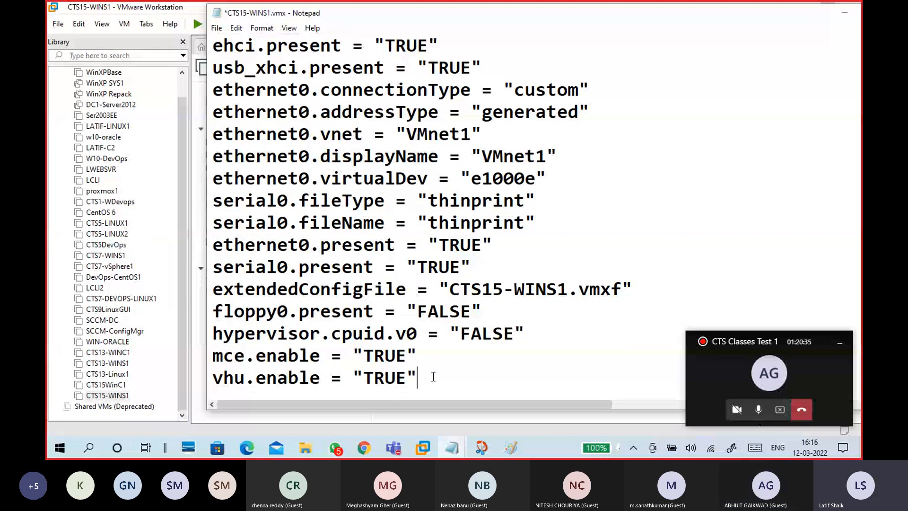
{"action": "left_click_drag", "start_coordinate": [431, 377], "coordinate": [208, 332]}
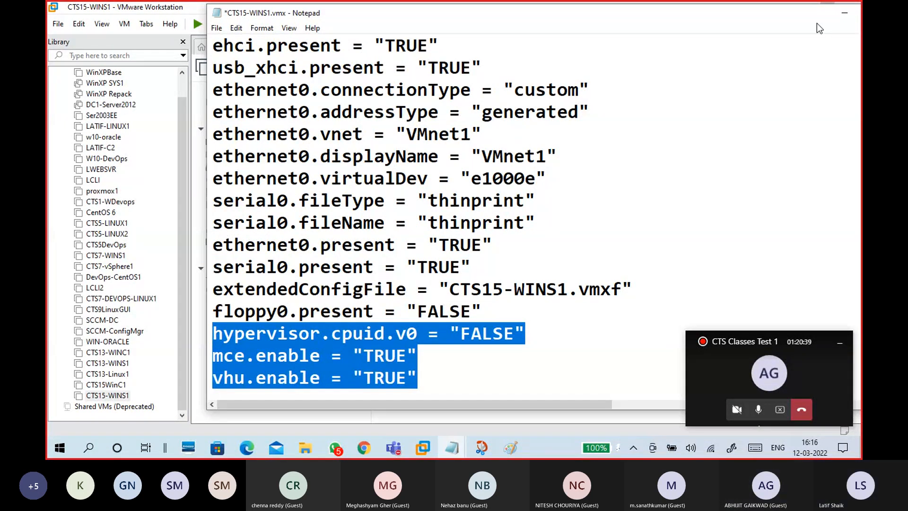
{"action": "left_click_drag", "start_coordinate": [820, 29], "coordinate": [636, 48]}
{"action": "left_click", "coordinate": [724, 31]}
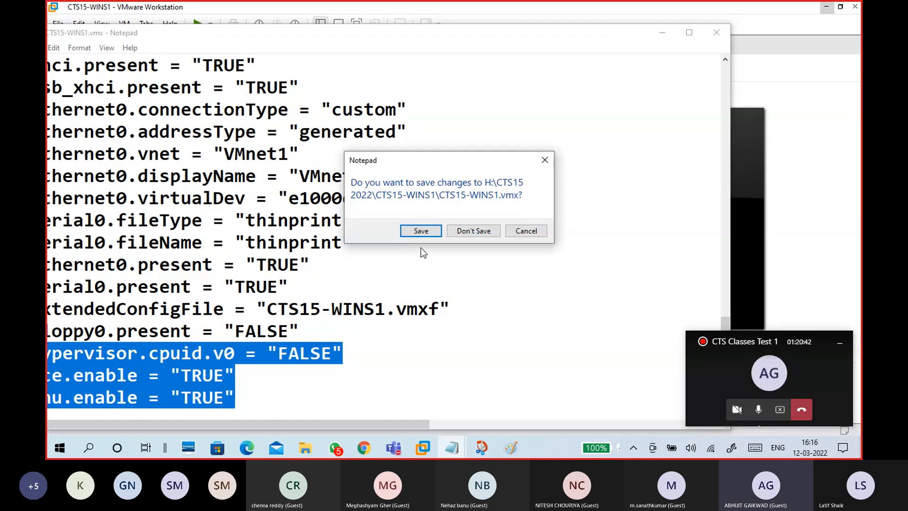
- Save the .vmx edits and open CTS15-WINS1's VM directory in File Explorer
{"action": "left_click", "coordinate": [416, 230]}
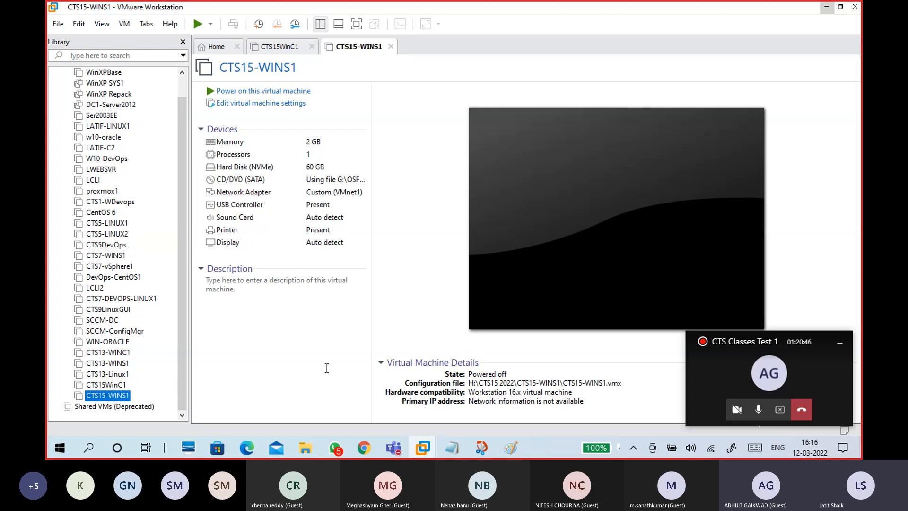
{"action": "right_click", "coordinate": [102, 397]}
{"action": "key", "text": "Escape"}
{"action": "right_click", "coordinate": [100, 399]}
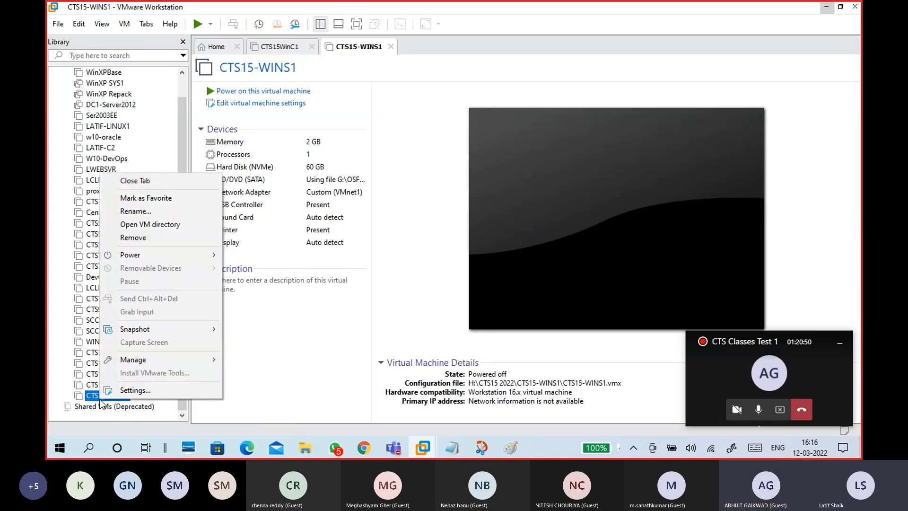
{"action": "left_click", "coordinate": [163, 224]}
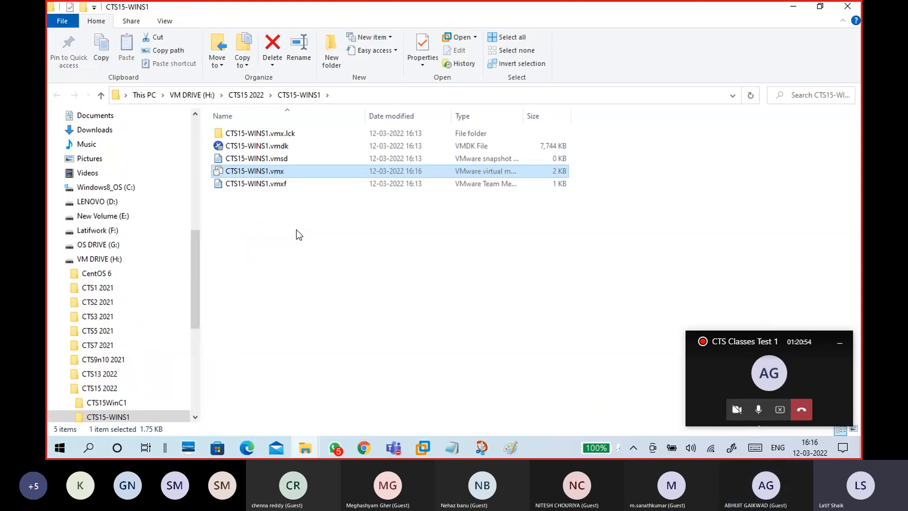
{"action": "key", "text": "F2"}
{"action": "left_click", "coordinate": [293, 176]}
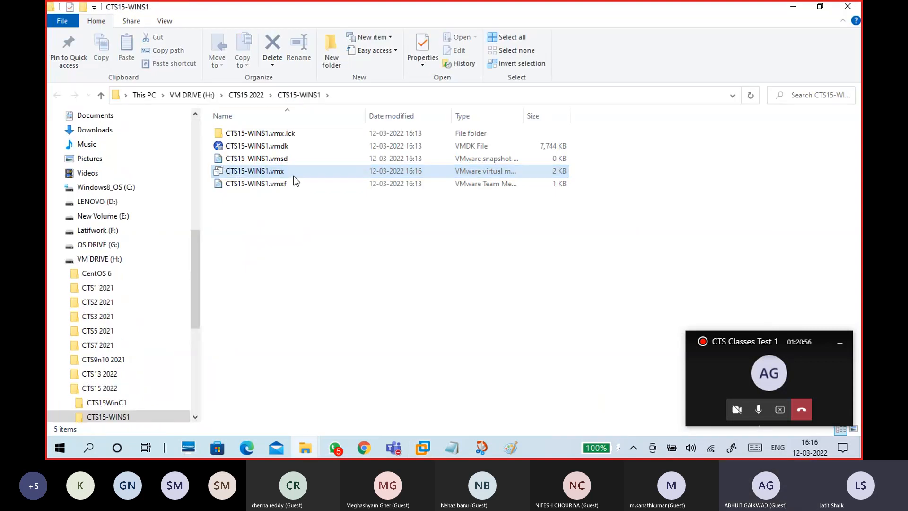
- Select CTS15-WINS1.vmx and toggle file name extensions off and back on
{"action": "left_click", "coordinate": [304, 171]}
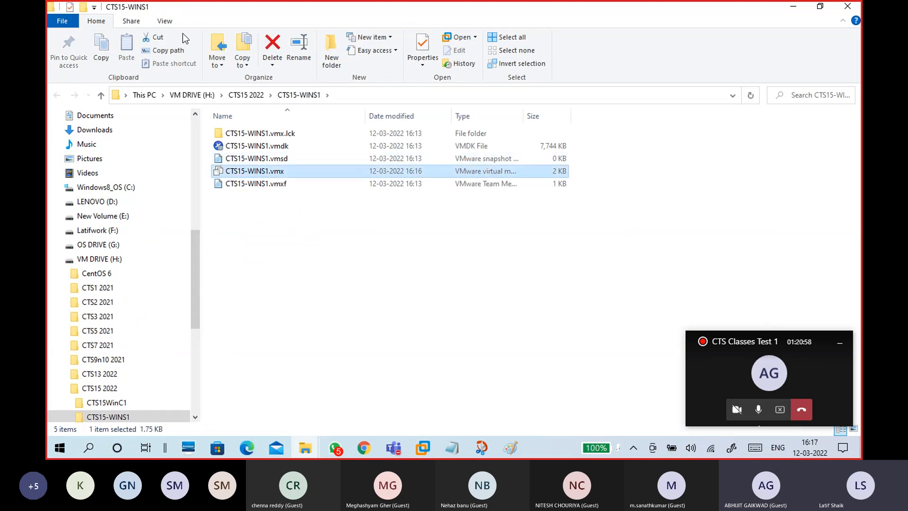
{"action": "left_click", "coordinate": [164, 20]}
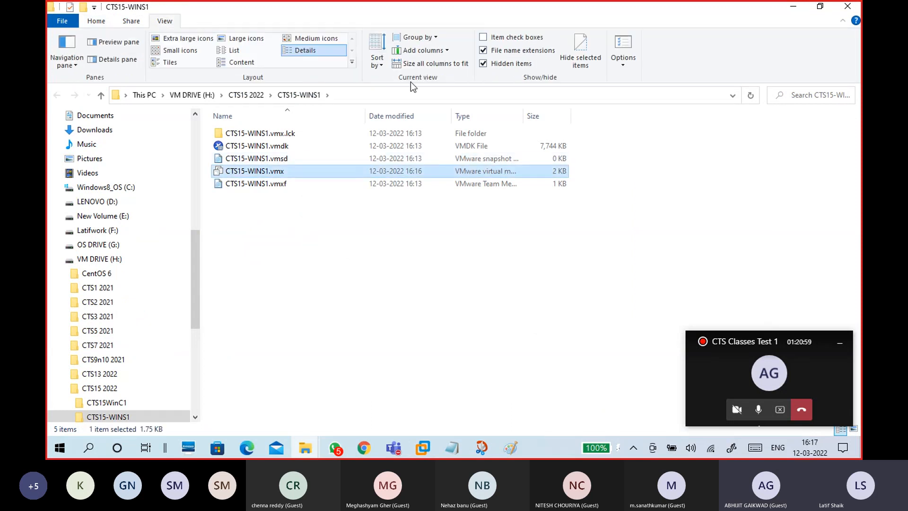
{"action": "left_click", "coordinate": [483, 50]}
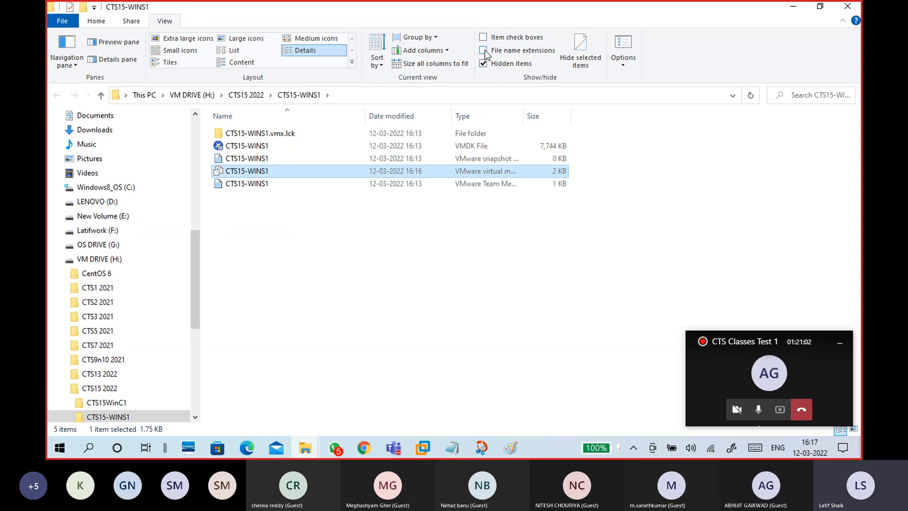
{"action": "left_click", "coordinate": [483, 50]}
- Open CTS15-WINS1.vmx with Notepad via Choose another app
{"action": "right_click", "coordinate": [341, 171]}
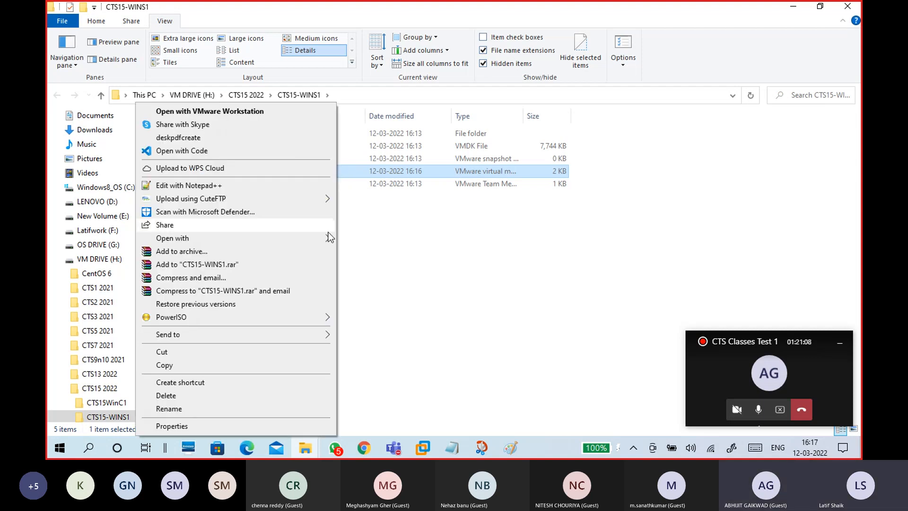
{"action": "mouse_move", "coordinate": [312, 238]}
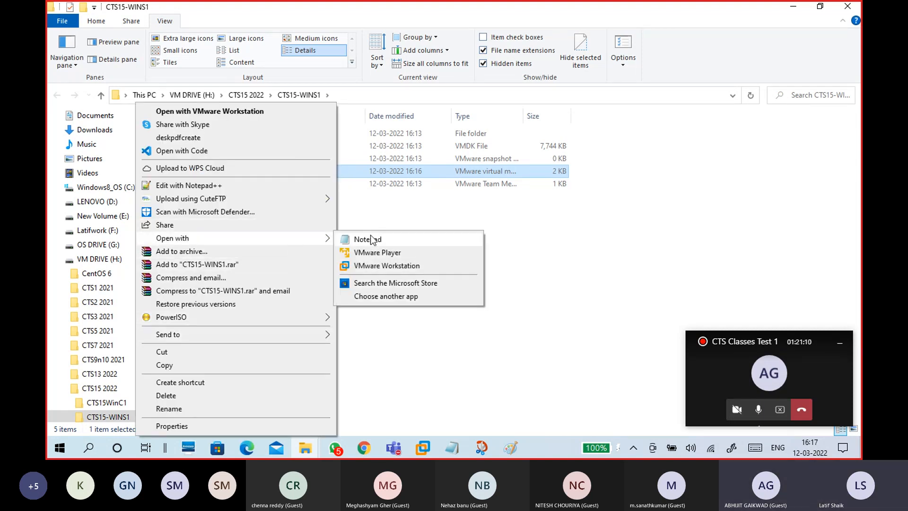
{"action": "left_click", "coordinate": [393, 295]}
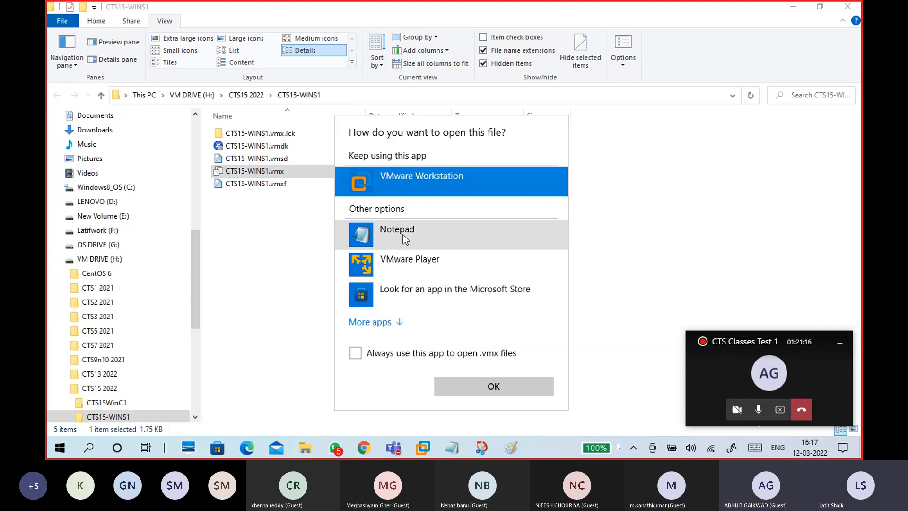
{"action": "left_click", "coordinate": [422, 243]}
{"action": "left_click", "coordinate": [455, 382]}
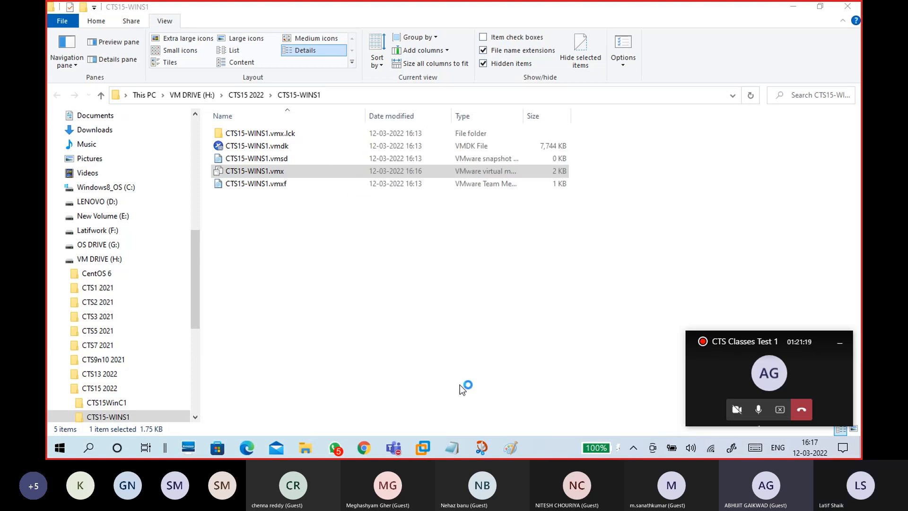
- Scroll to the end of CTS15-WINS1.vmx and bring the Notepad window fully into view
{"action": "scroll", "coordinate": [367, 321], "scroll_direction": "down", "scroll_amount": 20}
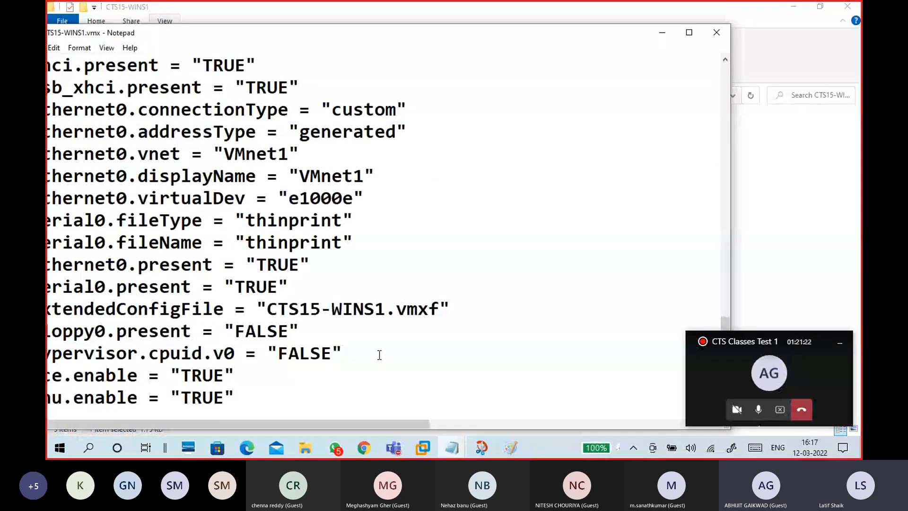
{"action": "left_click_drag", "start_coordinate": [392, 38], "coordinate": [511, 11]}
{"action": "left_click_drag", "start_coordinate": [150, 308], "coordinate": [375, 324]}
{"action": "left_click", "coordinate": [375, 324]}
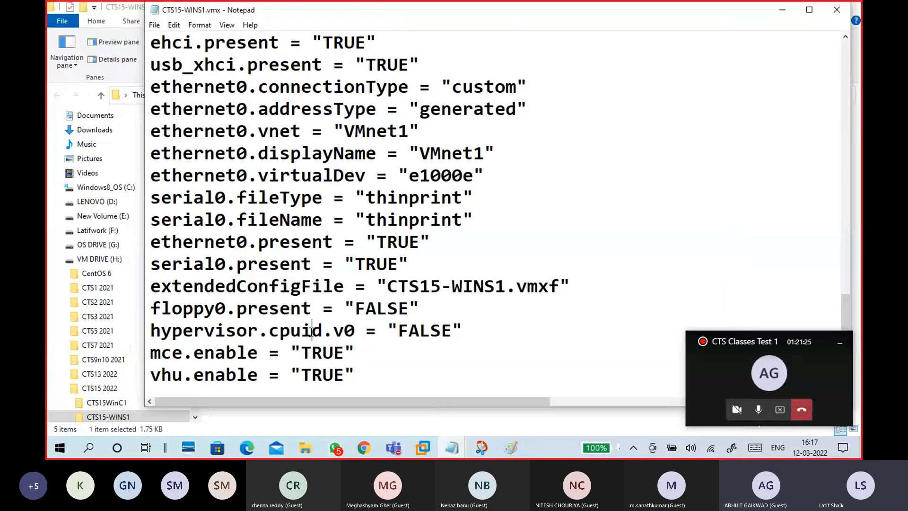
- Review the hypervisor.cpuid.v0, mce.enable and vhu.enable lines, then close Notepad
{"action": "left_click", "coordinate": [150, 330]}
{"action": "mouse_move", "coordinate": [150, 330]}
{"action": "left_mouse_down"}
{"action": "mouse_move", "coordinate": [360, 378]}
{"action": "mouse_move", "coordinate": [283, 353]}
{"action": "mouse_move", "coordinate": [147, 330]}
{"action": "left_mouse_up"}
{"action": "left_click", "coordinate": [361, 378]}
{"action": "left_click", "coordinate": [237, 353]}
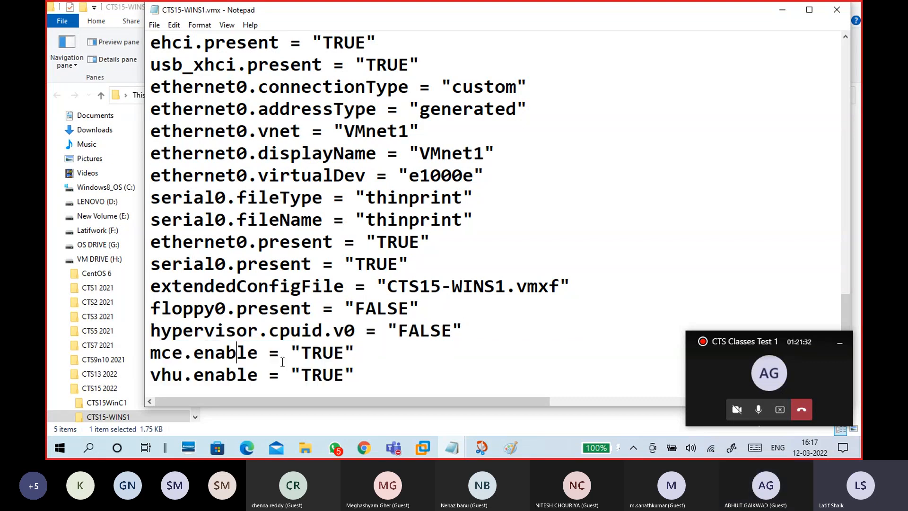
{"action": "left_click_drag", "start_coordinate": [362, 376], "coordinate": [148, 333]}
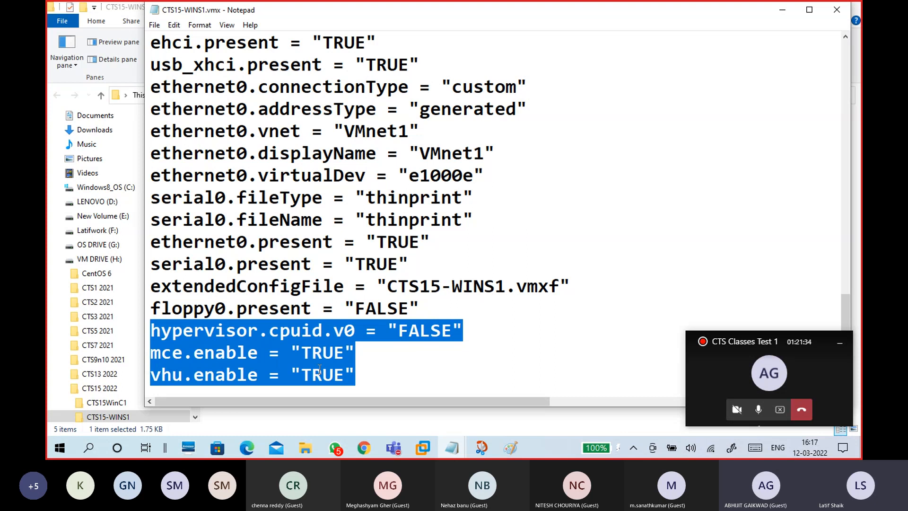
{"action": "left_click", "coordinate": [368, 374]}
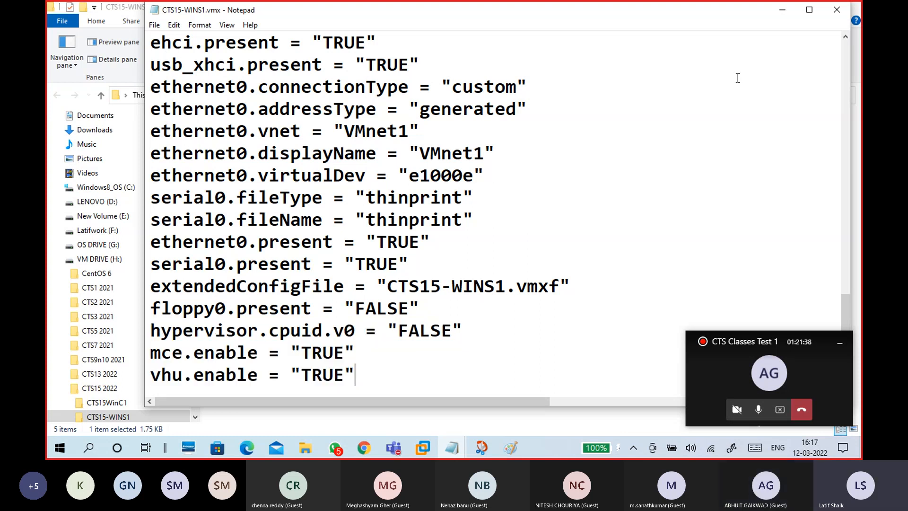
{"action": "left_click", "coordinate": [835, 15]}
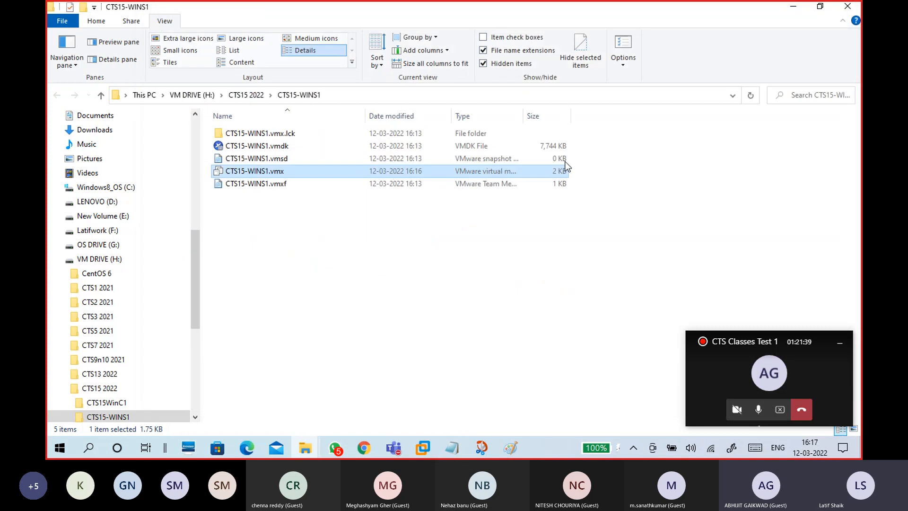
- Go up to the VM DRIVE (H:) drive in File Explorer and minimize it
{"action": "left_click", "coordinate": [463, 222]}
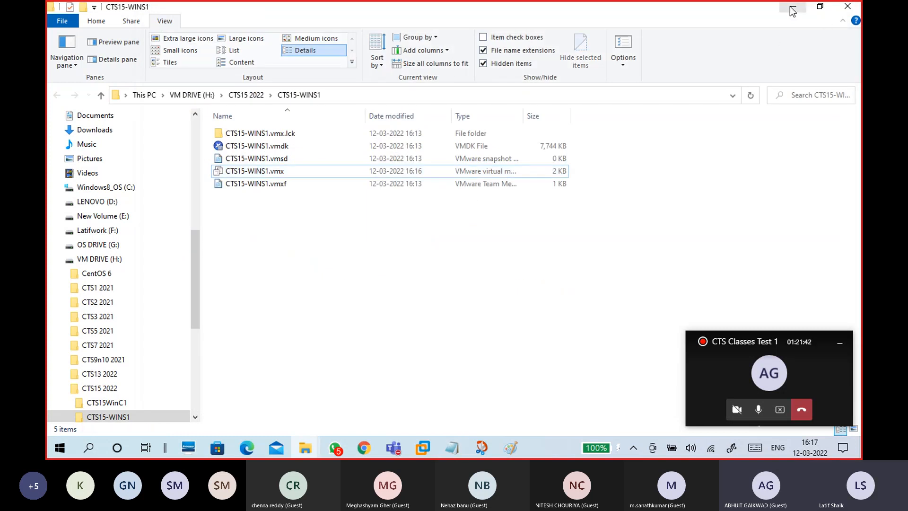
{"action": "left_click", "coordinate": [189, 95]}
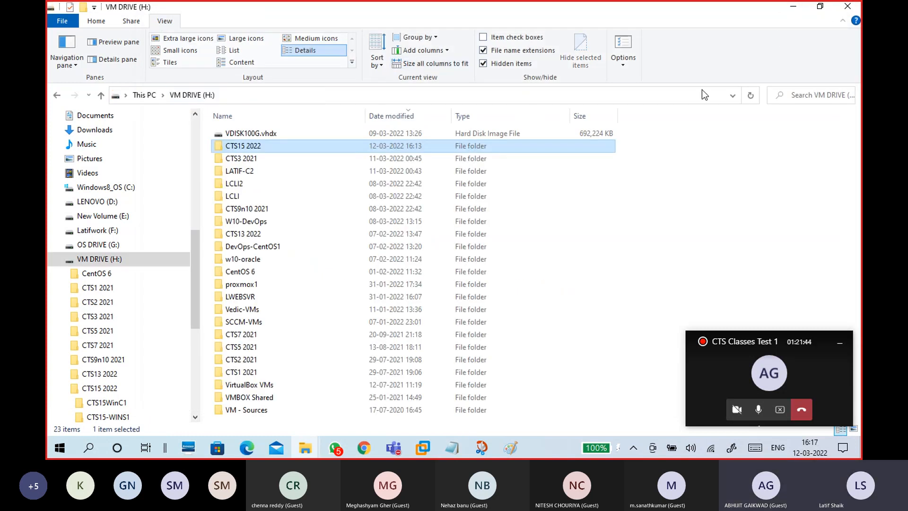
{"action": "left_click", "coordinate": [793, 8]}
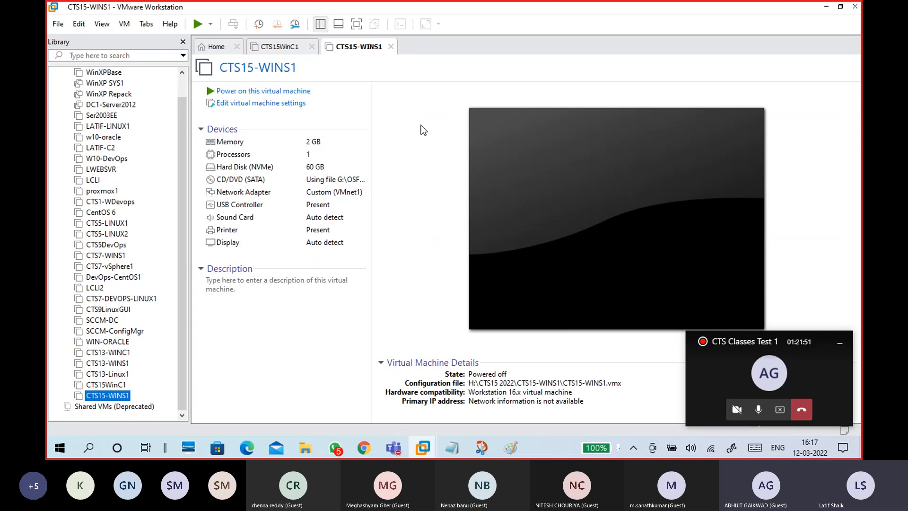
- Enable Virtualize Intel VT-x/EPT or AMD-V/RVI for CTS15-WINS1's processors and hide the library
{"action": "left_click", "coordinate": [287, 108]}
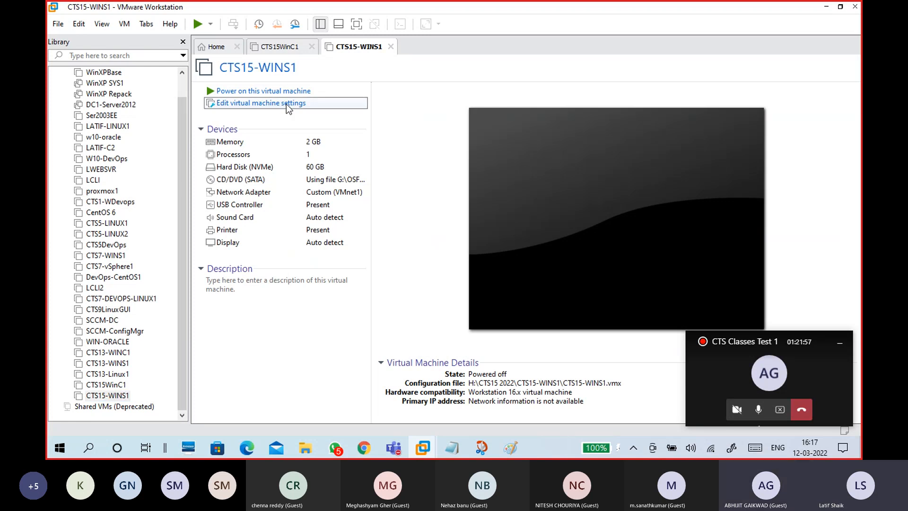
{"action": "left_click", "coordinate": [308, 75]}
{"action": "left_click", "coordinate": [480, 118]}
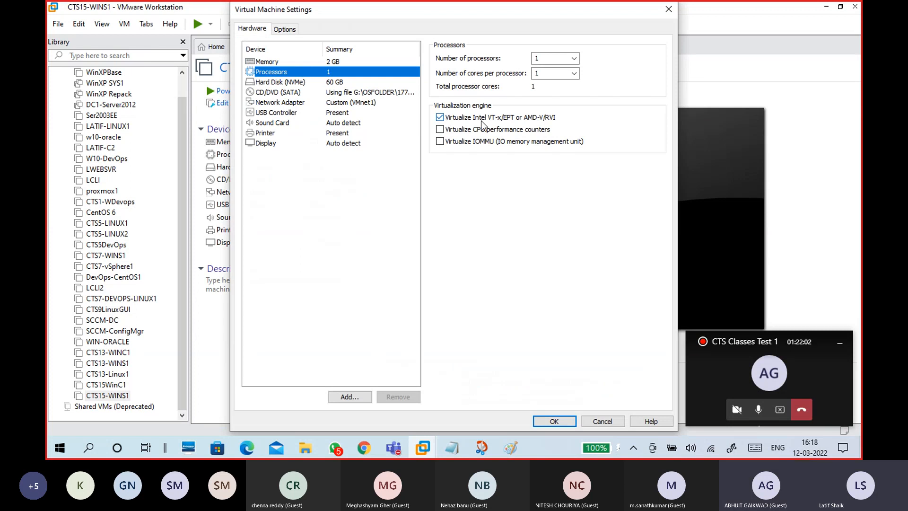
{"action": "left_click", "coordinate": [549, 422]}
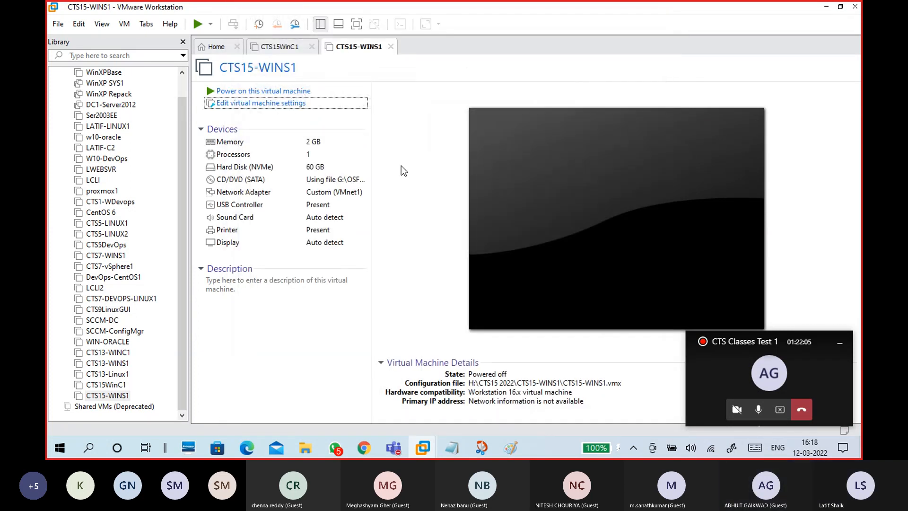
{"action": "left_click", "coordinate": [183, 42]}
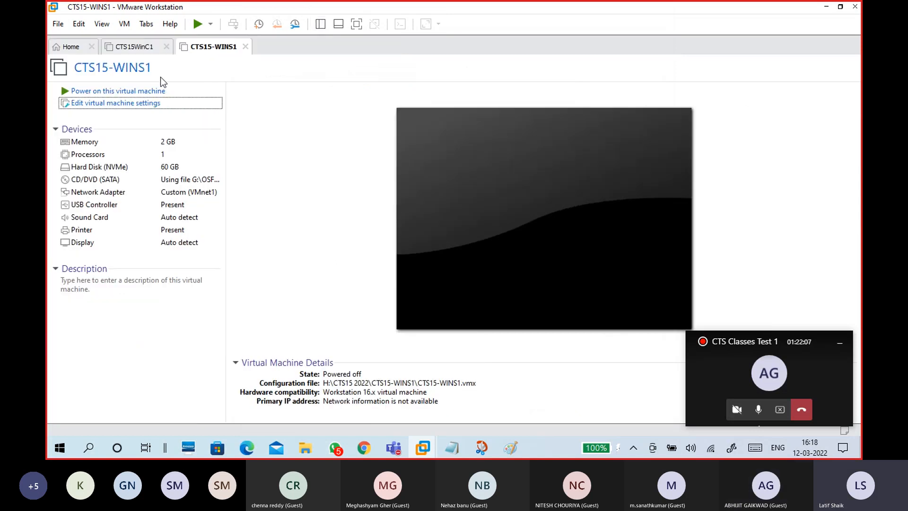
- Power on CTS15-WINS1, dismiss the hint bar, and boot from the install disc into Windows Setup
{"action": "left_click", "coordinate": [127, 91]}
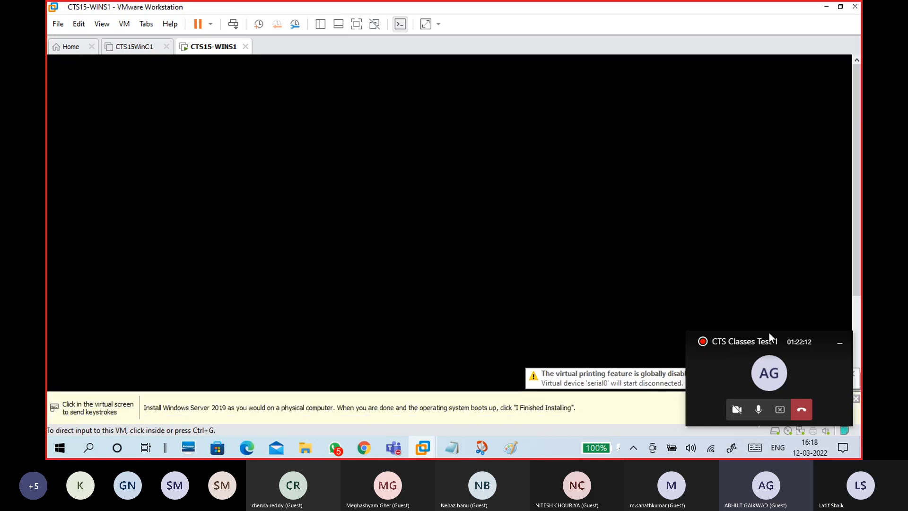
{"action": "left_click", "coordinate": [840, 342]}
{"action": "left_click", "coordinate": [855, 398]}
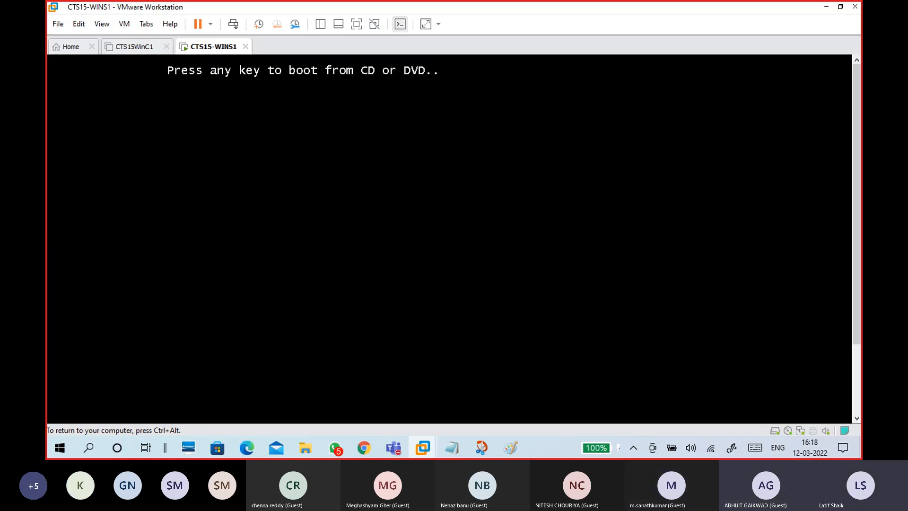
{"action": "key", "text": "Return"}
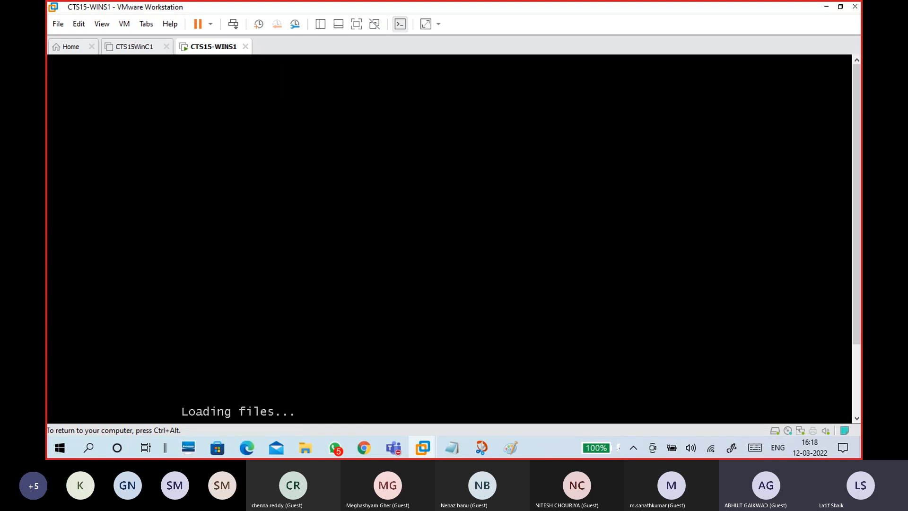
{"action": "key", "text": "ctrl+alt"}
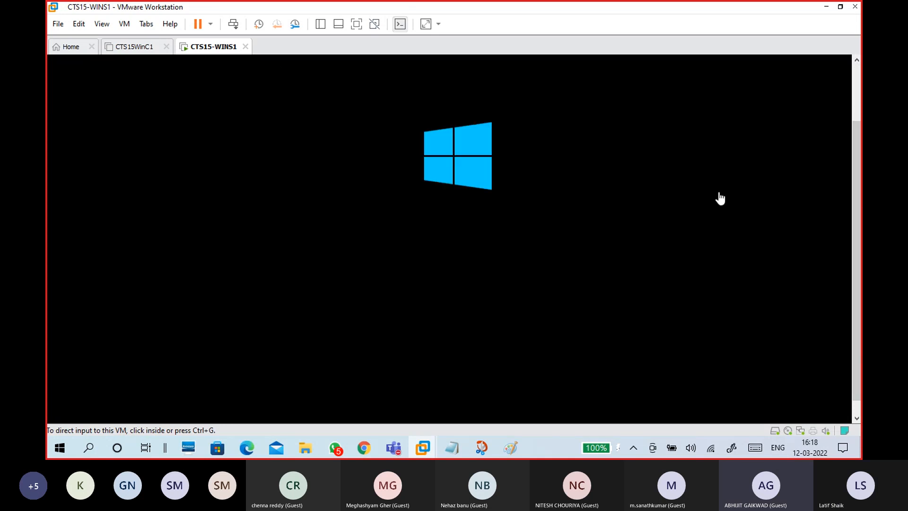
{"action": "left_click", "coordinate": [368, 245]}
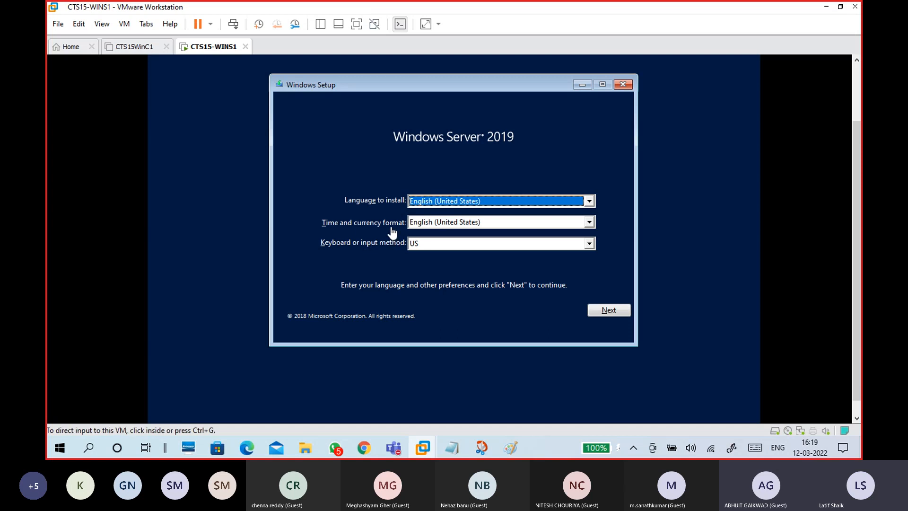
- Choose English (India) as the time and currency format and continue to the Install now page
{"action": "left_click", "coordinate": [362, 174]}
{"action": "left_click", "coordinate": [438, 221]}
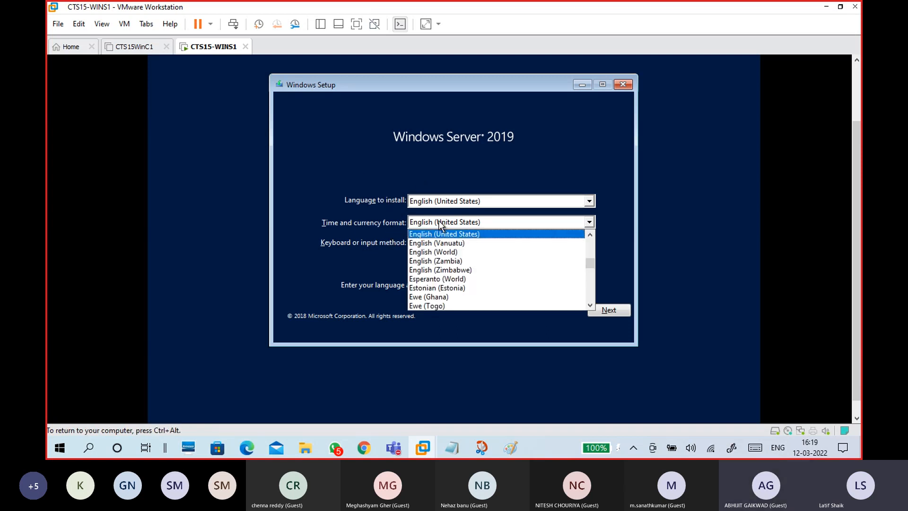
{"action": "key", "text": "Up"}
{"action": "key", "text": "Up"}
{"action": "key", "text": "Up"}
{"action": "key", "text": "Up"}
{"action": "key", "text": "Up"}
{"action": "key", "text": "Up"}
{"action": "key", "text": "Up"}
{"action": "key", "text": "Up"}
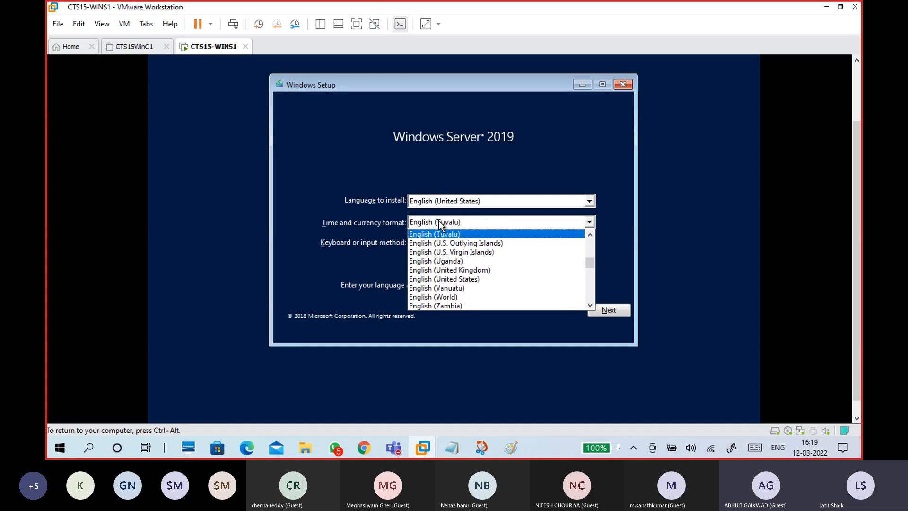
{"action": "key", "text": "Up"}
{"action": "key", "text": "Up"}
{"action": "key", "text": "Up"}
{"action": "key", "text": "Up"}
{"action": "key", "text": "Up"}
{"action": "key", "text": "Up"}
{"action": "key", "text": "Up"}
{"action": "key", "text": "Up"}
{"action": "key", "text": "Up"}
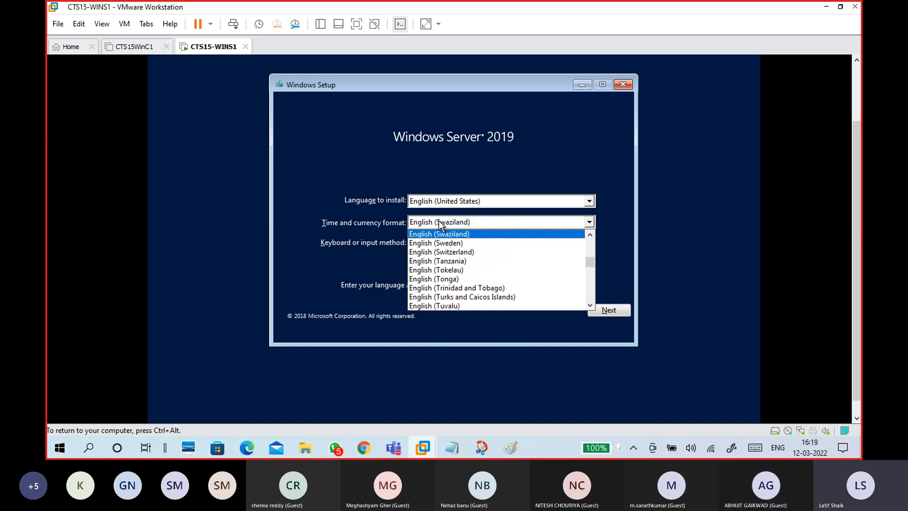
{"action": "key", "text": "Up"}
{"action": "key", "text": "Up"}
{"action": "key", "text": "Up"}
{"action": "key", "text": "Up"}
{"action": "key", "text": "Up"}
{"action": "key", "text": "Up"}
{"action": "key", "text": "Up"}
{"action": "key", "text": "Up"}
{"action": "key", "text": "Up"}
{"action": "key", "text": "Up"}
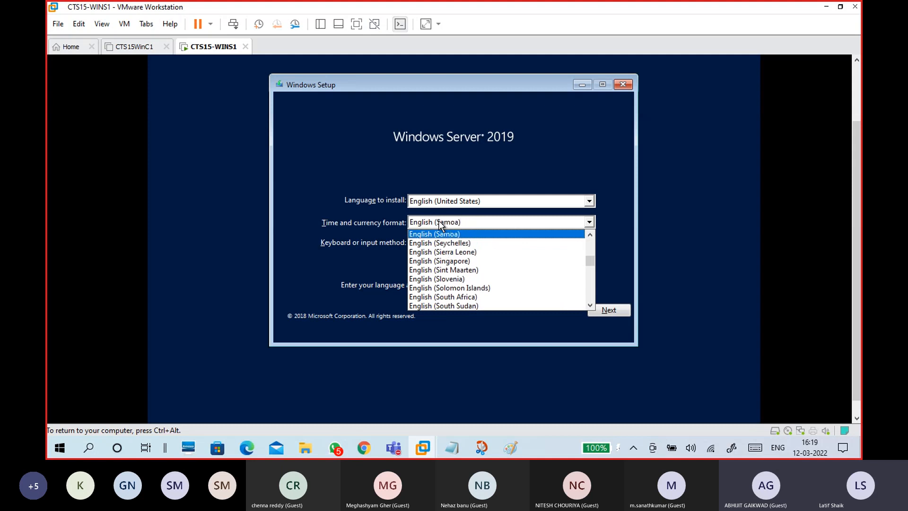
{"action": "key", "text": "Up"}
{"action": "key", "text": "Up"}
{"action": "key", "text": "Up"}
{"action": "key", "text": "Up"}
{"action": "key", "text": "Up"}
{"action": "key", "text": "Up"}
{"action": "key", "text": "Up"}
{"action": "key", "text": "Up"}
{"action": "key", "text": "Up"}
{"action": "key", "text": "Up"}
{"action": "key", "text": "Up"}
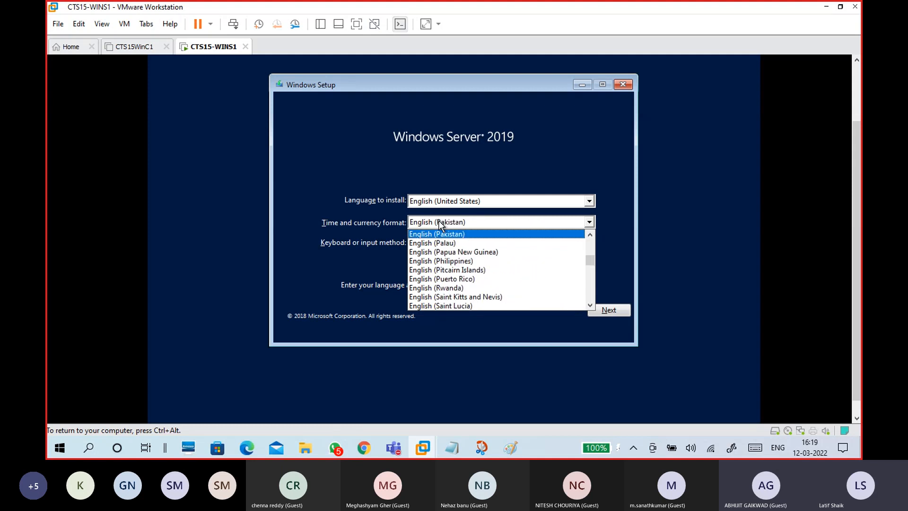
{"action": "key", "text": "Up"}
{"action": "key", "text": "Up"}
{"action": "key", "text": "Up"}
{"action": "key", "text": "Up"}
{"action": "key", "text": "Up"}
{"action": "key", "text": "Up"}
{"action": "key", "text": "Up"}
{"action": "key", "text": "Up"}
{"action": "key", "text": "Up"}
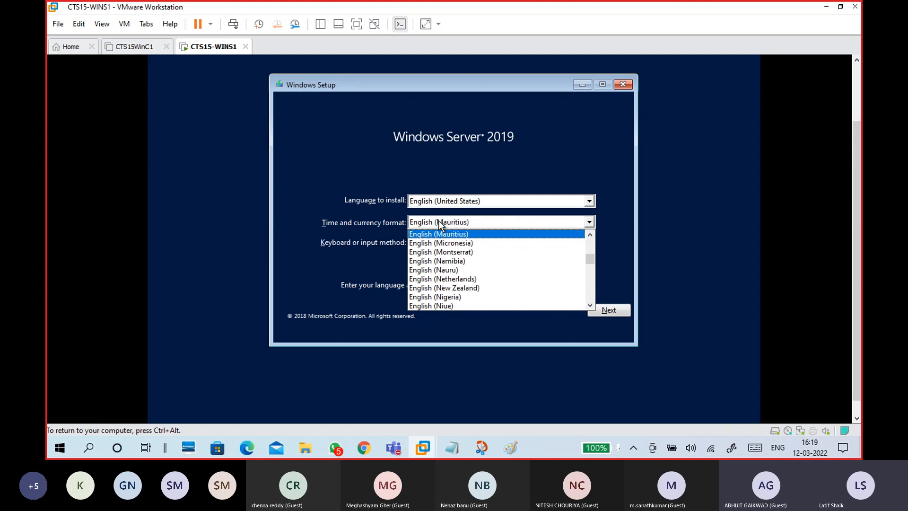
{"action": "key", "text": "Up"}
{"action": "key", "text": "Up"}
{"action": "key", "text": "Up"}
{"action": "key", "text": "Up"}
{"action": "key", "text": "Up"}
{"action": "key", "text": "Up"}
{"action": "key", "text": "Up"}
{"action": "key", "text": "Up"}
{"action": "key", "text": "Up"}
{"action": "key", "text": "Up"}
{"action": "key", "text": "Up"}
{"action": "key", "text": "Up"}
{"action": "key", "text": "Up"}
{"action": "key", "text": "Up"}
{"action": "key", "text": "Up"}
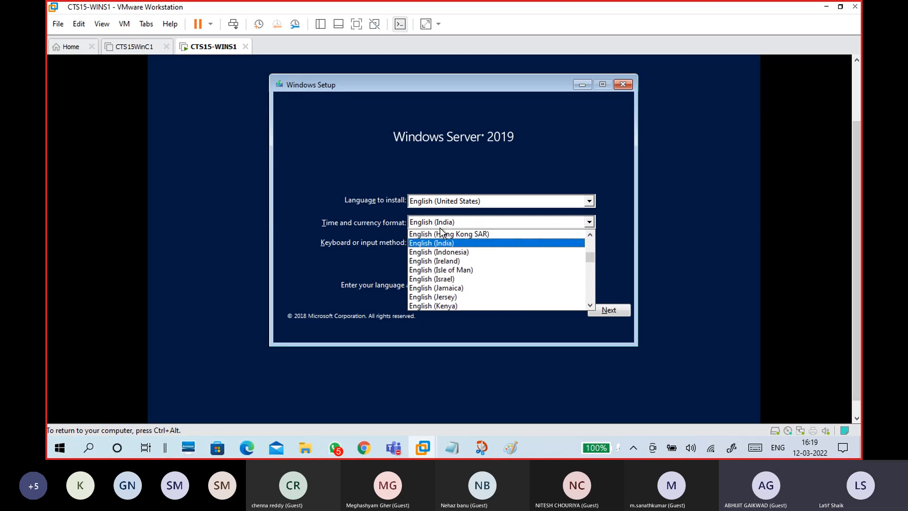
{"action": "left_click", "coordinate": [435, 243]}
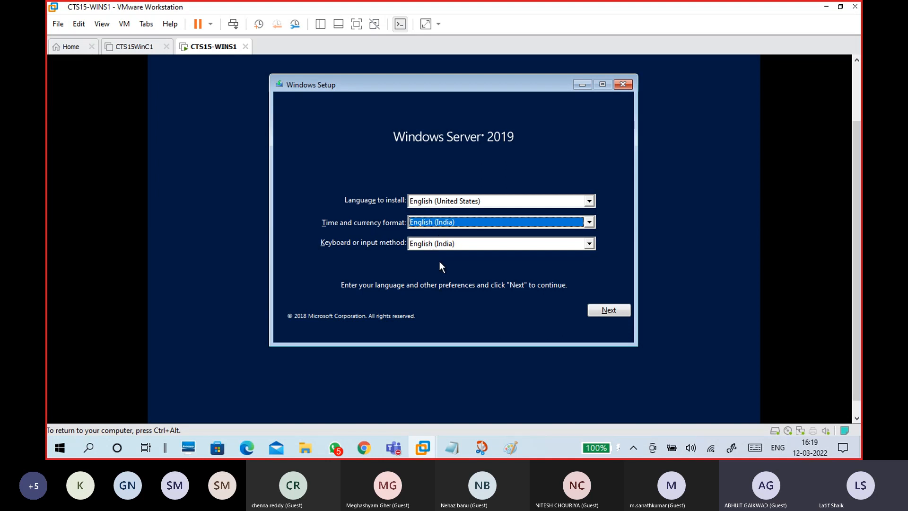
{"action": "left_click", "coordinate": [438, 225]}
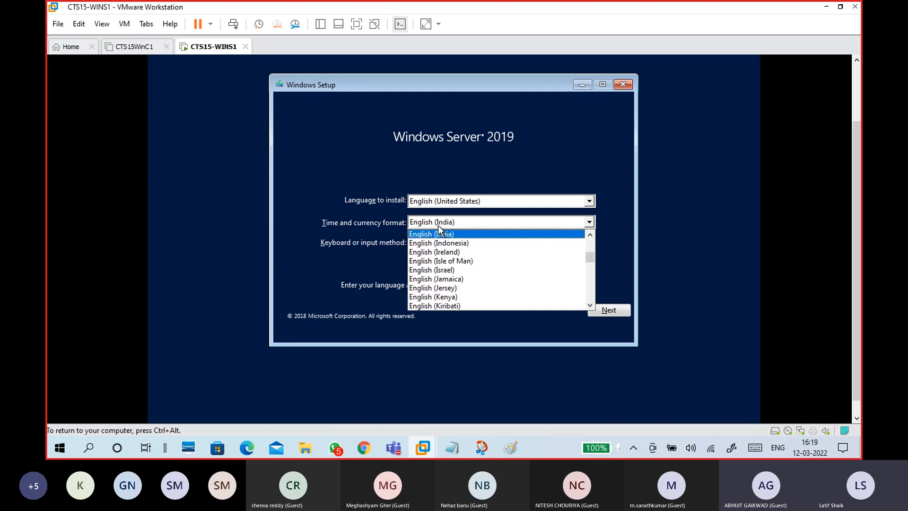
{"action": "left_click", "coordinate": [441, 233]}
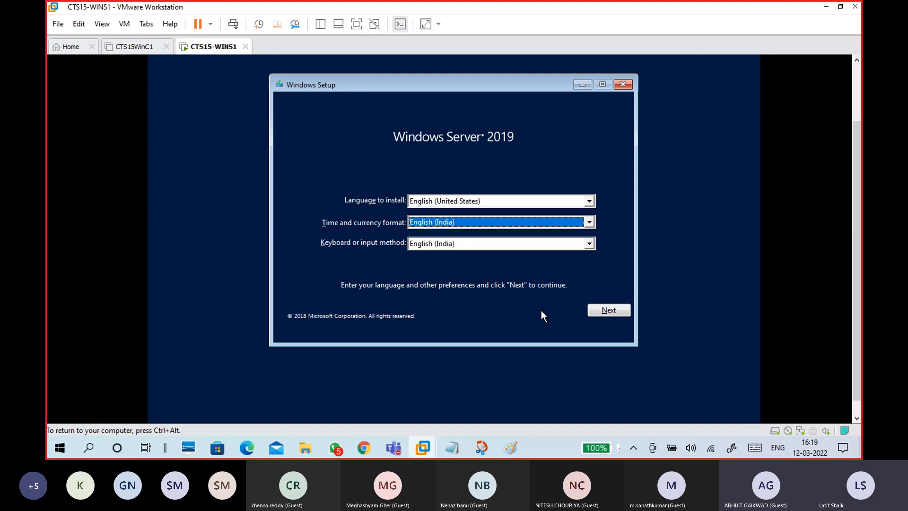
{"action": "left_click", "coordinate": [604, 310]}
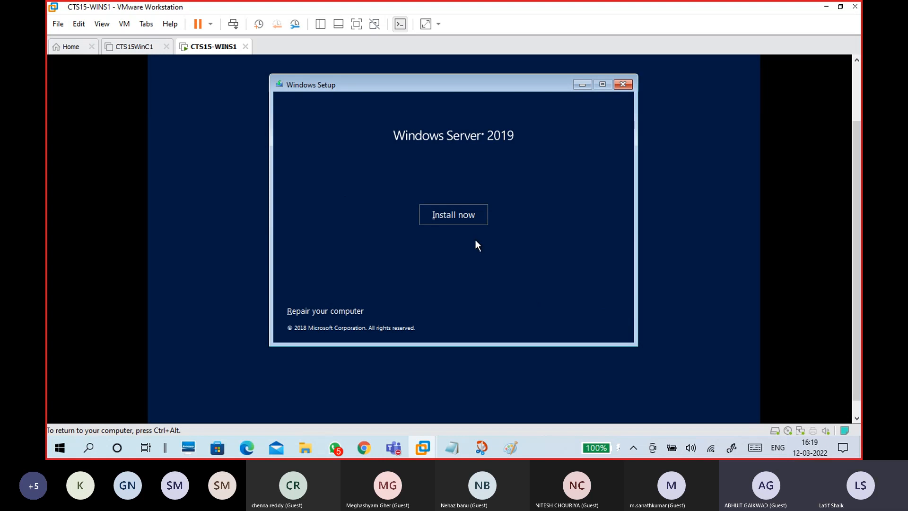
- Start the installation and select Windows Server 2019 Datacenter Evaluation (Desktop Experience)
{"action": "left_click", "coordinate": [462, 216]}
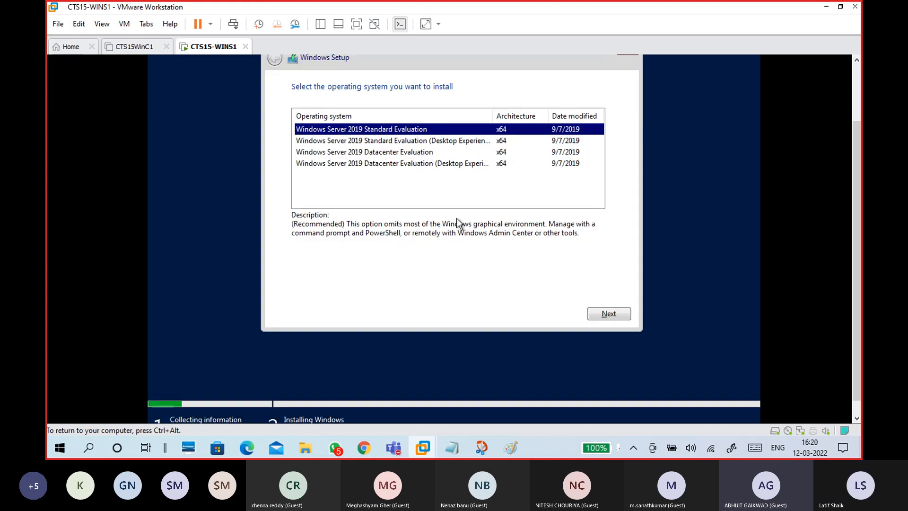
{"action": "left_click_drag", "start_coordinate": [857, 146], "coordinate": [848, 107]}
{"action": "left_click", "coordinate": [424, 181]}
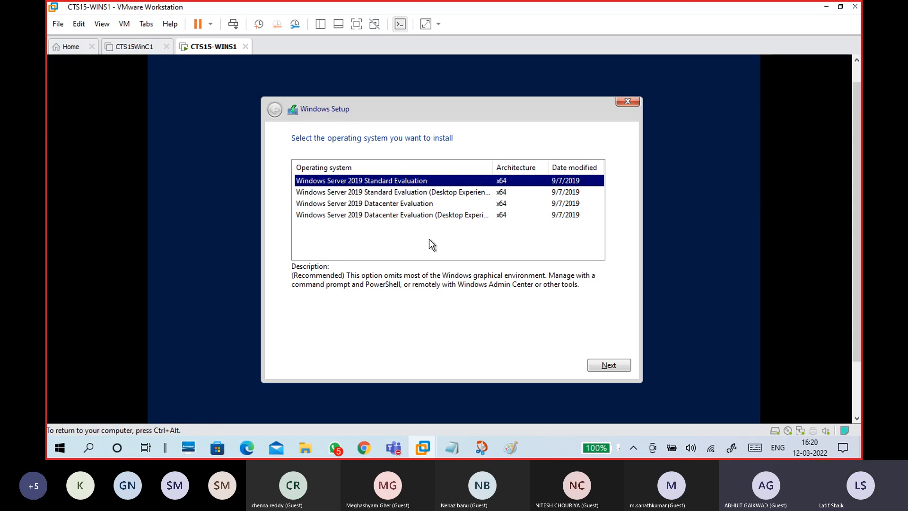
{"action": "left_click", "coordinate": [411, 216]}
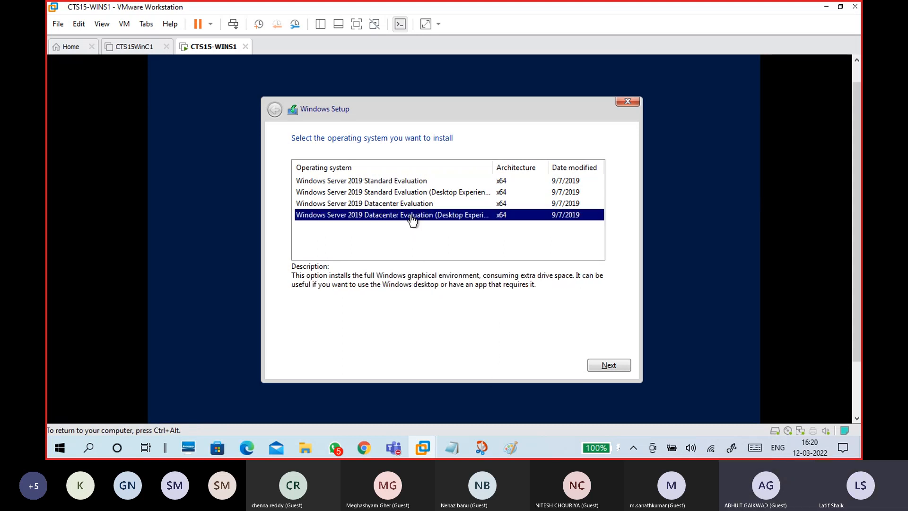
{"action": "left_click", "coordinate": [405, 193]}
{"action": "left_click", "coordinate": [408, 216]}
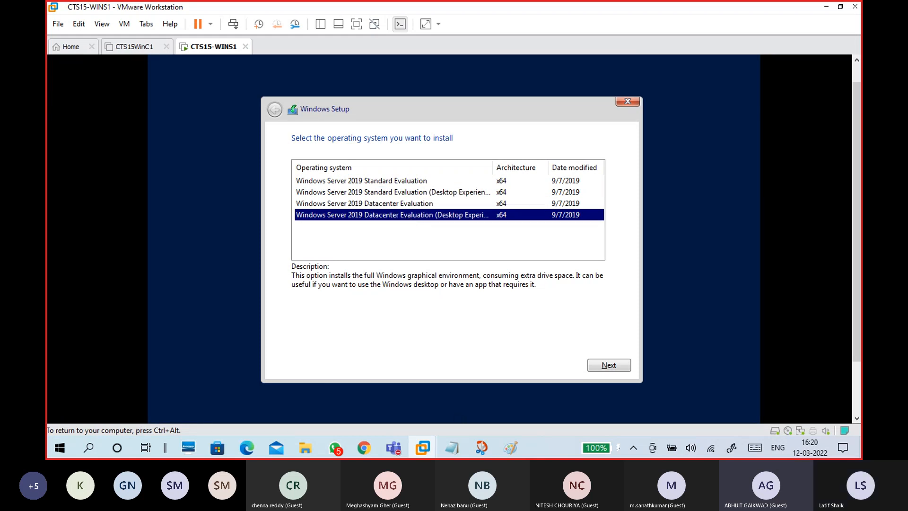
{"action": "left_click", "coordinate": [482, 447]}
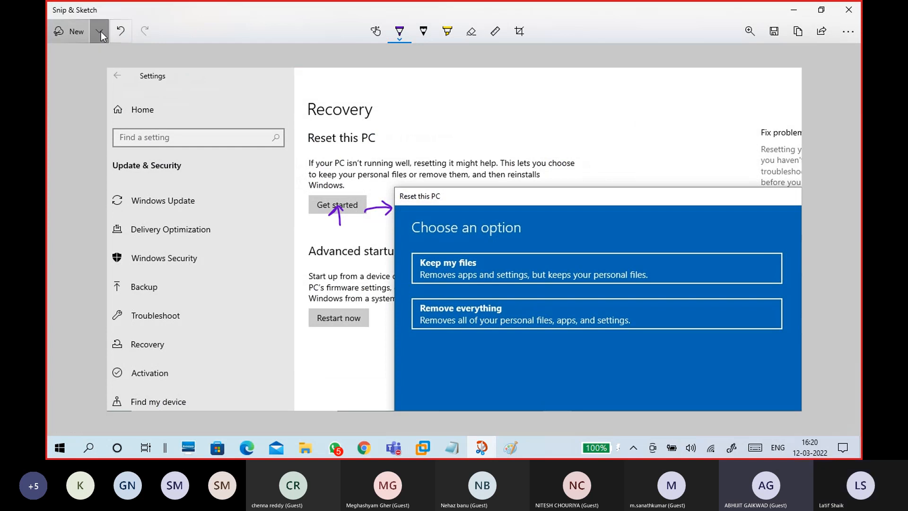
- Snip the OS selection screen and draw an arrow at the Datacenter Desktop Experience row
{"action": "left_click", "coordinate": [100, 32]}
{"action": "key", "text": "Escape"}
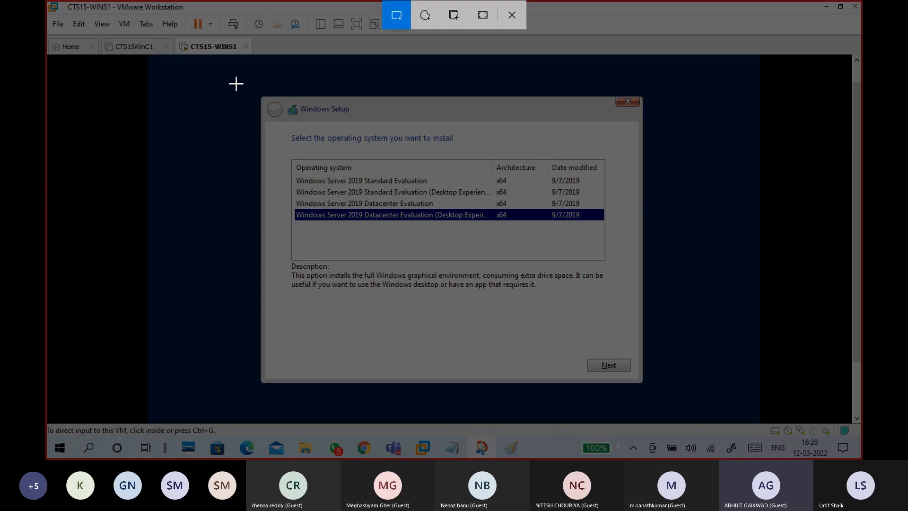
{"action": "mouse_move", "coordinate": [206, 66]}
{"action": "left_mouse_down"}
{"action": "mouse_move", "coordinate": [705, 441]}
{"action": "mouse_move", "coordinate": [708, 405]}
{"action": "left_mouse_up"}
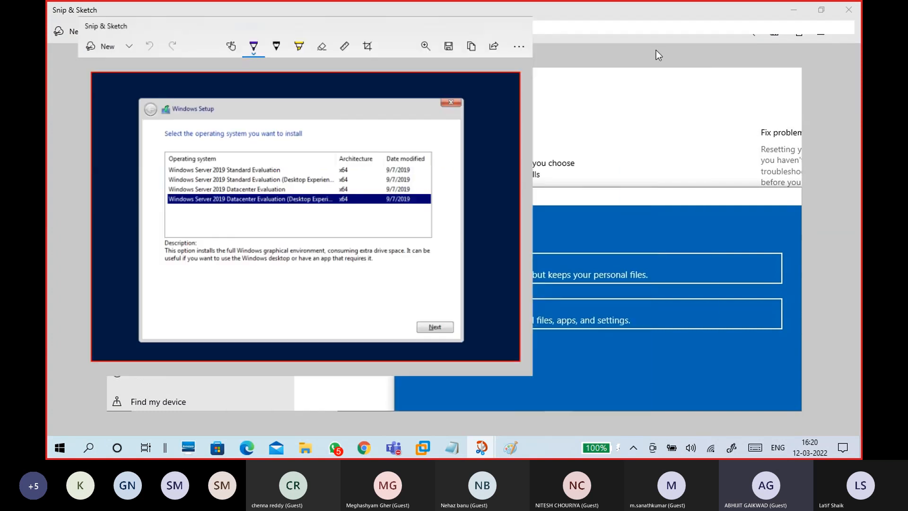
{"action": "left_click", "coordinate": [656, 50]}
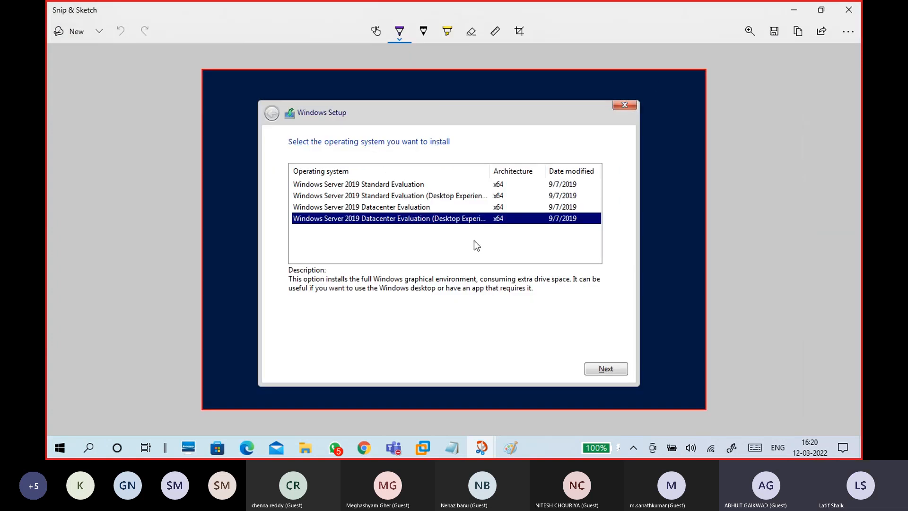
{"action": "mouse_move", "coordinate": [463, 238]}
{"action": "left_mouse_down"}
{"action": "mouse_move", "coordinate": [462, 220]}
{"action": "mouse_move", "coordinate": [467, 226]}
{"action": "left_mouse_up"}
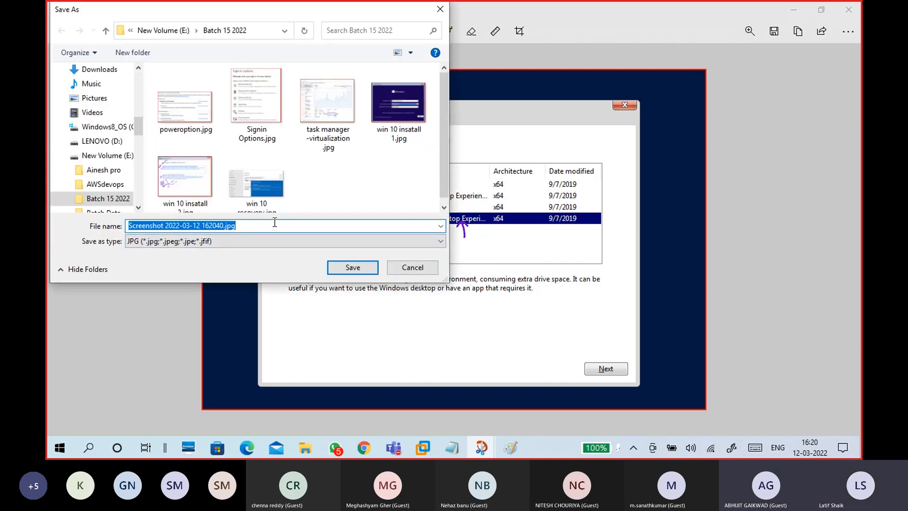
- Save the annotated snip as 'SERVER INSTALL 1' and return to the CTS15-WINS1 VM
{"action": "type", "text": "SERVER"}
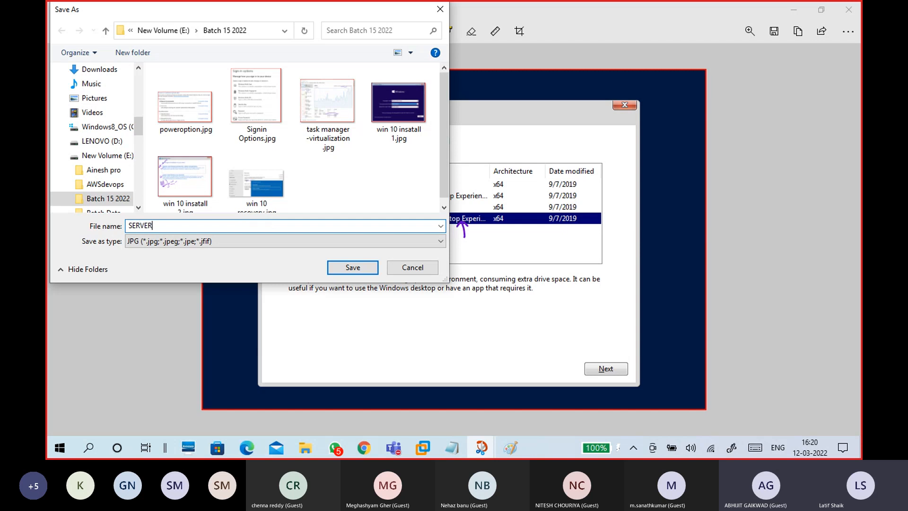
{"action": "type", "text": "1 I"}
{"action": "key", "text": "BackSpace"}
{"action": "key", "text": "BackSpace"}
{"action": "key", "text": "BackSpace"}
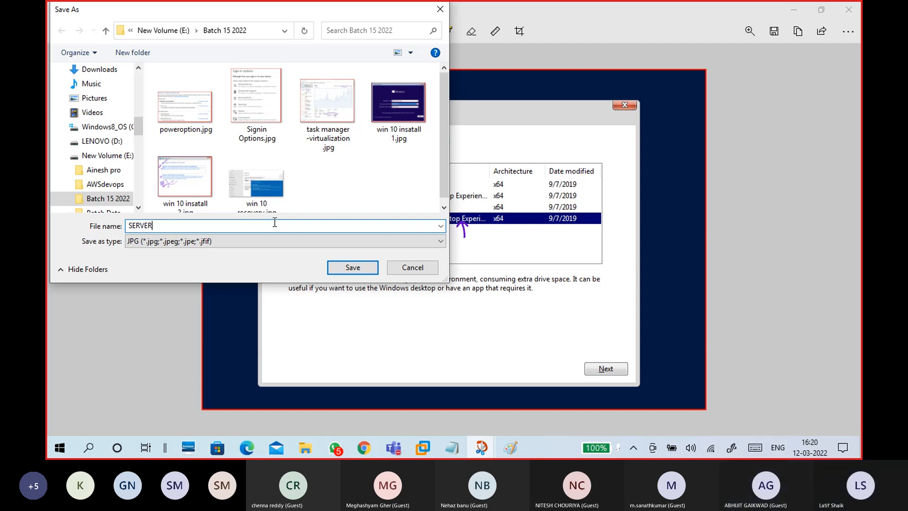
{"action": "type", "text": "INSTALL 1"}
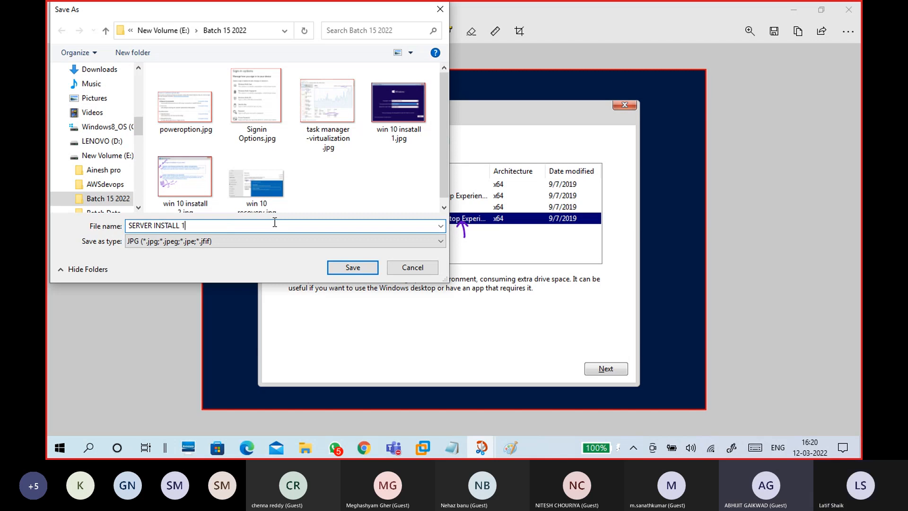
{"action": "left_click", "coordinate": [343, 267]}
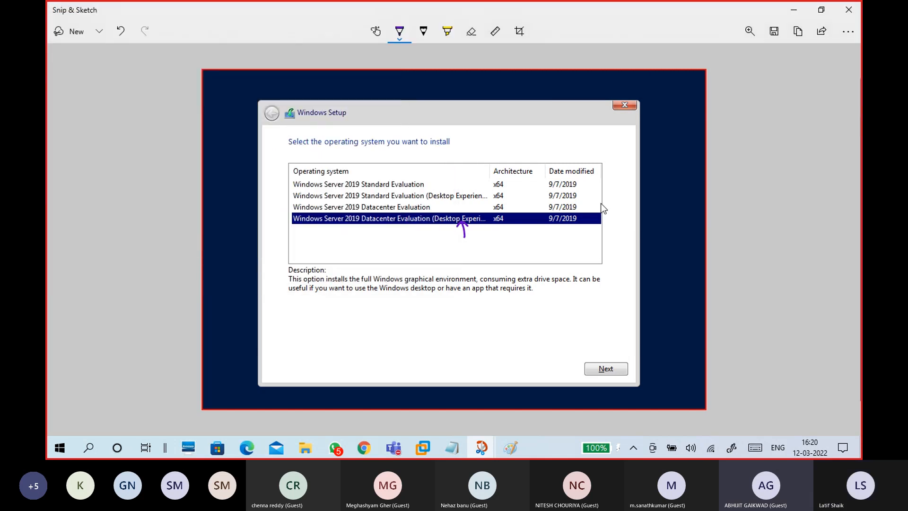
{"action": "left_click", "coordinate": [793, 9]}
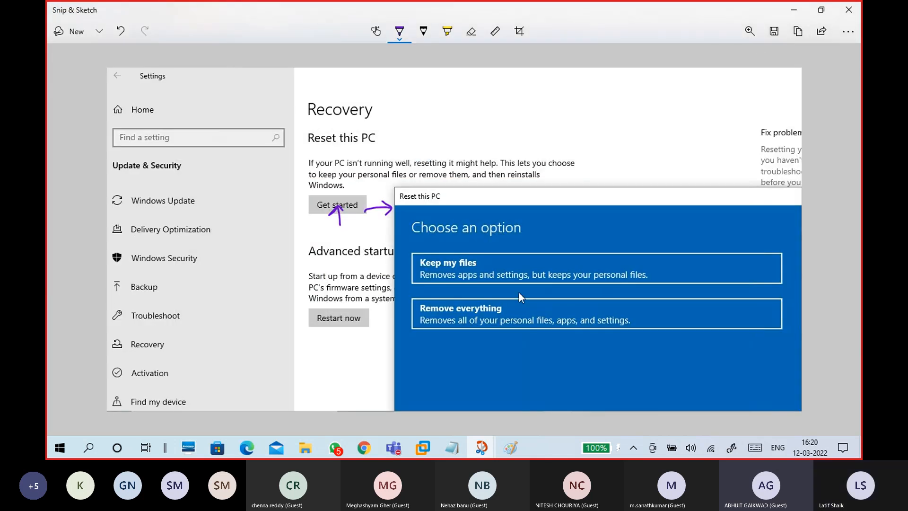
{"action": "mouse_move", "coordinate": [426, 441]}
{"action": "left_click", "coordinate": [505, 375]}
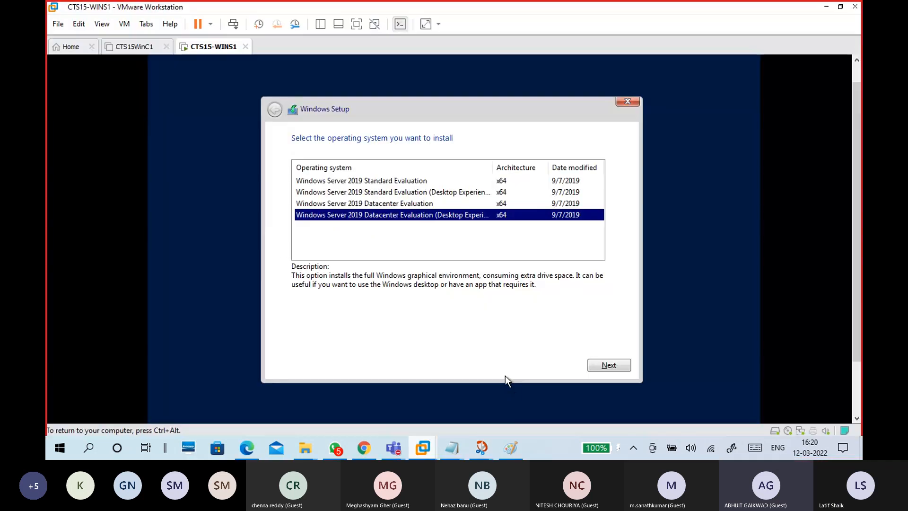
- Compare the Standard and Datacenter editions, settle on Datacenter Evaluation (Desktop Experience), and continue
{"action": "left_click", "coordinate": [425, 218]}
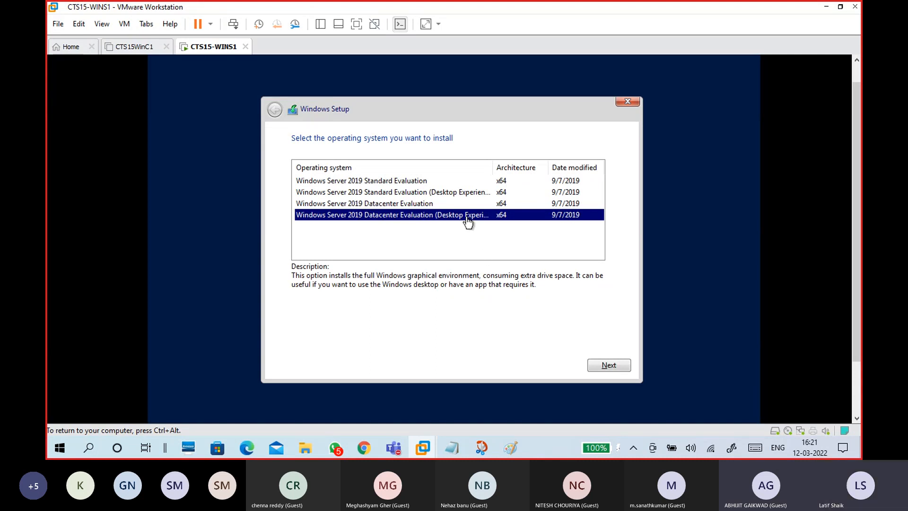
{"action": "left_click", "coordinate": [412, 181]}
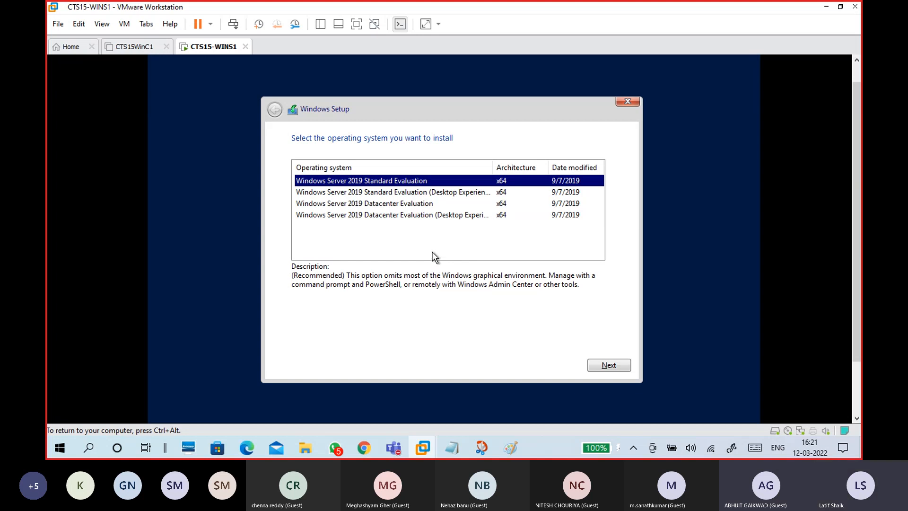
{"action": "left_click", "coordinate": [430, 205]}
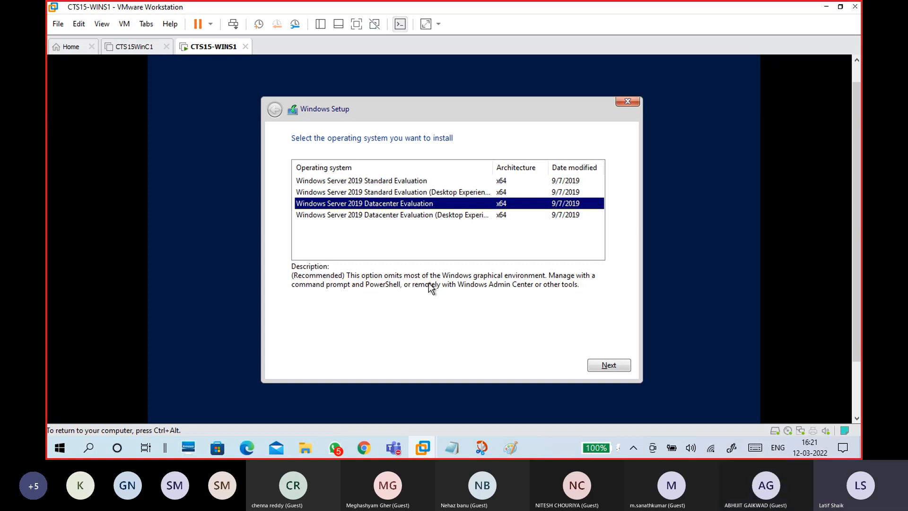
{"action": "left_click", "coordinate": [416, 184]}
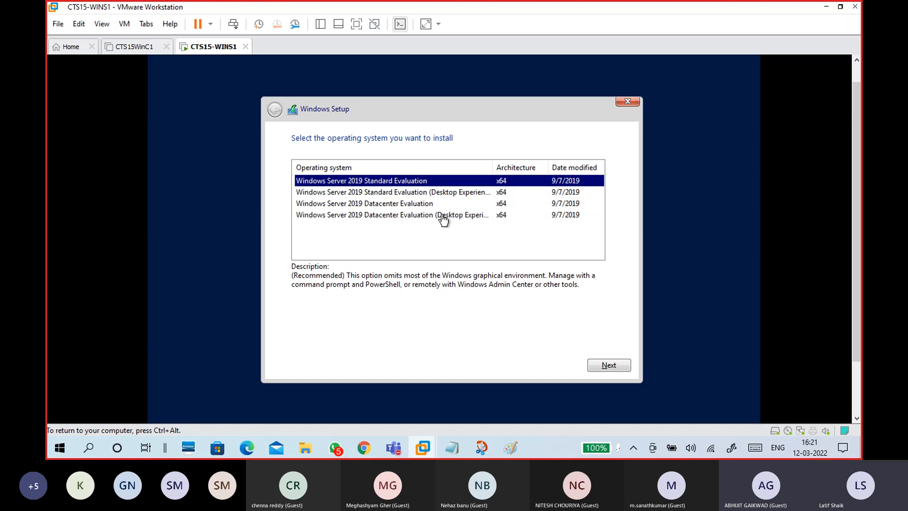
{"action": "left_click", "coordinate": [435, 193]}
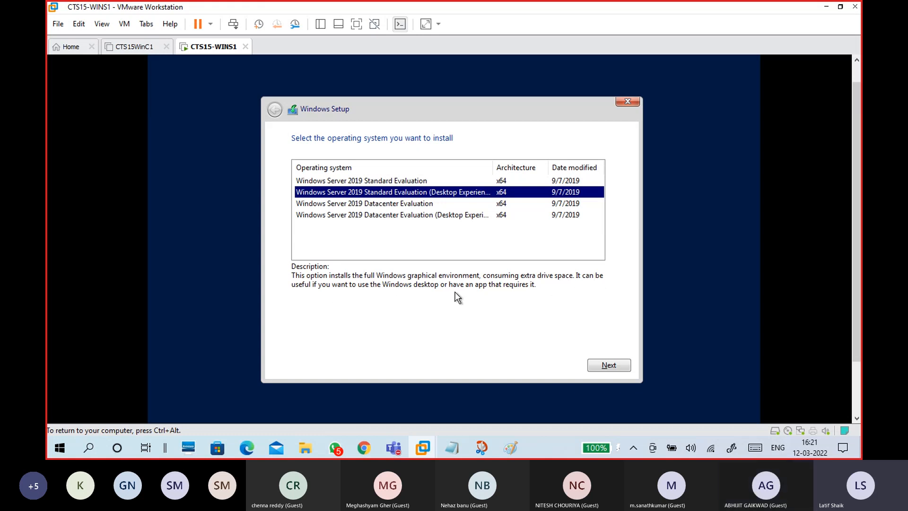
{"action": "left_click", "coordinate": [460, 222]}
{"action": "left_click", "coordinate": [460, 218]}
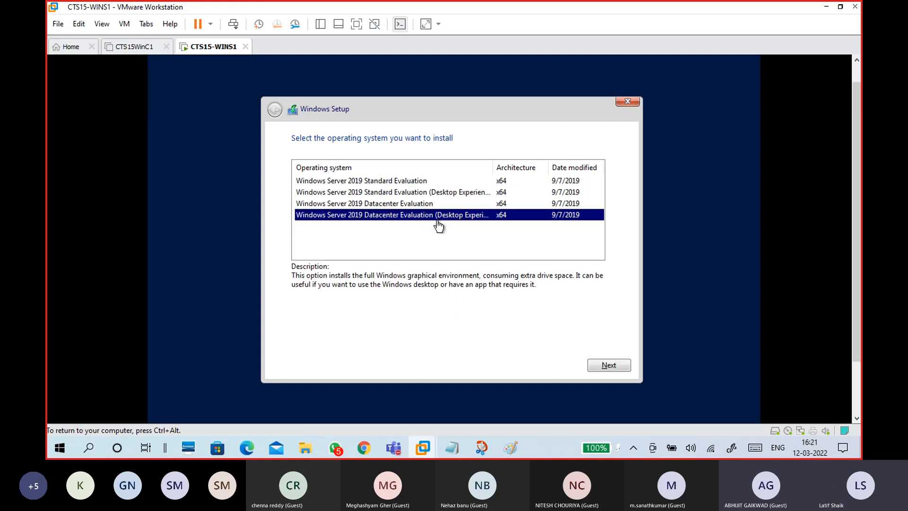
{"action": "left_click", "coordinate": [595, 365]}
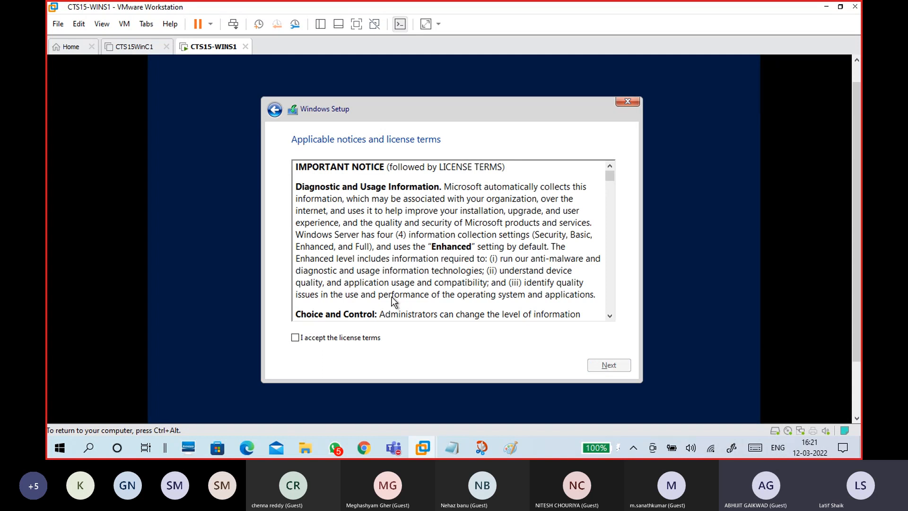
- Accept the license terms and choose 'Custom: Install Windows only (advanced)'
{"action": "left_click", "coordinate": [342, 338]}
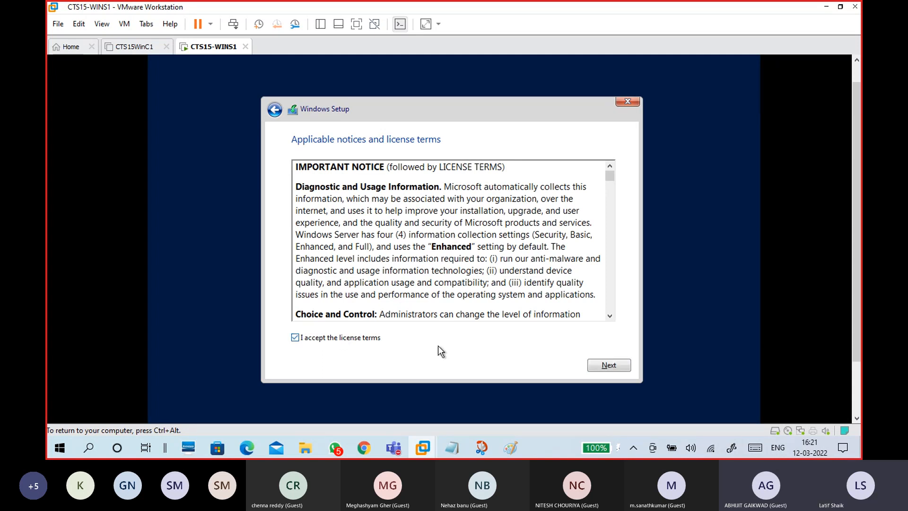
{"action": "left_click", "coordinate": [599, 361]}
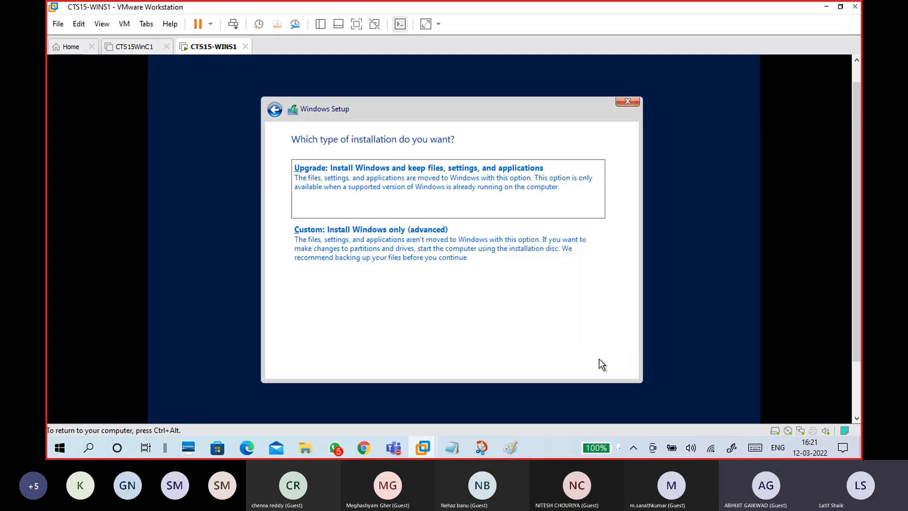
{"action": "left_click", "coordinate": [418, 260]}
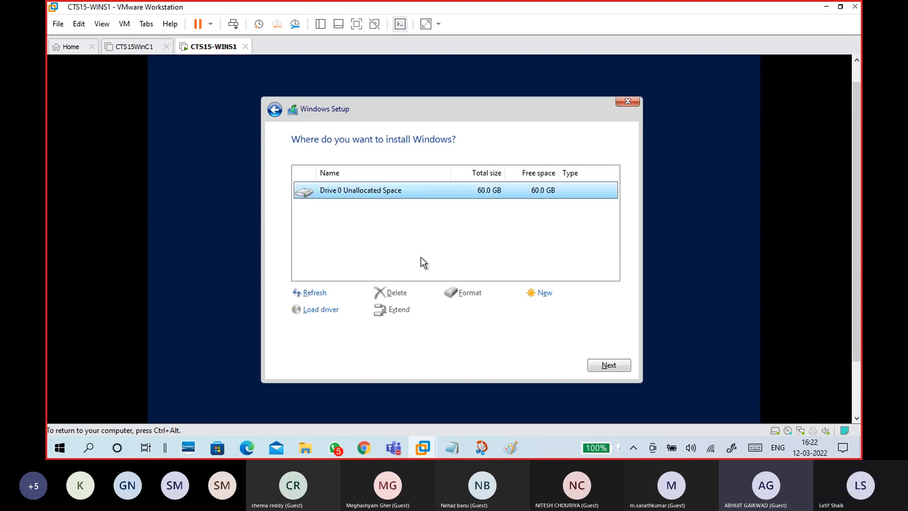
- Create a new 61440 MB partition on Drive 0, accepting the extra system partitions
{"action": "left_click", "coordinate": [545, 293]}
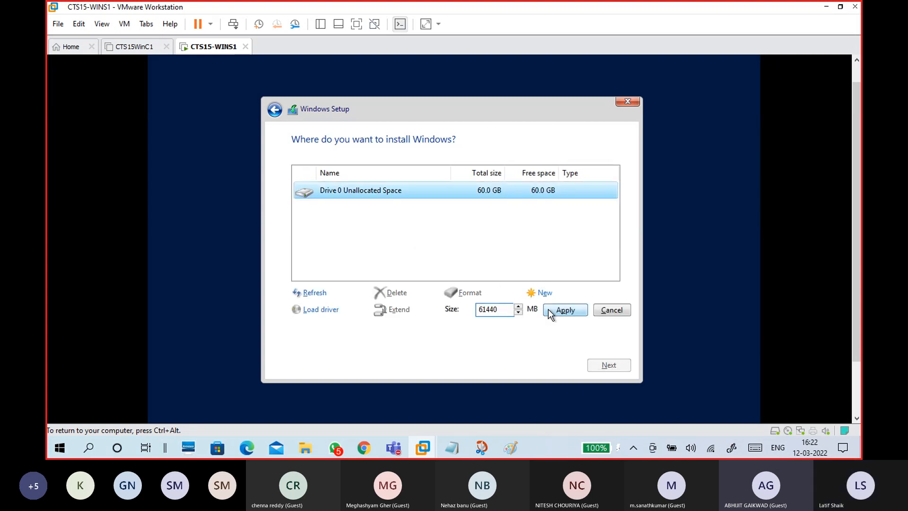
{"action": "left_click", "coordinate": [556, 312]}
{"action": "left_click", "coordinate": [534, 310]}
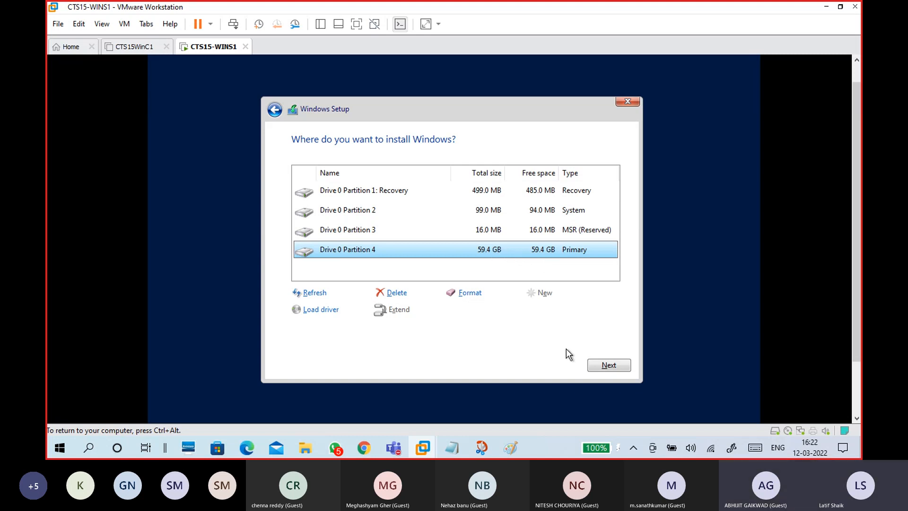
- Choose Drive 0 Partition 4 as the install target and begin installing Windows
{"action": "left_click", "coordinate": [496, 211]}
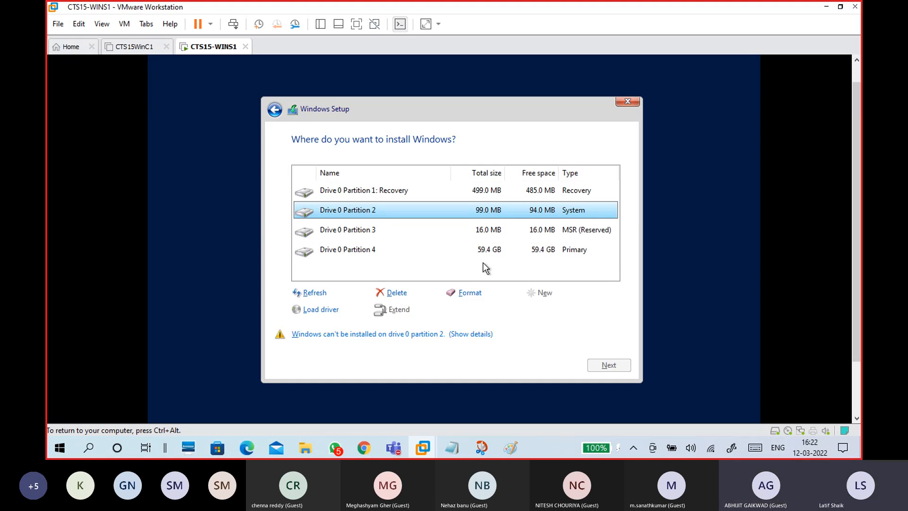
{"action": "left_click", "coordinate": [491, 251]}
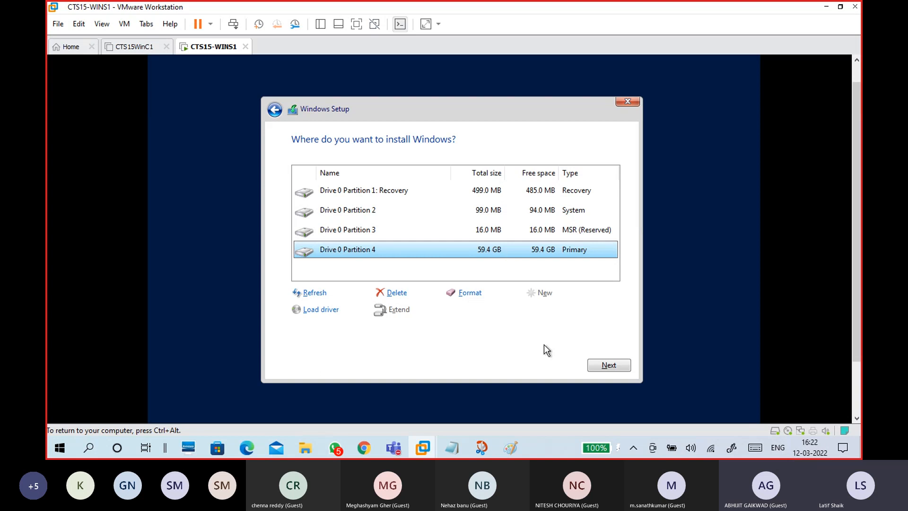
{"action": "left_click", "coordinate": [603, 369]}
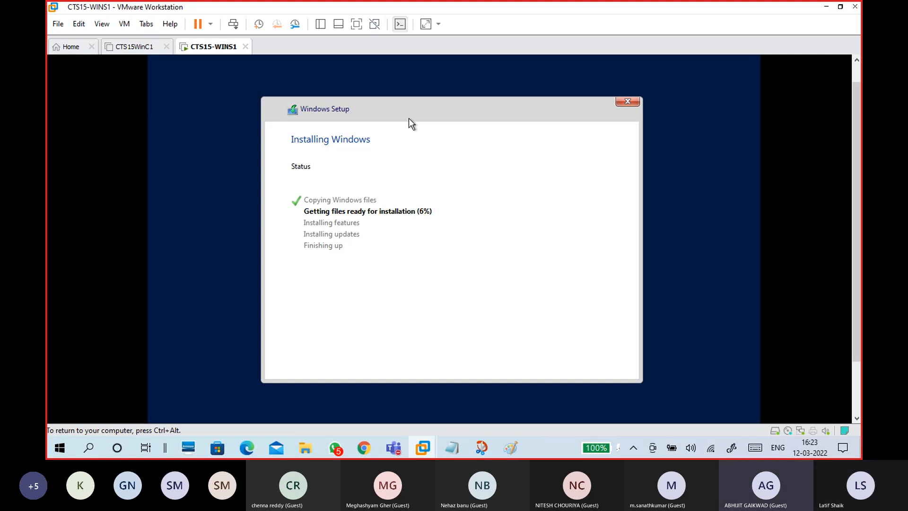
- Launch Task Manager inside the VM from a Shift+F10 command prompt using taskmgr
{"action": "key", "text": "ctrl+alt"}
{"action": "left_click_drag", "start_coordinate": [857, 178], "coordinate": [856, 217]}
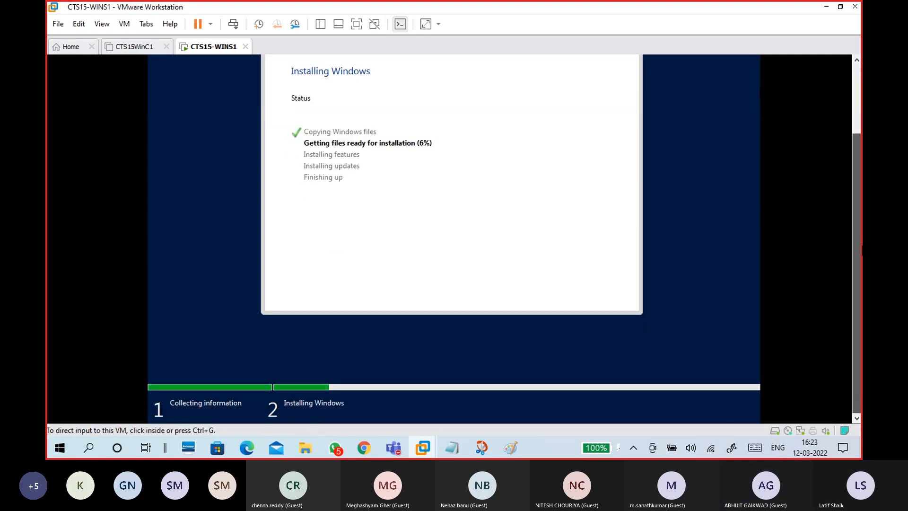
{"action": "left_click_drag", "start_coordinate": [856, 156], "coordinate": [837, 99]}
{"action": "left_click", "coordinate": [399, 288]}
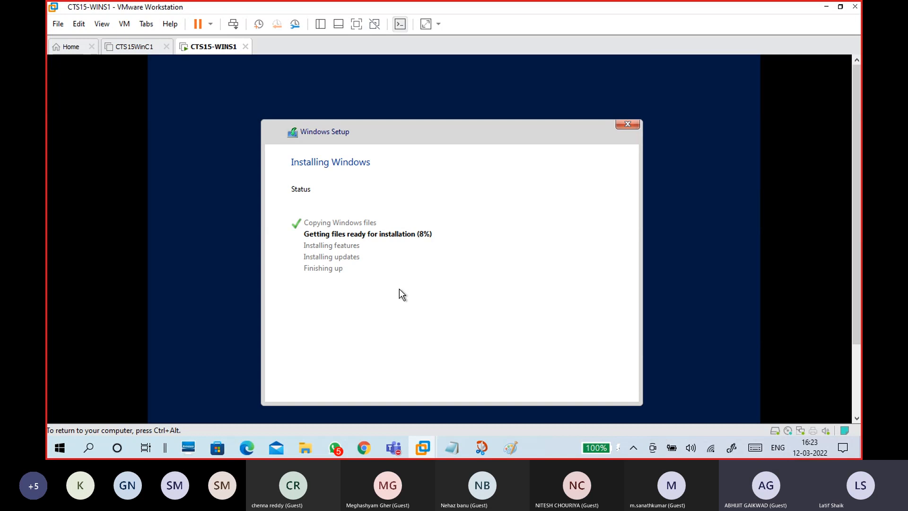
{"action": "key", "text": "shift+F10"}
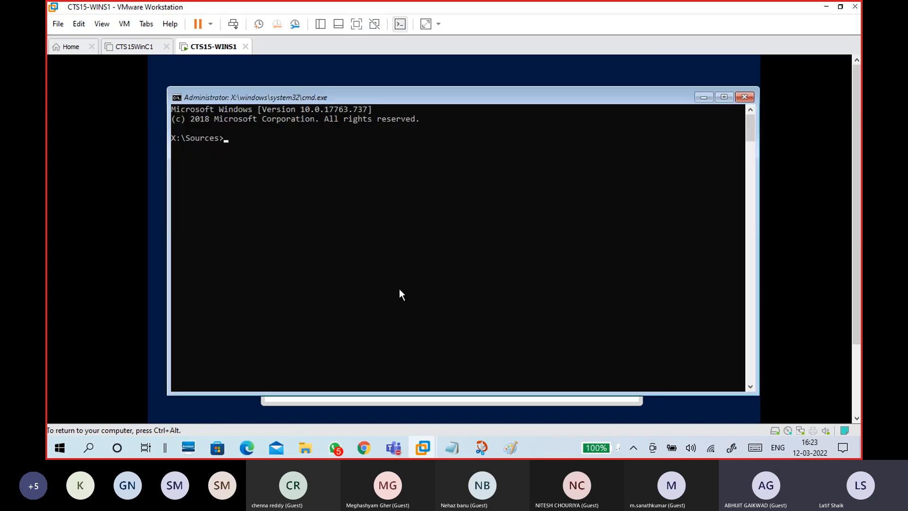
{"action": "type", "text": "taskmgr"}
{"action": "key", "text": "Return"}
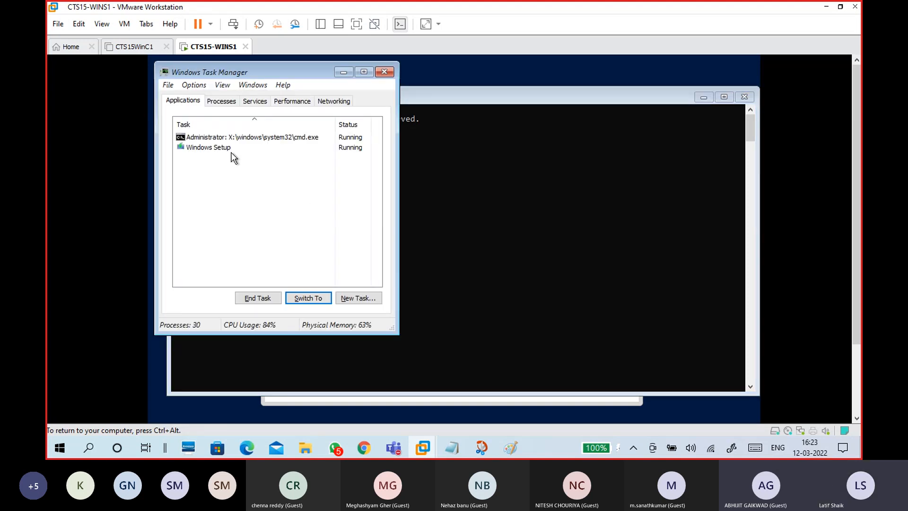
- Go from the Windows Setup task to its setup.exe process and set its priority to Realtime
{"action": "left_click", "coordinate": [231, 148]}
{"action": "right_click", "coordinate": [231, 149]}
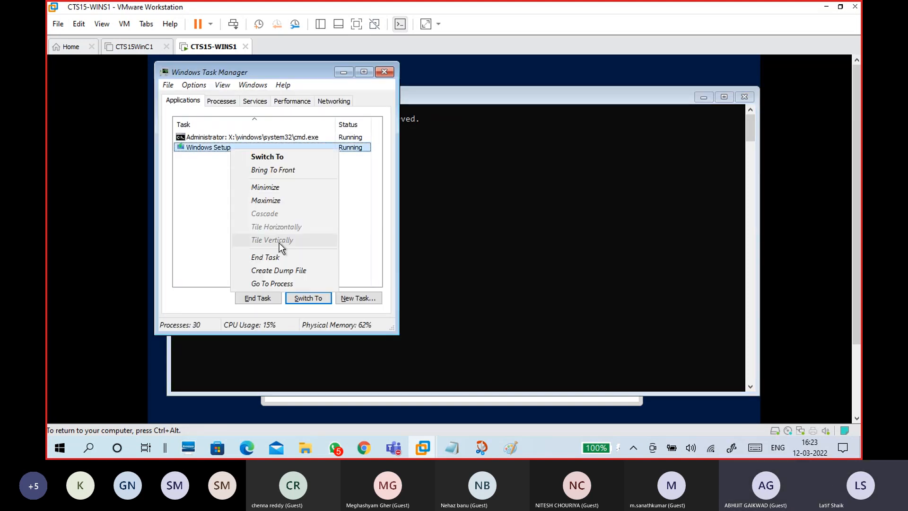
{"action": "left_click", "coordinate": [293, 283]}
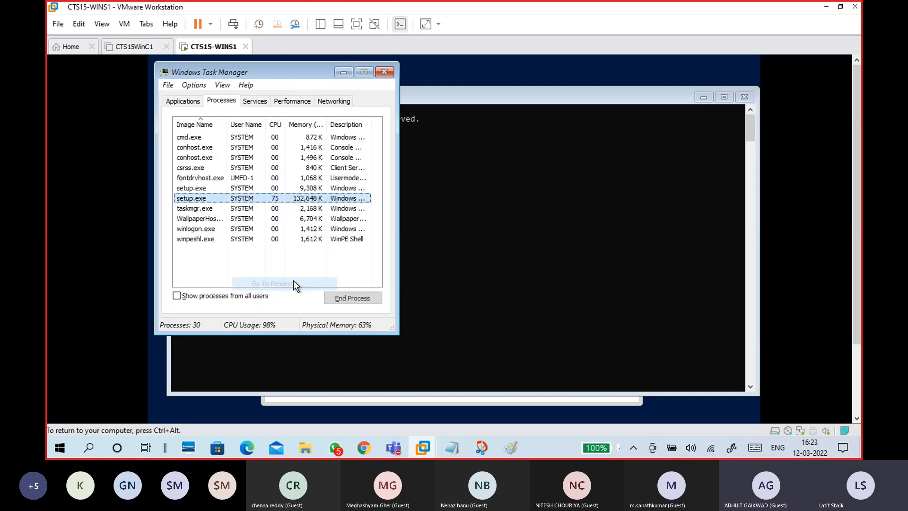
{"action": "right_click", "coordinate": [251, 200]}
{"action": "mouse_move", "coordinate": [305, 292]}
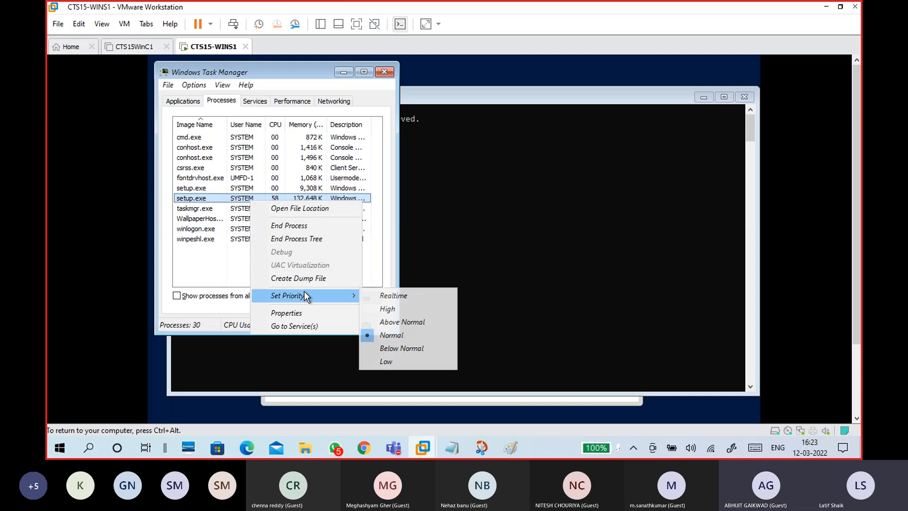
{"action": "left_click", "coordinate": [381, 296]}
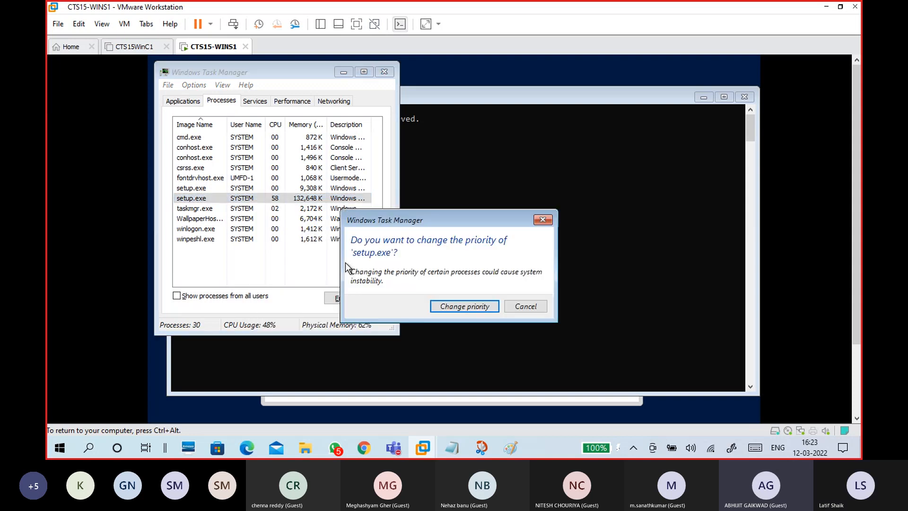
{"action": "left_click", "coordinate": [454, 308]}
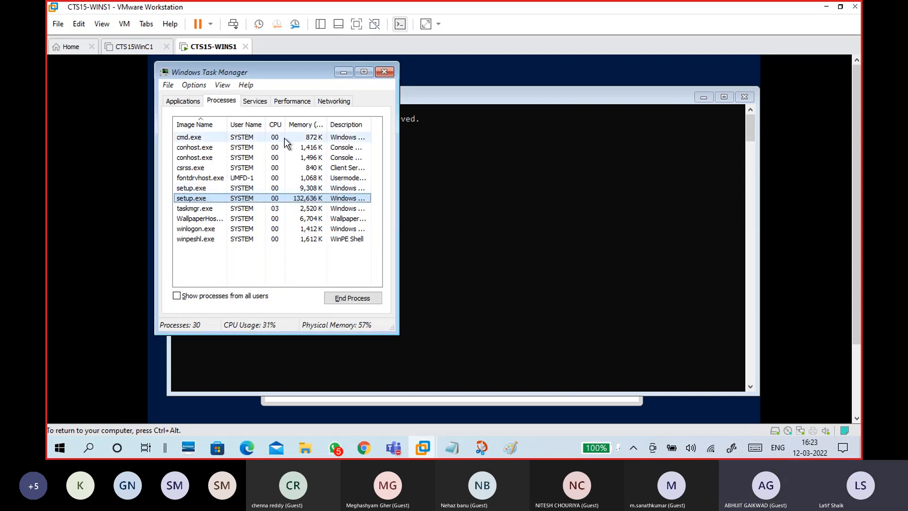
- Set Task Manager's update speed to High, refresh it, then close Task Manager
{"action": "left_click", "coordinate": [227, 88]}
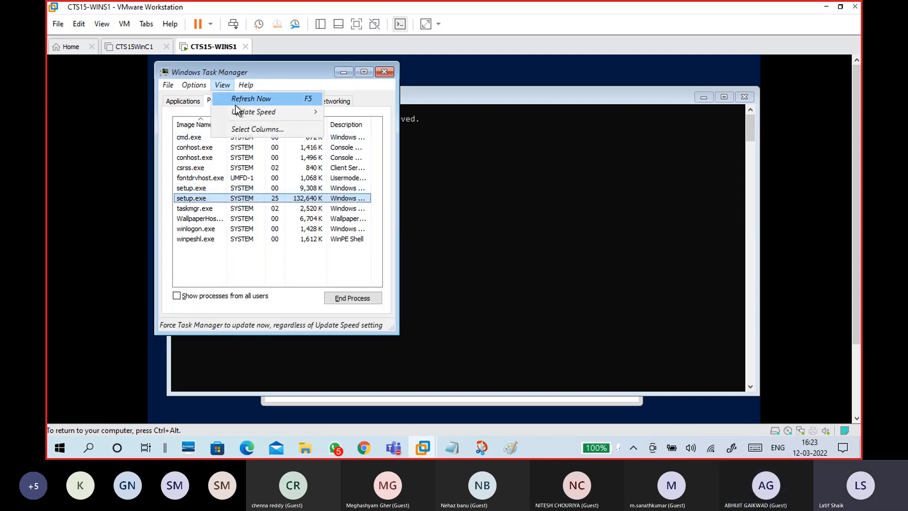
{"action": "mouse_move", "coordinate": [242, 111]}
{"action": "left_click", "coordinate": [349, 116]}
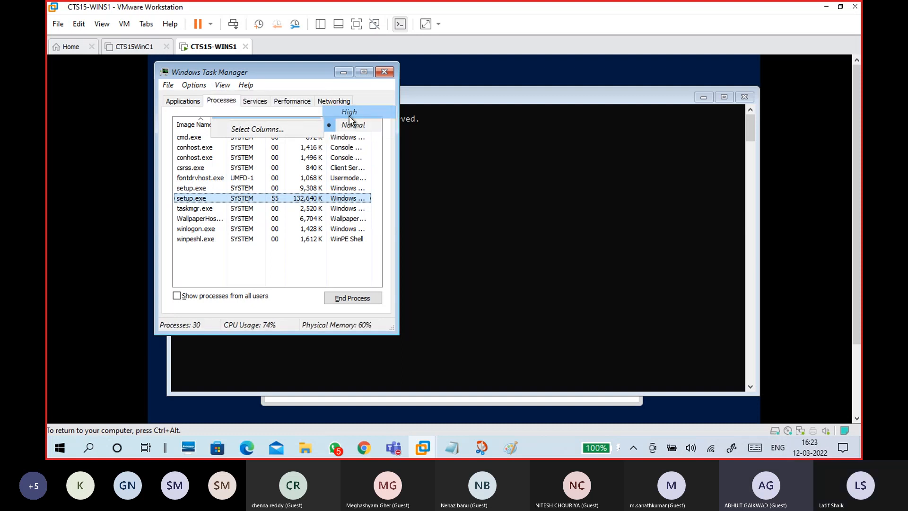
{"action": "left_click", "coordinate": [232, 85]}
{"action": "left_click", "coordinate": [236, 96]}
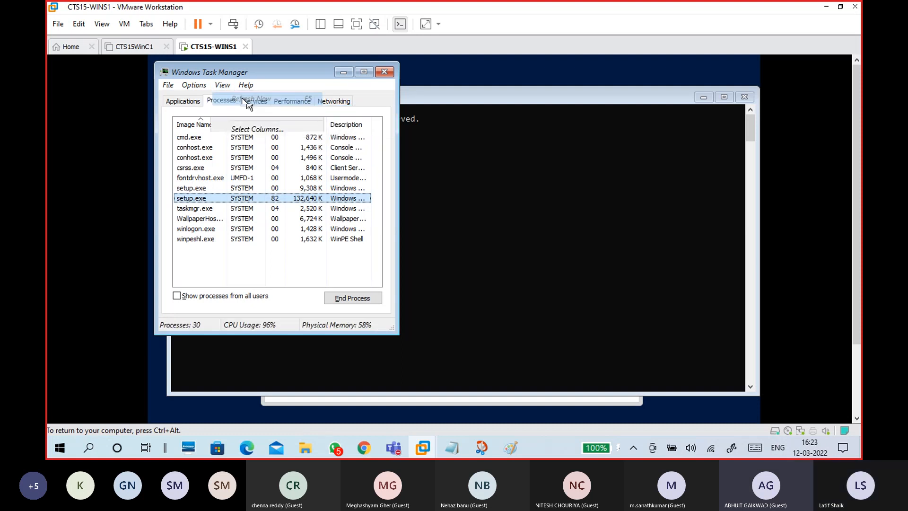
{"action": "left_click", "coordinate": [392, 72]}
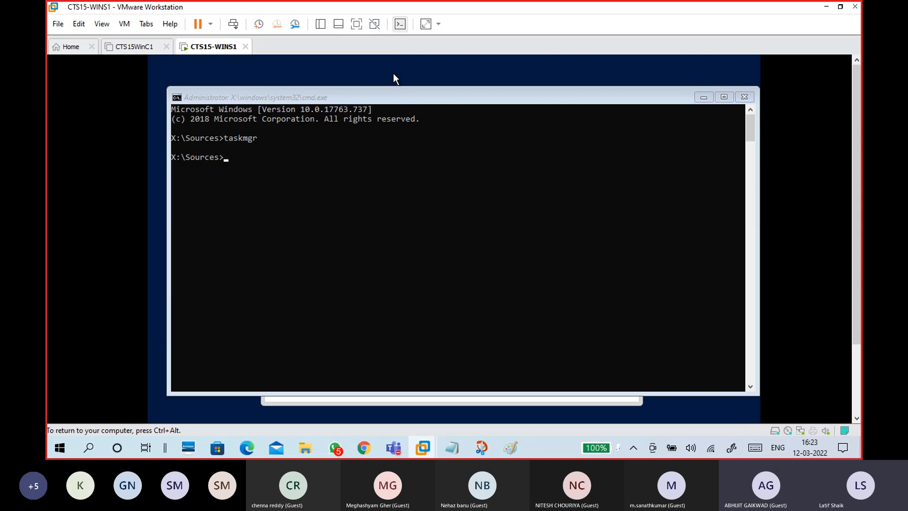
- Close the setup command prompt with exit, then open and dismiss the VM menu unchanged
{"action": "left_click", "coordinate": [365, 131]}
{"action": "type", "text": "exit"}
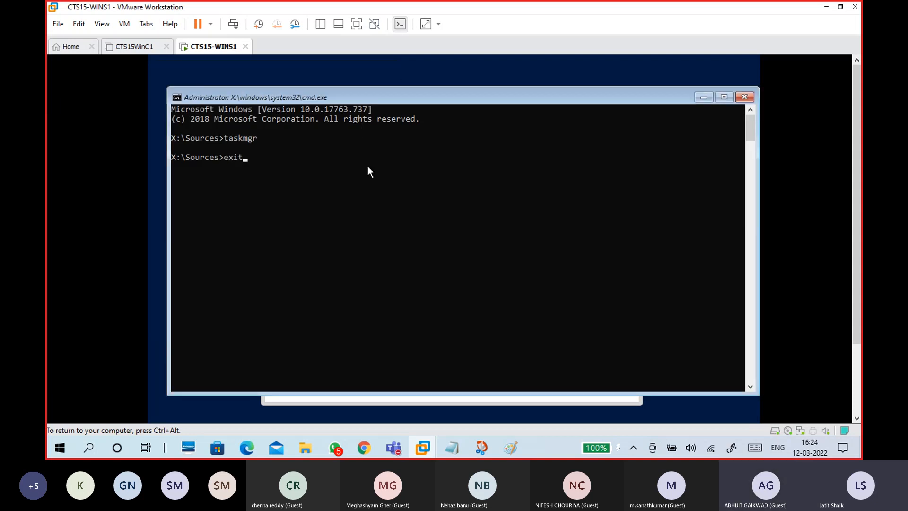
{"action": "key", "text": "Return"}
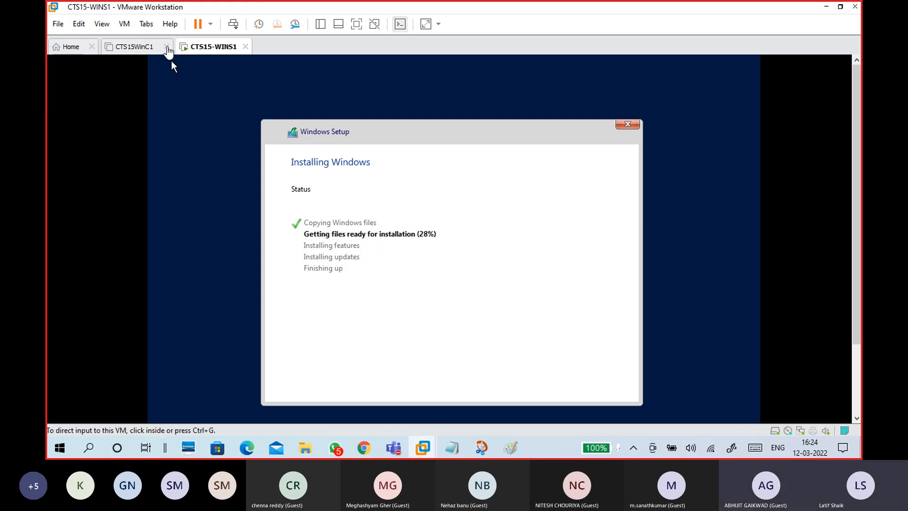
{"action": "left_click", "coordinate": [124, 24]}
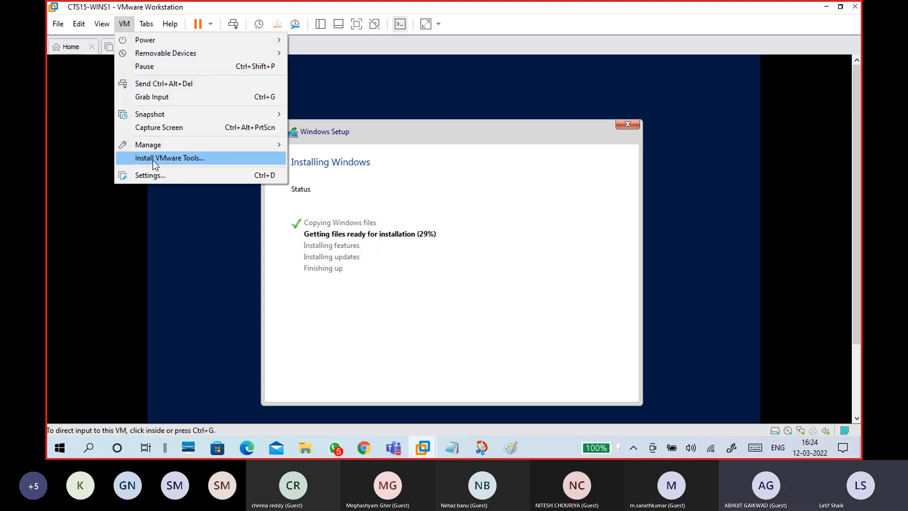
{"action": "left_click", "coordinate": [401, 214]}
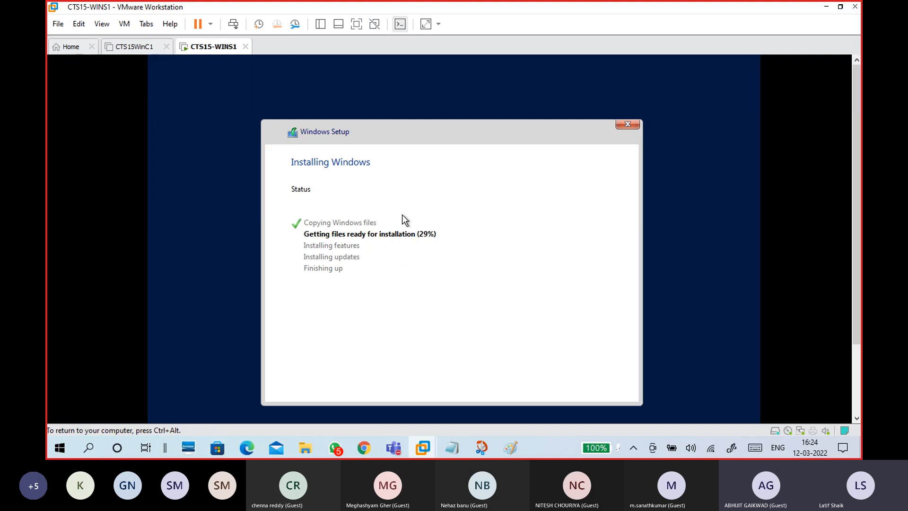
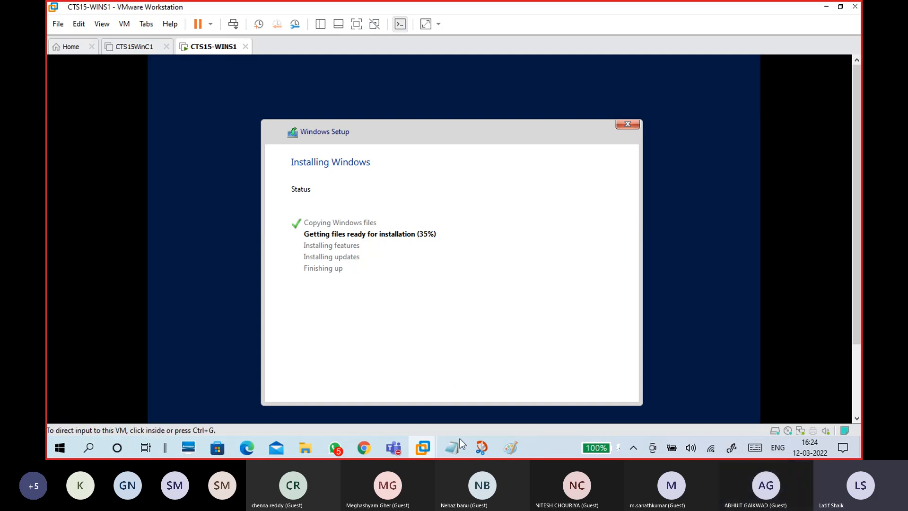
- Close VMEDIT.txt, minimize 11-05 Windows.txt, and bring 12-03 windows.txt to the front
{"action": "mouse_move", "coordinate": [459, 440]}
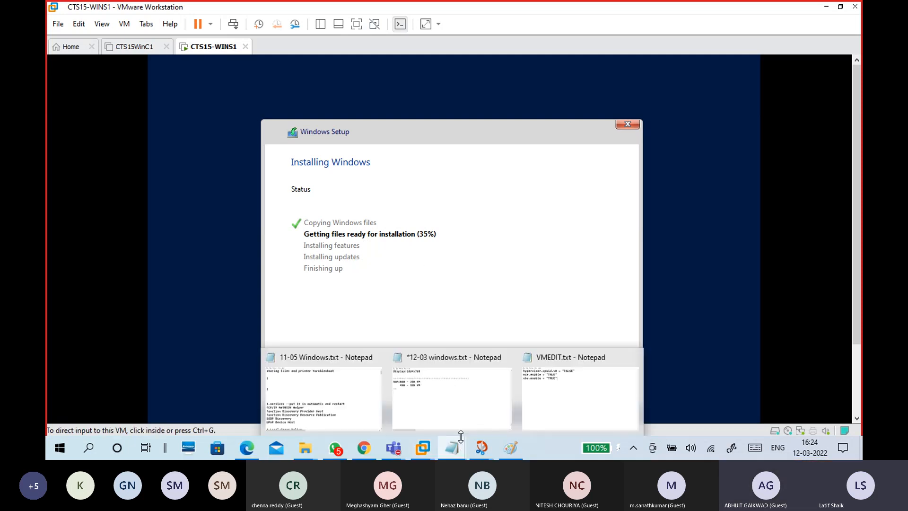
{"action": "left_click", "coordinate": [534, 392]}
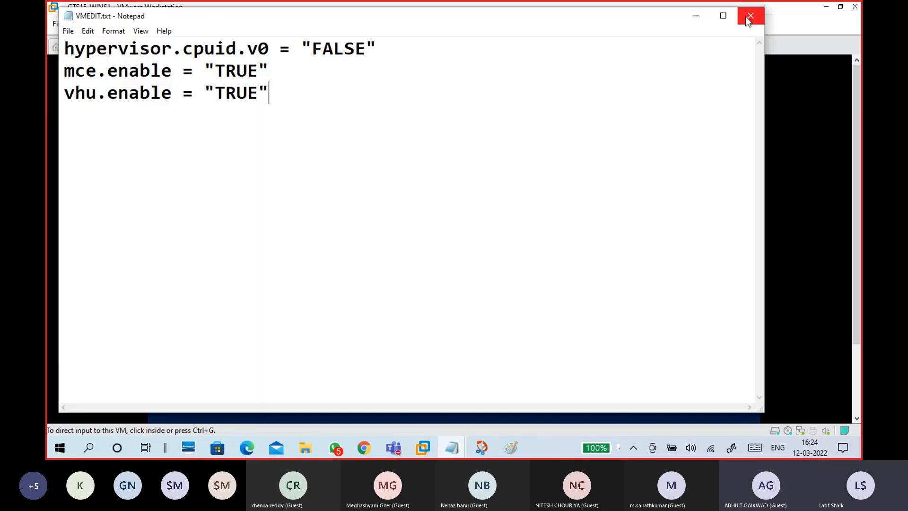
{"action": "left_click", "coordinate": [744, 18]}
{"action": "mouse_move", "coordinate": [452, 457]}
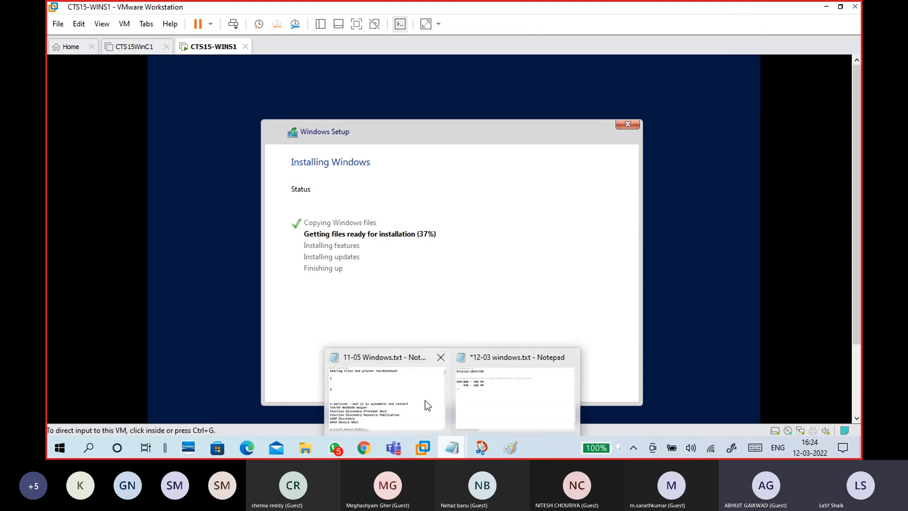
{"action": "left_click", "coordinate": [426, 404]}
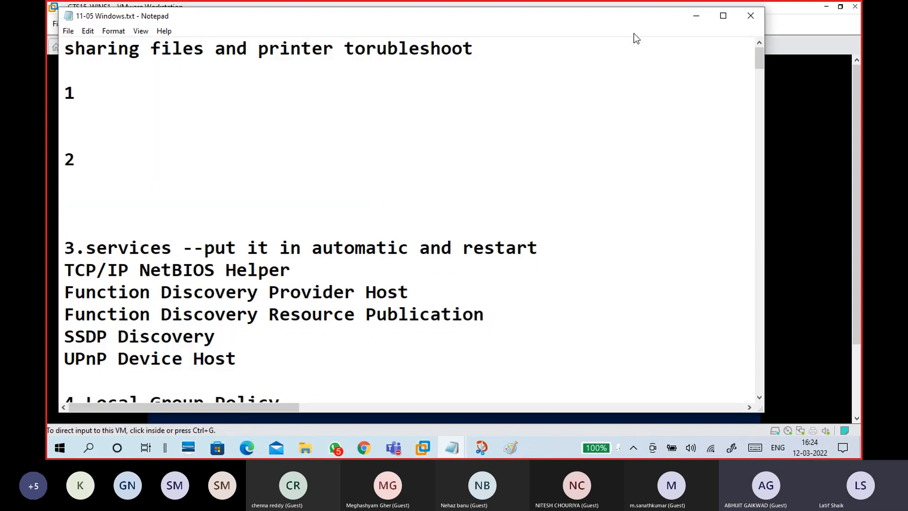
{"action": "left_click", "coordinate": [696, 16]}
{"action": "mouse_move", "coordinate": [452, 450]}
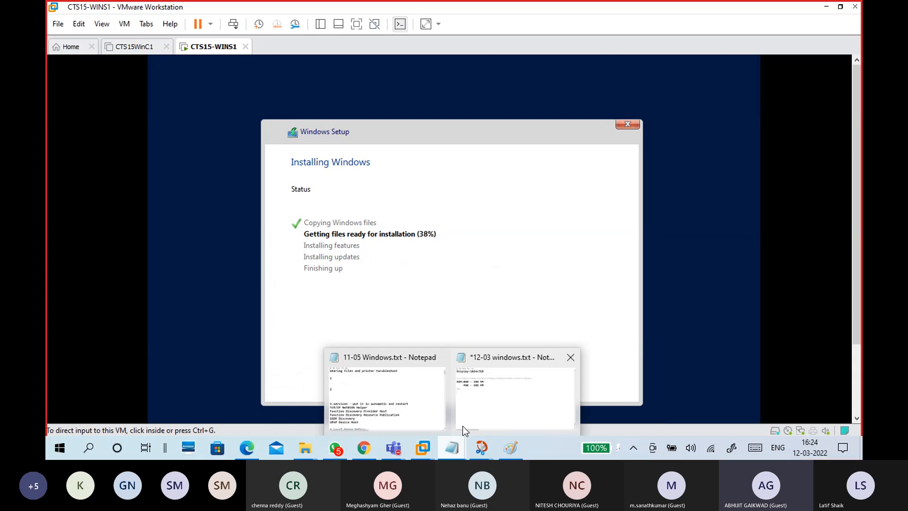
{"action": "left_click", "coordinate": [472, 401]}
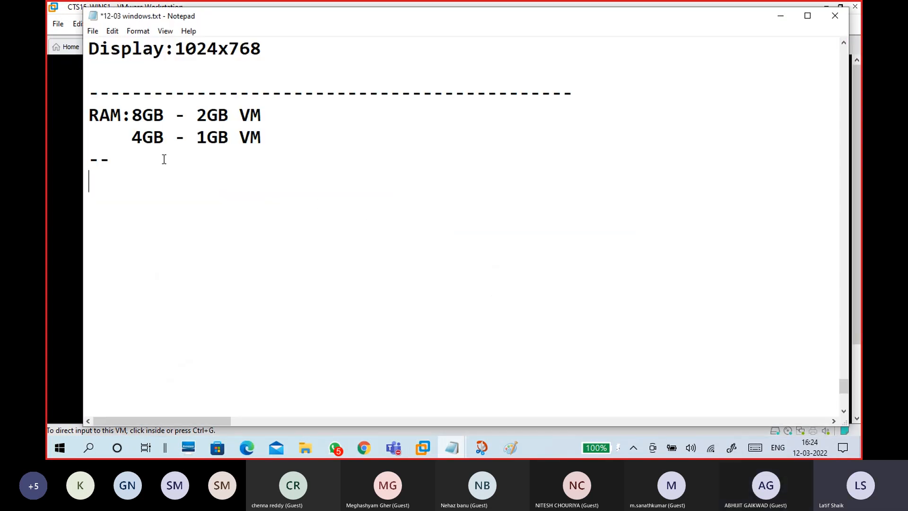
- Type the heading 'Installation of windows Server' with a row of dashes beneath it
{"action": "scroll", "coordinate": [179, 175], "scroll_direction": "up", "scroll_amount": 20}
{"action": "scroll", "coordinate": [189, 186], "scroll_direction": "down", "scroll_amount": 20}
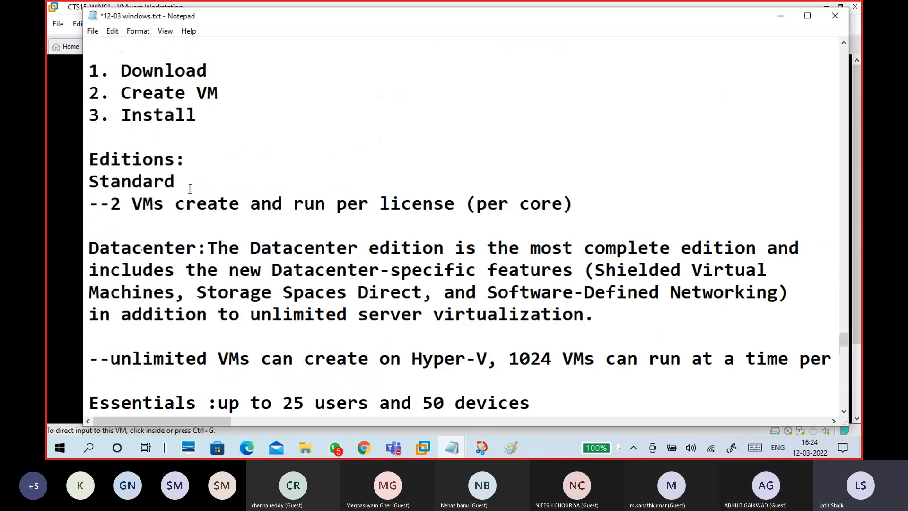
{"action": "type", "text": "iNSTL"}
{"action": "key", "text": "BackSpace"}
{"action": "key", "text": "BackSpace"}
{"action": "key", "text": "BackSpace"}
{"action": "key", "text": "BackSpace"}
{"action": "key", "text": "BackSpace"}
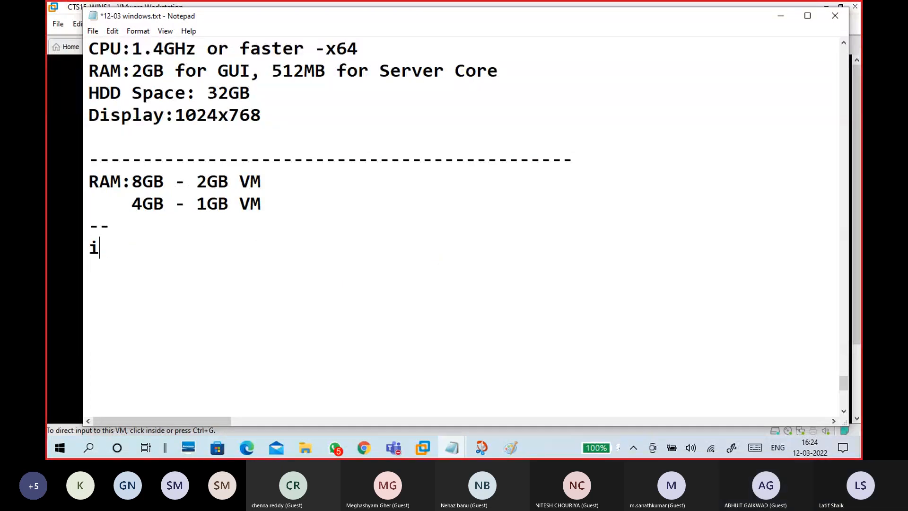
{"action": "type", "text": "Installation"}
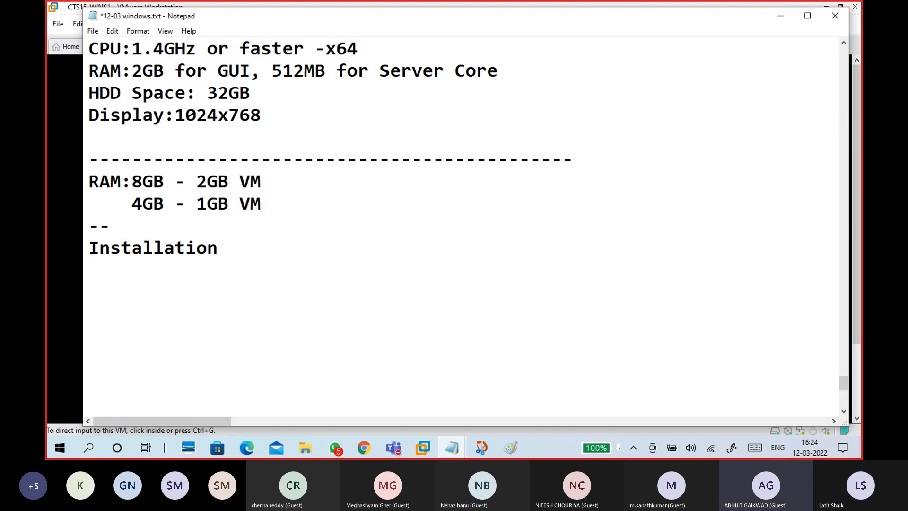
{"action": "type", "text": " of winfow"}
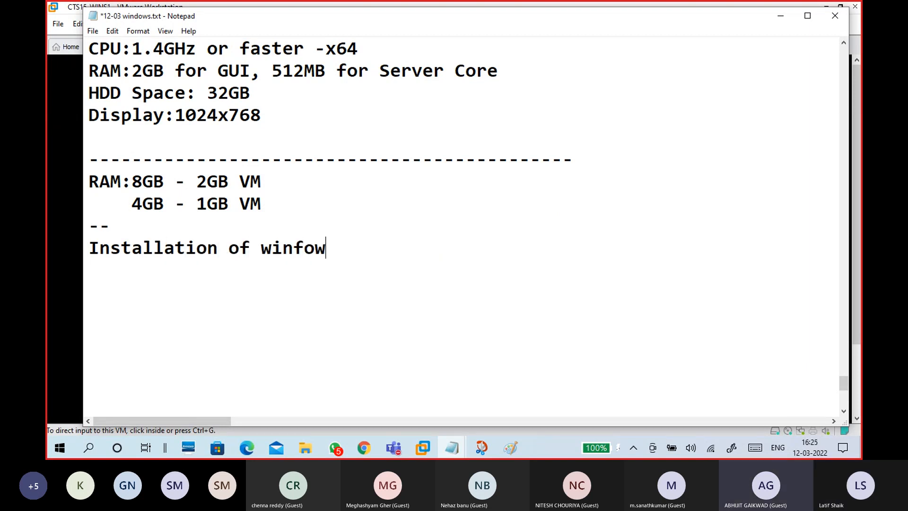
{"action": "key", "text": "BackSpace"}
{"action": "key", "text": "BackSpace"}
{"action": "key", "text": "BackSpace"}
{"action": "type", "text": "dow"}
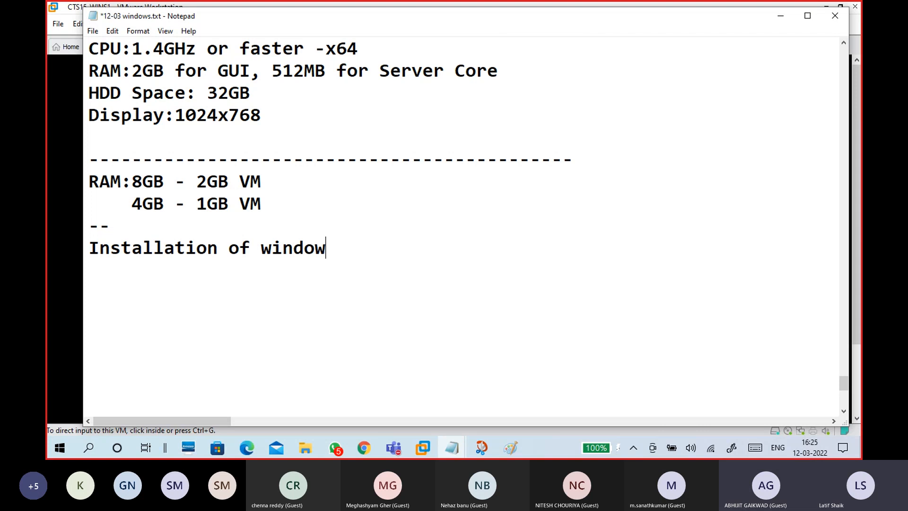
{"action": "type", "text": "s Server"}
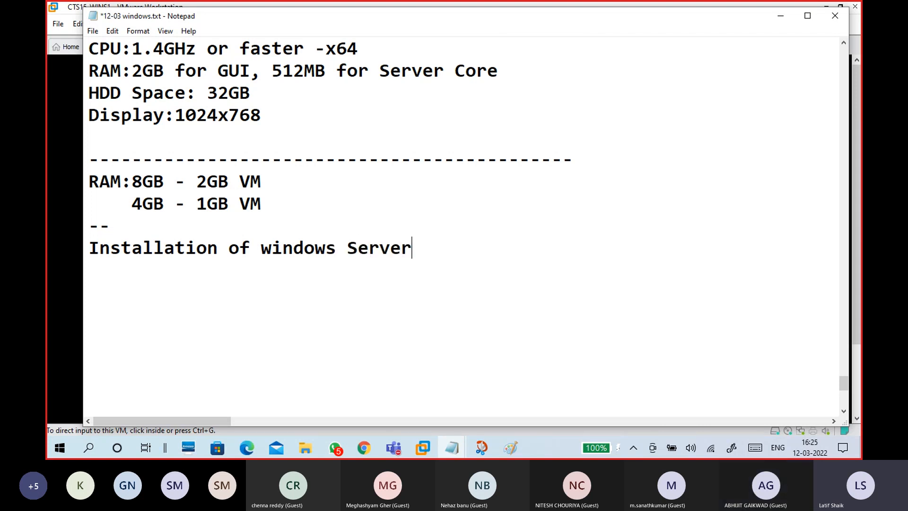
{"action": "key", "text": "Return"}
{"action": "type", "text": "---------------------"}
{"action": "key", "text": "Return"}
- Type the line 'Computer: input - process - output' below the dashes
{"action": "scroll", "coordinate": [255, 233], "scroll_direction": "down", "scroll_amount": 3}
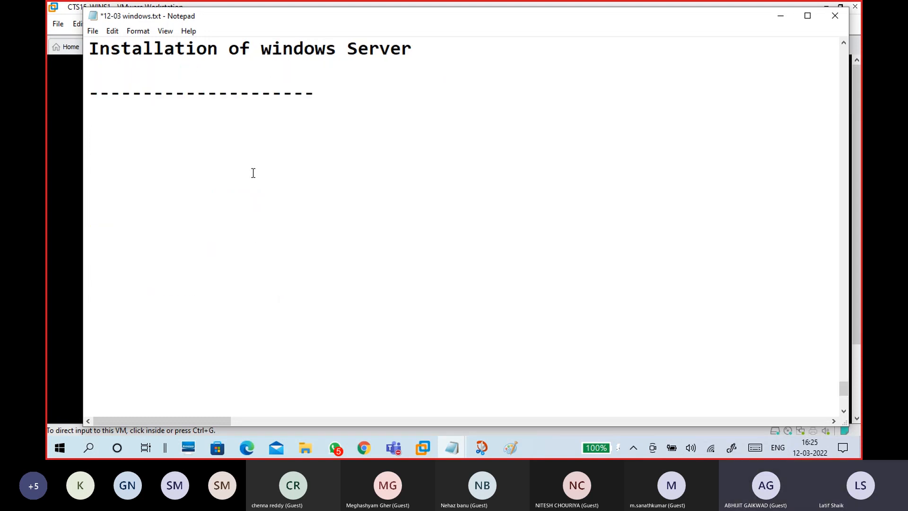
{"action": "type", "text": "Comp"}
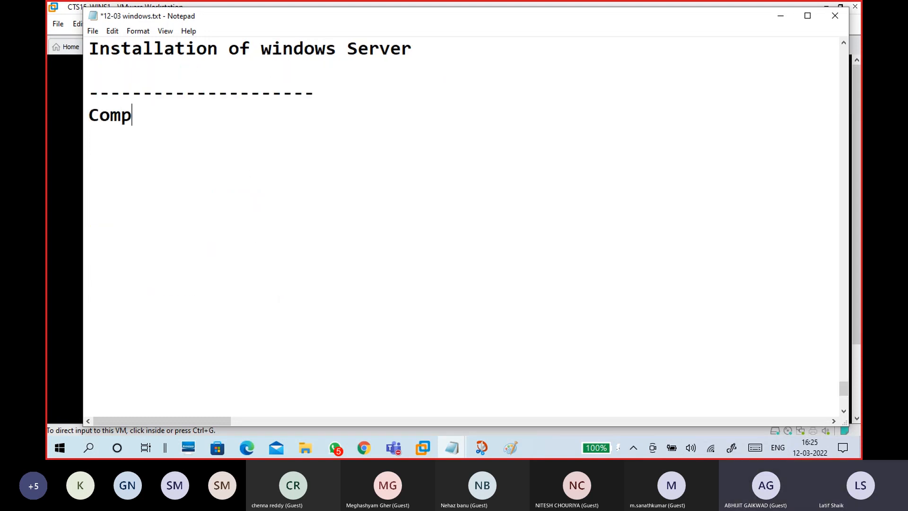
{"action": "type", "text": "uter:"}
{"action": "type", "text": "input"}
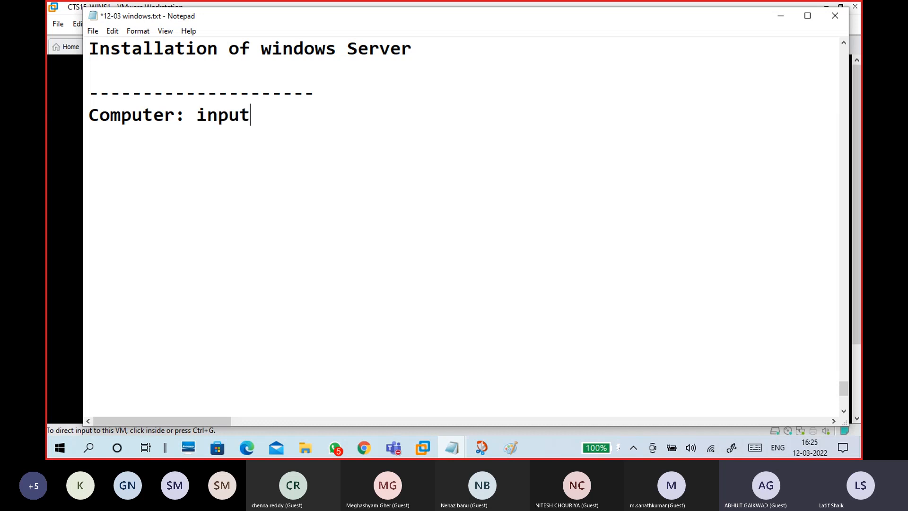
{"action": "type", "text": " - process "}
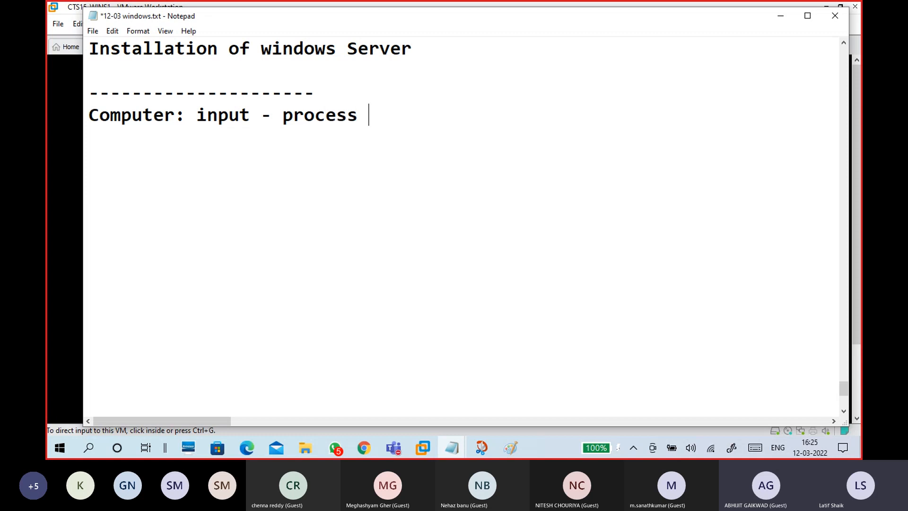
{"action": "type", "text": "- output"}
{"action": "key", "text": "Return"}
{"action": "key", "text": "Return"}
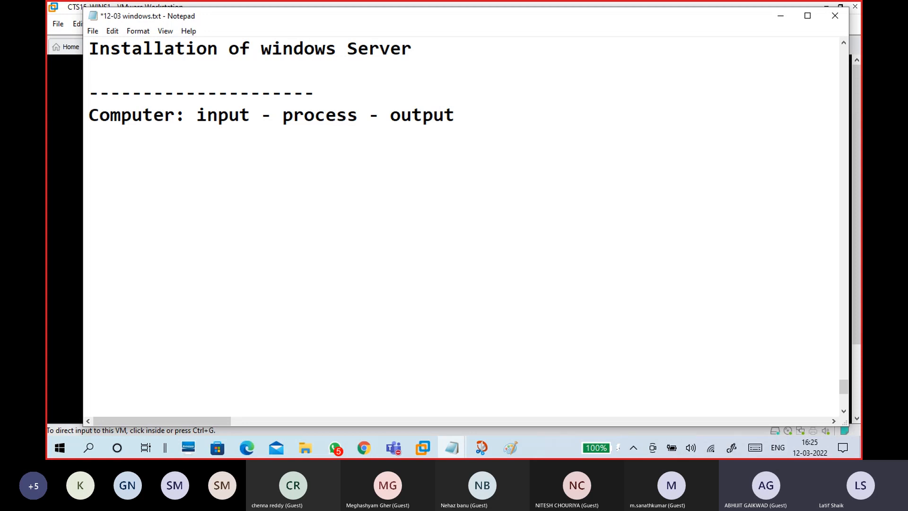
- Begin the next line with 'hardware component: CPU,'
{"action": "type", "text": "hwa"}
{"action": "key", "text": "BackSpace"}
{"action": "key", "text": "BackSpace"}
{"action": "type", "text": "arew"}
{"action": "key", "text": "BackSpace"}
{"action": "key", "text": "BackSpace"}
{"action": "key", "text": "BackSpace"}
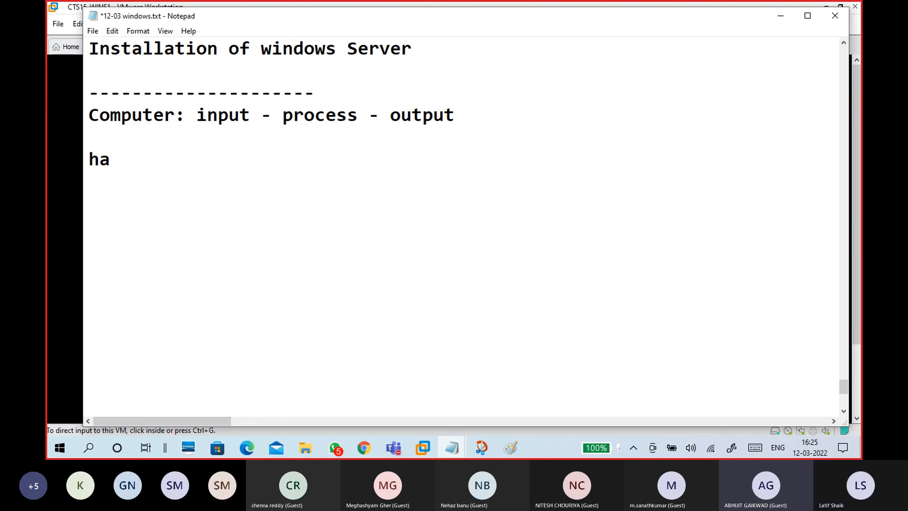
{"action": "type", "text": "rdware comp"}
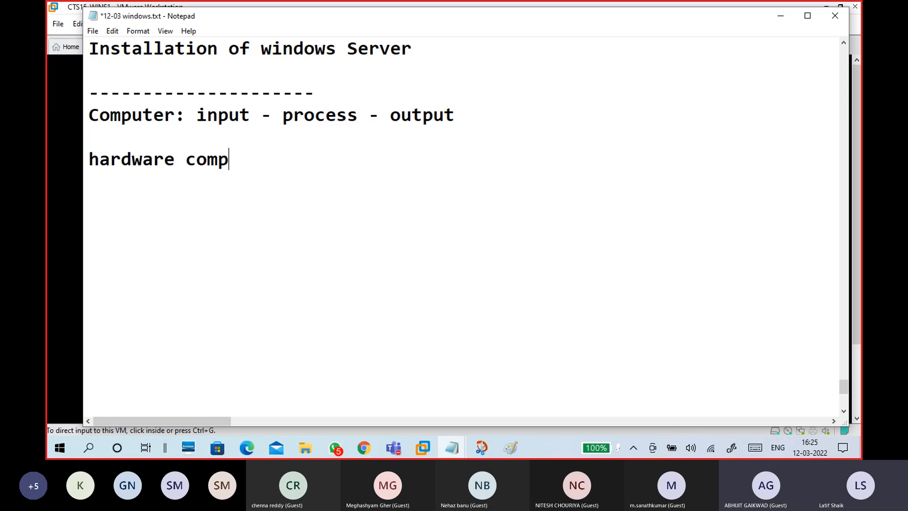
{"action": "type", "text": "onent"}
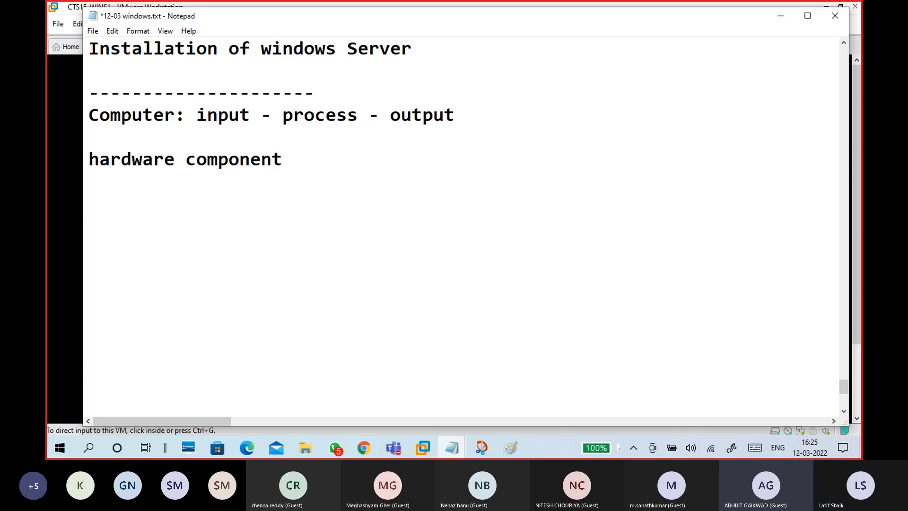
{"action": "type", "text": ": CPU"}
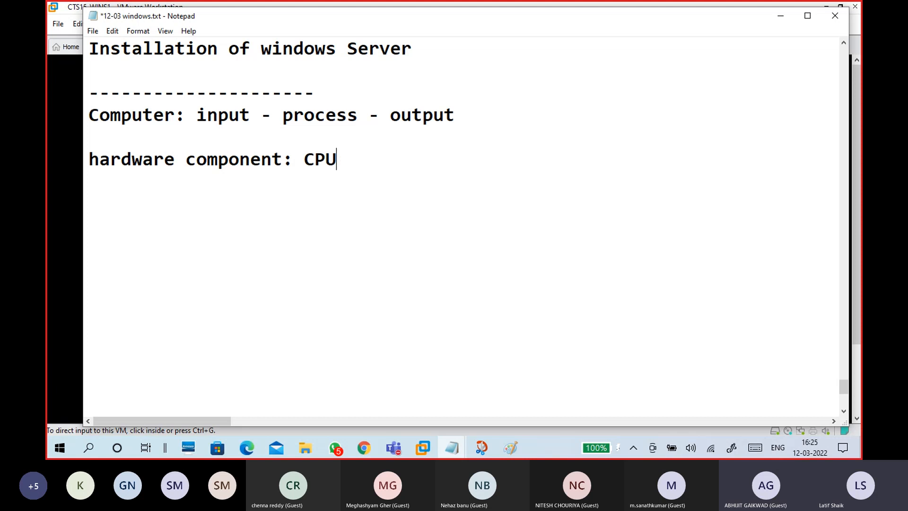
{"action": "type", "text": ","}
- Append RAM, BIOS(ROM), HDD, KEYBORAD, MONITOR, MOTHERBOARD after CPU and start a new line
{"action": "type", "text": "RAM"}
{"action": "key", "text": "BackSpace"}
{"action": "type", "text": ", BIOS(ROM), "}
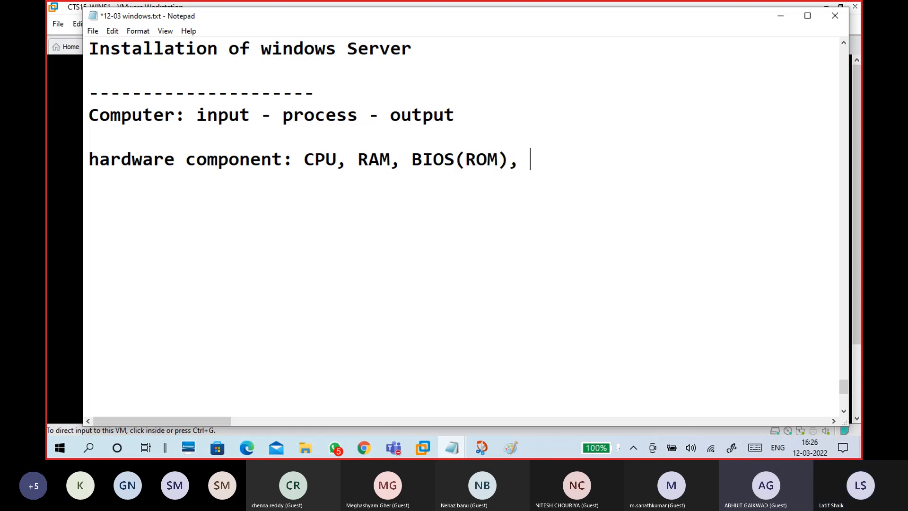
{"action": "type", "text": "HDD,"}
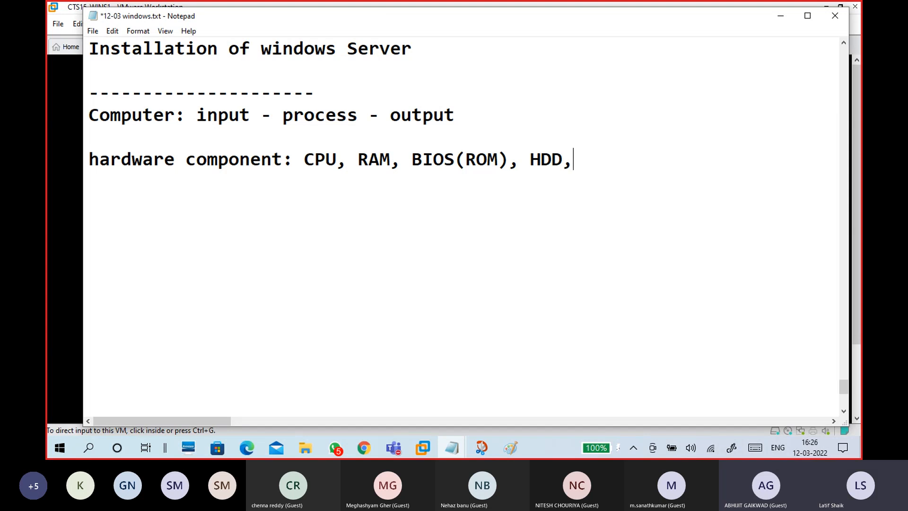
{"action": "type", "text": "KEYBORAD, MONITOR"}
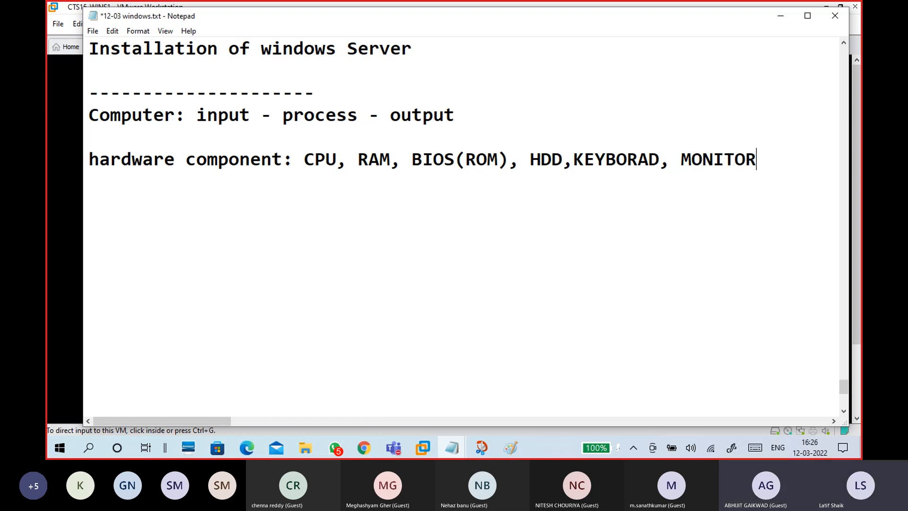
{"action": "type", "text": ", MOTHERBOARD"}
{"action": "key", "text": "Return"}
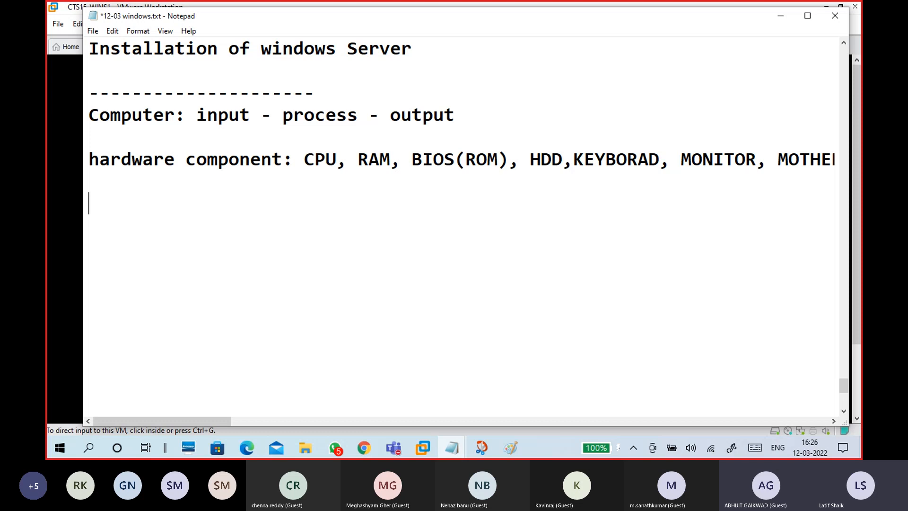
- Type 'To RUN A Computer', then select and erase that line
{"action": "type", "text": "TO"}
{"action": "key", "text": "BackSpace"}
{"action": "key", "text": "BackSpace"}
{"action": "type", "text": "o "}
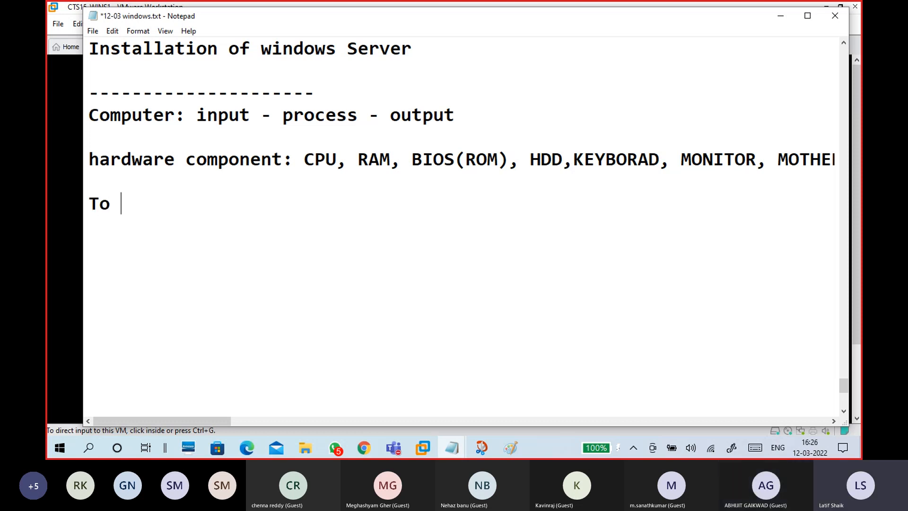
{"action": "type", "text": "RUN A C"}
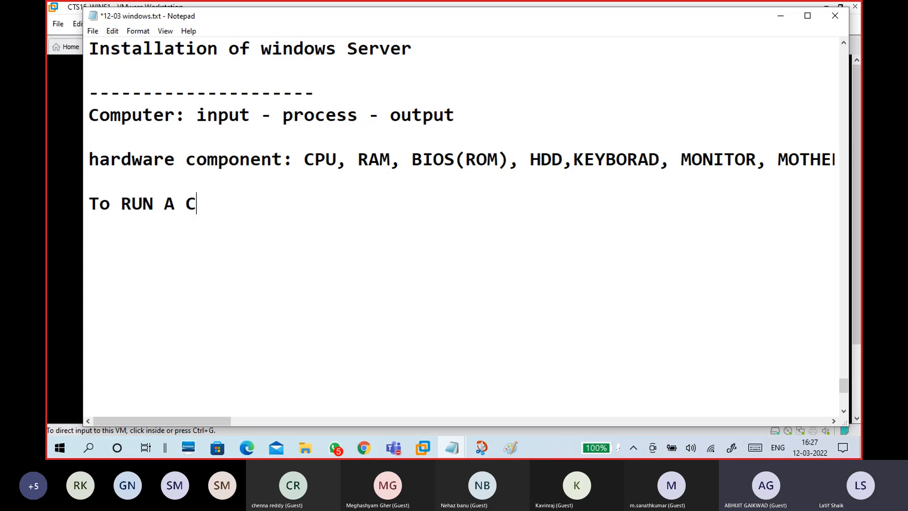
{"action": "type", "text": "omp"}
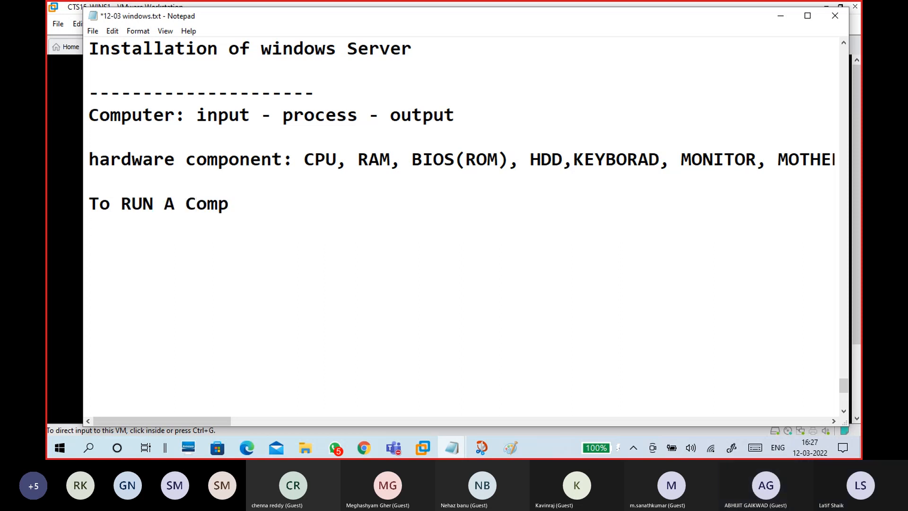
{"action": "type", "text": "uter"}
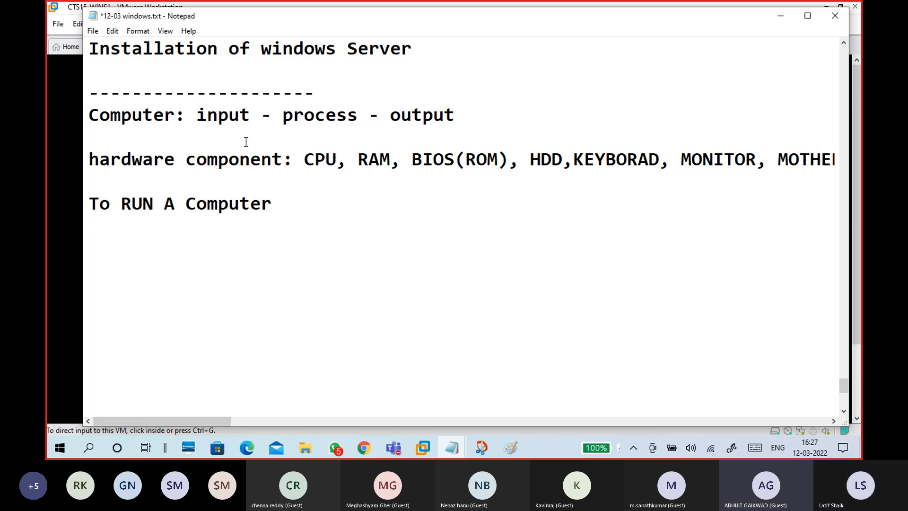
{"action": "left_click_drag", "start_coordinate": [278, 207], "coordinate": [84, 205]}
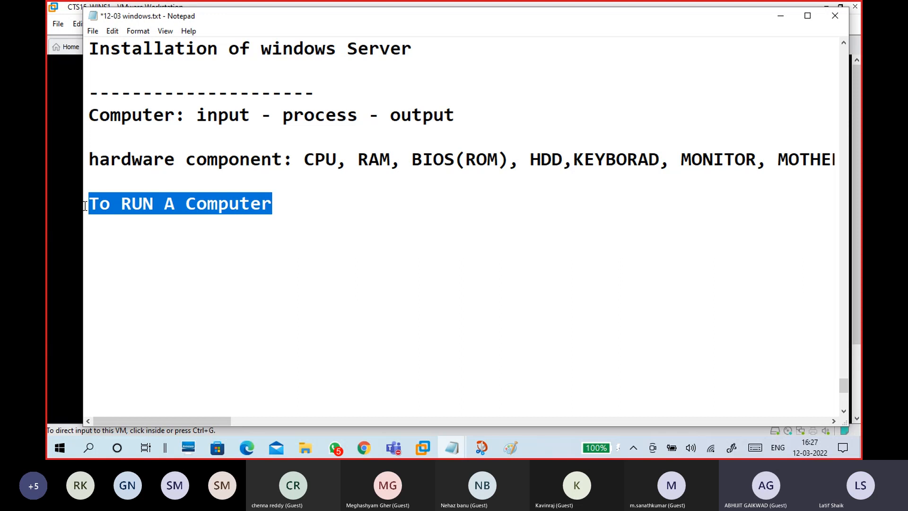
{"action": "key", "text": "BackSpace"}
- Retype the line as 'to run/use a computer - Operating system'
{"action": "type", "text": "R"}
{"action": "key", "text": "BackSpace"}
{"action": "type", "text": "to run"}
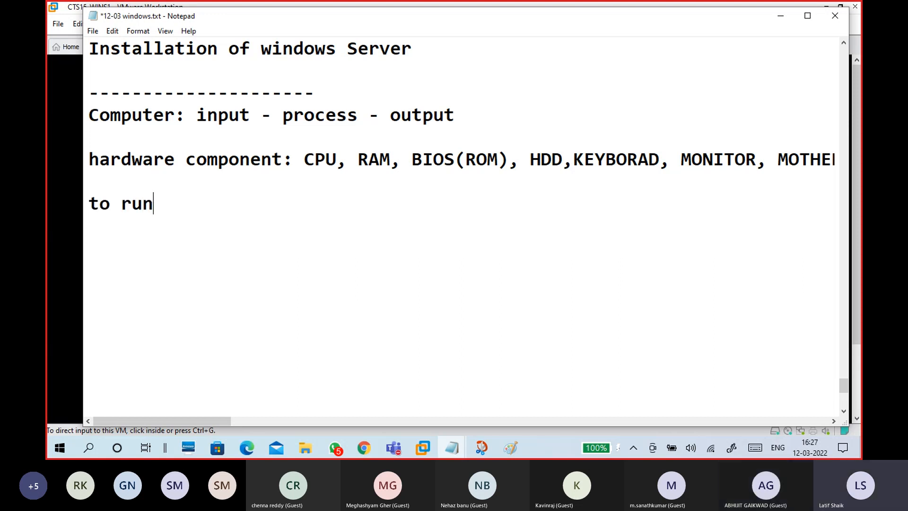
{"action": "key", "text": "BackSpace"}
{"action": "type", "text": "/us"}
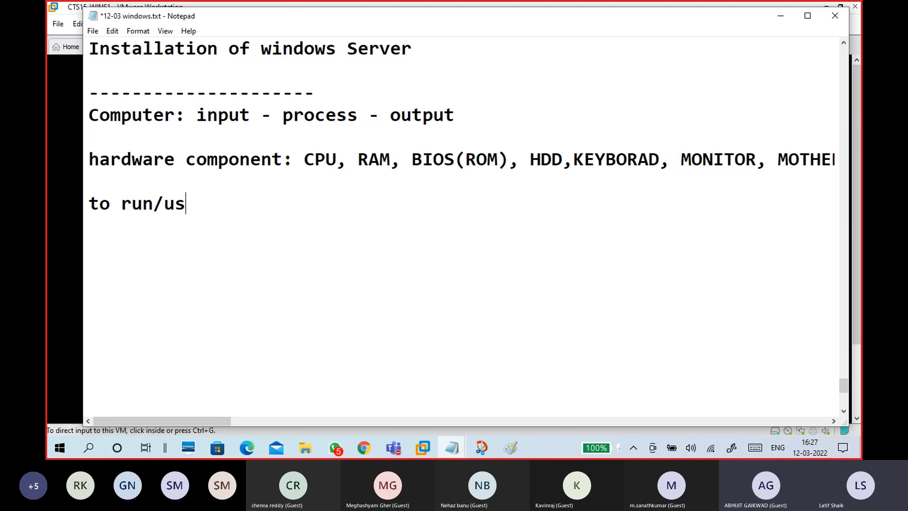
{"action": "type", "text": "e a comp"}
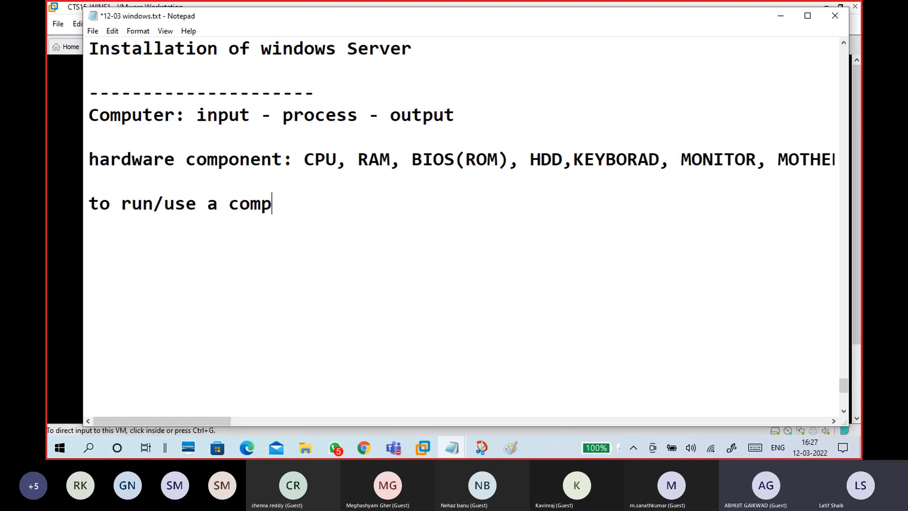
{"action": "type", "text": "uter -"}
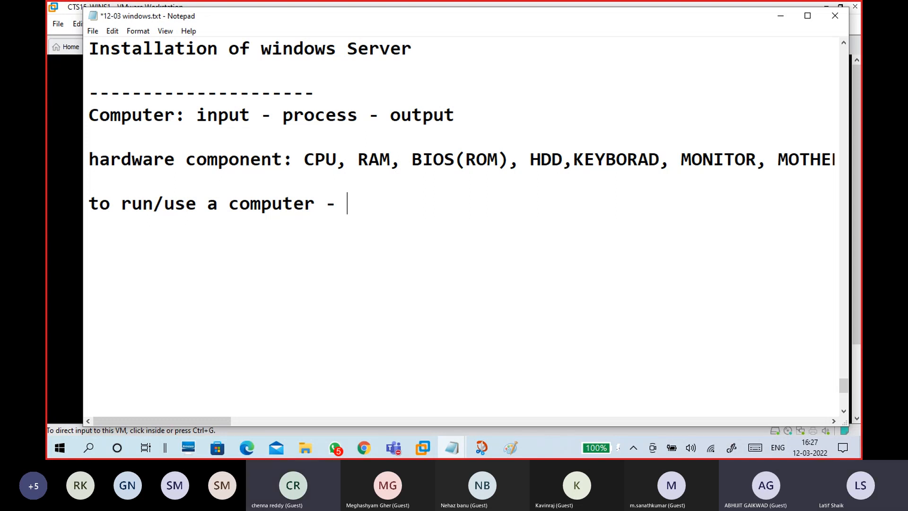
{"action": "type", "text": "Operatinign"}
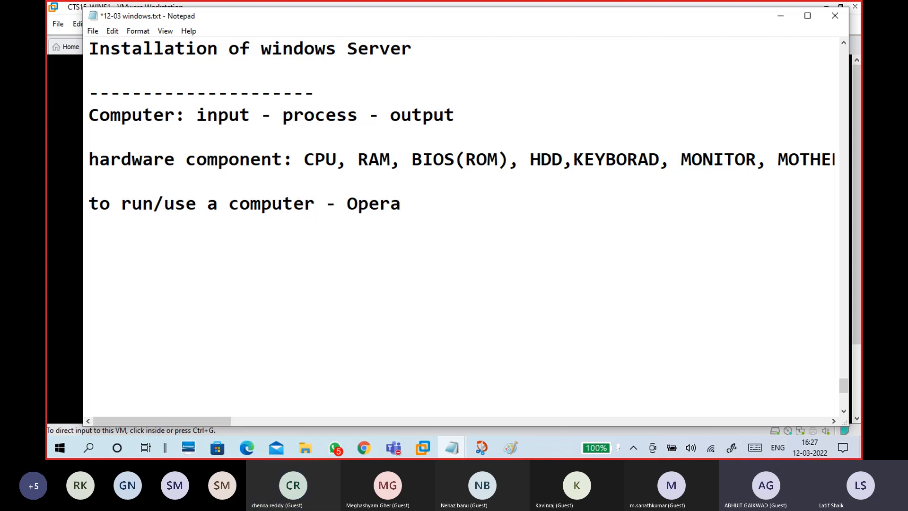
{"action": "key", "text": "BackSpace"}
{"action": "key", "text": "BackSpace"}
{"action": "key", "text": "BackSpace"}
{"action": "type", "text": "g su"}
{"action": "key", "text": "BackSpace"}
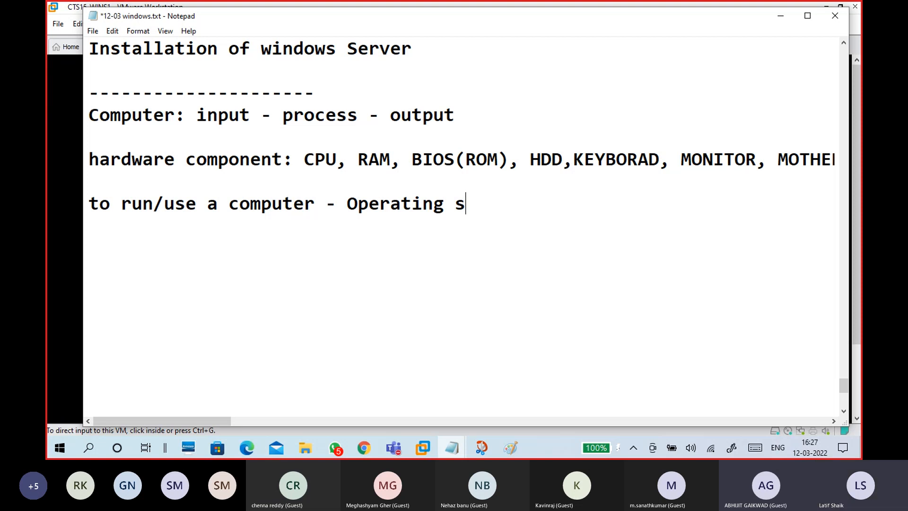
{"action": "type", "text": "ystem"}
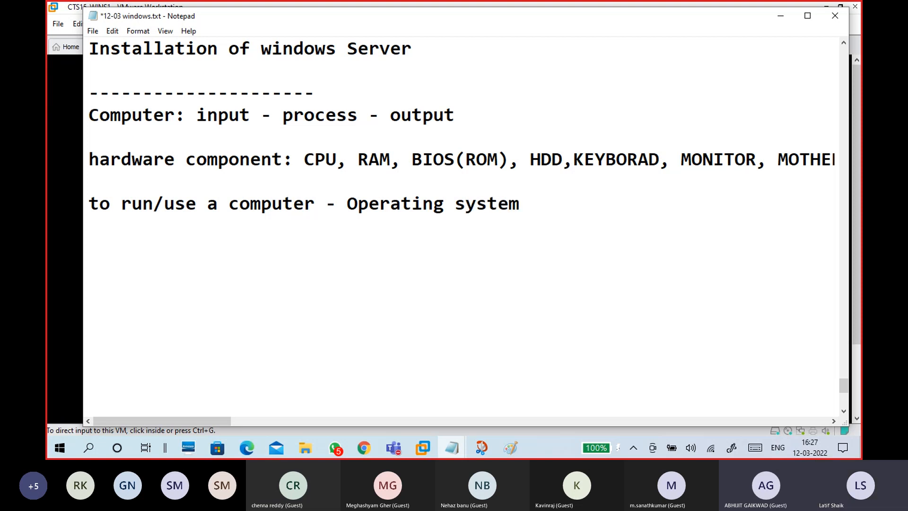
- Capitalise 'System' and start a new line below 'Operating System'
{"action": "key", "text": "Left"}
{"action": "key", "text": "Left"}
{"action": "key", "text": "Left"}
{"action": "key", "text": "Left"}
{"action": "key", "text": "Left"}
{"action": "key", "text": "BackSpace"}
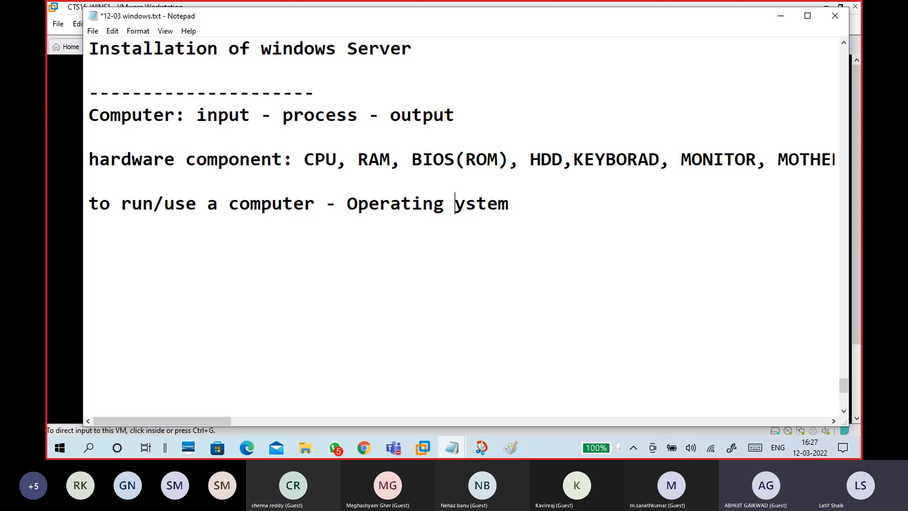
{"action": "type", "text": "S"}
{"action": "left_click_drag", "start_coordinate": [347, 205], "coordinate": [526, 208]}
{"action": "left_click", "coordinate": [540, 209]}
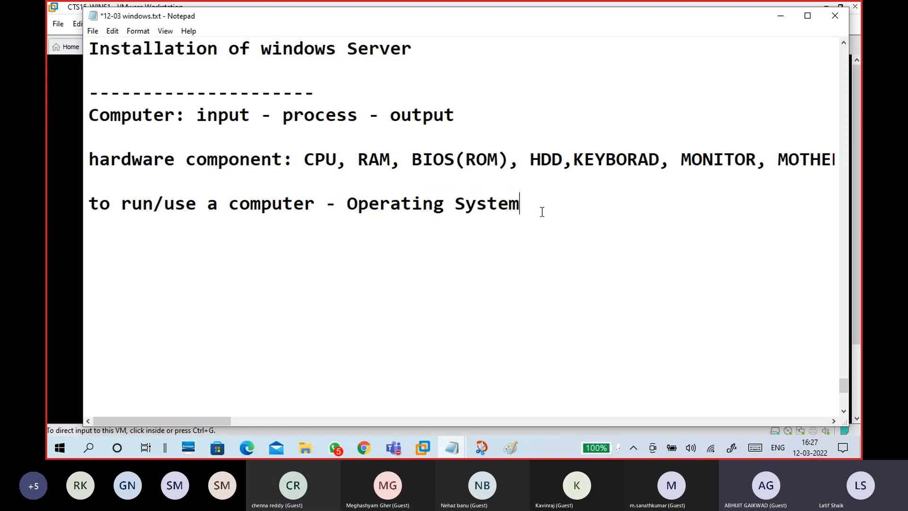
{"action": "key", "text": "Return"}
{"action": "key", "text": "Return"}
{"action": "type", "text": "SOS"}
{"action": "key", "text": "BackSpace"}
{"action": "key", "text": "BackSpace"}
{"action": "key", "text": "BackSpace"}
- Type 'OS - SOS - Simple OS- Desktop OS - Windows 7,8,10,11..' and indent the next line
{"action": "type", "text": "OS -"}
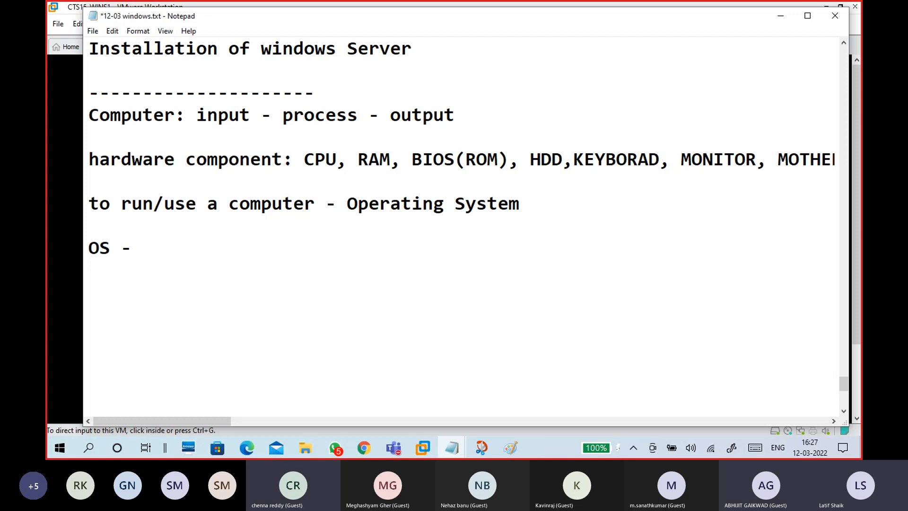
{"action": "type", "text": " SOS - Simpl"}
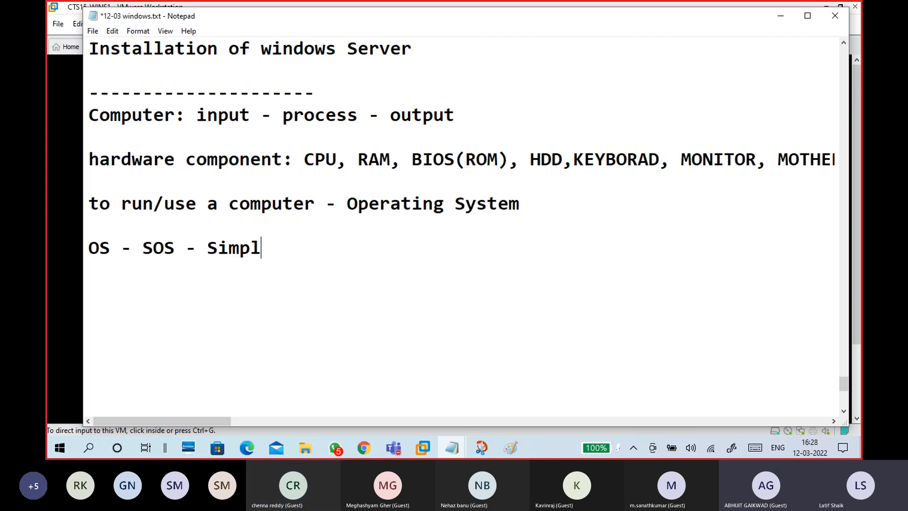
{"action": "type", "text": "e OS- Des"}
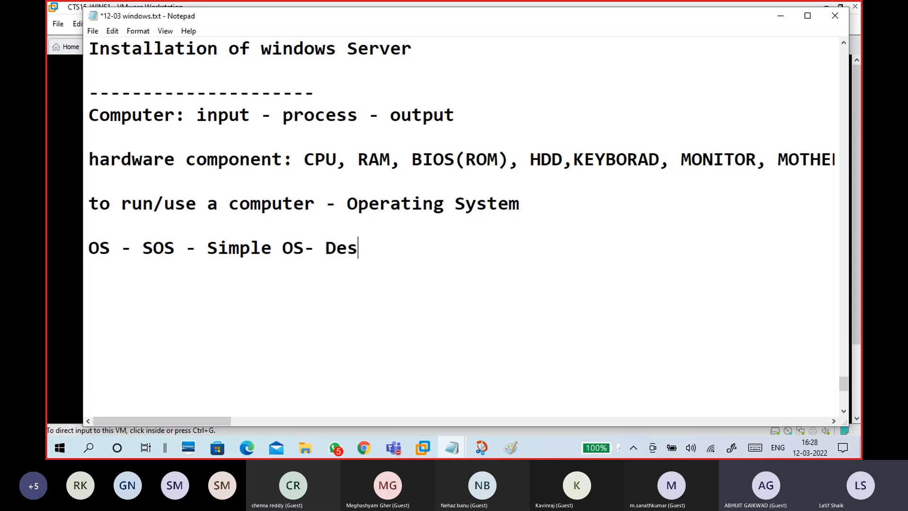
{"action": "type", "text": "ktop OS"}
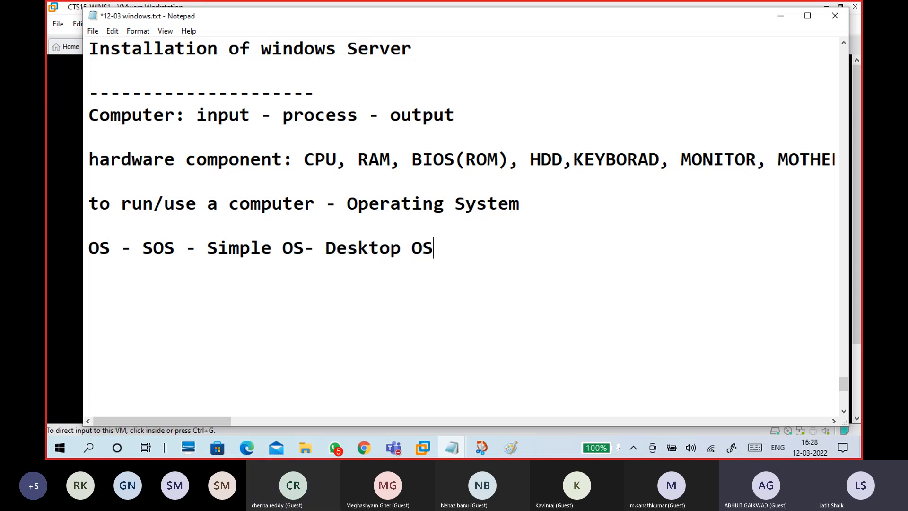
{"action": "type", "text": " - Windows 7,8"}
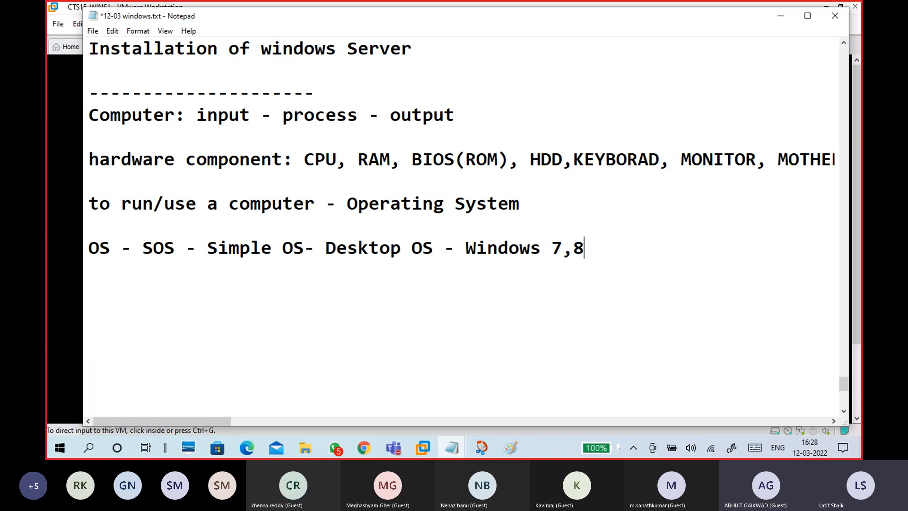
{"action": "type", "text": ",10,11.."}
{"action": "key", "text": "Return"}
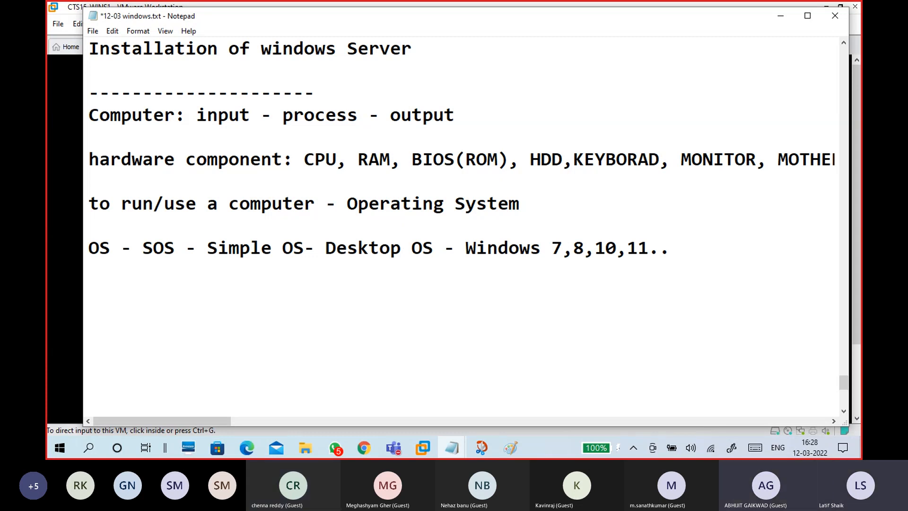
{"action": "key", "text": "Tab"}
- Type '-Web Browsering, Application, Office tool,' on the indented line
{"action": "type", "text": "-Web Br"}
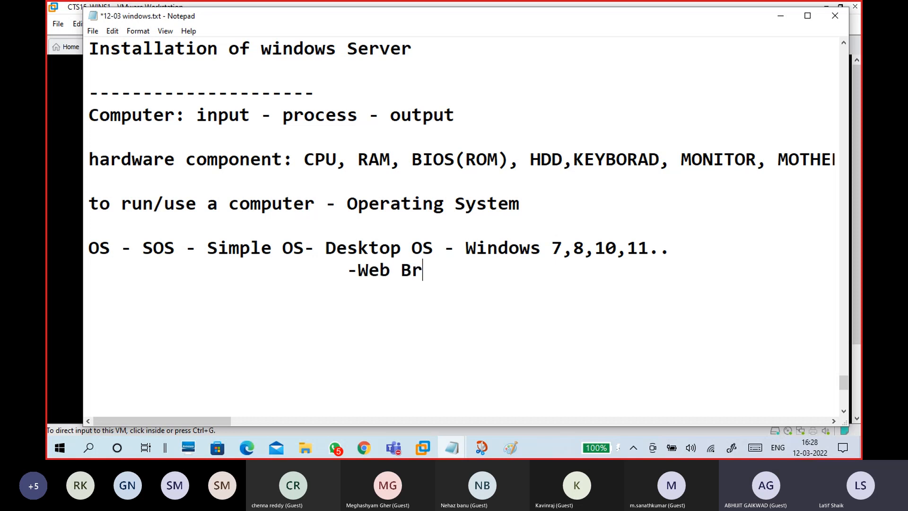
{"action": "type", "text": "owser"}
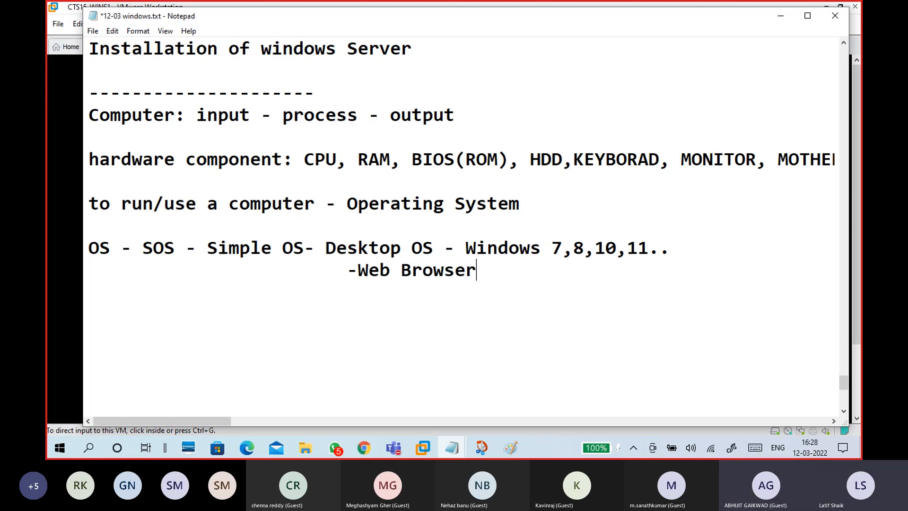
{"action": "type", "text": "inn"}
{"action": "key", "text": "BackSpace"}
{"action": "type", "text": "g"}
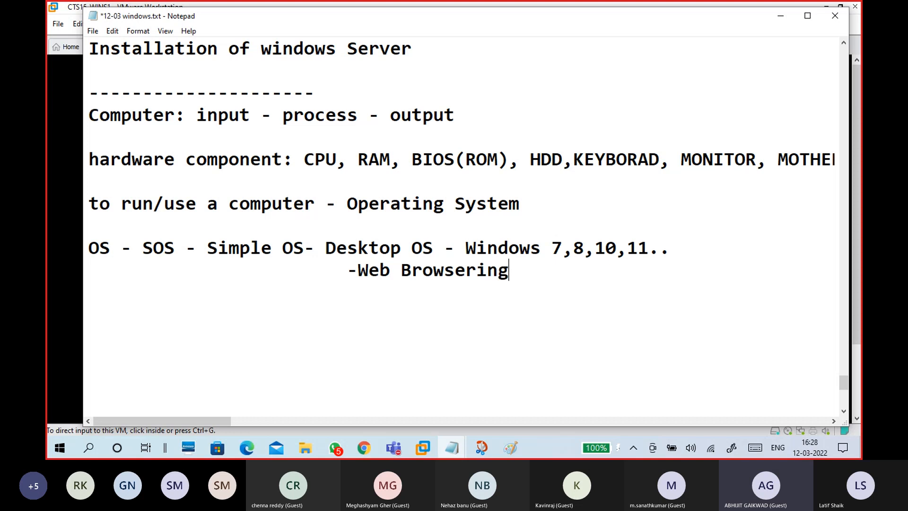
{"action": "type", "text": ", A"}
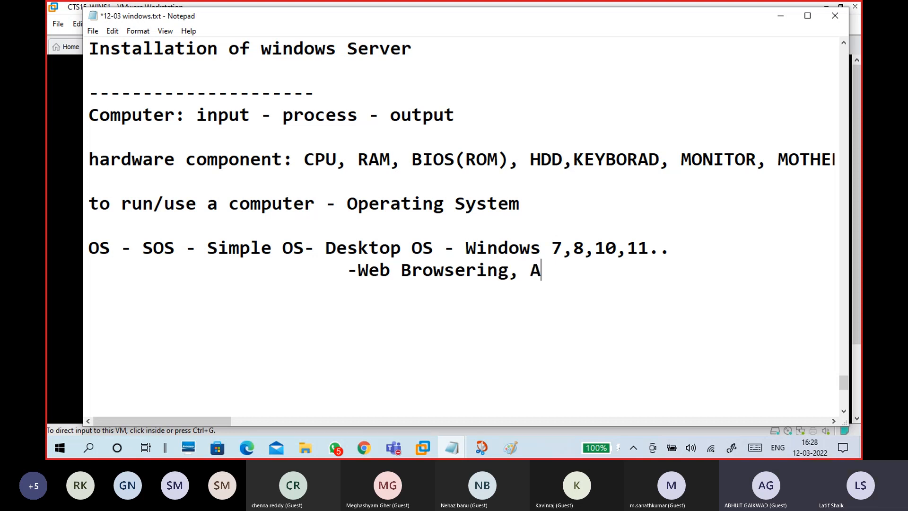
{"action": "type", "text": "pplica"}
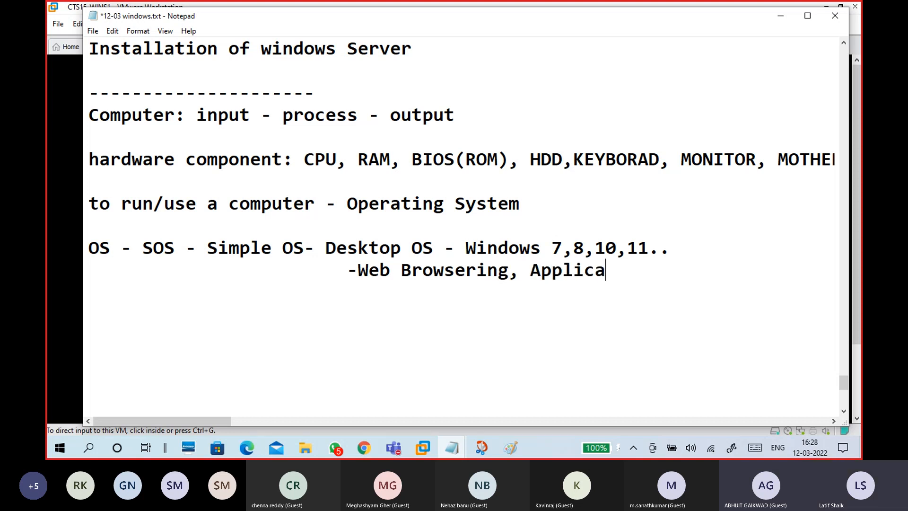
{"action": "type", "text": "tion,"}
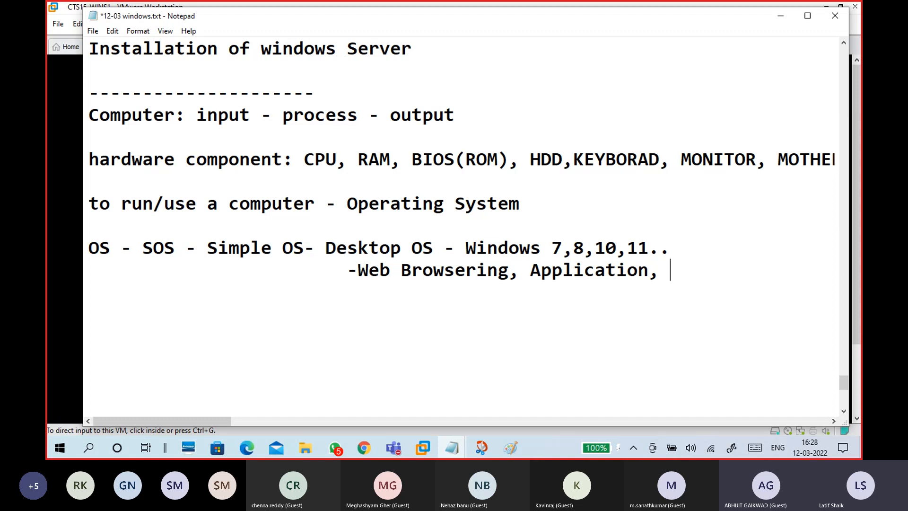
{"action": "type", "text": "Office too"}
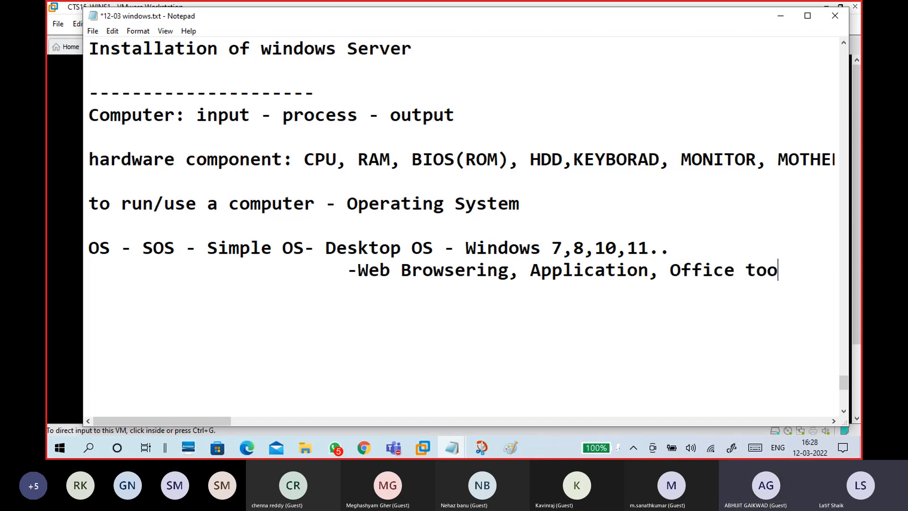
{"action": "type", "text": "l,"}
- Start an indented '-' line below, then select 'Office tool' in the line above
{"action": "key", "text": "Return"}
{"action": "key", "text": "Tab"}
{"action": "key", "text": "Tab"}
{"action": "key", "text": "Tab"}
{"action": "type", "text": "-"}
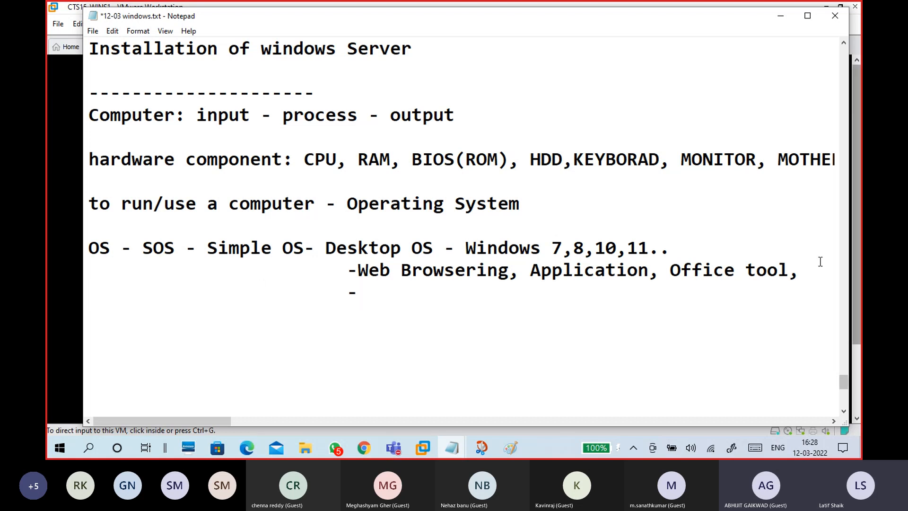
{"action": "left_click", "coordinate": [665, 272]}
{"action": "left_click", "coordinate": [649, 274]}
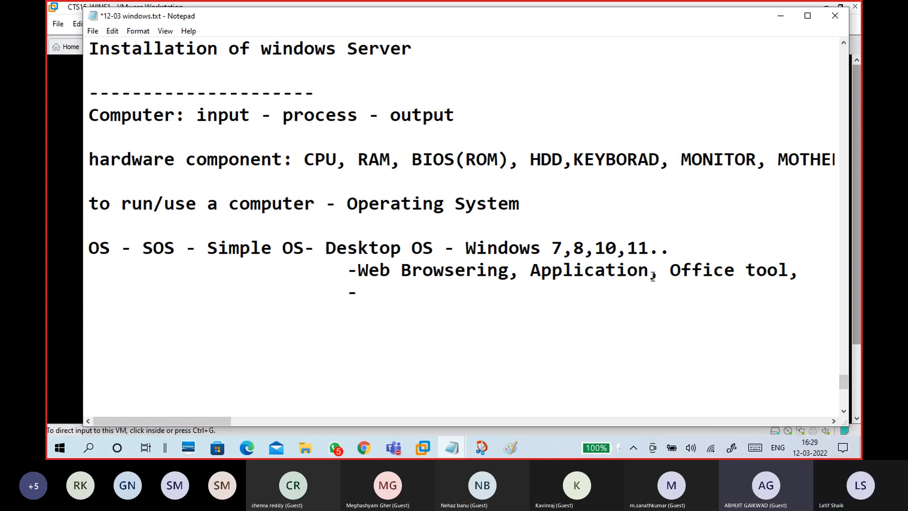
{"action": "left_click_drag", "start_coordinate": [788, 272], "coordinate": [651, 278]}
- Replace 'Office tool' so the line ends 'Applications,' and type 'Game, video , Music' below
{"action": "type", "text": "s"}
{"action": "left_click", "coordinate": [681, 275]}
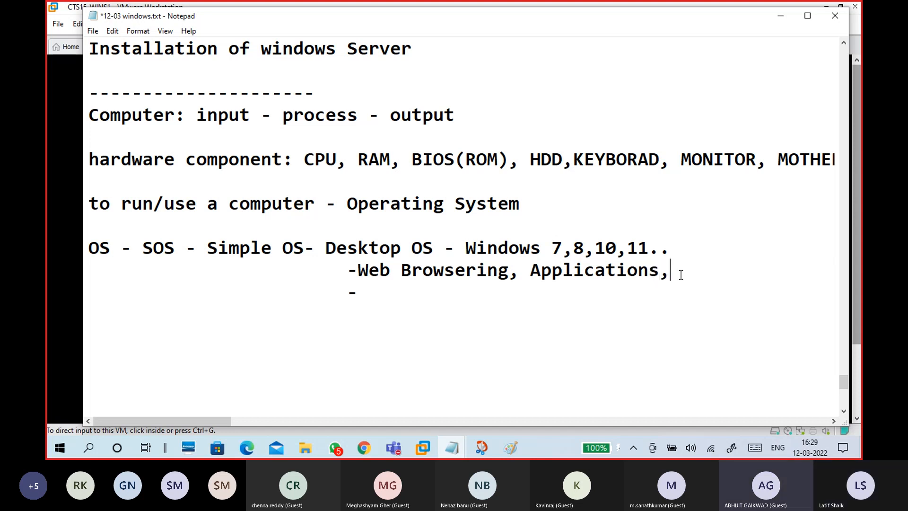
{"action": "type", "text": "Game, "}
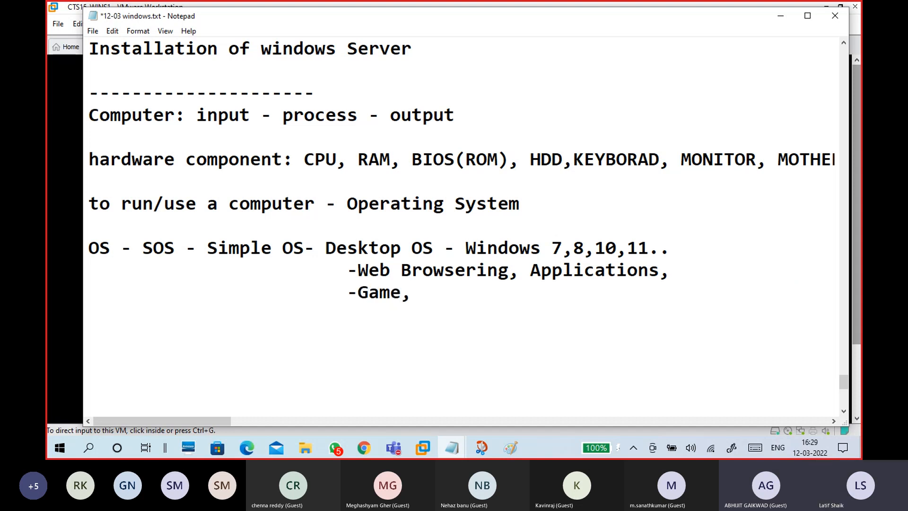
{"action": "type", "text": "video , "}
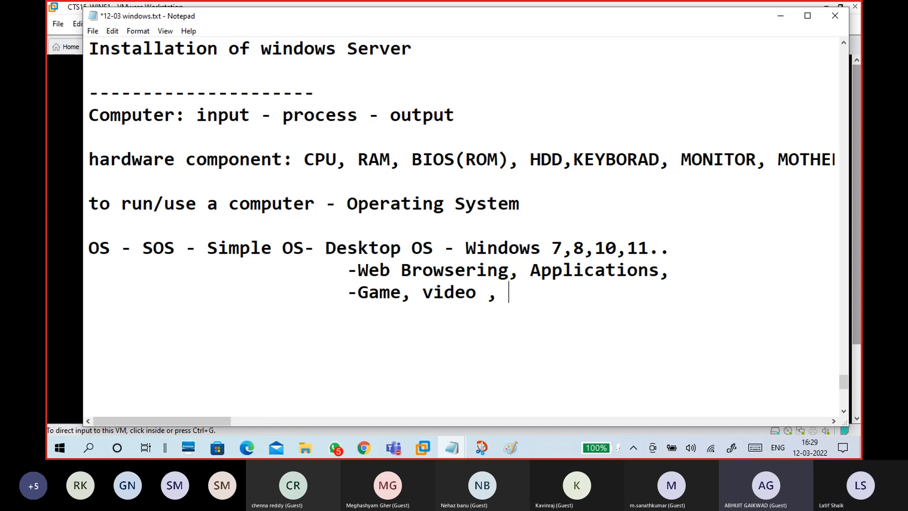
{"action": "type", "text": "aut"}
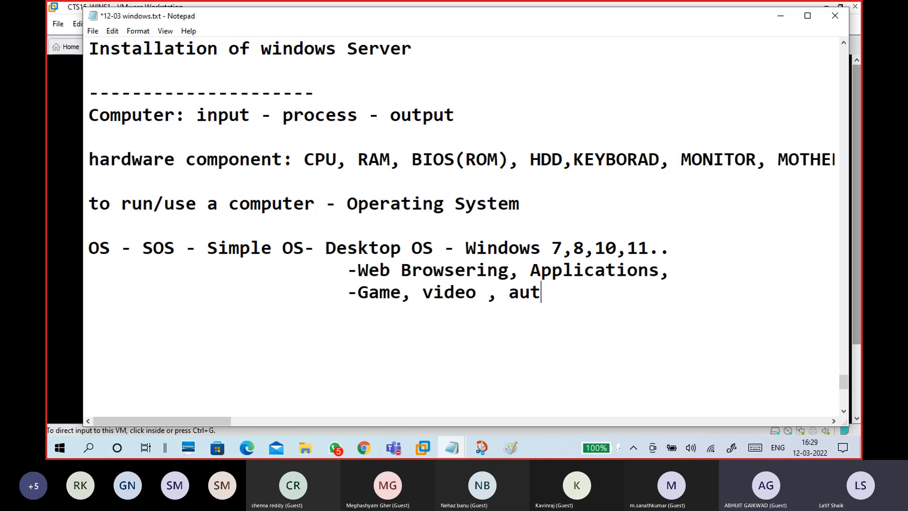
{"action": "key", "text": "BackSpace"}
{"action": "type", "text": "dio"}
{"action": "key", "text": "BackSpace"}
{"action": "key", "text": "BackSpace"}
{"action": "key", "text": "BackSpace"}
{"action": "key", "text": "BackSpace"}
{"action": "key", "text": "BackSpace"}
{"action": "type", "text": "Music"}
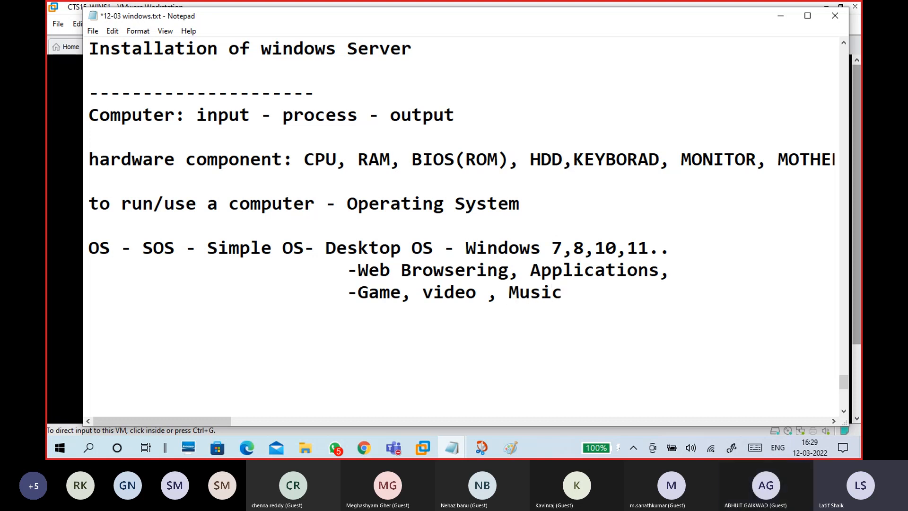
- Capitalise 'video' to 'Video' in the '-Game, Video , Music' line
{"action": "left_click", "coordinate": [435, 288]}
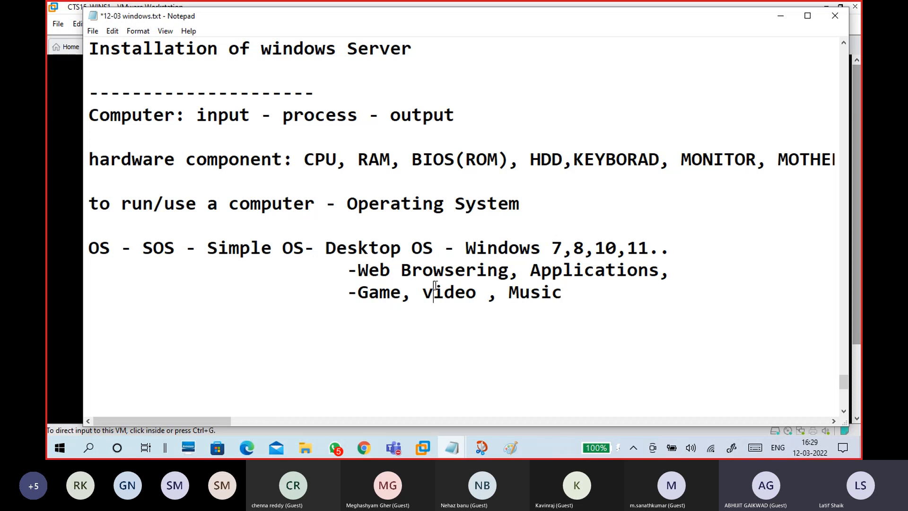
{"action": "key", "text": "BackSpace"}
{"action": "type", "text": "V"}
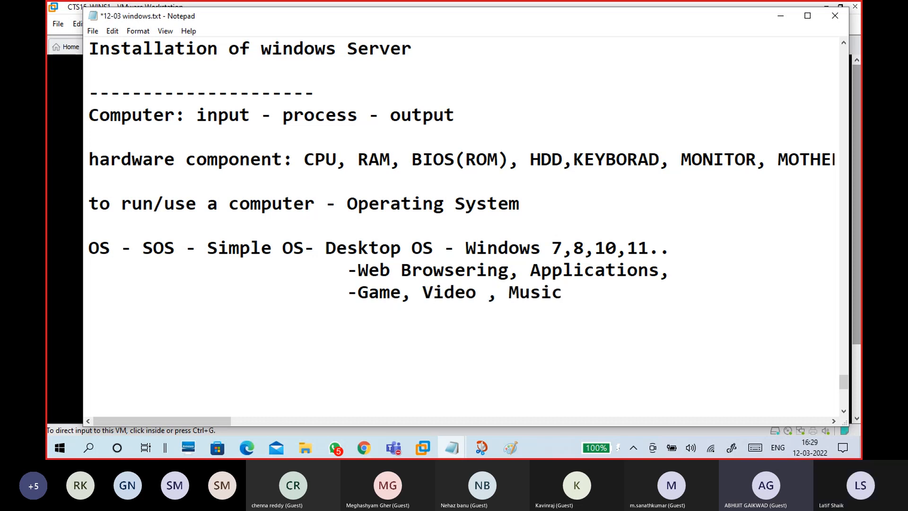
{"action": "left_click_drag", "start_coordinate": [584, 300], "coordinate": [359, 294]}
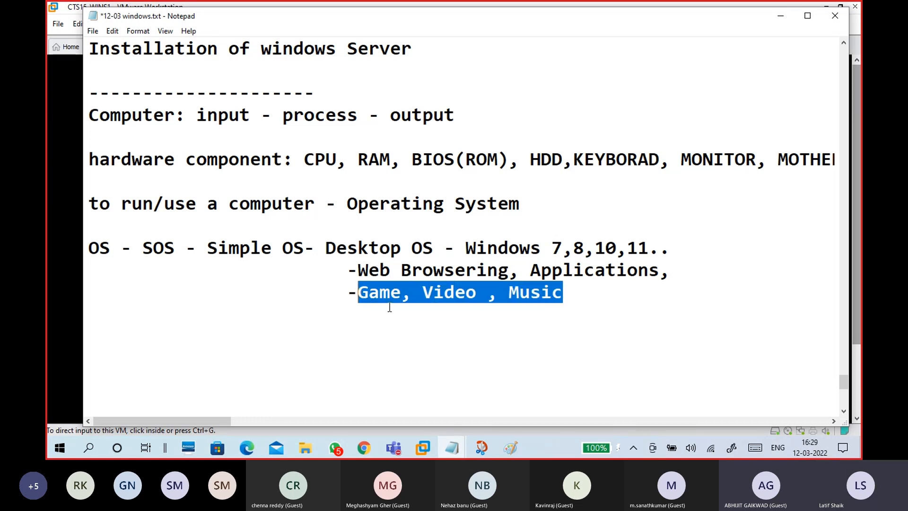
{"action": "left_click", "coordinate": [406, 313]}
{"action": "left_click", "coordinate": [609, 291]}
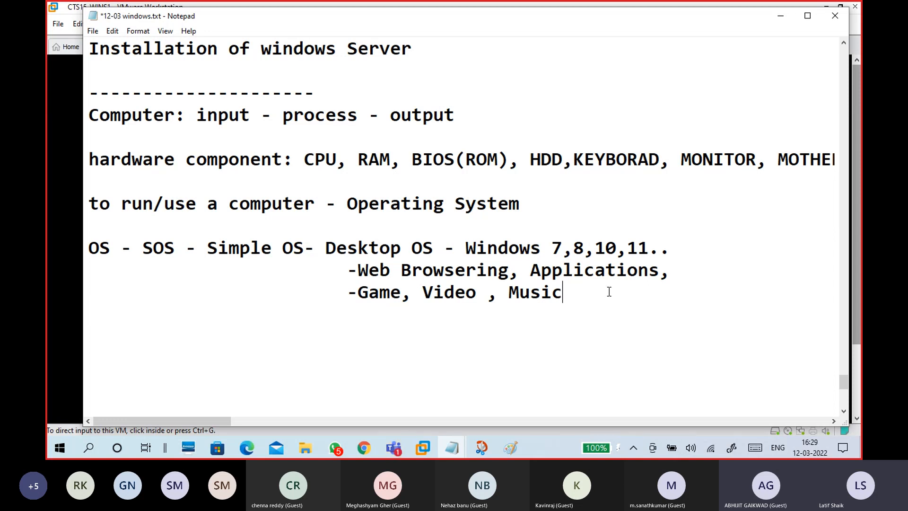
{"action": "mouse_move", "coordinate": [393, 451]}
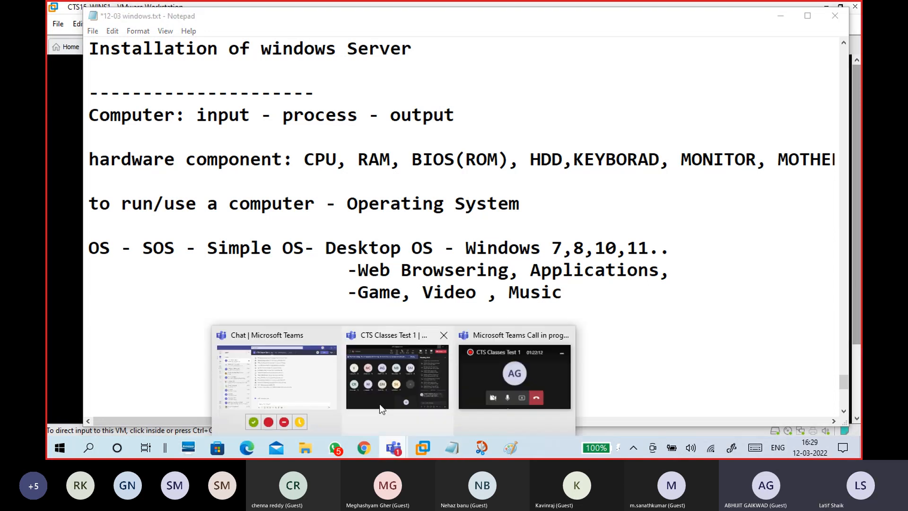
{"action": "left_click", "coordinate": [384, 410]}
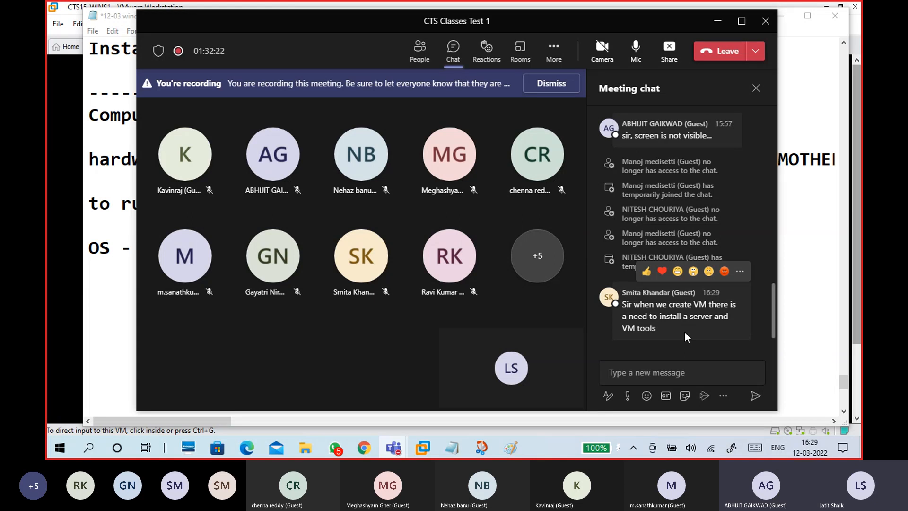
{"action": "left_click", "coordinate": [718, 22]}
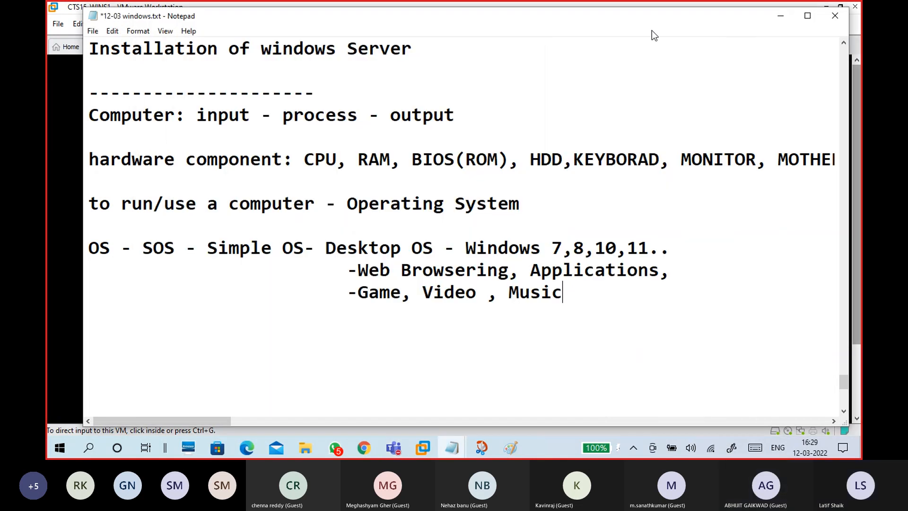
- Move the notes lower and check the CTS15-WINS1 setup progress, opening and closing the VM menu
{"action": "left_click_drag", "start_coordinate": [642, 21], "coordinate": [651, 121]}
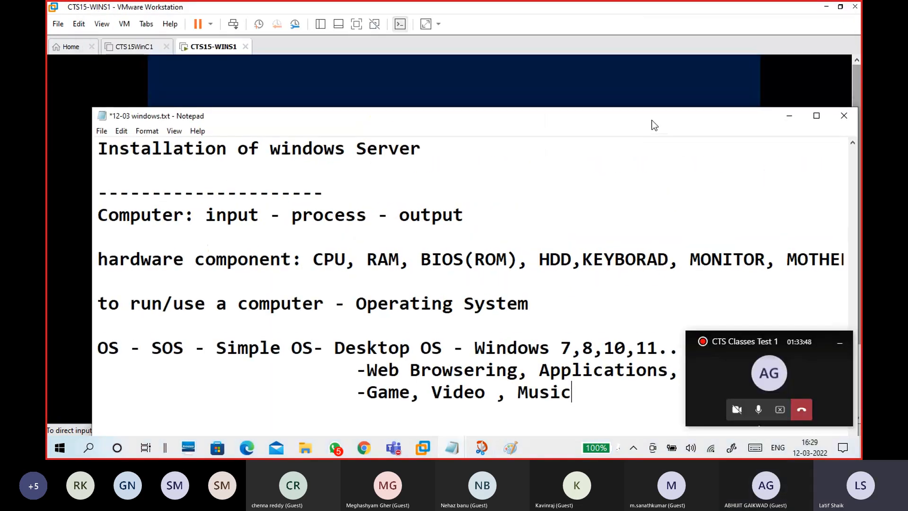
{"action": "left_click", "coordinate": [611, 17]}
{"action": "left_click", "coordinate": [586, 156]}
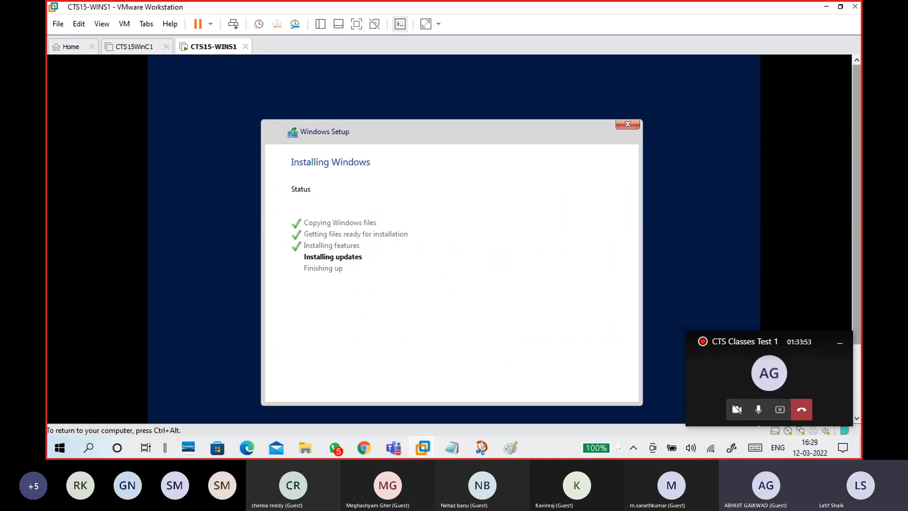
{"action": "key", "text": "ctrl+alt"}
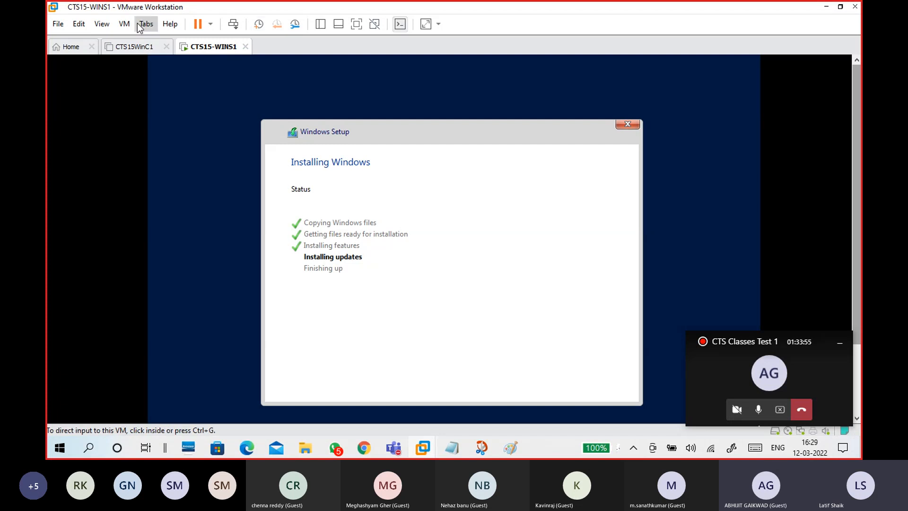
{"action": "left_click", "coordinate": [124, 28]}
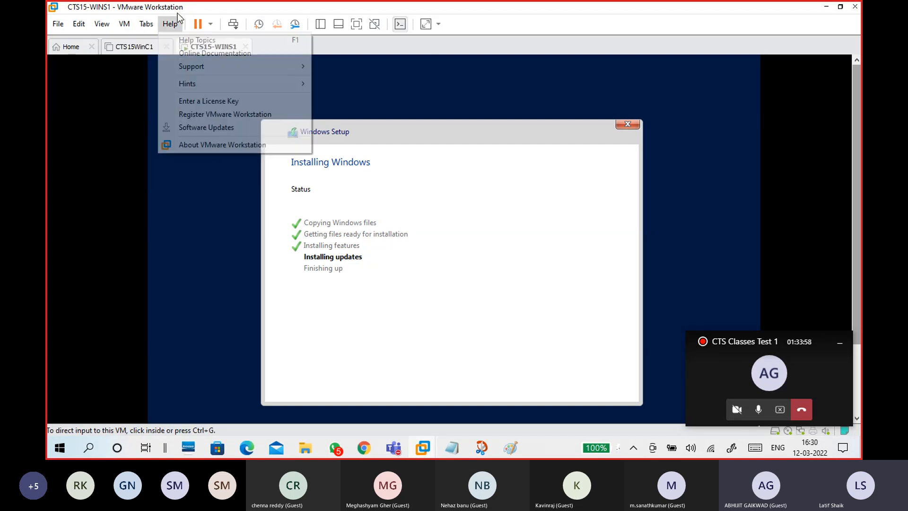
{"action": "left_click", "coordinate": [123, 24]}
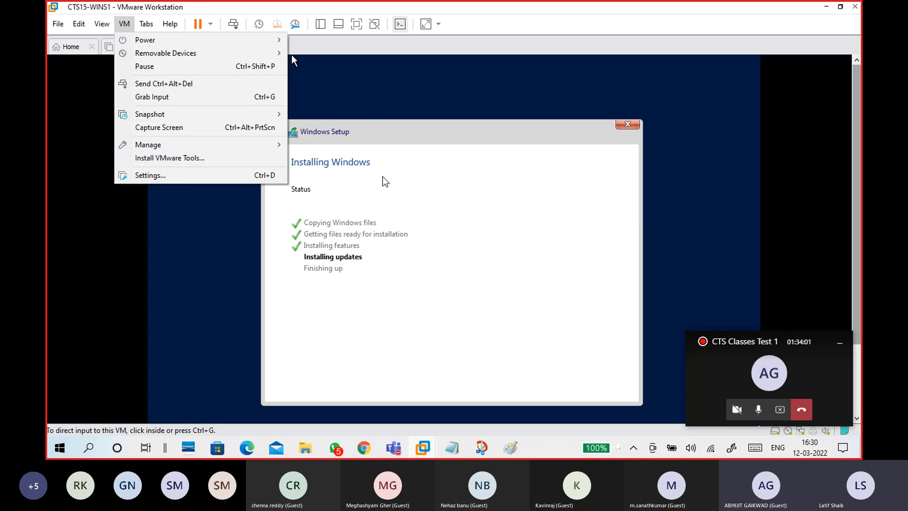
{"action": "left_click", "coordinate": [292, 59]}
{"action": "left_click", "coordinate": [440, 334]}
{"action": "key", "text": "ctrl+alt"}
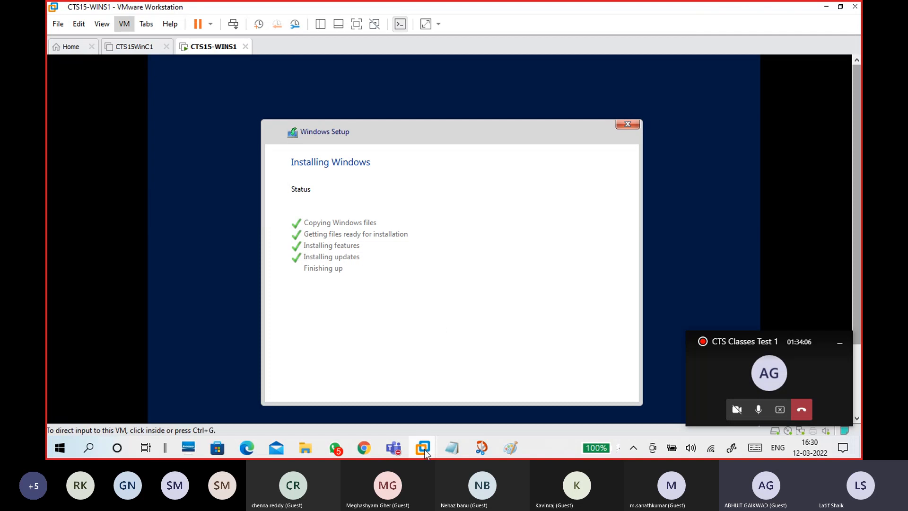
{"action": "mouse_move", "coordinate": [426, 453]}
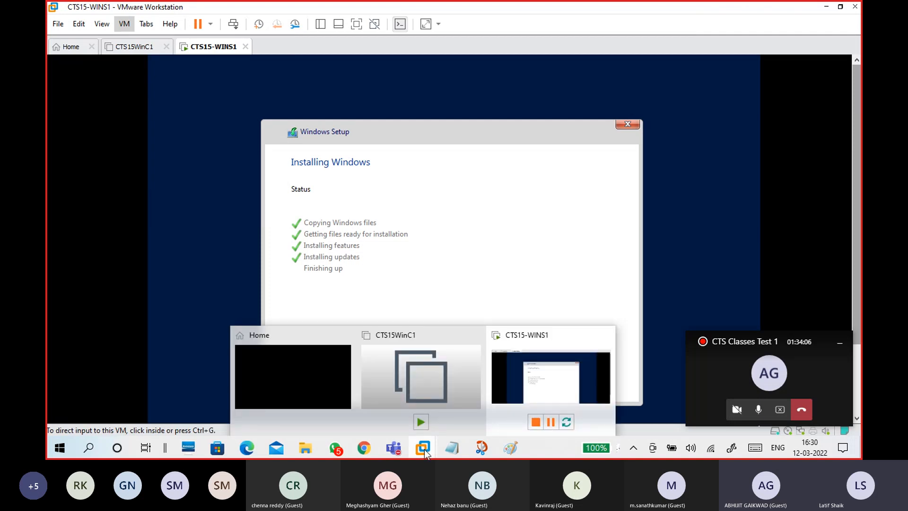
{"action": "left_click", "coordinate": [534, 387]}
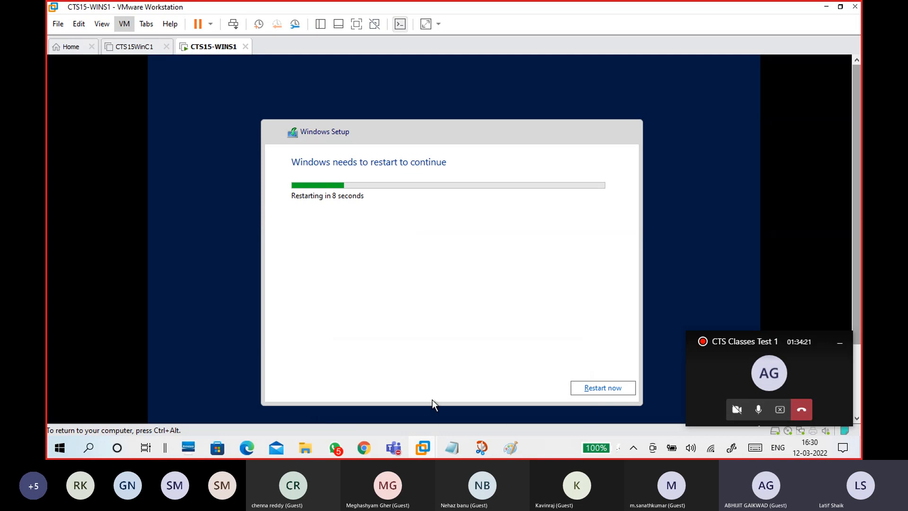
- Bring 12-03 windows.txt back and highlight the desktop OS description lines
{"action": "mouse_move", "coordinate": [451, 447]}
{"action": "left_click", "coordinate": [518, 386]}
{"action": "scroll", "coordinate": [446, 305], "scroll_direction": "down", "scroll_amount": 3}
{"action": "left_click_drag", "start_coordinate": [573, 194], "coordinate": [333, 149]}
- Below Music, type '- NOS - Network OS - Servers - Win server 2008,2012,2016,2019,2022'
{"action": "left_click", "coordinate": [359, 192]}
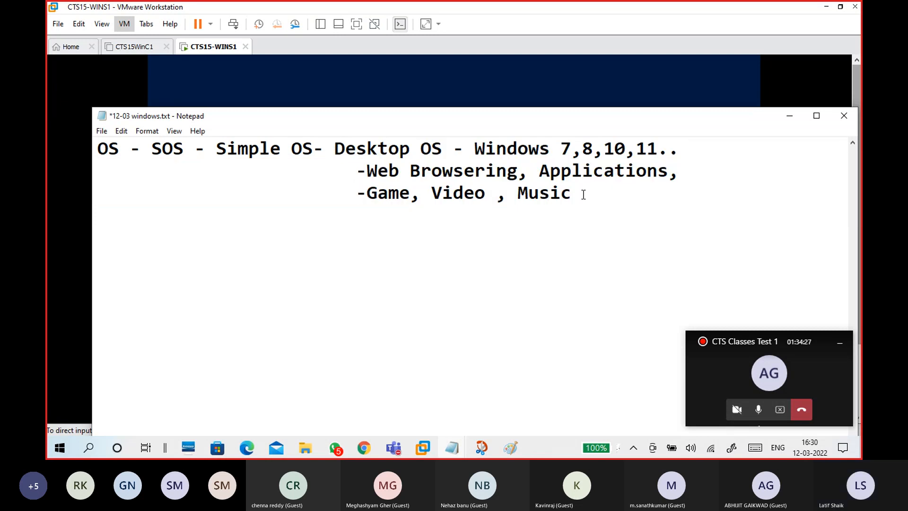
{"action": "key", "text": "Return"}
{"action": "key", "text": "Return"}
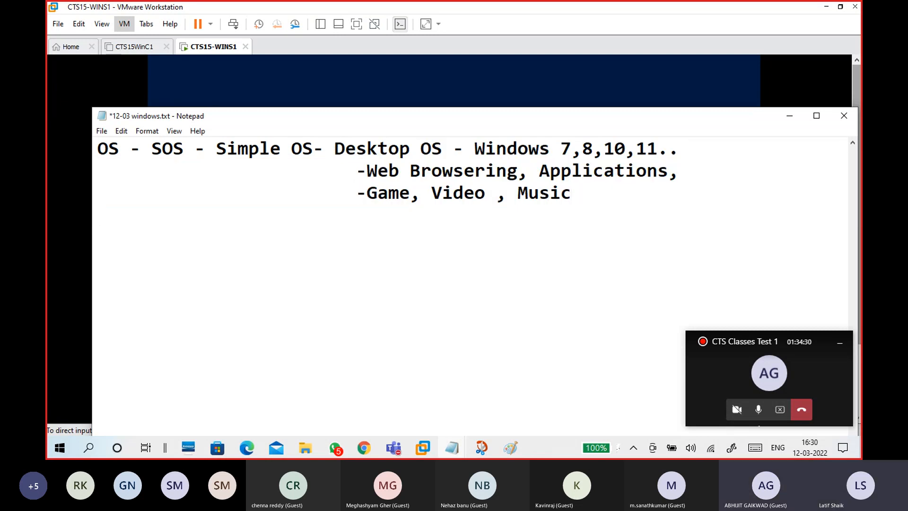
{"action": "key", "text": "Up"}
{"action": "key", "text": "Home"}
{"action": "type", "text": "- NOS - Network O"}
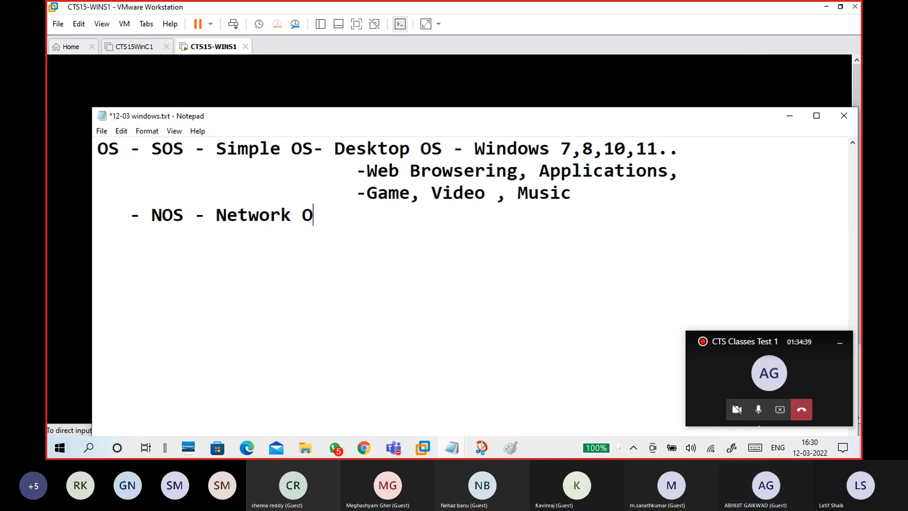
{"action": "type", "text": "D"}
{"action": "key", "text": "BackSpace"}
{"action": "key", "text": "BackSpace"}
{"action": "type", "text": "s"}
{"action": "key", "text": "BackSpace"}
{"action": "key", "text": "BackSpace"}
{"action": "type", "text": "S - Servers - Win"}
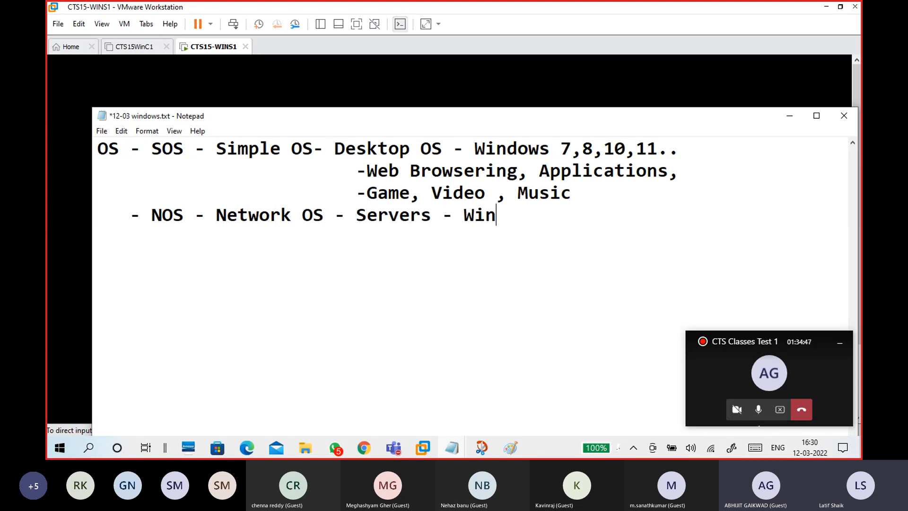
{"action": "type", "text": " ser"}
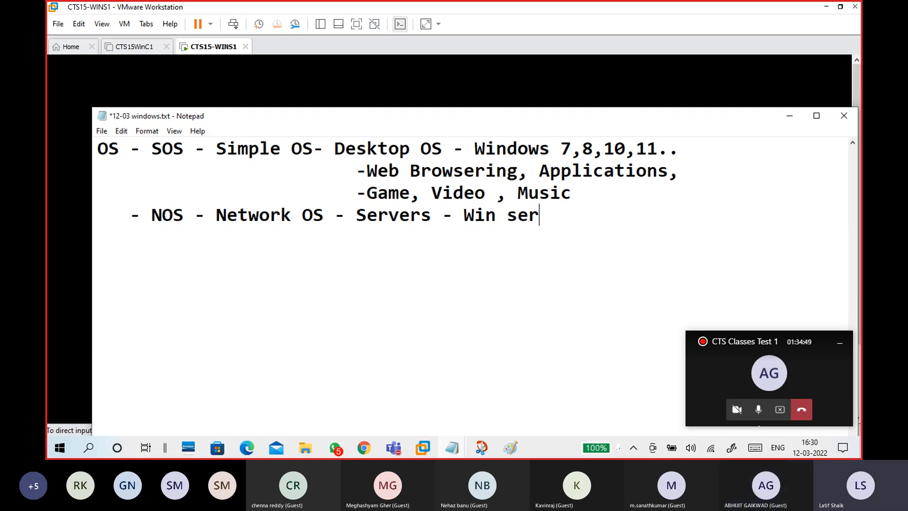
{"action": "type", "text": "ver 200"}
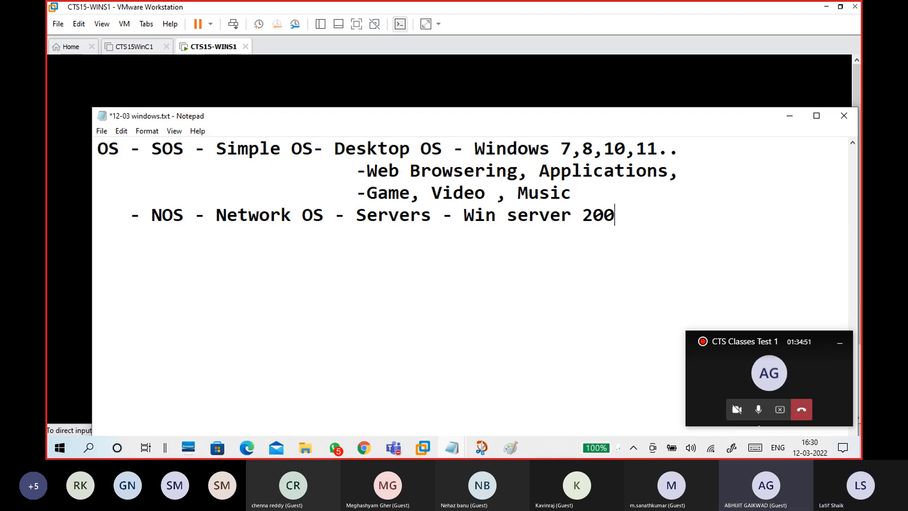
{"action": "type", "text": "8,"}
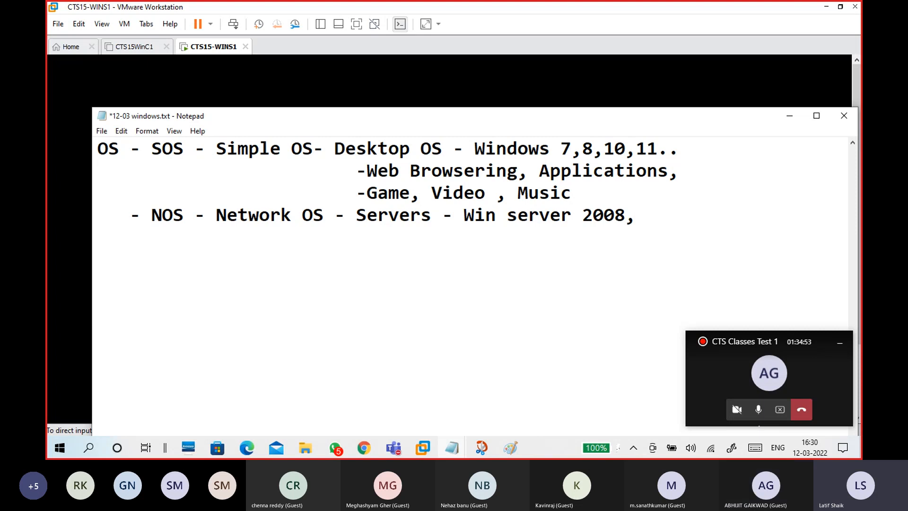
{"action": "type", "text": "2012,2016,"}
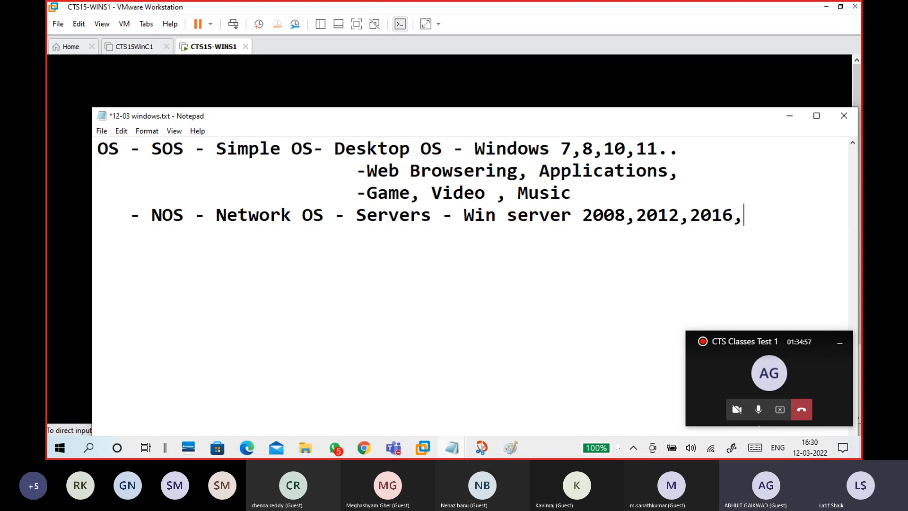
{"action": "type", "text": "2019"}
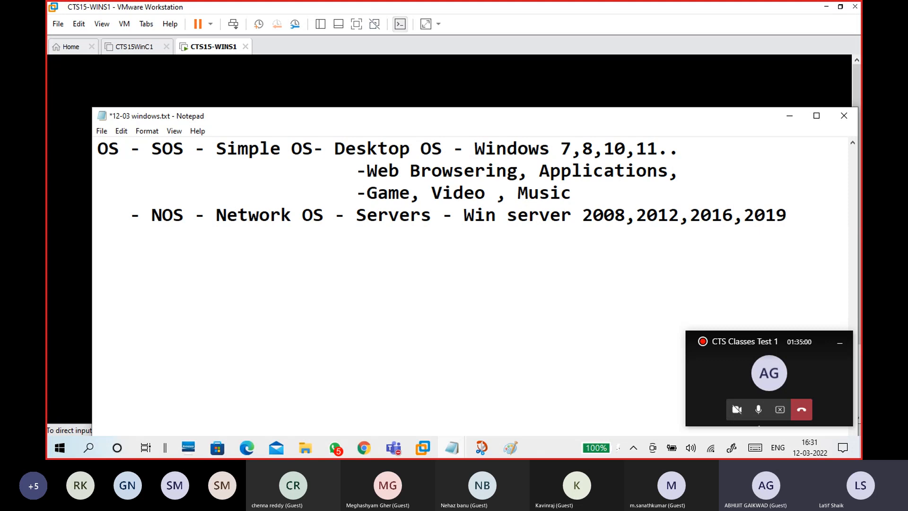
{"action": "type", "text": ",200"}
{"action": "key", "text": "BackSpace"}
{"action": "type", "text": "22"}
- Add '- Linux, Unix' and an indented '-provide services- dns,dhcp,' line beneath it
{"action": "key", "text": "Return"}
{"action": "type", "text": "- Linux,"}
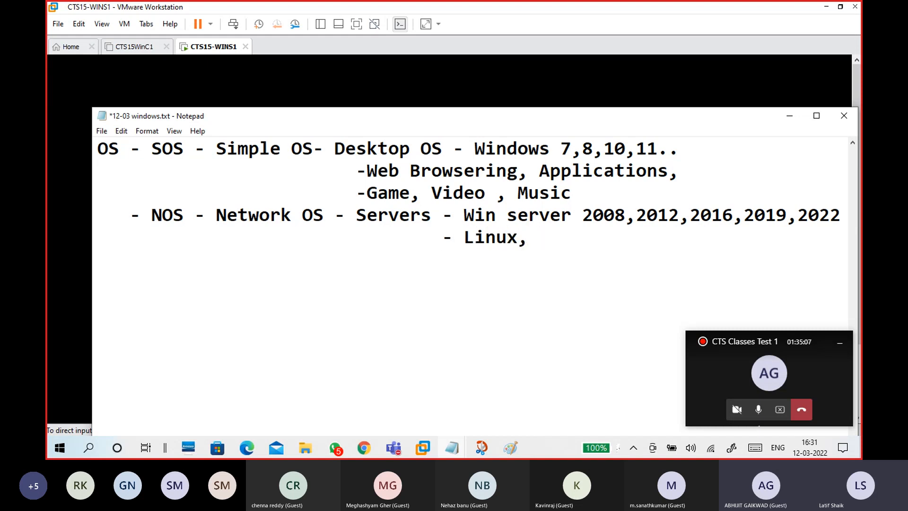
{"action": "type", "text": " Unix"}
{"action": "key", "text": "Return"}
{"action": "key", "text": "Tab"}
{"action": "key", "text": "Tab"}
{"action": "key", "text": "Tab"}
{"action": "type", "text": "-"}
{"action": "key", "text": "BackSpace"}
{"action": "type", "text": "pro"}
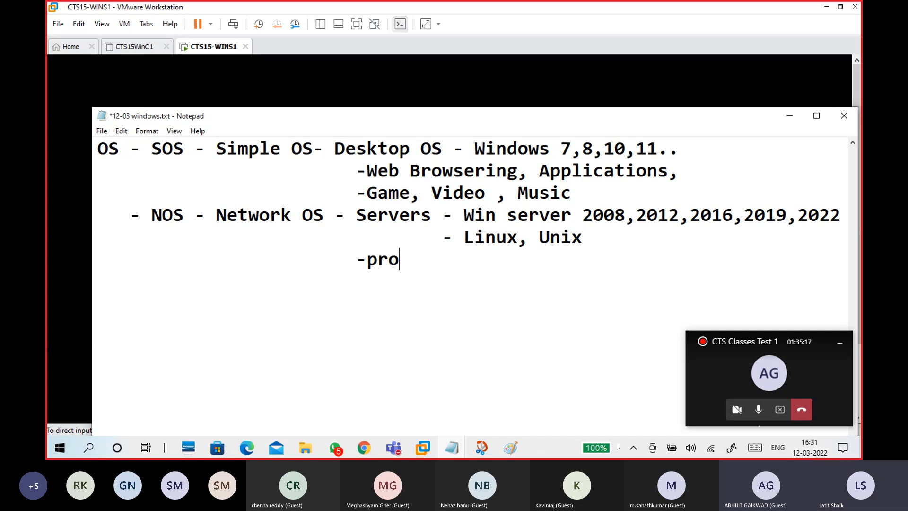
{"action": "type", "text": "vide ser"}
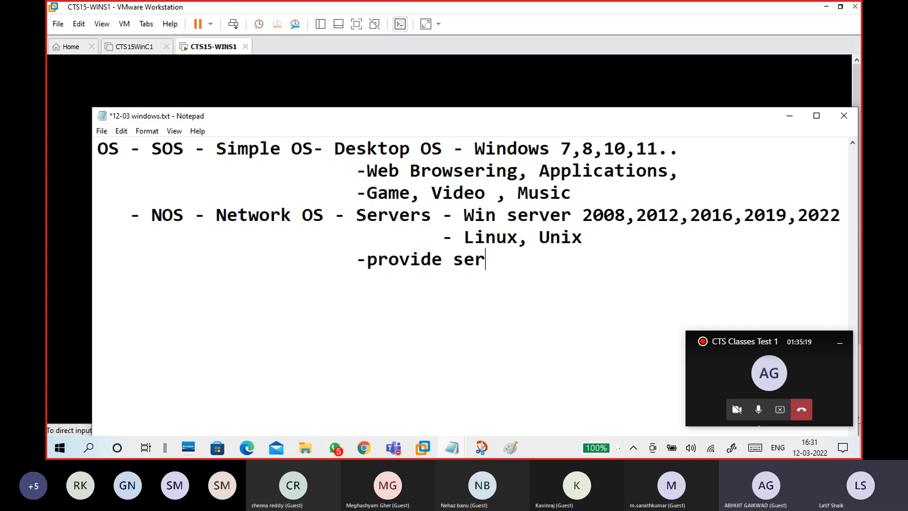
{"action": "type", "text": "vices"}
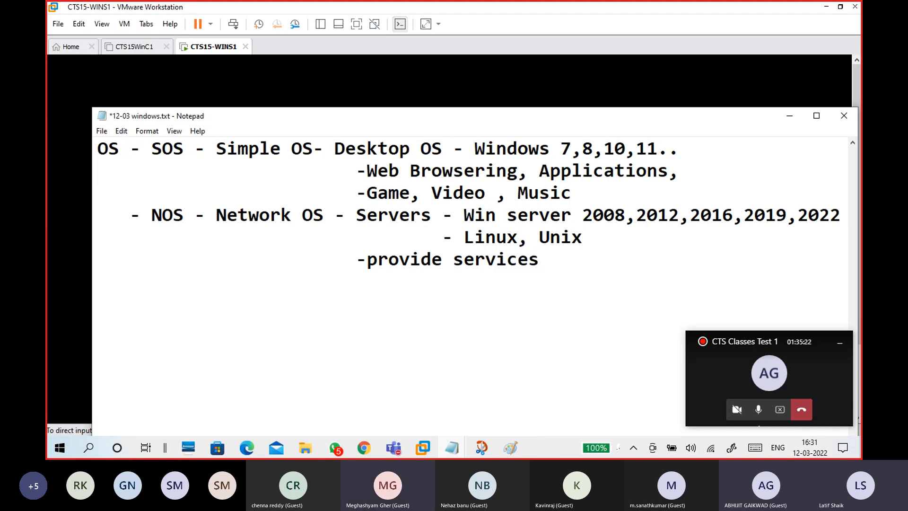
{"action": "type", "text": "- dns,d"}
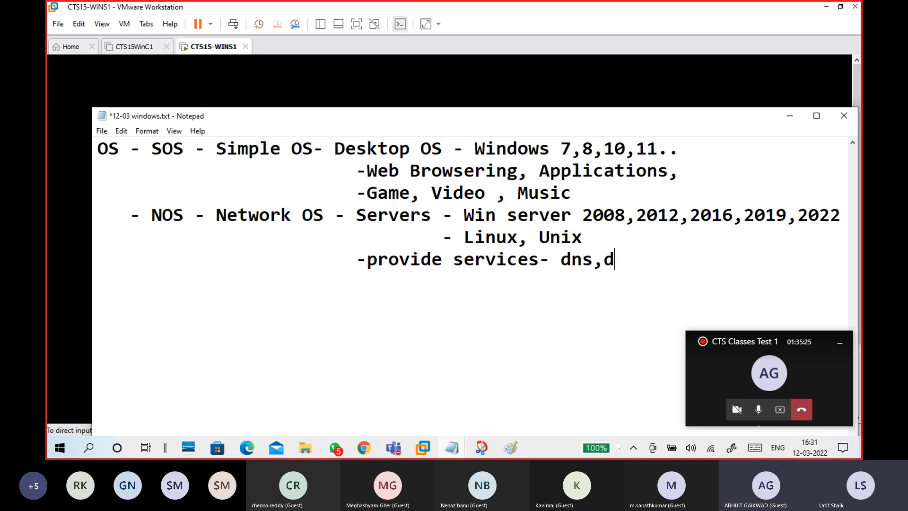
{"action": "type", "text": "hcp,"}
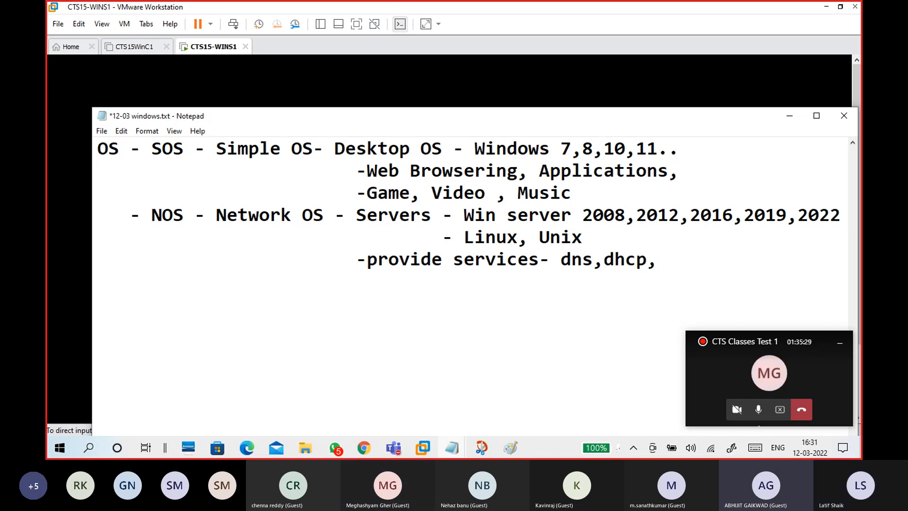
{"action": "left_click_drag", "start_coordinate": [579, 118], "coordinate": [550, 23]}
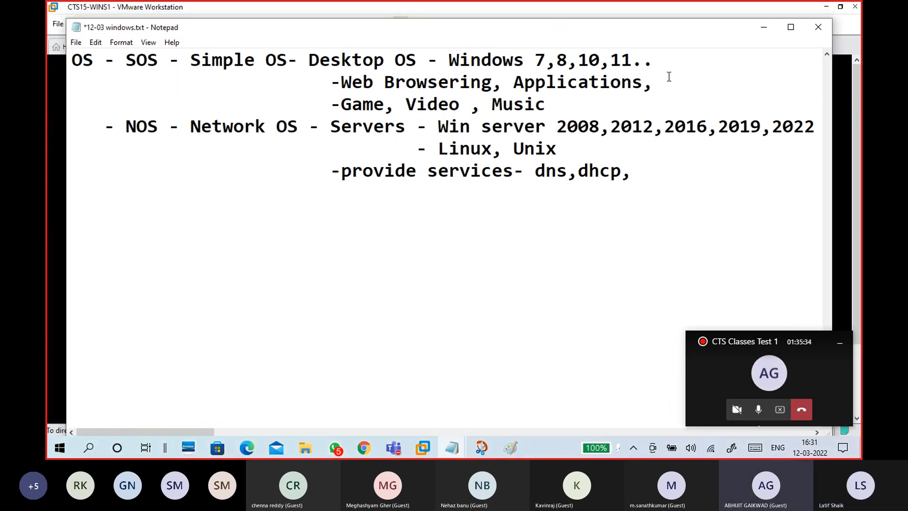
- Check the rebooting VM's boot screen, then bring the 12-03 windows.txt notes back up
{"action": "left_click", "coordinate": [663, 17]}
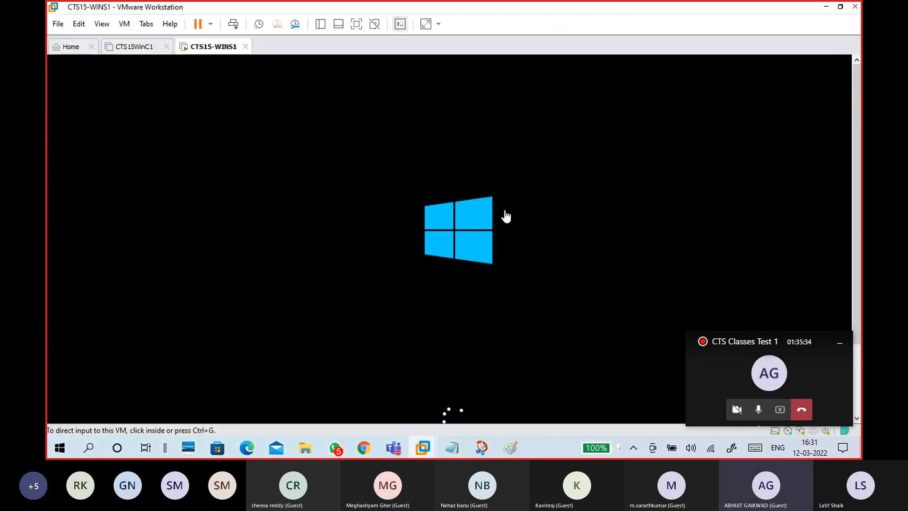
{"action": "left_click", "coordinate": [453, 447]}
{"action": "left_click", "coordinate": [501, 368]}
- Add 'web server' after dhcp on the services line, then switch to the Windows Server 2019 docs
{"action": "left_click_drag", "start_coordinate": [535, 169], "coordinate": [637, 172]}
{"action": "left_click", "coordinate": [636, 171]}
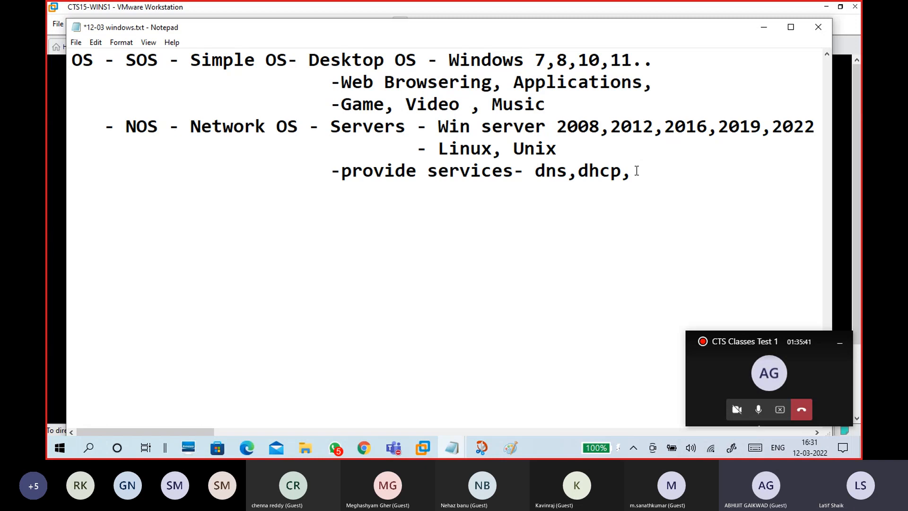
{"action": "type", "text": "web s"}
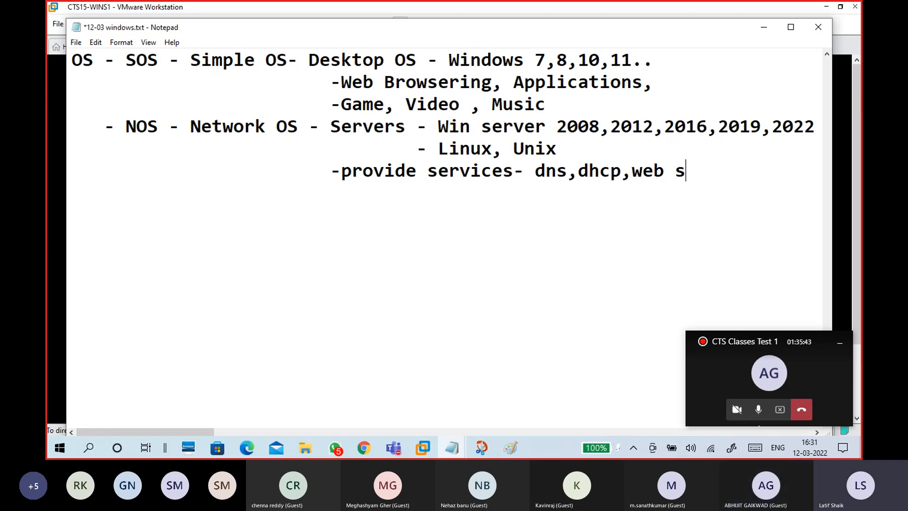
{"action": "type", "text": "erver"}
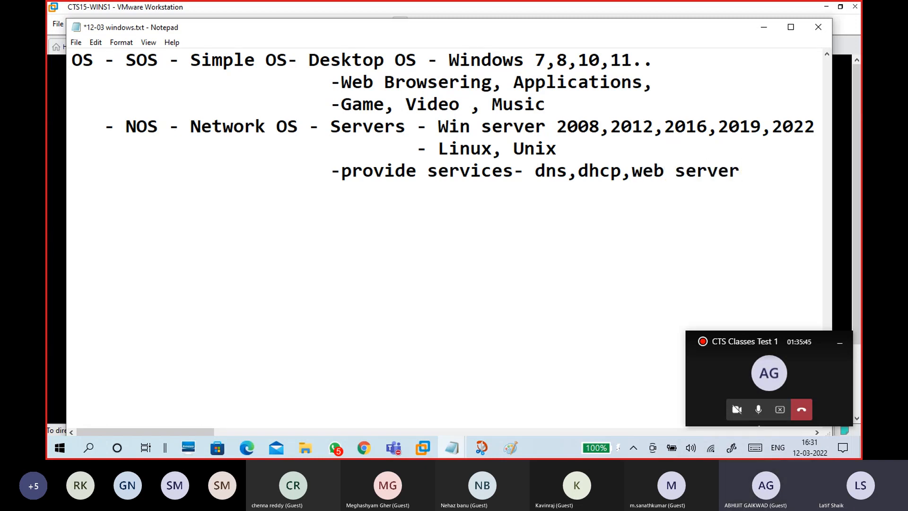
{"action": "left_click", "coordinate": [367, 446]}
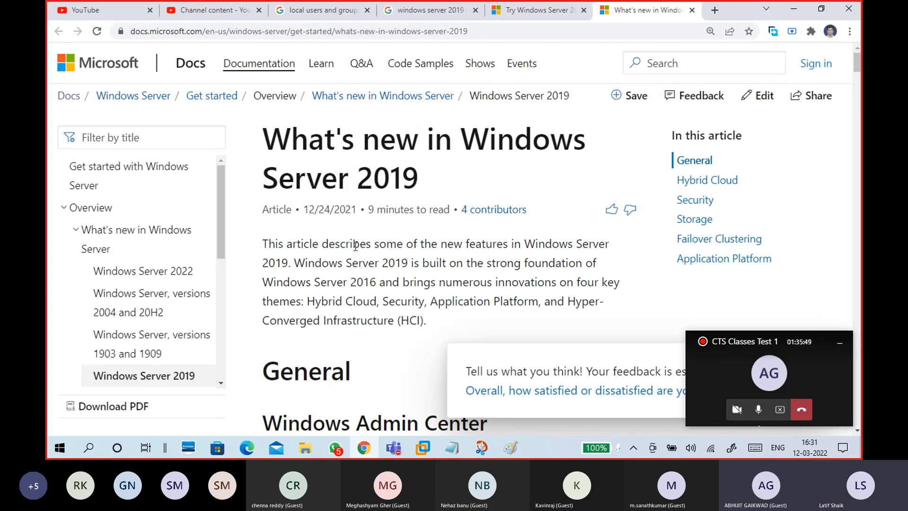
- Glance at YouTube Studio, return to the 'What's new in Windows Server 2019' docs, then minimize Chrome
{"action": "left_click", "coordinate": [217, 11]}
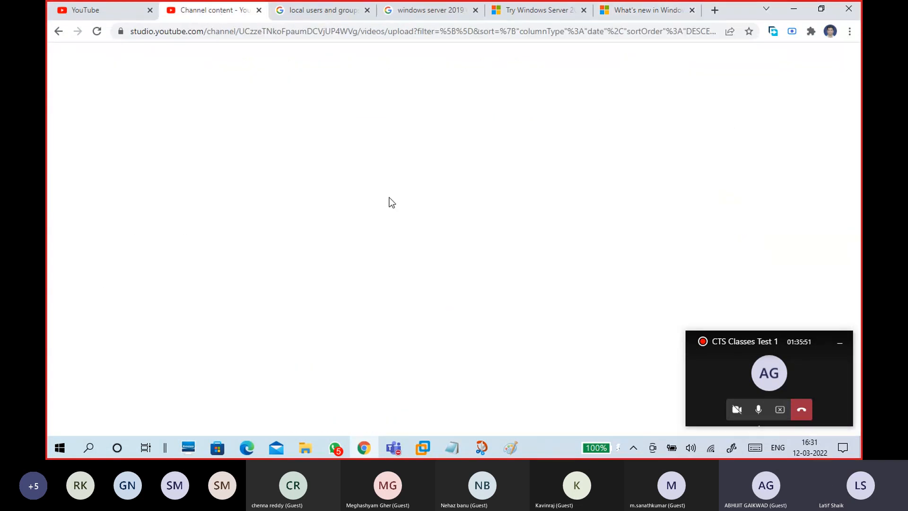
{"action": "left_click", "coordinate": [639, 10]}
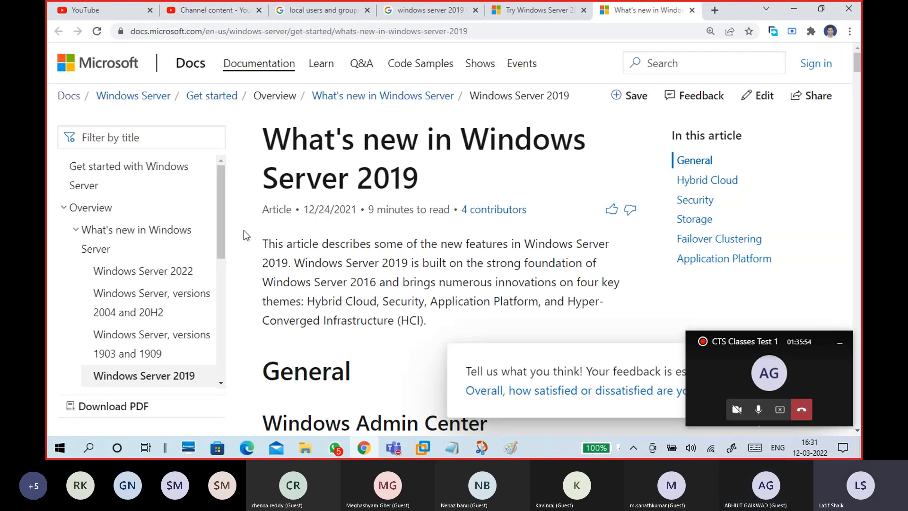
{"action": "left_click", "coordinate": [794, 9]}
- Append ',storage,ad,' to the services line and add an indented '-vpn...' line beneath it
{"action": "type", "text": ",storage"}
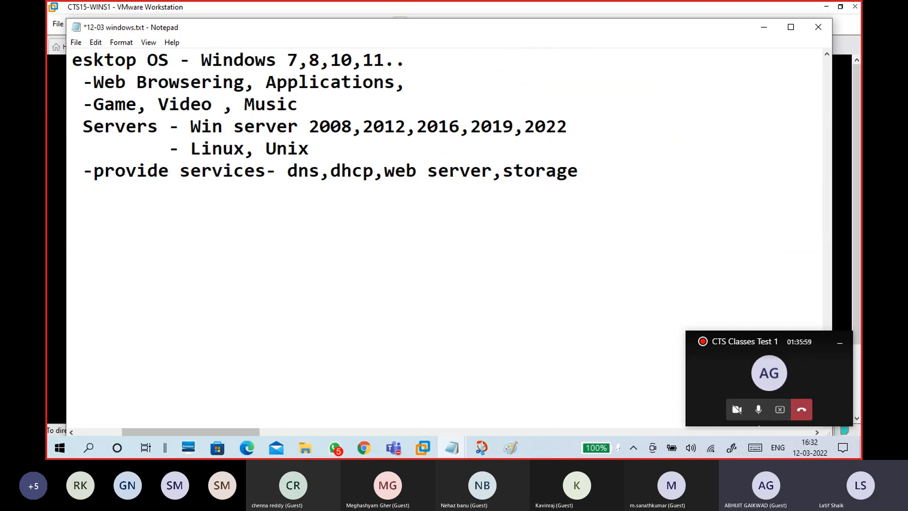
{"action": "type", "text": ","}
{"action": "type", "text": "ad"}
{"action": "type", "text": ","}
{"action": "key", "text": "Return"}
{"action": "key", "text": "Tab"}
{"action": "key", "text": "Tab"}
{"action": "key", "text": "Tab"}
{"action": "key", "text": "Tab"}
{"action": "key", "text": "Tab"}
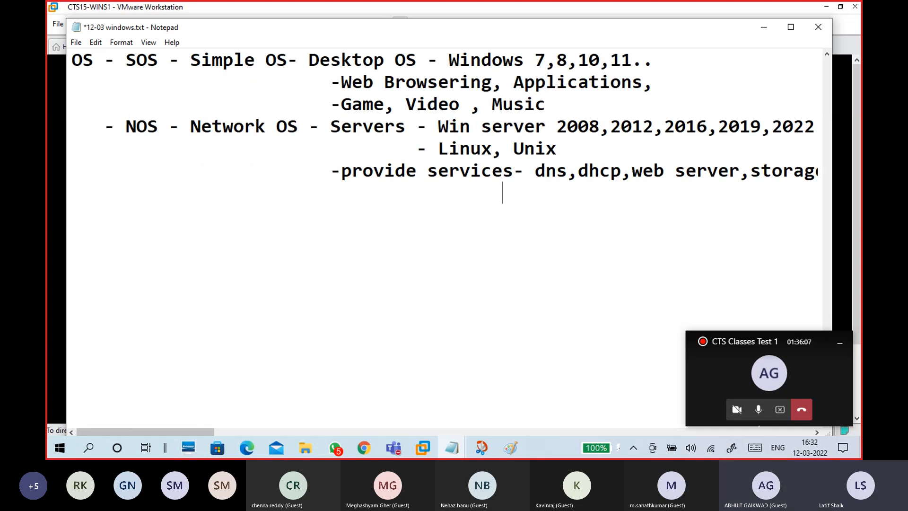
{"action": "type", "text": "-"}
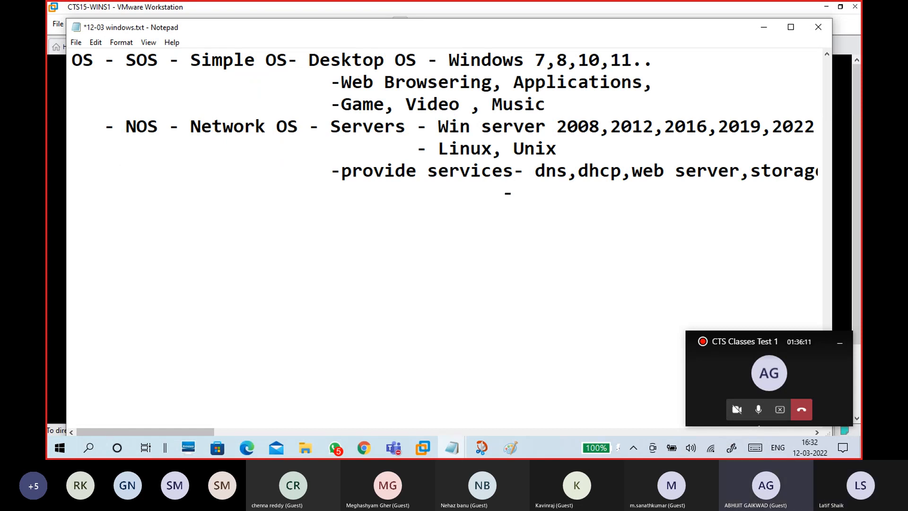
{"action": "type", "text": "re"}
{"action": "key", "text": "BackSpace"}
{"action": "key", "text": "BackSpace"}
{"action": "type", "text": "vpn..."}
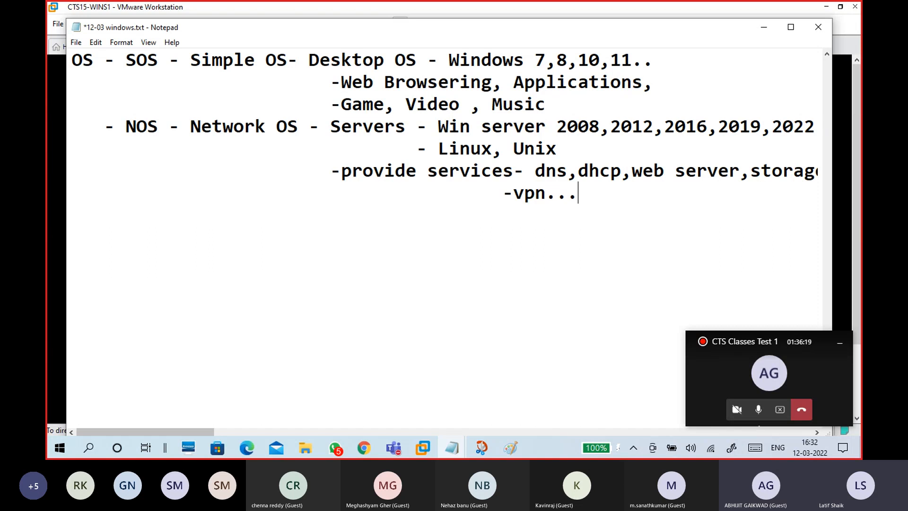
- Highlight 'Servers' and 'provide services' in the notes, then clear the selection
{"action": "scroll", "coordinate": [603, 210], "scroll_direction": "up", "scroll_amount": 1}
{"action": "left_click", "coordinate": [332, 192]}
{"action": "left_click_drag", "start_coordinate": [334, 189], "coordinate": [410, 196]}
{"action": "left_click_drag", "start_coordinate": [343, 235], "coordinate": [513, 237]}
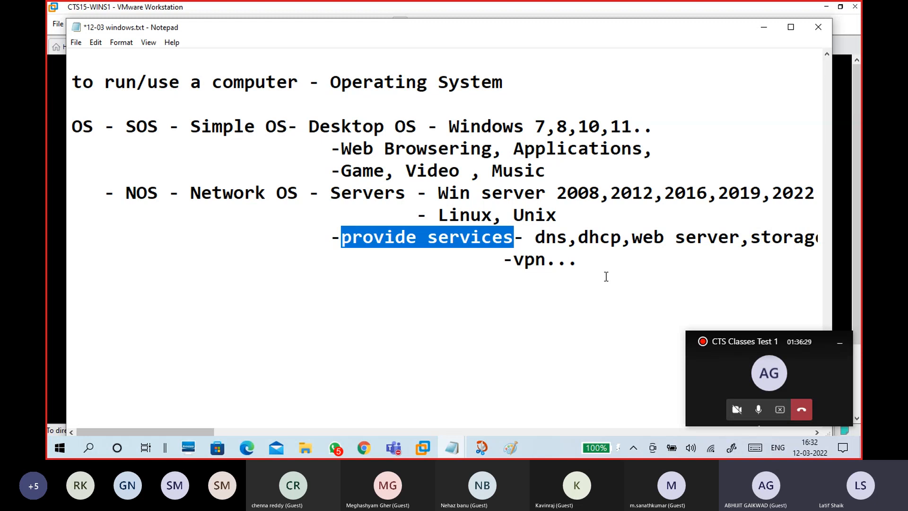
{"action": "left_click", "coordinate": [549, 259]}
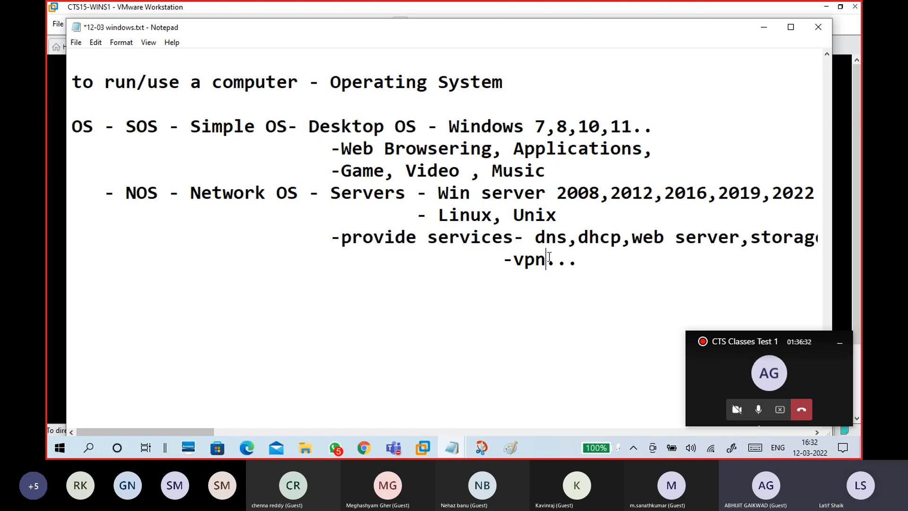
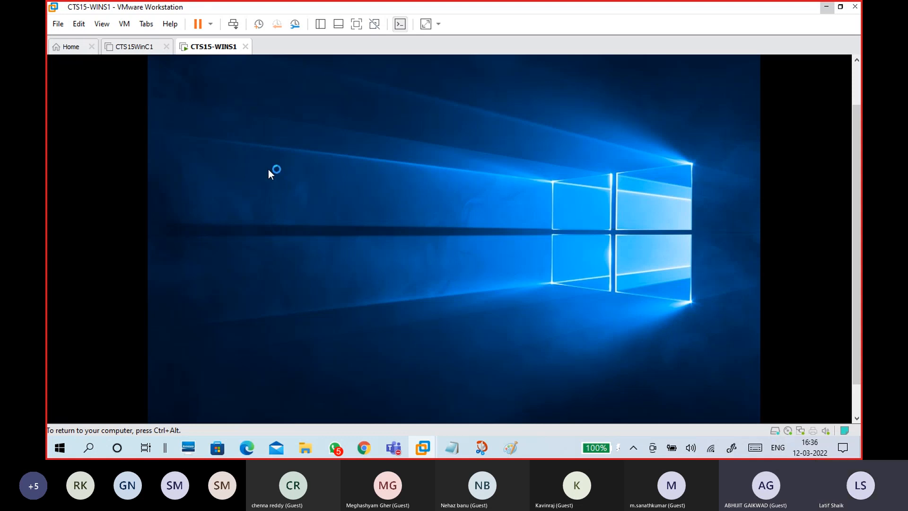
- Return to the running CTS15-WINS1 console and click into it while Server Manager launches
{"action": "left_click", "coordinate": [138, 49]}
{"action": "left_click", "coordinate": [204, 55]}
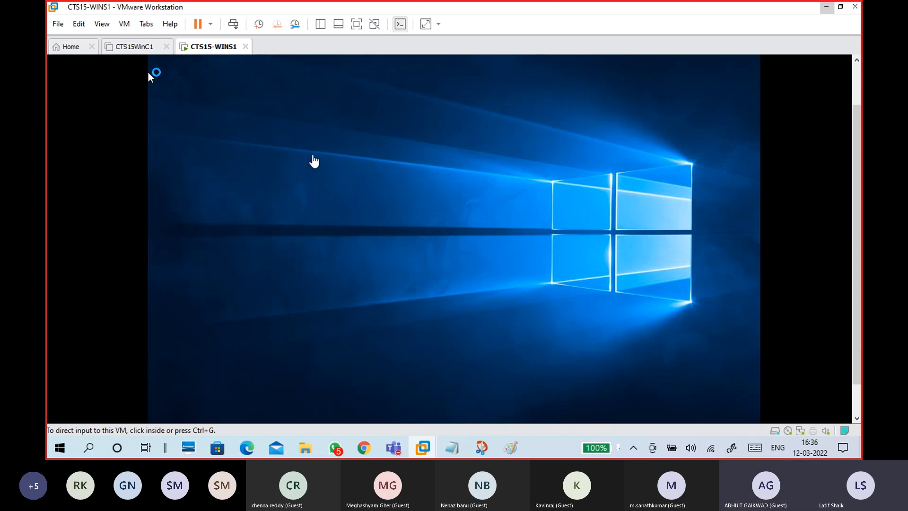
{"action": "left_click", "coordinate": [728, 137]}
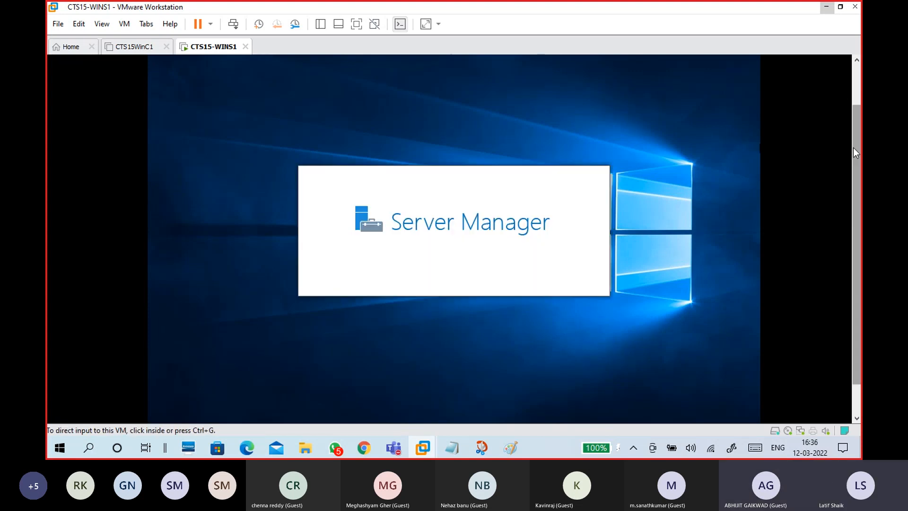
{"action": "left_click_drag", "start_coordinate": [856, 154], "coordinate": [857, 255]}
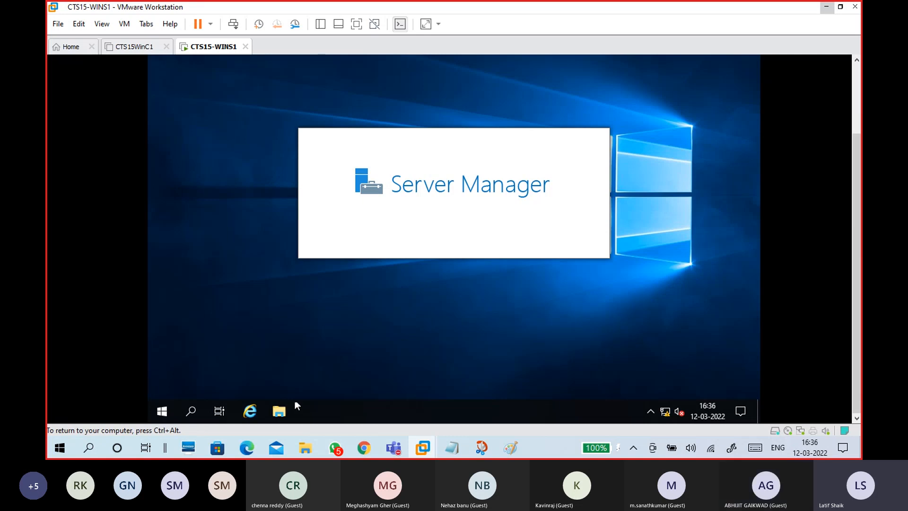
- Check both VM tabs, let Server Manager's dashboard load, then release input and bring up Paint
{"action": "left_click", "coordinate": [151, 45]}
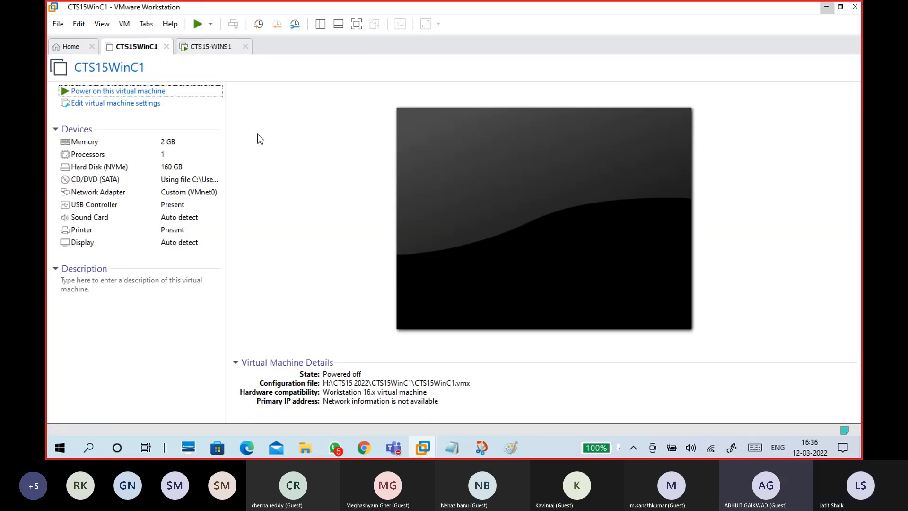
{"action": "left_click", "coordinate": [221, 47]}
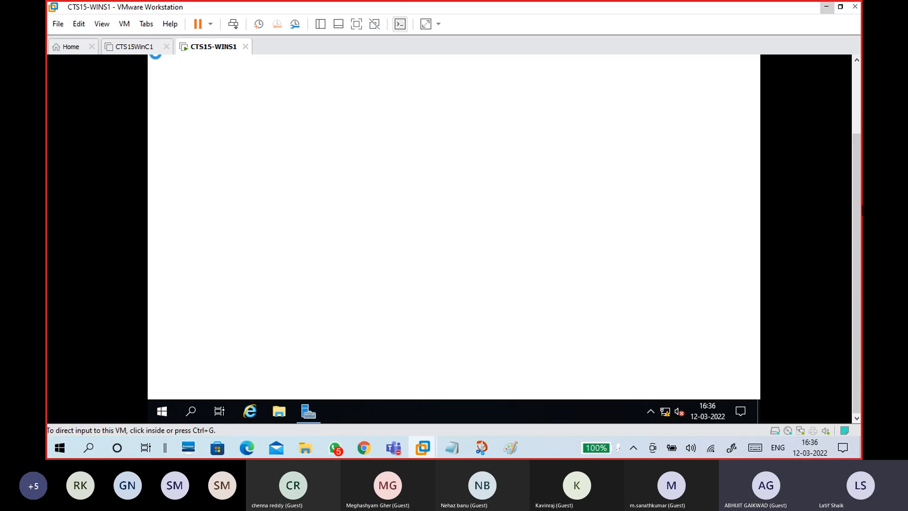
{"action": "left_click_drag", "start_coordinate": [853, 191], "coordinate": [852, 94]}
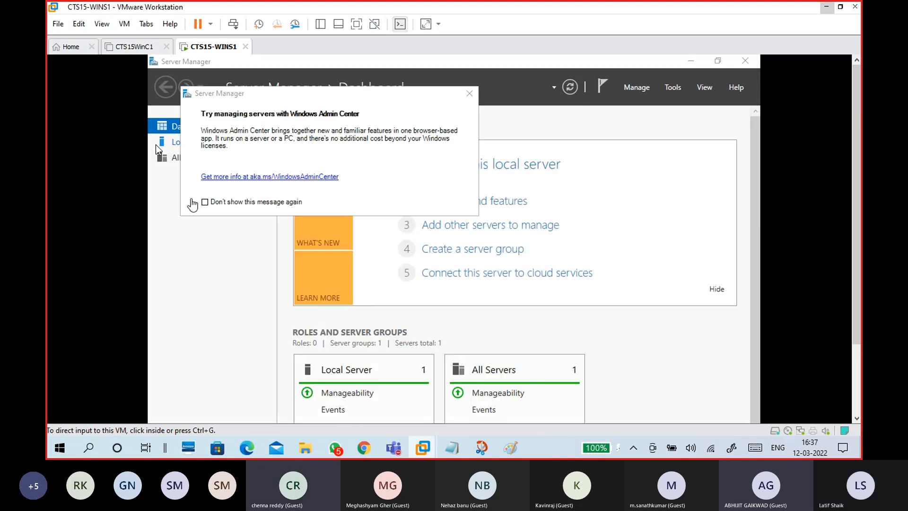
{"action": "left_click", "coordinate": [155, 144]}
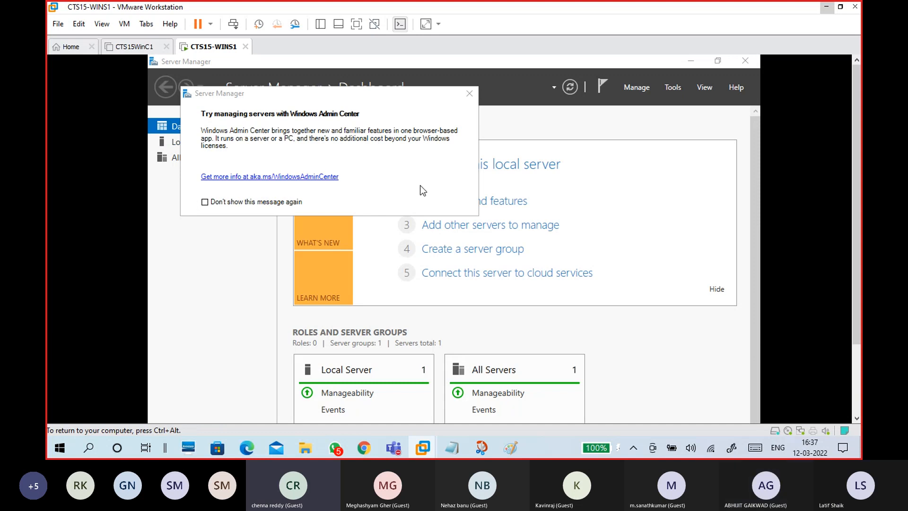
{"action": "key", "text": "ctrl+alt"}
{"action": "left_click", "coordinate": [518, 450]}
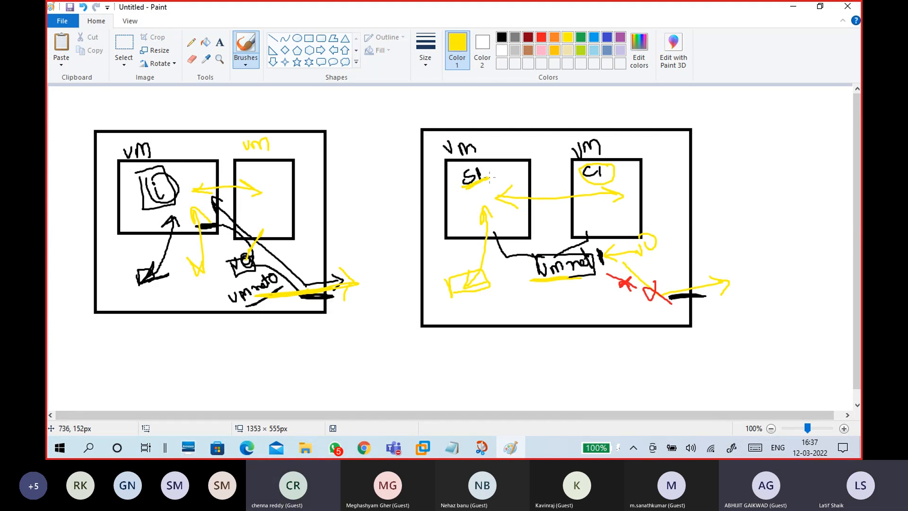
- Circle SI and CI in yellow, then add a blue 2 and lines toward vmnet
{"action": "mouse_move", "coordinate": [496, 174]}
{"action": "left_mouse_down"}
{"action": "mouse_move", "coordinate": [476, 159]}
{"action": "mouse_move", "coordinate": [494, 180]}
{"action": "left_mouse_up"}
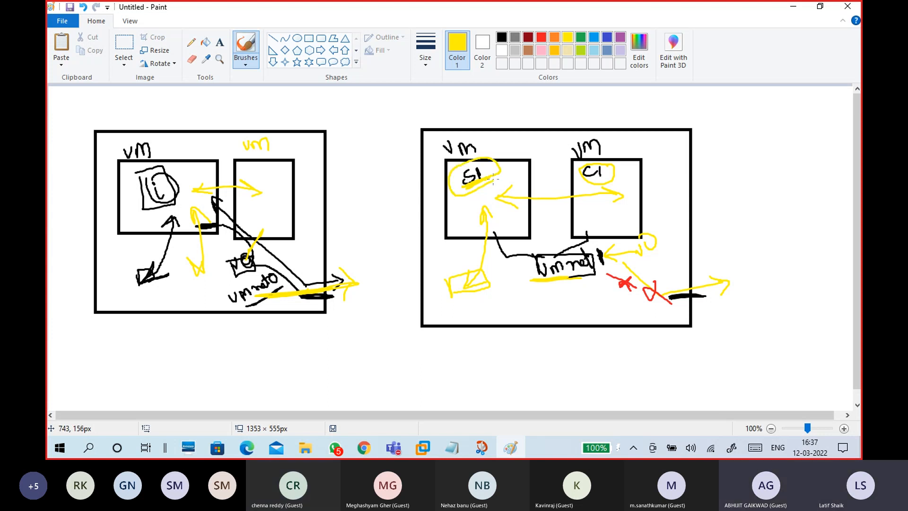
{"action": "mouse_move", "coordinate": [598, 151]}
{"action": "left_mouse_down"}
{"action": "mouse_move", "coordinate": [570, 182]}
{"action": "mouse_move", "coordinate": [607, 151]}
{"action": "mouse_move", "coordinate": [566, 171]}
{"action": "left_mouse_up"}
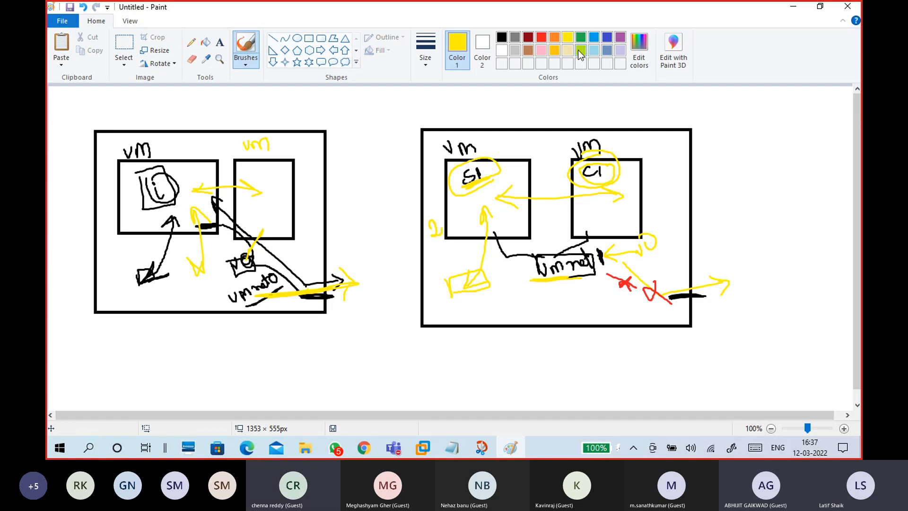
{"action": "left_click", "coordinate": [607, 38]}
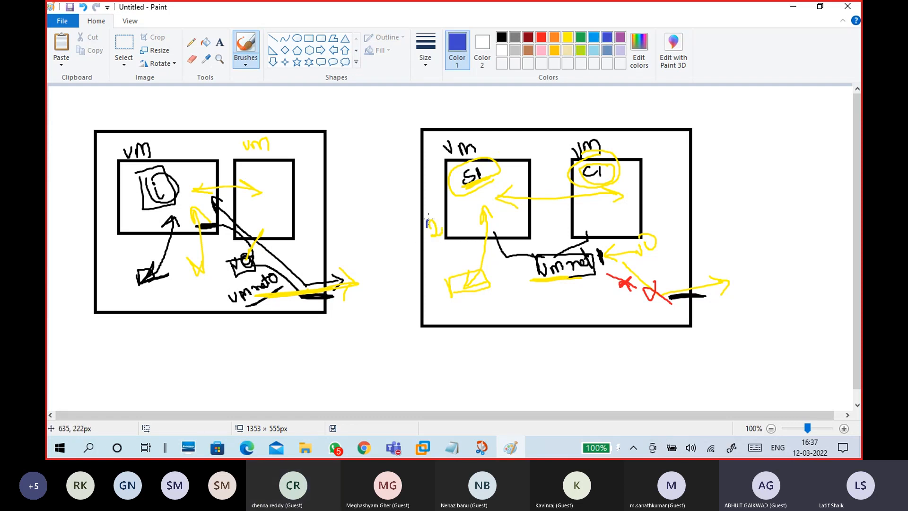
{"action": "left_click_drag", "start_coordinate": [626, 216], "coordinate": [637, 230]}
{"action": "left_click_drag", "start_coordinate": [469, 257], "coordinate": [508, 285]}
{"action": "mouse_move", "coordinate": [621, 229]}
{"action": "left_mouse_down"}
{"action": "mouse_move", "coordinate": [502, 294]}
{"action": "mouse_move", "coordinate": [546, 309]}
{"action": "mouse_move", "coordinate": [513, 291]}
{"action": "mouse_move", "coordinate": [545, 316]}
{"action": "mouse_move", "coordinate": [514, 290]}
{"action": "left_mouse_up"}
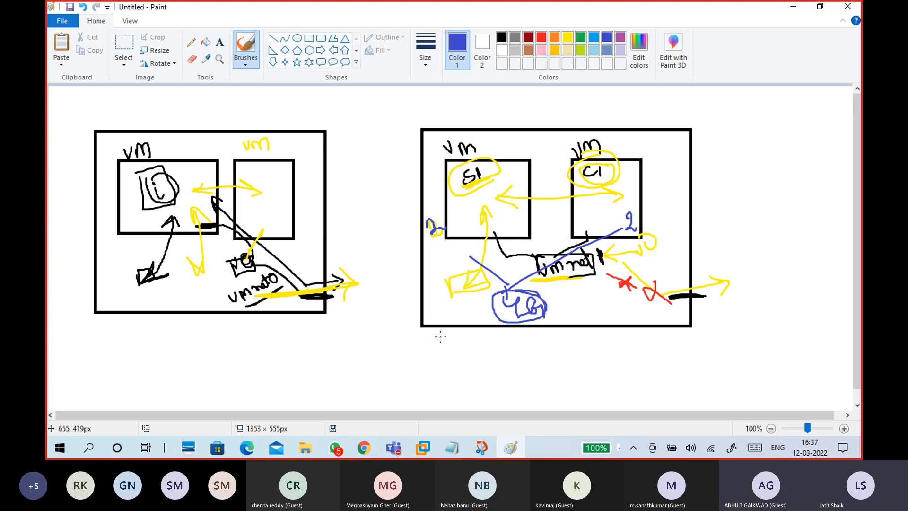
- Draw a blue rectangle with a right-pointing arrow below the right diagram and open Task Manager
{"action": "left_click_drag", "start_coordinate": [455, 366], "coordinate": [457, 374]}
{"action": "mouse_move", "coordinate": [450, 340]}
{"action": "left_mouse_down"}
{"action": "mouse_move", "coordinate": [569, 326]}
{"action": "mouse_move", "coordinate": [466, 371]}
{"action": "left_mouse_up"}
{"action": "left_click_drag", "start_coordinate": [572, 345], "coordinate": [600, 341]}
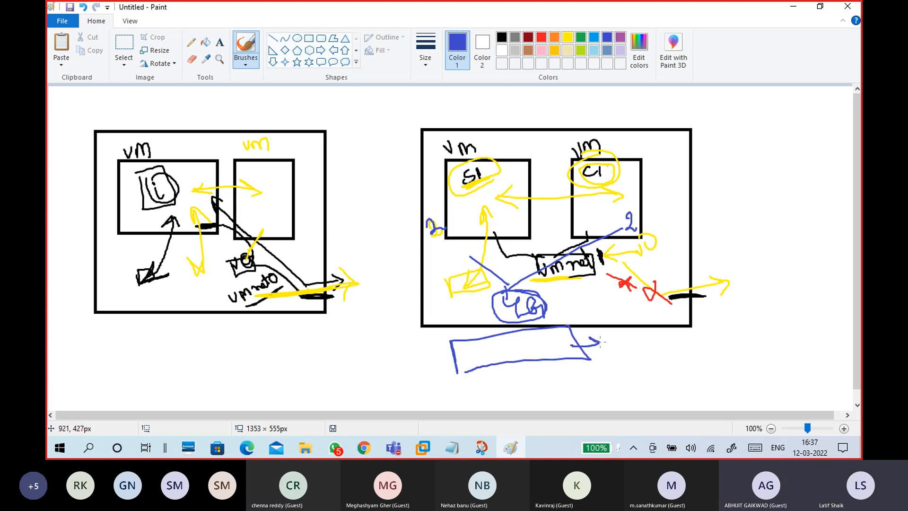
{"action": "right_click", "coordinate": [549, 444]}
{"action": "left_click", "coordinate": [575, 422]}
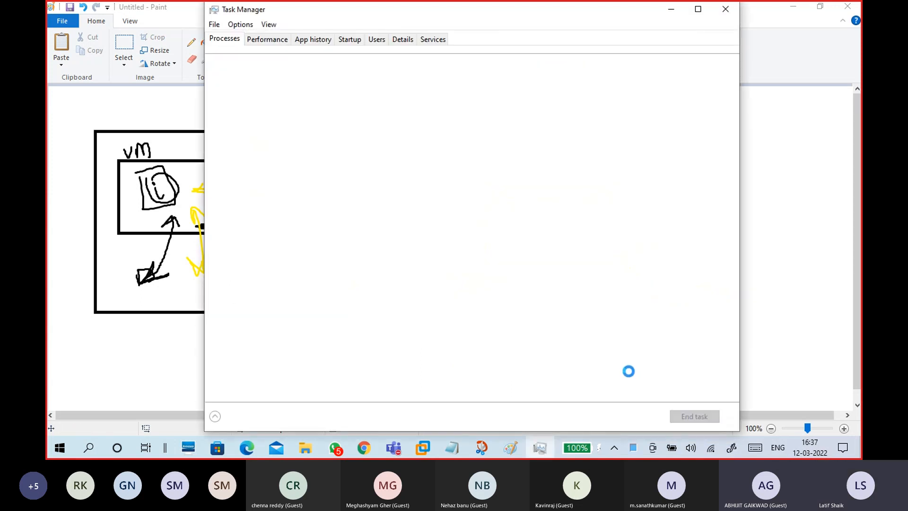
- View memory usage (8.3 of 11.9 GB), glance at the VM tabs, then minimize VMware and Task Manager
{"action": "left_click", "coordinate": [271, 40]}
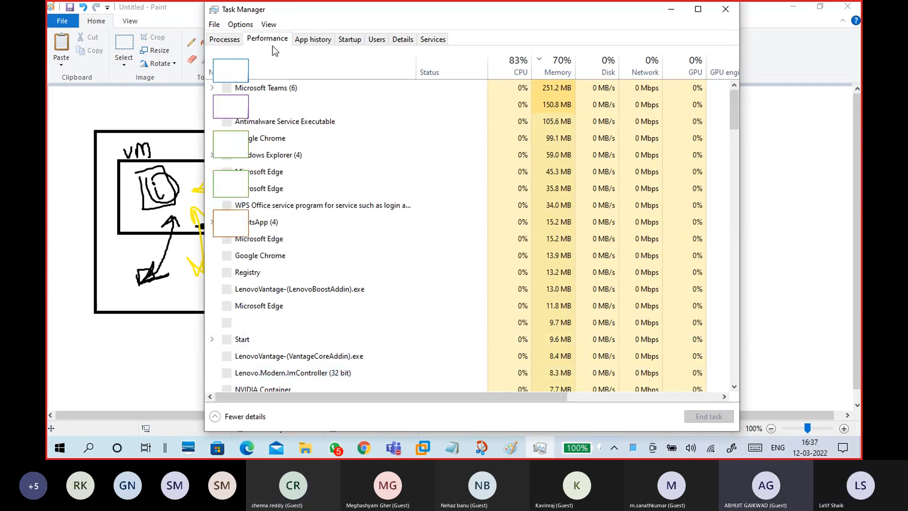
{"action": "left_click", "coordinate": [272, 105]}
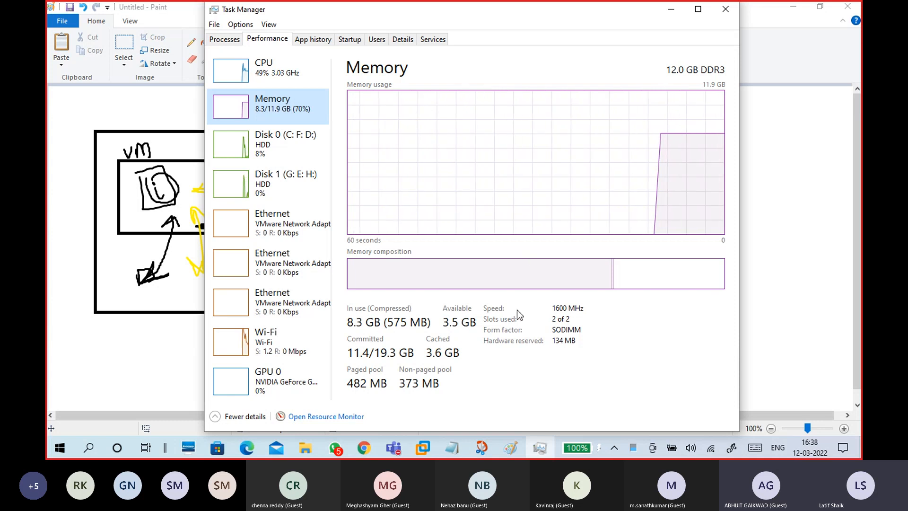
{"action": "mouse_move", "coordinate": [422, 452]}
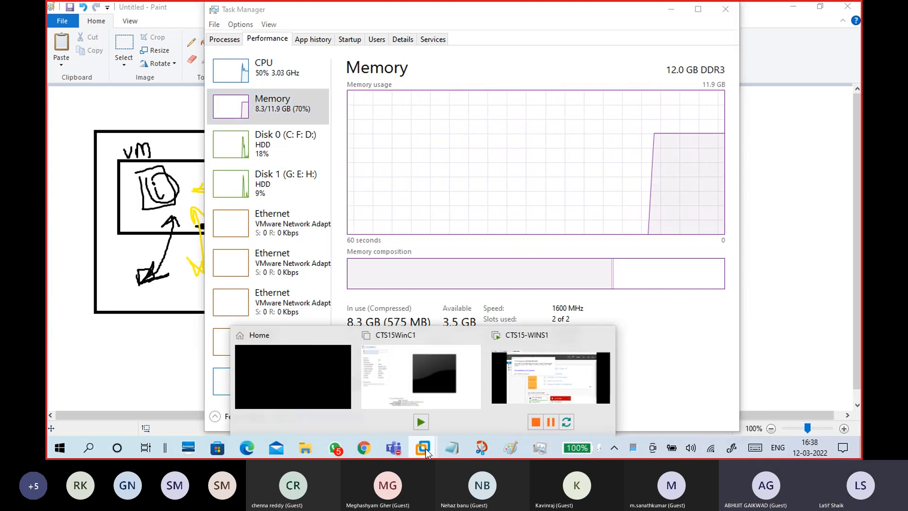
{"action": "left_click", "coordinate": [450, 416]}
{"action": "left_click", "coordinate": [206, 49]}
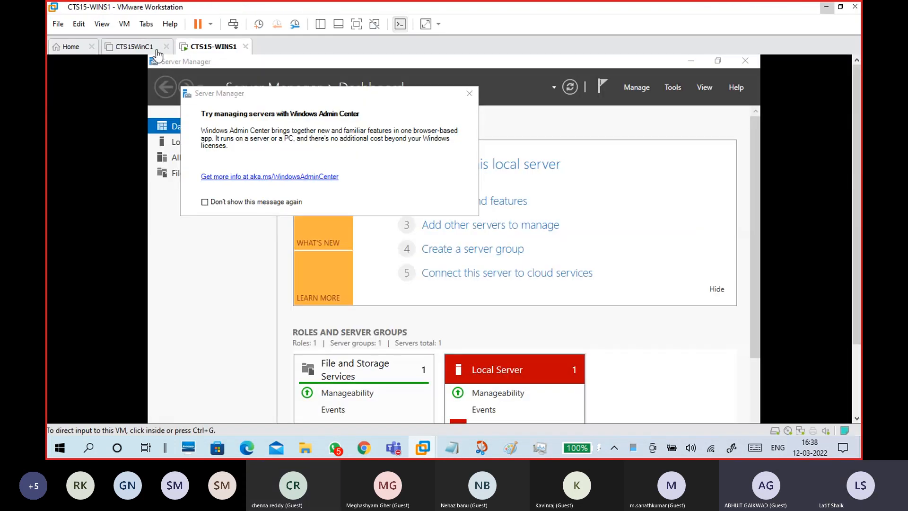
{"action": "left_click", "coordinate": [156, 50]}
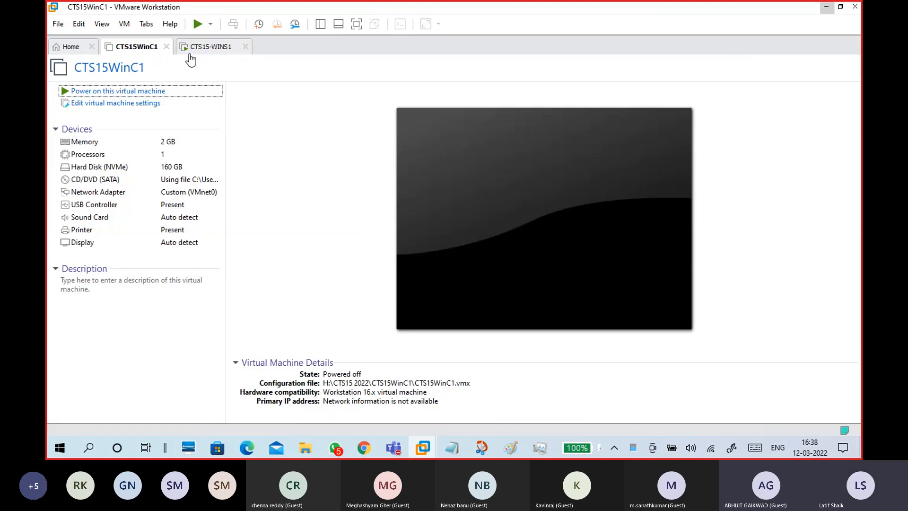
{"action": "left_click", "coordinate": [826, 7]}
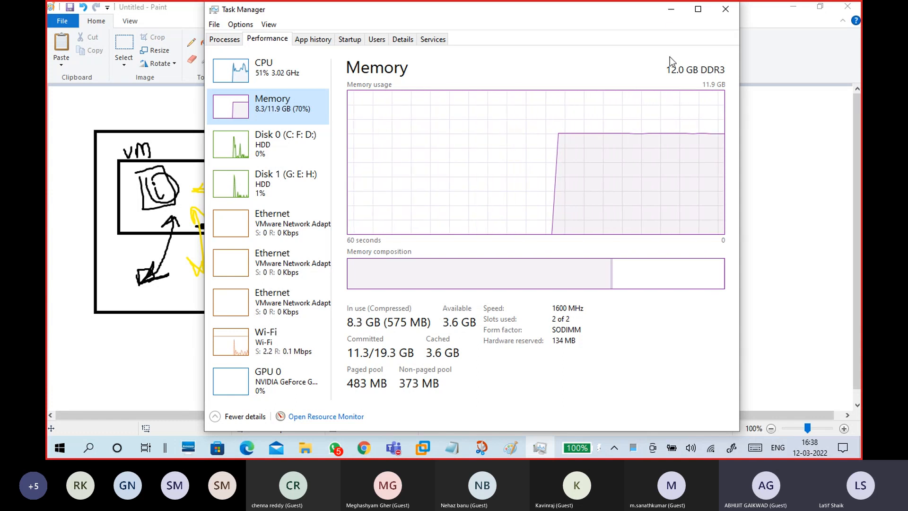
{"action": "left_click", "coordinate": [671, 11]}
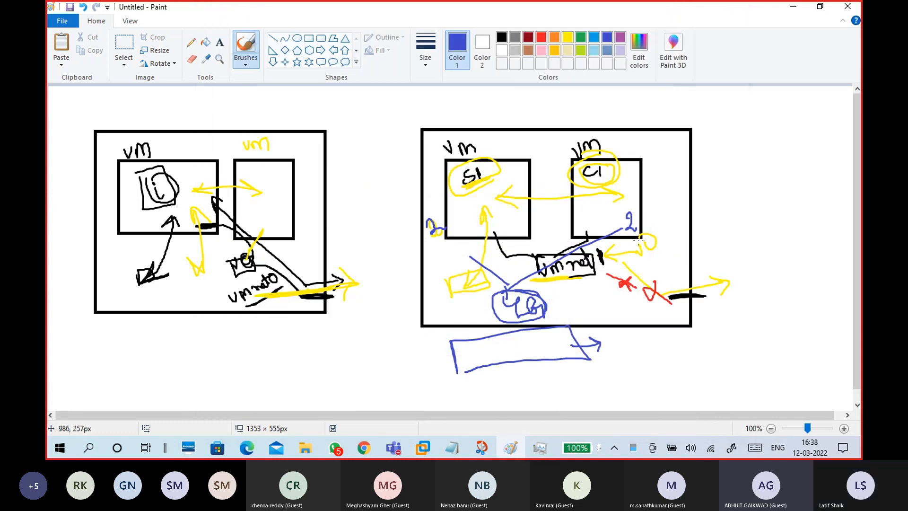
- Sketch a circled blue 3 and marks in the SI and CI boxes, then undo them
{"action": "left_click_drag", "start_coordinate": [632, 340], "coordinate": [636, 358]}
{"action": "mouse_move", "coordinate": [644, 335]}
{"action": "left_mouse_down"}
{"action": "mouse_move", "coordinate": [631, 333]}
{"action": "mouse_move", "coordinate": [653, 347]}
{"action": "left_mouse_up"}
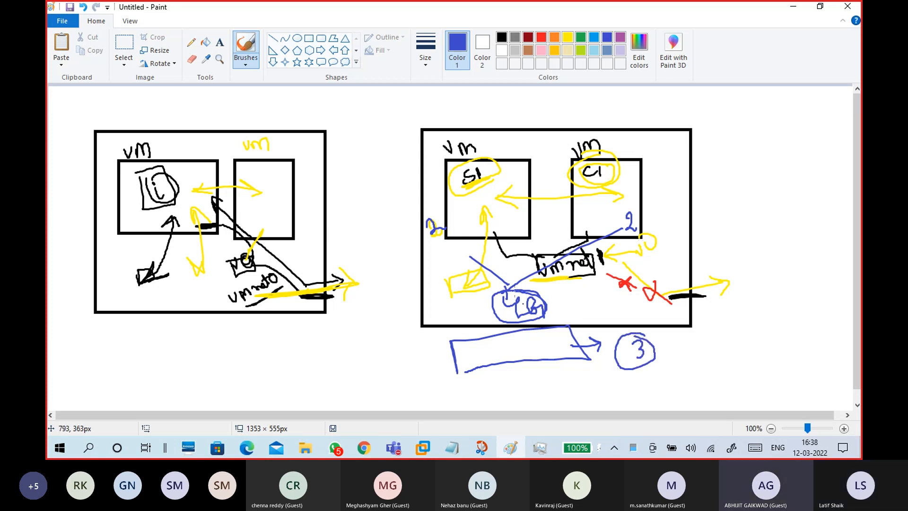
{"action": "left_click_drag", "start_coordinate": [594, 205], "coordinate": [598, 223]}
{"action": "left_click_drag", "start_coordinate": [445, 219], "coordinate": [502, 213]}
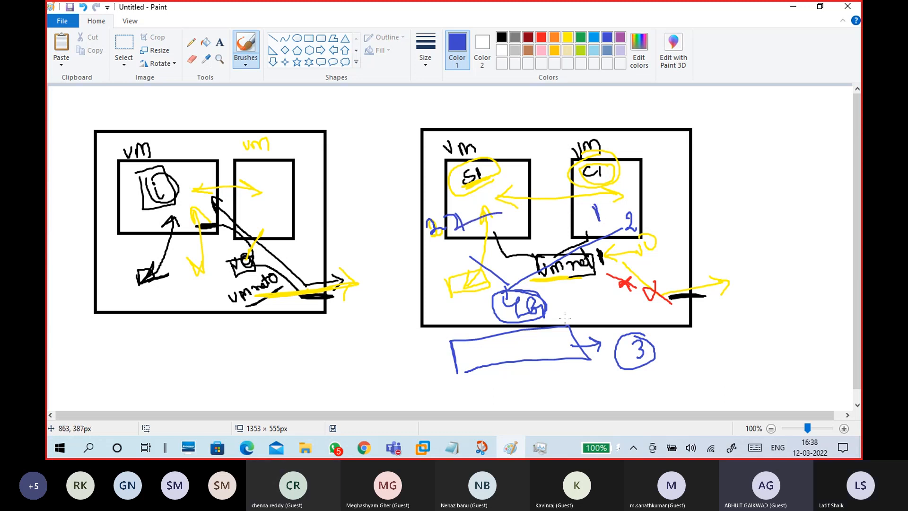
{"action": "key", "text": "ctrl+z"}
{"action": "key", "text": "ctrl+z"}
{"action": "key", "text": "ctrl+z"}
{"action": "key", "text": "ctrl+z"}
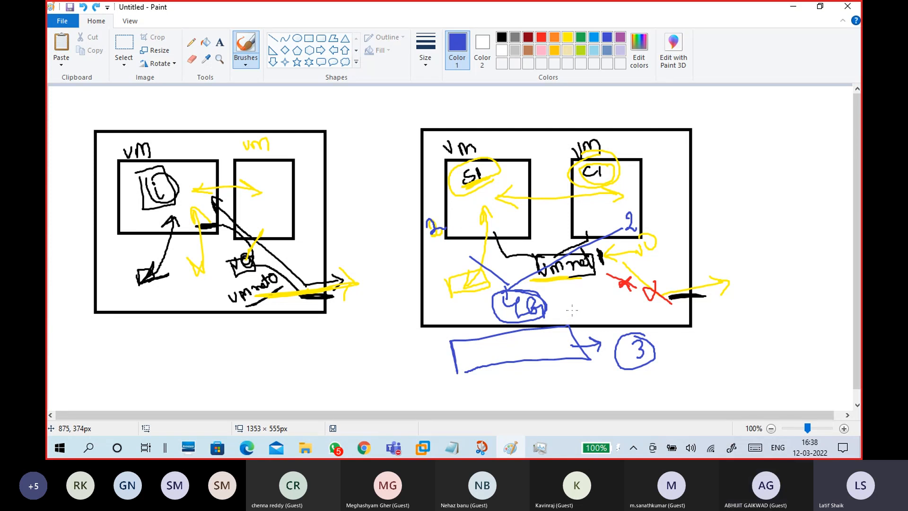
{"action": "key", "text": "ctrl+z"}
{"action": "key", "text": "ctrl+z"}
{"action": "key", "text": "ctrl+z"}
{"action": "key", "text": "ctrl+z"}
{"action": "key", "text": "ctrl+z"}
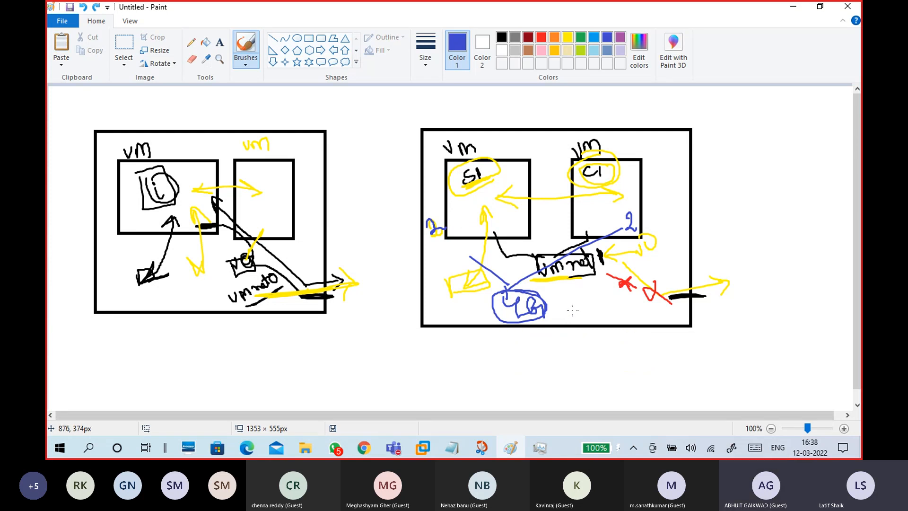
- Redraw the blue rectangle with a label, a circled 4, and an arrow to 1–2
{"action": "mouse_move", "coordinate": [468, 351]}
{"action": "left_mouse_down"}
{"action": "mouse_move", "coordinate": [474, 386]}
{"action": "mouse_move", "coordinate": [549, 339]}
{"action": "mouse_move", "coordinate": [428, 365]}
{"action": "mouse_move", "coordinate": [448, 362]}
{"action": "left_mouse_up"}
{"action": "mouse_move", "coordinate": [387, 369]}
{"action": "left_mouse_down"}
{"action": "mouse_move", "coordinate": [402, 374]}
{"action": "mouse_move", "coordinate": [404, 391]}
{"action": "left_mouse_up"}
{"action": "mouse_move", "coordinate": [396, 369]}
{"action": "left_mouse_down"}
{"action": "mouse_move", "coordinate": [372, 373]}
{"action": "mouse_move", "coordinate": [386, 373]}
{"action": "left_mouse_up"}
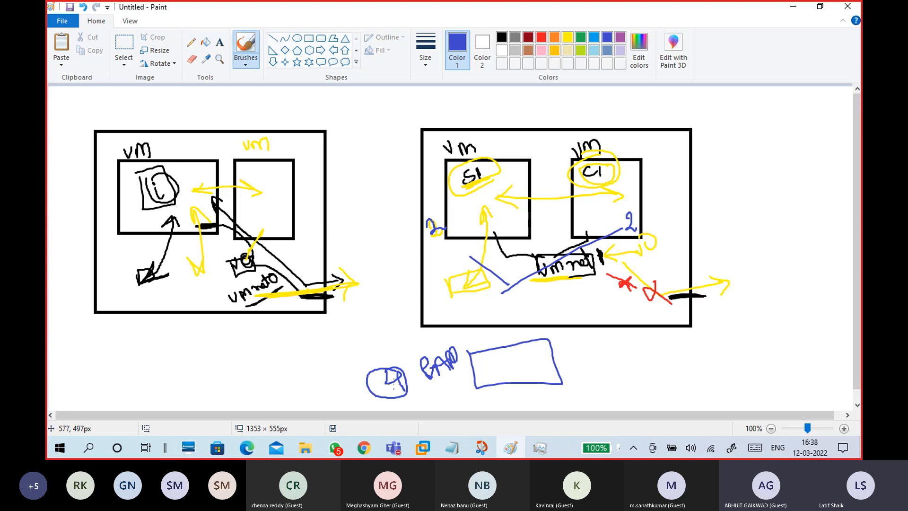
{"action": "mouse_move", "coordinate": [544, 361]}
{"action": "left_mouse_down"}
{"action": "mouse_move", "coordinate": [607, 351]}
{"action": "mouse_move", "coordinate": [580, 367]}
{"action": "mouse_move", "coordinate": [615, 363]}
{"action": "left_mouse_up"}
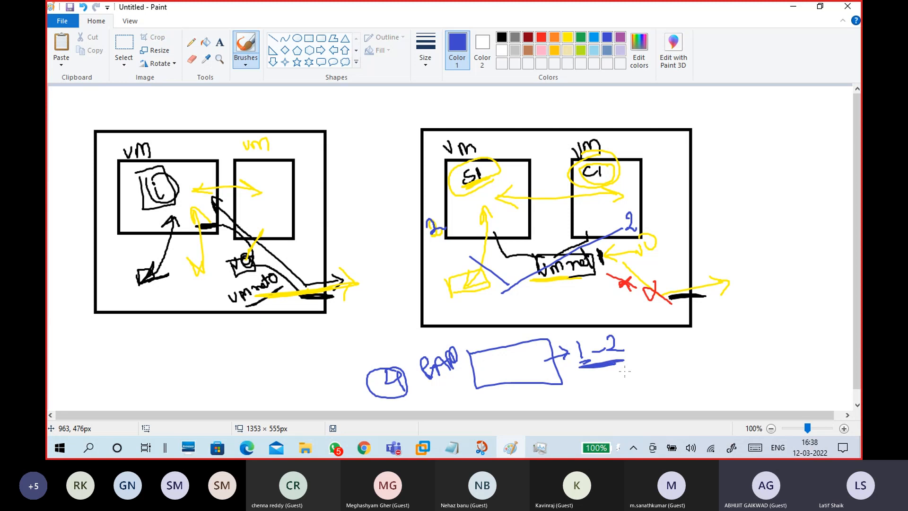
- Review the Edge, RTFTrack, Teams and Skype entries on the Startup tab without changing them
{"action": "left_click", "coordinate": [539, 449]}
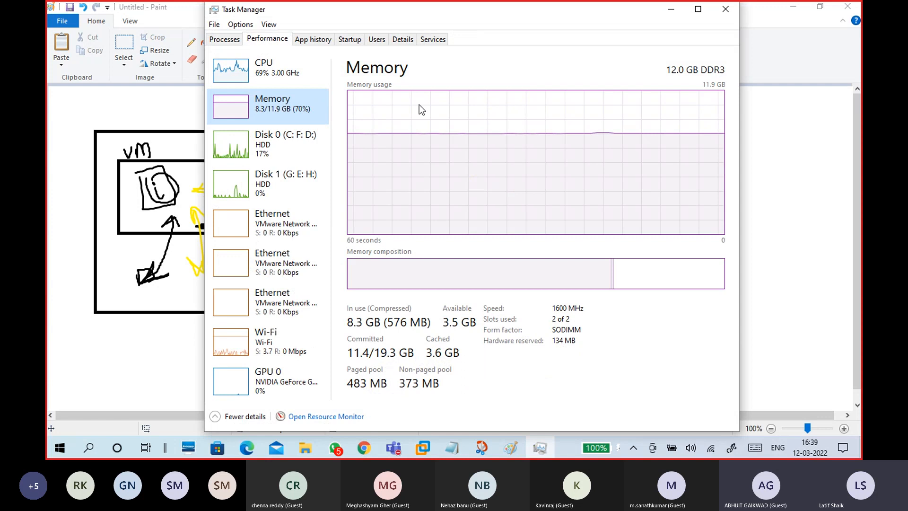
{"action": "left_click", "coordinate": [351, 40]}
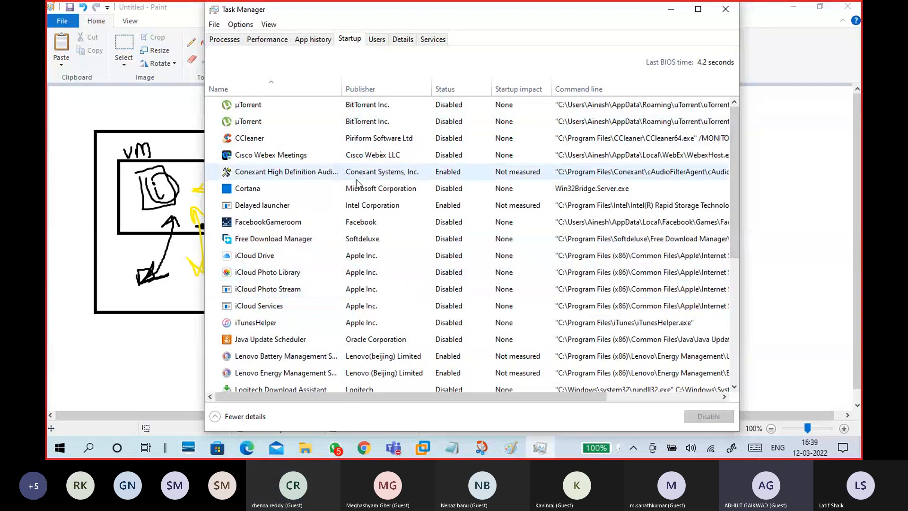
{"action": "scroll", "coordinate": [517, 248], "scroll_direction": "down", "scroll_amount": 4}
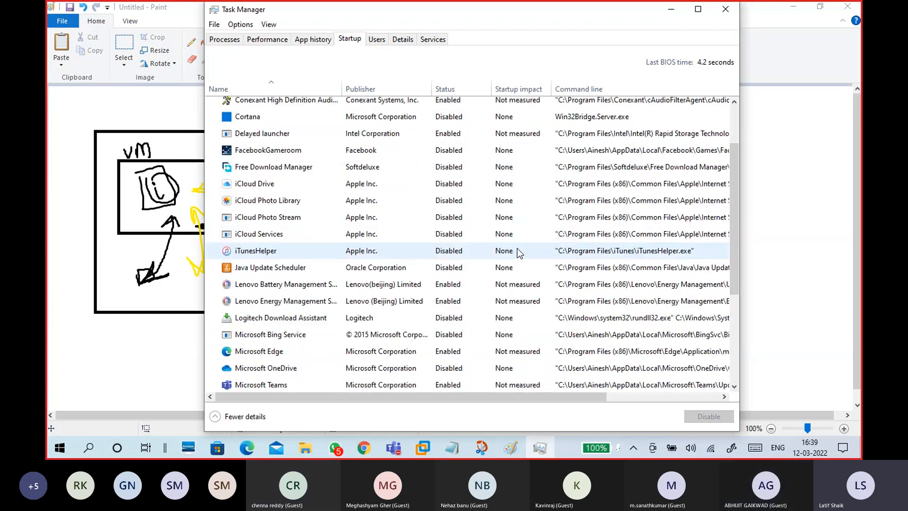
{"action": "scroll", "coordinate": [516, 279], "scroll_direction": "down", "scroll_amount": 2}
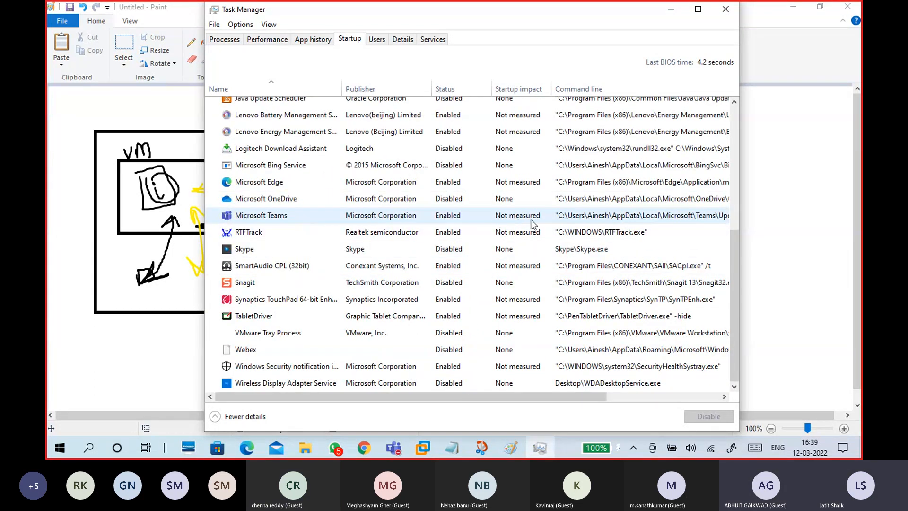
{"action": "left_click", "coordinate": [458, 181]}
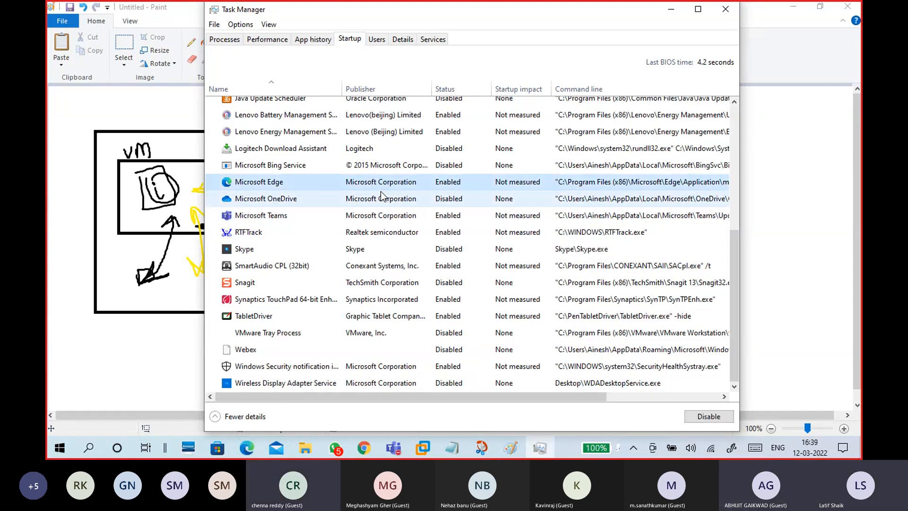
{"action": "right_click", "coordinate": [467, 182]}
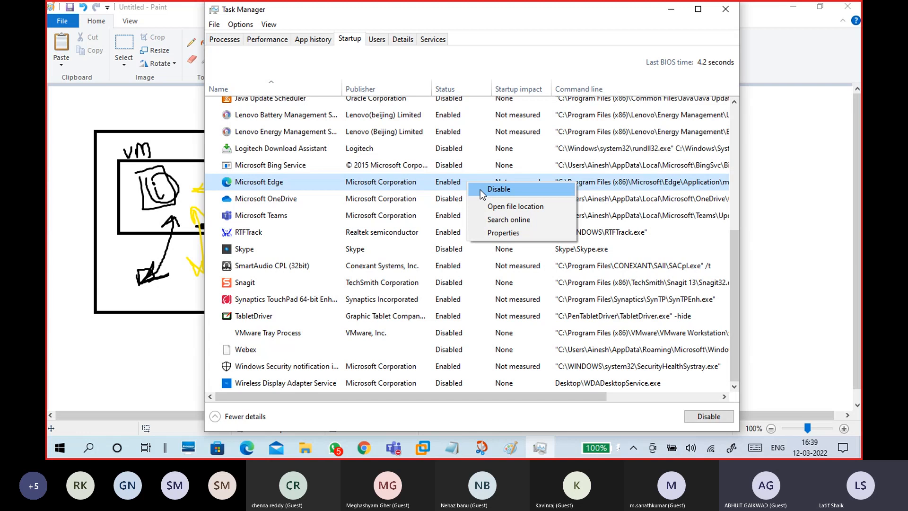
{"action": "left_click", "coordinate": [448, 236]}
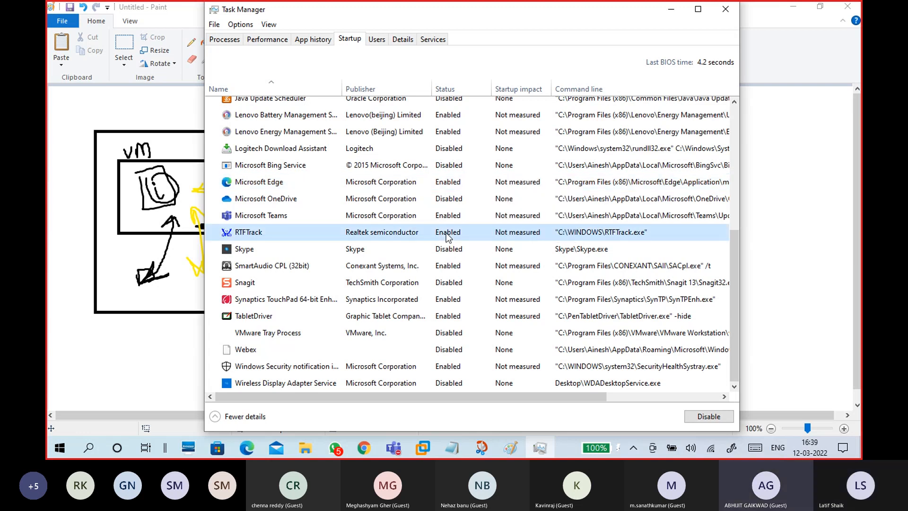
{"action": "right_click", "coordinate": [450, 236]}
{"action": "left_click", "coordinate": [436, 216]}
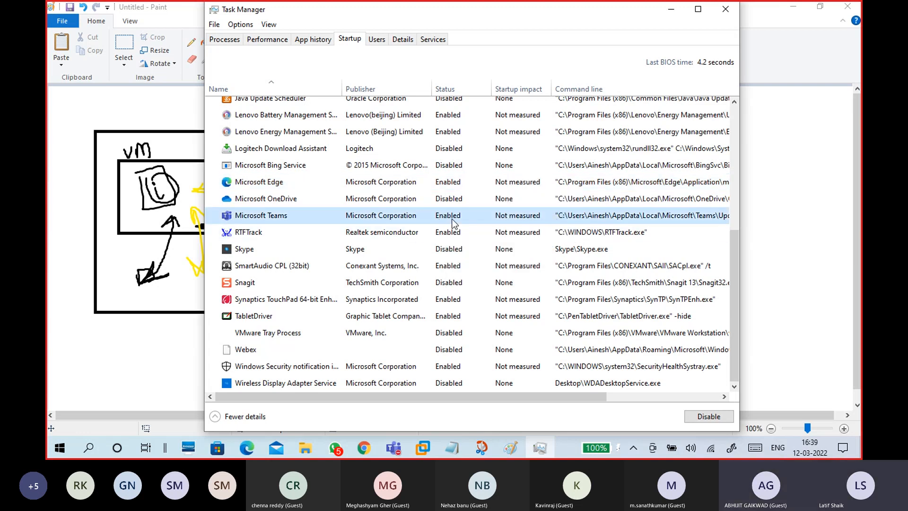
{"action": "right_click", "coordinate": [452, 219]}
{"action": "left_click", "coordinate": [436, 251]}
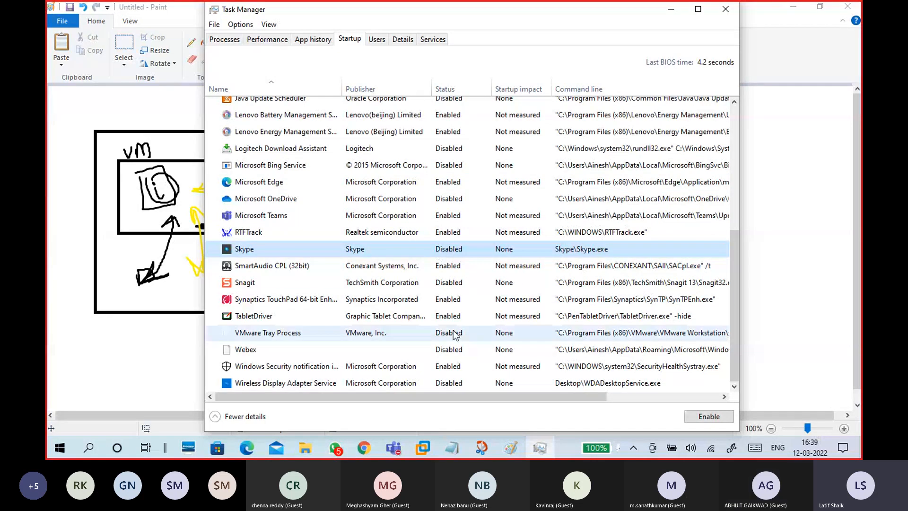
- Enable CCleaner at startup, then disable it again
{"action": "scroll", "coordinate": [457, 333], "scroll_direction": "up", "scroll_amount": 5}
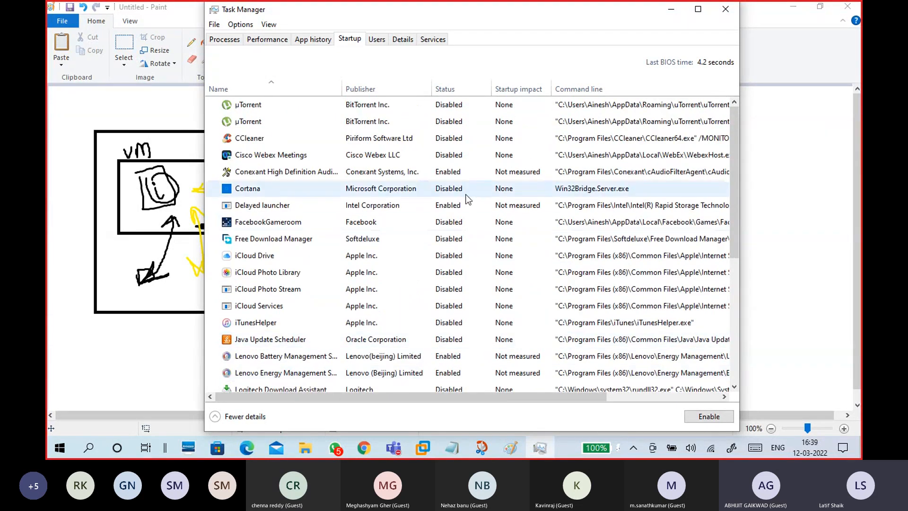
{"action": "left_click", "coordinate": [447, 140]}
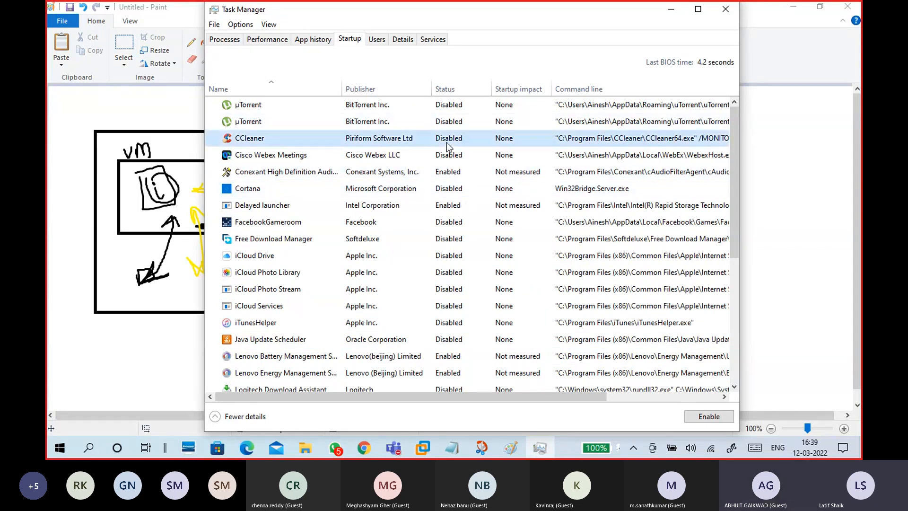
{"action": "right_click", "coordinate": [447, 140]}
{"action": "left_click", "coordinate": [452, 142]}
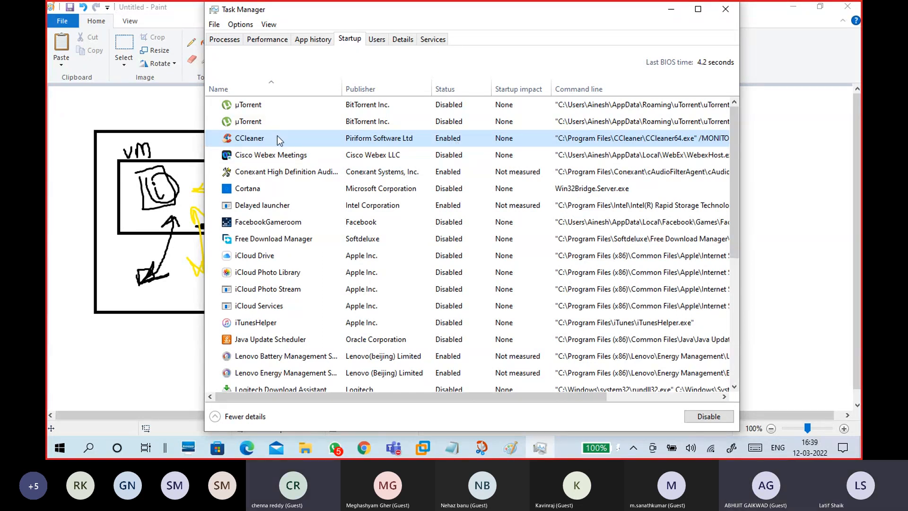
{"action": "right_click", "coordinate": [448, 139]}
{"action": "left_click", "coordinate": [458, 146]}
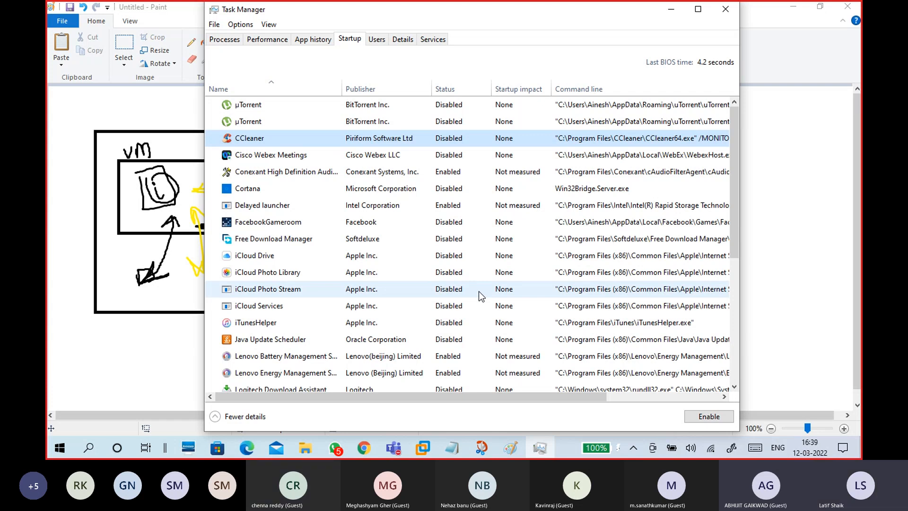
- Disable Lenovo Battery Management at startup and close Task Manager
{"action": "left_click", "coordinate": [434, 40]}
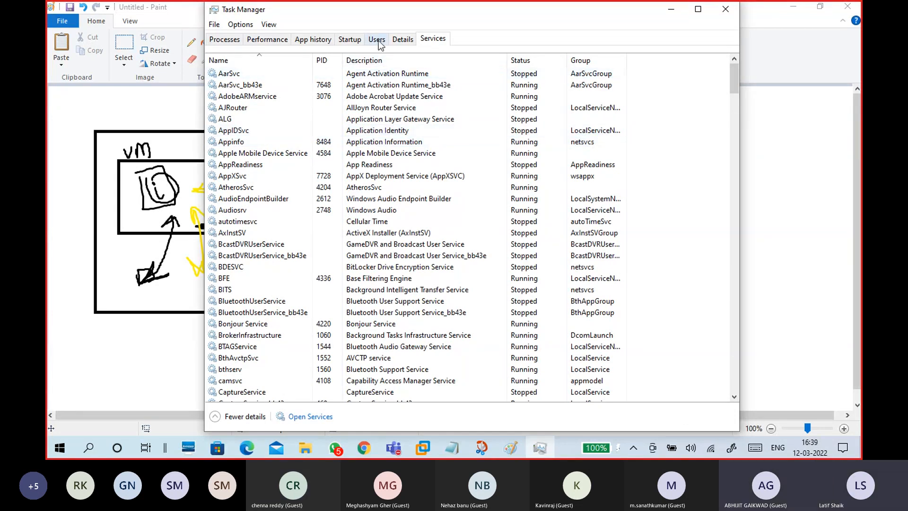
{"action": "left_click", "coordinate": [355, 43]}
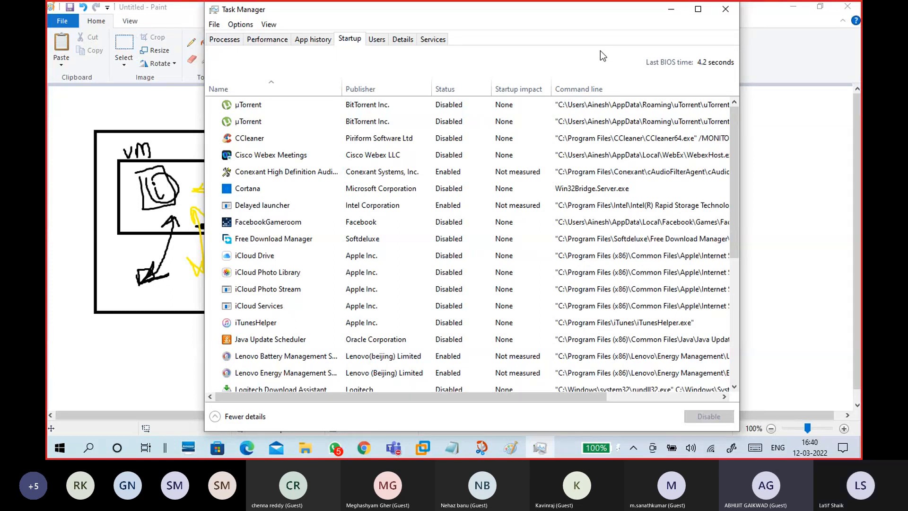
{"action": "scroll", "coordinate": [467, 268], "scroll_direction": "down", "scroll_amount": 1}
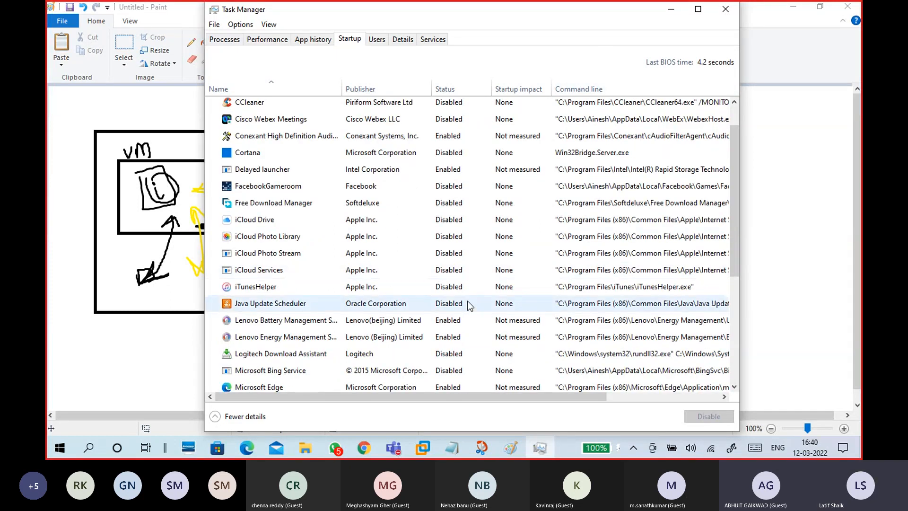
{"action": "scroll", "coordinate": [472, 298], "scroll_direction": "down", "scroll_amount": 1}
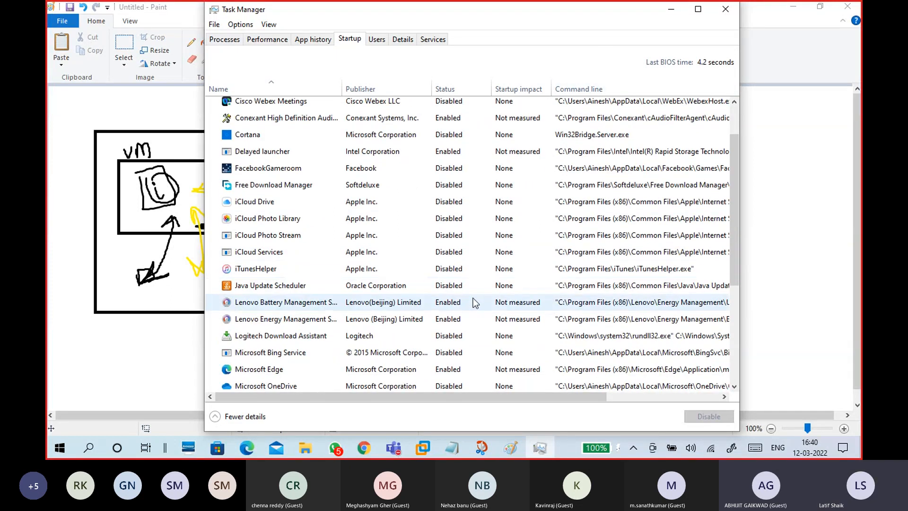
{"action": "left_click", "coordinate": [451, 305]}
{"action": "double_click", "coordinate": [450, 305]}
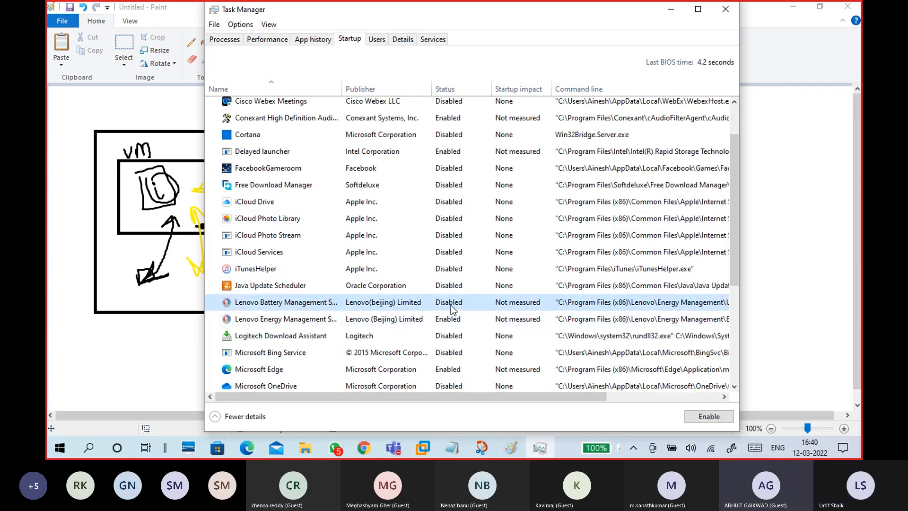
{"action": "scroll", "coordinate": [458, 302], "scroll_direction": "down", "scroll_amount": 1}
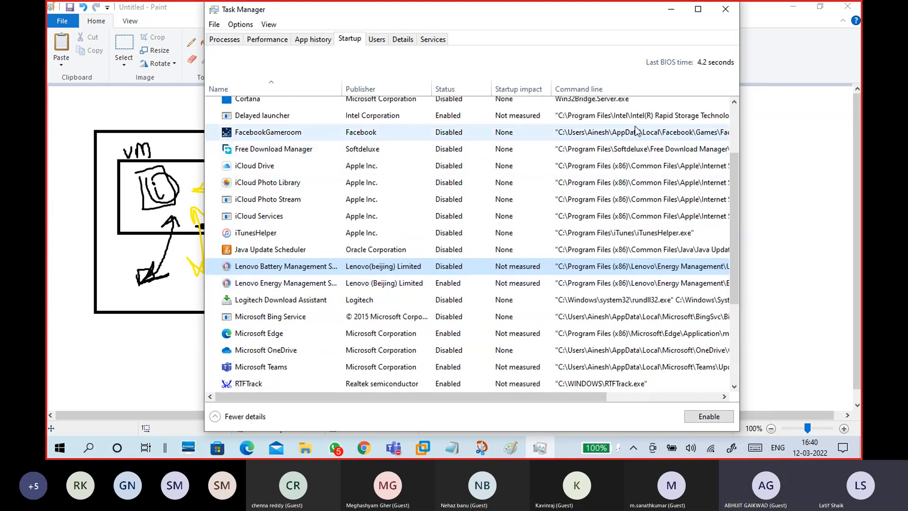
{"action": "left_click", "coordinate": [733, 12]}
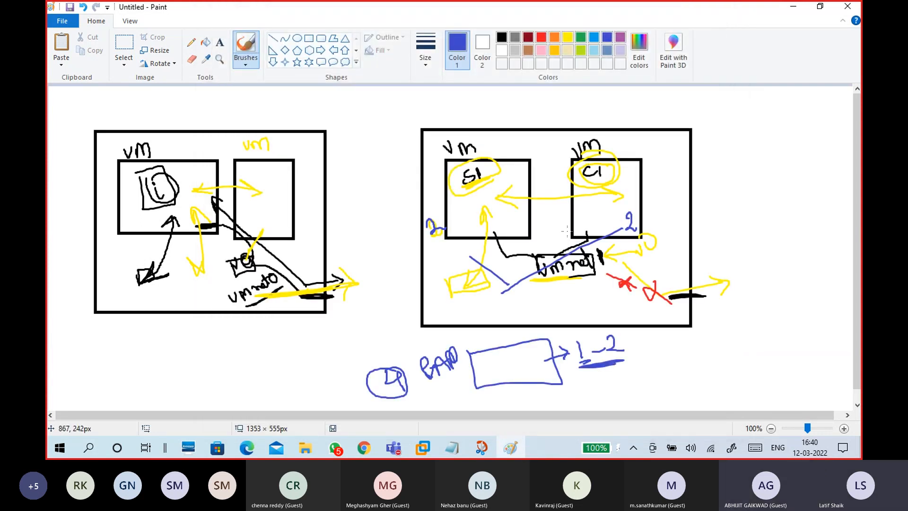
- Circle the 1–2 label in blue, then switch to Chrome
{"action": "mouse_move", "coordinate": [606, 333]}
{"action": "left_mouse_down"}
{"action": "mouse_move", "coordinate": [577, 337]}
{"action": "mouse_move", "coordinate": [574, 357]}
{"action": "mouse_move", "coordinate": [606, 366]}
{"action": "mouse_move", "coordinate": [629, 345]}
{"action": "mouse_move", "coordinate": [578, 331]}
{"action": "left_mouse_up"}
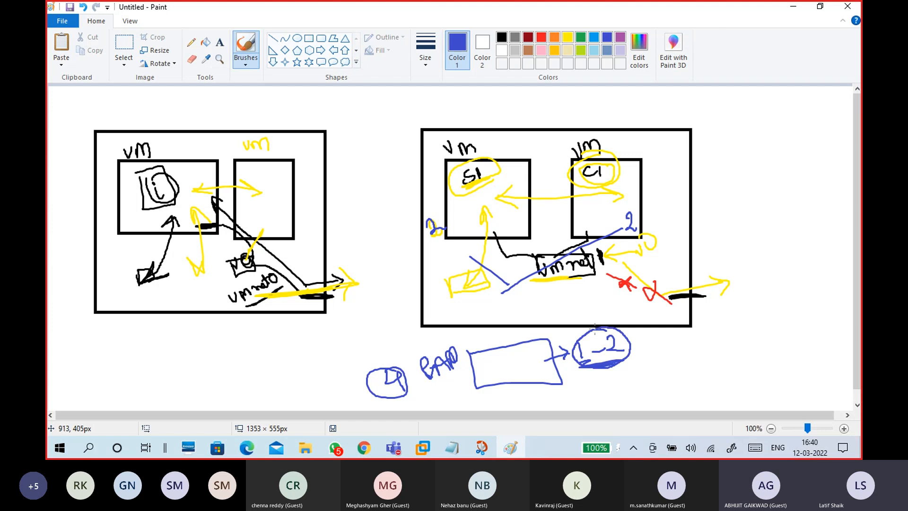
{"action": "left_click", "coordinate": [363, 448]}
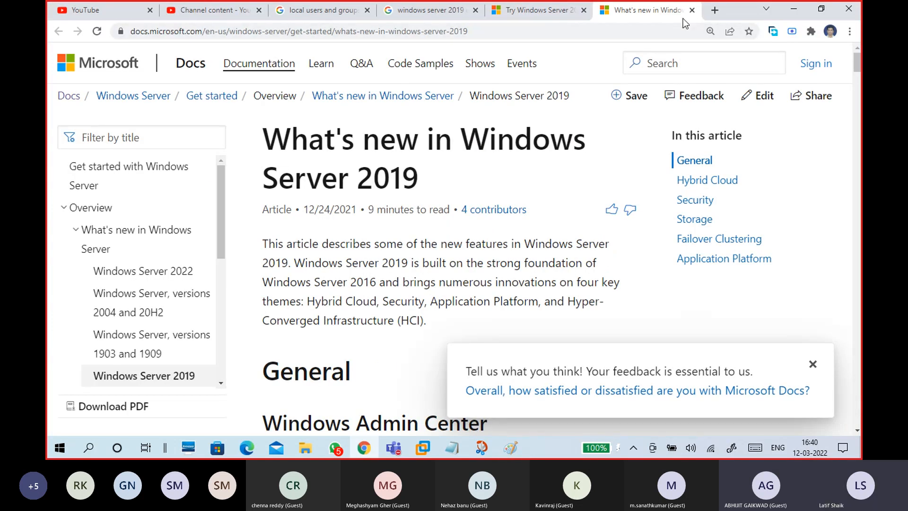
- Close the windows server 2019 search, local users and groups, and YouTube tabs, then reopen Task Manager
{"action": "left_click", "coordinate": [432, 13]}
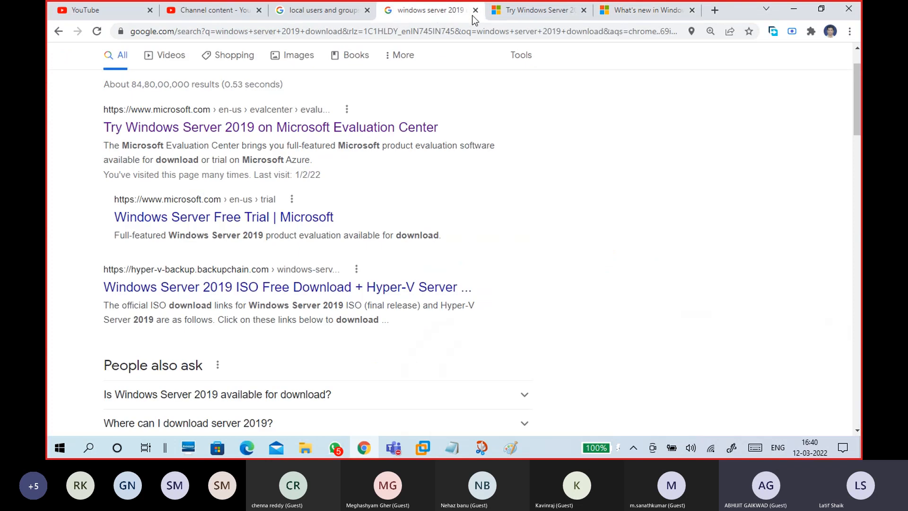
{"action": "left_click", "coordinate": [473, 12]}
{"action": "left_click", "coordinate": [365, 12]}
{"action": "left_click", "coordinate": [198, 17]}
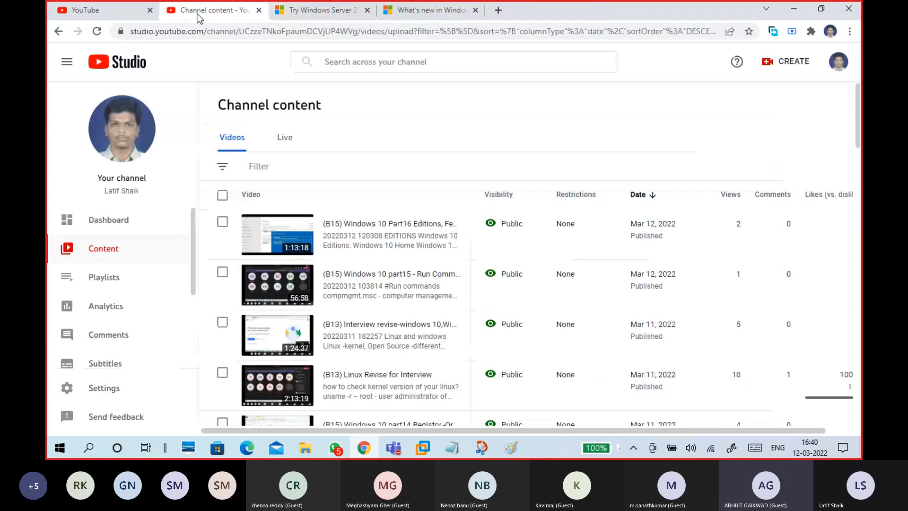
{"action": "left_click", "coordinate": [144, 14]}
{"action": "left_click", "coordinate": [149, 11]}
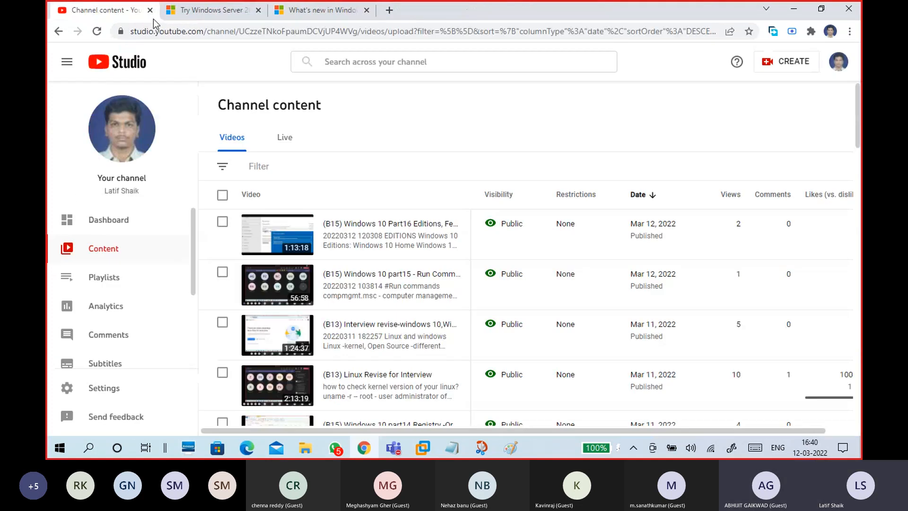
{"action": "right_click", "coordinate": [539, 455]}
{"action": "left_click", "coordinate": [598, 388]}
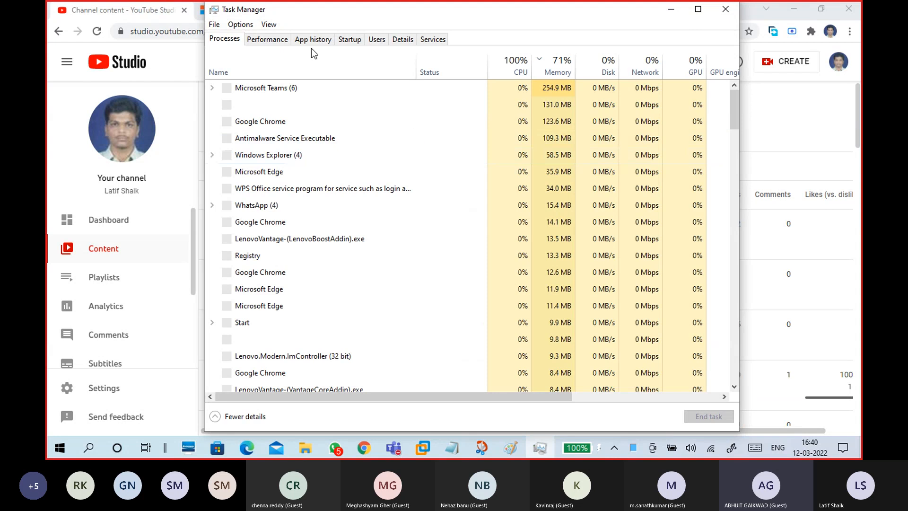
- Check memory on the Performance tab, close Edge's Recordings - OneDrive tab, and minimize Edge, Task Manager and Chrome
{"action": "left_click", "coordinate": [274, 46]}
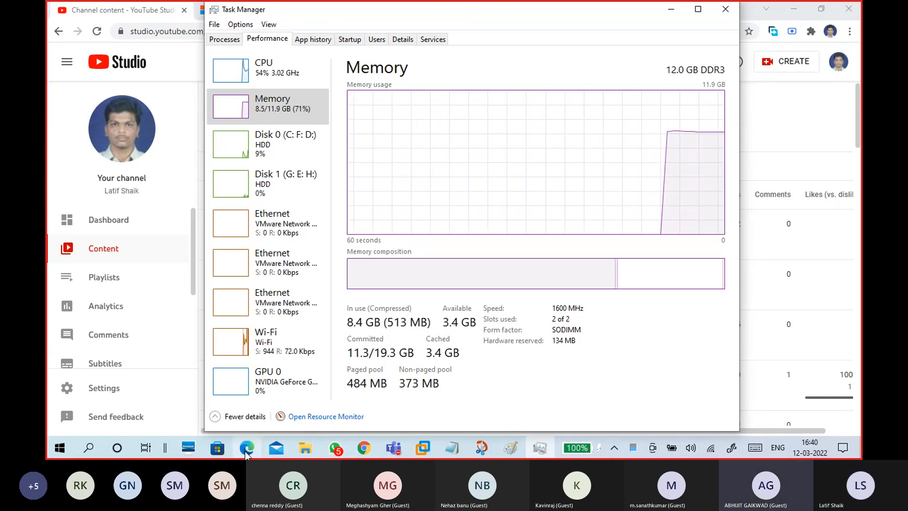
{"action": "mouse_move", "coordinate": [245, 450]}
{"action": "left_click", "coordinate": [259, 376]}
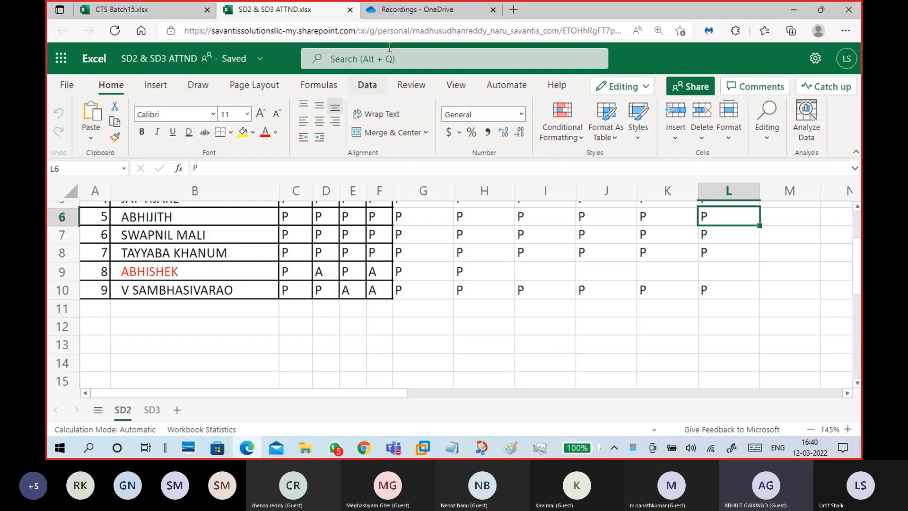
{"action": "left_click", "coordinate": [493, 16]}
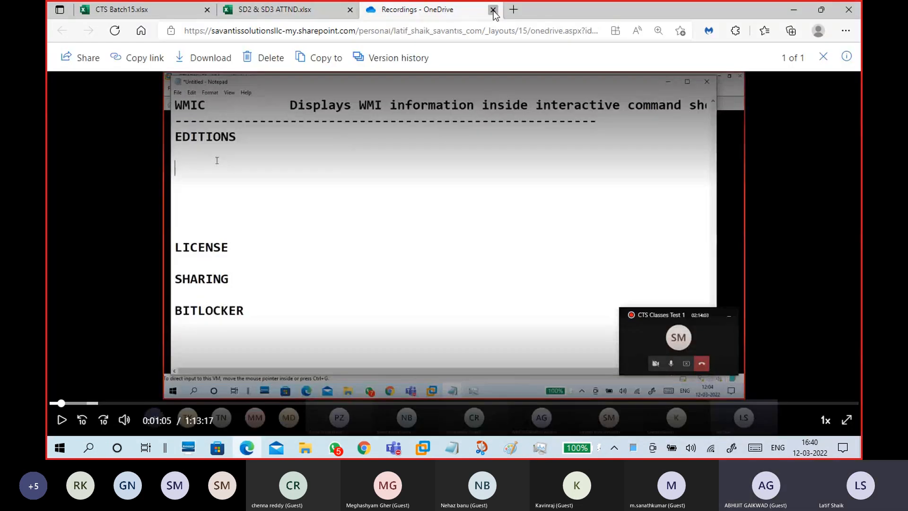
{"action": "left_click", "coordinate": [493, 11]}
{"action": "left_click", "coordinate": [793, 14]}
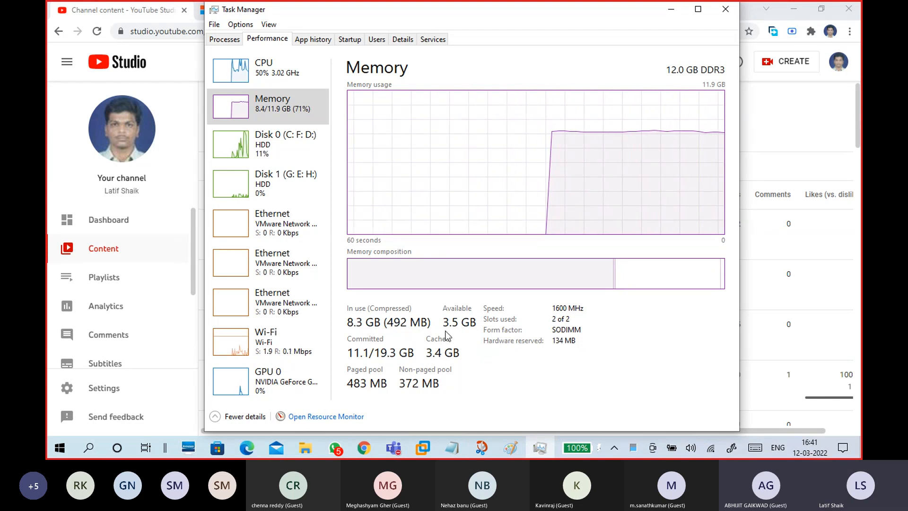
{"action": "left_click", "coordinate": [672, 14]}
{"action": "left_click", "coordinate": [791, 10]}
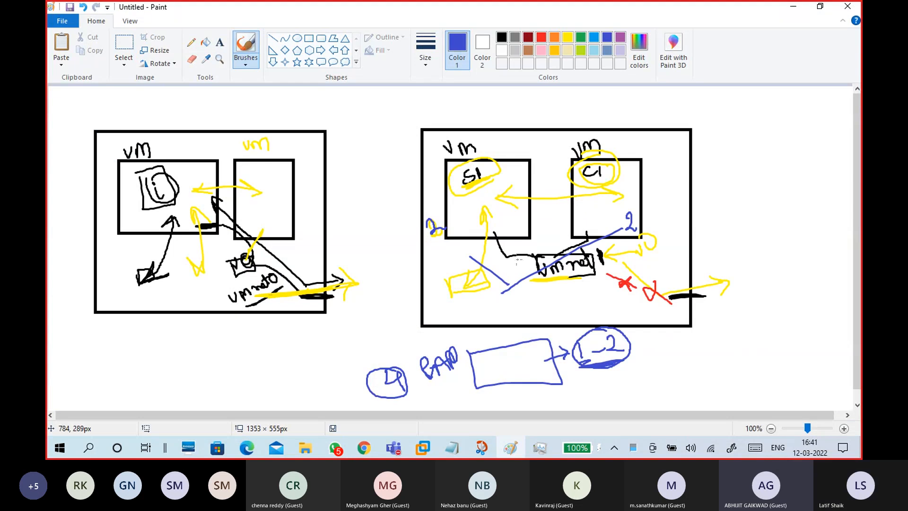
- Bring CTS15-WINS1 forward, dismiss the Windows Admin Center prompt, then return to the Paint diagram
{"action": "left_click", "coordinate": [428, 448]}
{"action": "left_click", "coordinate": [543, 396]}
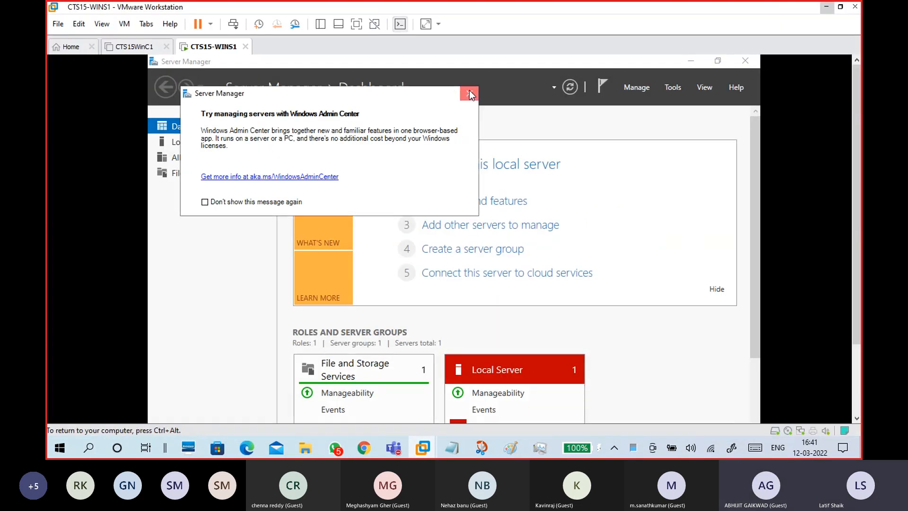
{"action": "left_click", "coordinate": [469, 91]}
{"action": "left_click", "coordinate": [142, 46]}
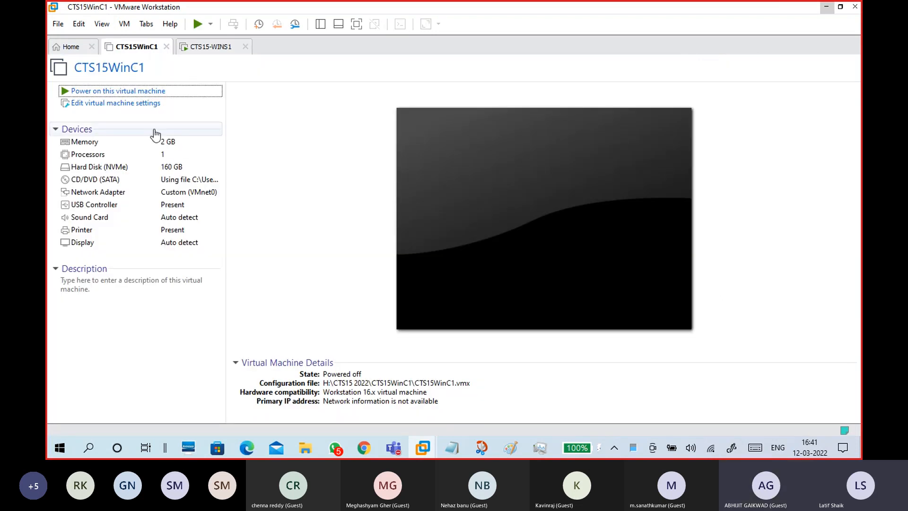
{"action": "left_click", "coordinate": [510, 447]}
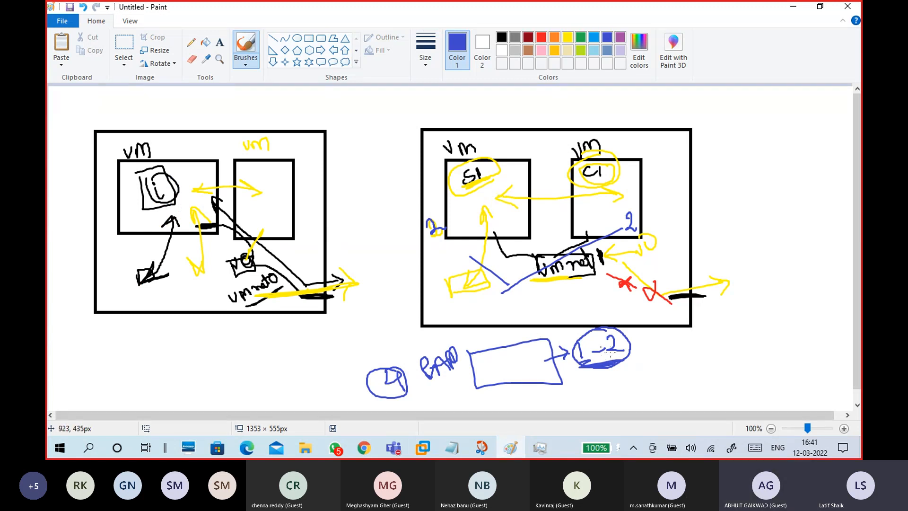
- In blue, write 3, 5 and 1 at the right, tick the SI box, and circle the 2 and right figure
{"action": "mouse_move", "coordinate": [726, 356]}
{"action": "left_mouse_down"}
{"action": "mouse_move", "coordinate": [736, 365]}
{"action": "mouse_move", "coordinate": [723, 374]}
{"action": "left_mouse_up"}
{"action": "left_click_drag", "start_coordinate": [776, 338], "coordinate": [767, 341]}
{"action": "left_click_drag", "start_coordinate": [457, 217], "coordinate": [466, 214]}
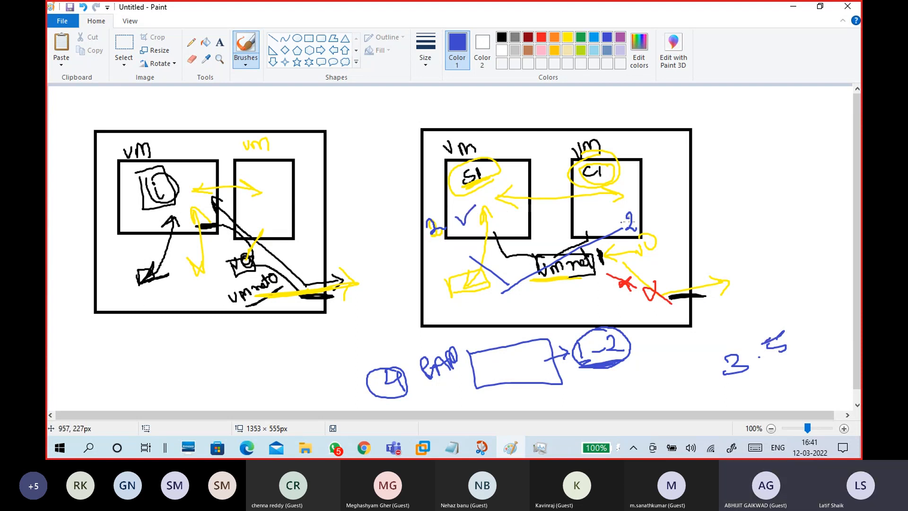
{"action": "mouse_move", "coordinate": [609, 214]}
{"action": "left_mouse_down"}
{"action": "mouse_move", "coordinate": [647, 234]}
{"action": "mouse_move", "coordinate": [621, 201]}
{"action": "left_mouse_up"}
{"action": "left_click_drag", "start_coordinate": [757, 385], "coordinate": [751, 401]}
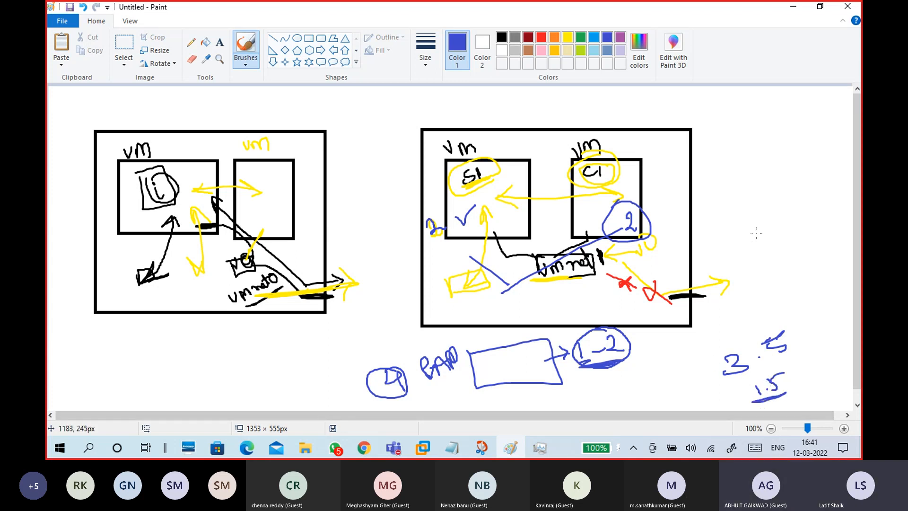
{"action": "mouse_move", "coordinate": [763, 206]}
{"action": "left_mouse_down"}
{"action": "mouse_move", "coordinate": [753, 228]}
{"action": "mouse_move", "coordinate": [770, 196]}
{"action": "mouse_move", "coordinate": [776, 221]}
{"action": "mouse_move", "coordinate": [766, 252]}
{"action": "left_mouse_up"}
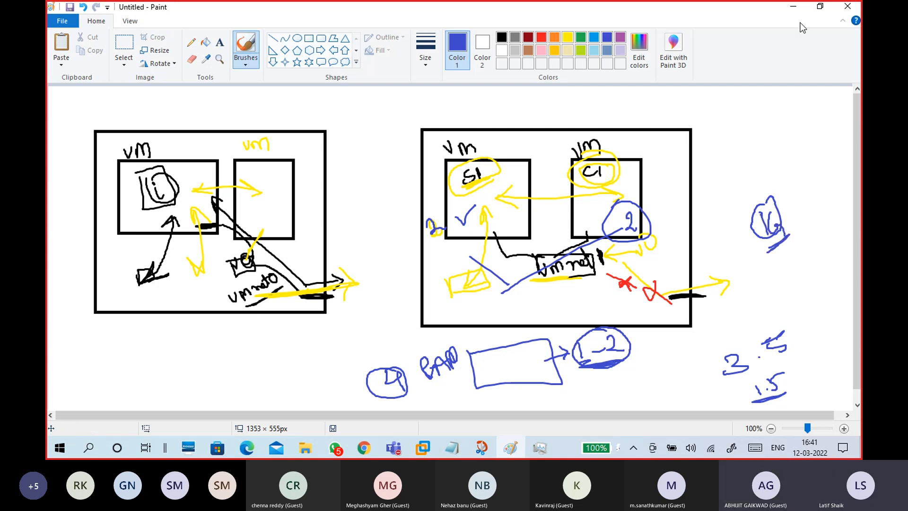
- Check both VM labels, circle the 2 beside SI, then bring CTS15-WINS1 back to front
{"action": "left_click_drag", "start_coordinate": [509, 143], "coordinate": [521, 138]}
{"action": "left_click_drag", "start_coordinate": [613, 139], "coordinate": [632, 134]}
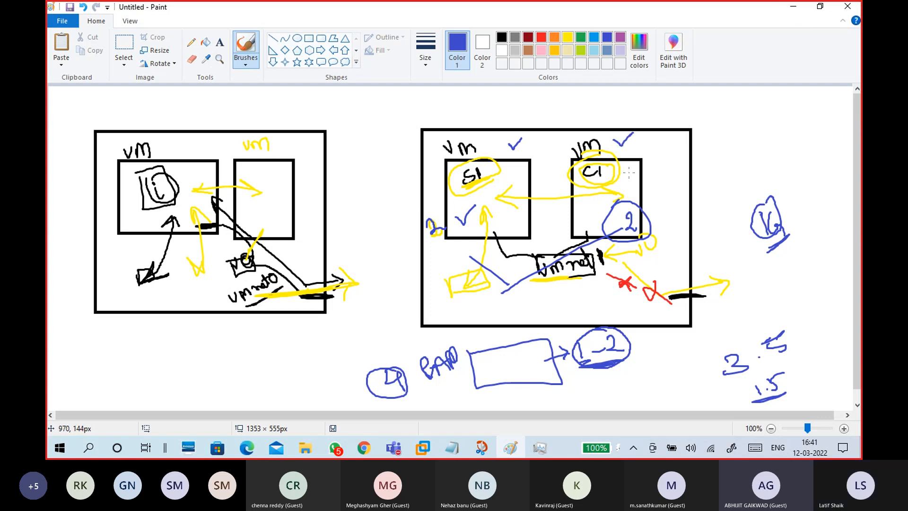
{"action": "mouse_move", "coordinate": [445, 207]}
{"action": "left_mouse_down"}
{"action": "mouse_move", "coordinate": [429, 216]}
{"action": "mouse_move", "coordinate": [453, 208]}
{"action": "left_mouse_up"}
{"action": "left_click", "coordinate": [422, 448]}
{"action": "left_click", "coordinate": [525, 395]}
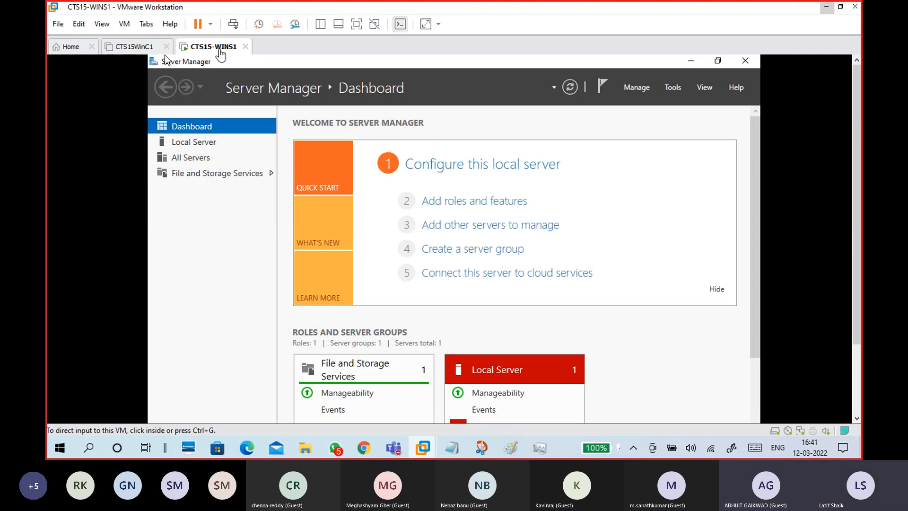
{"action": "left_click", "coordinate": [143, 50]}
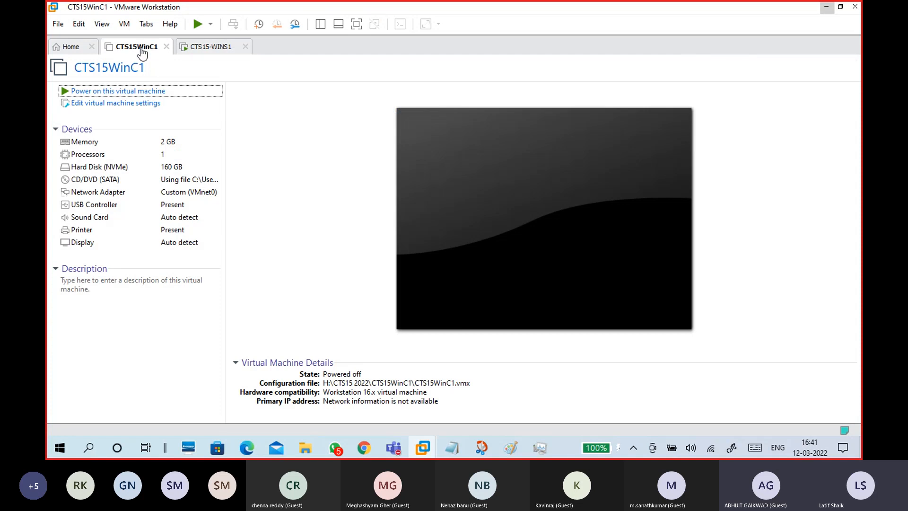
{"action": "left_click", "coordinate": [319, 26]}
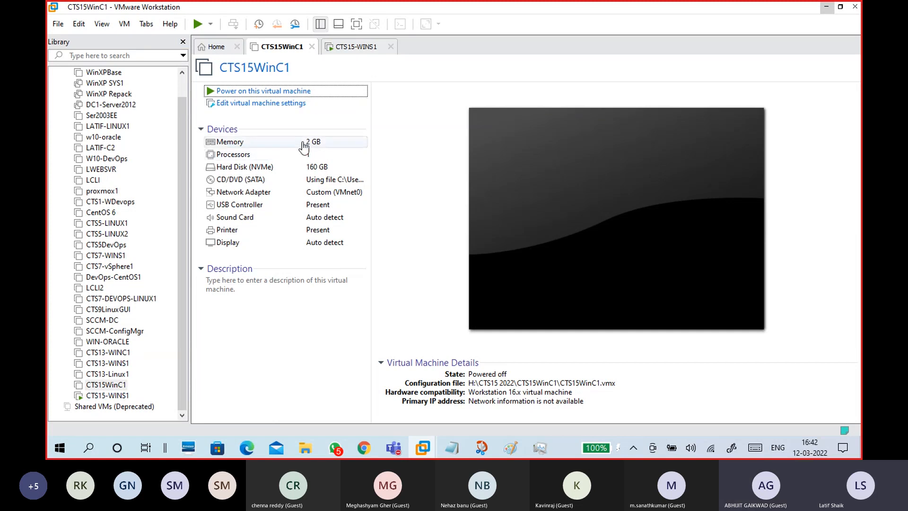
{"action": "left_click", "coordinate": [356, 46]}
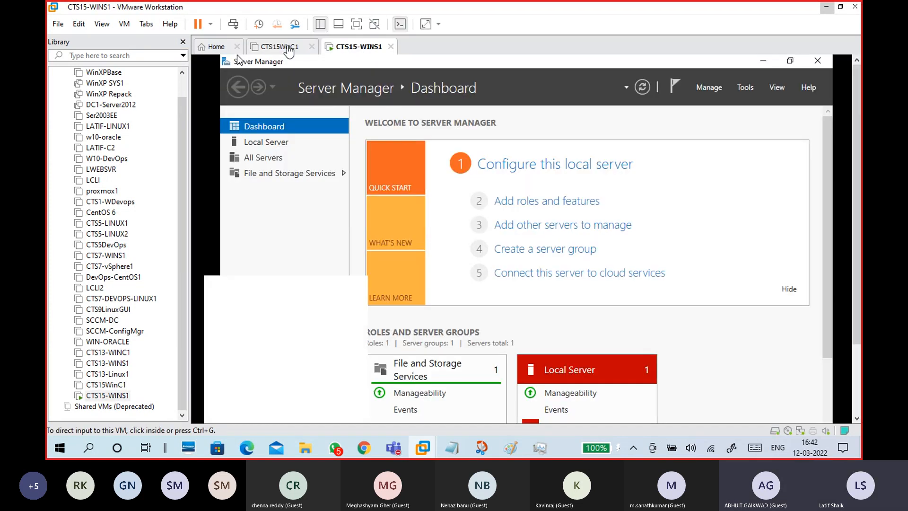
{"action": "left_click", "coordinate": [279, 46]}
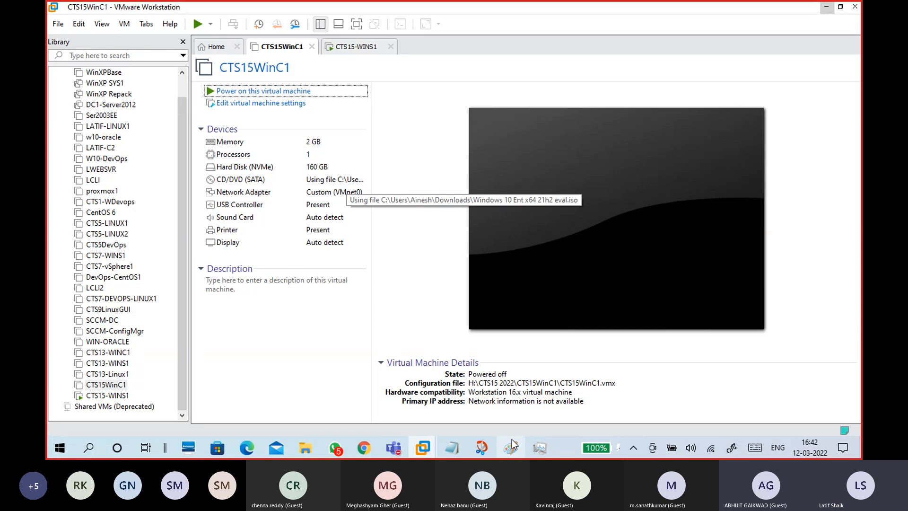
{"action": "left_click", "coordinate": [540, 447]}
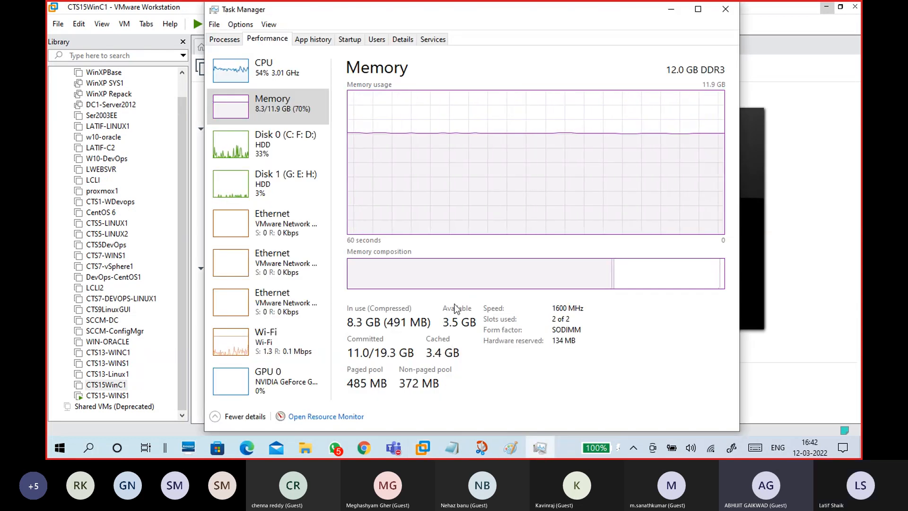
{"action": "left_click", "coordinate": [671, 9]}
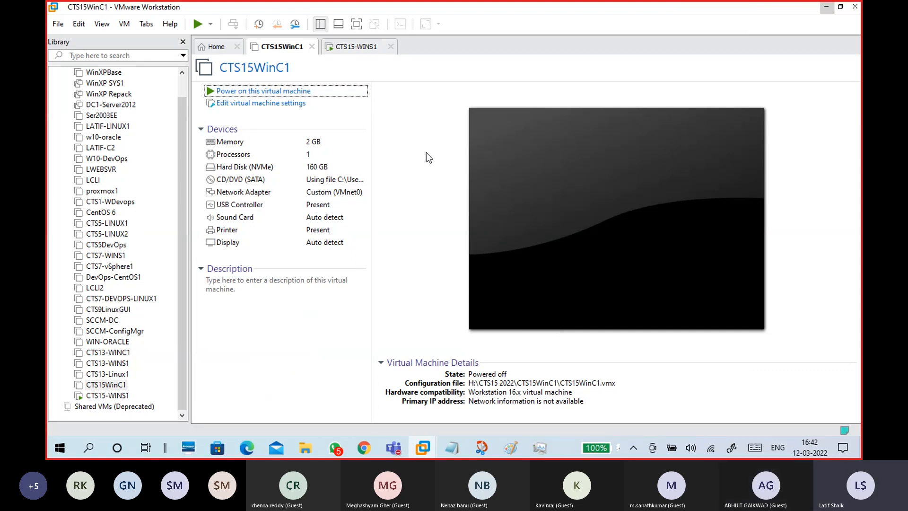
{"action": "left_click", "coordinate": [362, 46]}
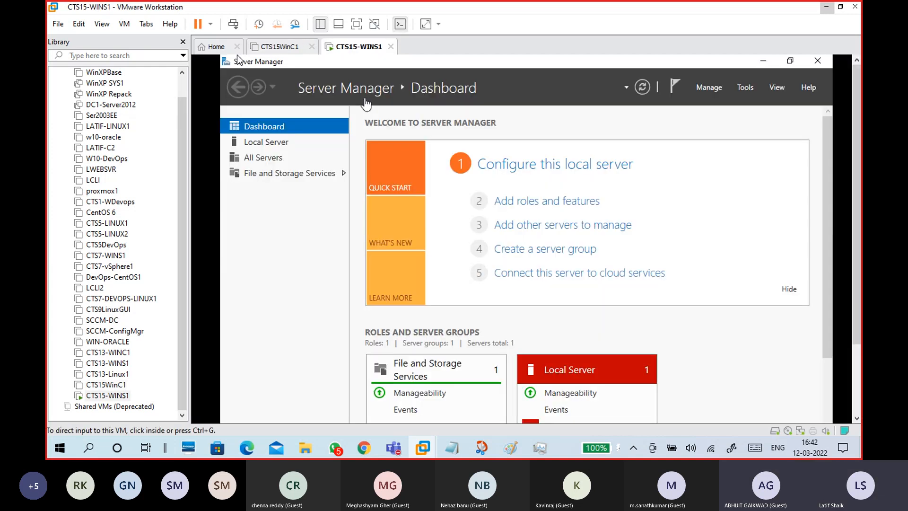
{"action": "left_click", "coordinate": [182, 42]}
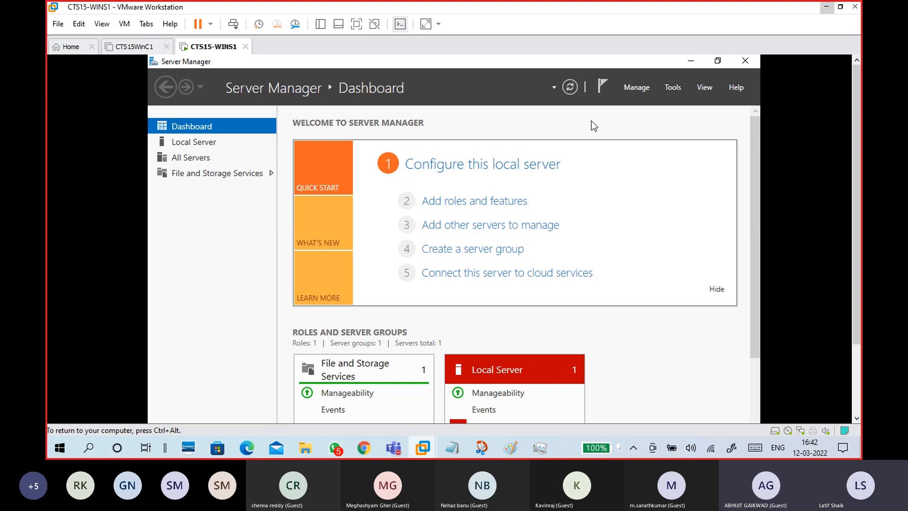
- Minimize Server Manager and start VM > Install VMware Tools on CTS15-WINS1
{"action": "left_click", "coordinate": [693, 61]}
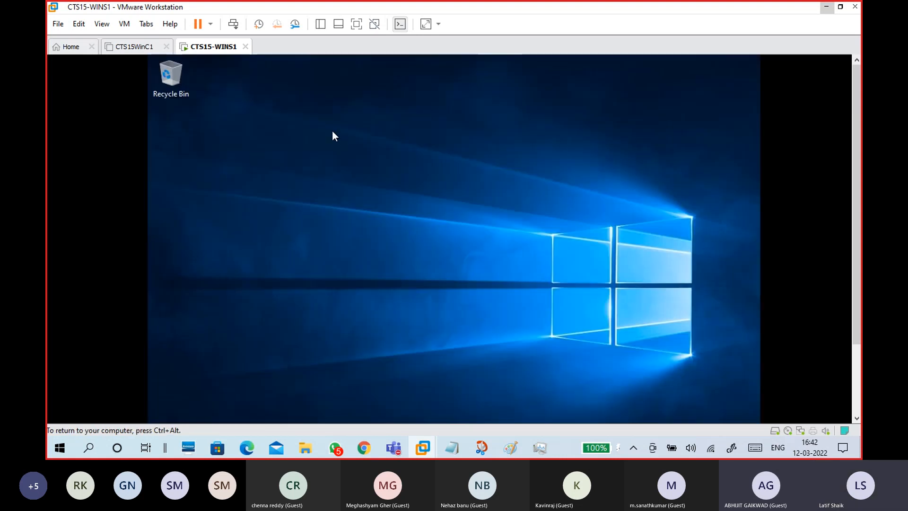
{"action": "left_click", "coordinate": [123, 23]}
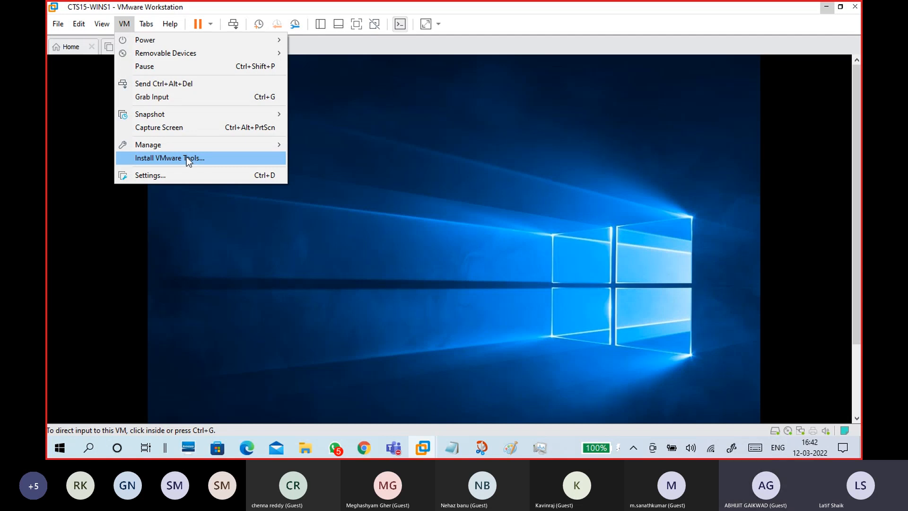
{"action": "left_click", "coordinate": [124, 25]}
{"action": "left_click", "coordinate": [125, 25]}
{"action": "left_click", "coordinate": [196, 160]}
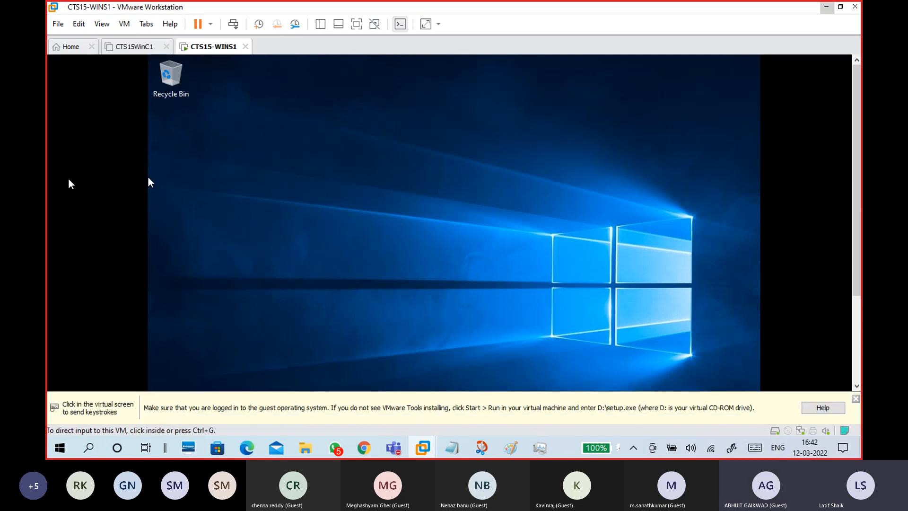
{"action": "key", "text": "ctrl+alt"}
{"action": "left_click_drag", "start_coordinate": [856, 176], "coordinate": [861, 291]}
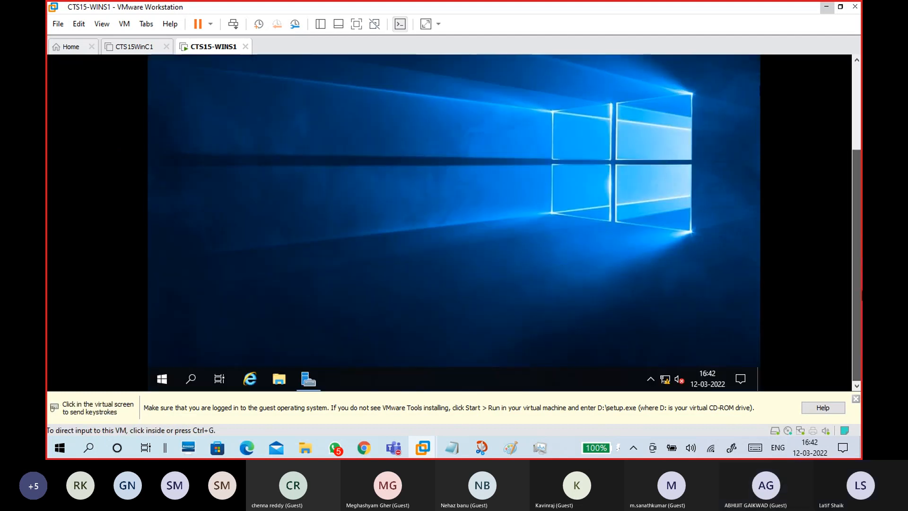
- Show This PC in the guest's File Explorer, listing the Tools disc as DVD Drive (D:)
{"action": "left_click", "coordinate": [124, 23]}
{"action": "left_click", "coordinate": [364, 198]}
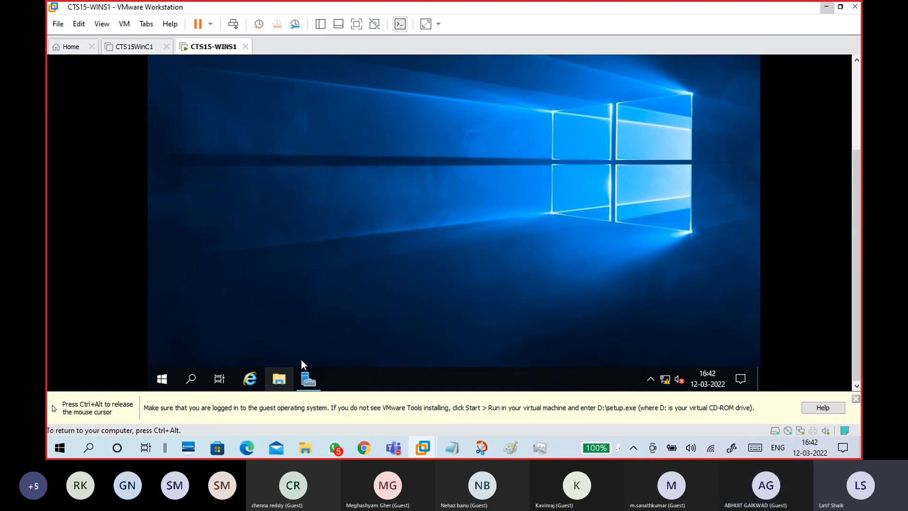
{"action": "key", "text": "ctrl+alt"}
{"action": "mouse_move", "coordinate": [857, 171]}
{"action": "left_mouse_down"}
{"action": "mouse_move", "coordinate": [848, 99]}
{"action": "mouse_move", "coordinate": [856, 175]}
{"action": "left_mouse_up"}
{"action": "left_click", "coordinate": [487, 216]}
{"action": "left_click", "coordinate": [268, 147]}
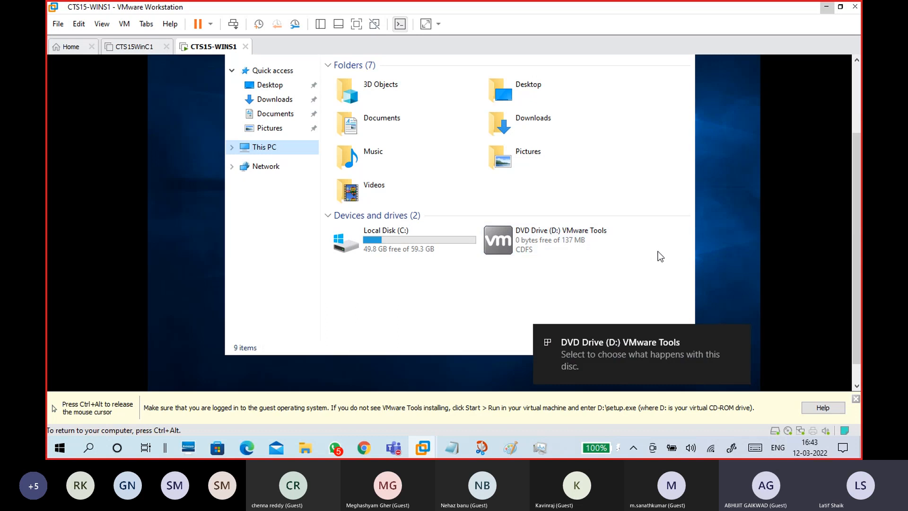
{"action": "key", "text": "ctrl+alt"}
- Open the VMware Tools disc on DVD Drive (D:) to list its files
{"action": "left_click", "coordinate": [124, 23]}
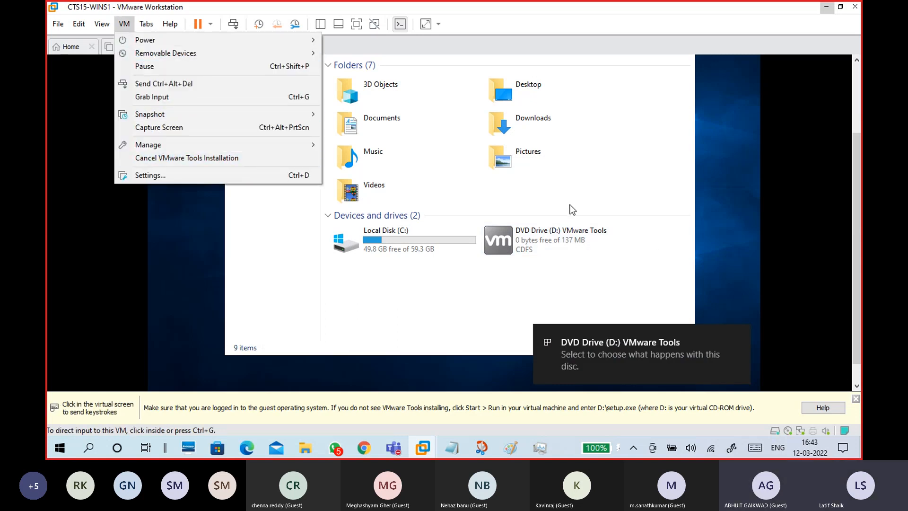
{"action": "left_click", "coordinate": [638, 234]}
{"action": "left_click", "coordinate": [591, 245]}
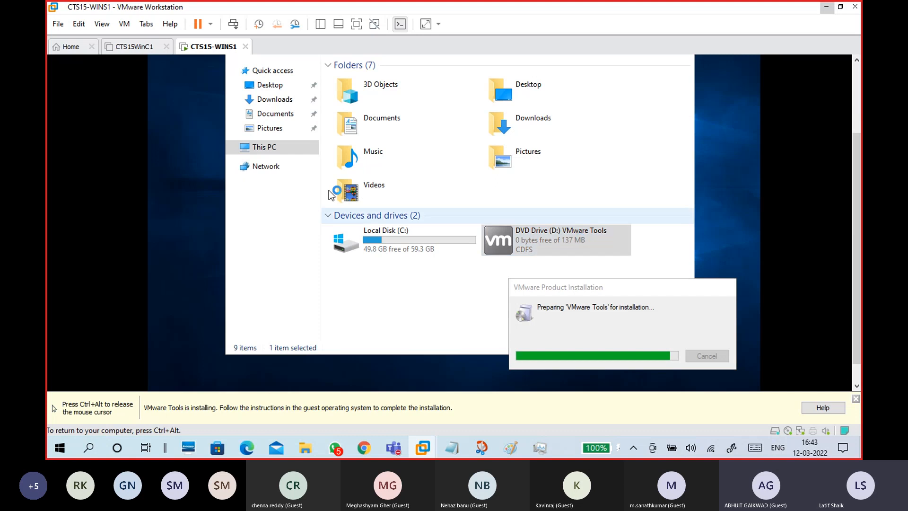
{"action": "left_click", "coordinate": [232, 148]}
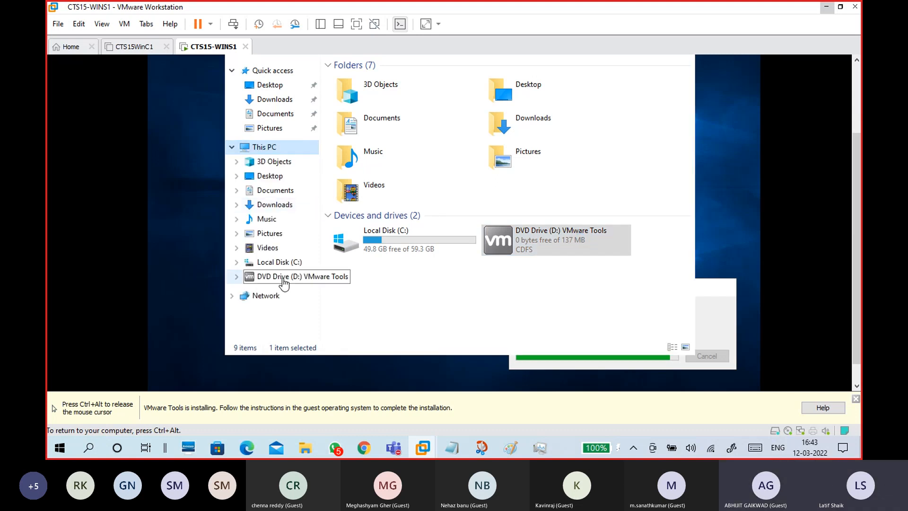
{"action": "left_click", "coordinate": [287, 277]}
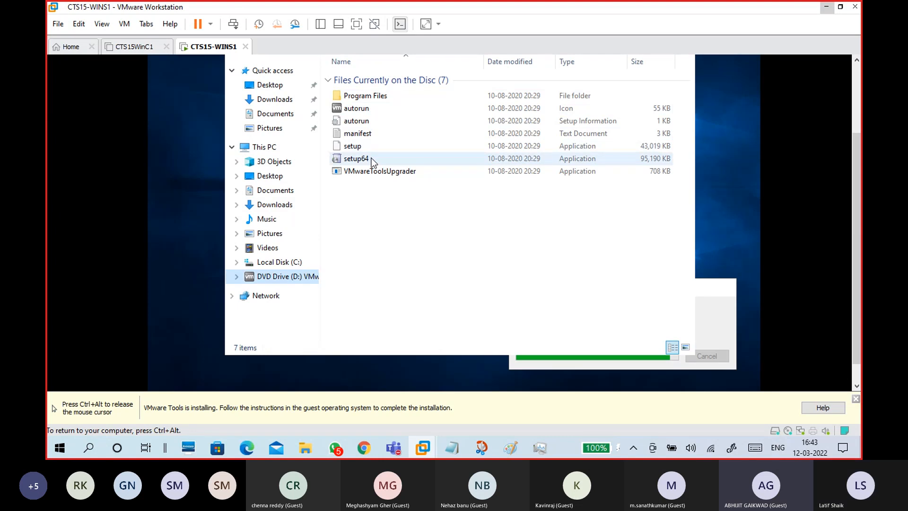
- Minimize Explorer and dismiss the Tools hint bar until VMware Tools Setup appears
{"action": "key", "text": "ctrl+alt"}
{"action": "left_click_drag", "start_coordinate": [856, 140], "coordinate": [856, 81]}
{"action": "left_click", "coordinate": [649, 87]}
{"action": "left_click", "coordinate": [616, 94]}
{"action": "key", "text": "ctrl+alt"}
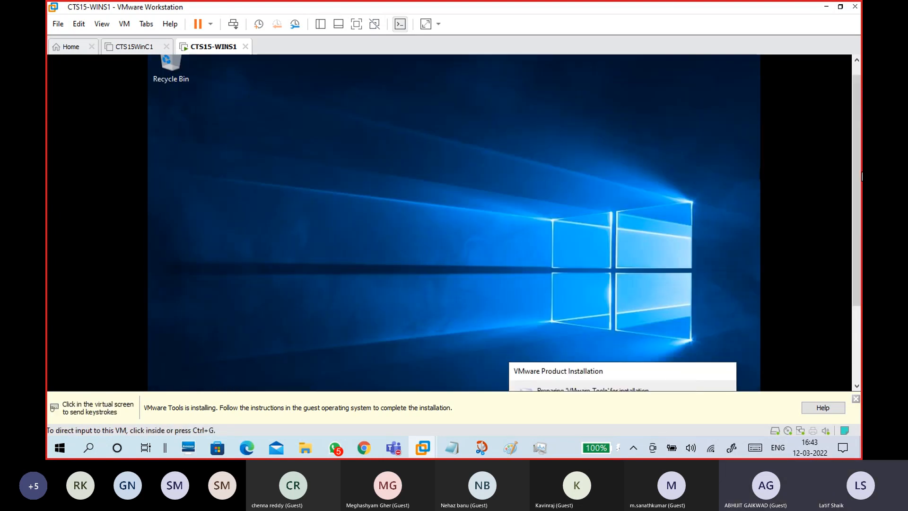
{"action": "left_click_drag", "start_coordinate": [856, 150], "coordinate": [857, 220]}
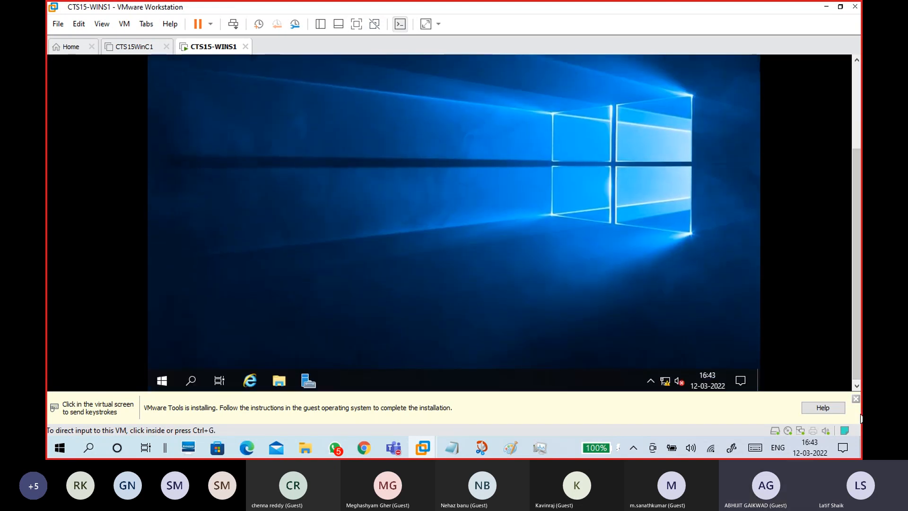
{"action": "left_click", "coordinate": [856, 399]}
{"action": "mouse_move", "coordinate": [854, 300]}
{"action": "left_mouse_down"}
{"action": "mouse_move", "coordinate": [855, 223]}
{"action": "mouse_move", "coordinate": [857, 300]}
{"action": "left_mouse_up"}
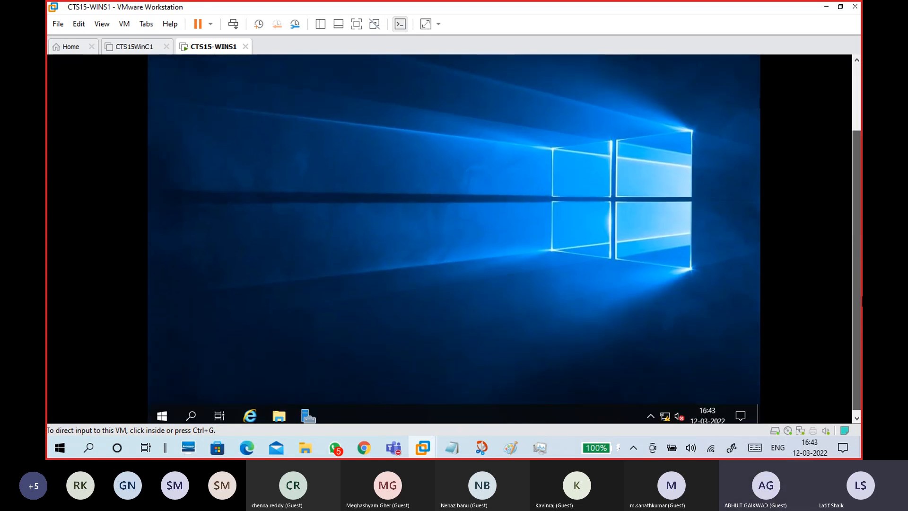
{"action": "left_click", "coordinate": [469, 229]}
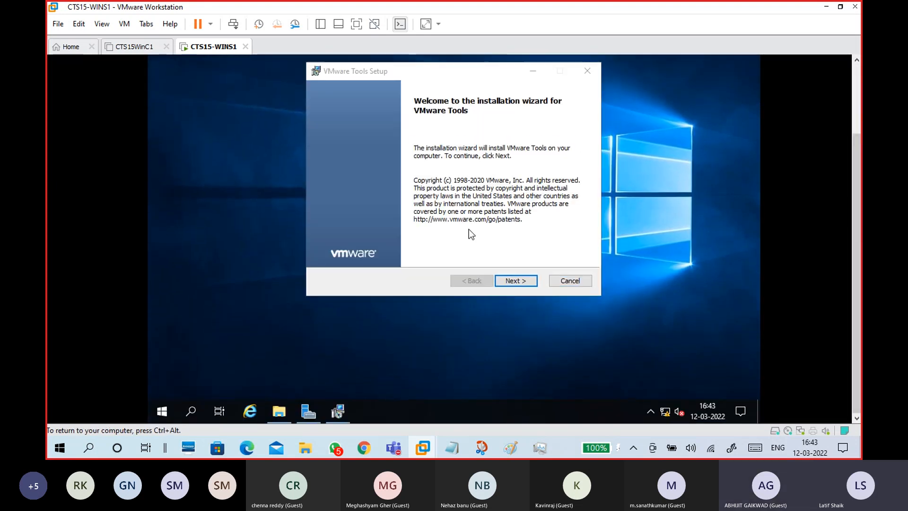
- Start a Complete VMware Tools installation from the Setup wizard
{"action": "left_click", "coordinate": [517, 282]}
{"action": "left_click", "coordinate": [516, 282]}
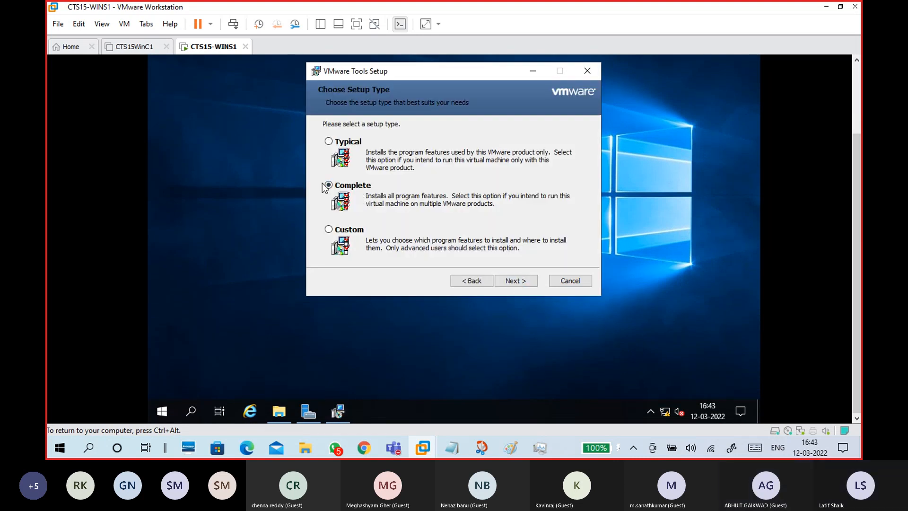
{"action": "left_click", "coordinate": [525, 280]}
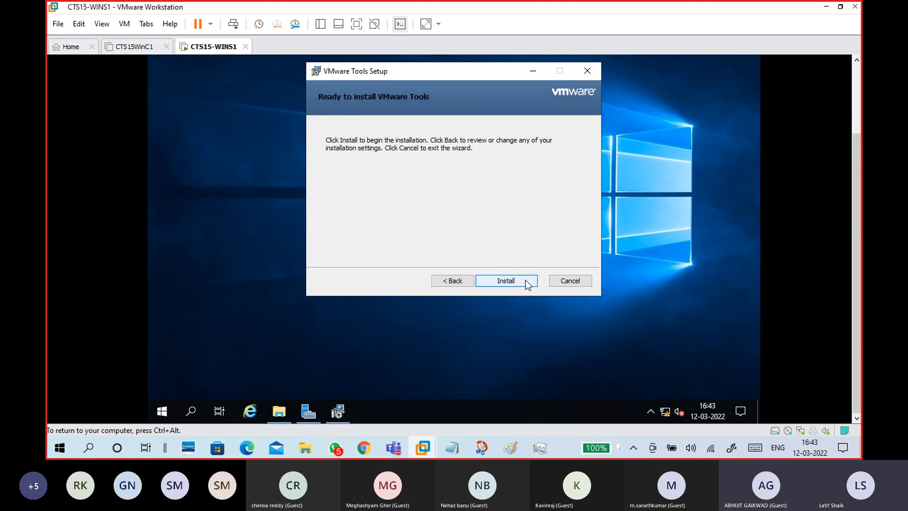
{"action": "left_click", "coordinate": [526, 280]}
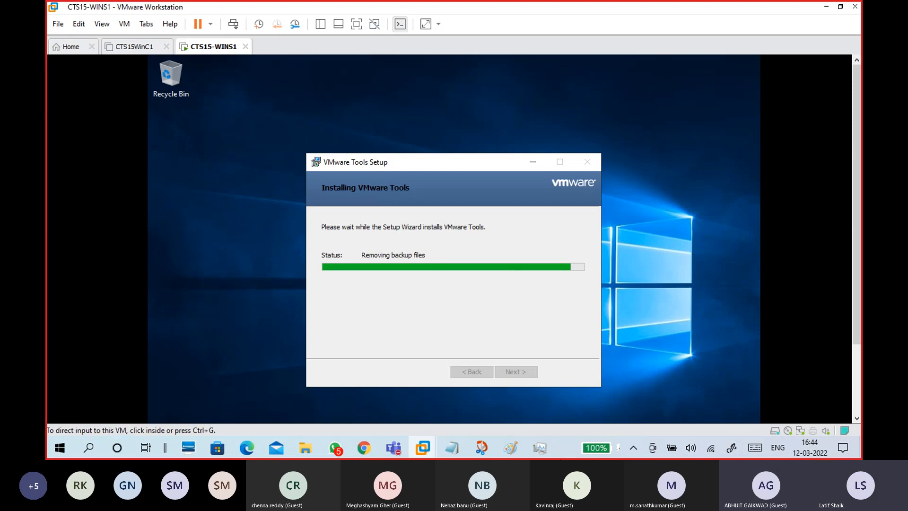
- Check host memory during installation, then finish the VMware Tools Setup wizard
{"action": "left_click", "coordinate": [541, 448]}
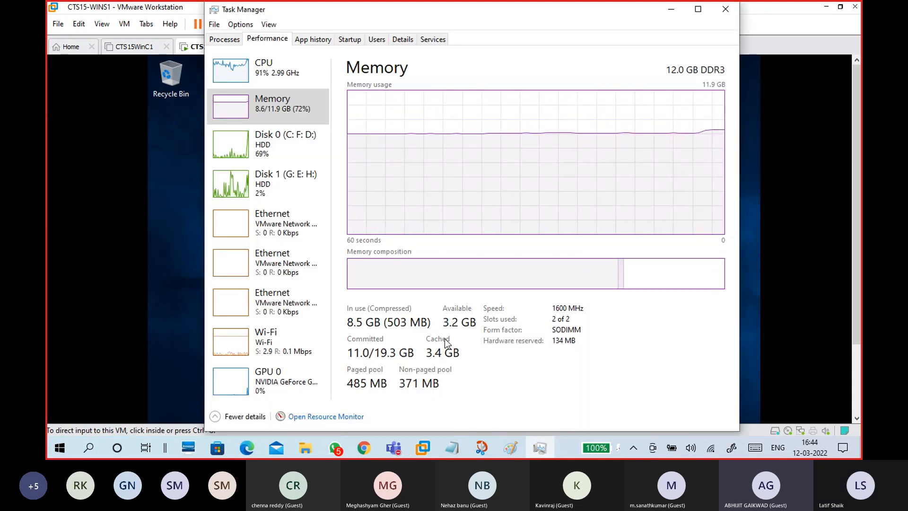
{"action": "left_click", "coordinate": [725, 14]}
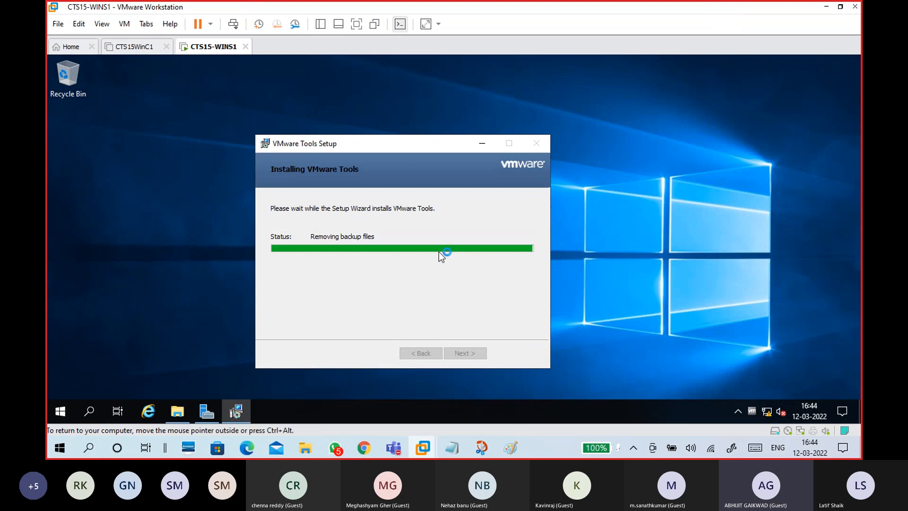
{"action": "left_click_drag", "start_coordinate": [365, 149], "coordinate": [444, 98]}
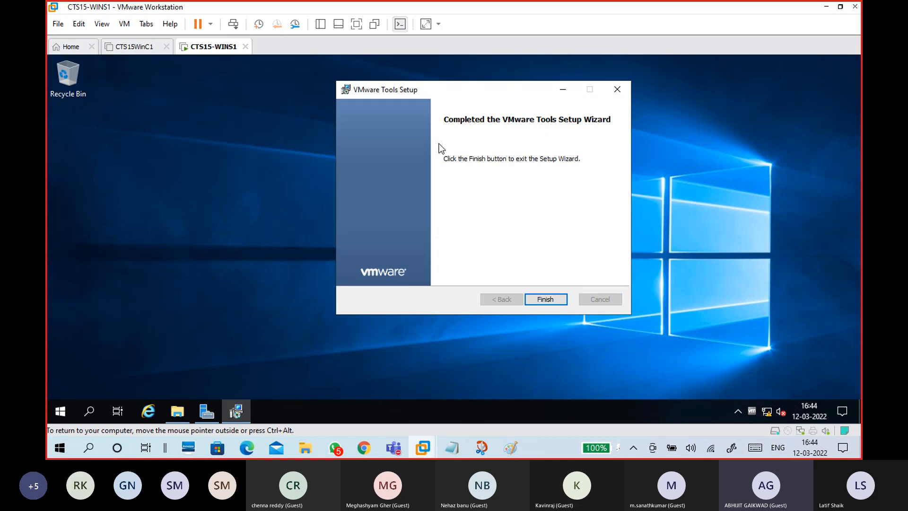
{"action": "left_click", "coordinate": [544, 300]}
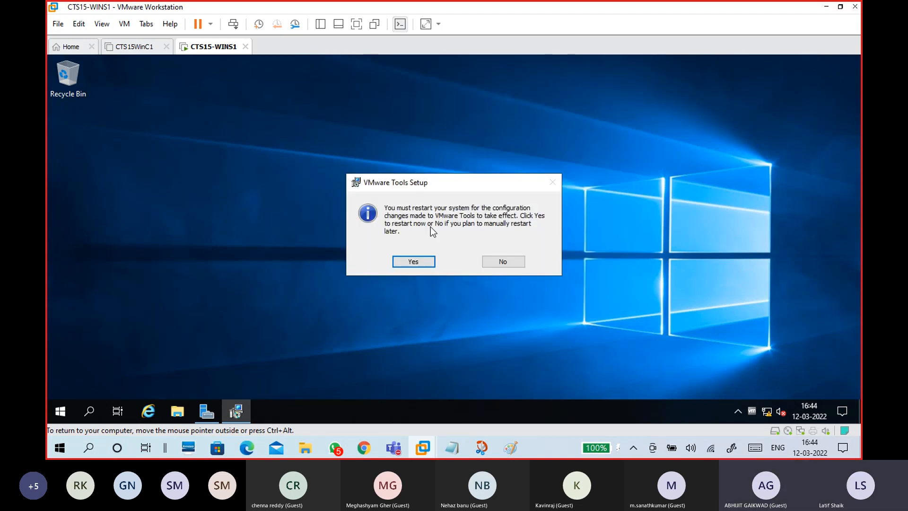
- Restart the guest now, then sign in as Administrator via Ctrl+Alt+Insert and the password
{"action": "left_click", "coordinate": [419, 263]}
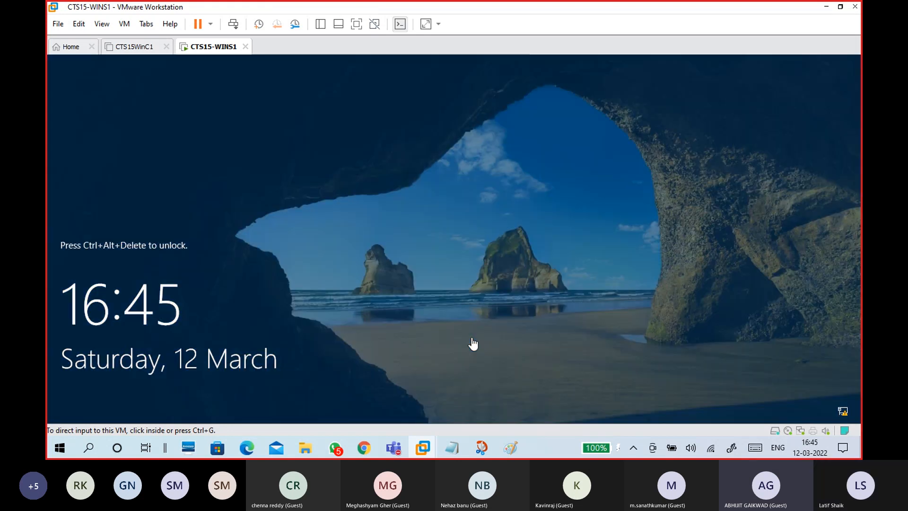
{"action": "left_click", "coordinate": [472, 342]}
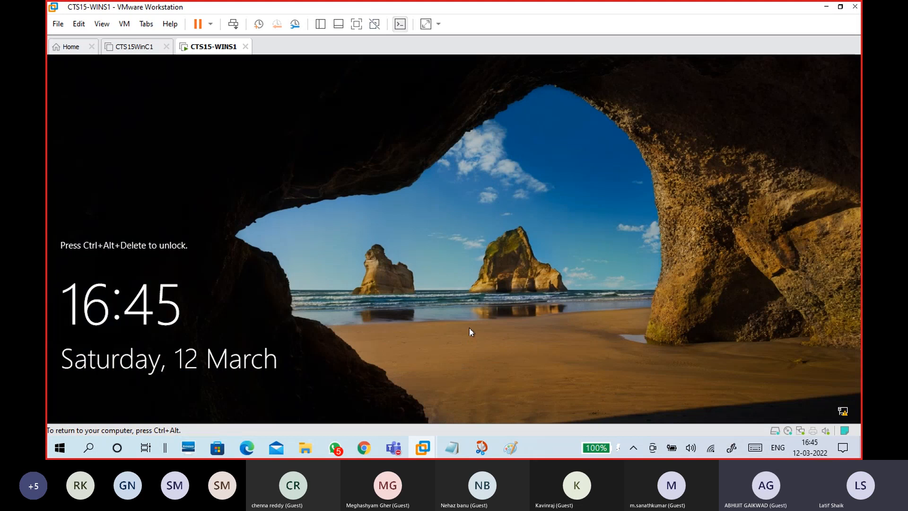
{"action": "key", "text": "ctrl+alt+Insert"}
{"action": "type", "text": "•••••••••"}
{"action": "key", "text": "Return"}
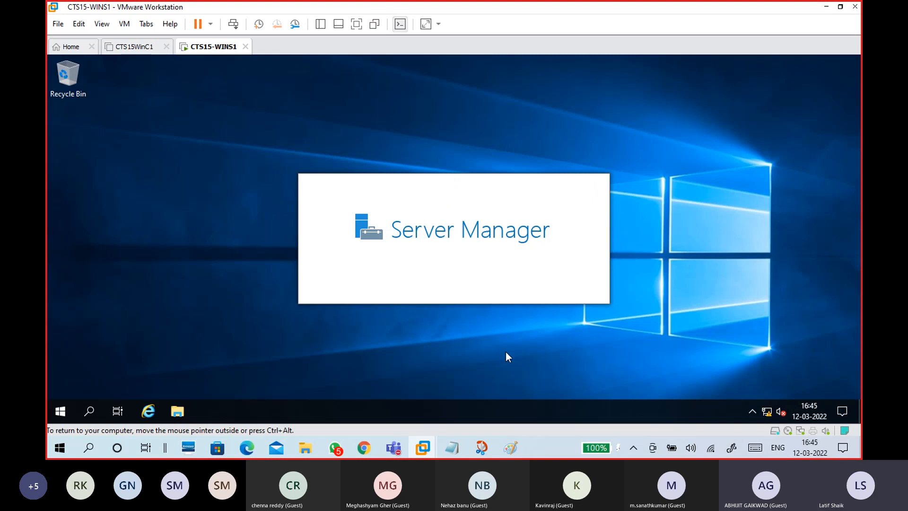
- In Paint, draw a blue arrow from the left diagram's right box, tick it, then minimize Paint
{"action": "left_click", "coordinate": [510, 448]}
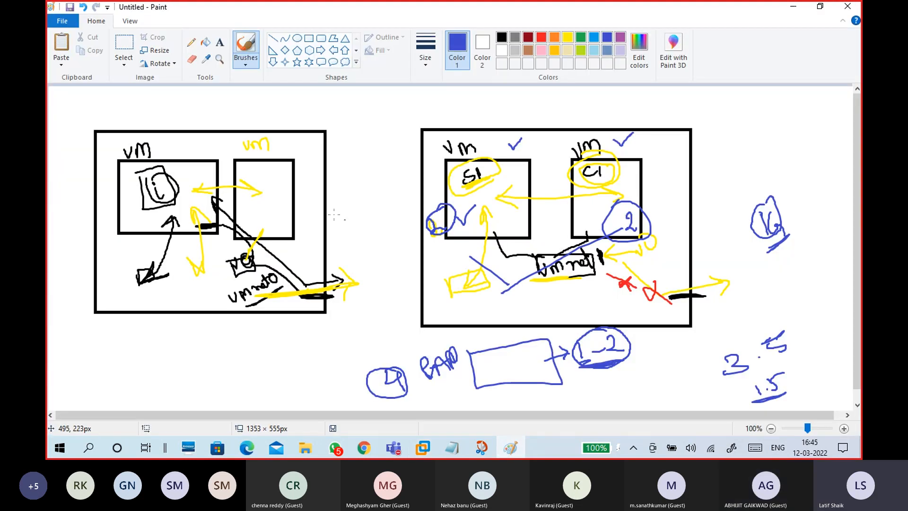
{"action": "mouse_move", "coordinate": [275, 203]}
{"action": "left_mouse_down"}
{"action": "mouse_move", "coordinate": [346, 198]}
{"action": "mouse_move", "coordinate": [347, 207]}
{"action": "left_mouse_up"}
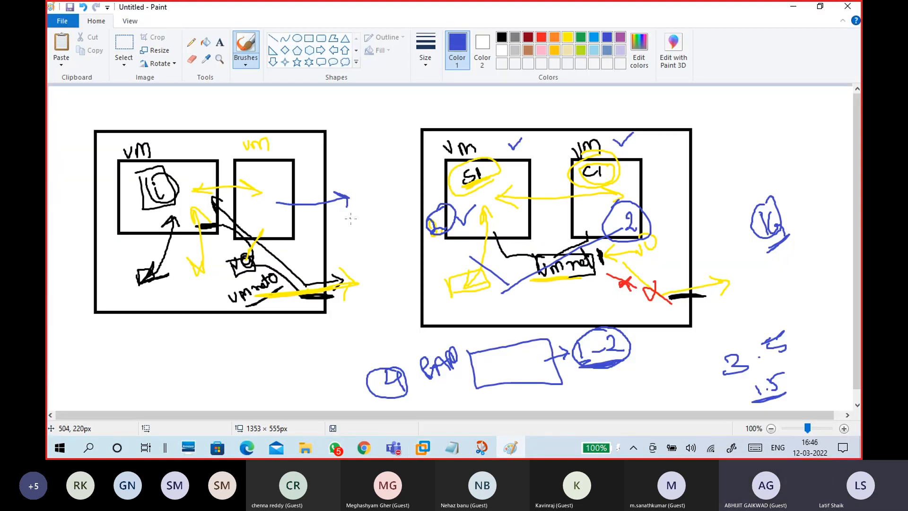
{"action": "mouse_move", "coordinate": [277, 176]}
{"action": "left_mouse_down"}
{"action": "mouse_move", "coordinate": [283, 184]}
{"action": "mouse_move", "coordinate": [293, 168]}
{"action": "left_mouse_up"}
{"action": "left_click", "coordinate": [786, 6]}
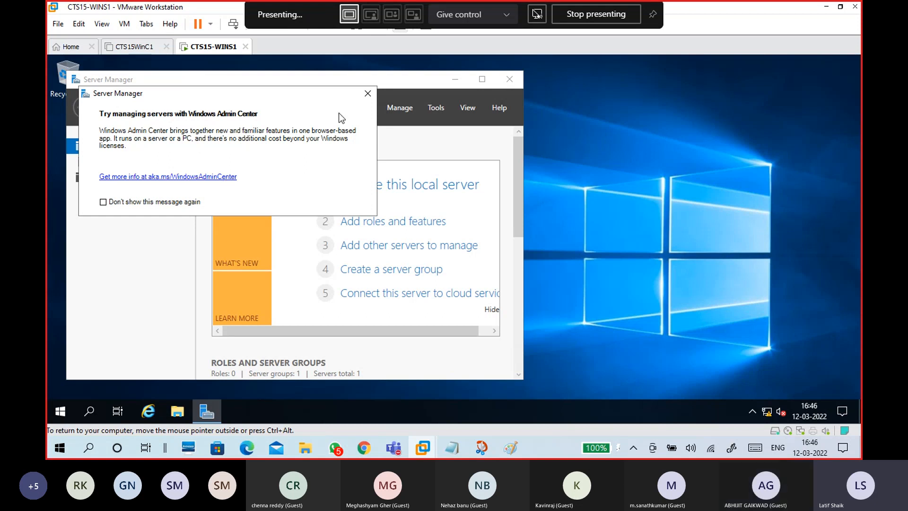
- Close the Admin Center notice, maximize Server Manager, browse its pages and end on Local Server
{"action": "left_click", "coordinate": [367, 93]}
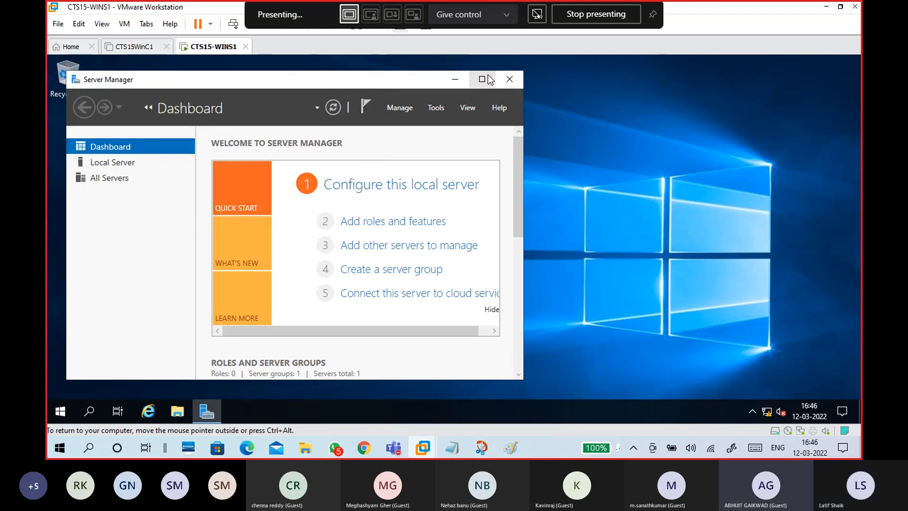
{"action": "left_click", "coordinate": [482, 79]}
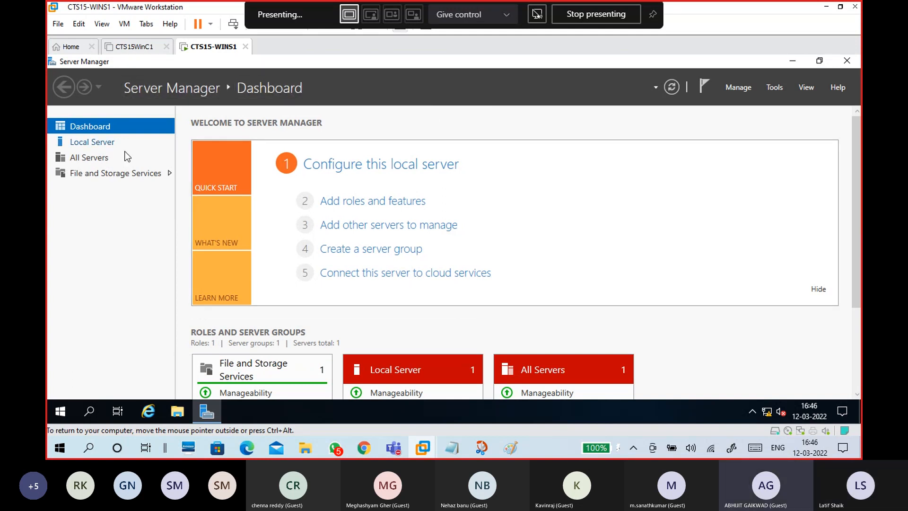
{"action": "left_click", "coordinate": [99, 143]}
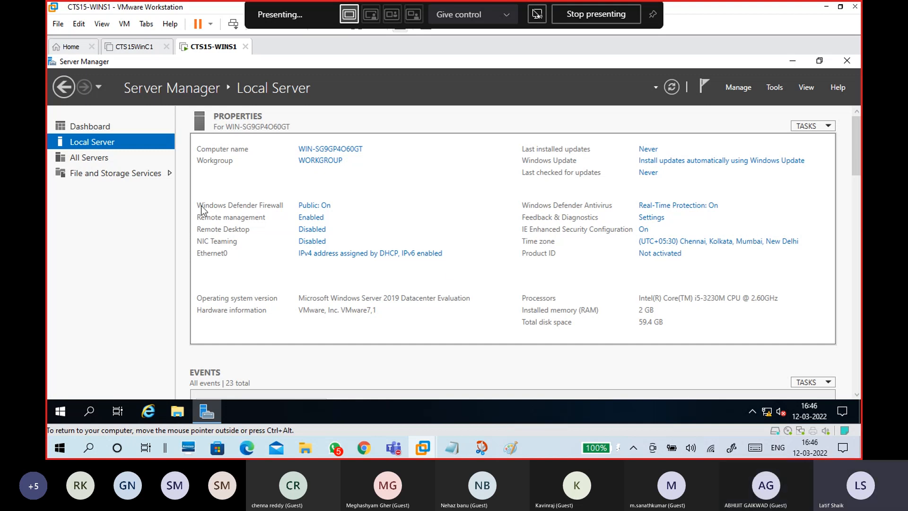
{"action": "left_click", "coordinate": [102, 159]}
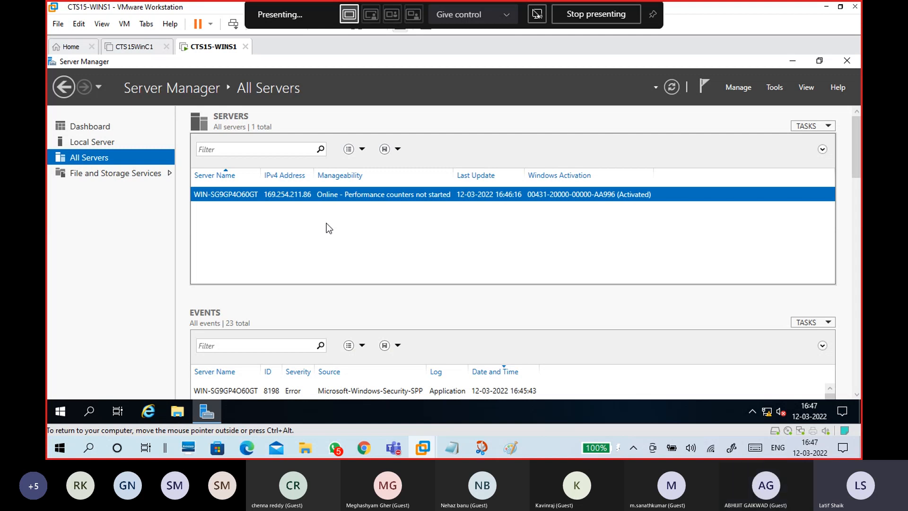
{"action": "left_click", "coordinate": [110, 174]}
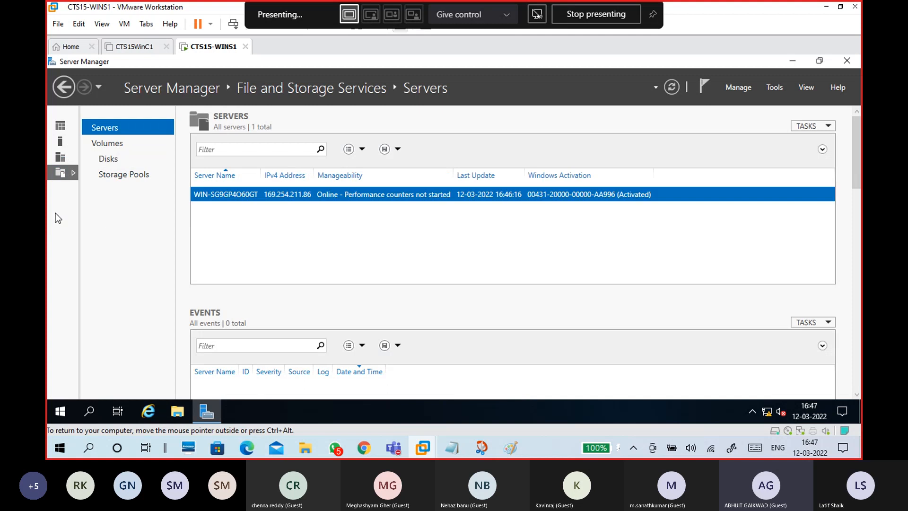
{"action": "left_click", "coordinate": [67, 124]}
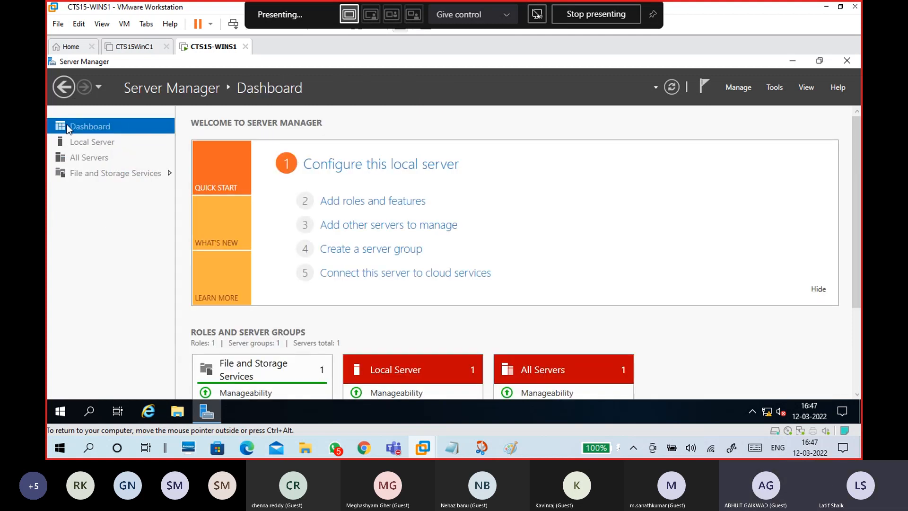
{"action": "left_click", "coordinate": [102, 142]}
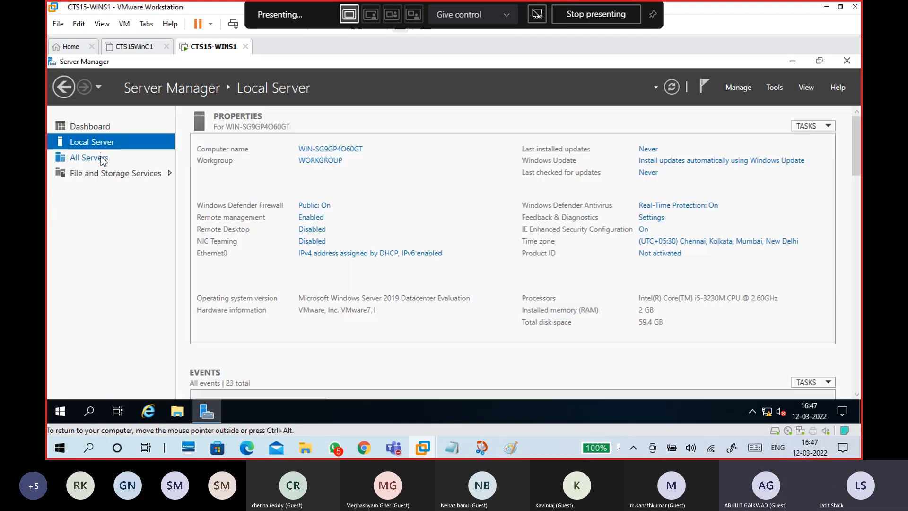
- Launch Manage > Add Roles and Features with role-based installation and advance to Select server roles
{"action": "left_click", "coordinate": [748, 89]}
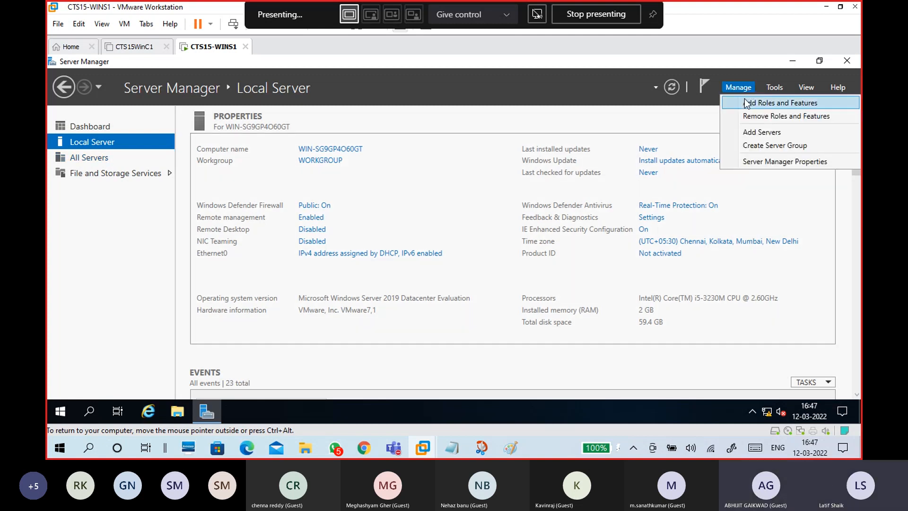
{"action": "left_click", "coordinate": [746, 105]}
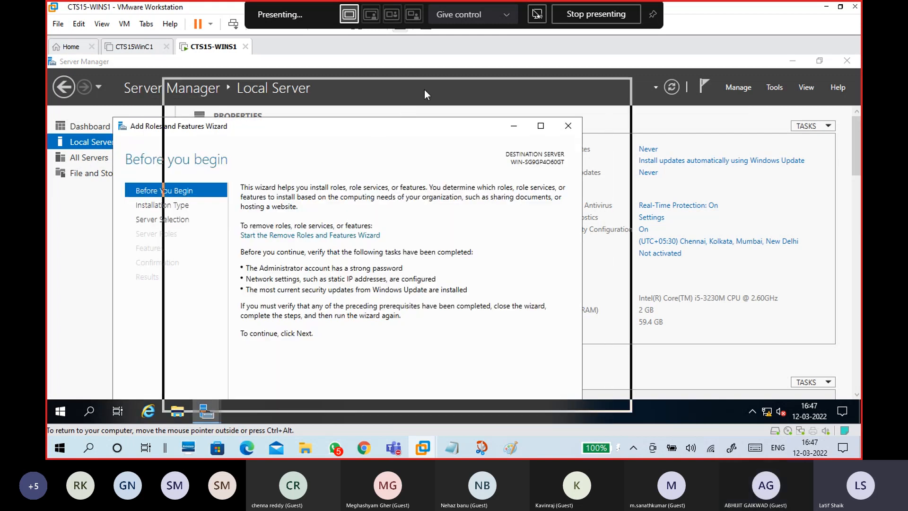
{"action": "left_click", "coordinate": [490, 390]}
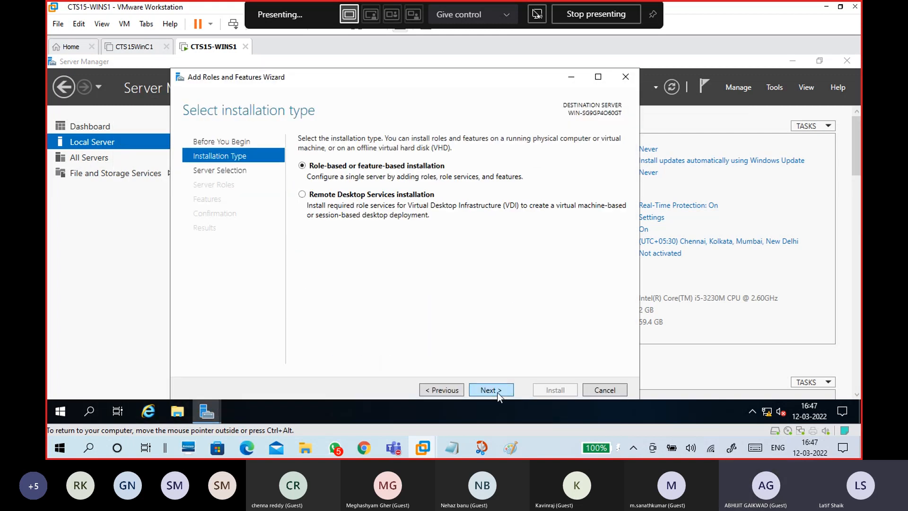
{"action": "left_click", "coordinate": [490, 390]}
{"action": "left_click", "coordinate": [498, 393]}
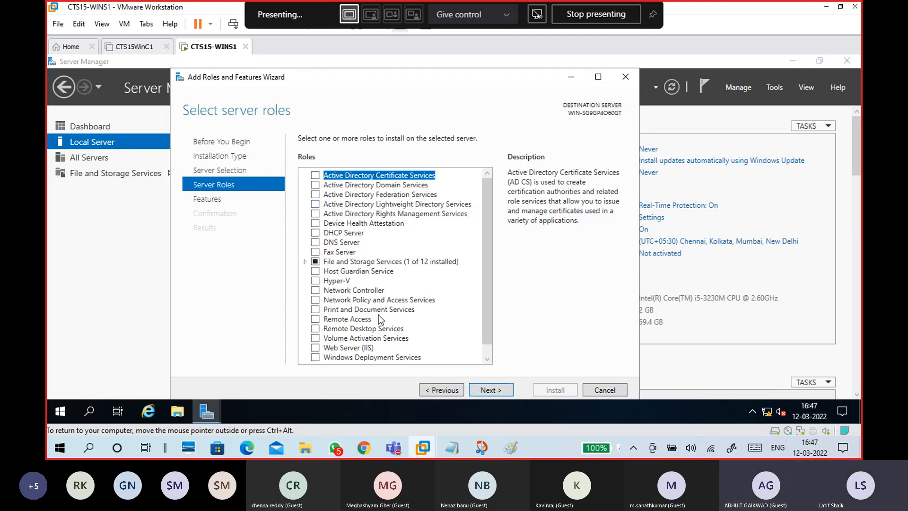
- Read the role descriptions from Active Directory Domain Services through Fax Server
{"action": "left_click", "coordinate": [379, 186]}
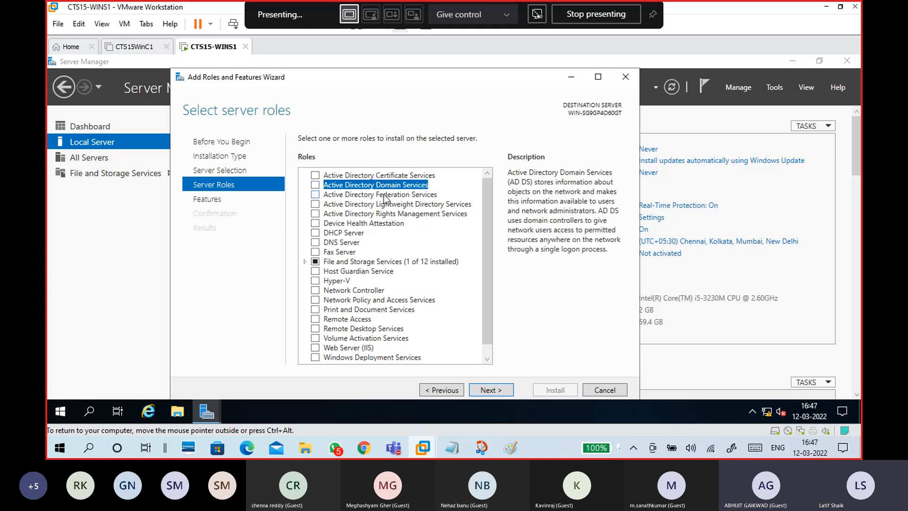
{"action": "left_click", "coordinate": [383, 195]}
{"action": "left_click", "coordinate": [382, 205]}
{"action": "left_click", "coordinate": [382, 214]}
{"action": "left_click", "coordinate": [382, 223]}
{"action": "left_click", "coordinate": [352, 233]}
{"action": "left_click", "coordinate": [352, 242]}
{"action": "left_click", "coordinate": [354, 233]}
{"action": "left_click", "coordinate": [353, 242]}
{"action": "left_click", "coordinate": [354, 252]}
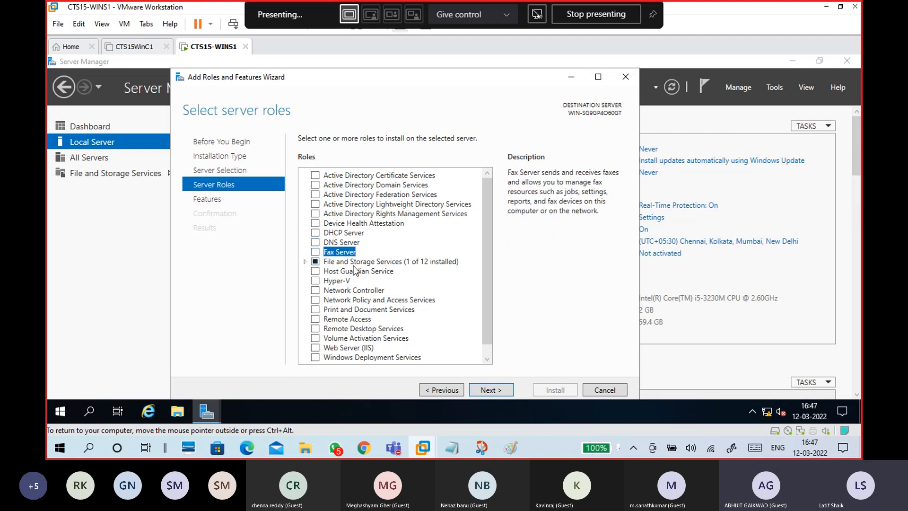
- Review Hyper-V, IIS, Remote Desktop, Remote Access, WDS and WSUS, then continue to Features
{"action": "scroll", "coordinate": [354, 267], "scroll_direction": "down", "scroll_amount": 1}
{"action": "left_click", "coordinate": [341, 271]}
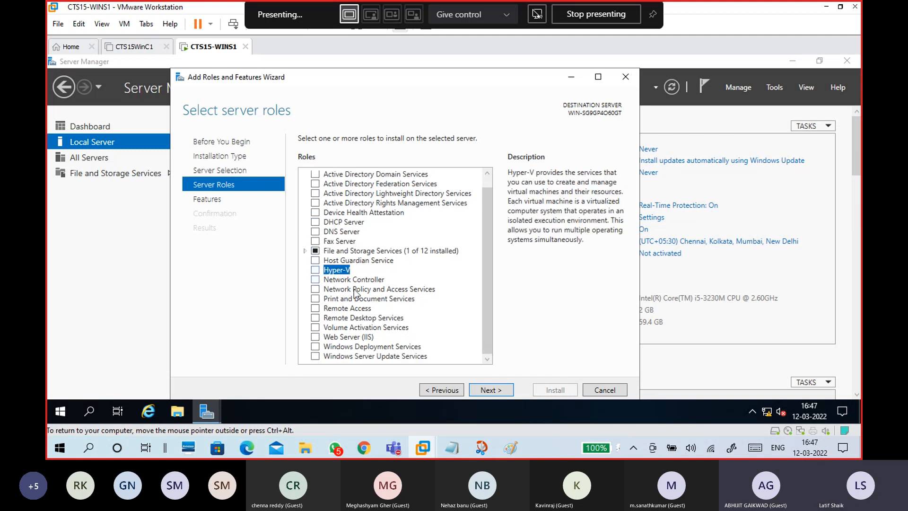
{"action": "left_click", "coordinate": [362, 337]}
{"action": "left_click", "coordinate": [362, 320]}
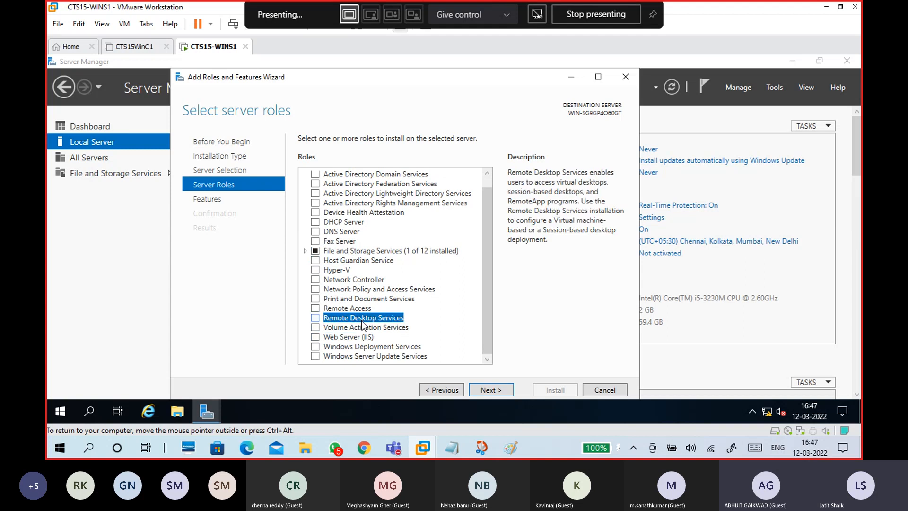
{"action": "left_click", "coordinate": [354, 310]}
{"action": "left_click", "coordinate": [357, 347]}
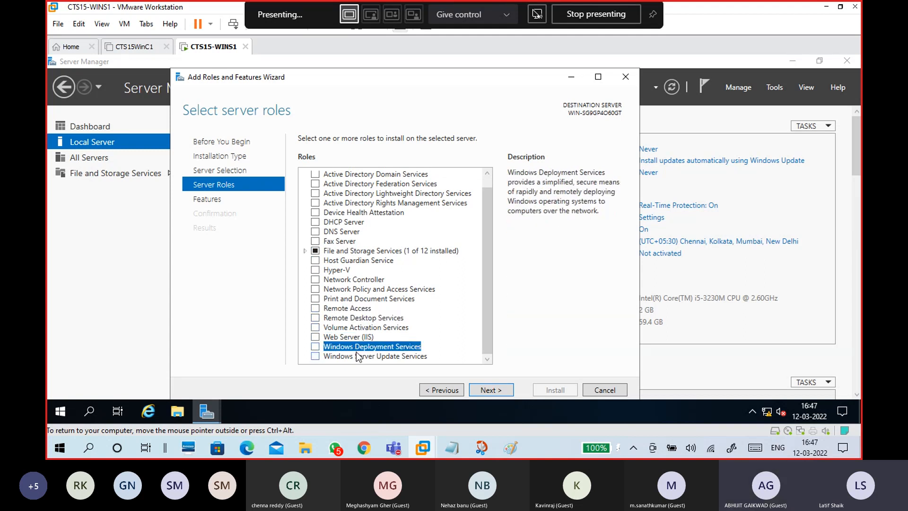
{"action": "left_click", "coordinate": [365, 359]}
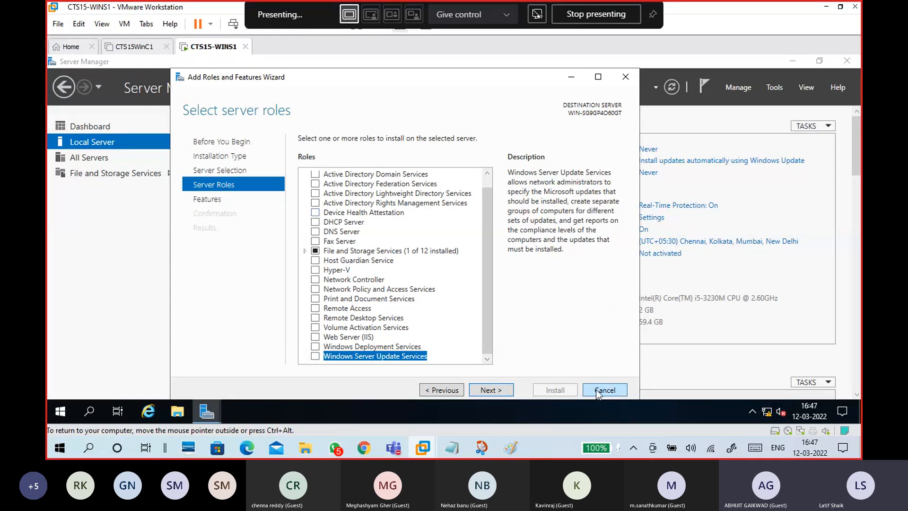
{"action": "left_click", "coordinate": [492, 390]}
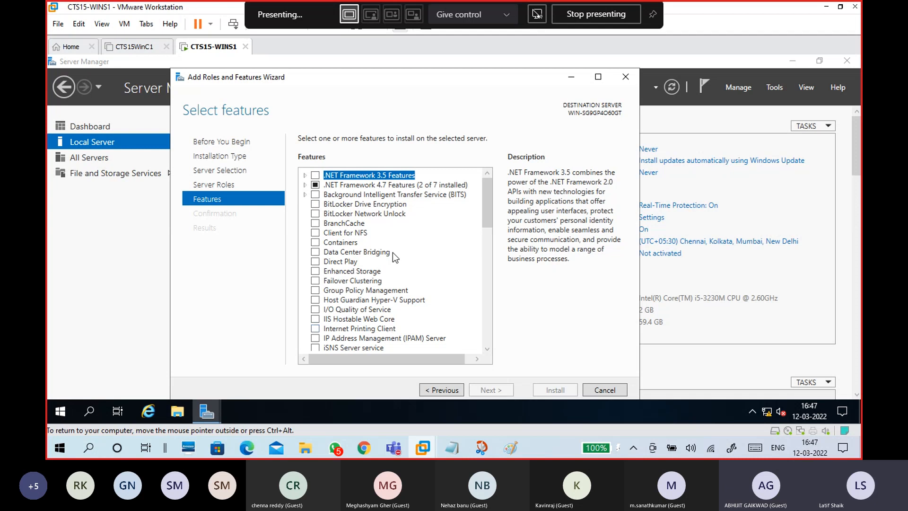
- Read Client for NFS, BitLocker and I/O Quality of Service descriptions, then cancel the wizard
{"action": "left_click", "coordinate": [365, 233]}
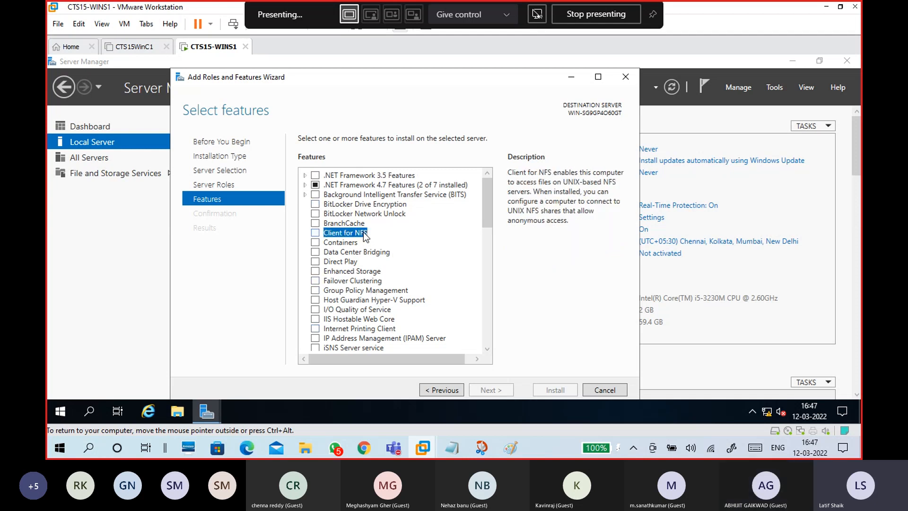
{"action": "key", "text": "Up"}
{"action": "key", "text": "Up"}
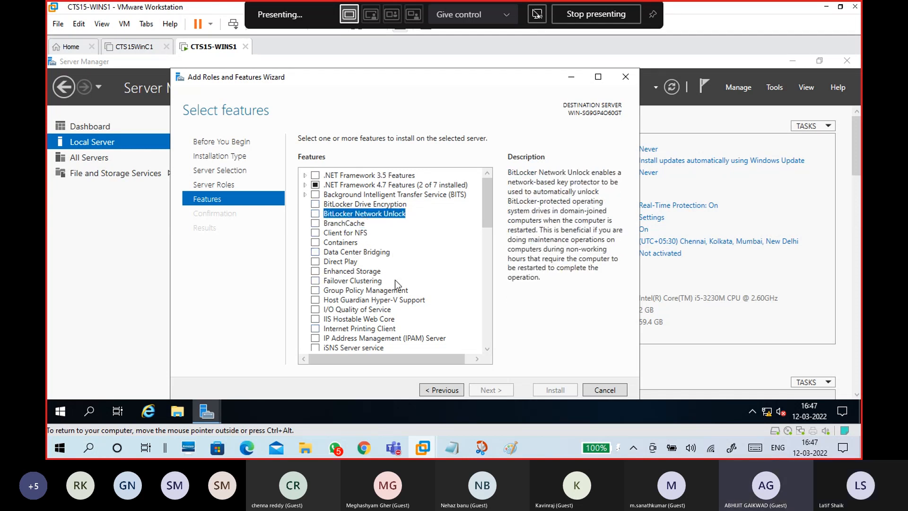
{"action": "left_click", "coordinate": [360, 208]}
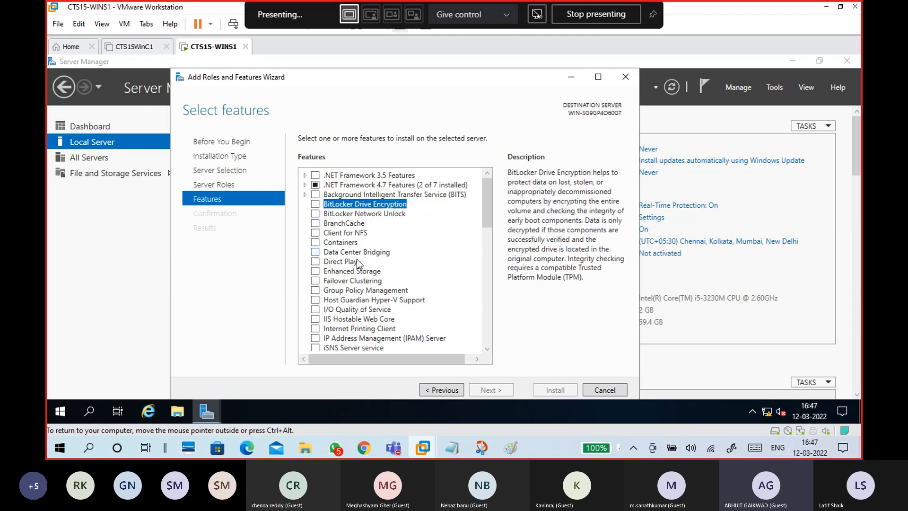
{"action": "left_click", "coordinate": [366, 310]}
{"action": "scroll", "coordinate": [383, 333], "scroll_direction": "down", "scroll_amount": 6}
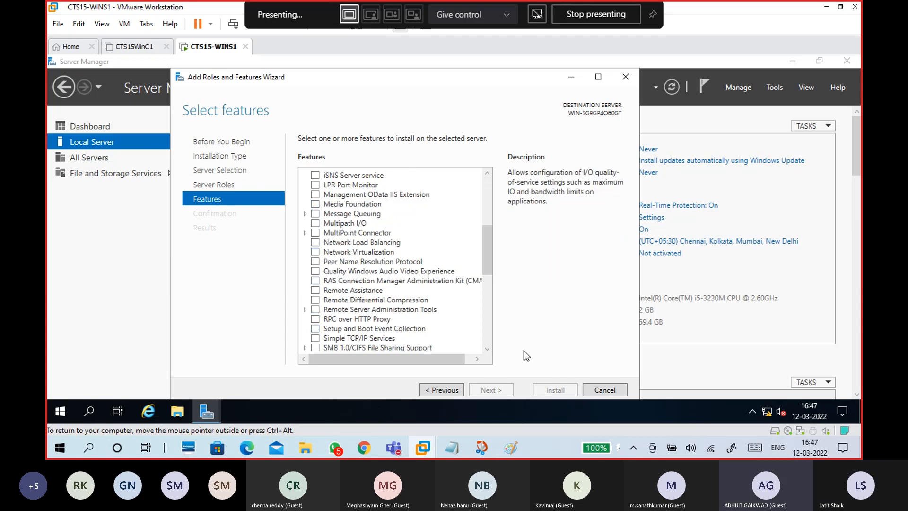
{"action": "left_click", "coordinate": [599, 389]}
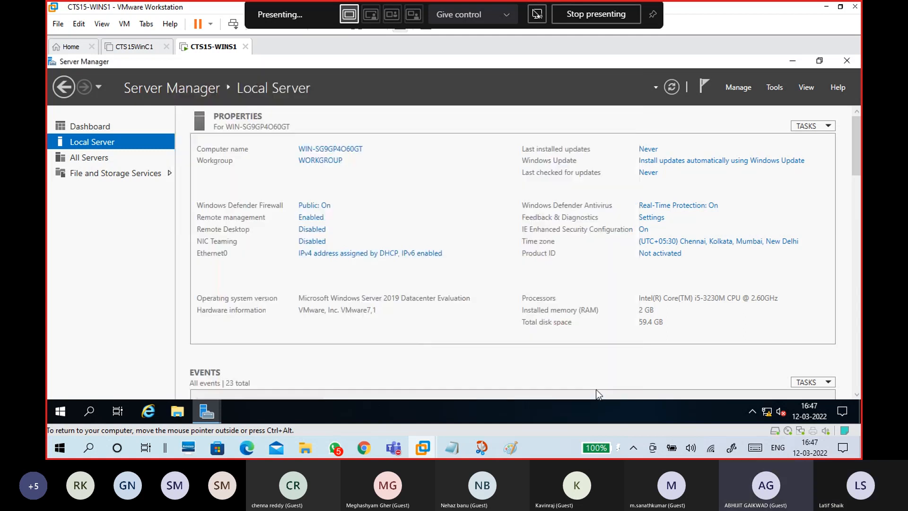
{"action": "left_click", "coordinate": [747, 87]}
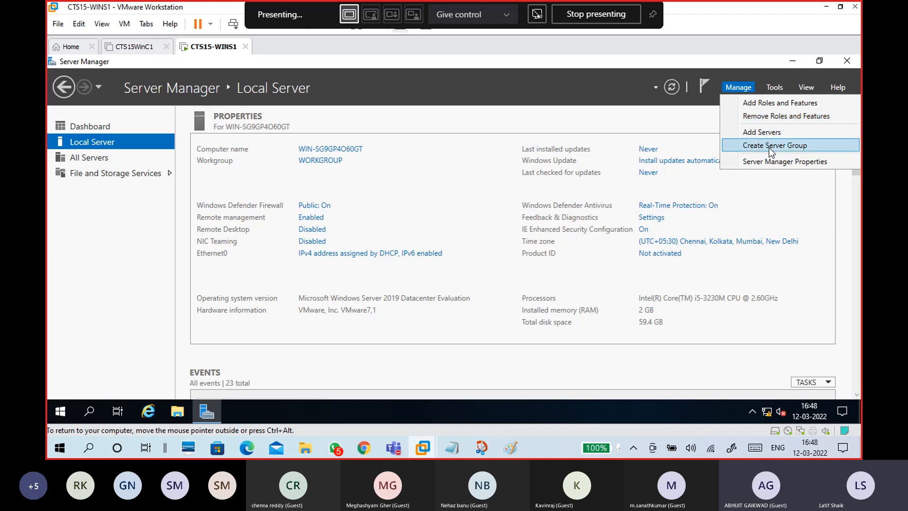
{"action": "left_click", "coordinate": [770, 87]}
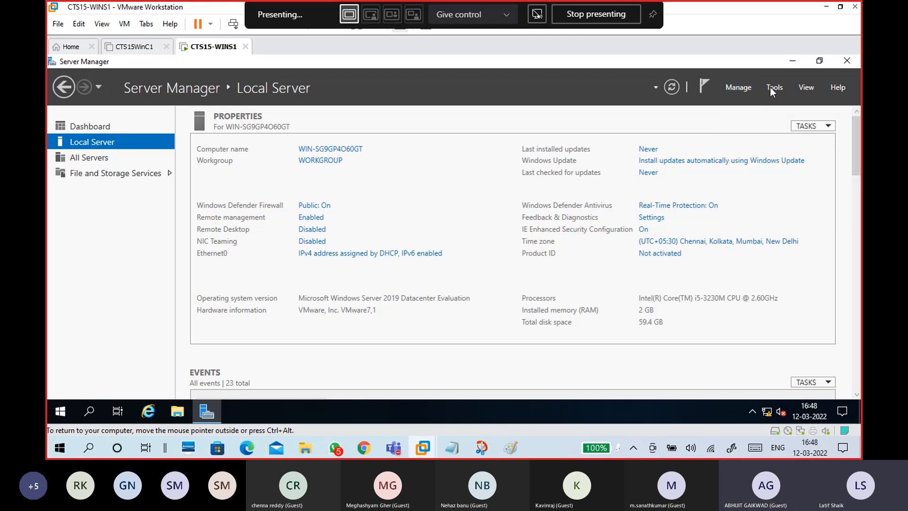
{"action": "left_click", "coordinate": [771, 88]}
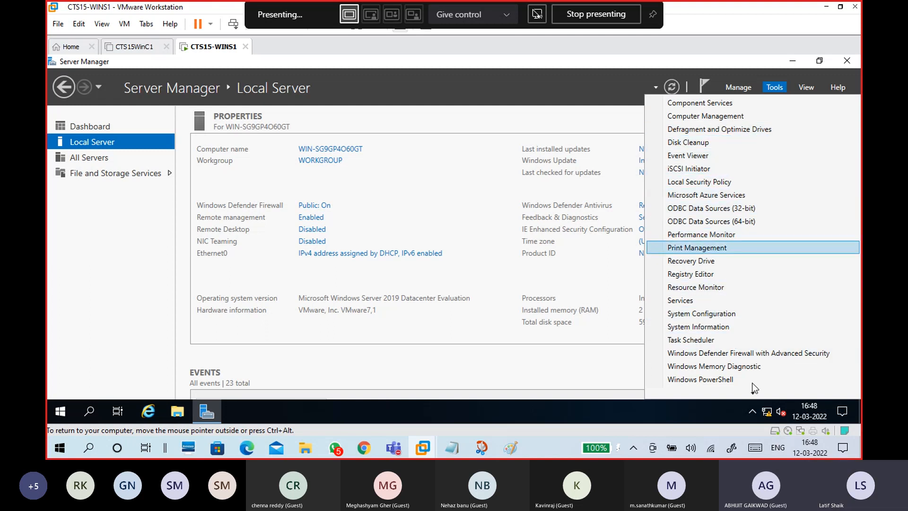
{"action": "mouse_move", "coordinate": [762, 394]}
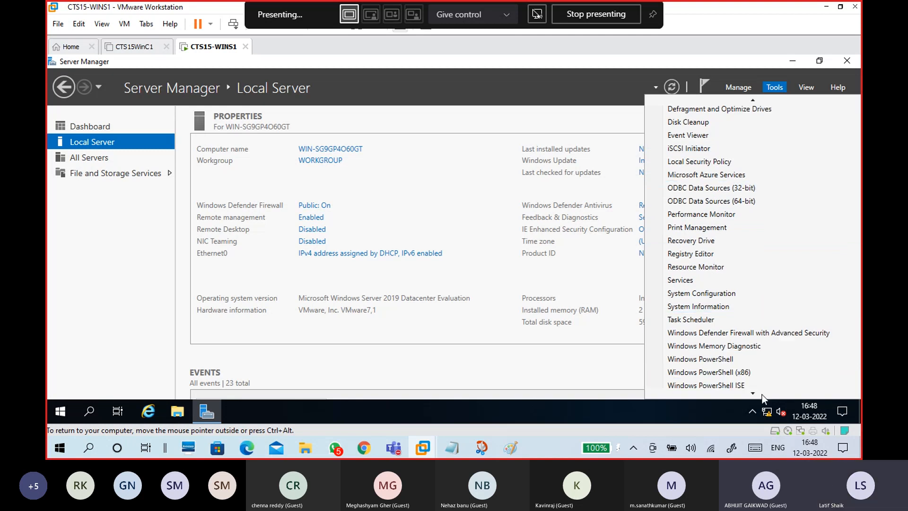
{"action": "mouse_move", "coordinate": [756, 97]}
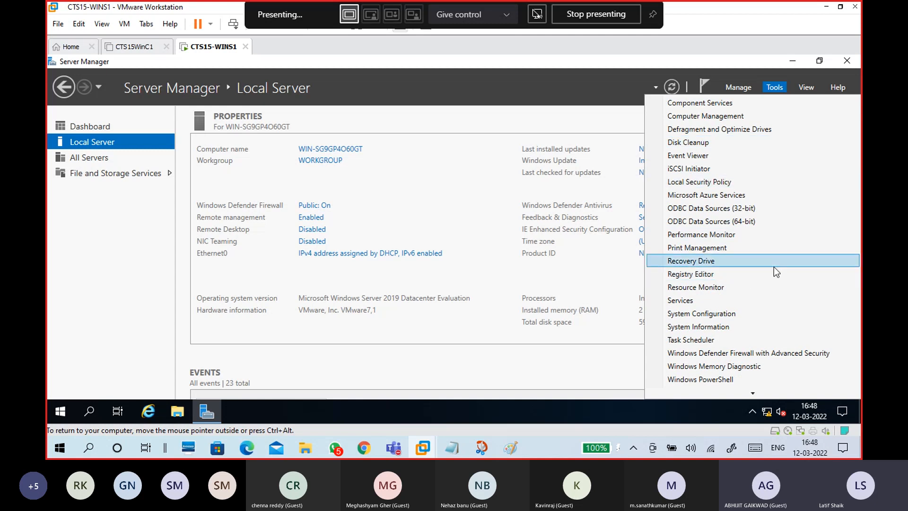
{"action": "left_click", "coordinate": [569, 126]}
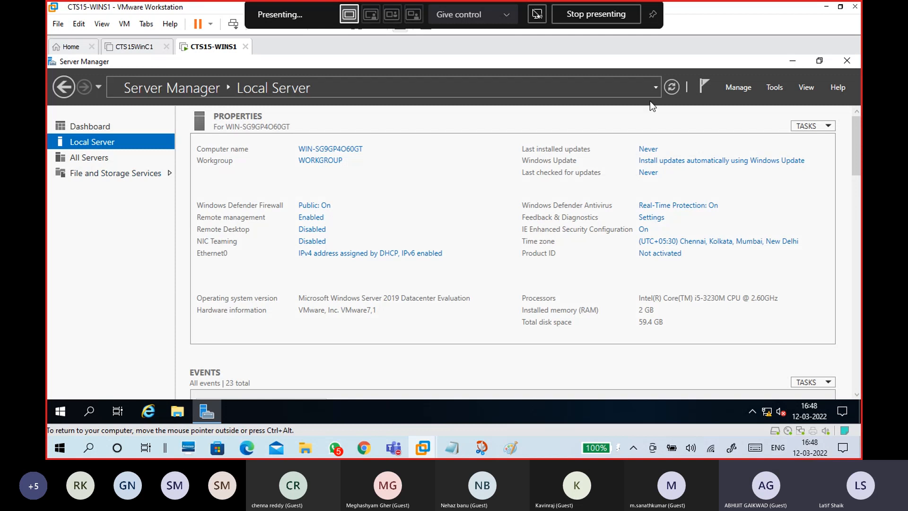
- Try Server Manager display sizes of 125% and 150%, zooming out and back in
{"action": "left_click", "coordinate": [805, 87]}
{"action": "left_click", "coordinate": [798, 131]}
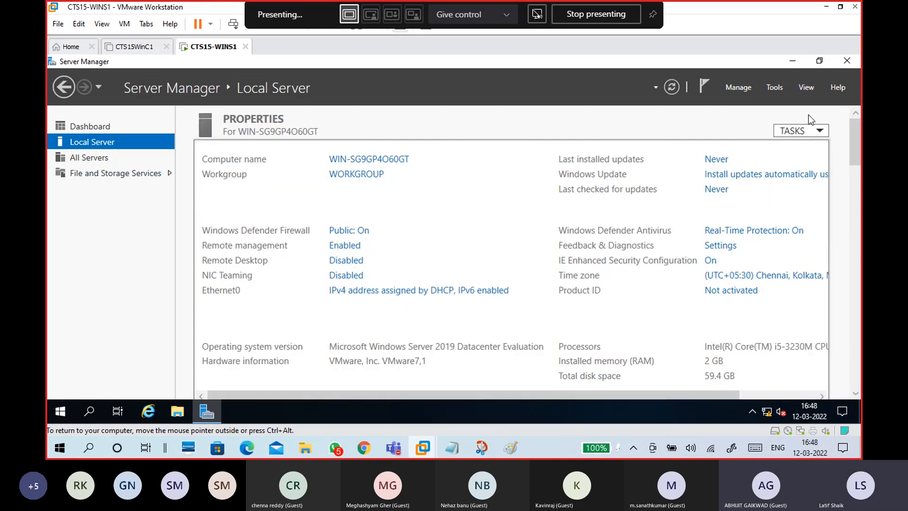
{"action": "left_click", "coordinate": [804, 89]}
{"action": "left_click", "coordinate": [785, 142]}
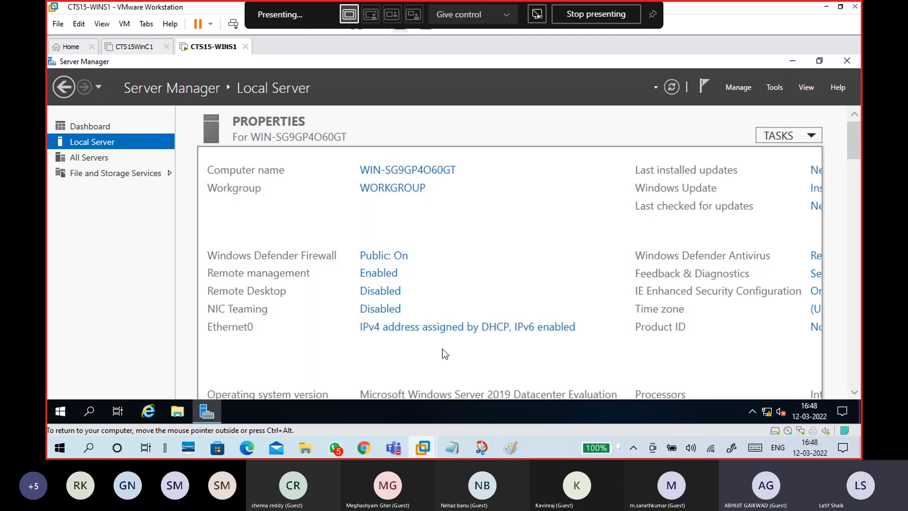
{"action": "left_click", "coordinate": [804, 89]}
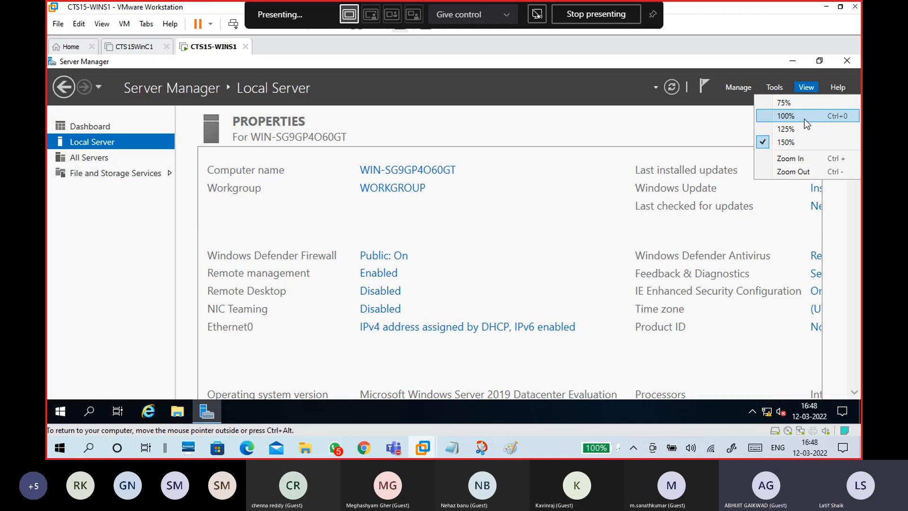
{"action": "left_click", "coordinate": [790, 172]}
{"action": "left_click", "coordinate": [804, 88]}
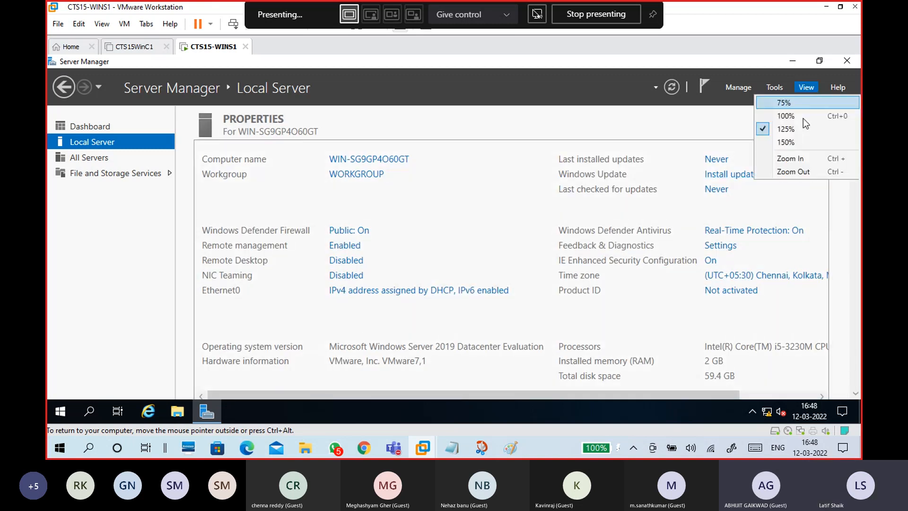
{"action": "left_click", "coordinate": [796, 171]}
{"action": "left_click", "coordinate": [805, 87]}
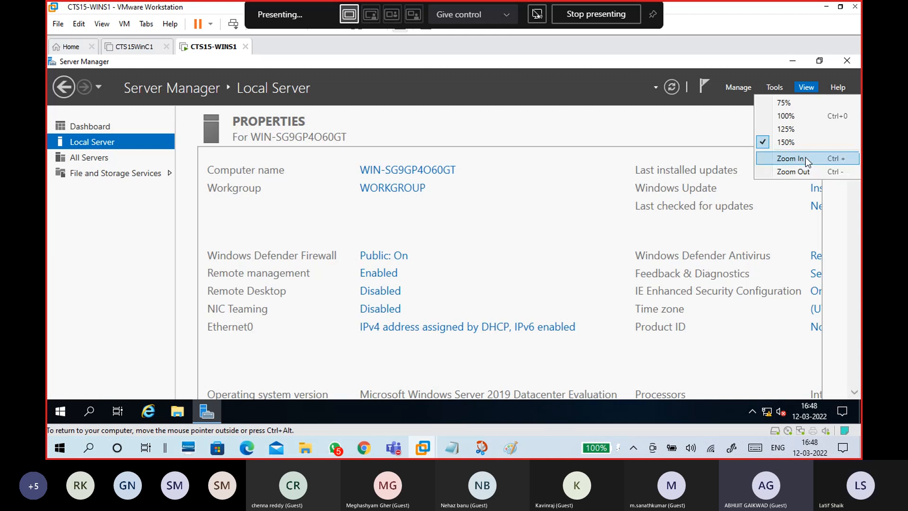
{"action": "left_click", "coordinate": [805, 157]}
- Settle the page at 125% and glance at the Help options without choosing any
{"action": "left_click", "coordinate": [805, 88]}
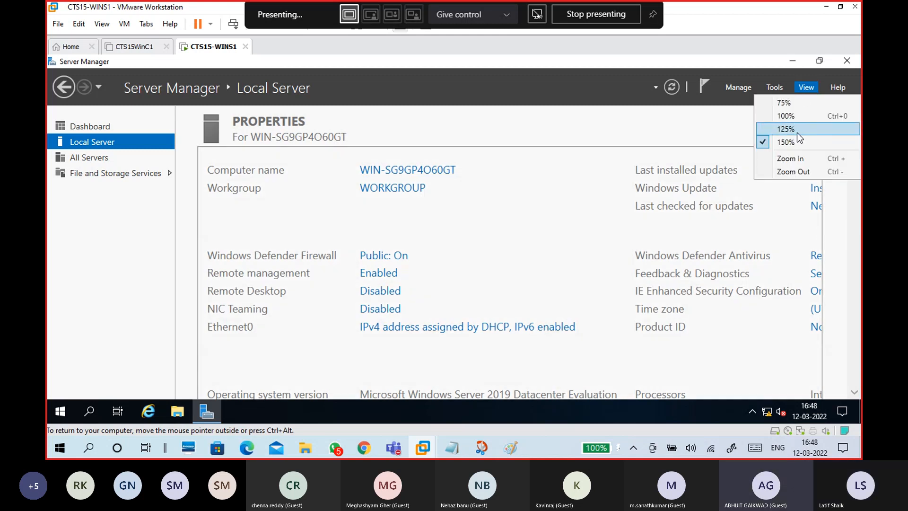
{"action": "left_click", "coordinate": [796, 132]}
{"action": "left_click", "coordinate": [837, 87]}
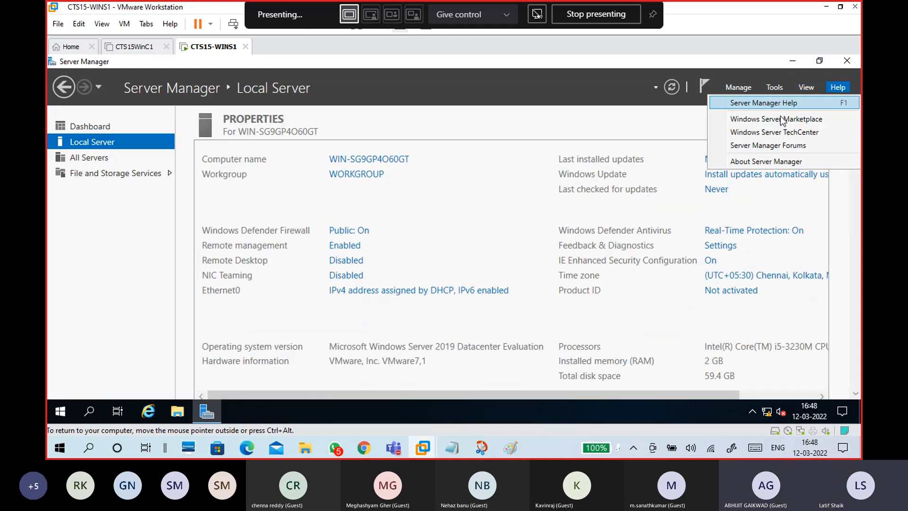
{"action": "left_click", "coordinate": [598, 108]}
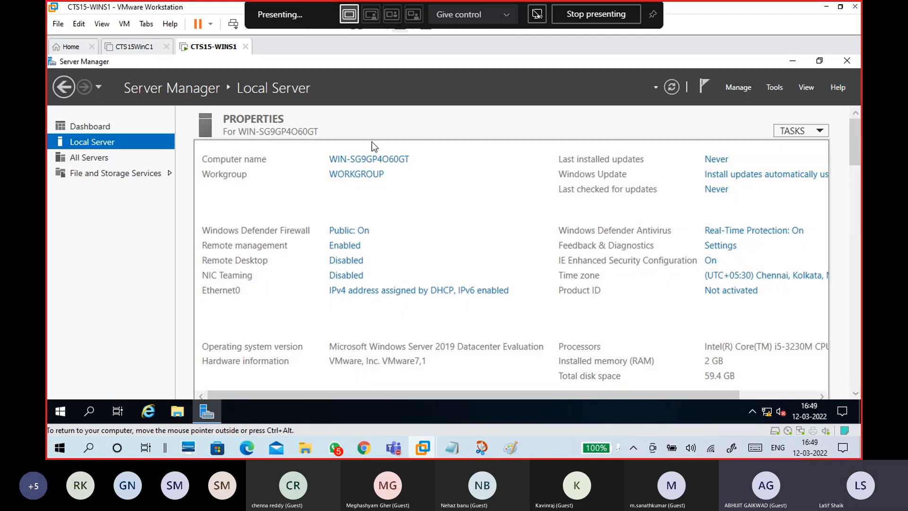
- Close Server Manager, view the guest's power options, and minimize VMware Workstation to the host desktop
{"action": "left_click", "coordinate": [846, 61]}
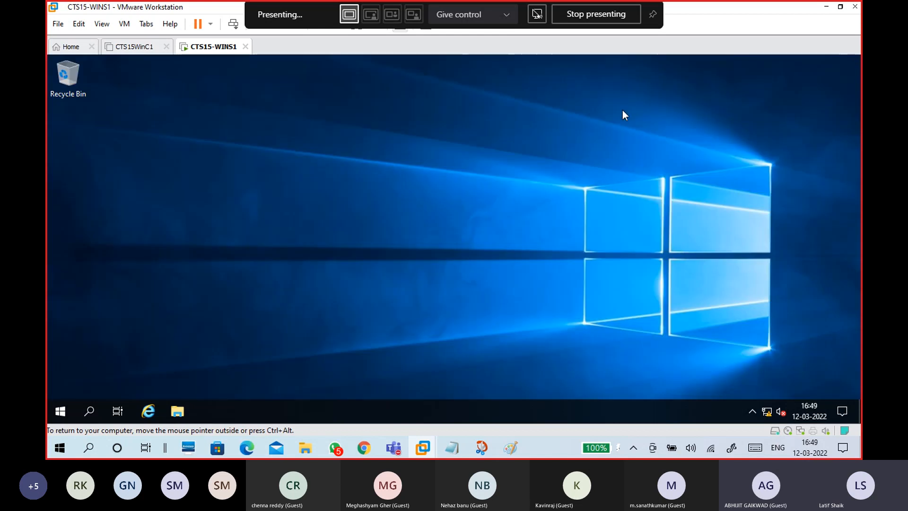
{"action": "left_click", "coordinate": [63, 408]}
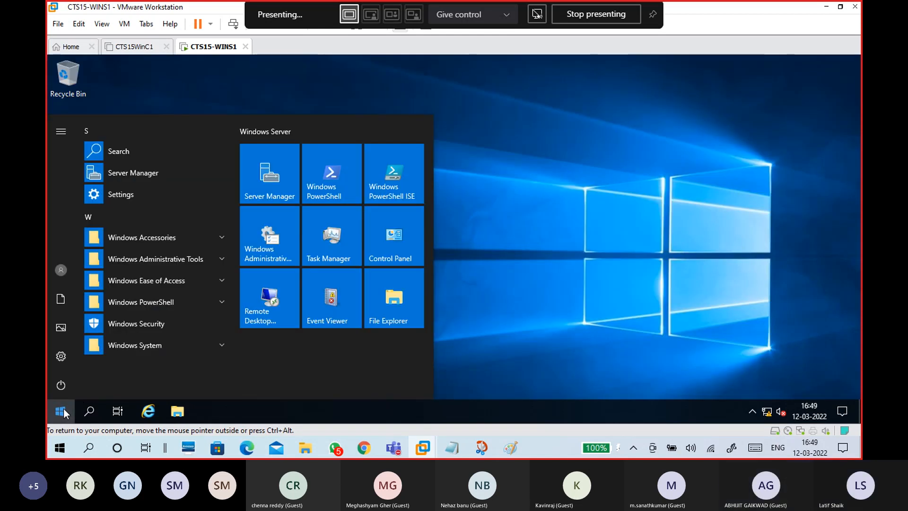
{"action": "left_click", "coordinate": [60, 382]}
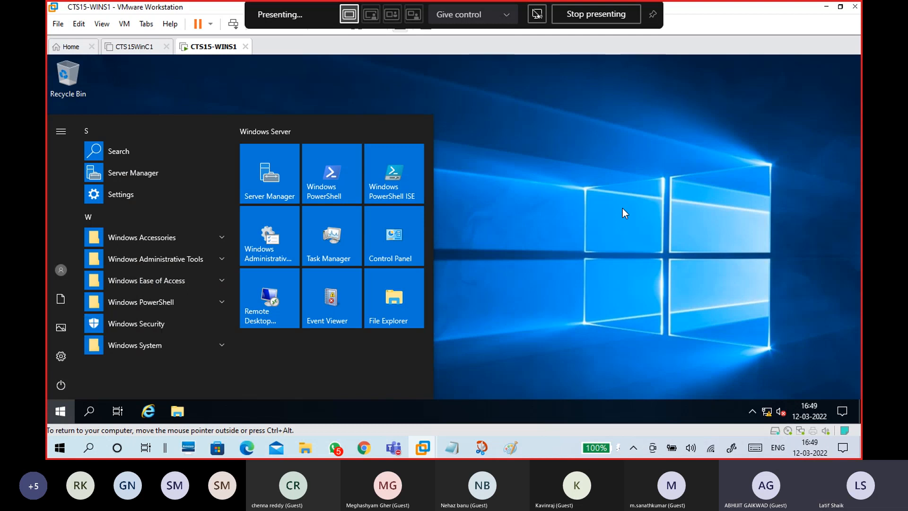
{"action": "left_click", "coordinate": [827, 6]}
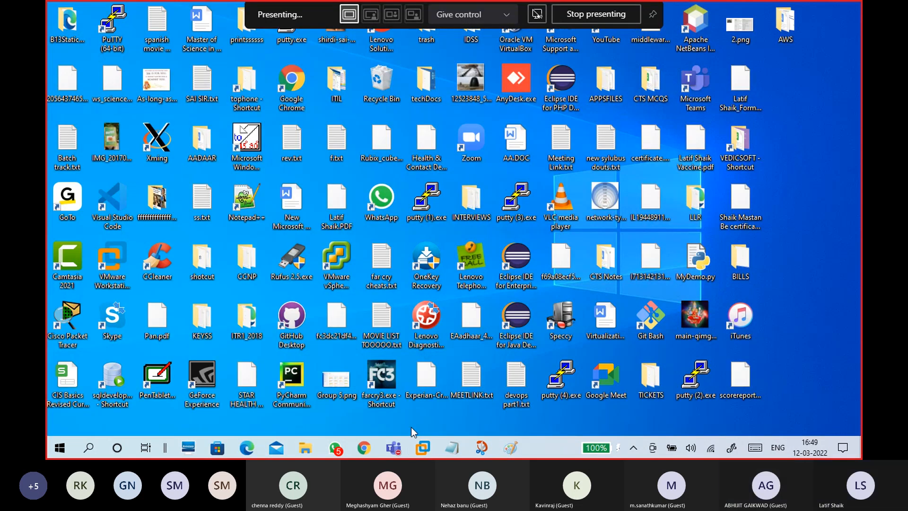
- Bring the Teams meeting window to the front and view the participants list
{"action": "mouse_move", "coordinate": [393, 447]}
{"action": "left_click", "coordinate": [388, 386]}
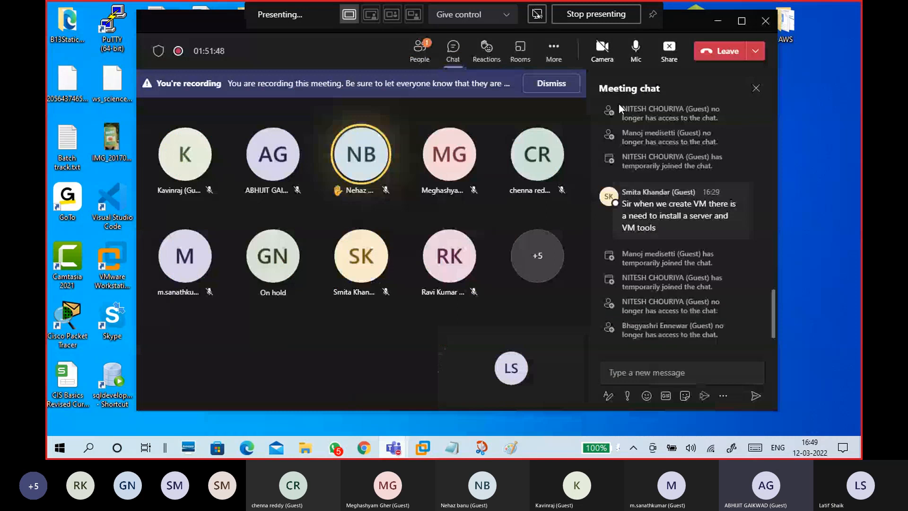
{"action": "left_click", "coordinate": [426, 59]}
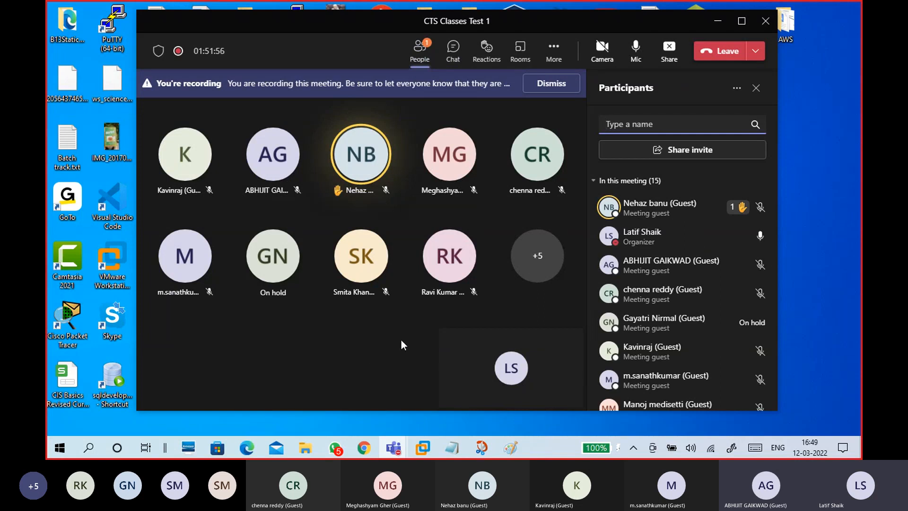
- Return to the meeting chat, scroll through its messages, and open the More (…) menu
{"action": "left_click", "coordinate": [451, 54]}
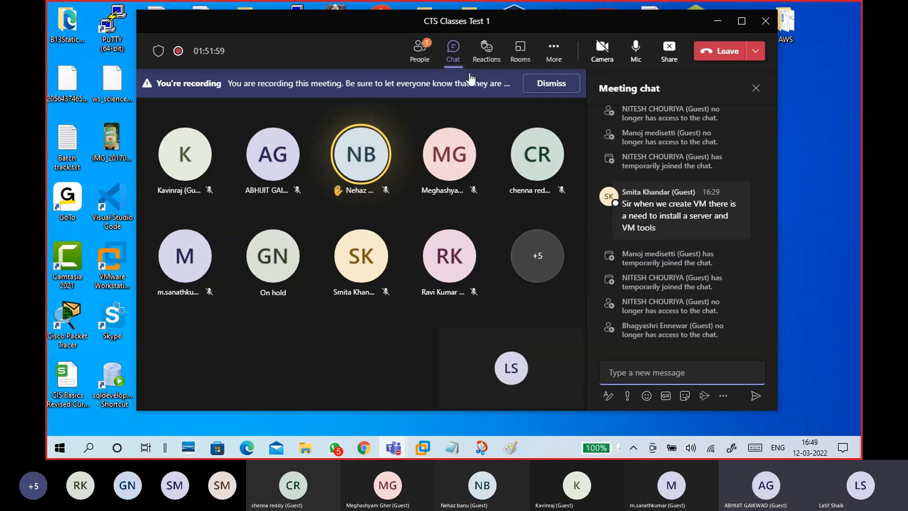
{"action": "scroll", "coordinate": [640, 255], "scroll_direction": "up", "scroll_amount": 3}
{"action": "scroll", "coordinate": [640, 251], "scroll_direction": "up", "scroll_amount": 10}
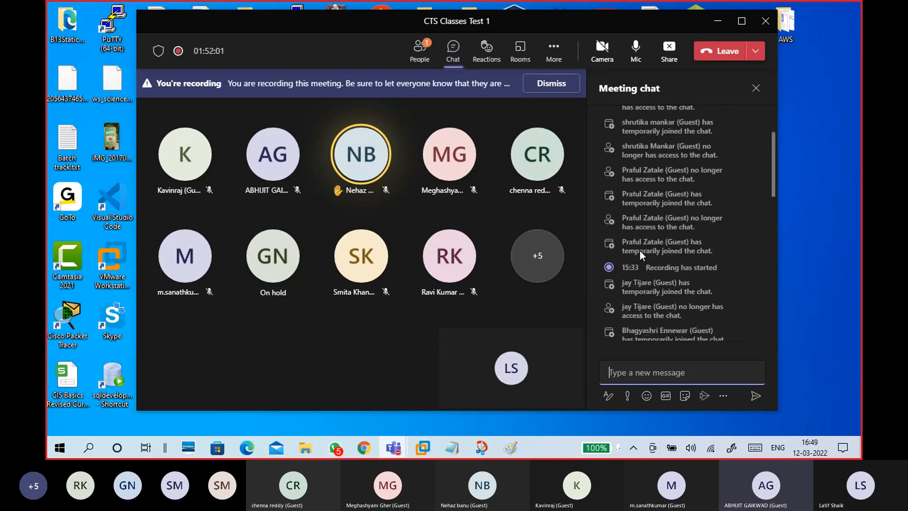
{"action": "scroll", "coordinate": [640, 251], "scroll_direction": "up", "scroll_amount": 5}
{"action": "scroll", "coordinate": [640, 250], "scroll_direction": "down", "scroll_amount": 15}
{"action": "left_click", "coordinate": [555, 55]}
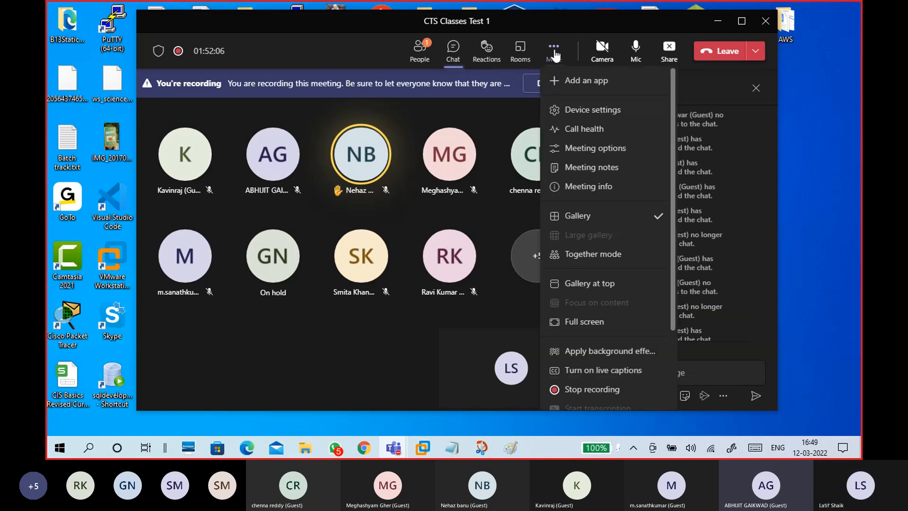